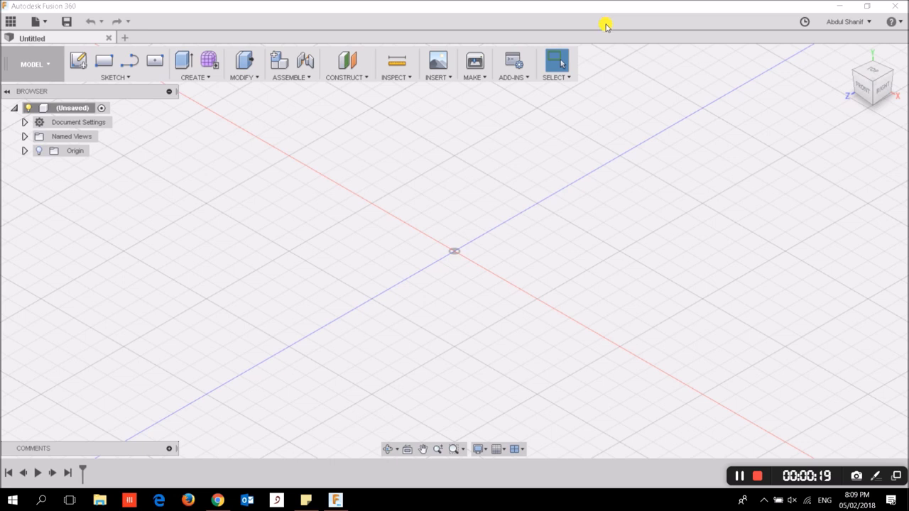
# Step: Create and open a new project named 'Grade 10 Police Car', then hide the data panel
pyautogui.click(12, 22)
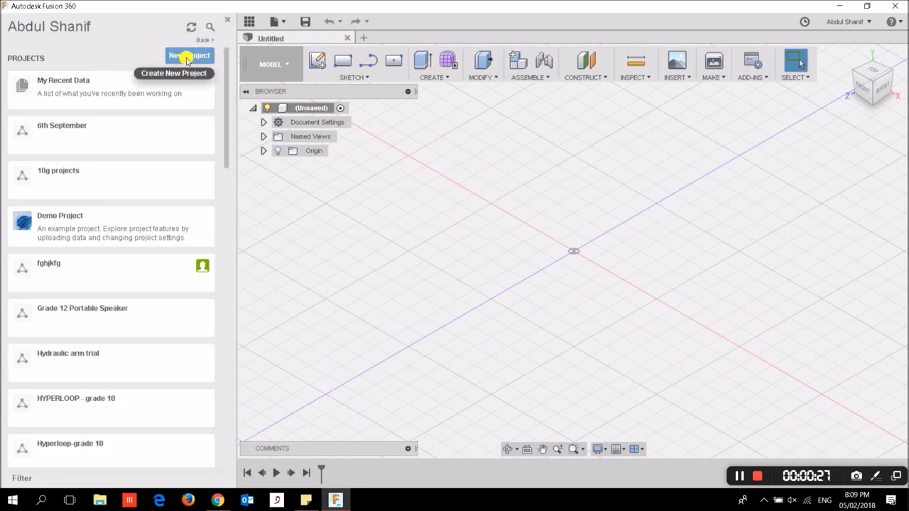
pyautogui.click(188, 60)
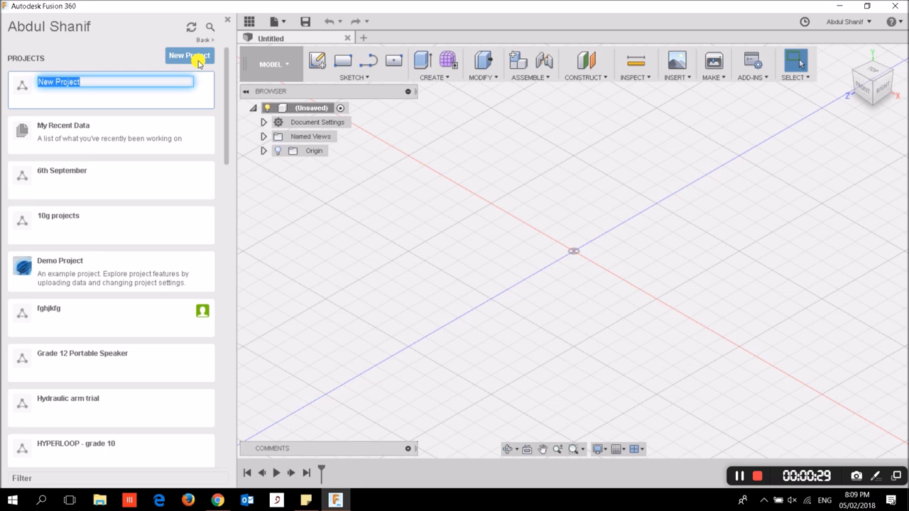
pyautogui.write('Grade 10 Police Car')
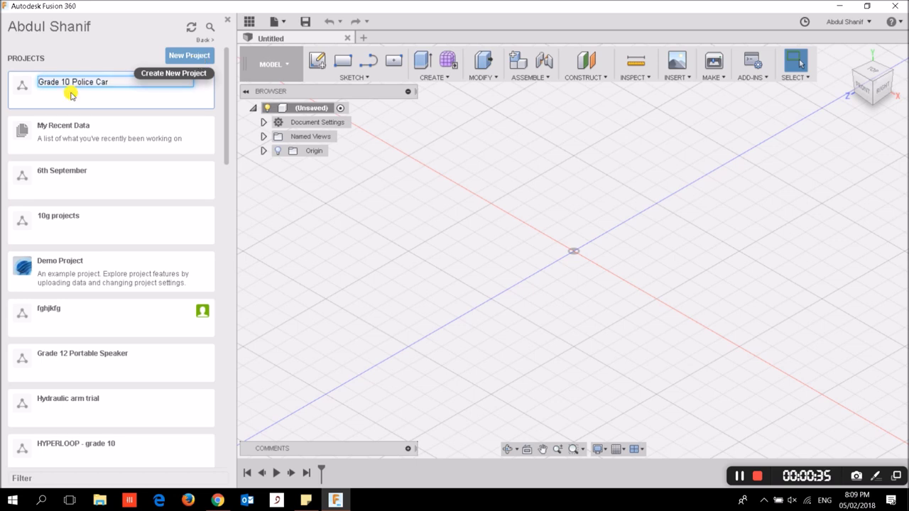
pyautogui.press('Return')
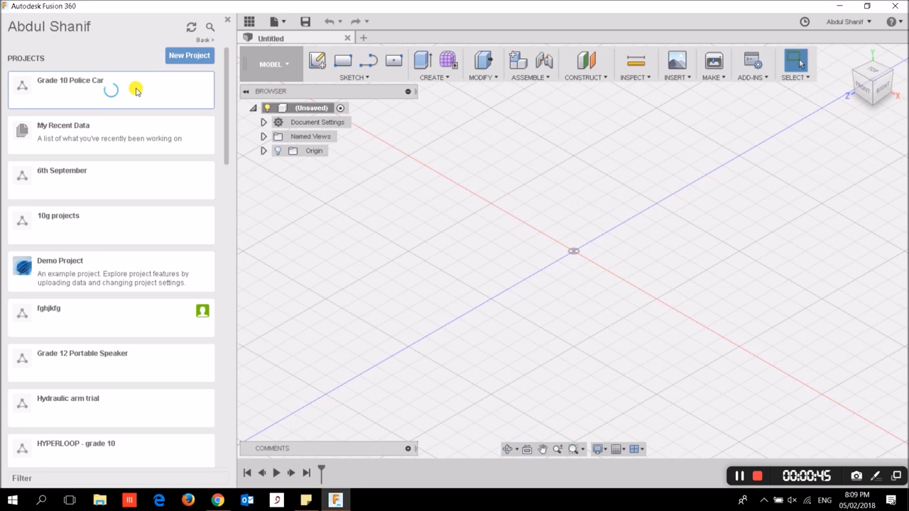
pyautogui.moveTo(122, 98)
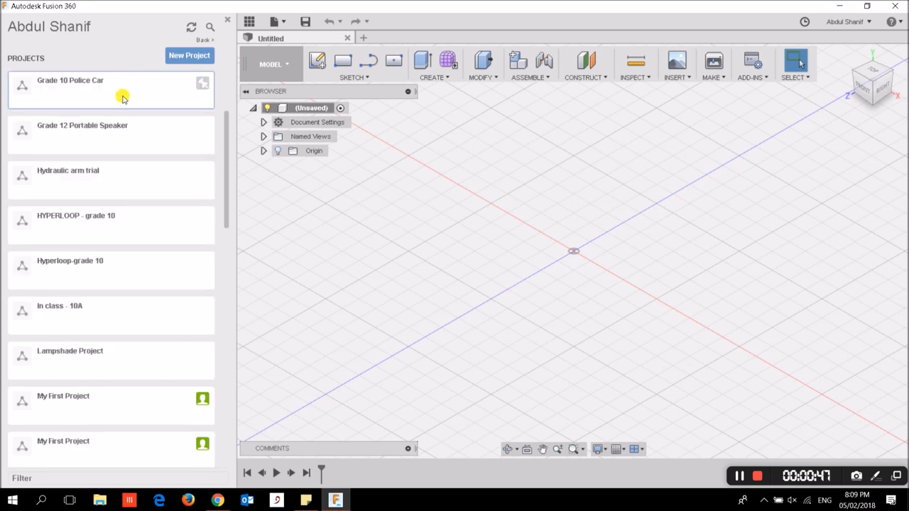
pyautogui.click(120, 98)
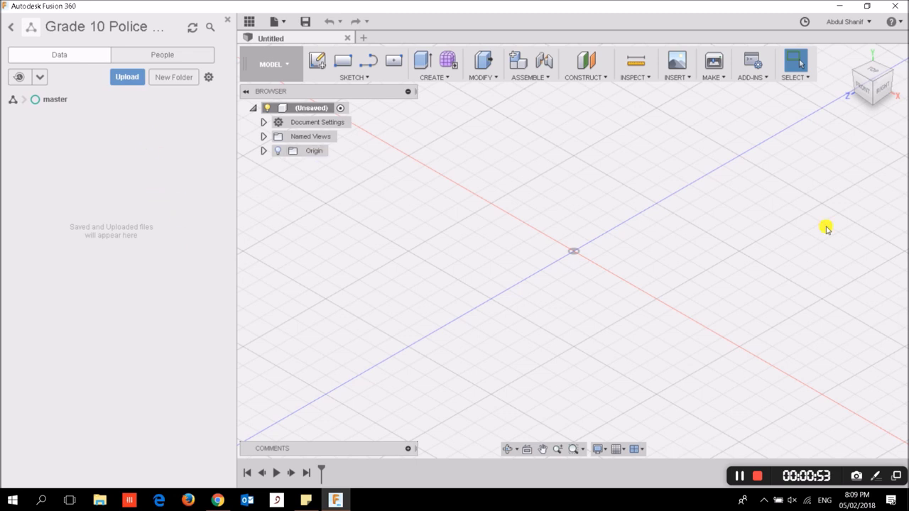
pyautogui.click(247, 22)
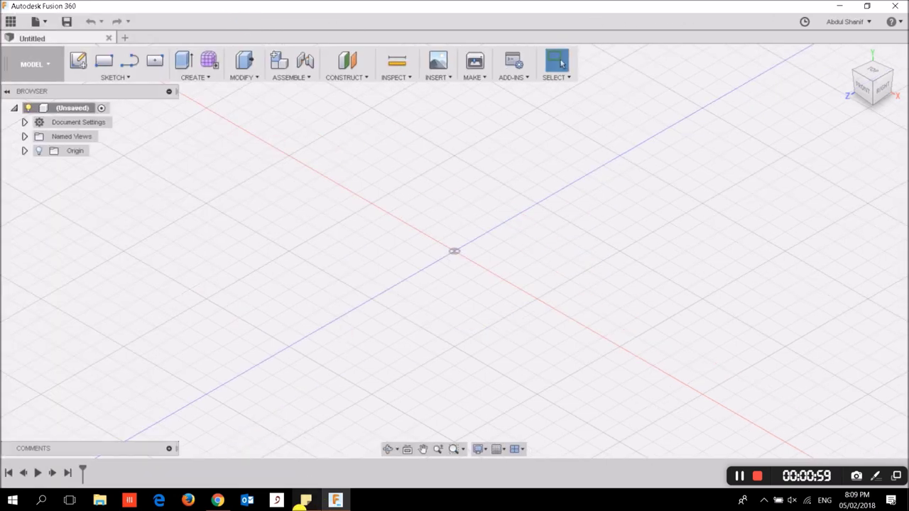
# Step: In a new Chrome tab, search Google for 'car side view sketch'
pyautogui.click(218, 501)
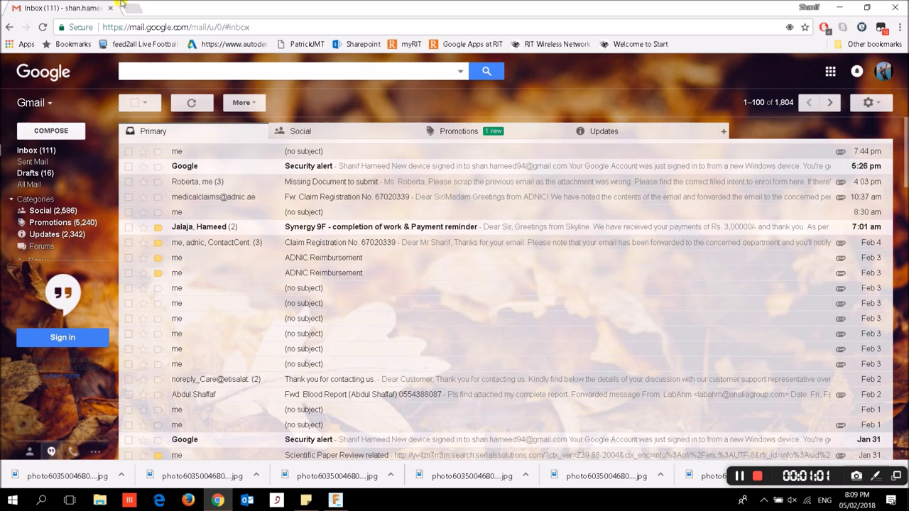
pyautogui.click(129, 6)
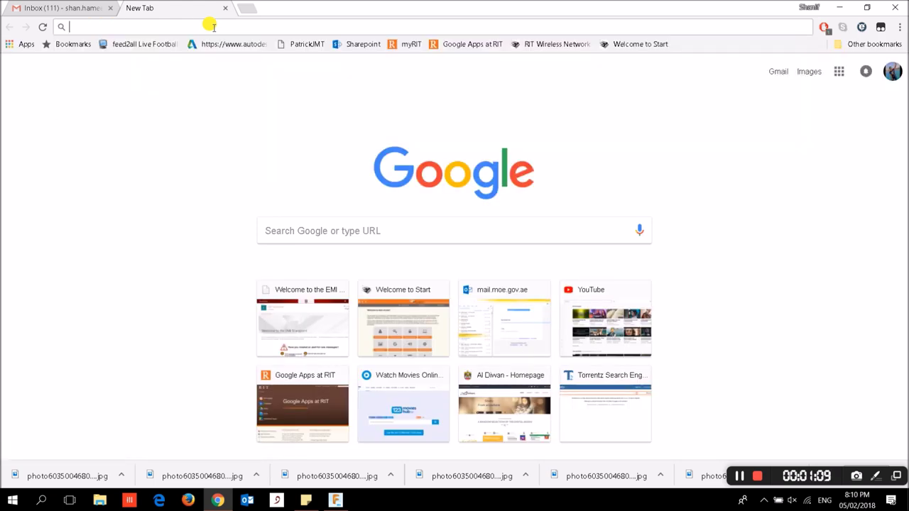
pyautogui.write('side view sketch')
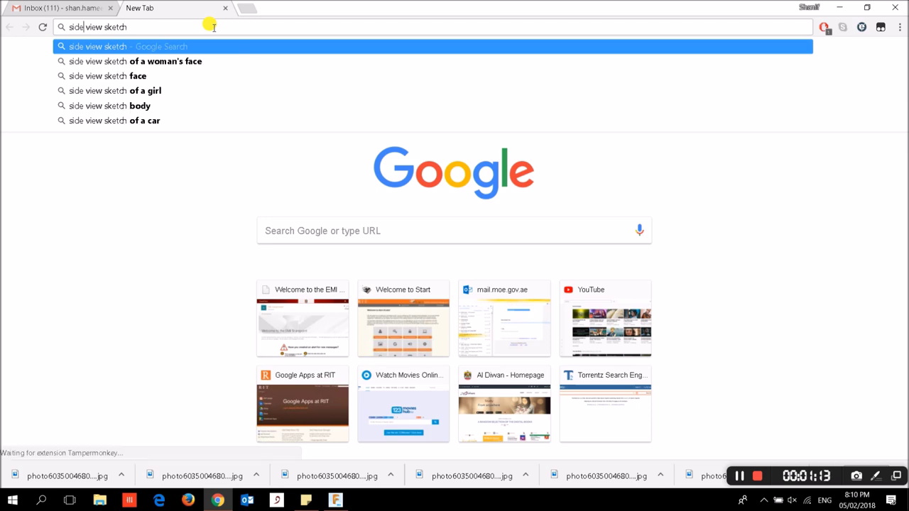
pyautogui.press('Home')
pyautogui.write('car')
pyautogui.press('Return')
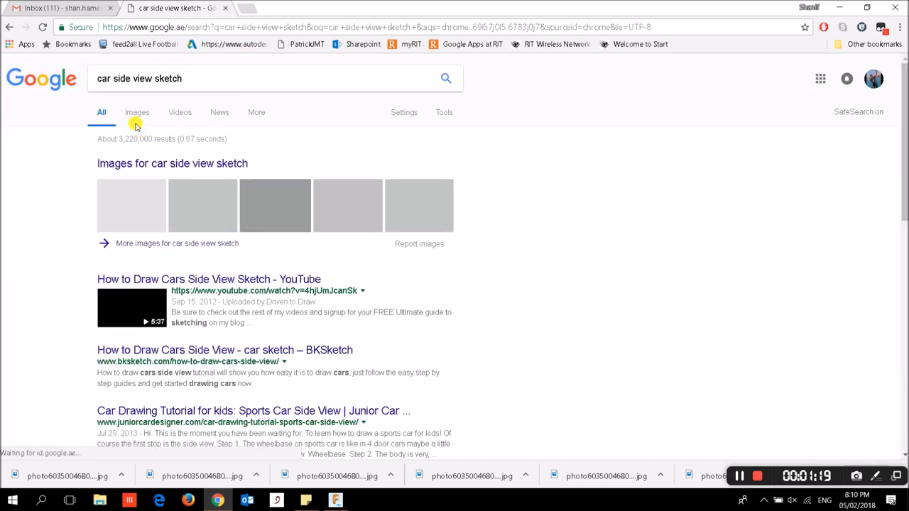
# Step: Browse the Images results for a side-profile reference, then minimize Chrome
pyautogui.click(140, 114)
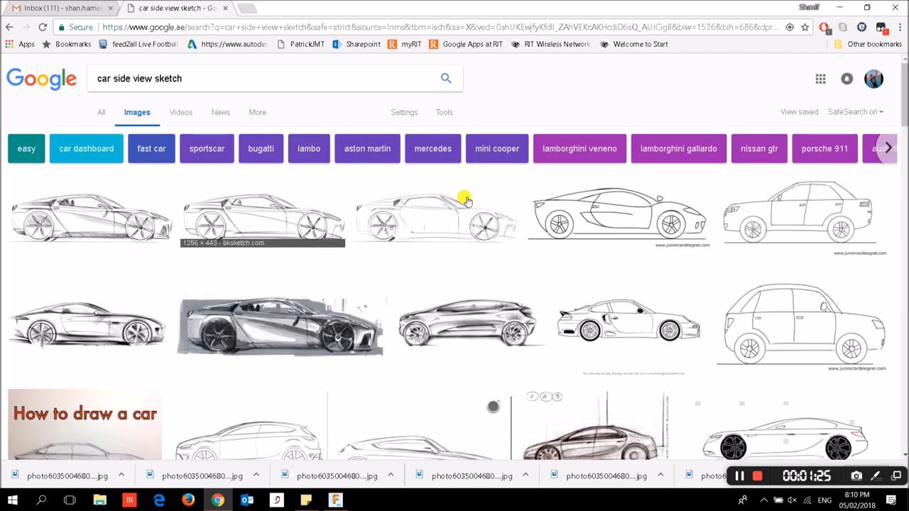
pyautogui.rightClick(581, 236)
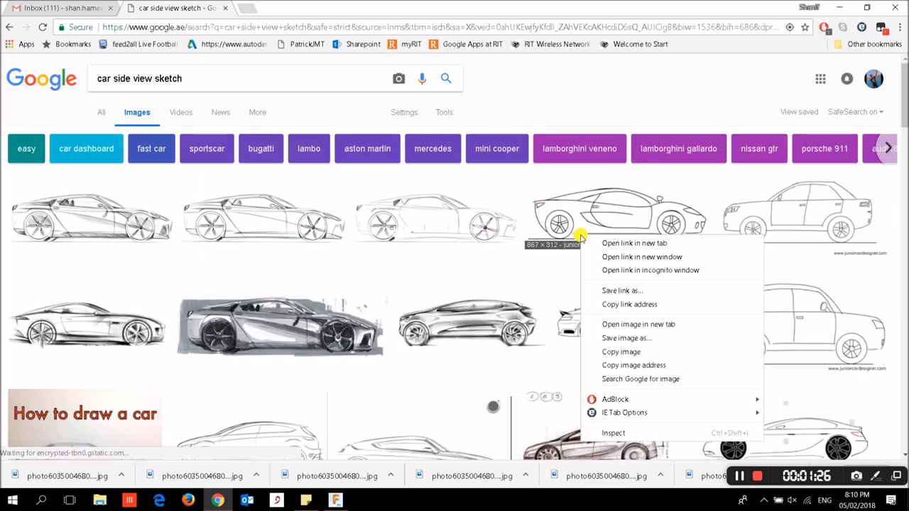
pyautogui.click(611, 95)
pyautogui.scroll(-2, 554, 220)
pyautogui.scroll(-2, 561, 213)
pyautogui.scroll(-1, 568, 212)
pyautogui.scroll(-1, 595, 203)
pyautogui.scroll(-1, 600, 206)
pyautogui.scroll(1, 596, 227)
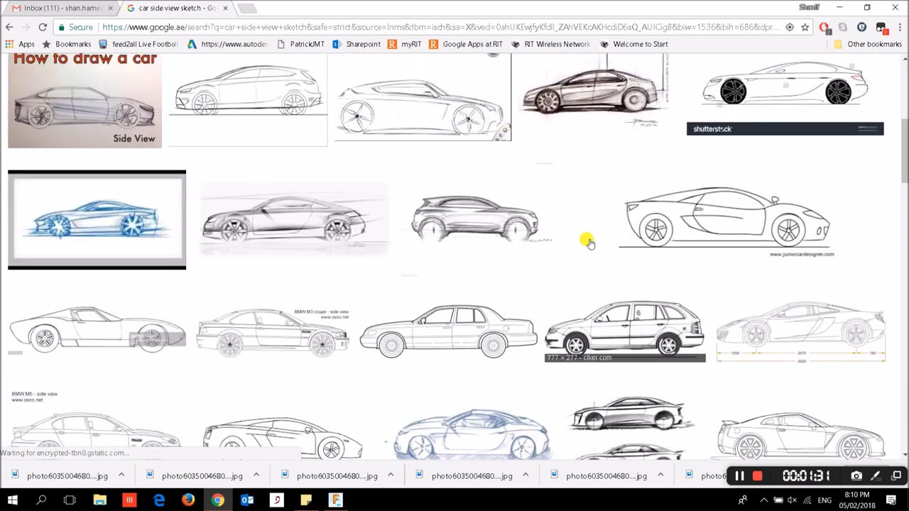
pyautogui.scroll(5, 625, 171)
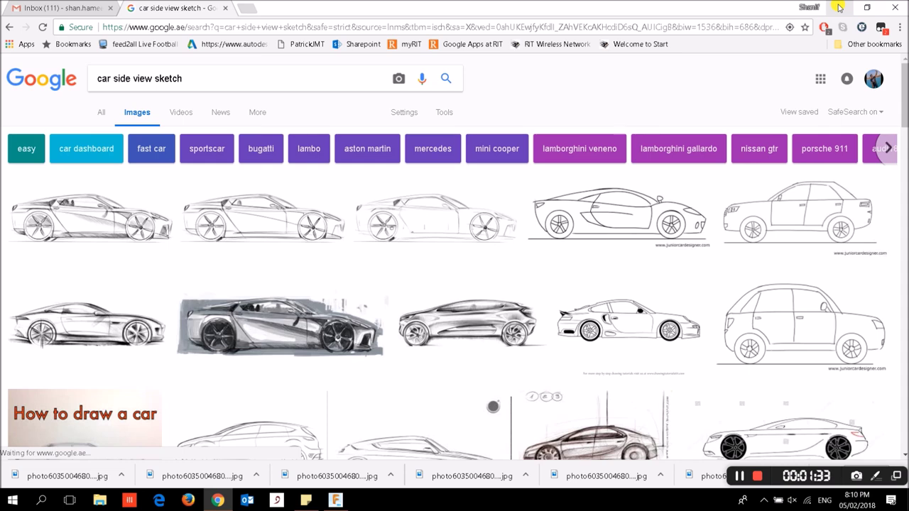
pyautogui.click(839, 7)
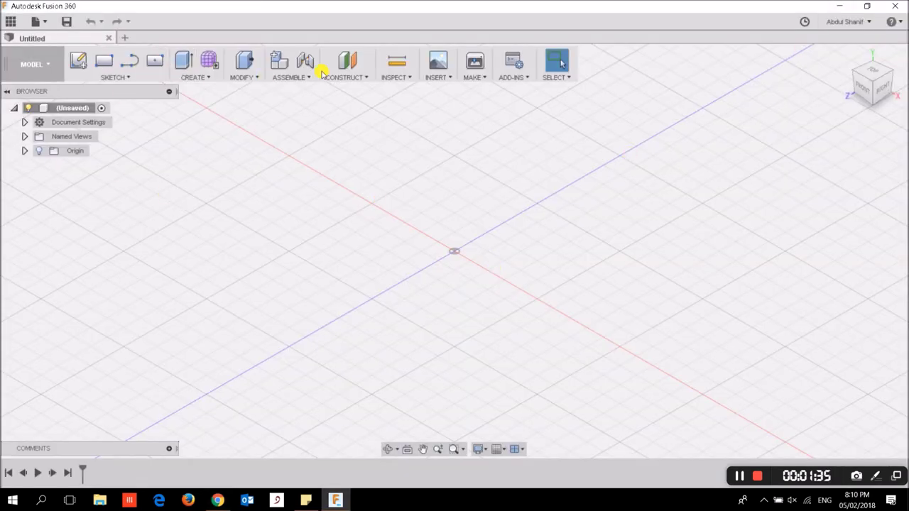
# Step: Insert an Attached Canvas using the 'lamb side' image from the Desktop
pyautogui.click(435, 77)
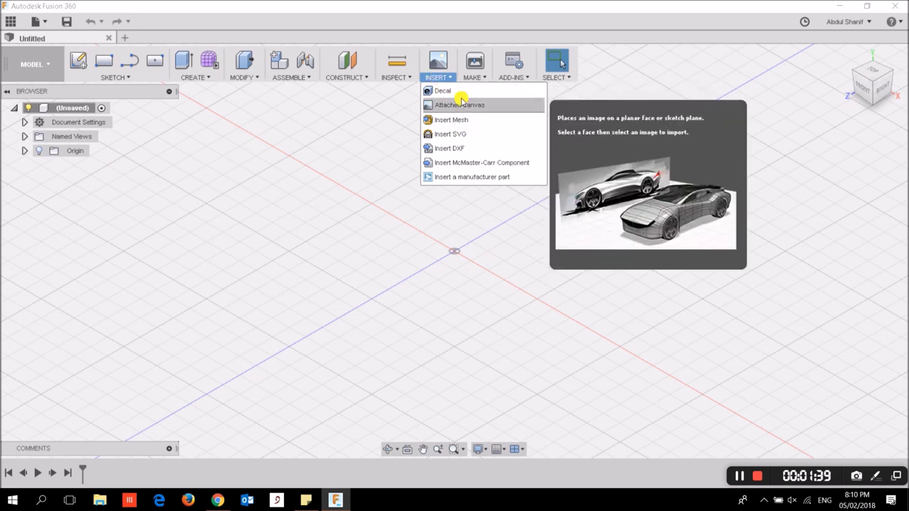
pyautogui.click(462, 105)
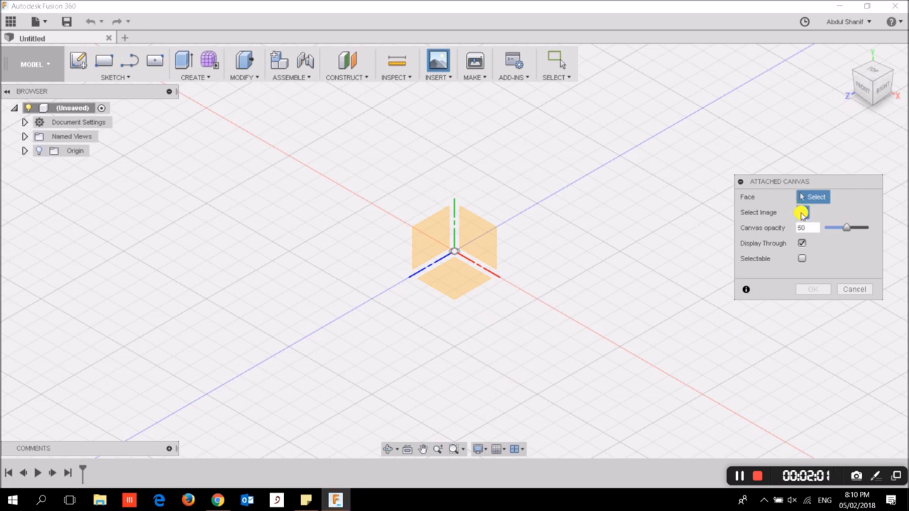
pyautogui.click(802, 213)
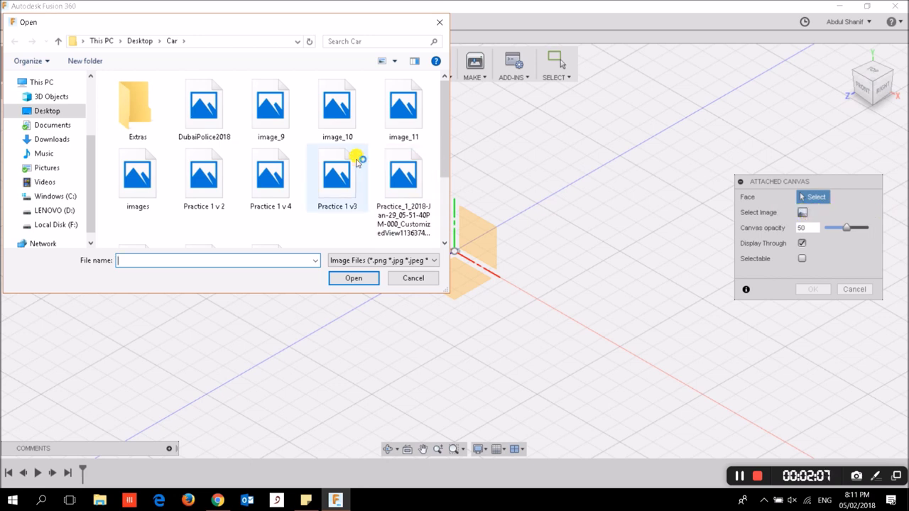
pyautogui.click(355, 160)
pyautogui.click(43, 117)
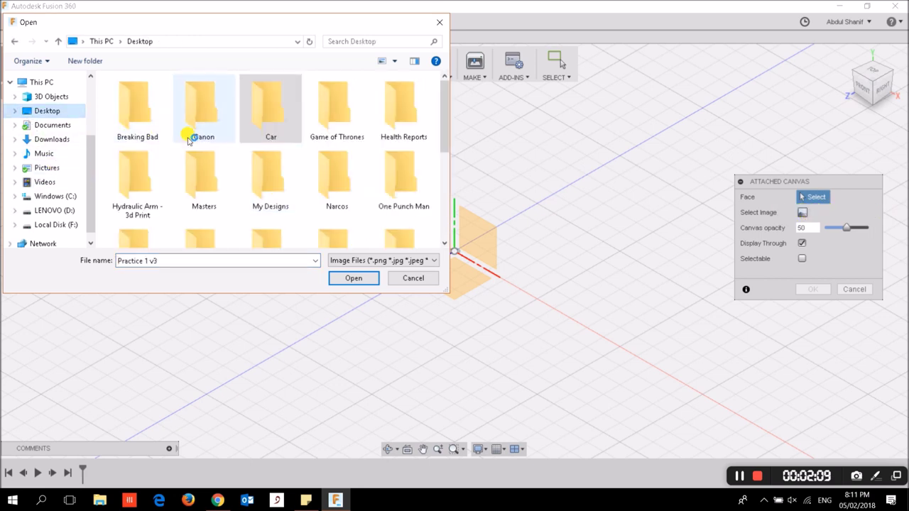
pyautogui.scroll(-3, 243, 161)
pyautogui.doubleClick(203, 206)
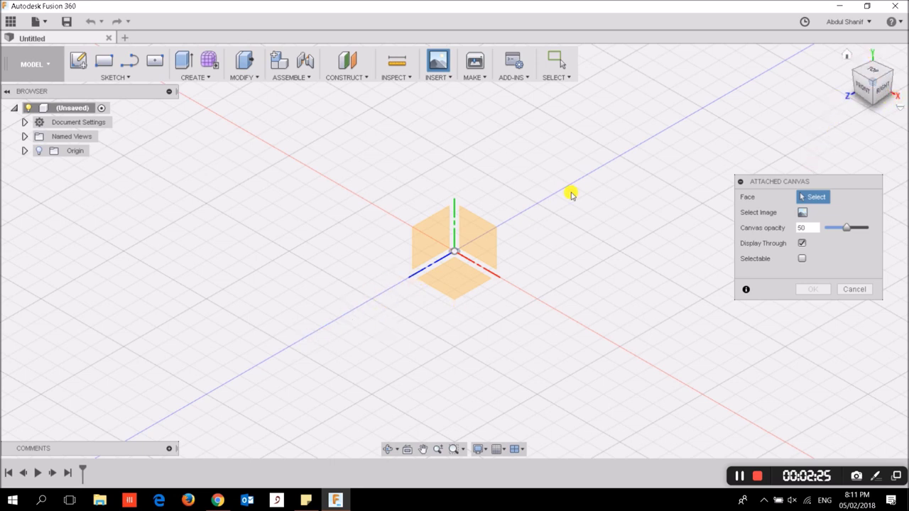
# Step: Place the lamb side canvas on the YZ plane at scale 6.154 and 100 opacity
pyautogui.click(430, 241)
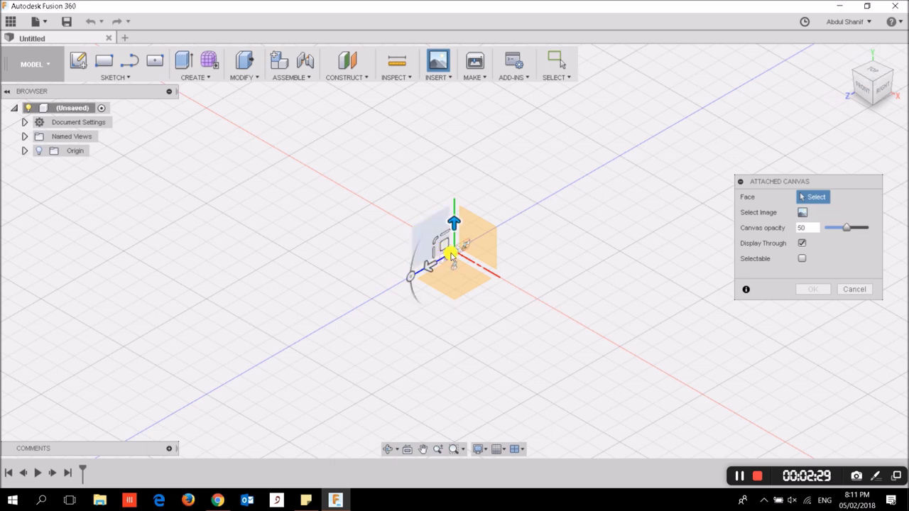
pyautogui.moveTo(437, 242); pyautogui.dragTo(451, 242, button='middle')
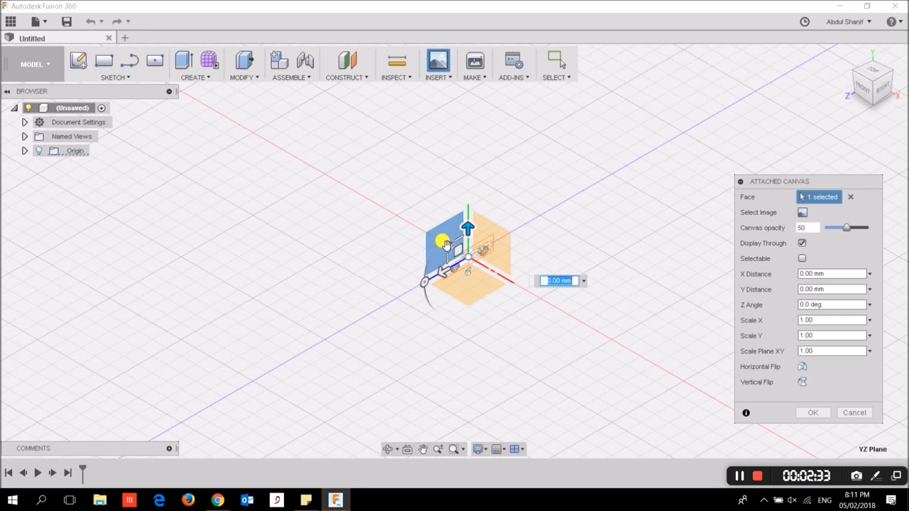
pyautogui.moveTo(448, 244)
pyautogui.mouseDown()
pyautogui.moveTo(2, 197)
pyautogui.moveTo(32, 164)
pyautogui.mouseUp()
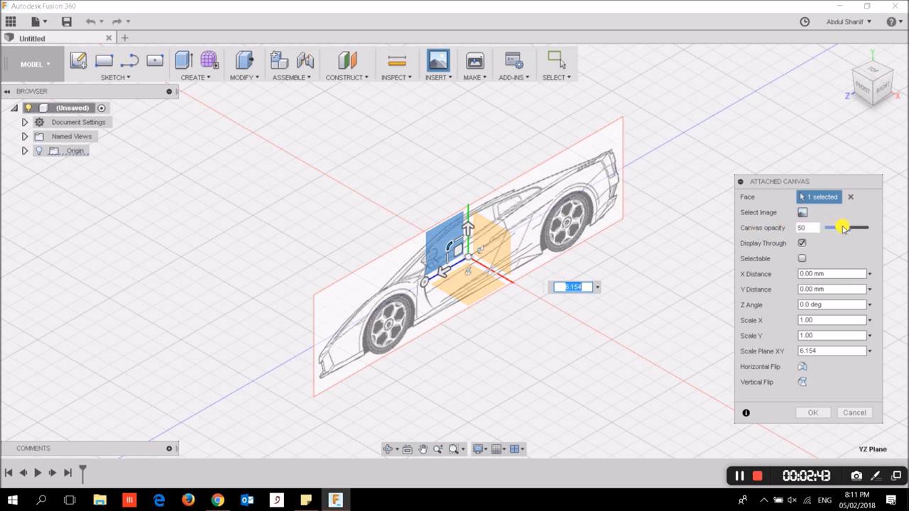
pyautogui.moveTo(850, 232); pyautogui.dragTo(800, 233)
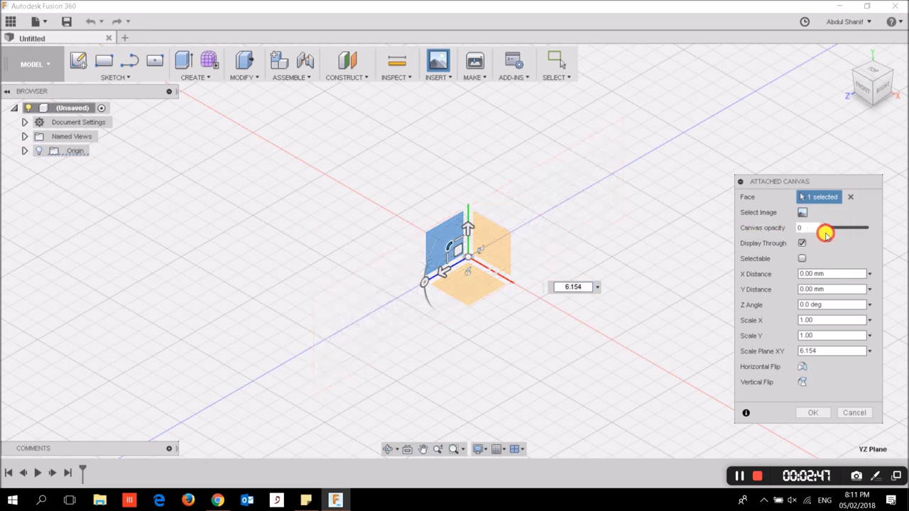
pyautogui.moveTo(799, 233); pyautogui.dragTo(891, 222)
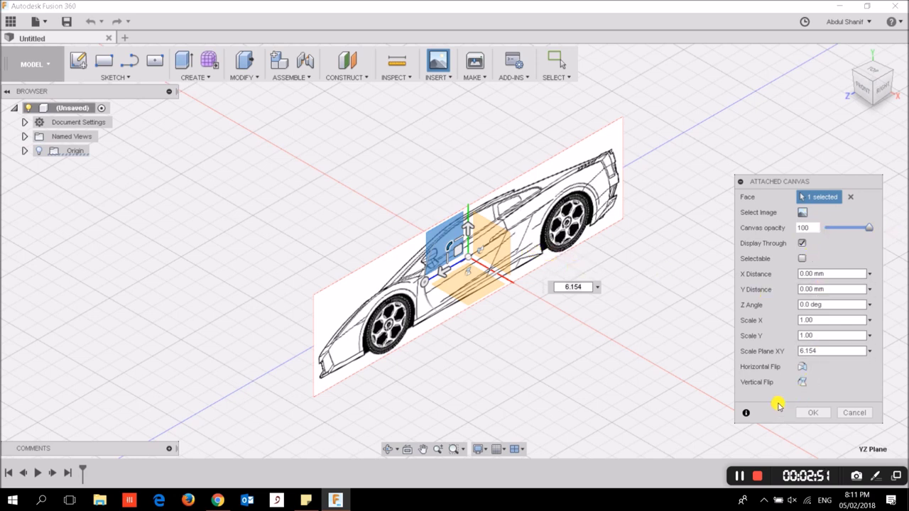
pyautogui.click(809, 412)
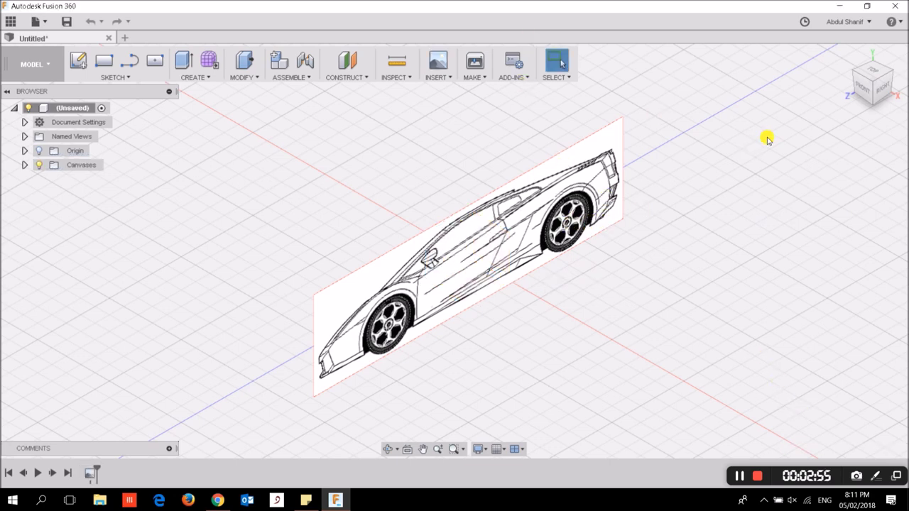
pyautogui.moveTo(872, 84)
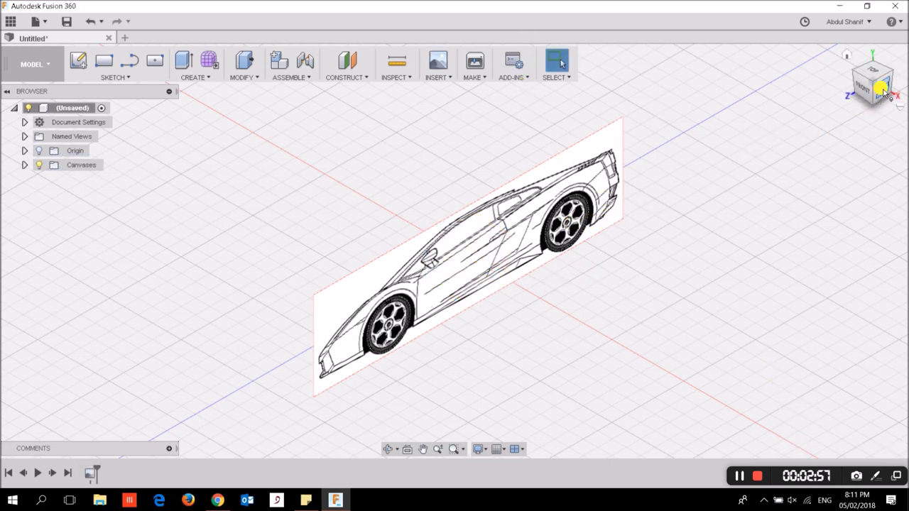
pyautogui.click(883, 92)
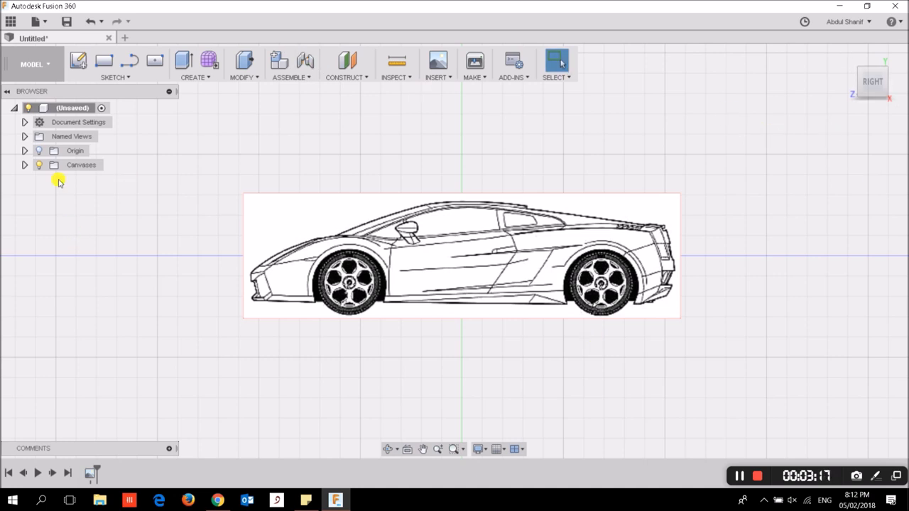
pyautogui.click(23, 168)
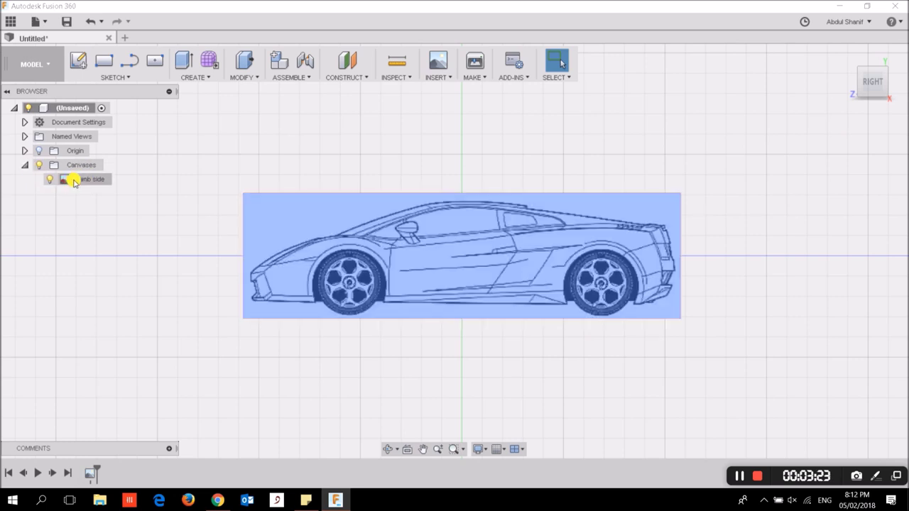
pyautogui.click(51, 180)
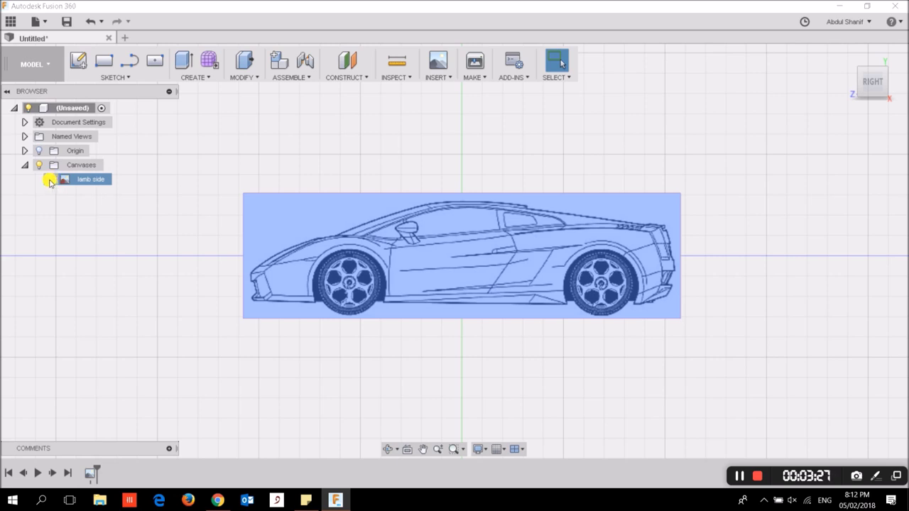
pyautogui.click(49, 181)
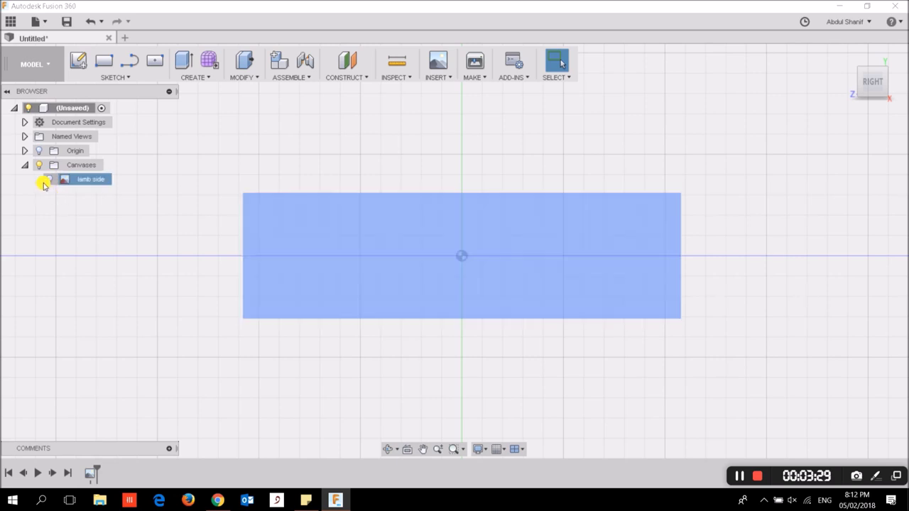
pyautogui.click(45, 182)
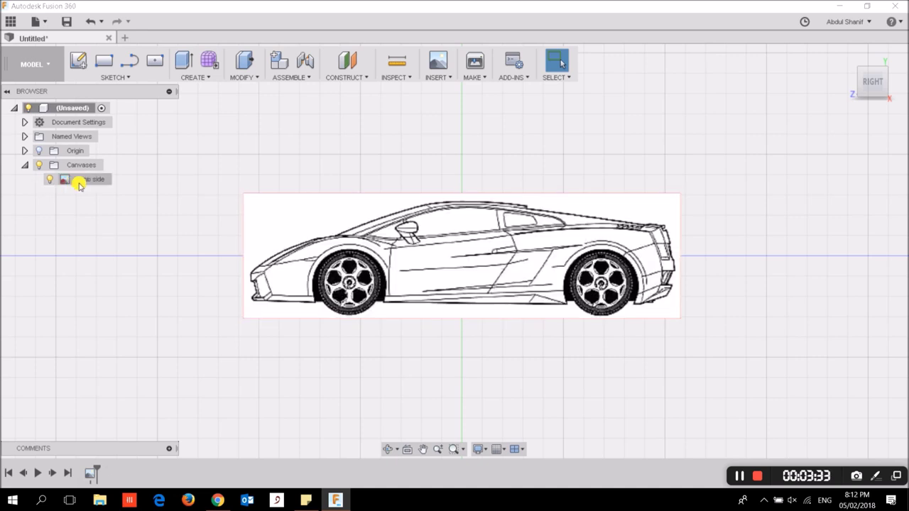
pyautogui.rightClick(82, 181)
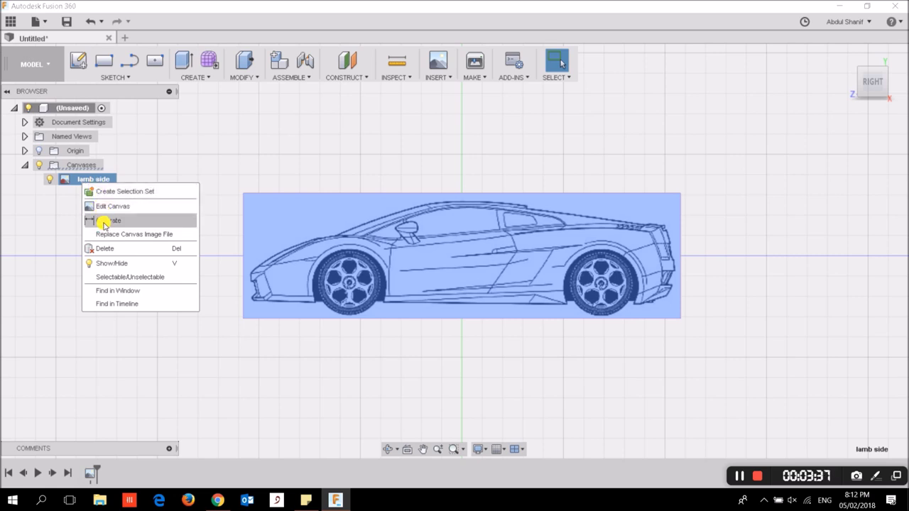
# Step: Calibrate the canvas from front bumper to rear bumper as 130 mm
pyautogui.click(105, 222)
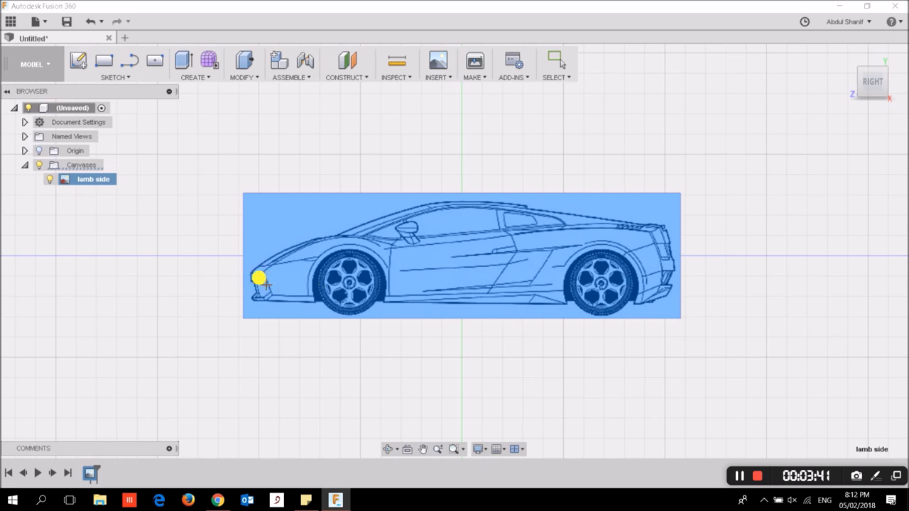
pyautogui.scroll(2, 249, 277)
pyautogui.scroll(-1, 244, 279)
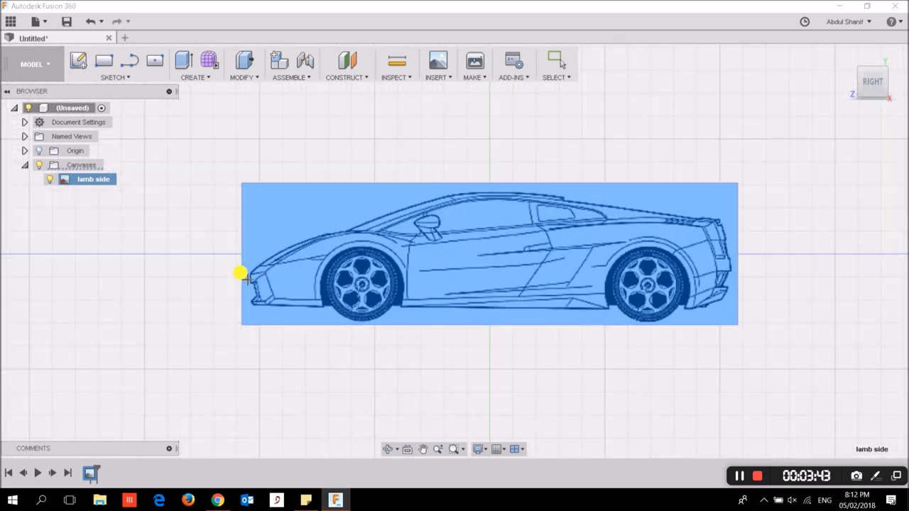
pyautogui.scroll(1, 242, 273)
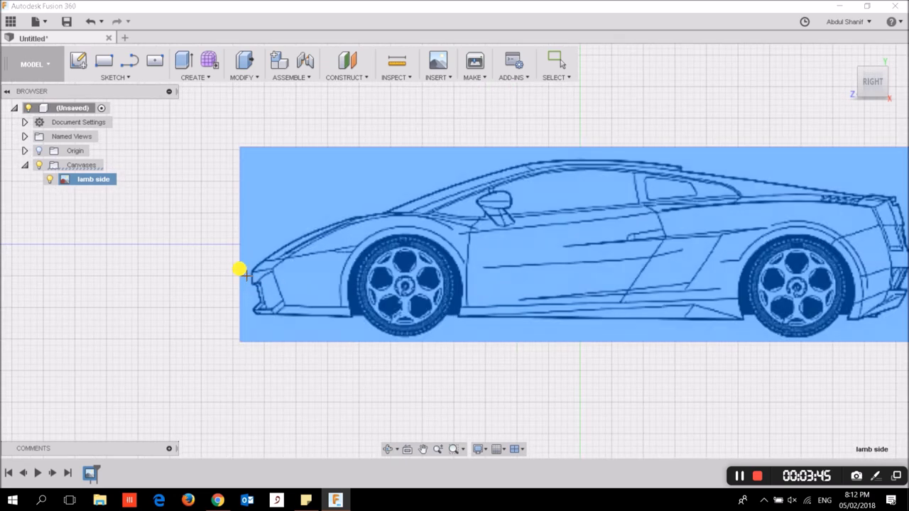
pyautogui.click(240, 271)
pyautogui.scroll(-1, 260, 274)
pyautogui.scroll(-1, 354, 269)
pyautogui.scroll(2, 628, 274)
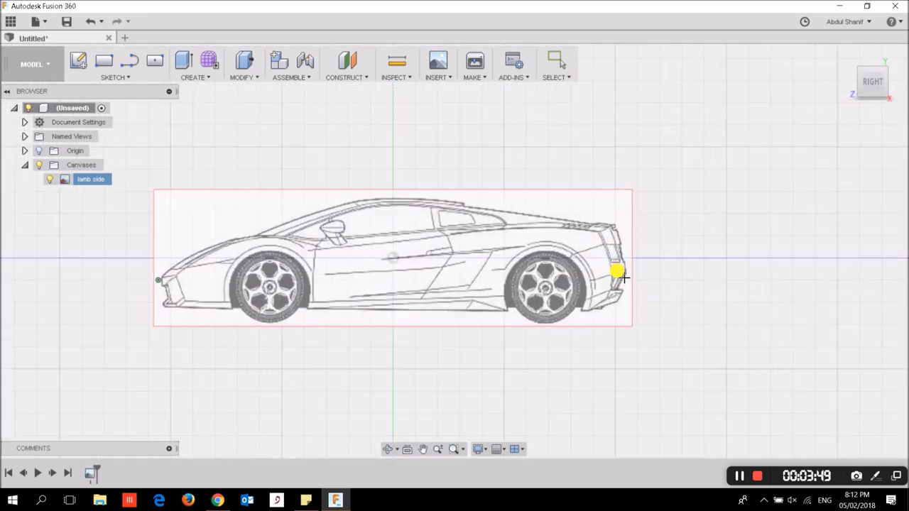
pyautogui.scroll(3, 627, 275)
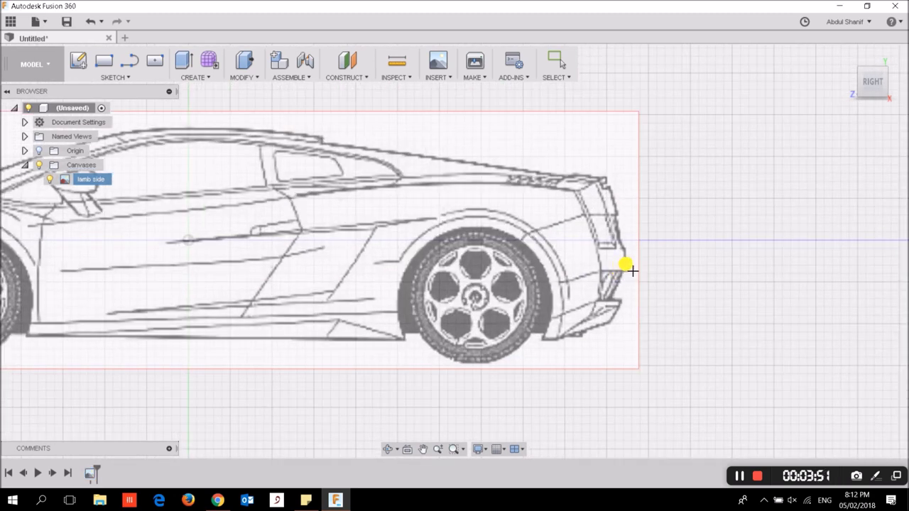
pyautogui.click(625, 265)
pyautogui.scroll(-2, 591, 301)
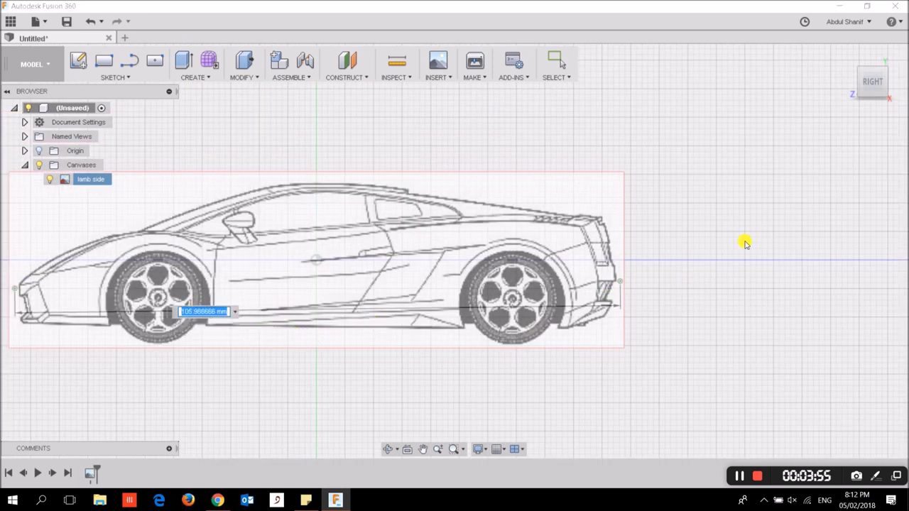
pyautogui.write('130')
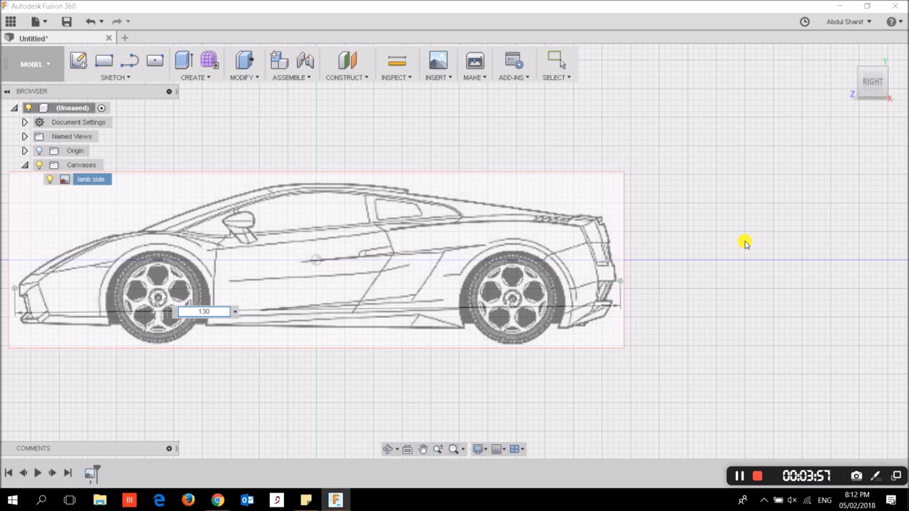
pyautogui.press('Return')
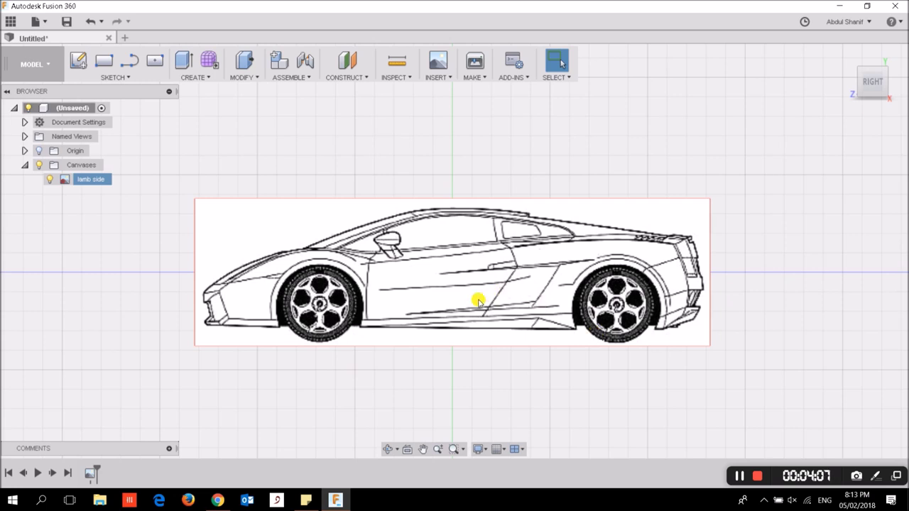
# Step: Start a spline sketch on the vertical origin plane aligned with the side canvas
pyautogui.click(129, 78)
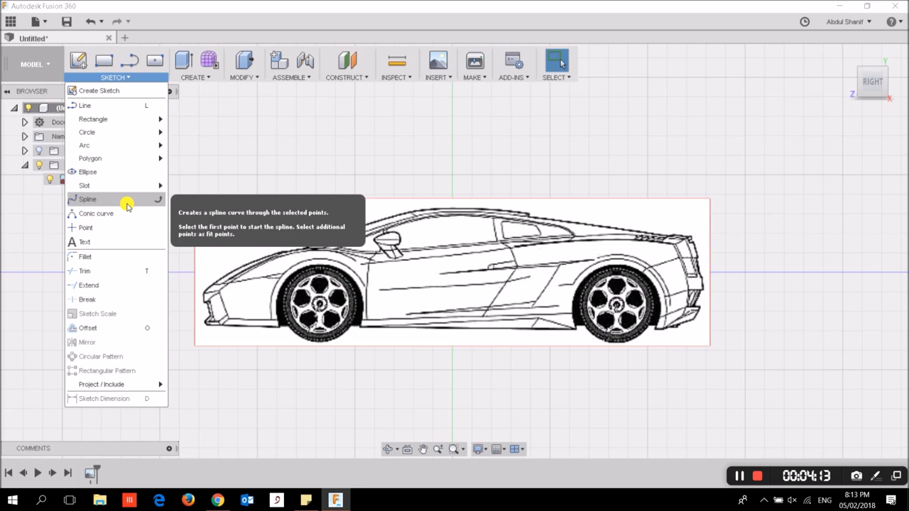
pyautogui.click(126, 204)
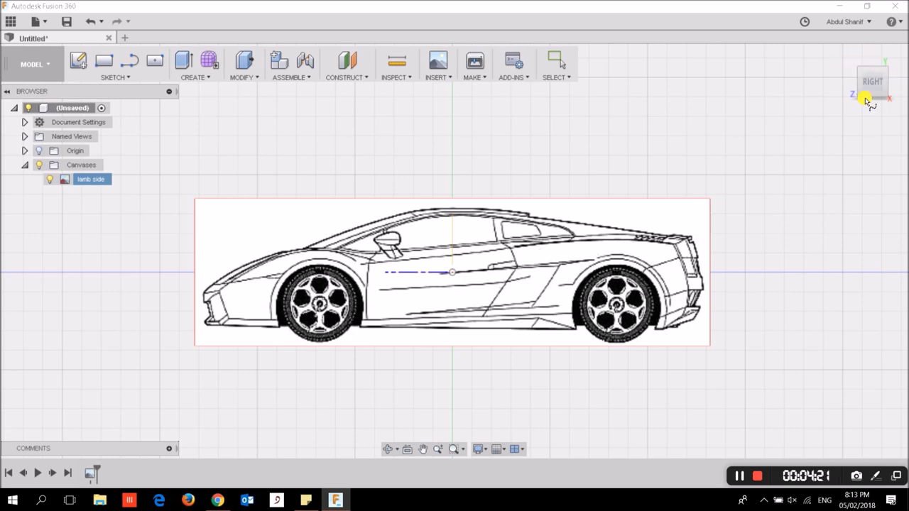
pyautogui.moveTo(872, 81)
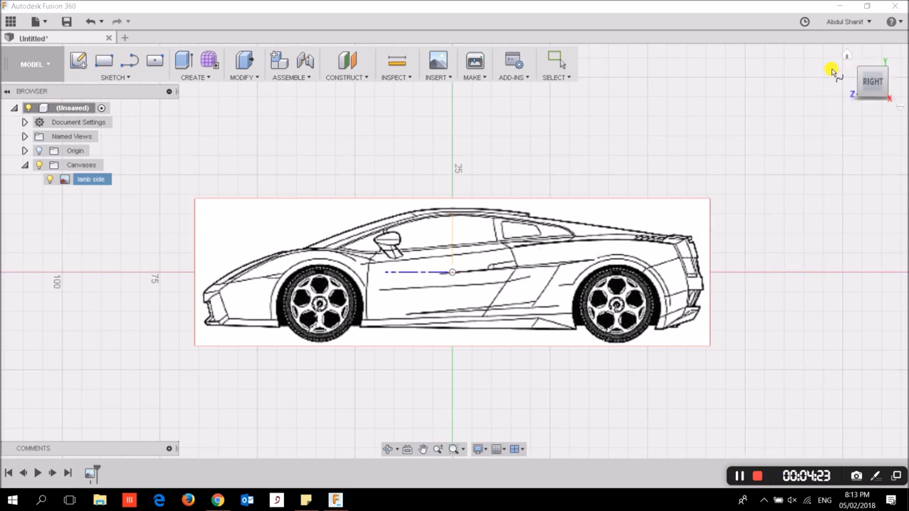
pyautogui.click(851, 57)
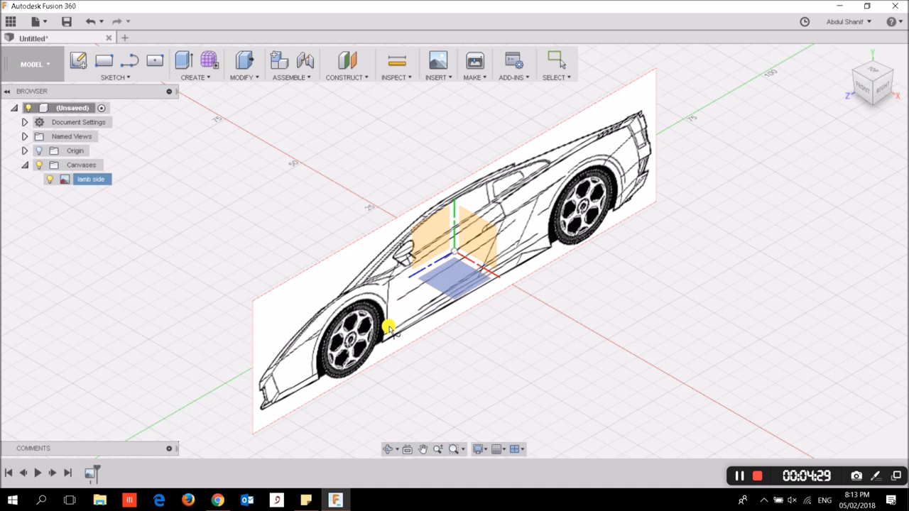
pyautogui.click(412, 240)
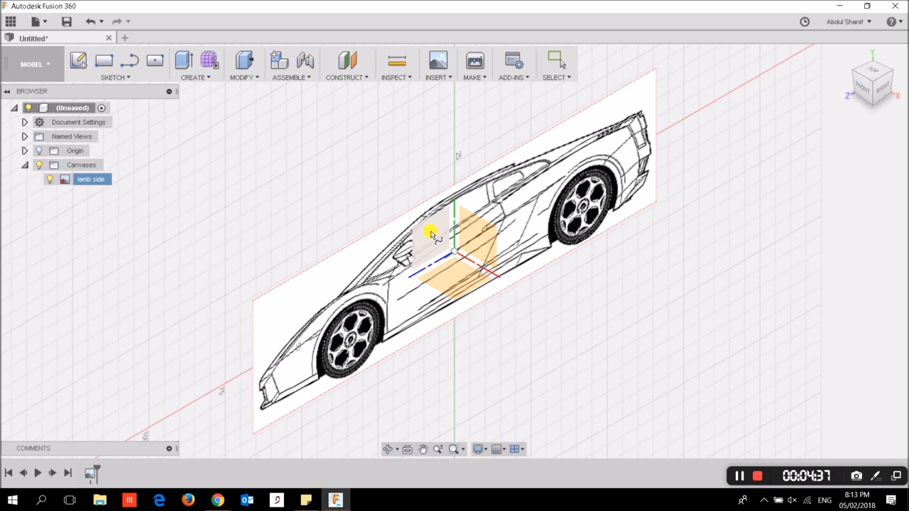
pyautogui.click(431, 234)
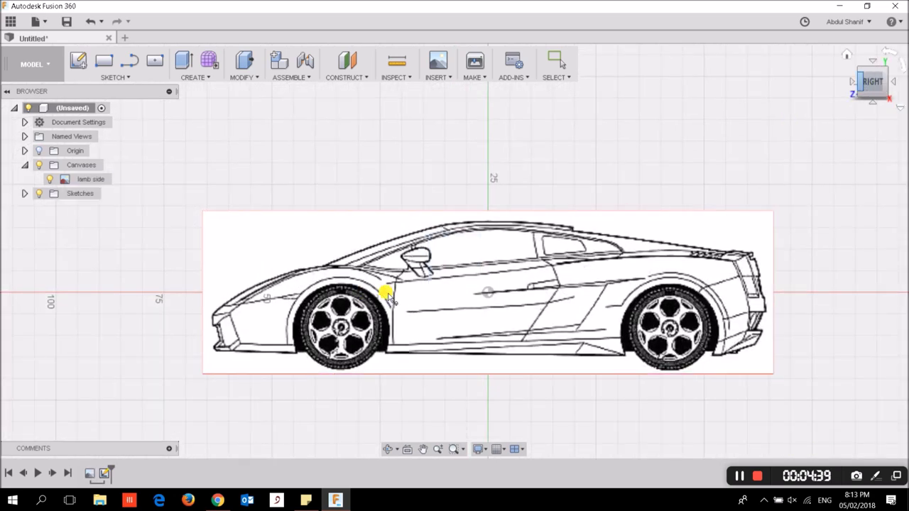
# Step: Trace the front bumper edge with spline points from its bottom corner to its top
pyautogui.scroll(3, 276, 343)
pyautogui.scroll(1, 234, 376)
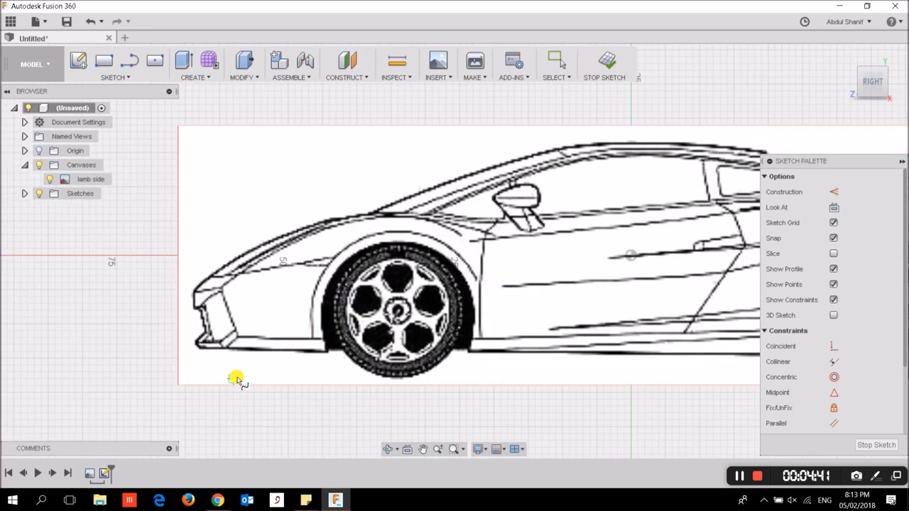
pyautogui.scroll(2, 188, 346)
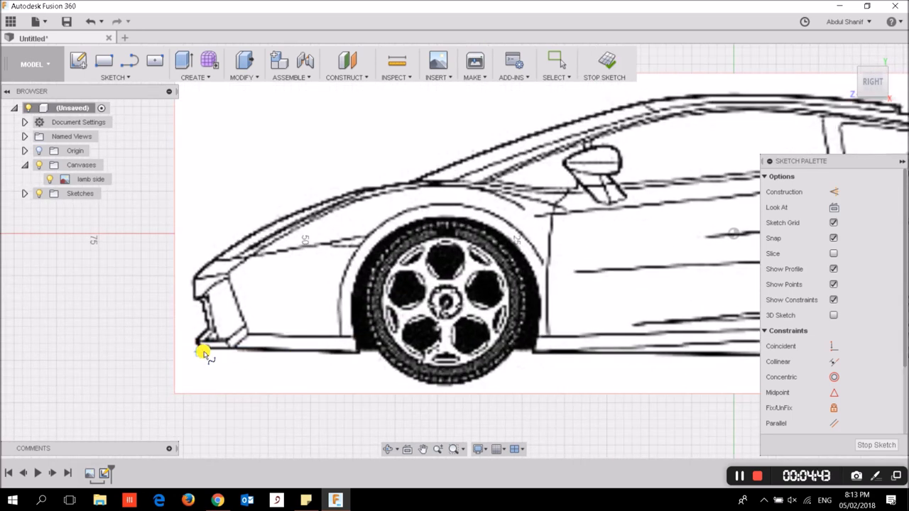
pyautogui.scroll(3, 205, 349)
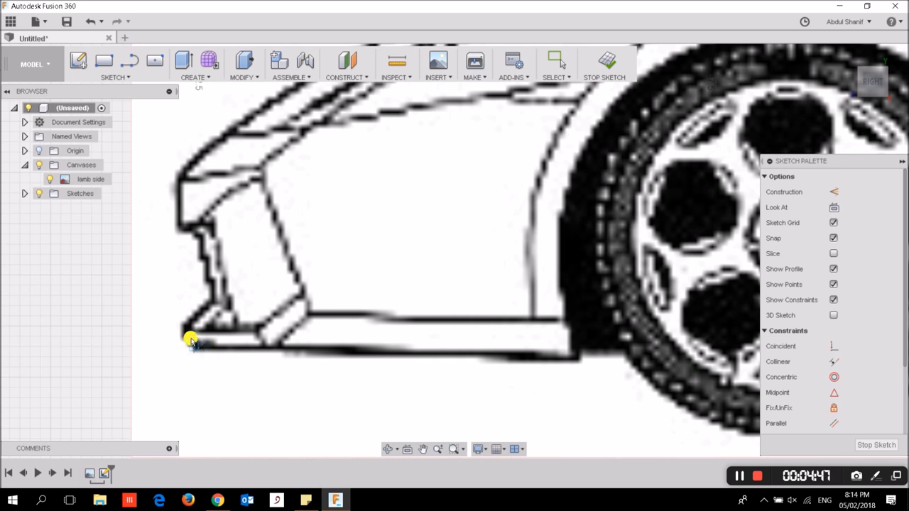
pyautogui.click(186, 334)
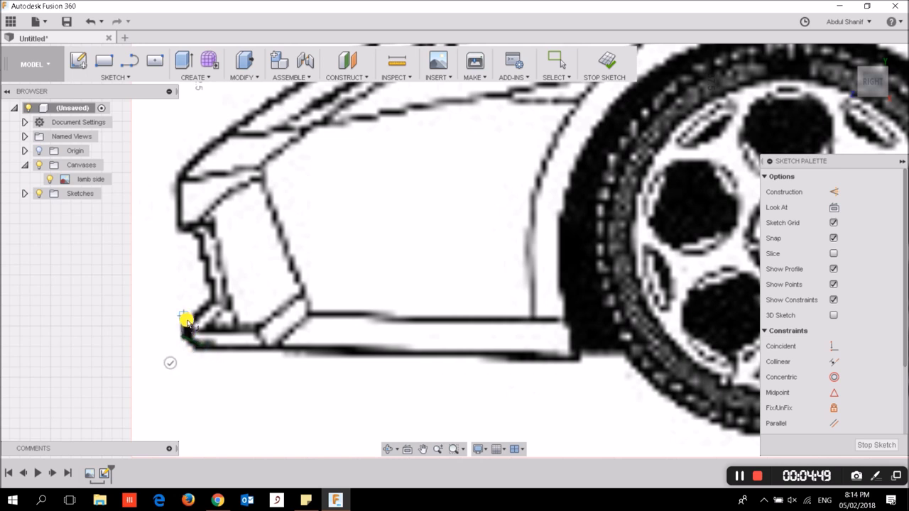
pyautogui.click(187, 323)
pyautogui.click(212, 301)
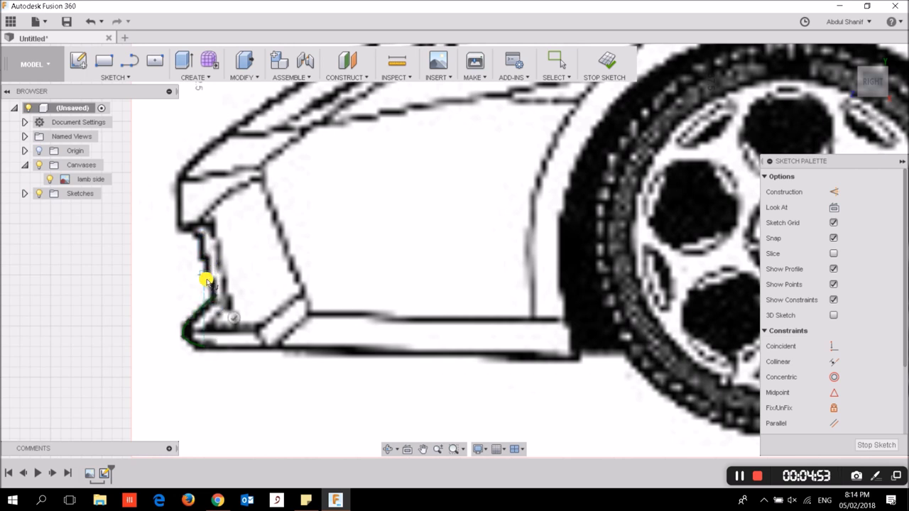
pyautogui.click(208, 280)
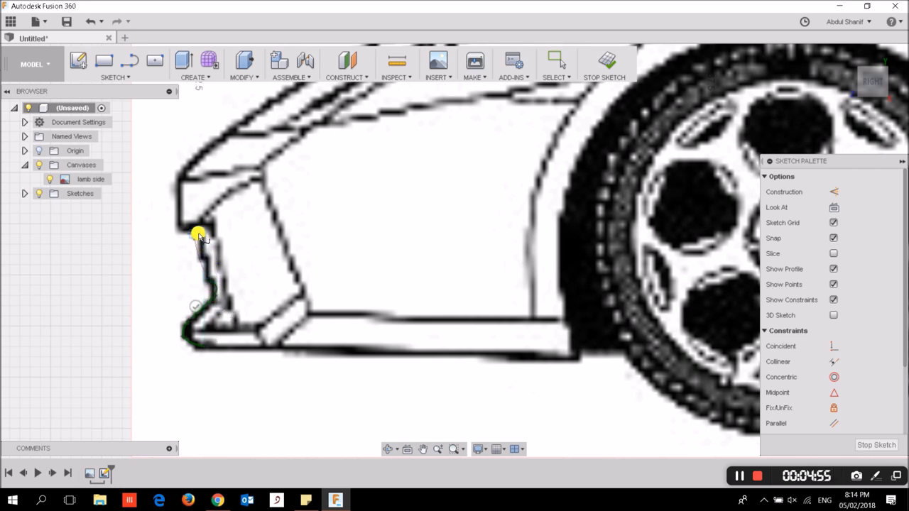
pyautogui.click(200, 229)
pyautogui.click(182, 231)
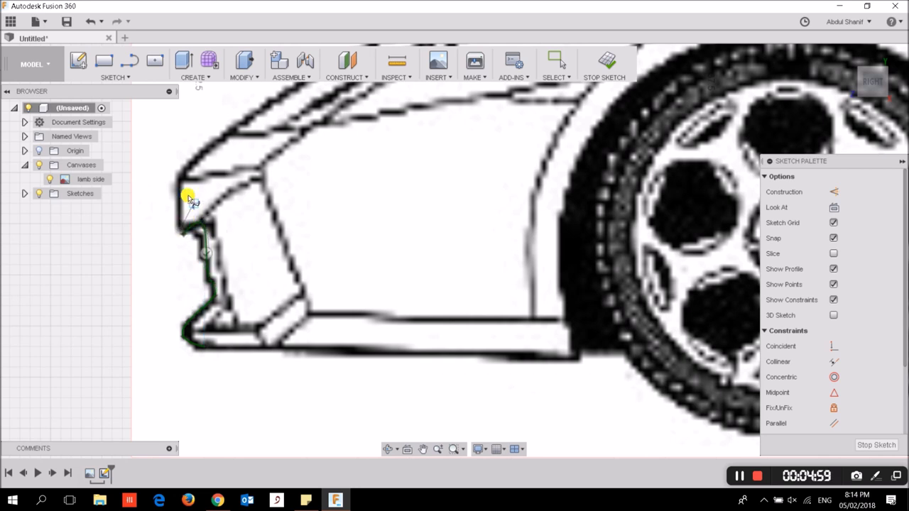
# Step: Finish the bumper spline with a final point near the front wheel and exit the tool
pyautogui.scroll(-5, 177, 178)
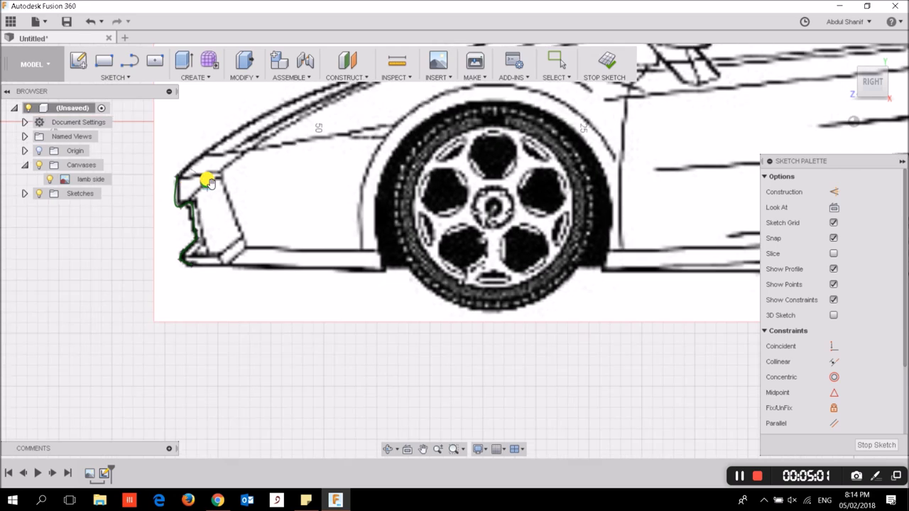
pyautogui.moveTo(203, 179); pyautogui.dragTo(151, 337, button='middle')
pyautogui.doubleClick(107, 350)
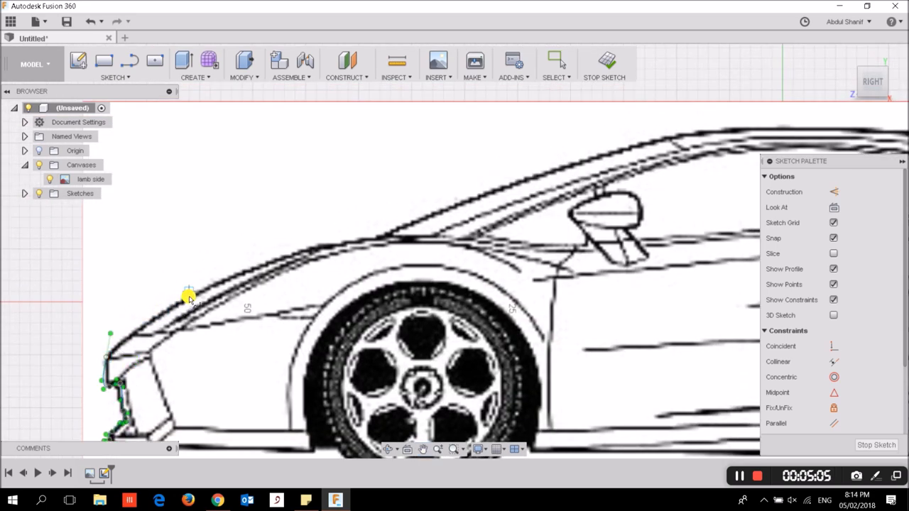
pyautogui.scroll(-2, 165, 316)
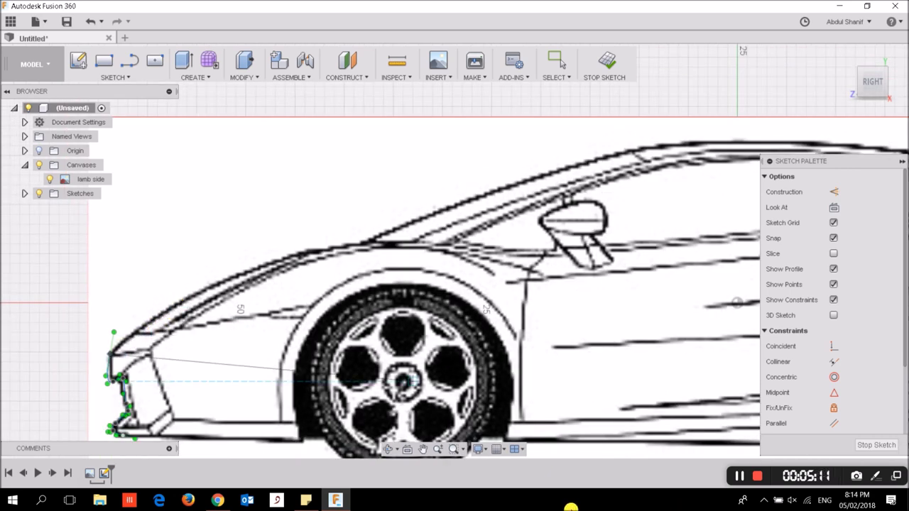
pyautogui.scroll(-1, 400, 355)
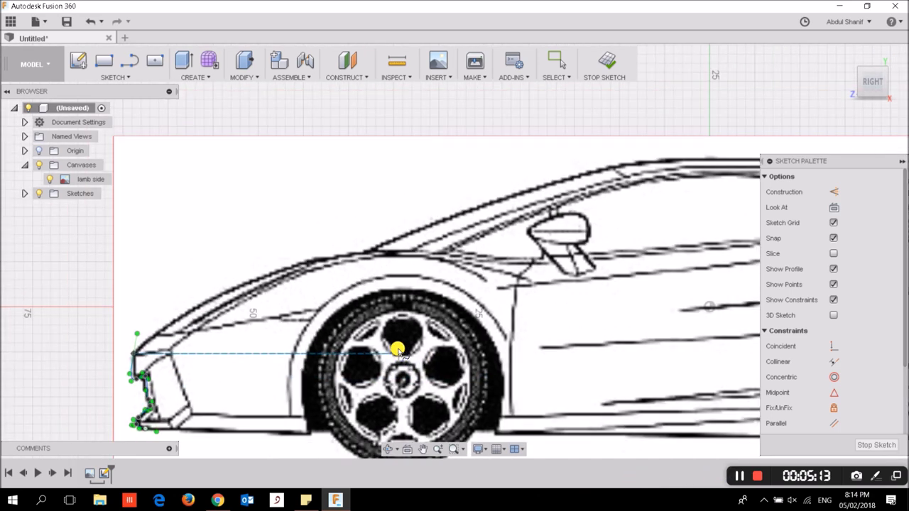
pyautogui.scroll(-2, 394, 342)
pyautogui.press('Escape')
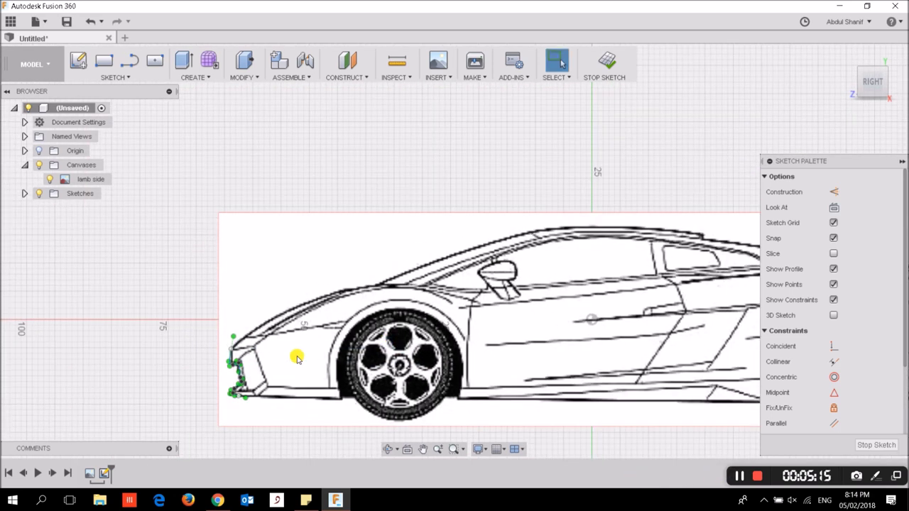
# Step: Start a new spline at the car's lower front corner, running up the bumper edge
pyautogui.scroll(1, 238, 414)
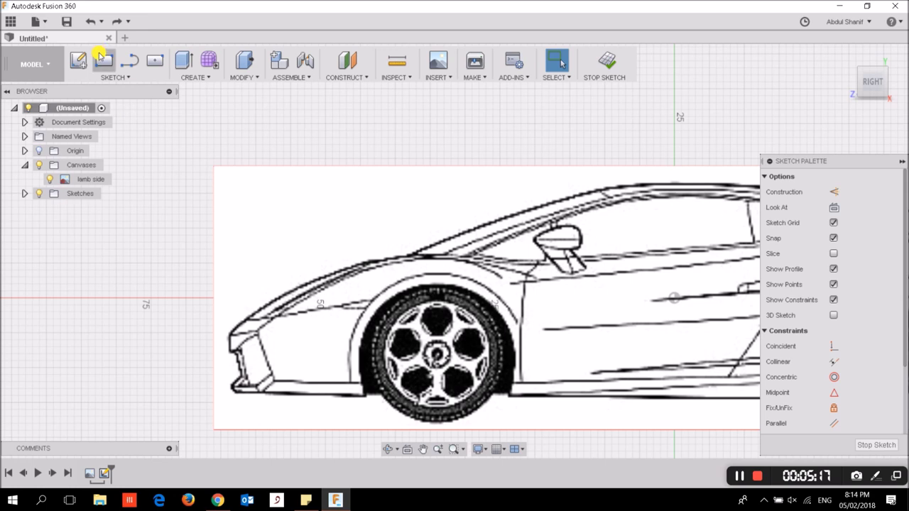
pyautogui.click(114, 77)
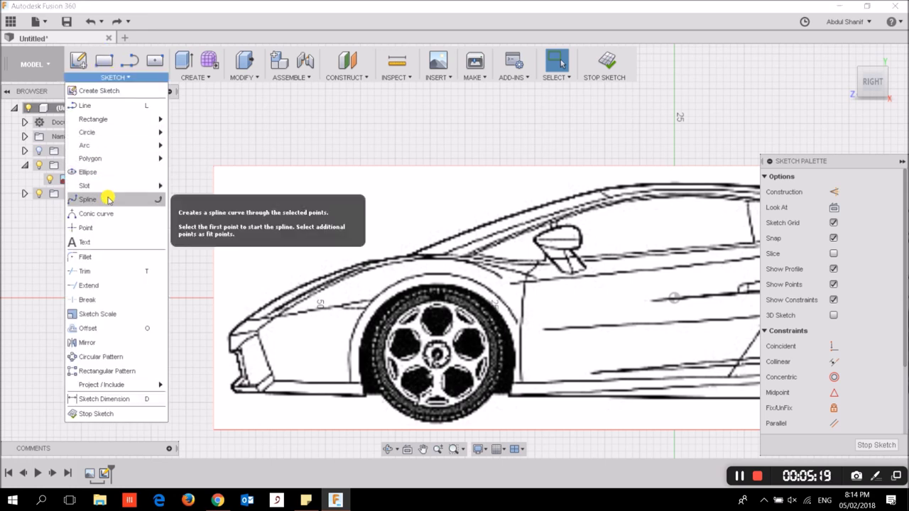
pyautogui.click(92, 195)
pyautogui.scroll(2, 237, 392)
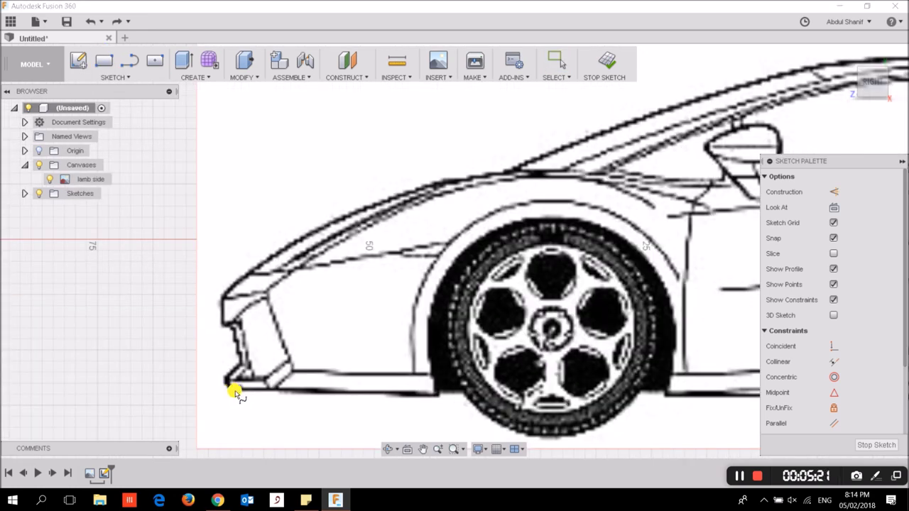
pyautogui.scroll(2, 237, 392)
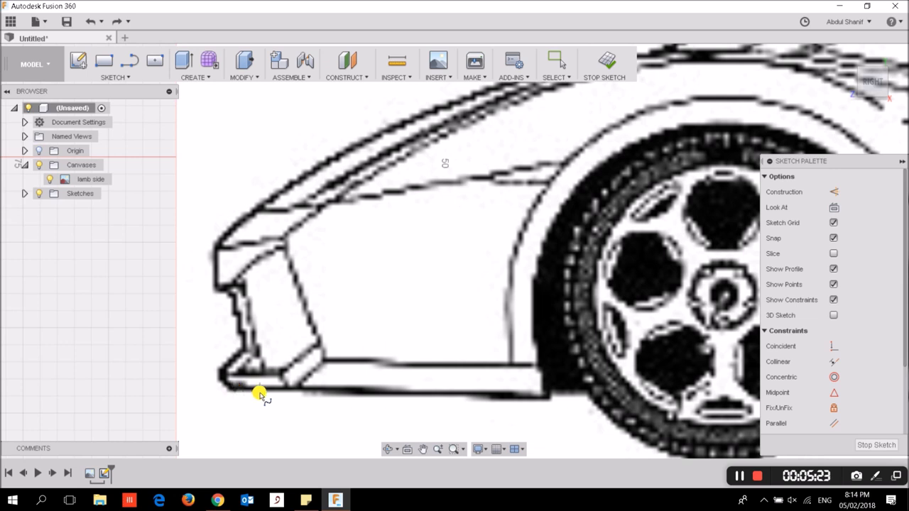
pyautogui.click(221, 376)
pyautogui.click(241, 355)
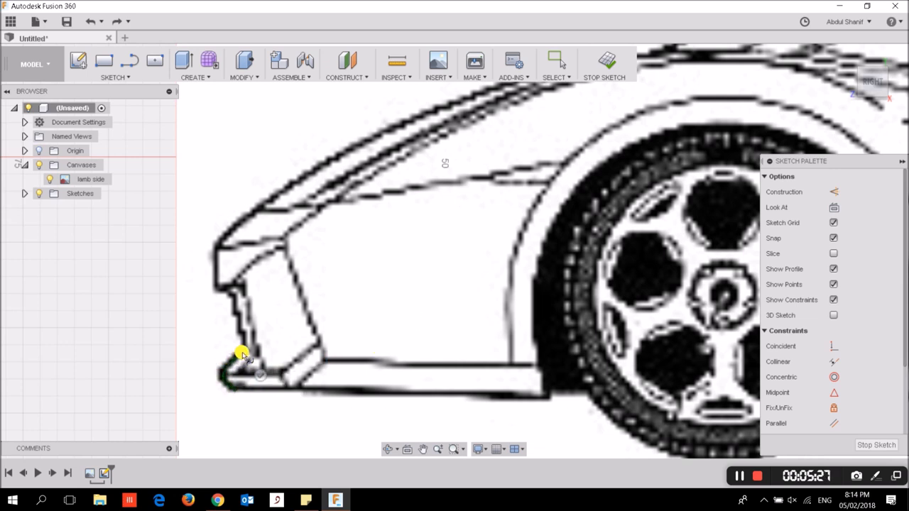
pyautogui.click(218, 286)
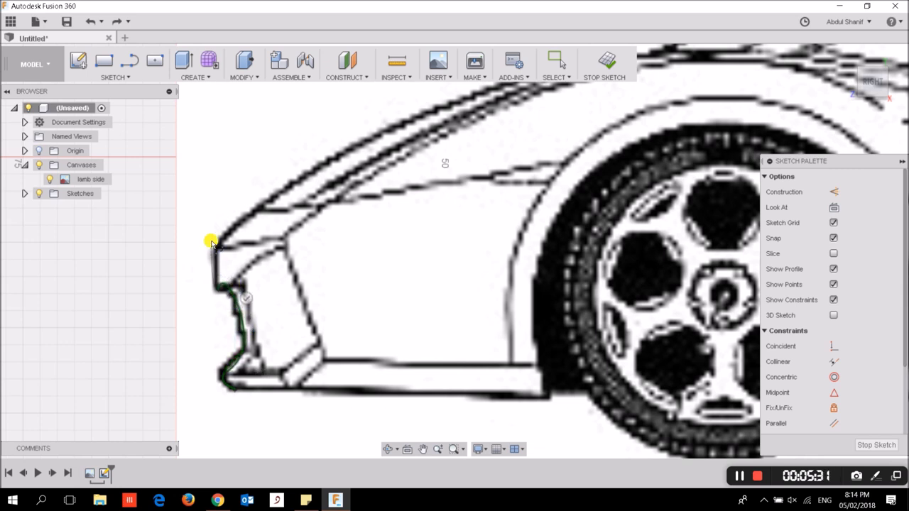
# Step: Extend the spline over the top of the nose and along the hood line
pyautogui.scroll(-1, 216, 246)
pyautogui.scroll(-1, 229, 237)
pyautogui.scroll(-1, 284, 223)
pyautogui.scroll(-1, 237, 349)
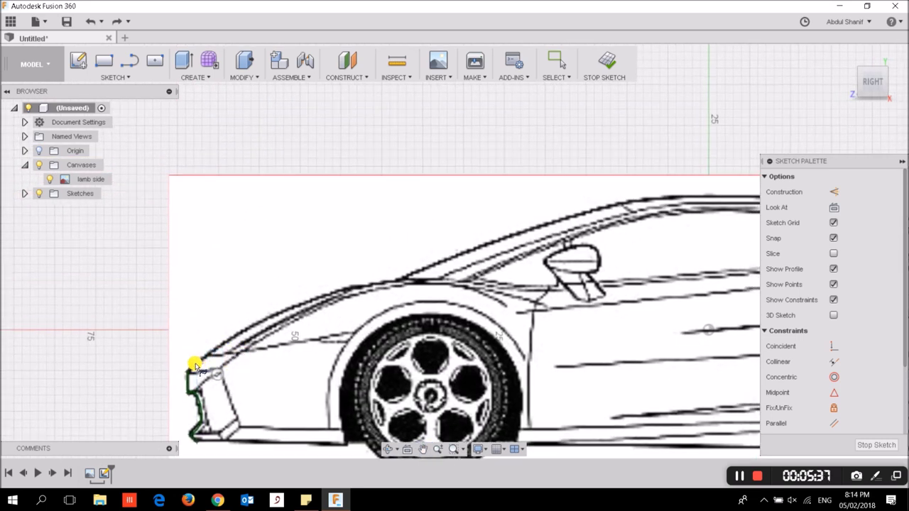
pyautogui.scroll(1, 195, 364)
pyautogui.scroll(1, 193, 365)
pyautogui.scroll(1, 193, 365)
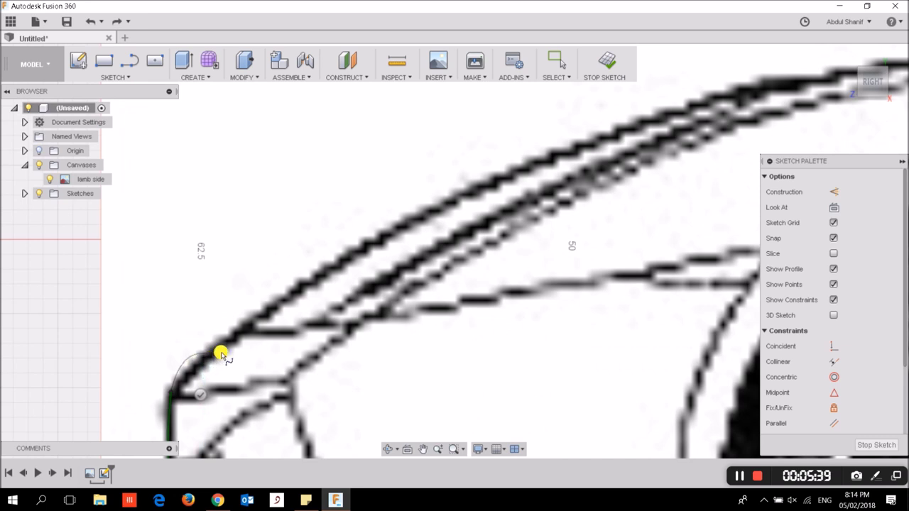
pyautogui.click(176, 385)
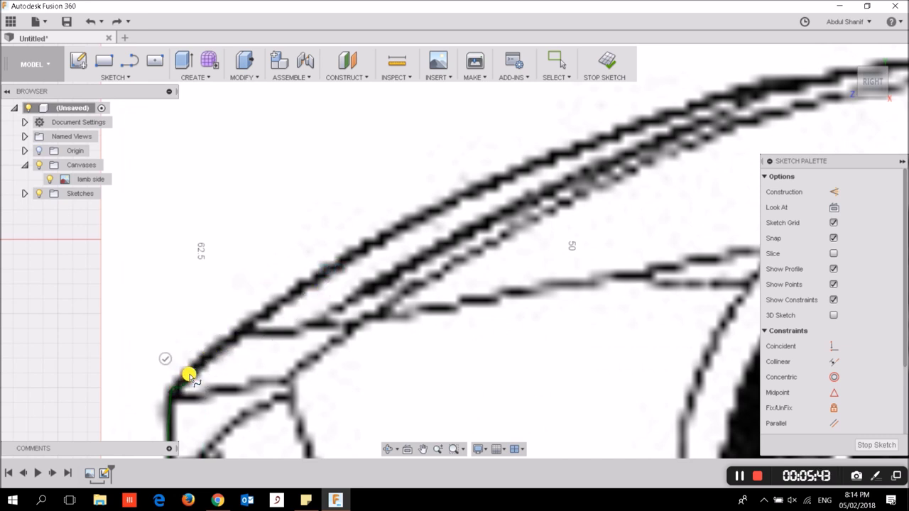
pyautogui.scroll(-2, 384, 253)
pyautogui.scroll(-1, 461, 249)
pyautogui.scroll(-1, 552, 245)
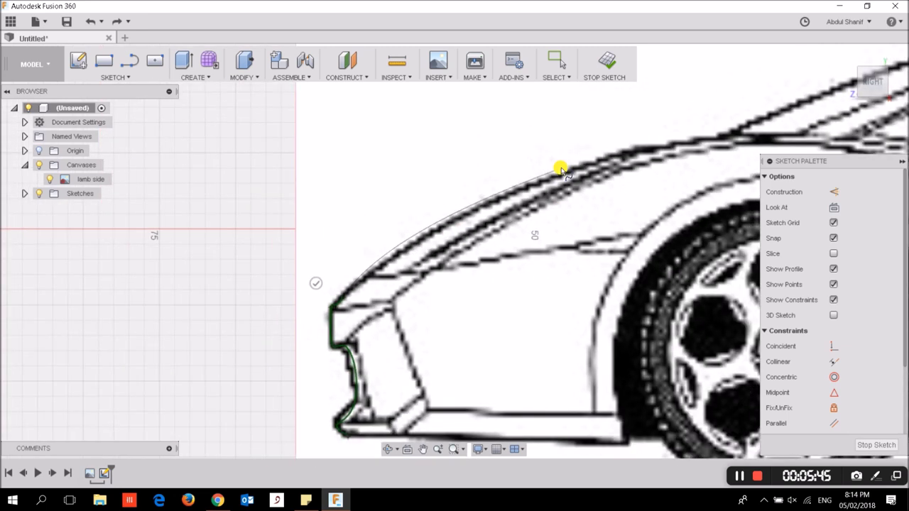
pyautogui.click(543, 183)
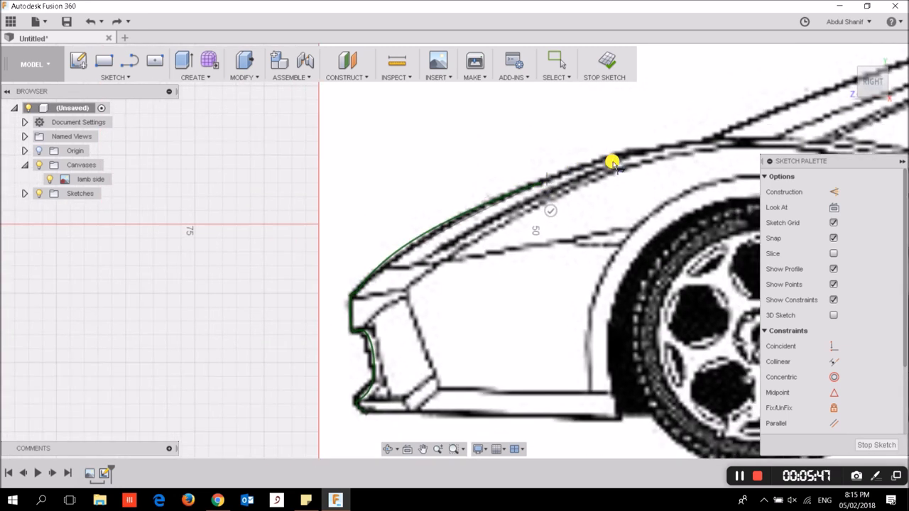
# Step: Add spline points along the windscreen, roof and rear slope down to the rear deck
pyautogui.moveTo(613, 152); pyautogui.dragTo(188, 278, button='middle')
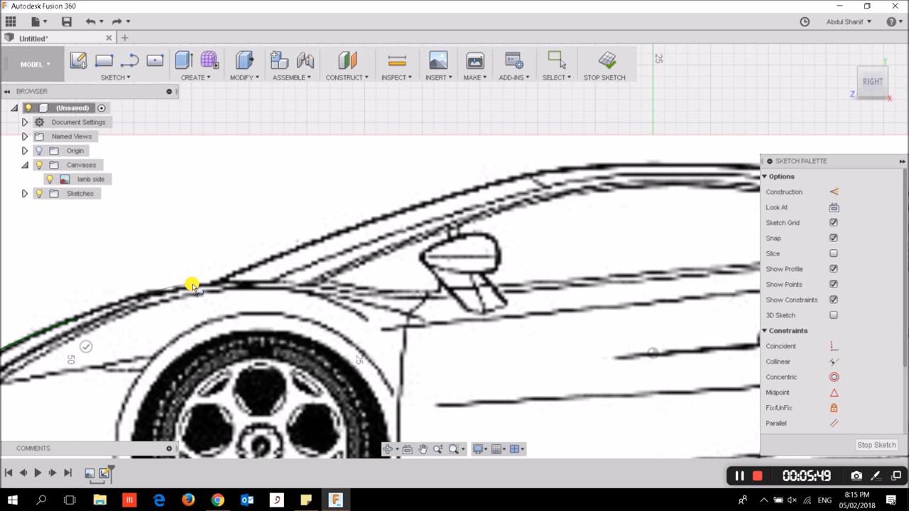
pyautogui.click(211, 282)
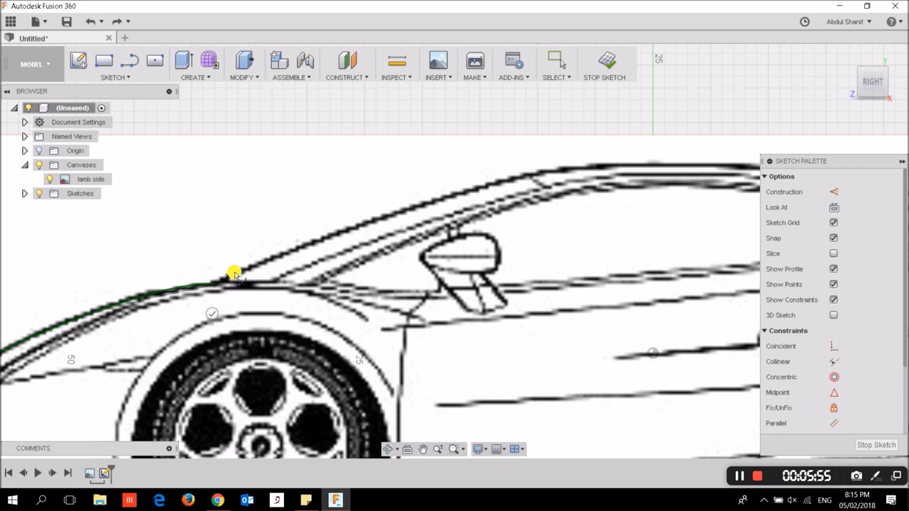
pyautogui.click(558, 167)
pyautogui.scroll(-2, 564, 229)
pyautogui.moveTo(542, 304); pyautogui.dragTo(239, 361, button='middle')
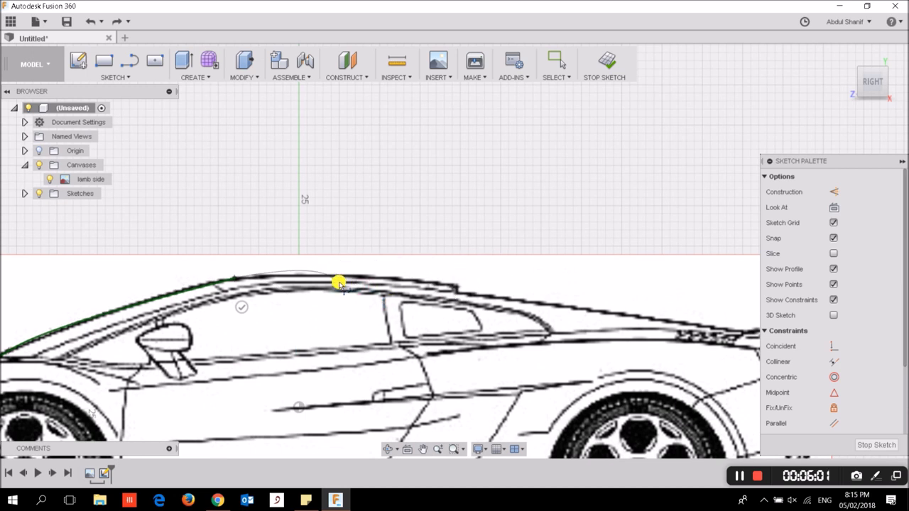
pyautogui.click(241, 278)
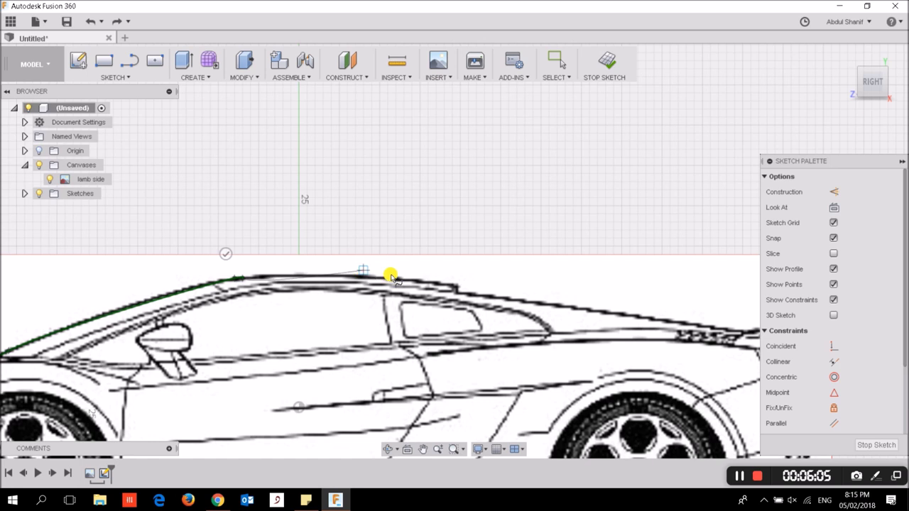
pyautogui.click(266, 277)
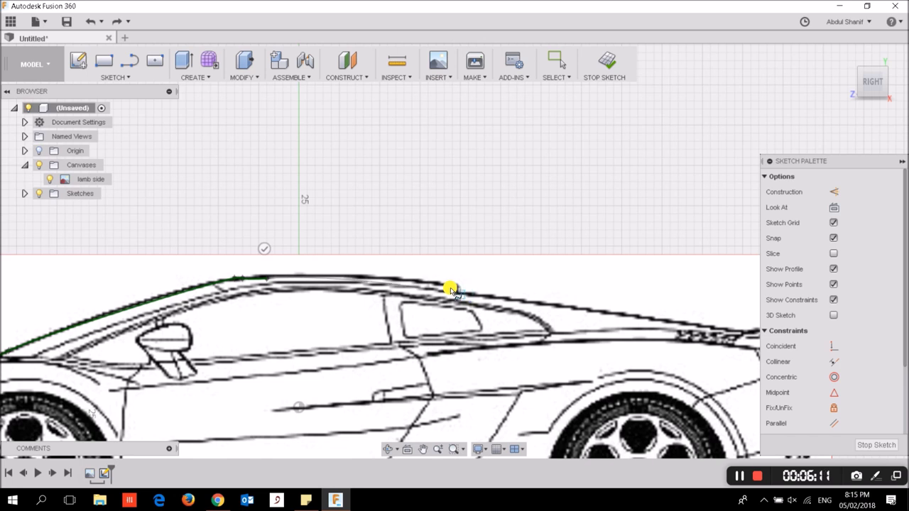
pyautogui.click(455, 288)
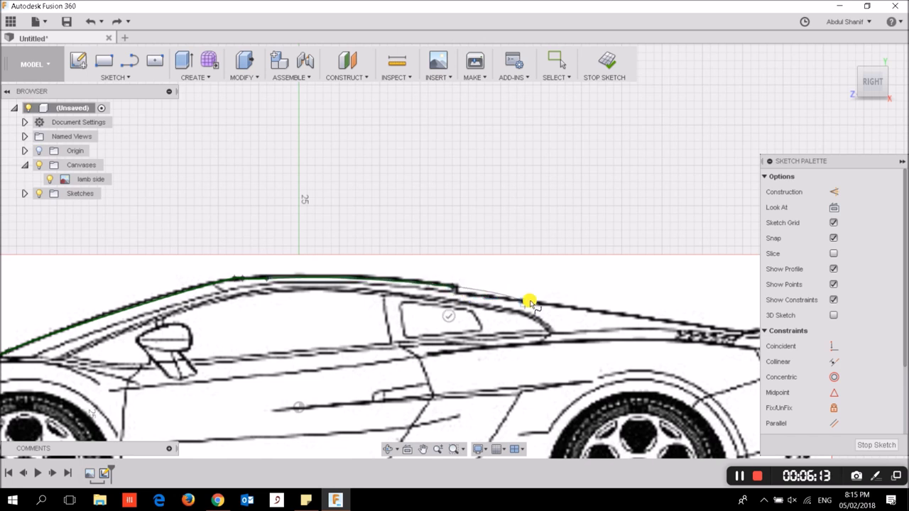
pyautogui.click(742, 330)
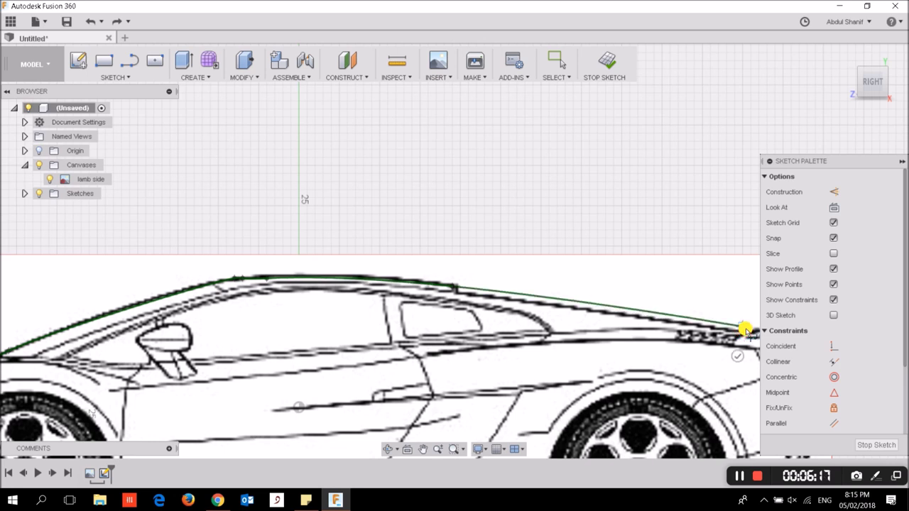
pyautogui.moveTo(695, 346); pyautogui.dragTo(361, 345, button='middle')
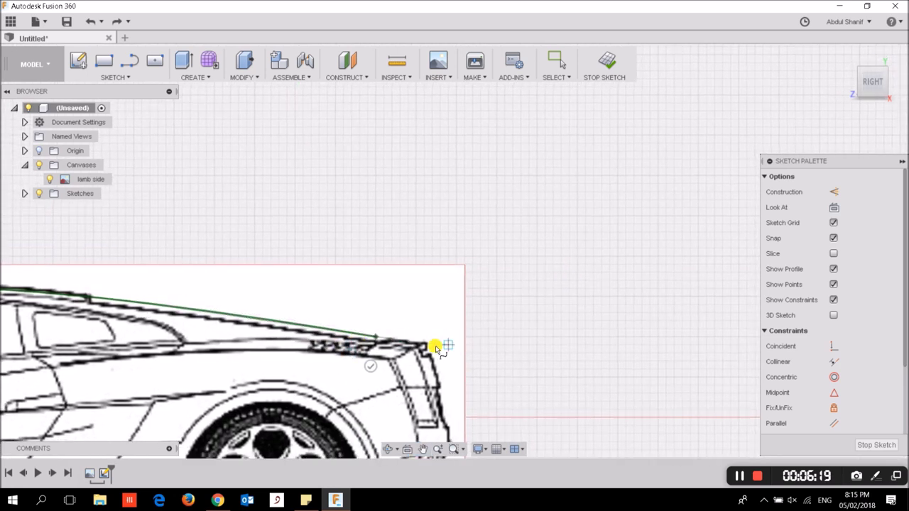
# Step: Carry the spline from the rear roof corner down the tail to the rear bumper
pyautogui.click(427, 345)
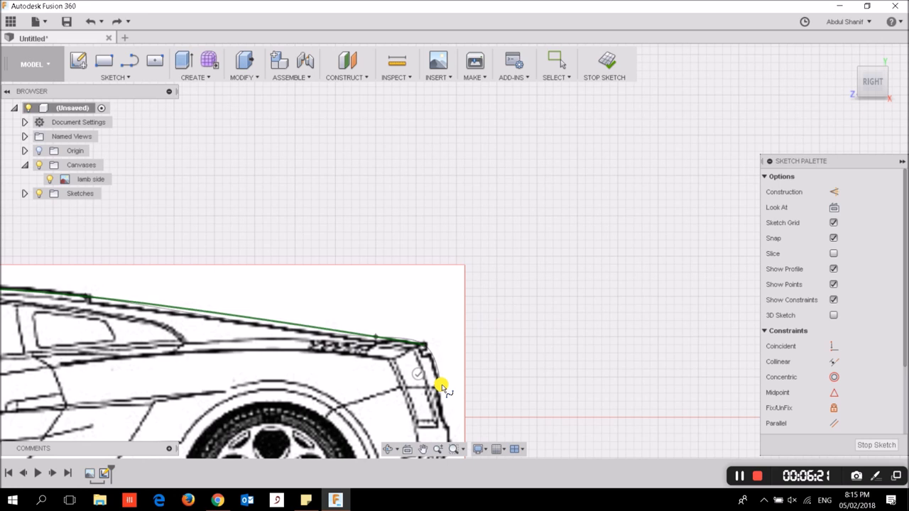
pyautogui.scroll(-1, 435, 398)
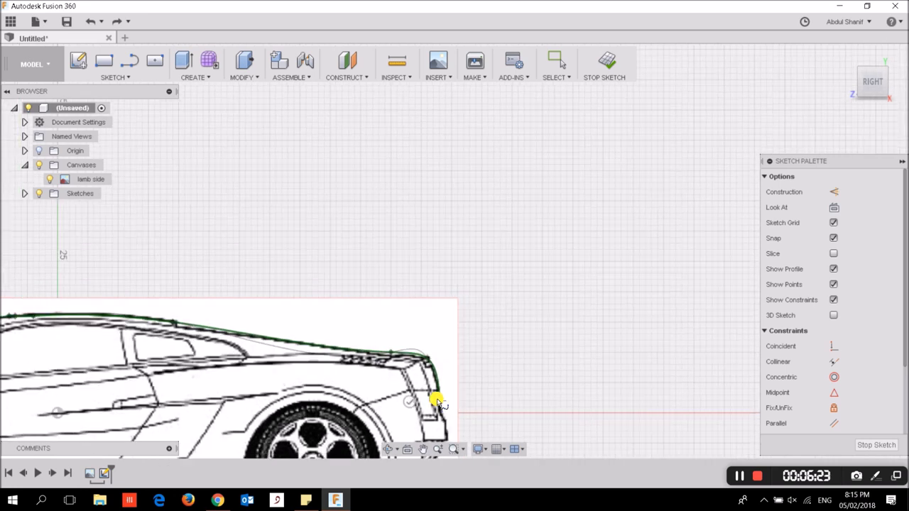
pyautogui.scroll(-1, 317, 325)
pyautogui.scroll(-1, 295, 306)
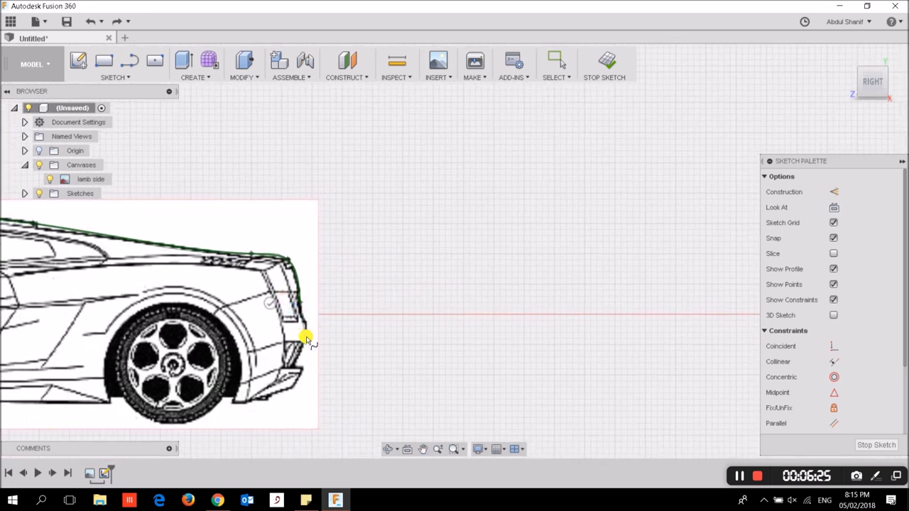
pyautogui.click(308, 340)
pyautogui.scroll(1, 306, 346)
pyautogui.scroll(3, 305, 345)
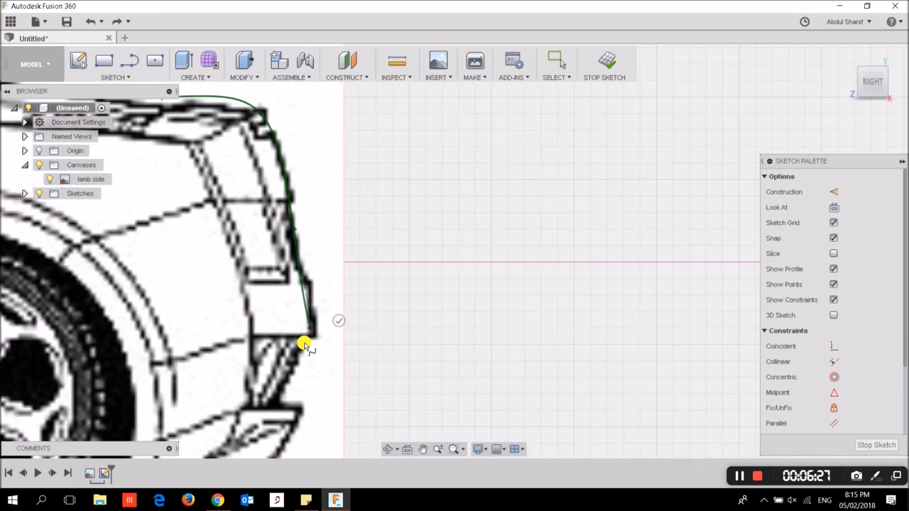
pyautogui.click(277, 402)
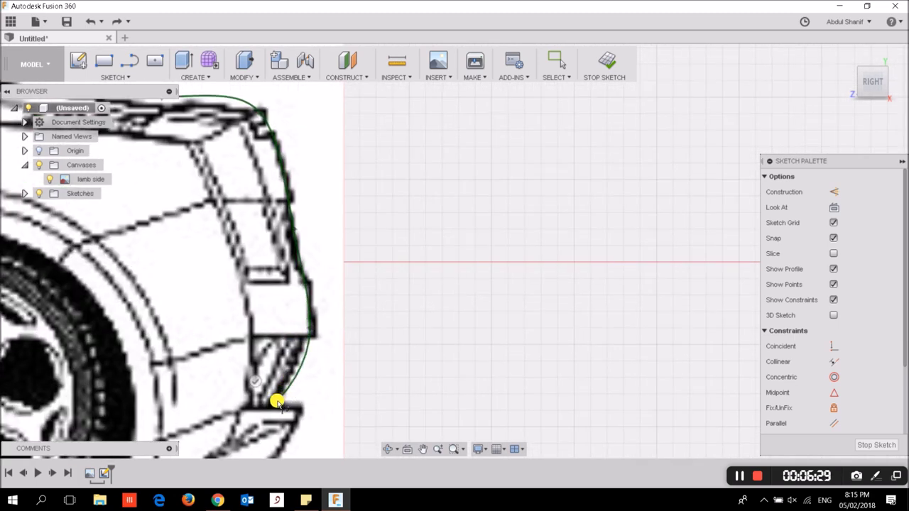
pyautogui.scroll(-2, 295, 416)
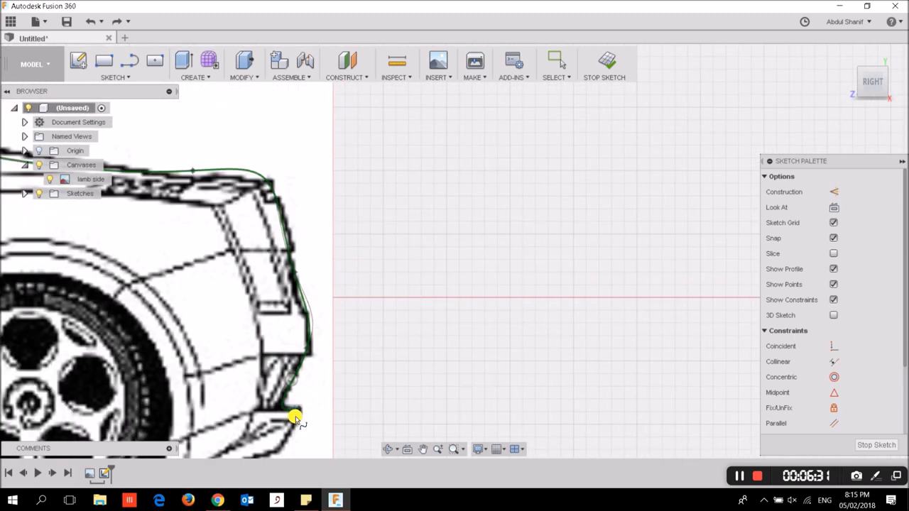
pyautogui.scroll(-3, 294, 417)
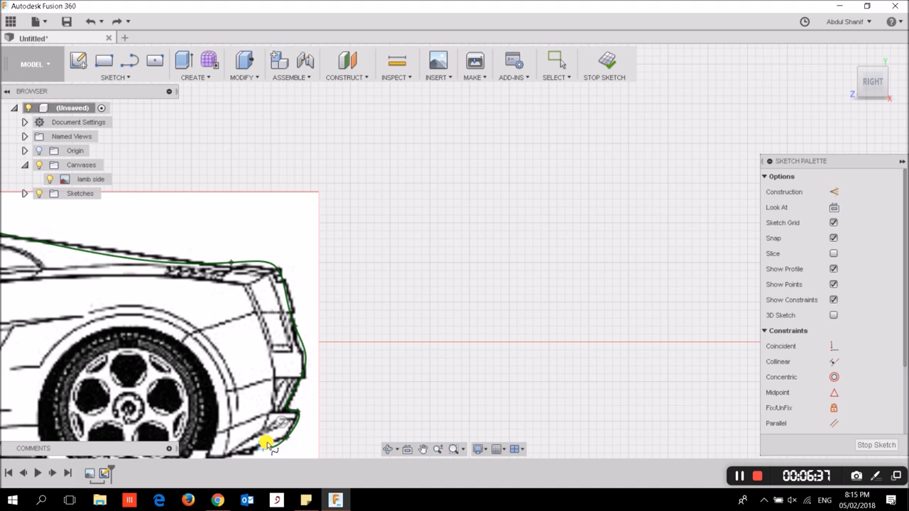
pyautogui.scroll(-4, 294, 376)
pyautogui.scroll(-1, 261, 403)
pyautogui.scroll(-1, 261, 403)
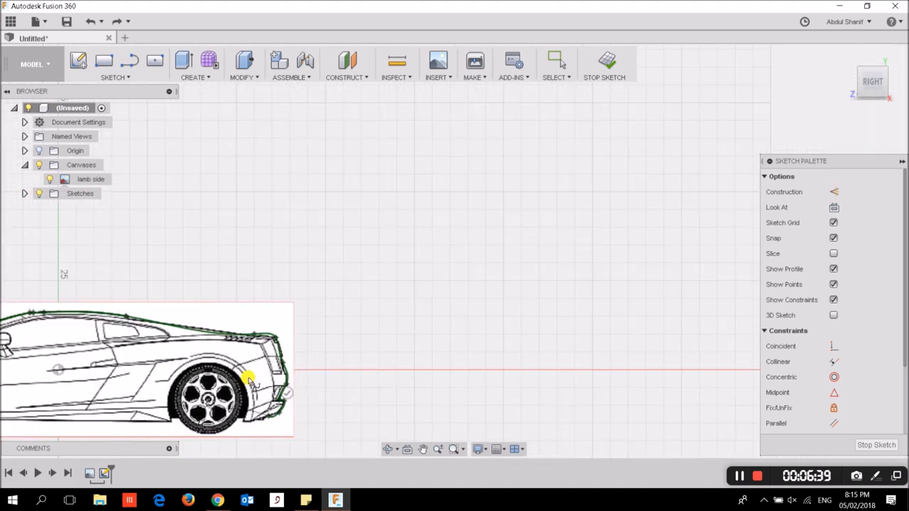
# Step: Frame the whole car, check the traced spline, and return to Select
pyautogui.moveTo(233, 355); pyautogui.dragTo(386, 294, button='middle')
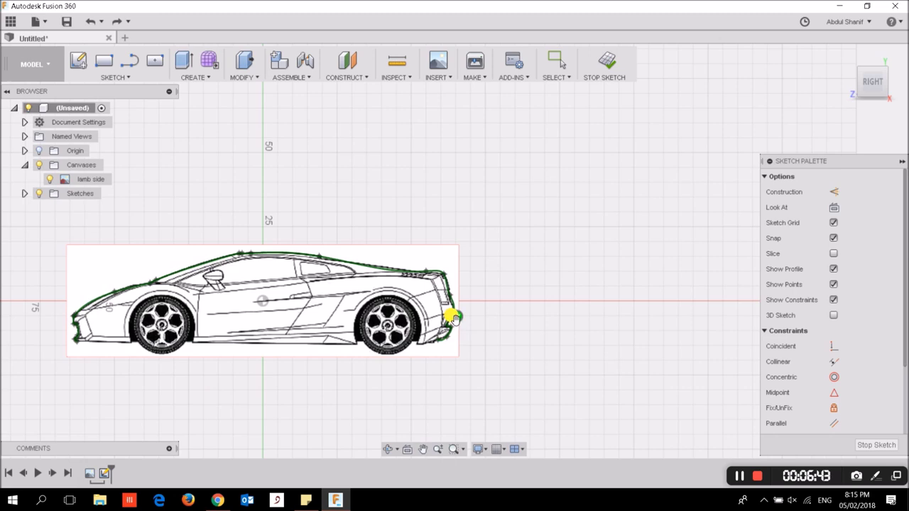
pyautogui.scroll(1, 454, 320)
pyautogui.scroll(1, 448, 319)
pyautogui.scroll(3, 440, 334)
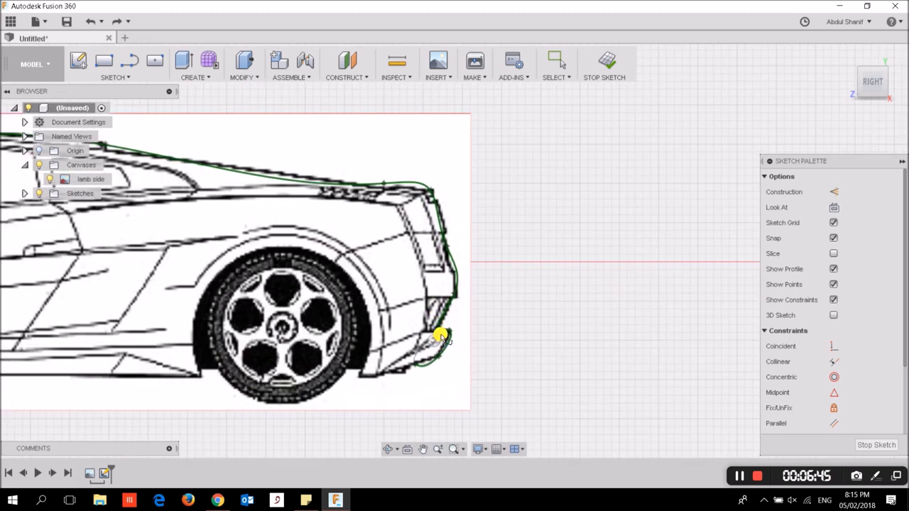
pyautogui.scroll(2, 440, 336)
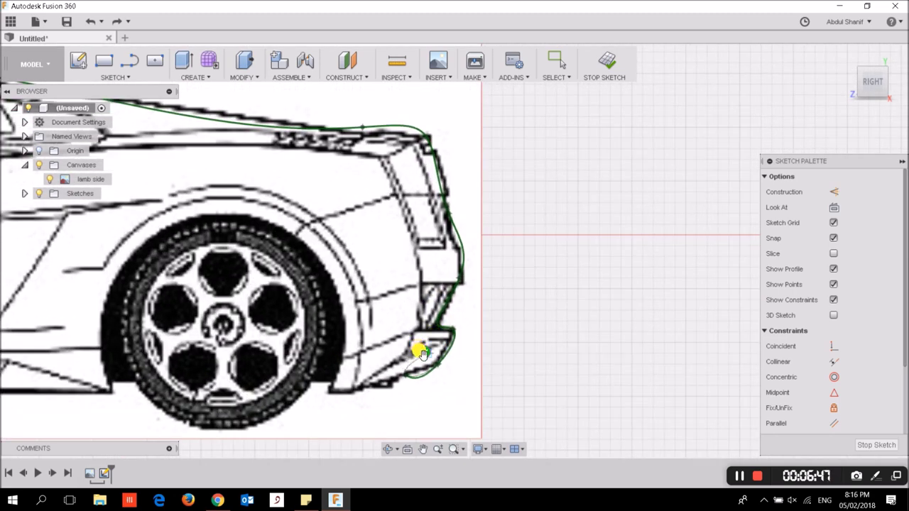
pyautogui.click(421, 353)
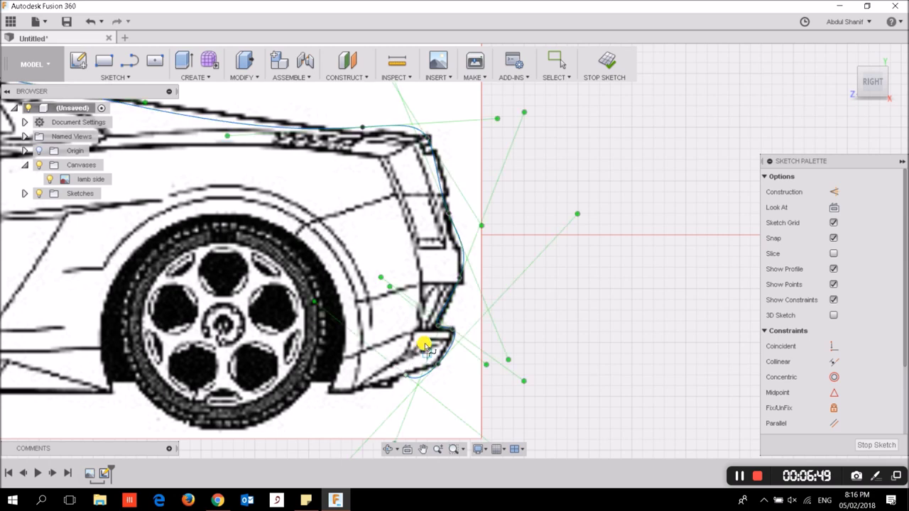
pyautogui.scroll(-3, 419, 351)
pyautogui.scroll(-1, 251, 324)
pyautogui.scroll(-1, 126, 314)
pyautogui.moveTo(126, 314); pyautogui.dragTo(361, 269, button='middle')
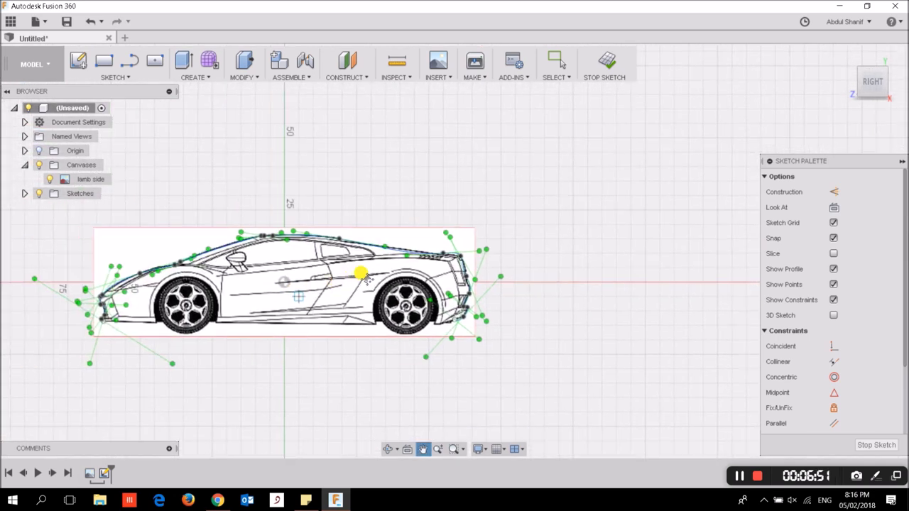
pyautogui.scroll(2, 284, 223)
pyautogui.scroll(1, 209, 258)
pyautogui.scroll(-1, 162, 316)
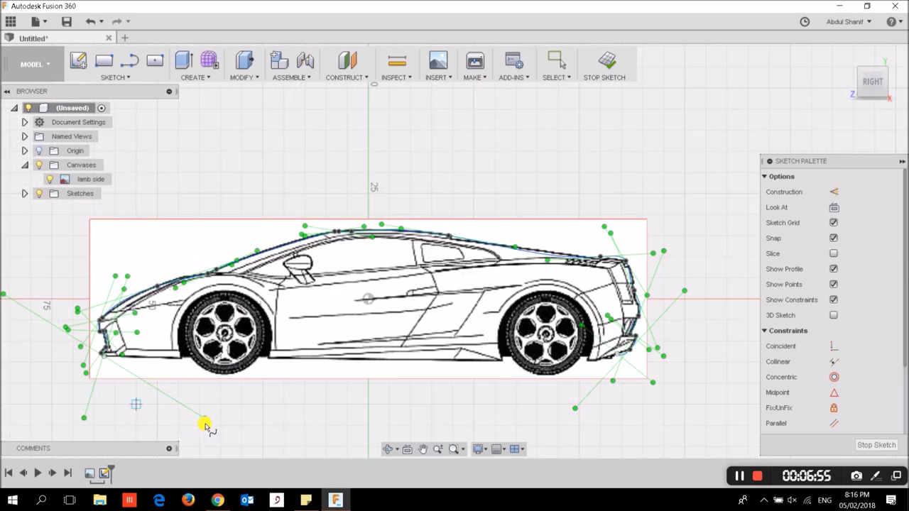
pyautogui.scroll(3, 203, 420)
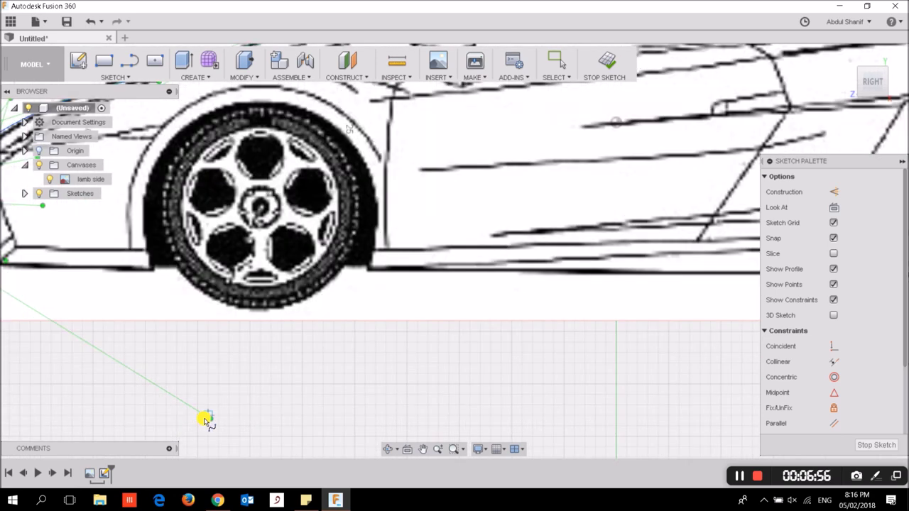
pyautogui.scroll(2, 210, 422)
pyautogui.scroll(-1, 214, 422)
pyautogui.scroll(-1, 213, 419)
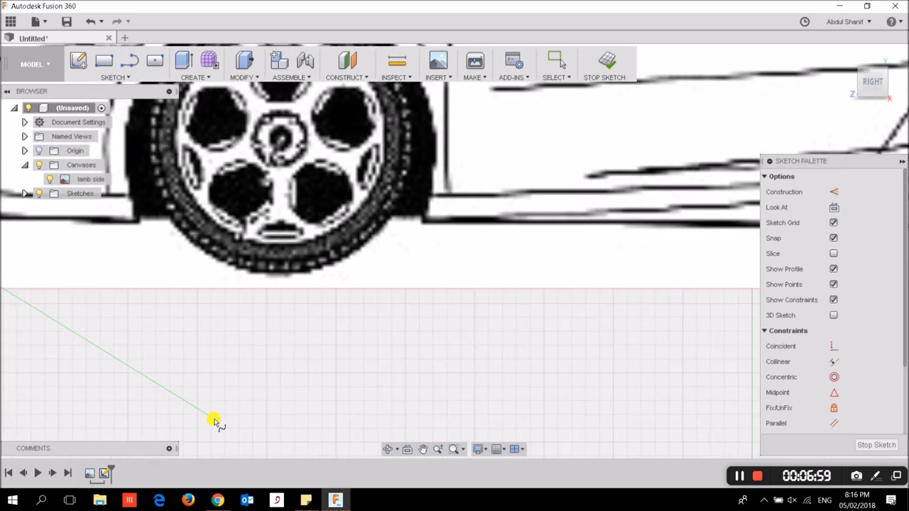
pyautogui.scroll(-2, 213, 420)
pyautogui.scroll(-1, 235, 412)
pyautogui.press('Escape')
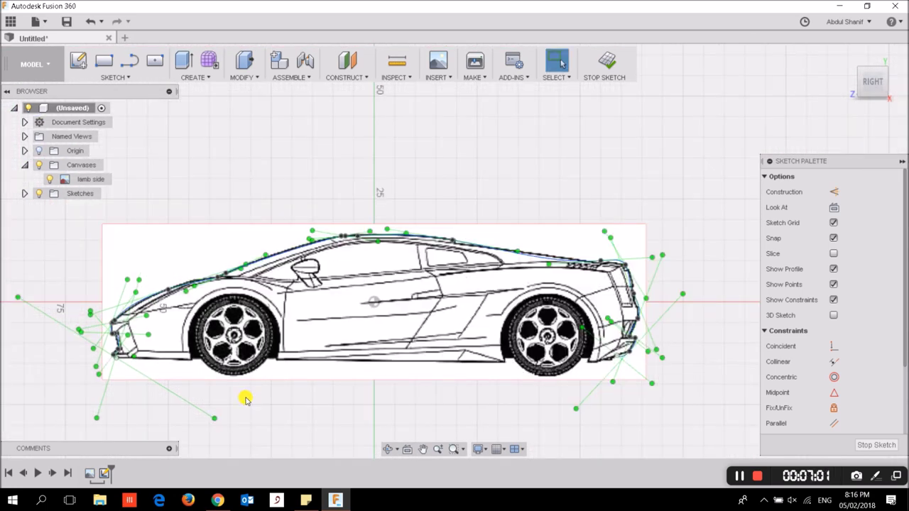
# Step: Swing the lower front corner's tangent handle nearly vertical to reshape the nose curve
pyautogui.click(216, 420)
pyautogui.moveTo(201, 428)
pyautogui.mouseDown()
pyautogui.moveTo(239, 403)
pyautogui.moveTo(213, 439)
pyautogui.mouseUp()
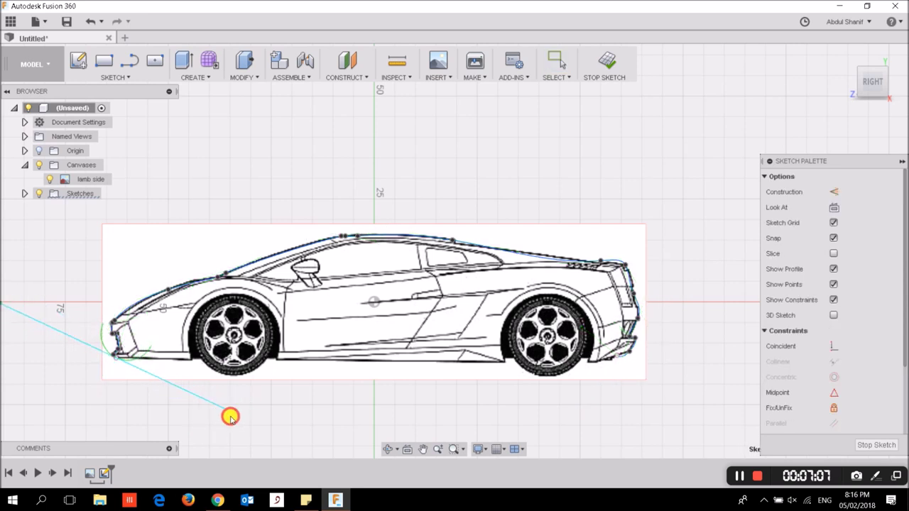
pyautogui.scroll(3, 213, 439)
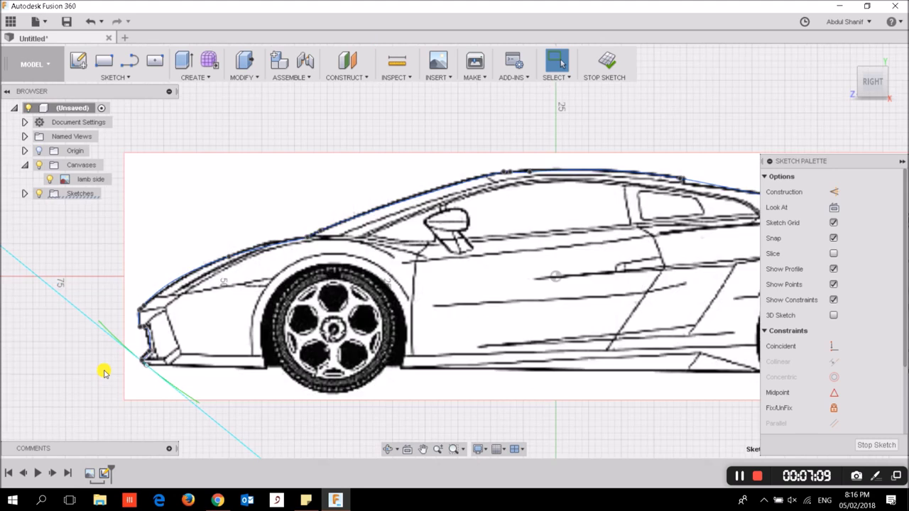
pyautogui.scroll(3, 156, 397)
pyautogui.scroll(3, 142, 375)
pyautogui.scroll(3, 187, 362)
pyautogui.scroll(-2, 188, 348)
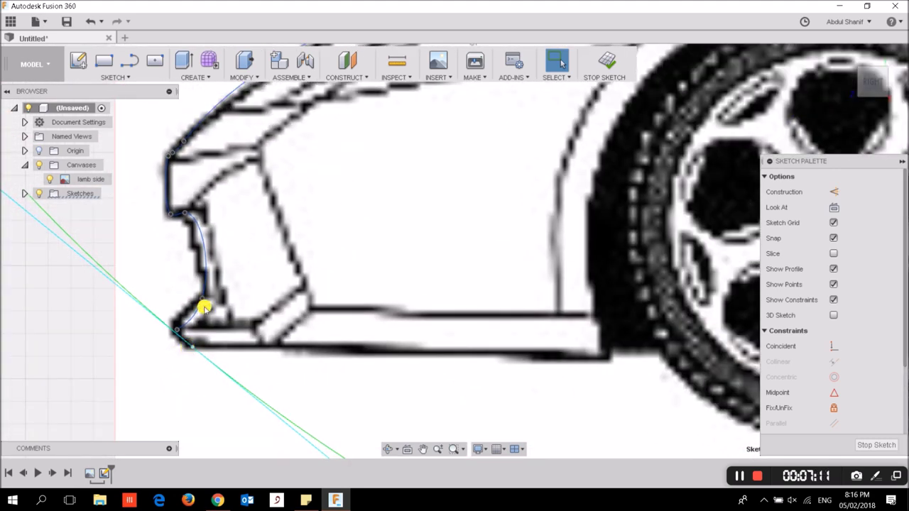
# Step: Adjust the front bumper point's tangent so the spline hugs the bumper outline
pyautogui.click(203, 300)
pyautogui.scroll(-3, 173, 359)
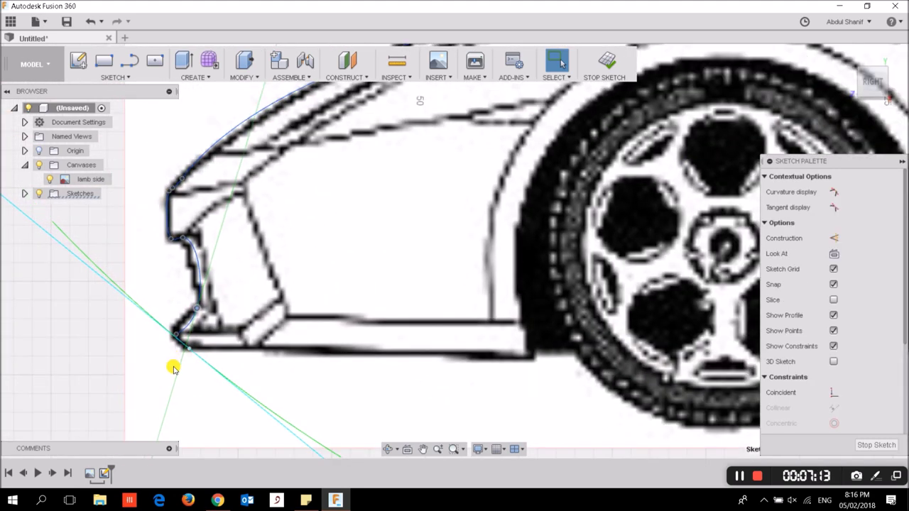
pyautogui.scroll(-2, 173, 368)
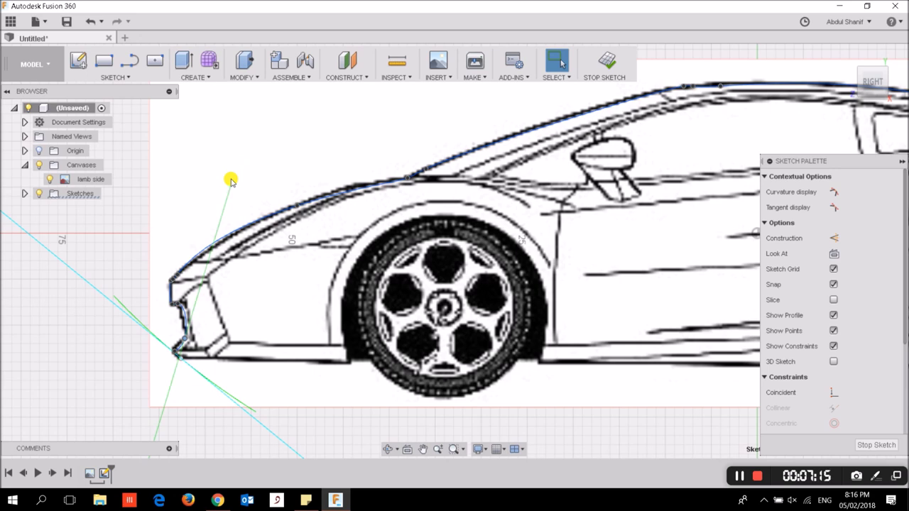
pyautogui.moveTo(231, 180); pyautogui.dragTo(199, 176)
pyautogui.scroll(-2, 366, 209)
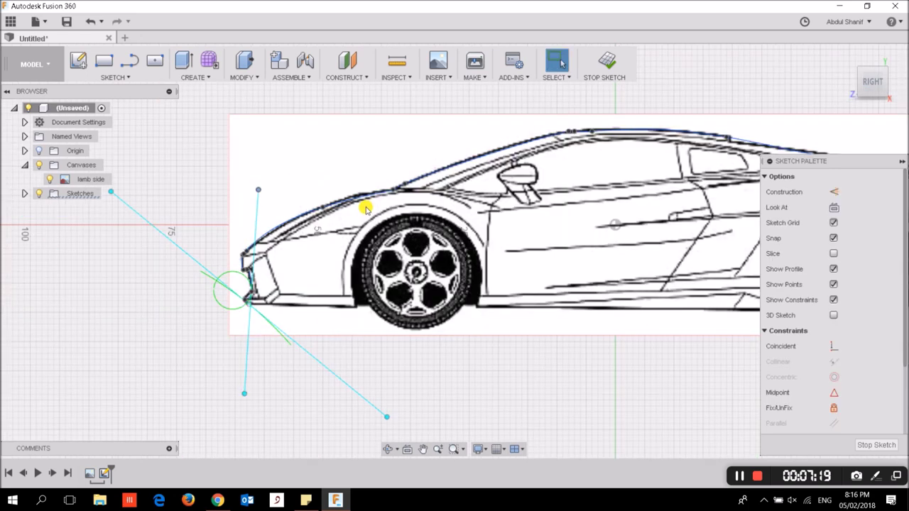
pyautogui.scroll(-3, 365, 208)
pyautogui.scroll(-1, 497, 198)
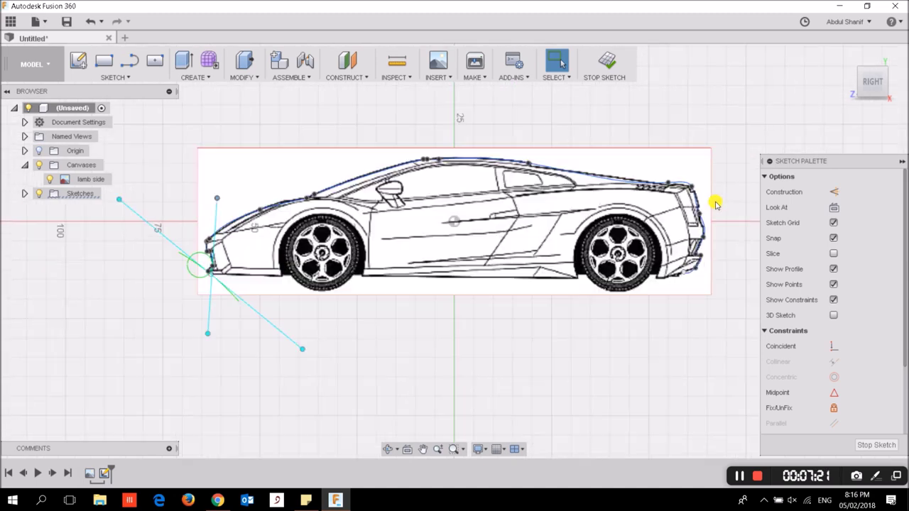
pyautogui.scroll(4, 710, 204)
pyautogui.scroll(4, 684, 191)
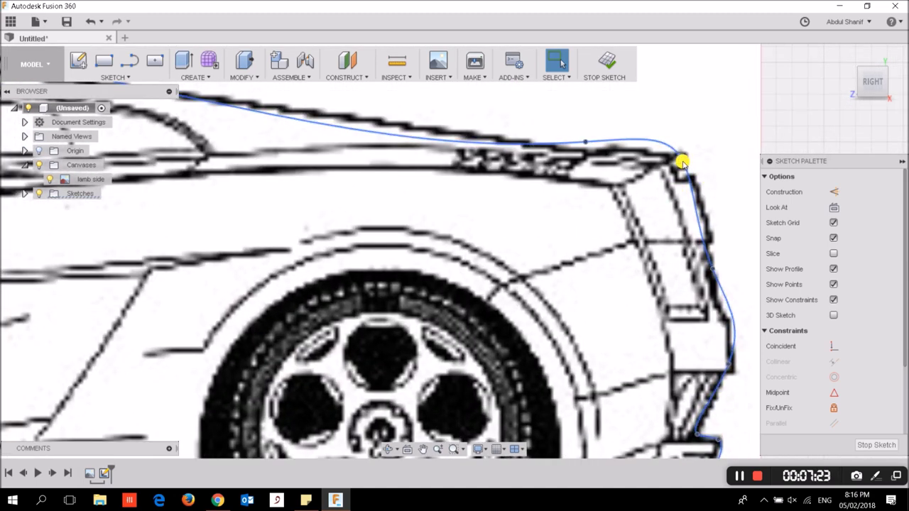
# Step: Select the rear spline points and pull the lower rear curve out to match the bumper
pyautogui.click(681, 160)
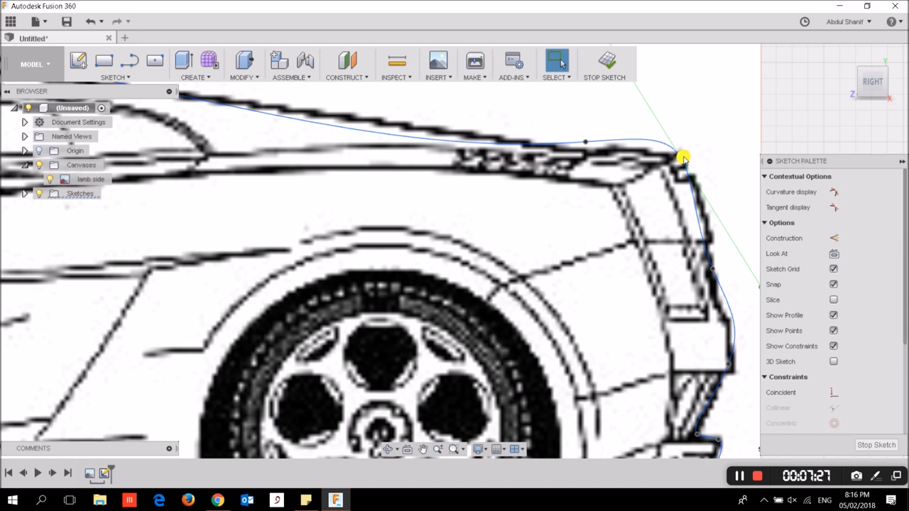
pyautogui.click(690, 157)
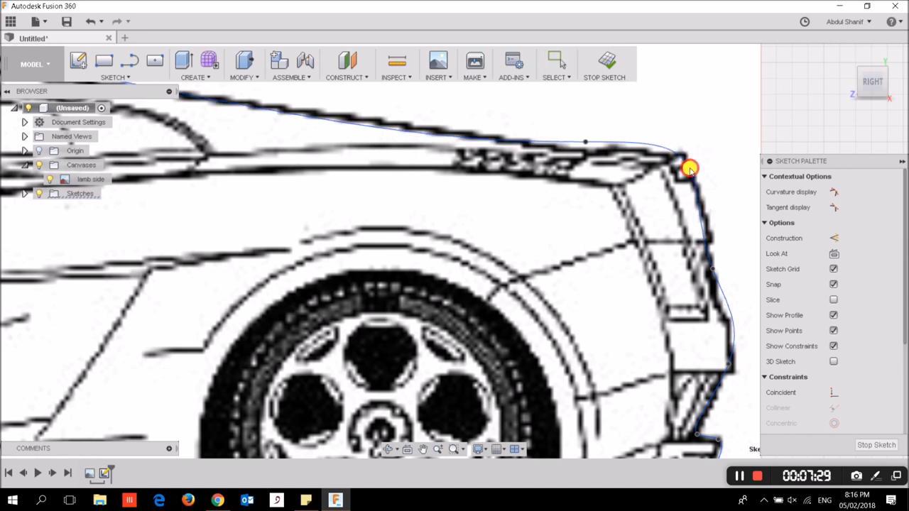
pyautogui.click(700, 177)
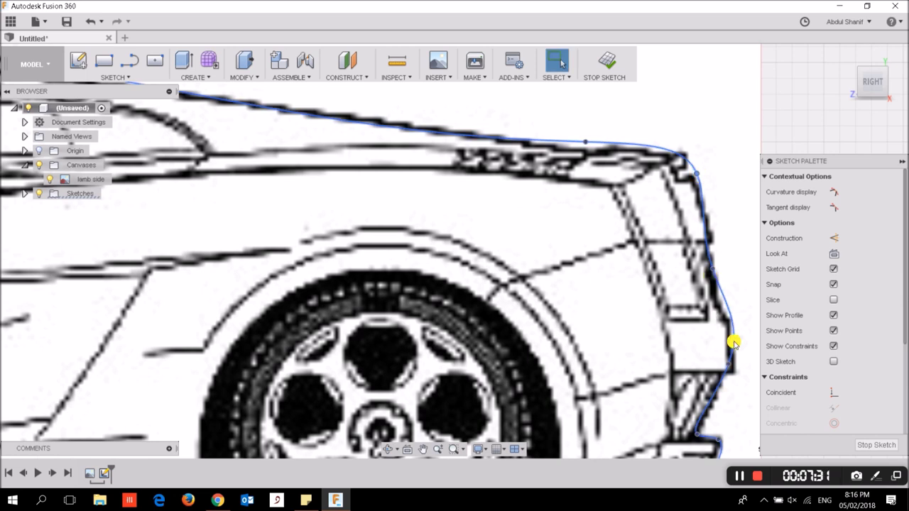
pyautogui.moveTo(729, 368); pyautogui.dragTo(719, 377)
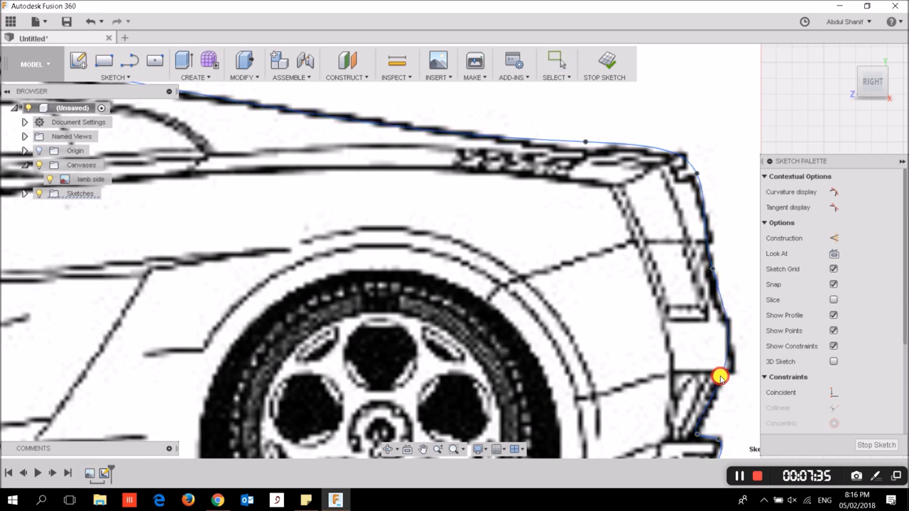
# Step: Centre the whole car in the view and stop the sketch
pyautogui.scroll(-3, 442, 305)
pyautogui.scroll(-2, 501, 260)
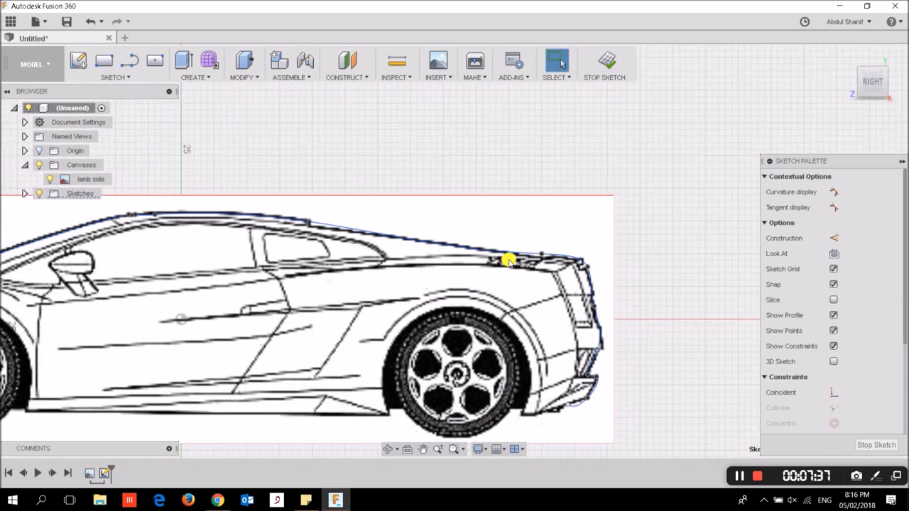
pyautogui.scroll(-3, 294, 280)
pyautogui.scroll(-1, 257, 287)
pyautogui.scroll(-1, 235, 296)
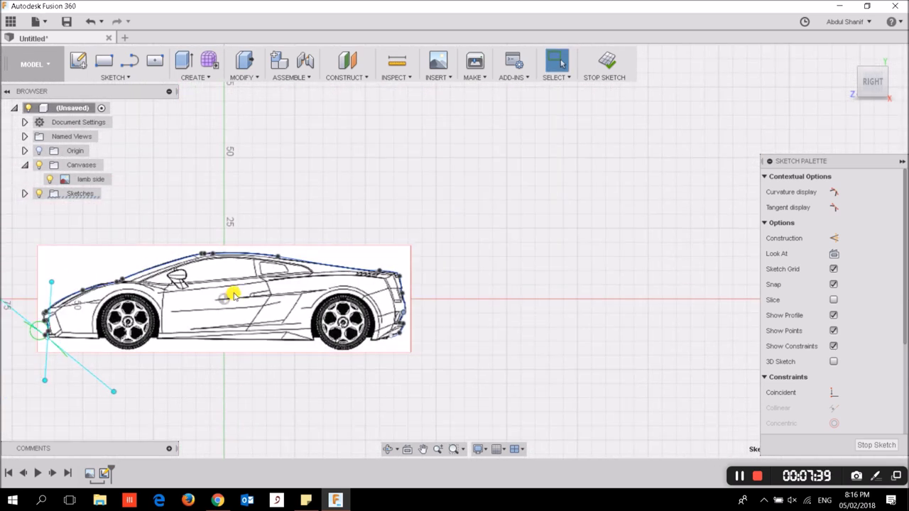
pyautogui.moveTo(235, 296); pyautogui.dragTo(398, 259, button='middle')
pyautogui.click(897, 448)
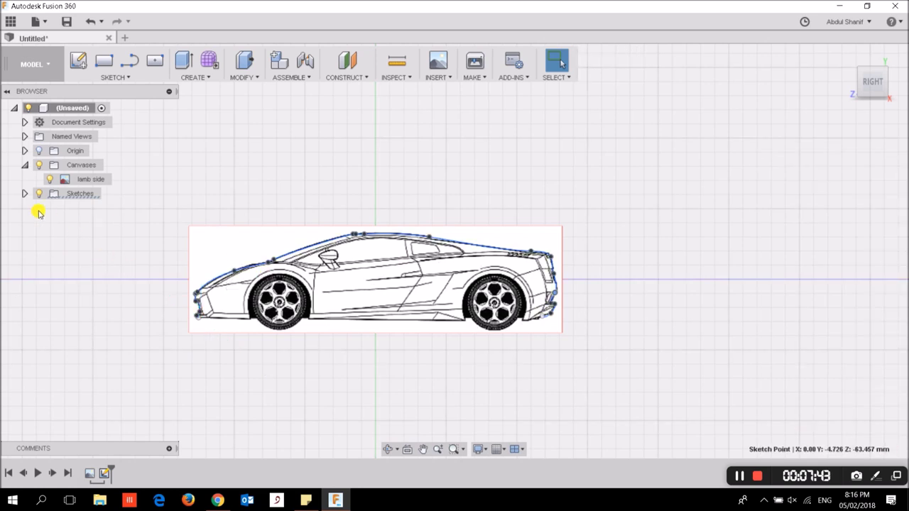
# Step: Show Sketch1 under Sketches, return to the Home view, and enter the Sculpt form environment
pyautogui.click(25, 193)
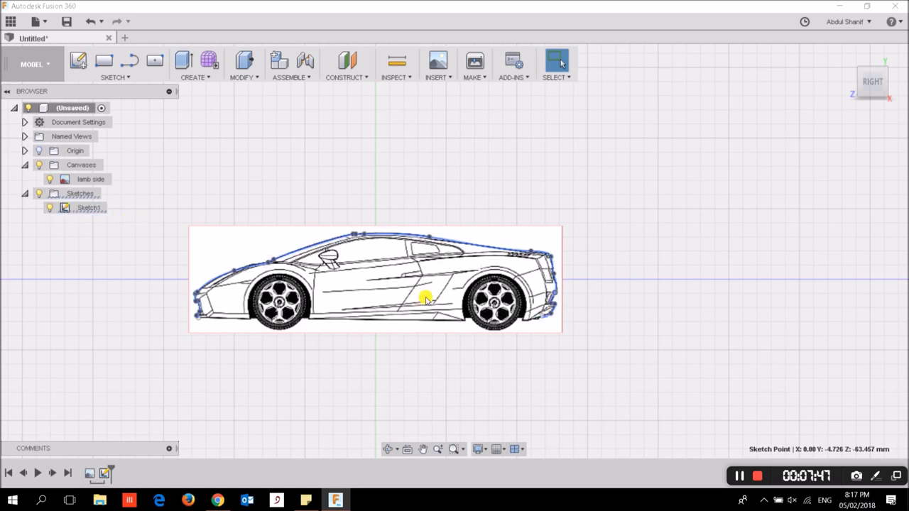
pyautogui.click(846, 56)
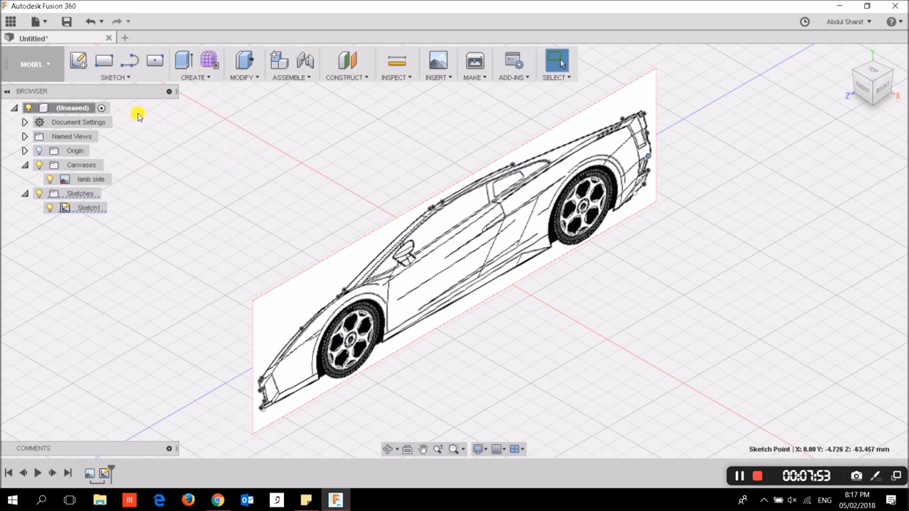
pyautogui.click(37, 71)
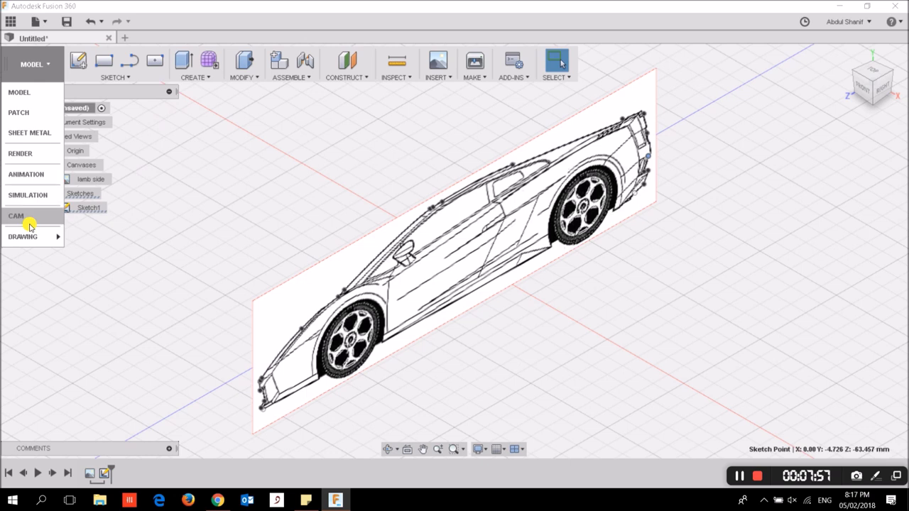
pyautogui.click(54, 61)
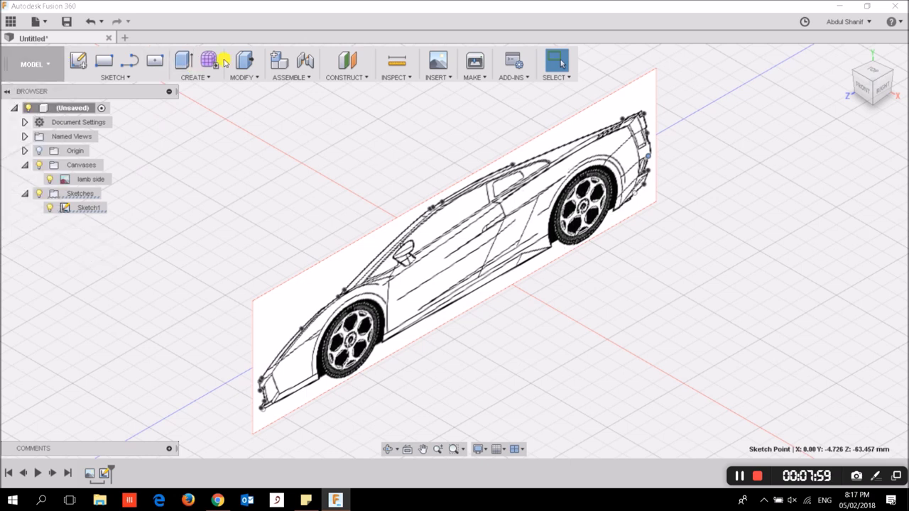
pyautogui.click(207, 63)
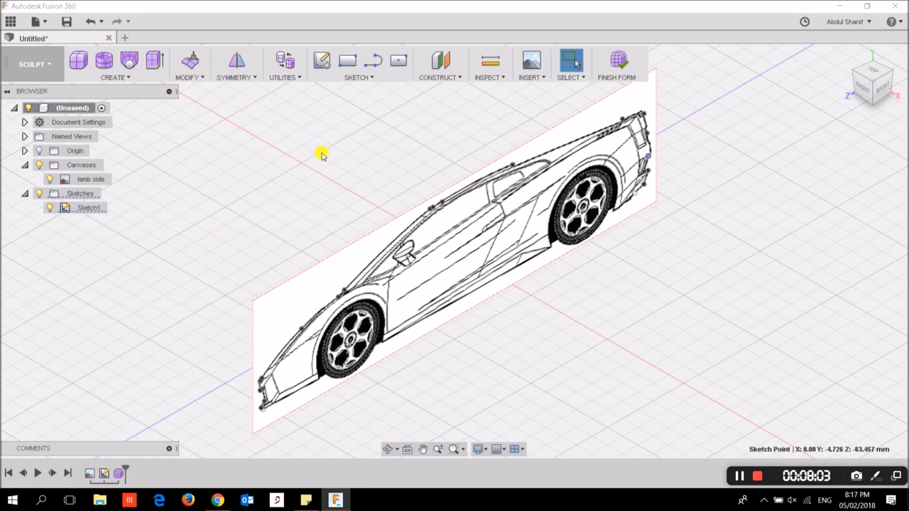
# Step: Select the traced side-profile spline and start a T-spline Extrude from the CREATE menu
pyautogui.scroll(-1, 440, 258)
pyautogui.scroll(-1, 431, 257)
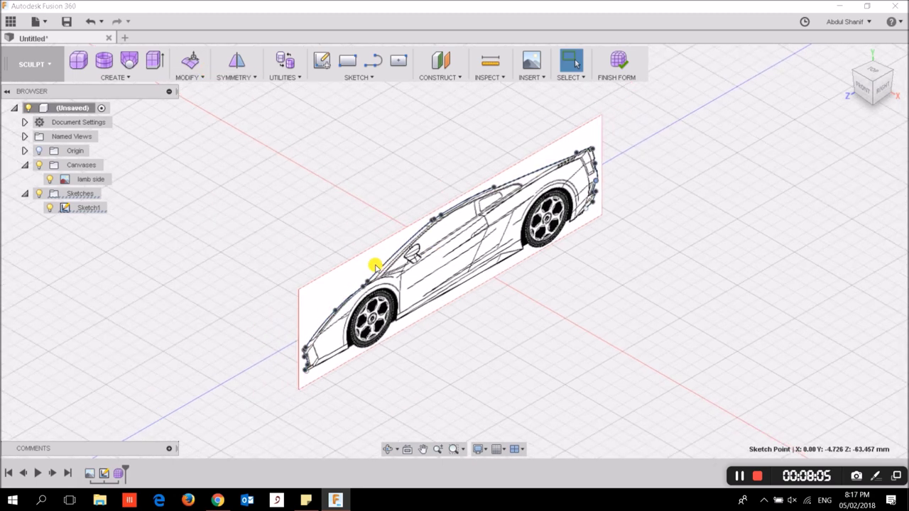
pyautogui.scroll(1, 379, 267)
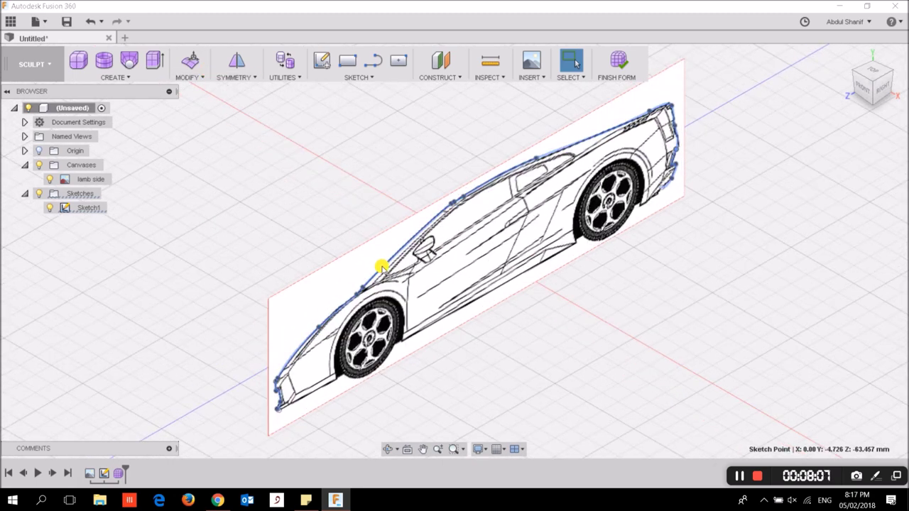
pyautogui.click(382, 268)
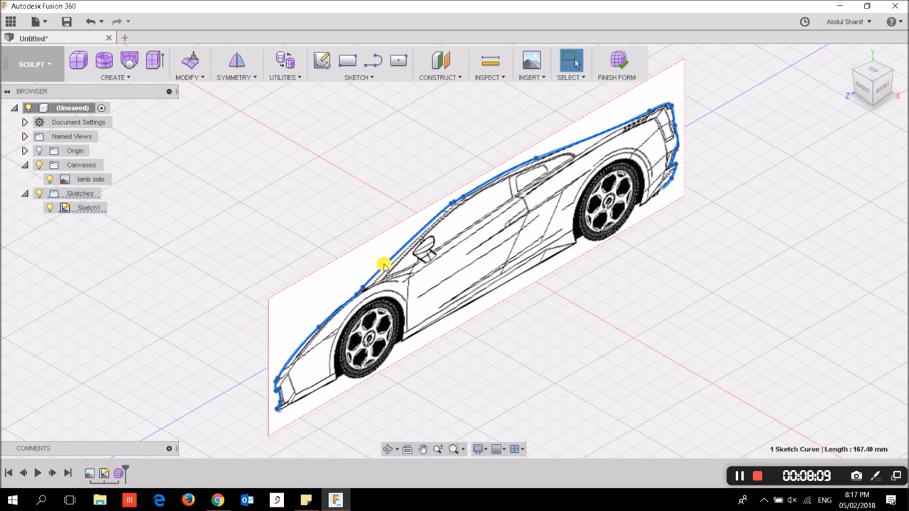
pyautogui.click(124, 79)
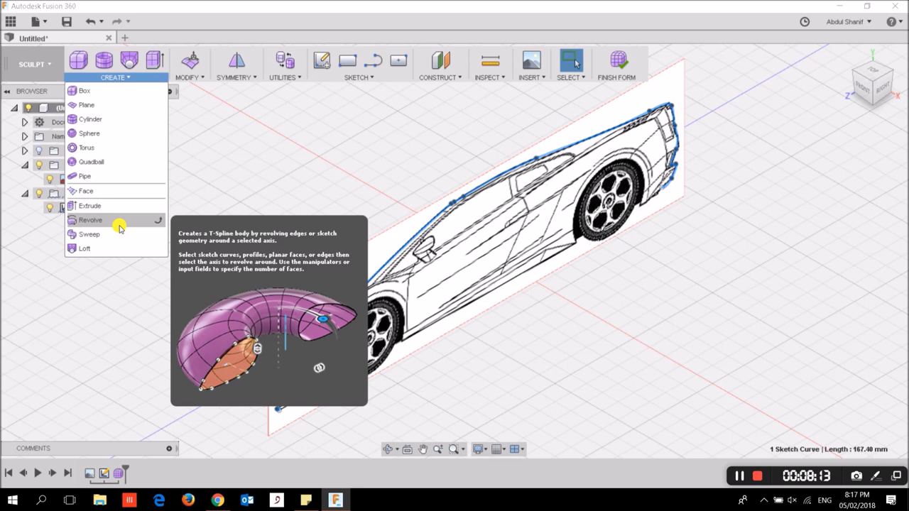
pyautogui.click(121, 206)
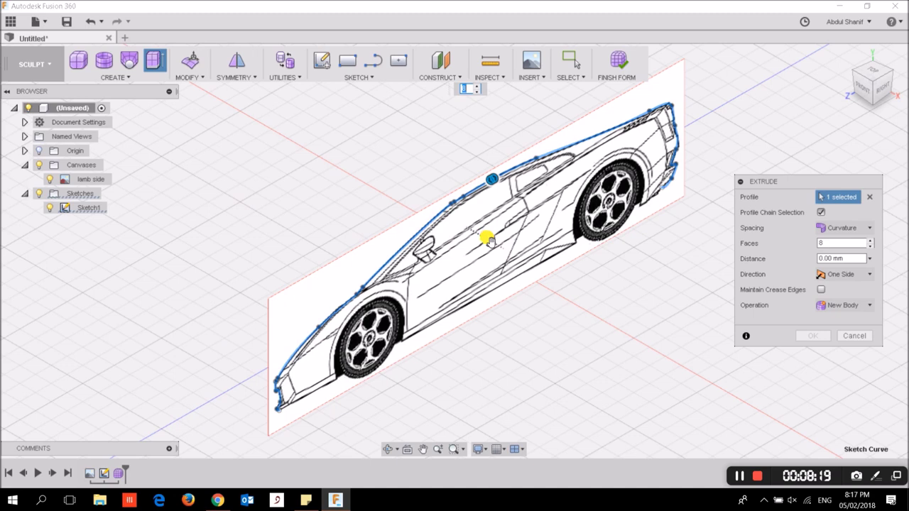
# Step: Pull the profile extrusion out to 30 mm, check it from the front, then lengthen it to 35 mm
pyautogui.moveTo(489, 240); pyautogui.dragTo(545, 282)
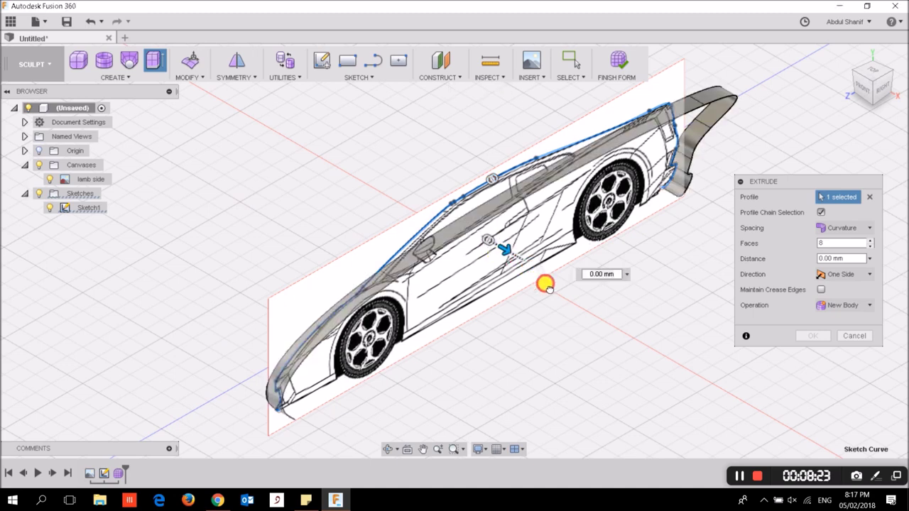
pyautogui.moveTo(543, 282); pyautogui.dragTo(574, 294)
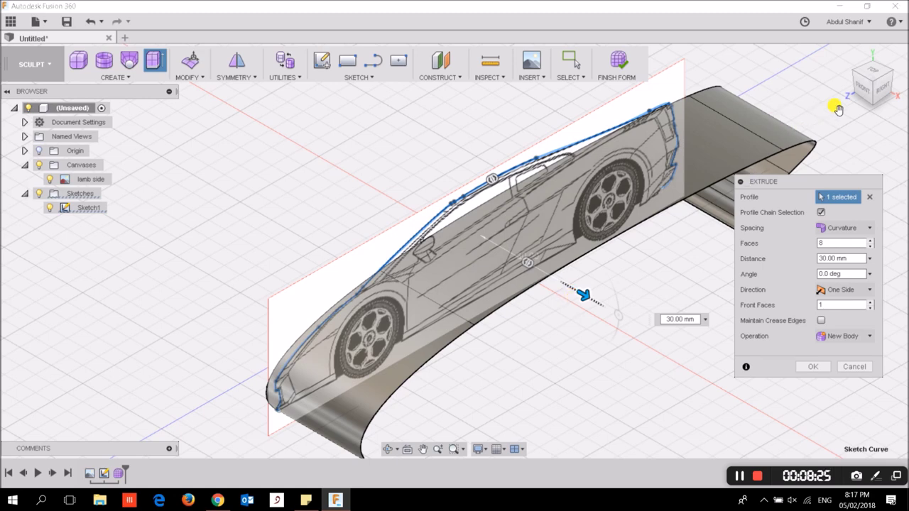
pyautogui.click(863, 91)
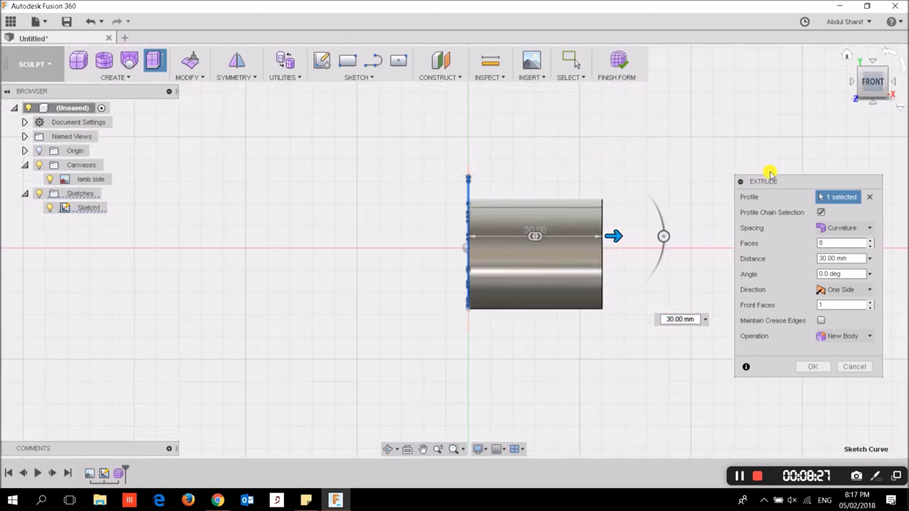
pyautogui.moveTo(603, 240); pyautogui.dragTo(610, 238)
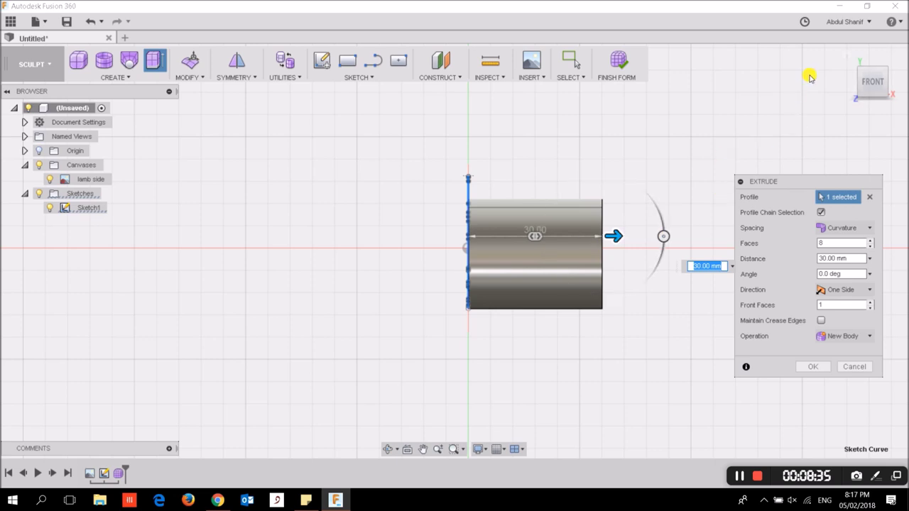
pyautogui.click(843, 60)
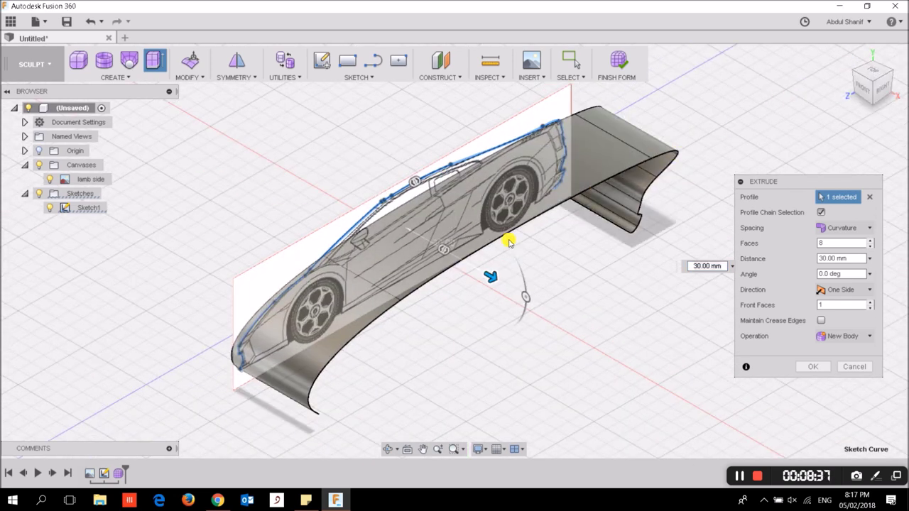
pyautogui.moveTo(490, 271); pyautogui.dragTo(500, 281)
pyautogui.keyDown('shift'); pyautogui.moveTo(499, 280); pyautogui.dragTo(481, 289, button='middle'); pyautogui.keyUp('shift')
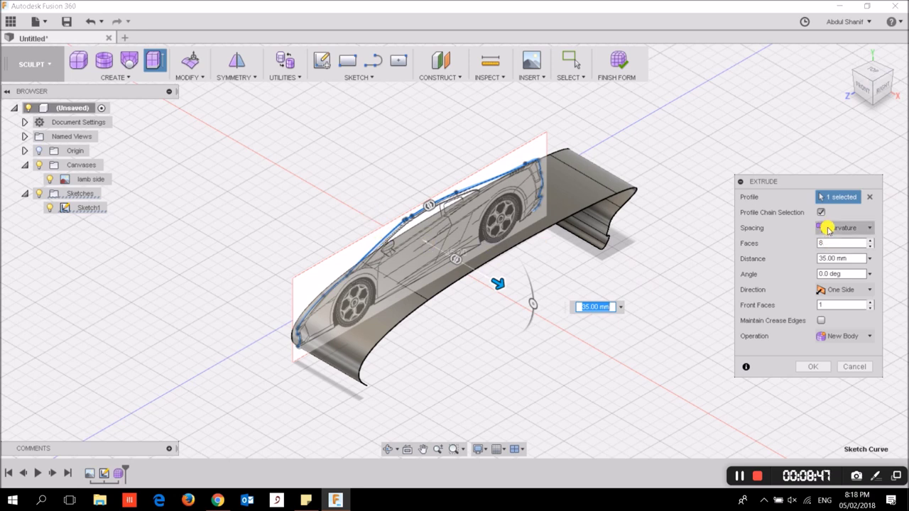
# Step: Set the extrusion's face spacing to Uniform with 50 faces, checking it against the side outline
pyautogui.click(827, 228)
pyautogui.click(853, 243)
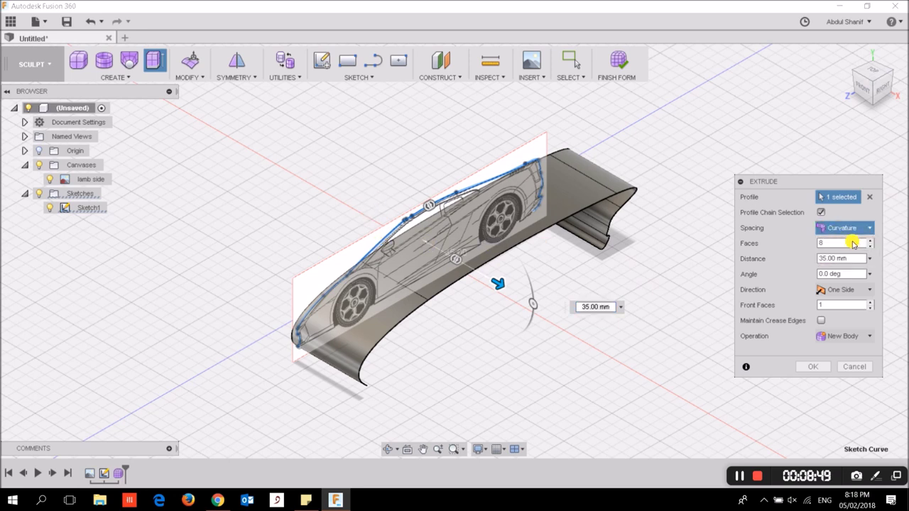
pyautogui.moveTo(880, 86)
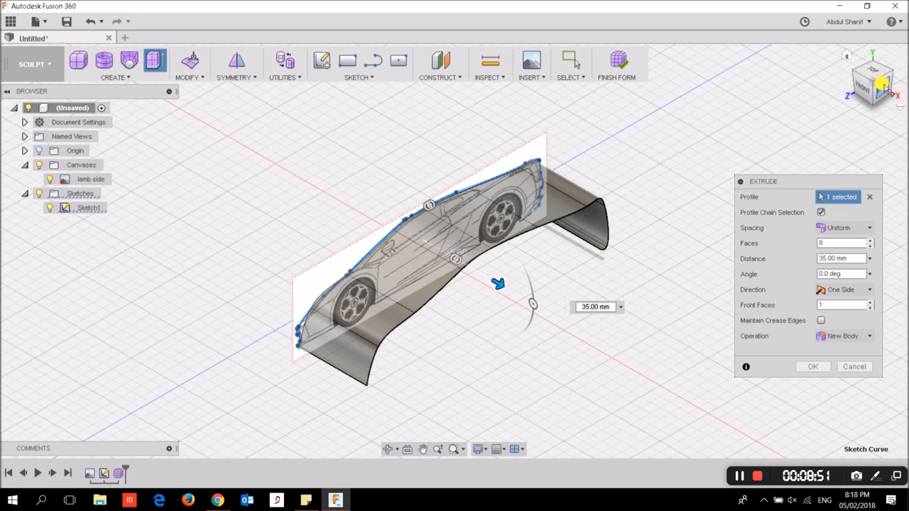
pyautogui.click(883, 85)
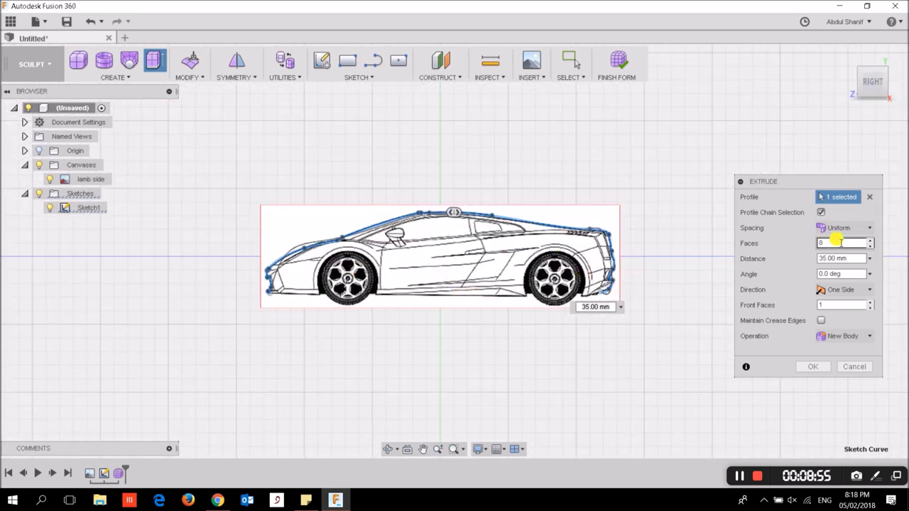
pyautogui.doubleClick(820, 304)
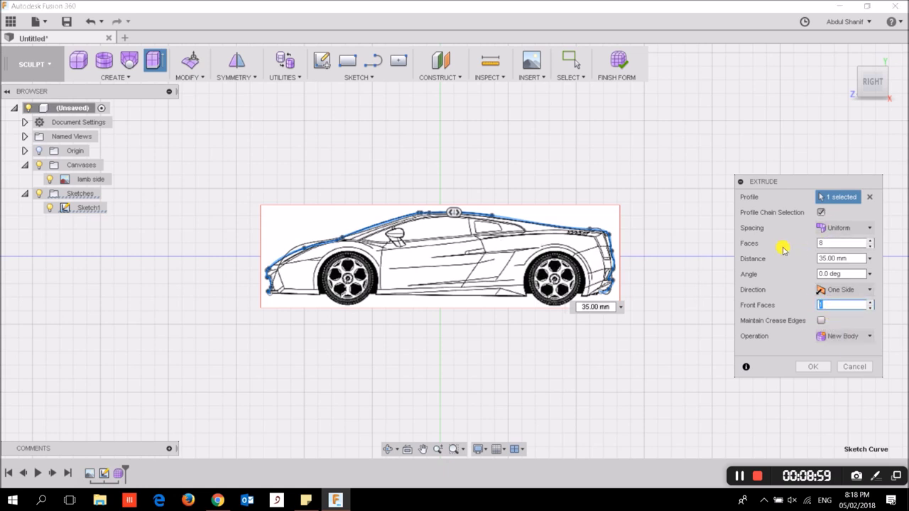
pyautogui.moveTo(872, 84)
pyautogui.click(848, 55)
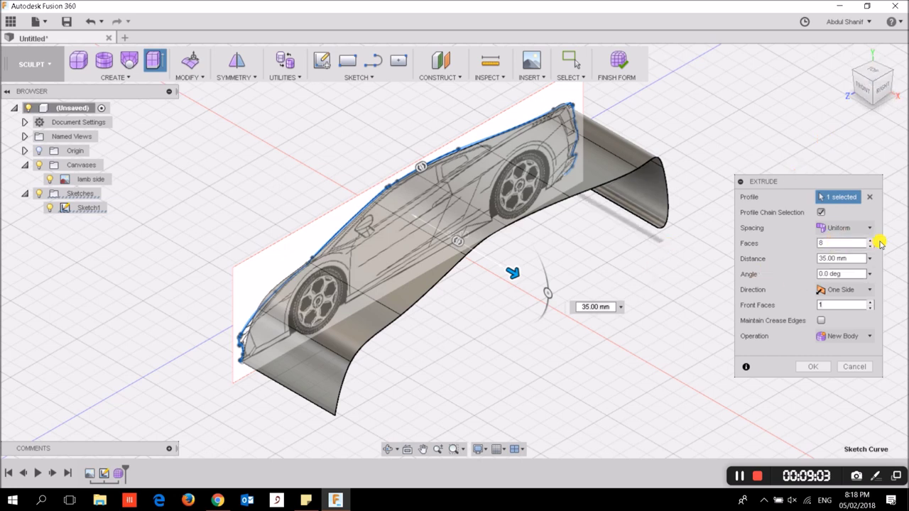
pyautogui.click(848, 243)
pyautogui.write('30')
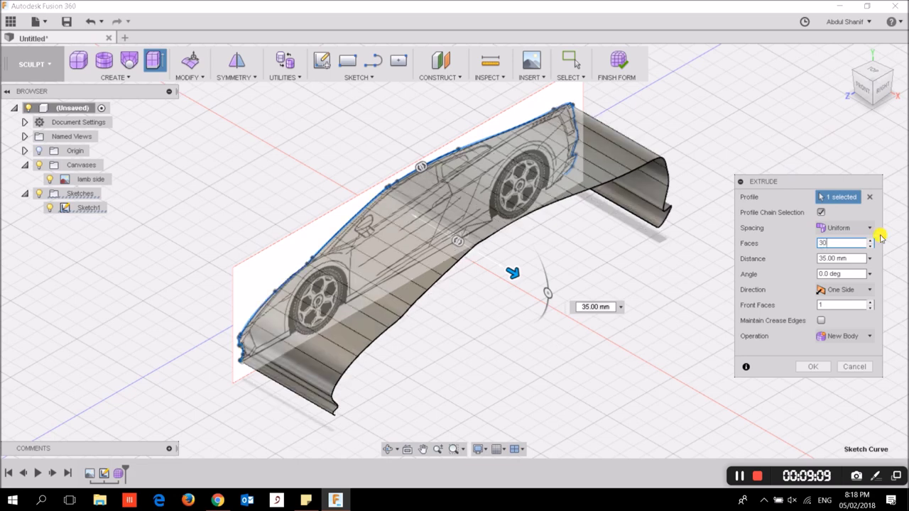
pyautogui.click(883, 89)
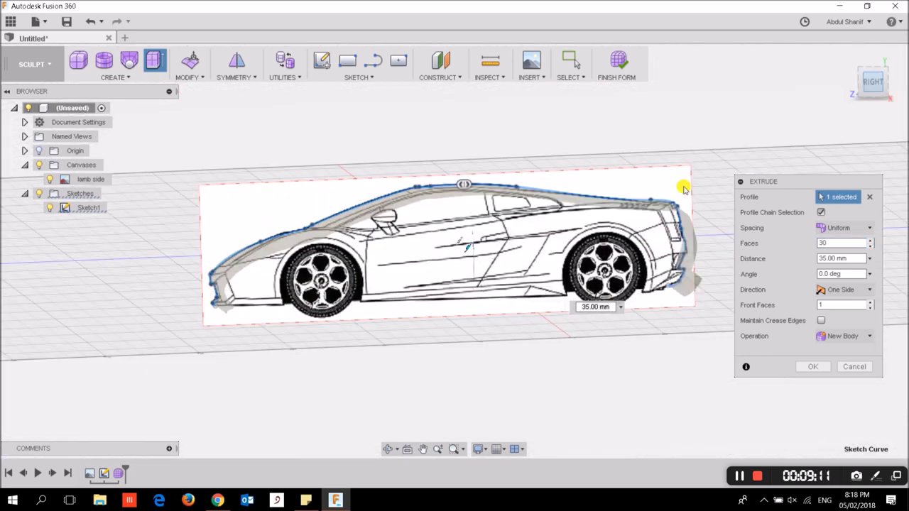
pyautogui.moveTo(852, 242); pyautogui.dragTo(797, 242)
pyautogui.write('50')
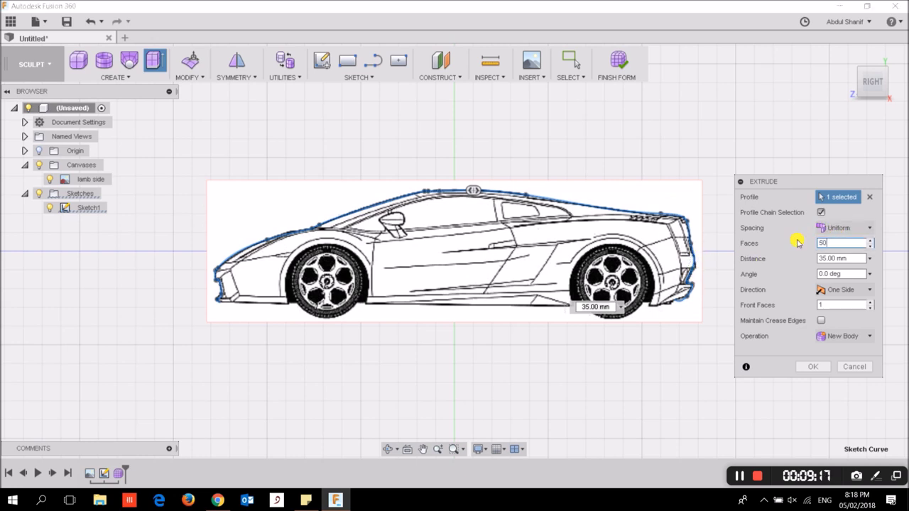
pyautogui.click(843, 258)
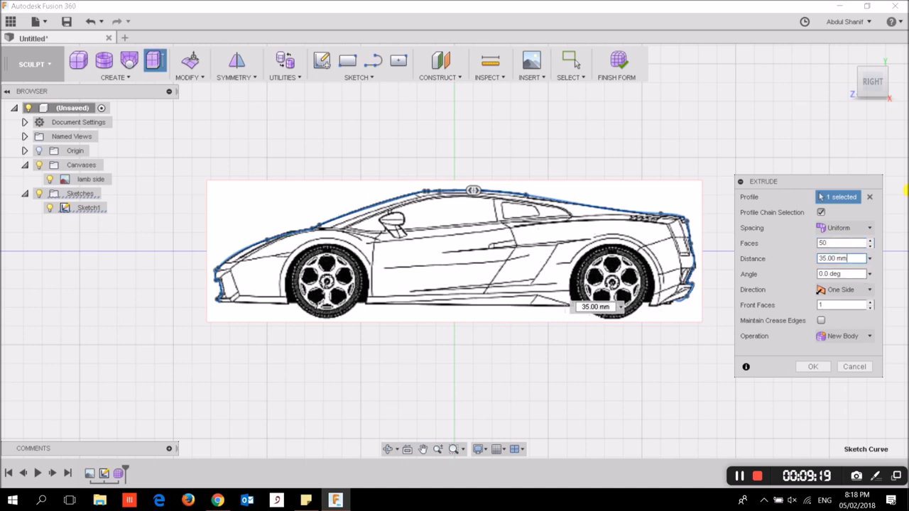
pyautogui.click(850, 54)
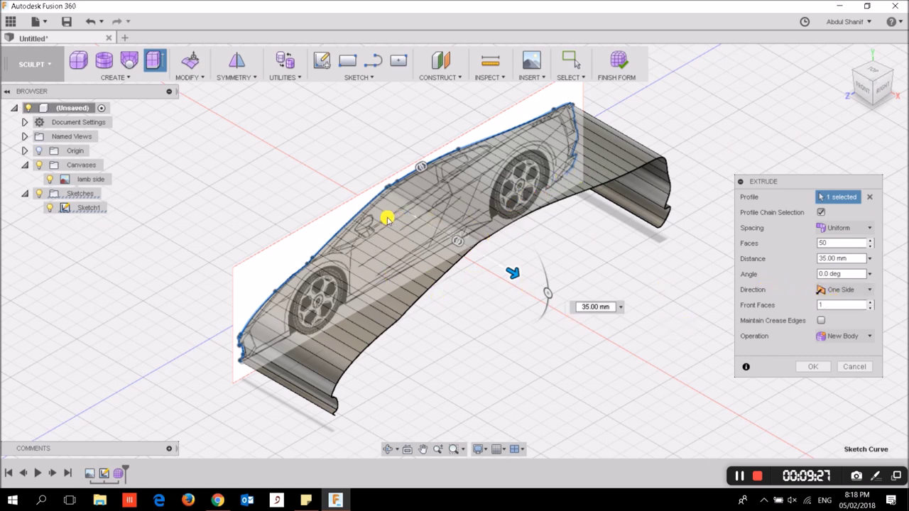
# Step: Raise the front faces to 5 and commit the extrusion as a body
pyautogui.click(870, 302)
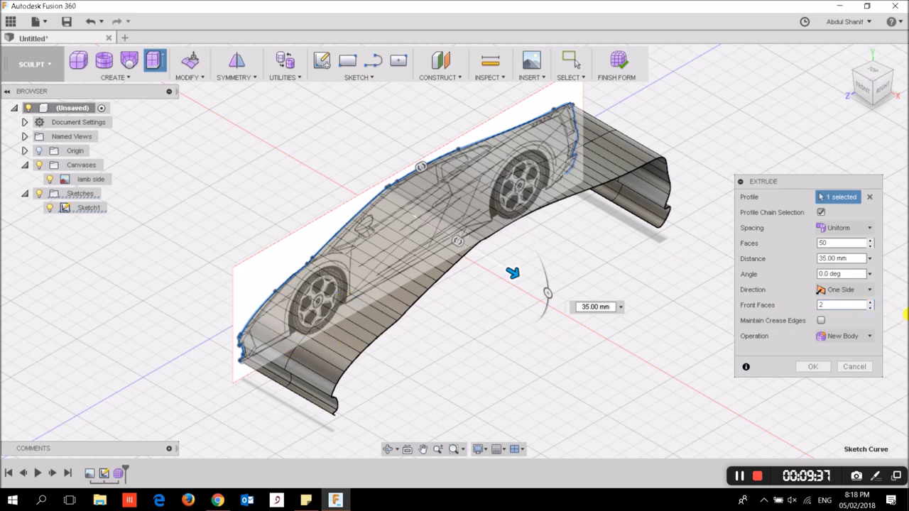
pyautogui.click(869, 304)
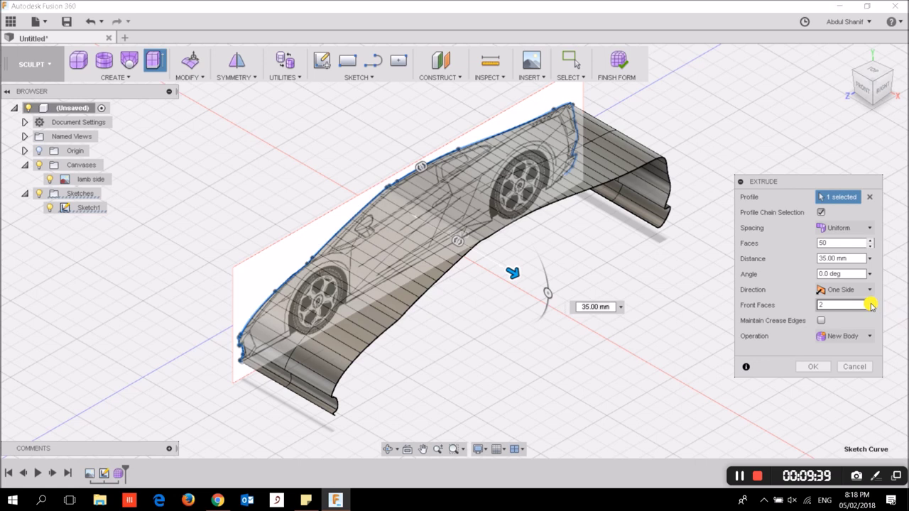
pyautogui.click(870, 302)
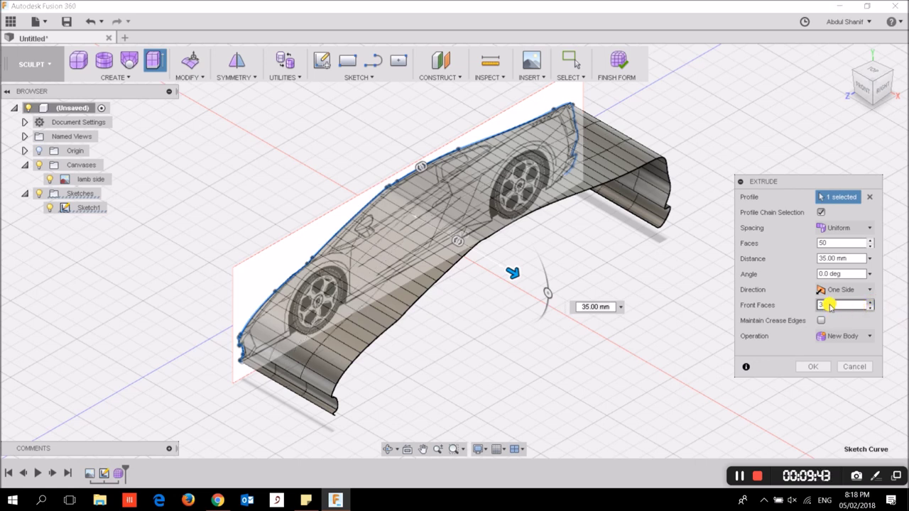
pyautogui.write('4')
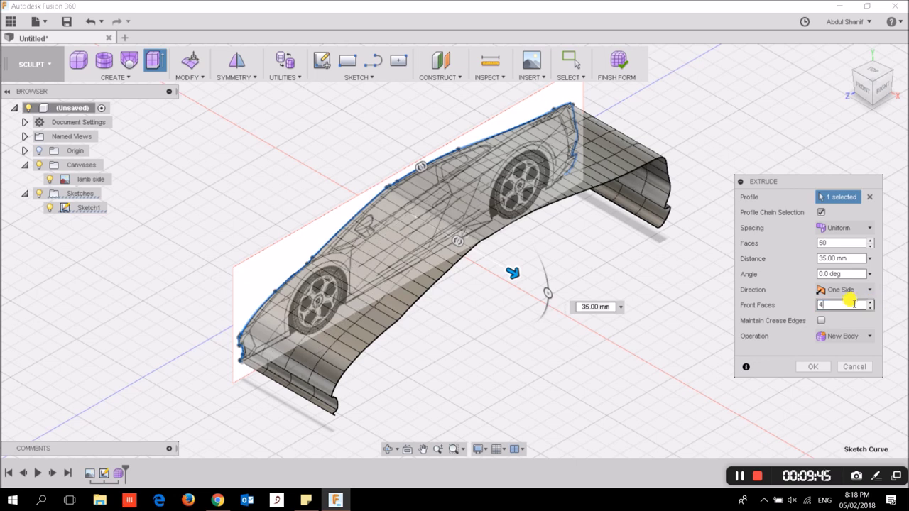
pyautogui.doubleClick(853, 304)
pyautogui.write('5')
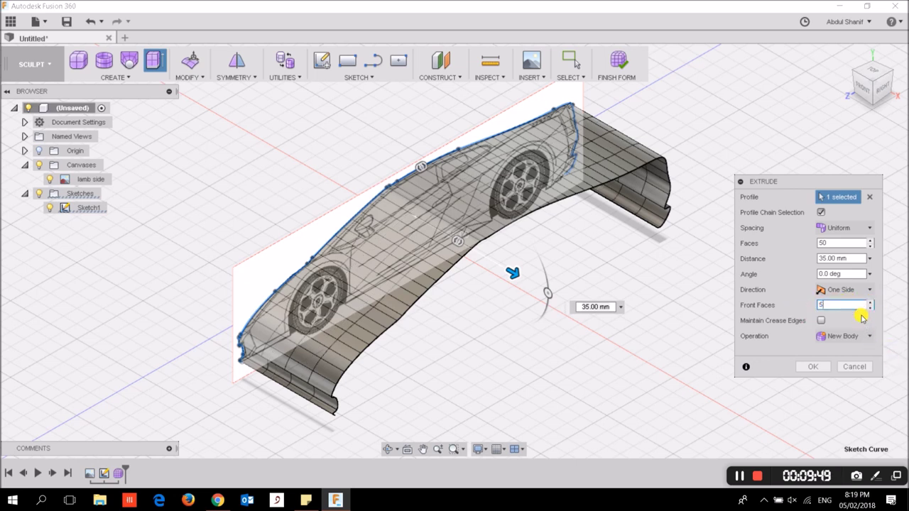
pyautogui.click(815, 366)
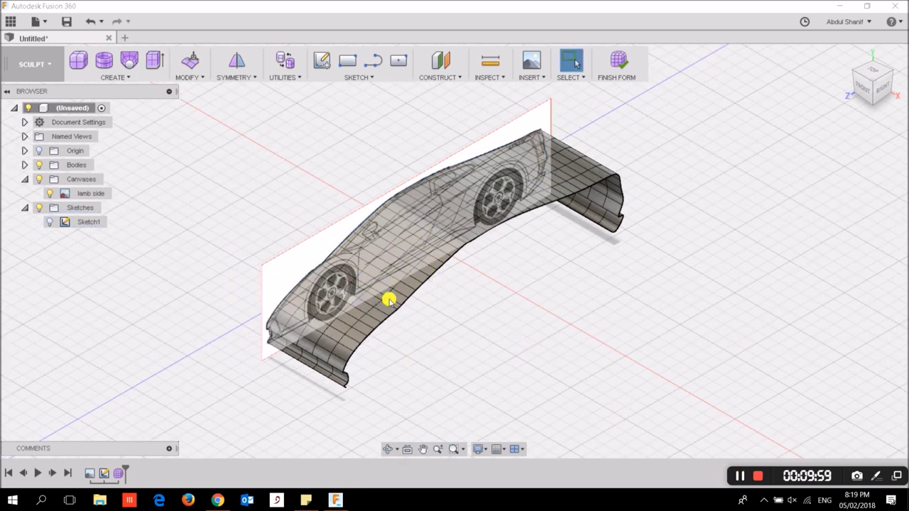
pyautogui.moveTo(861, 92)
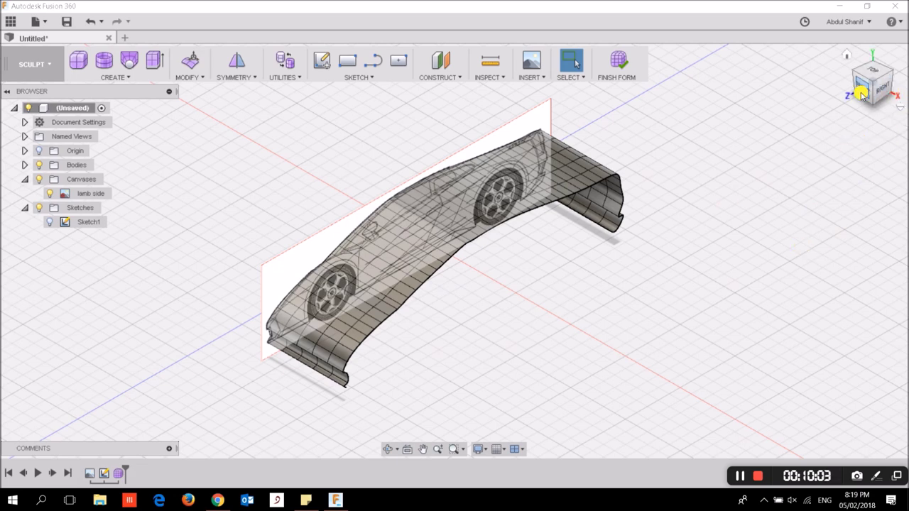
# Step: Inspect the new body from the Front and Right views, then zoom in and pick a lower front edge
pyautogui.click(864, 87)
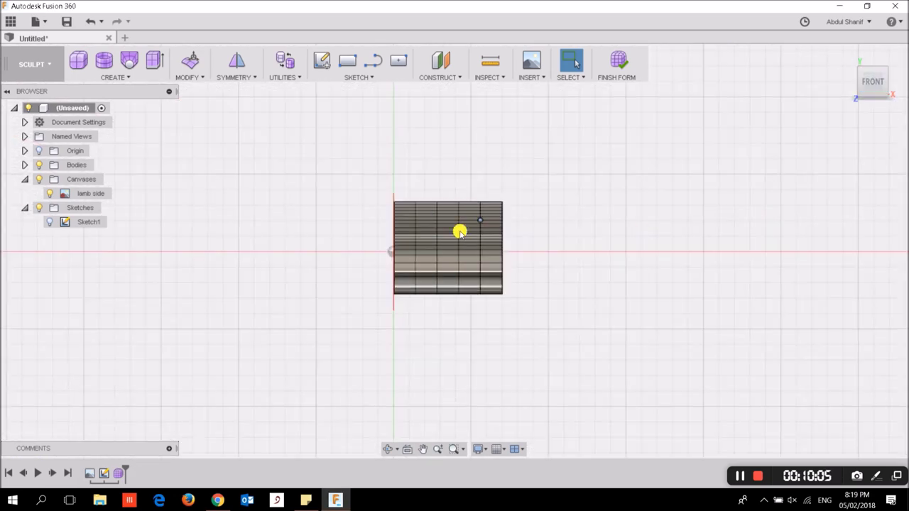
pyautogui.click(891, 84)
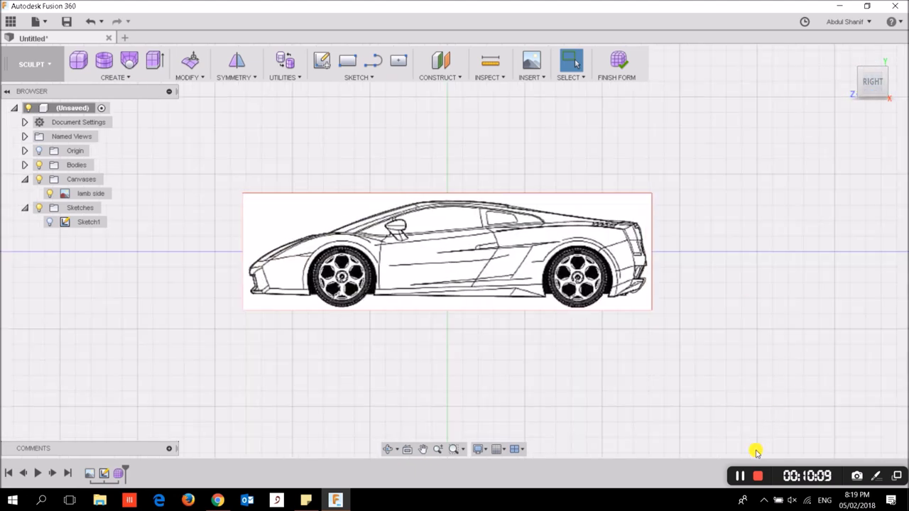
pyautogui.click(858, 71)
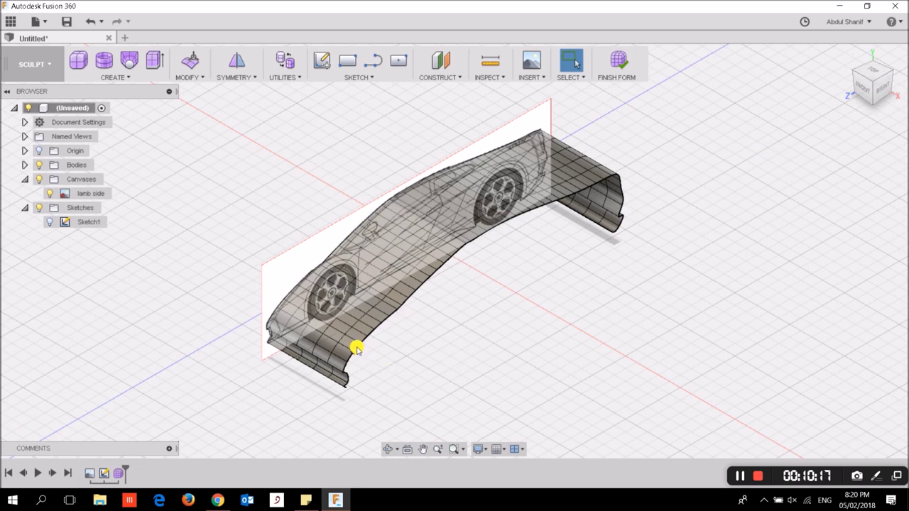
pyautogui.scroll(3, 357, 349)
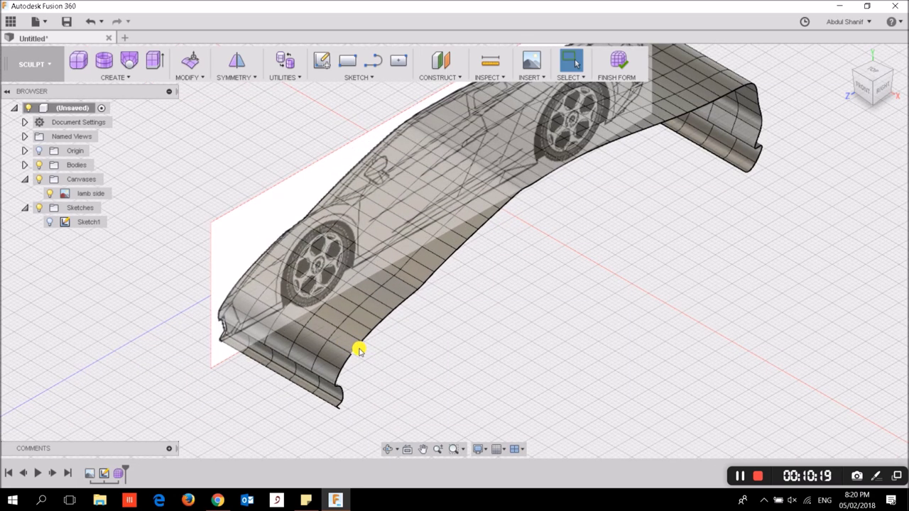
pyautogui.click(358, 349)
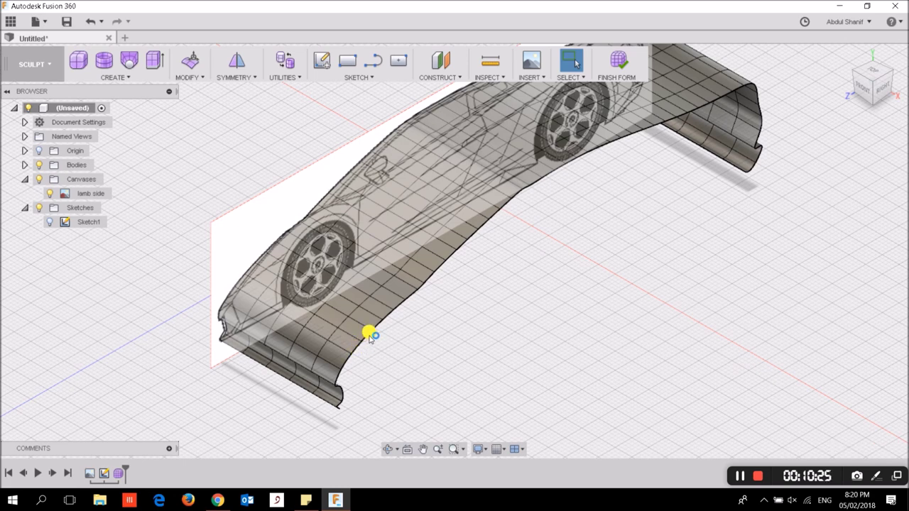
# Step: Switch to a flat side view and cancel the stray unfinished spline
pyautogui.scroll(2, 369, 336)
pyautogui.scroll(-1, 366, 337)
pyautogui.scroll(-2, 367, 339)
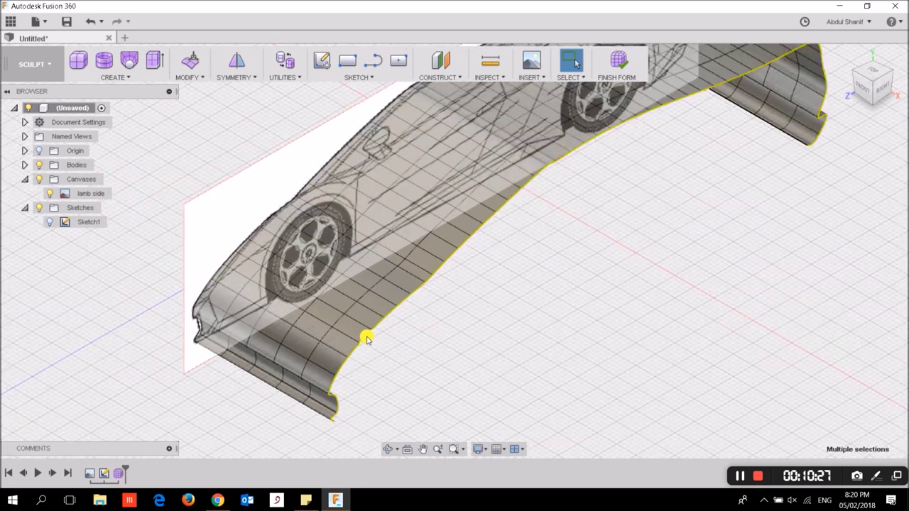
pyautogui.scroll(-2, 367, 338)
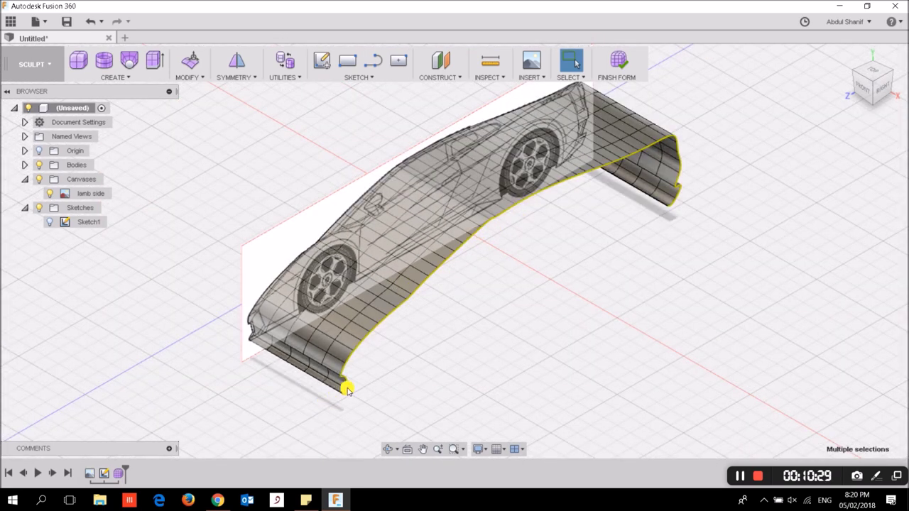
pyautogui.moveTo(870, 80)
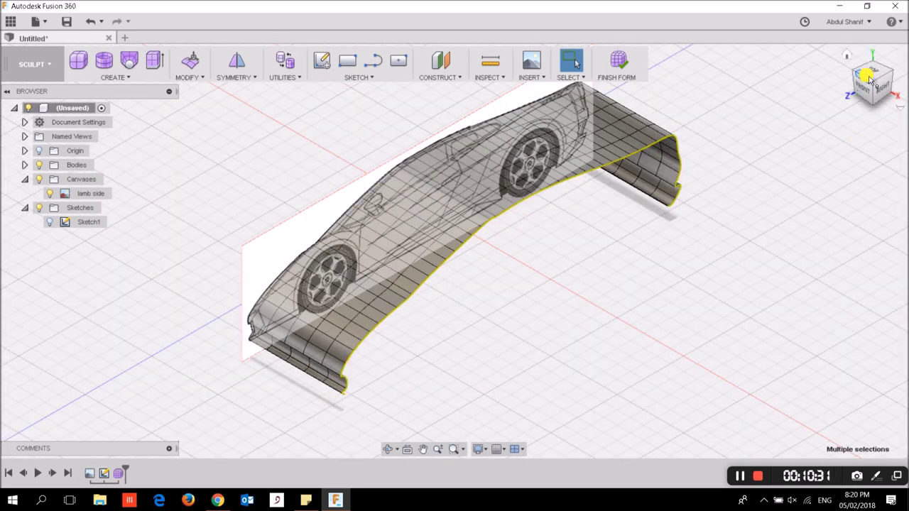
pyautogui.click(880, 87)
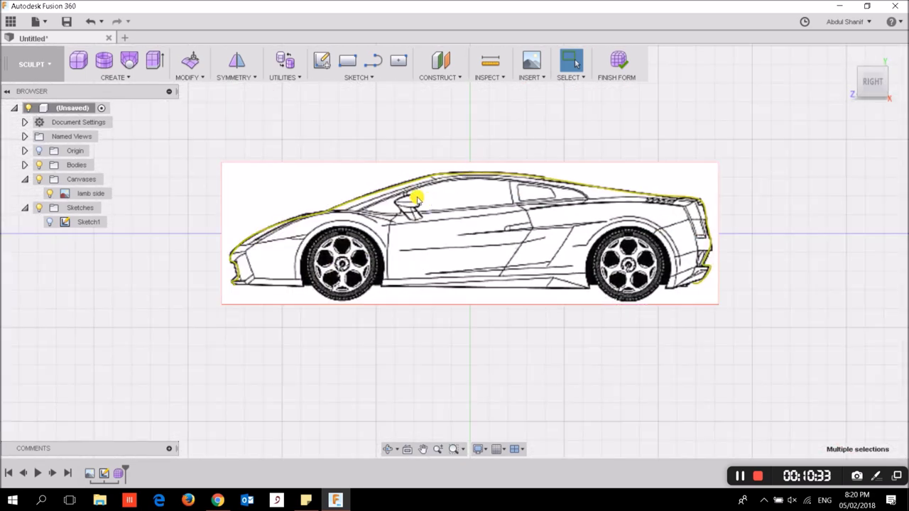
pyautogui.scroll(3, 401, 186)
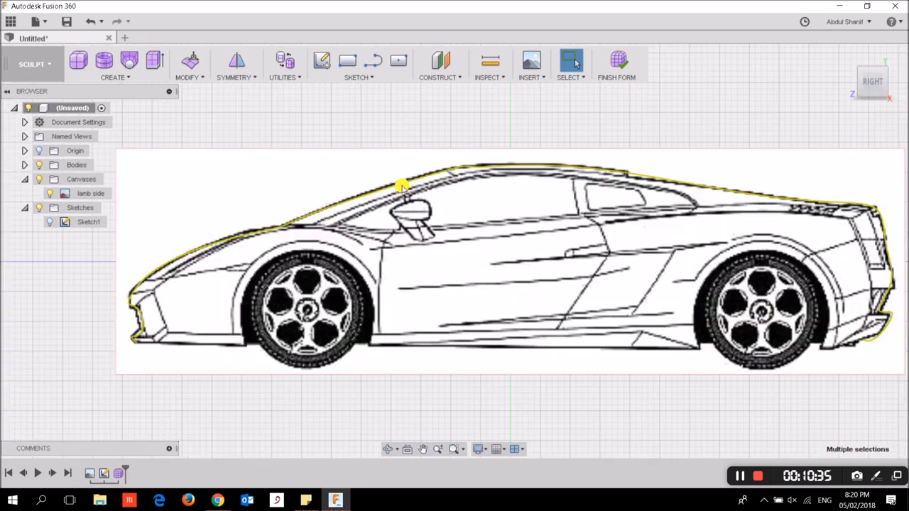
pyautogui.click(398, 185)
pyautogui.click(463, 197)
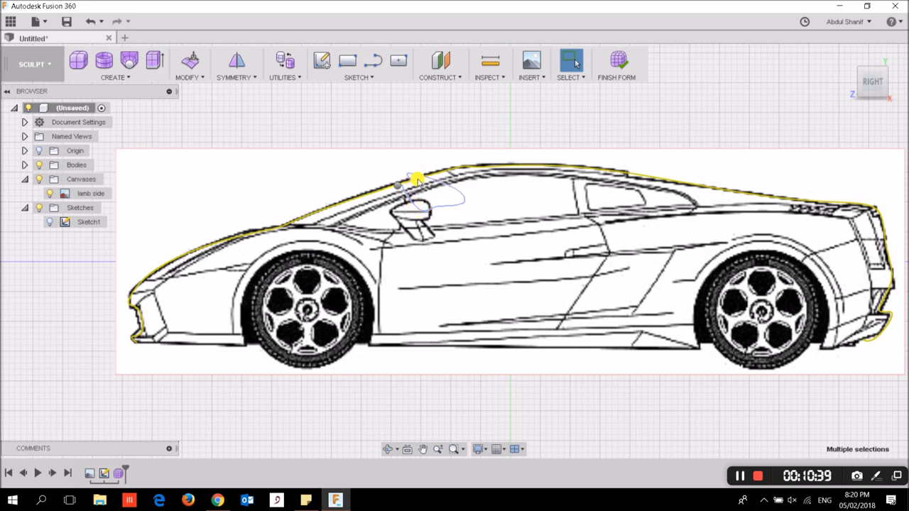
pyautogui.press('Escape')
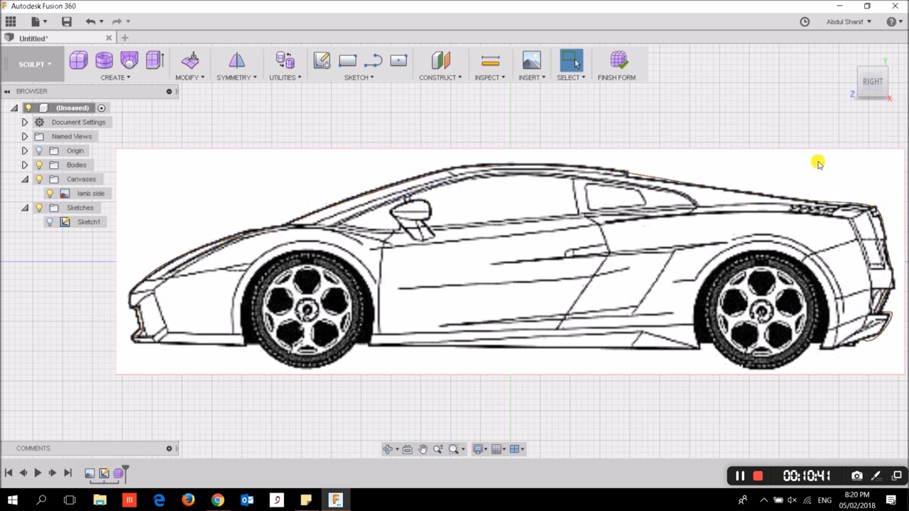
# Step: Select the body's 50-edge loop in the 3D view and open Edit Form on it
pyautogui.moveTo(871, 81)
pyautogui.click(860, 73)
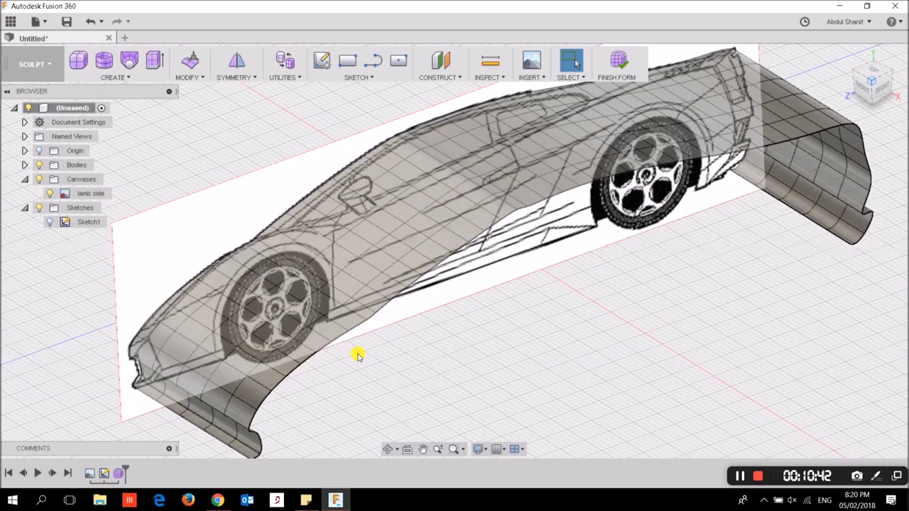
pyautogui.scroll(1, 348, 395)
pyautogui.scroll(1, 347, 395)
pyautogui.scroll(2, 348, 394)
pyautogui.doubleClick(347, 395)
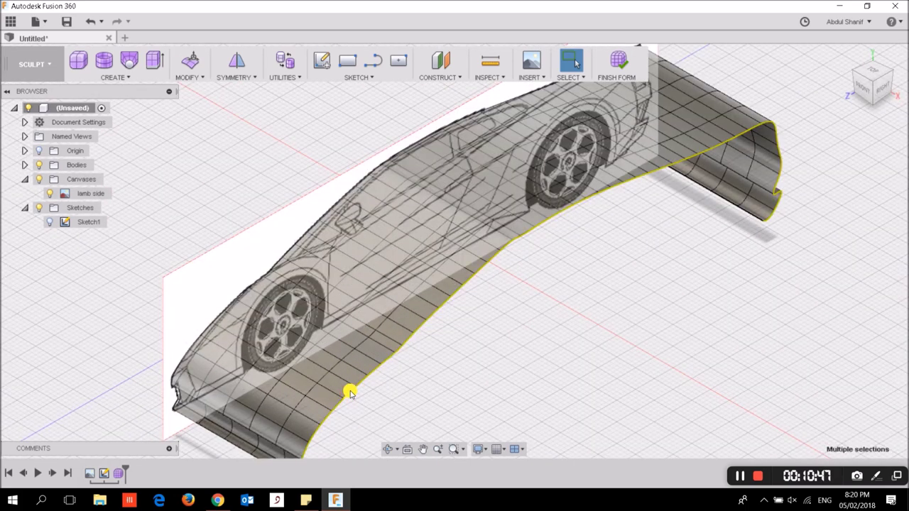
pyautogui.rightClick(348, 394)
pyautogui.click(396, 374)
# Step: In the Right view, scale the 50 selected edges until they sit on the side outline, then confirm
pyautogui.click(886, 93)
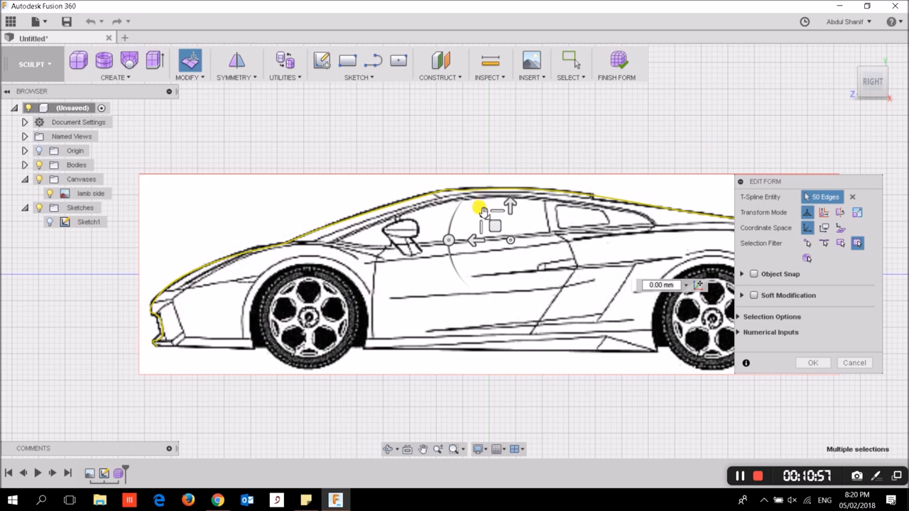
pyautogui.moveTo(482, 212); pyautogui.dragTo(488, 213)
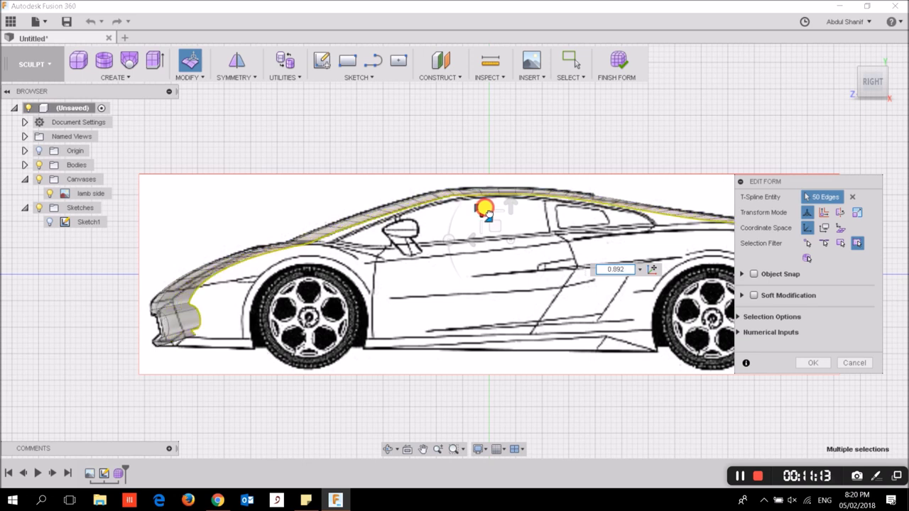
pyautogui.moveTo(488, 214); pyautogui.dragTo(487, 214)
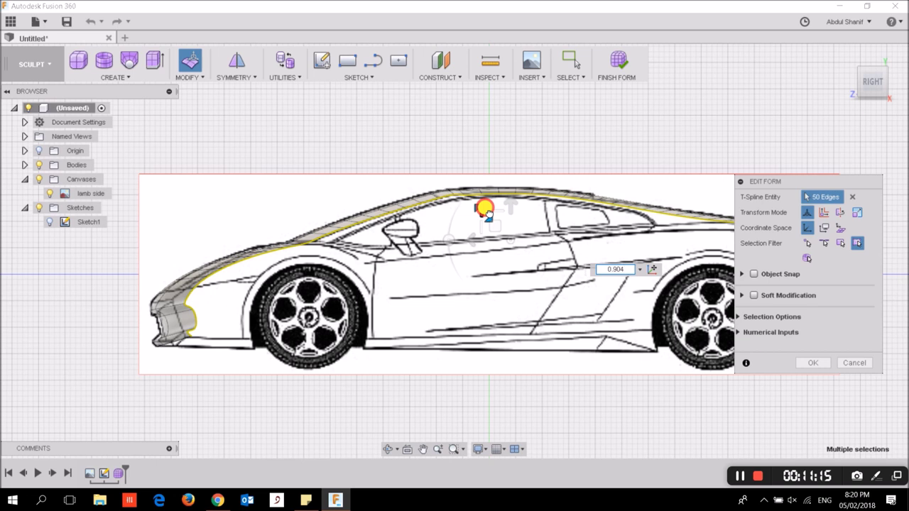
pyautogui.moveTo(487, 214); pyautogui.dragTo(487, 214)
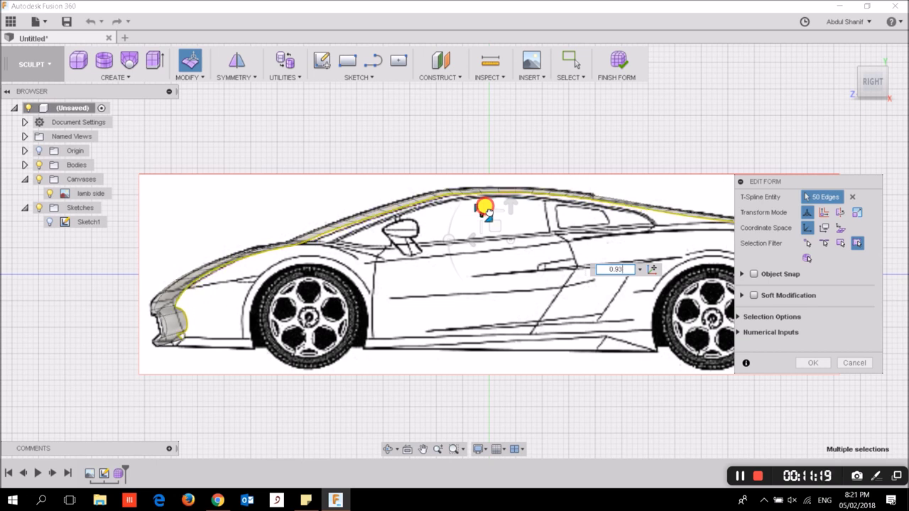
pyautogui.moveTo(487, 213); pyautogui.dragTo(487, 213)
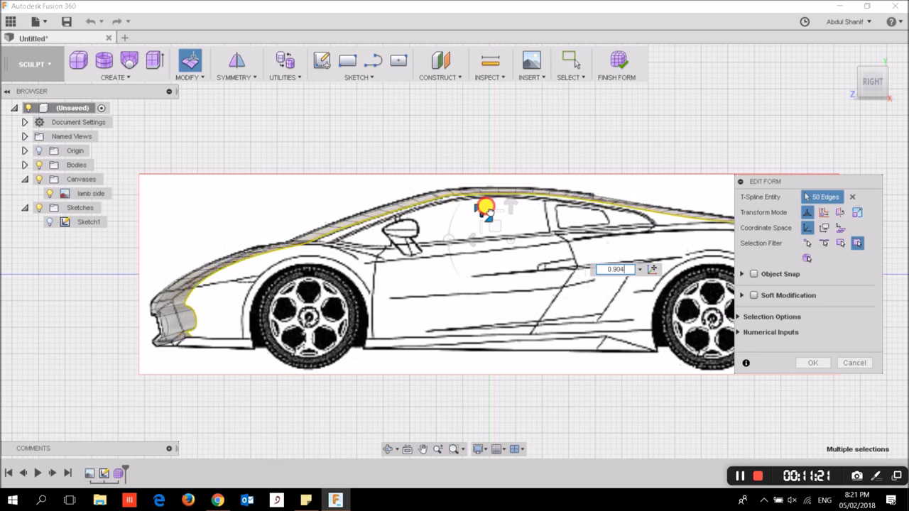
pyautogui.moveTo(487, 211); pyautogui.dragTo(488, 211)
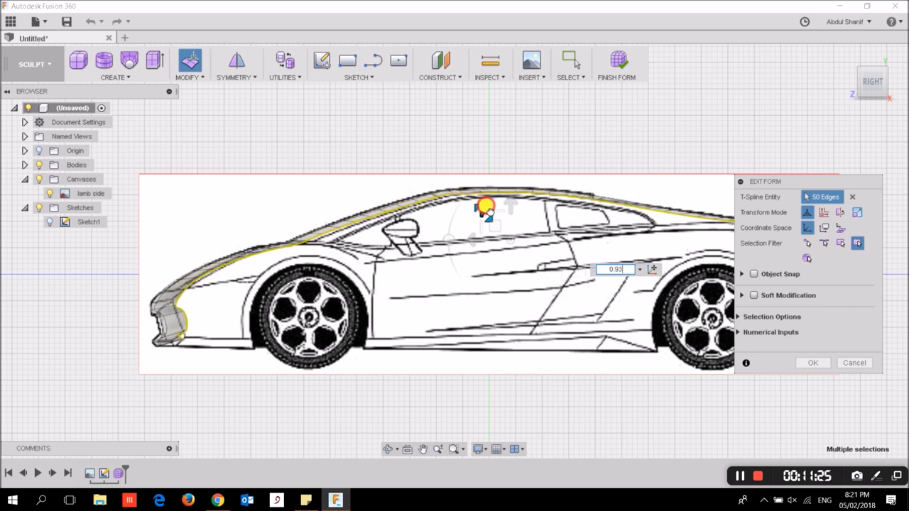
pyautogui.moveTo(489, 213); pyautogui.dragTo(503, 222)
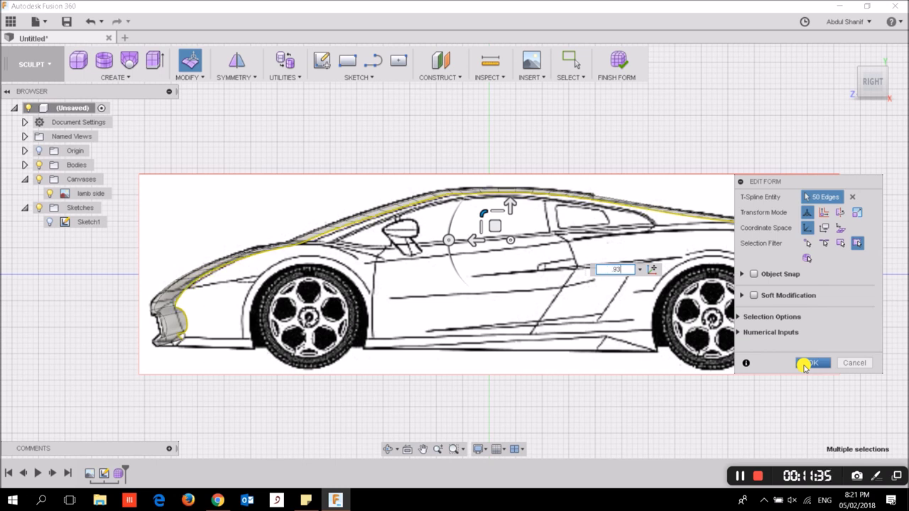
pyautogui.click(805, 364)
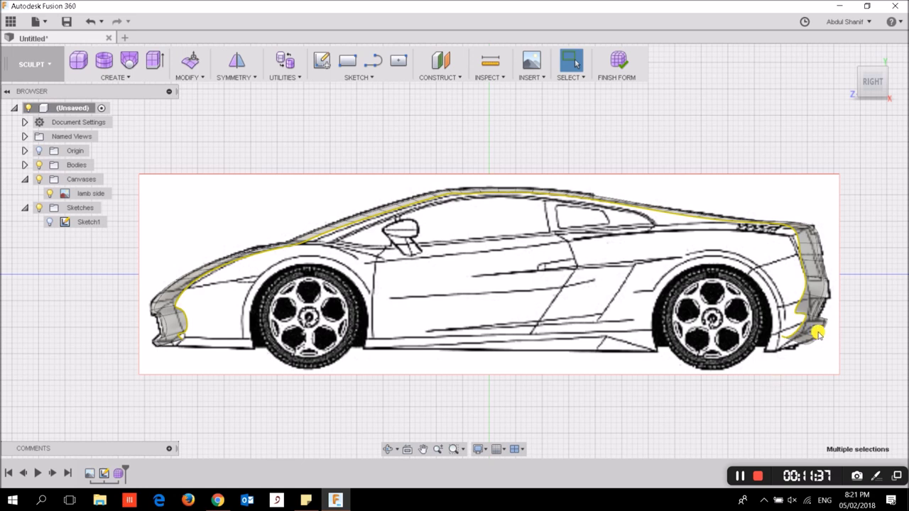
pyautogui.moveTo(872, 81)
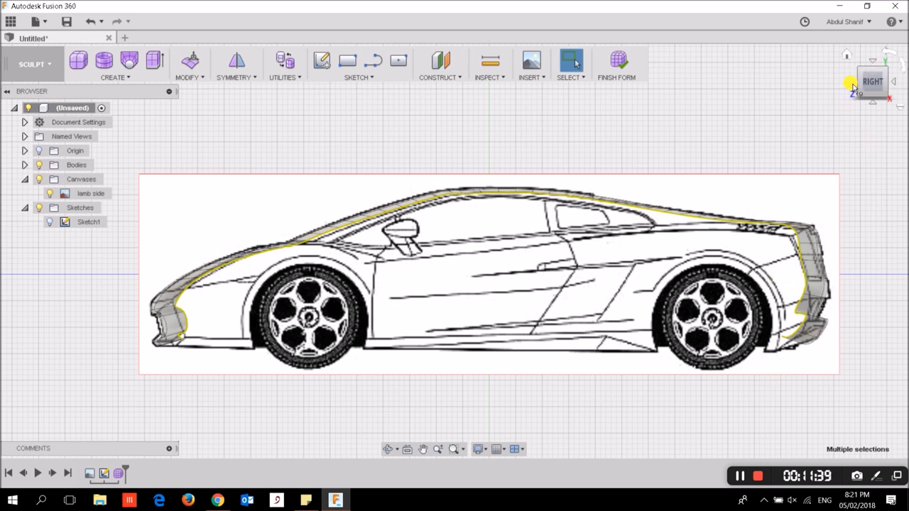
# Step: Reopen Edit Form on the roof edges and lower them -2 mm to the drawn roof line
pyautogui.click(854, 86)
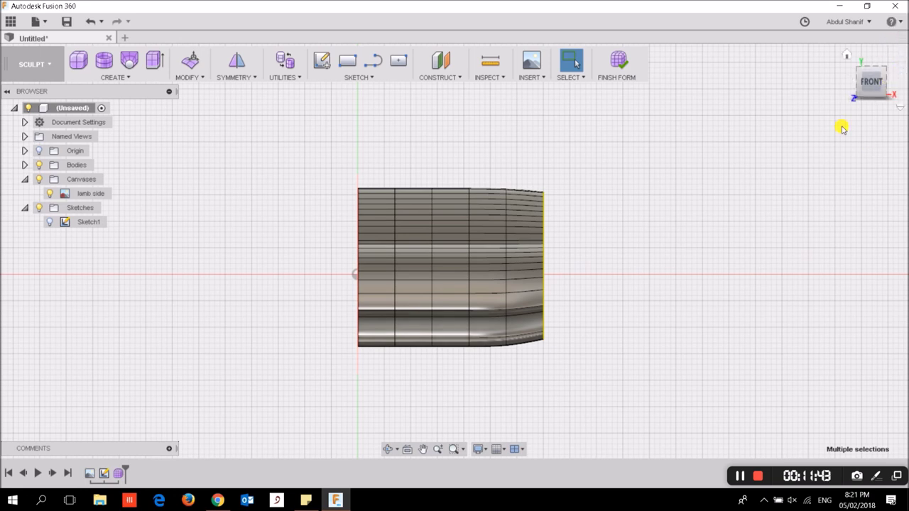
pyautogui.click(846, 54)
pyautogui.rightClick(472, 199)
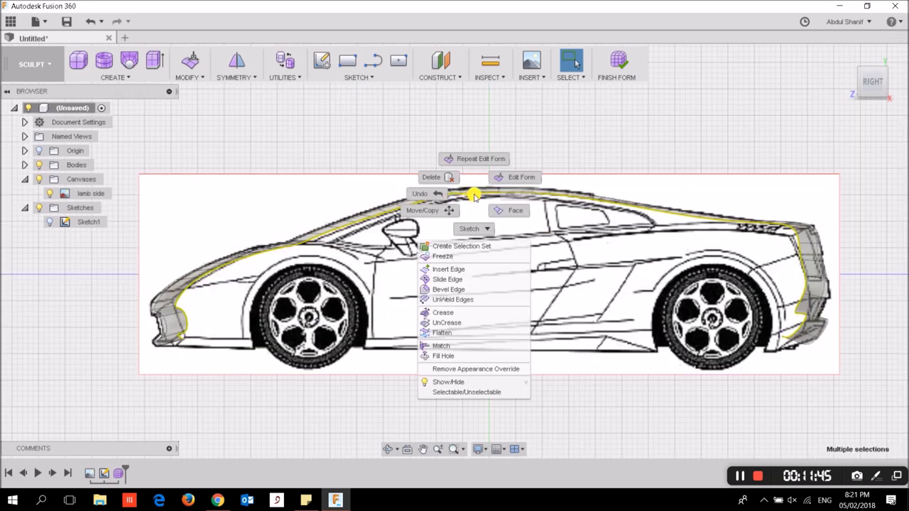
pyautogui.click(518, 183)
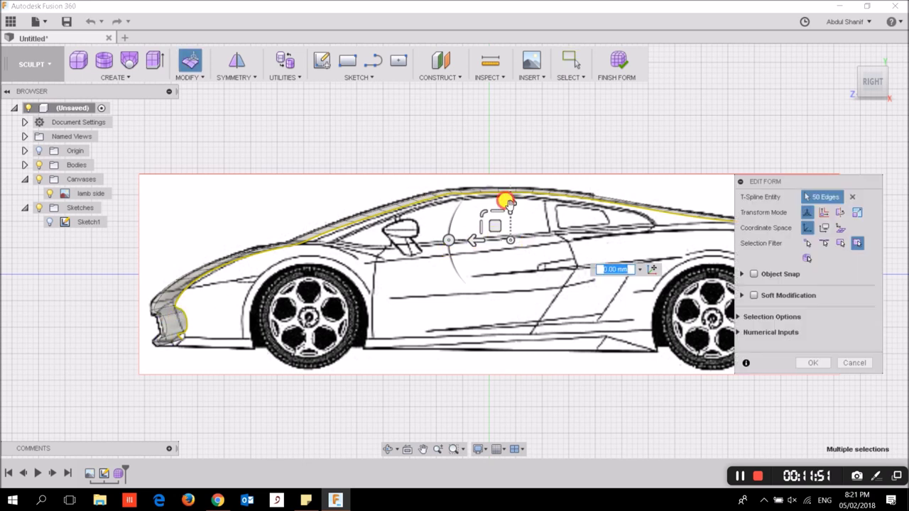
pyautogui.moveTo(510, 206); pyautogui.dragTo(507, 193)
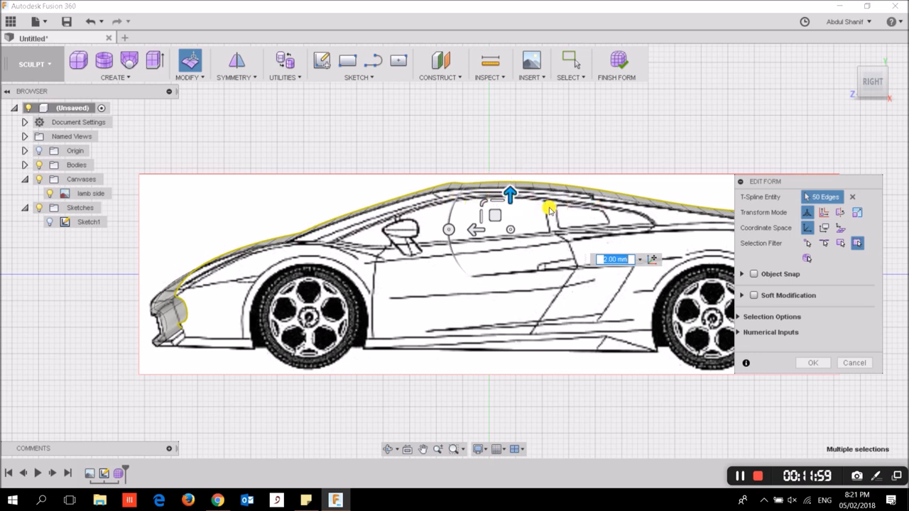
pyautogui.moveTo(510, 192); pyautogui.dragTo(509, 206)
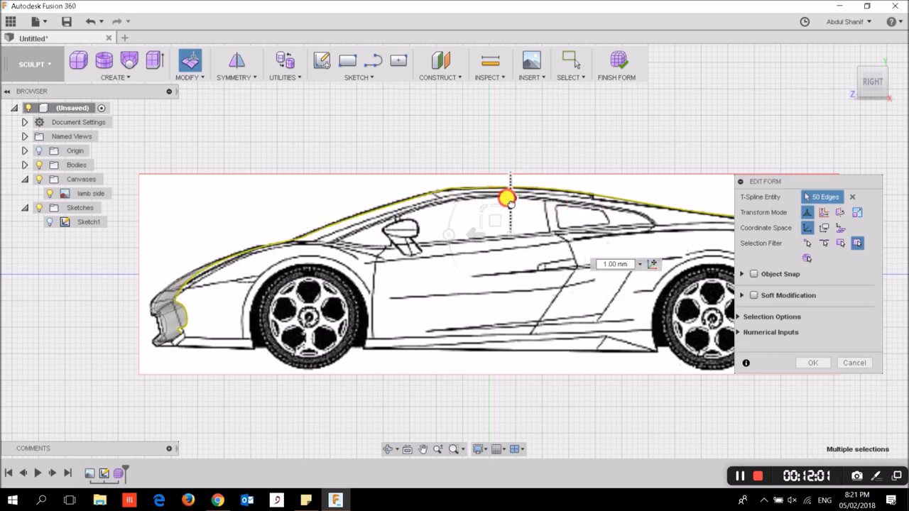
pyautogui.moveTo(509, 206); pyautogui.dragTo(511, 210)
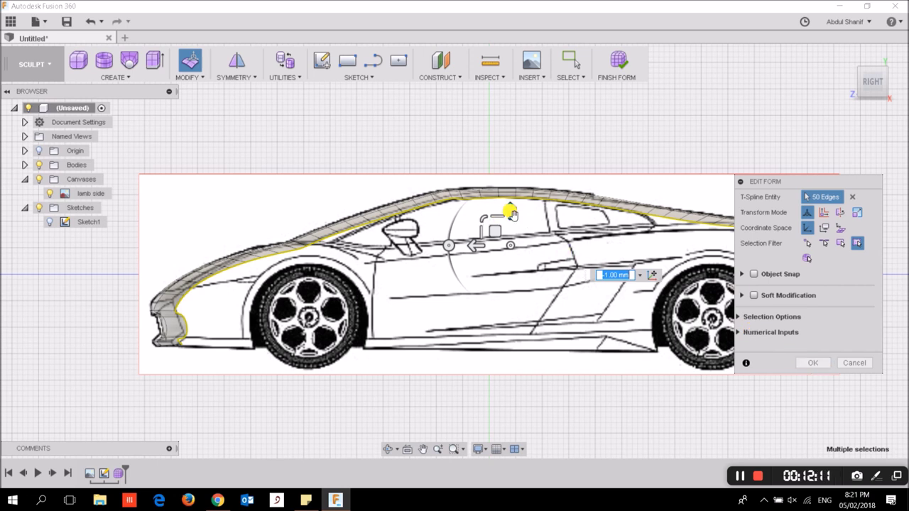
pyautogui.moveTo(509, 210); pyautogui.dragTo(512, 215)
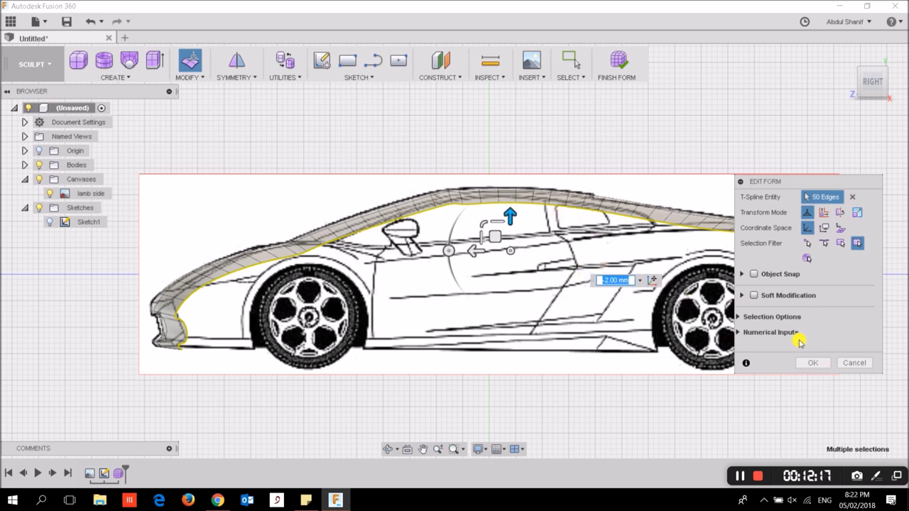
pyautogui.click(809, 362)
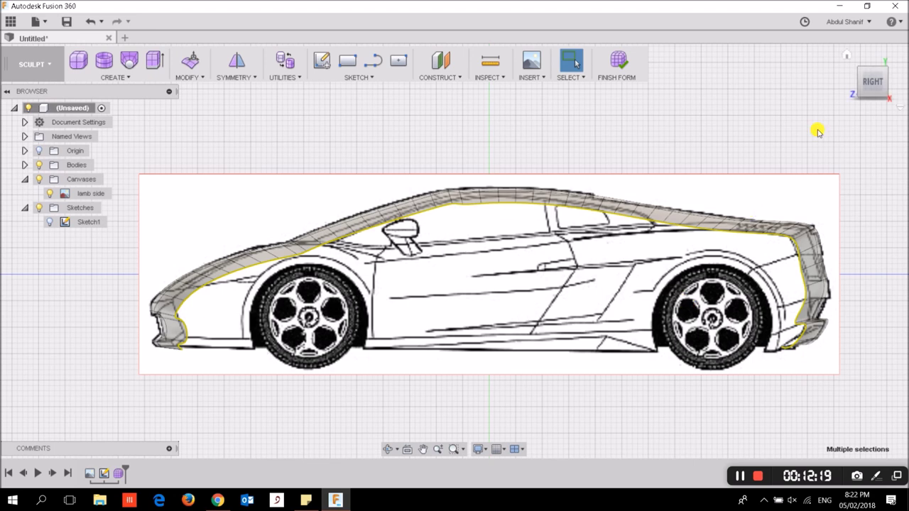
# Step: Check the body from the front and in the home 3D view, then view it from TOP zoomed out to fit
pyautogui.click(856, 87)
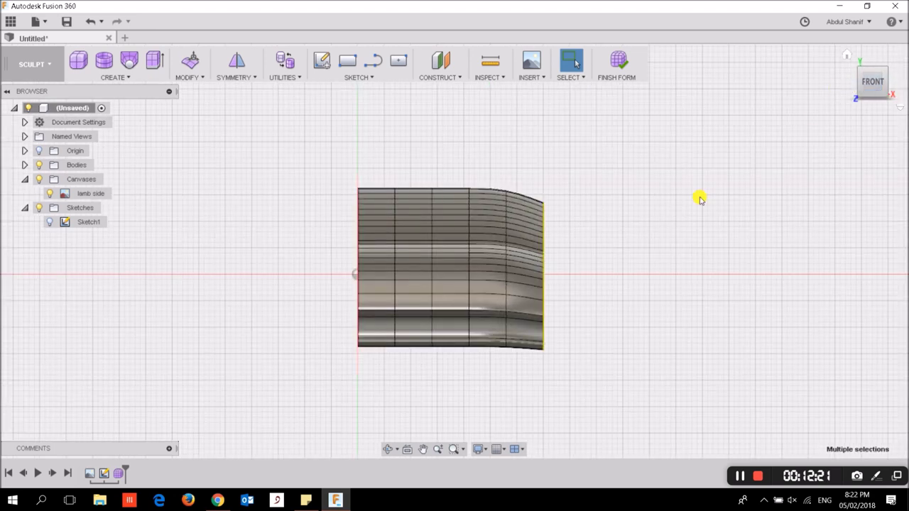
pyautogui.click(846, 55)
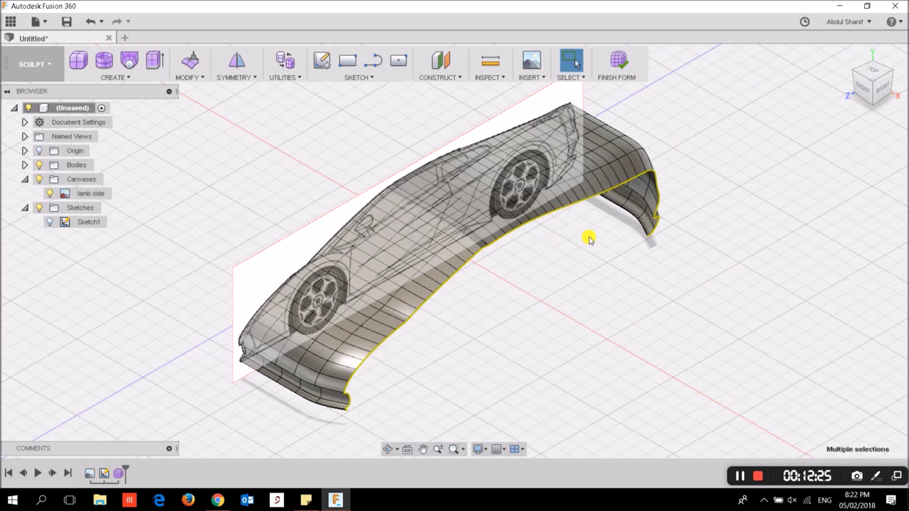
pyautogui.click(872, 69)
pyautogui.scroll(-3, 487, 272)
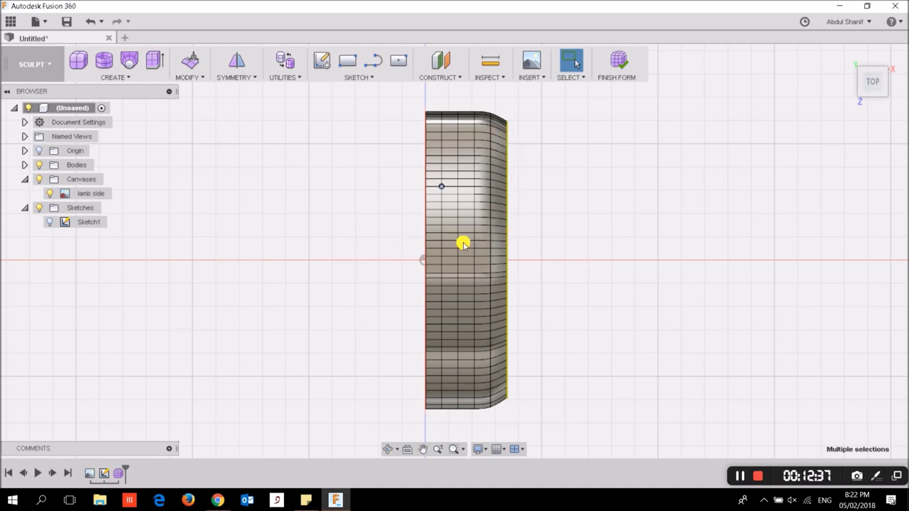
# Step: Zoom in and select the vertex on the car body's side edge
pyautogui.scroll(1, 536, 314)
pyautogui.scroll(1, 500, 353)
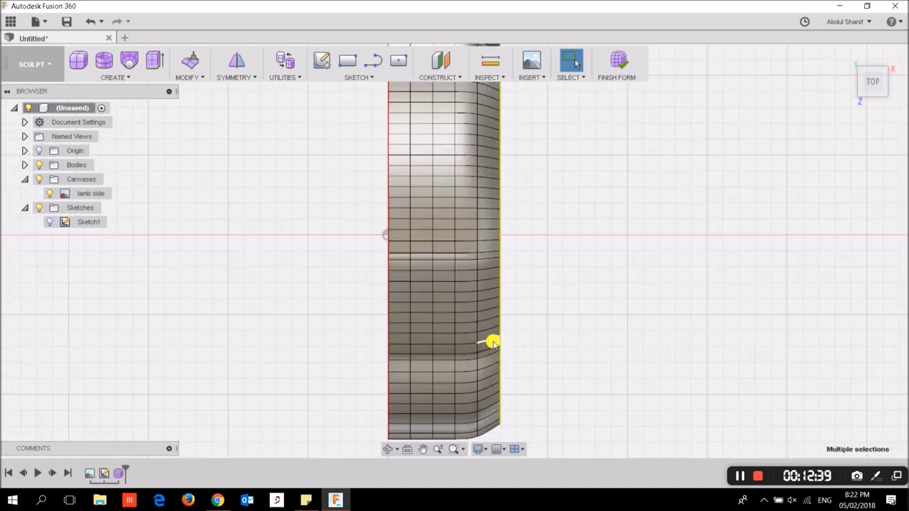
pyautogui.scroll(1, 496, 350)
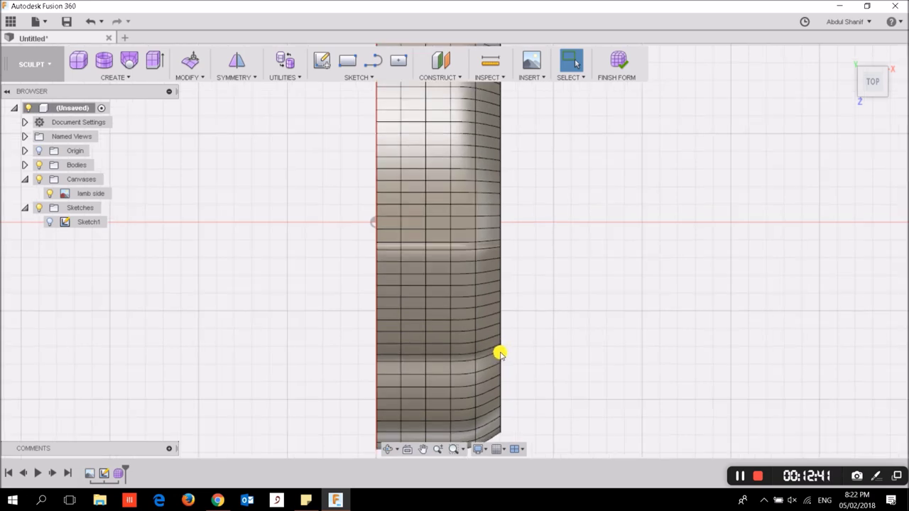
pyautogui.click(500, 351)
# Step: Inspect the selected vertex in an angled 3D view, then return to a zoomed-in top view
pyautogui.scroll(1, 501, 351)
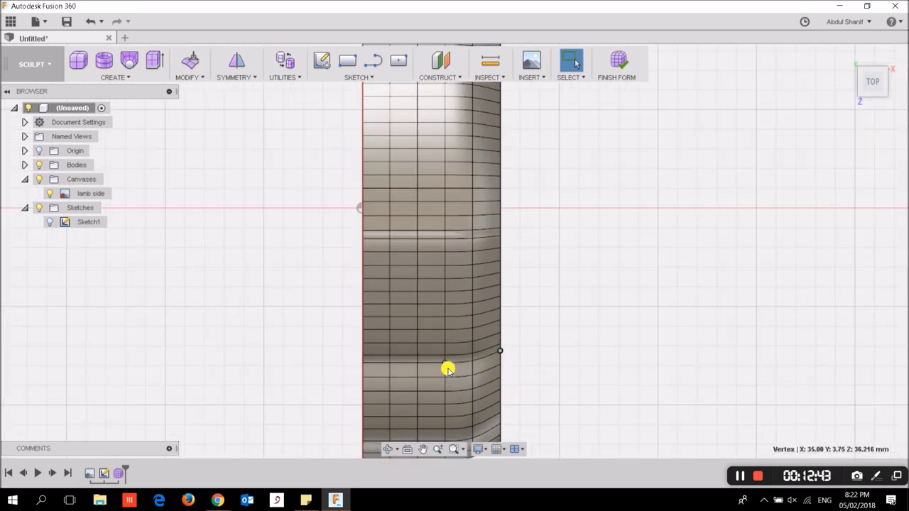
pyautogui.moveTo(872, 83)
pyautogui.click(883, 93)
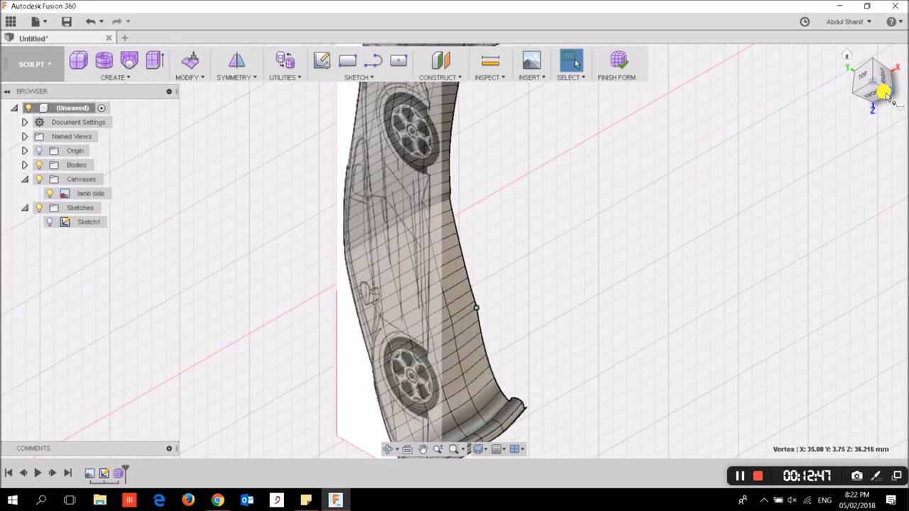
pyautogui.click(847, 54)
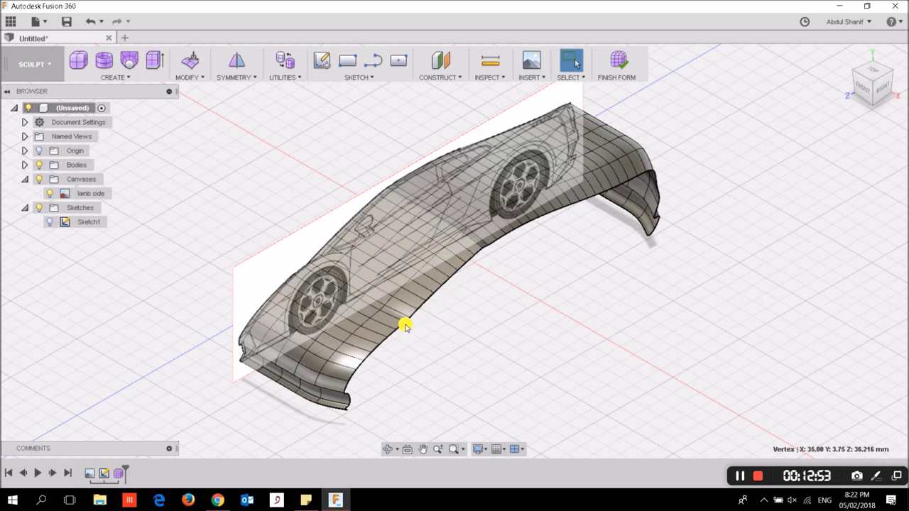
pyautogui.scroll(3, 405, 326)
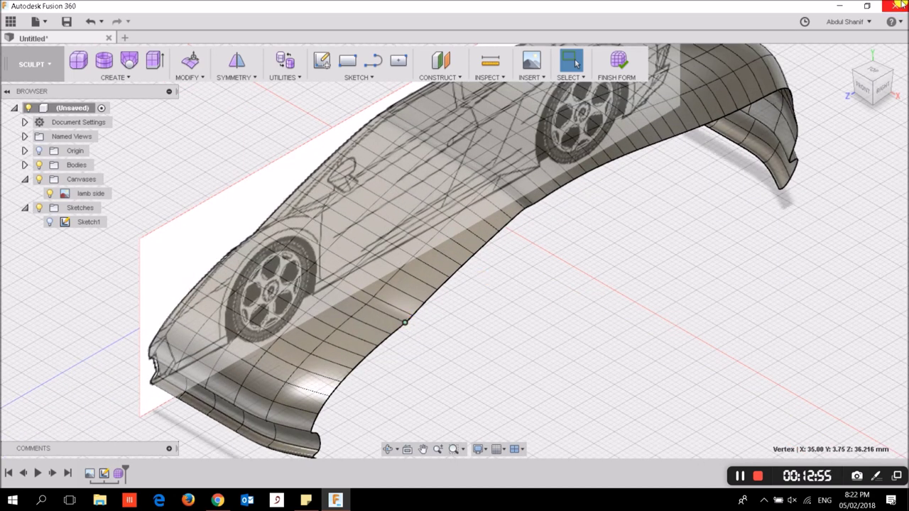
pyautogui.click(871, 72)
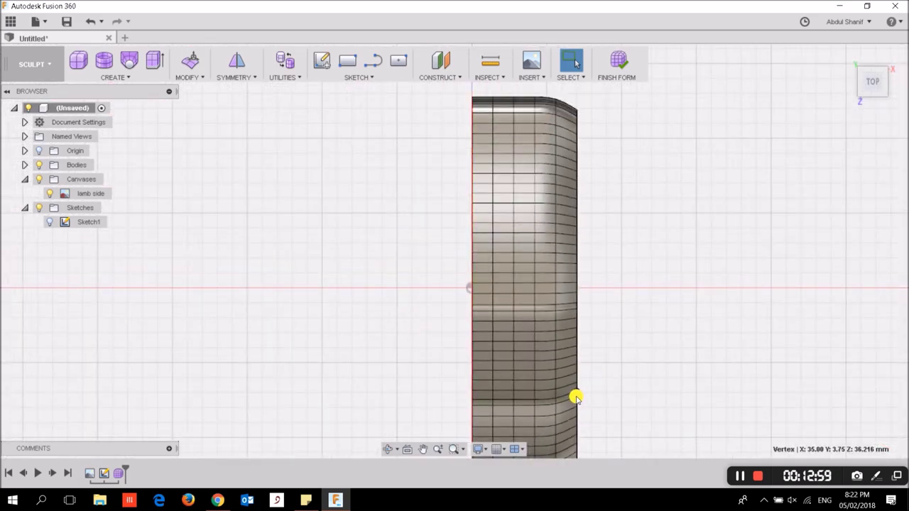
pyautogui.scroll(3, 575, 397)
# Step: Move the selected side-edge vertex about 2 mm inward along X with Edit Form
pyautogui.rightClick(575, 398)
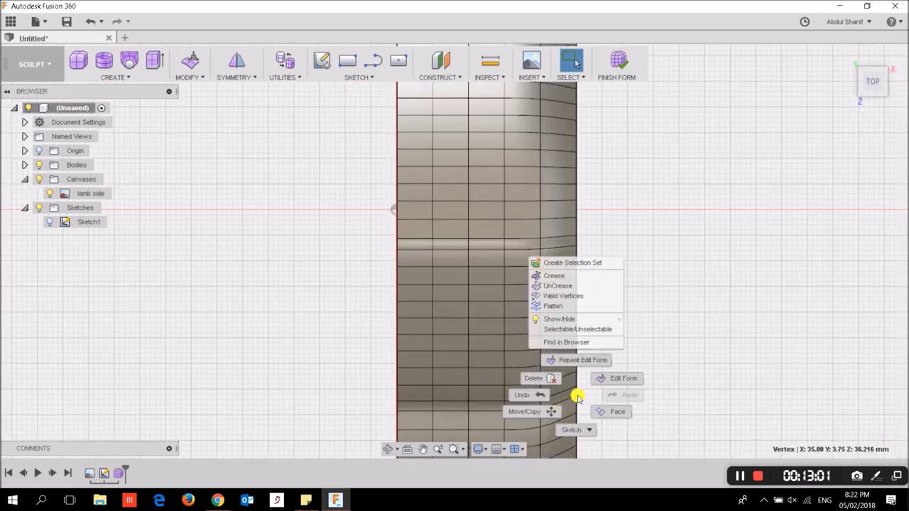
pyautogui.click(626, 378)
pyautogui.moveTo(605, 402); pyautogui.dragTo(597, 399)
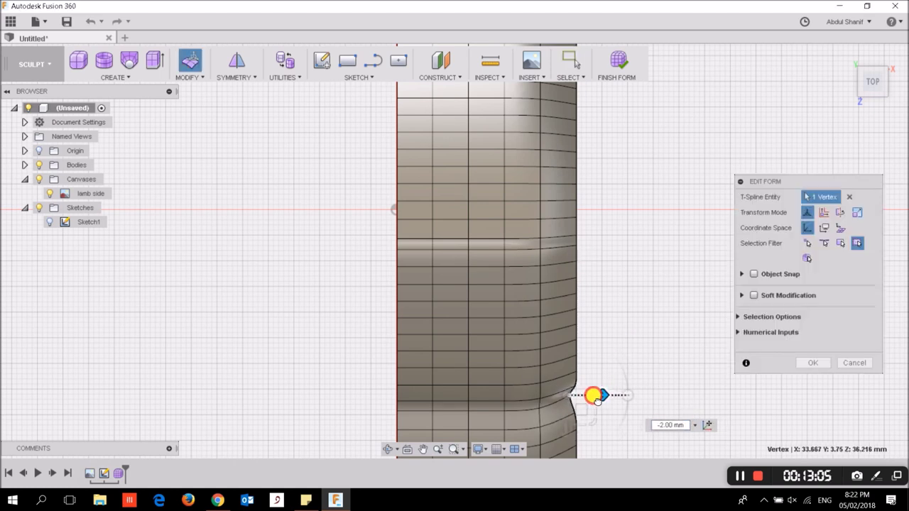
pyautogui.scroll(-3, 615, 319)
pyautogui.moveTo(615, 319)
pyautogui.mouseDown(button='middle')
pyautogui.moveTo(577, 301)
pyautogui.moveTo(542, 315)
pyautogui.mouseUp(button='middle')
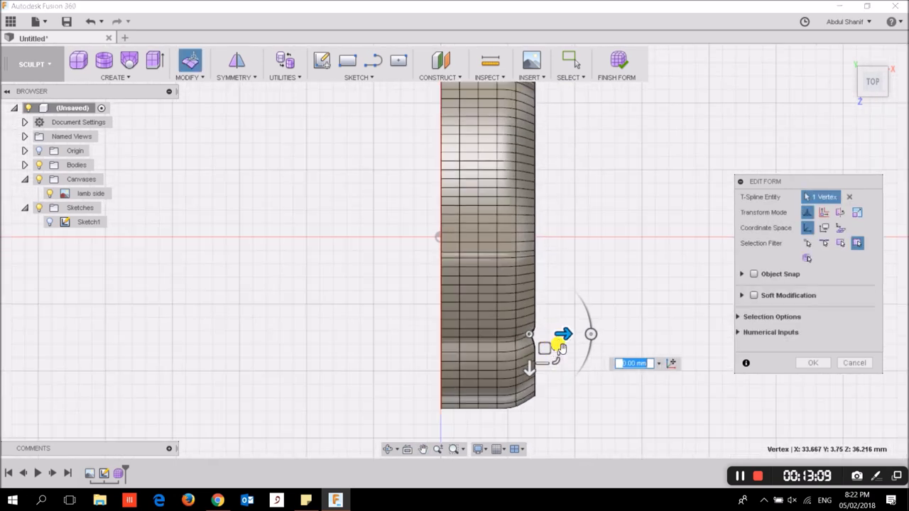
pyautogui.click(809, 362)
# Step: Zoom in and select the next vertex up the side edge
pyautogui.scroll(3, 540, 344)
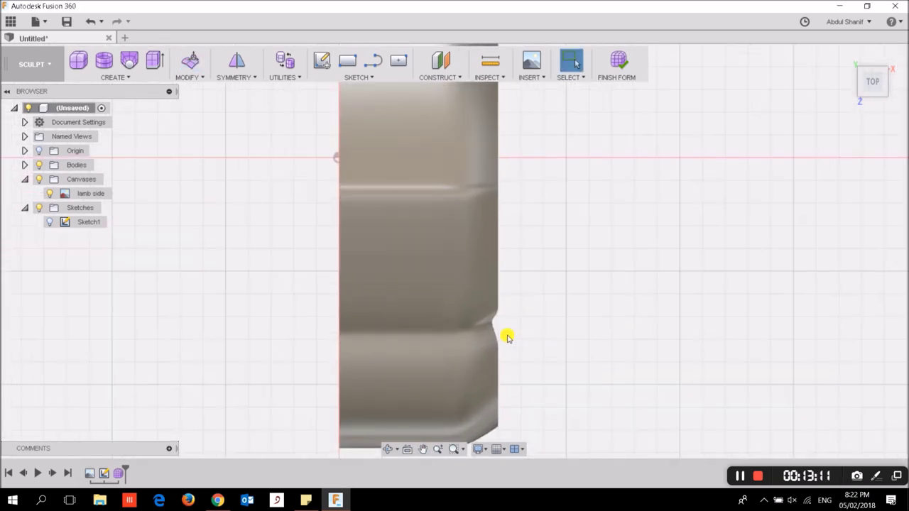
pyautogui.scroll(2, 499, 324)
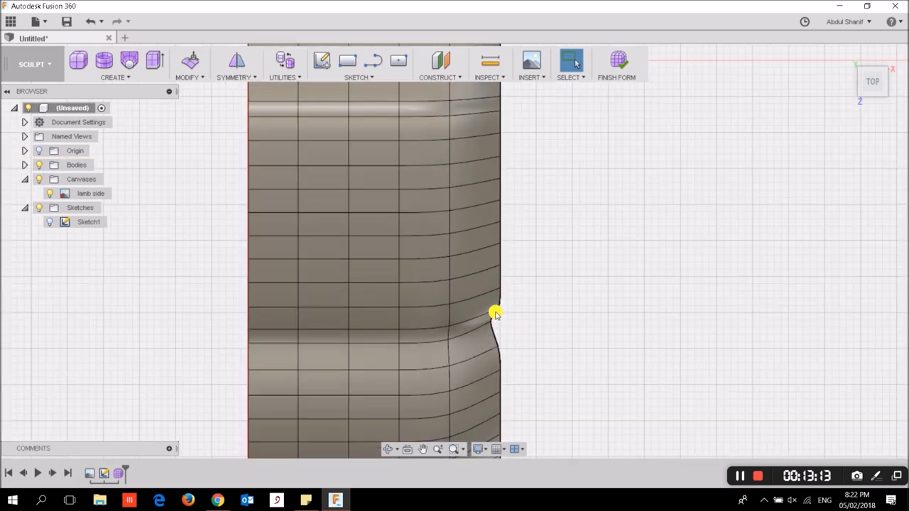
pyautogui.scroll(2, 495, 313)
pyautogui.scroll(1, 496, 312)
pyautogui.click(500, 306)
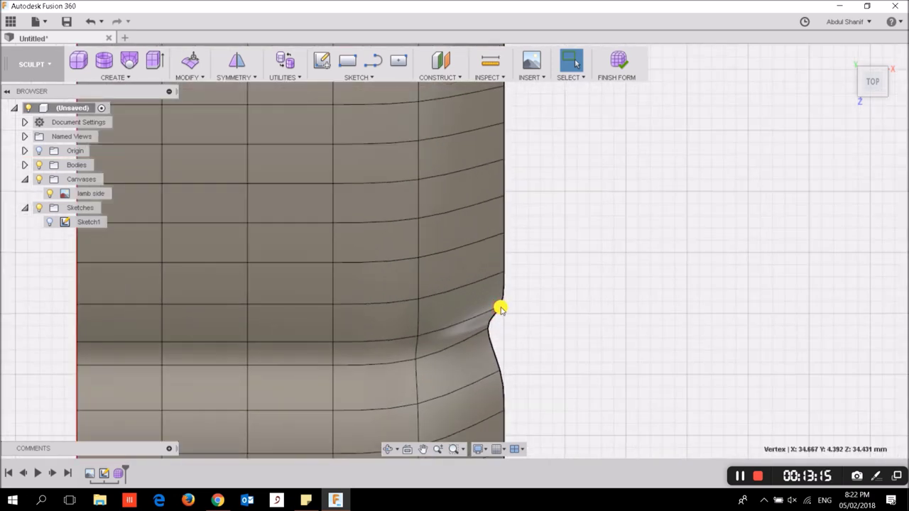
pyautogui.scroll(-2, 504, 272)
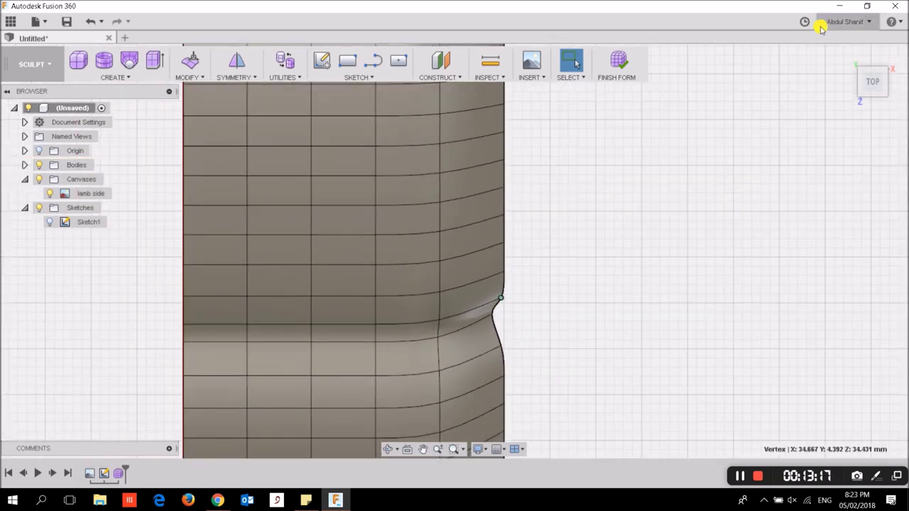
# Step: In the home 3D view, select the side-edge vertices running back from the notch
pyautogui.click(849, 54)
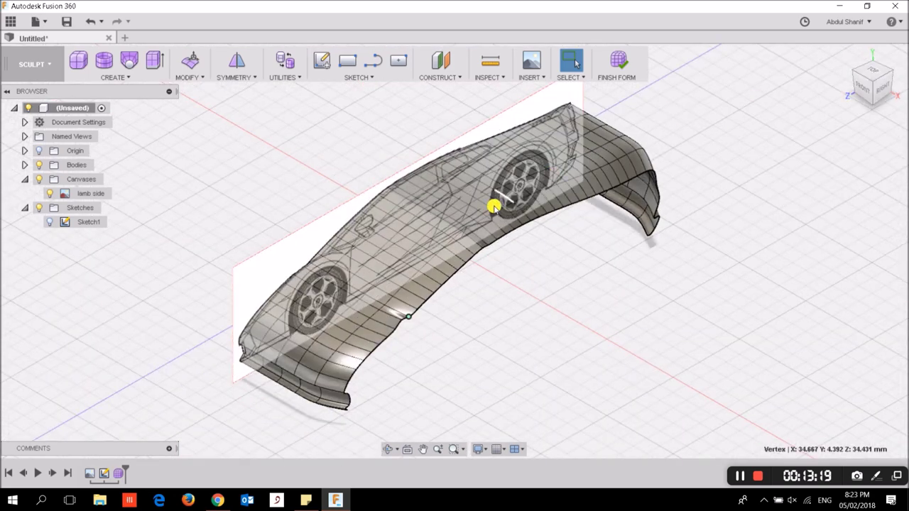
pyautogui.scroll(-2, 511, 263)
pyautogui.scroll(2, 526, 262)
pyautogui.scroll(2, 384, 316)
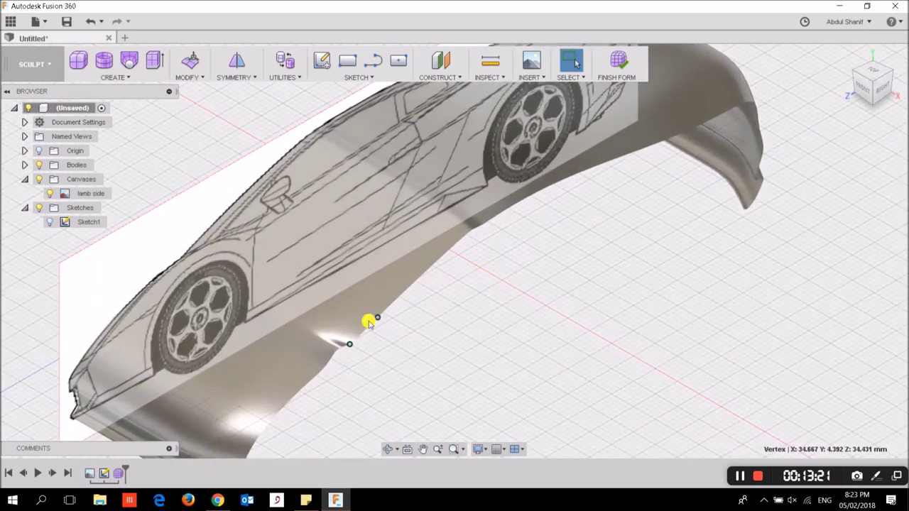
pyautogui.scroll(2, 362, 333)
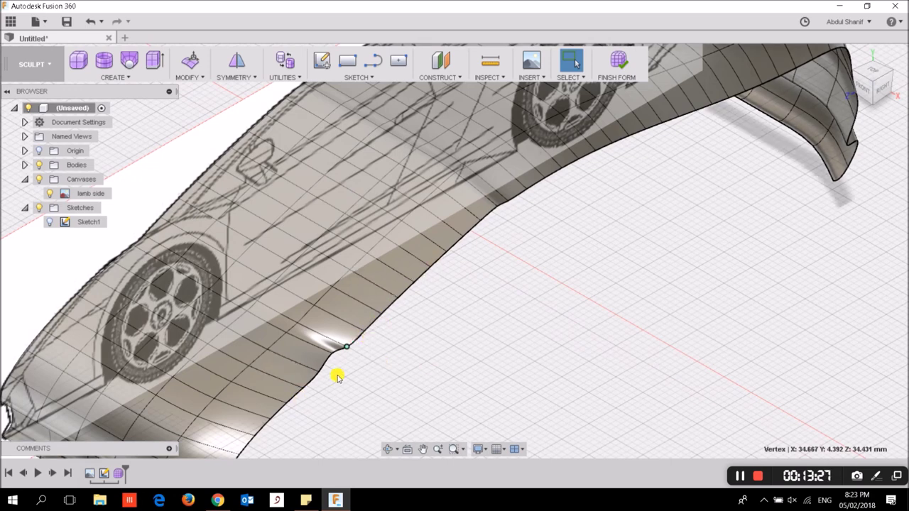
pyautogui.keyDown('shift'); pyautogui.click(363, 331); pyautogui.keyUp('shift')
pyautogui.keyDown('shift'); pyautogui.click(380, 313); pyautogui.keyUp('shift')
pyautogui.keyDown('shift'); pyautogui.click(398, 298); pyautogui.keyUp('shift')
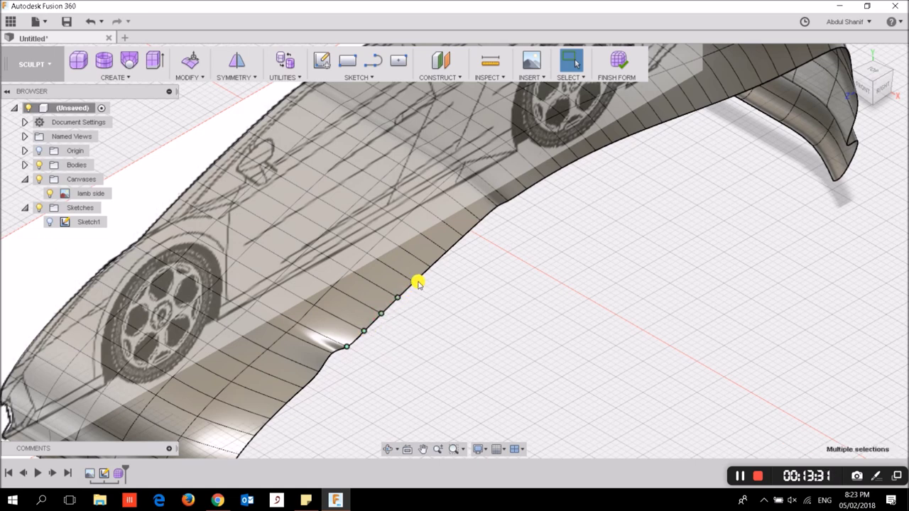
pyautogui.keyDown('shift'); pyautogui.click(414, 282); pyautogui.keyUp('shift')
pyautogui.keyDown('shift'); pyautogui.click(430, 267); pyautogui.keyUp('shift')
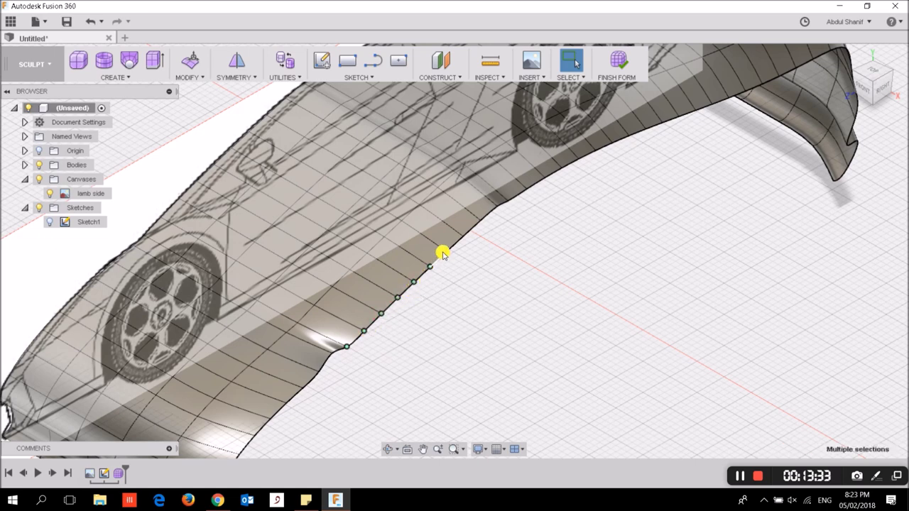
pyautogui.keyDown('shift'); pyautogui.click(445, 252); pyautogui.keyUp('shift')
pyautogui.keyDown('shift'); pyautogui.click(462, 236); pyautogui.keyUp('shift')
pyautogui.keyDown('shift'); pyautogui.click(480, 221); pyautogui.keyUp('shift')
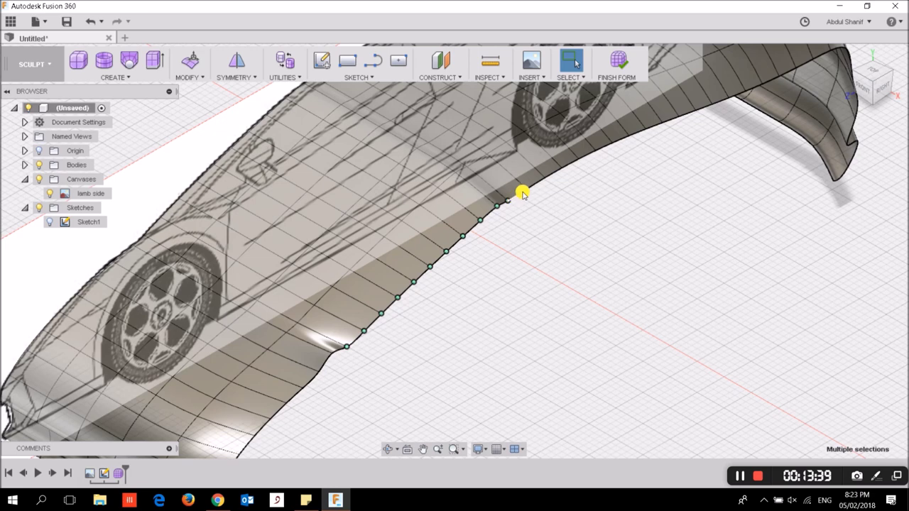
# Step: Extend the vertex selection along the side edge to the last rear vertex
pyautogui.keyDown('shift'); pyautogui.click(524, 191); pyautogui.keyUp('shift')
pyautogui.keyDown('shift'); pyautogui.click(542, 178); pyautogui.keyUp('shift')
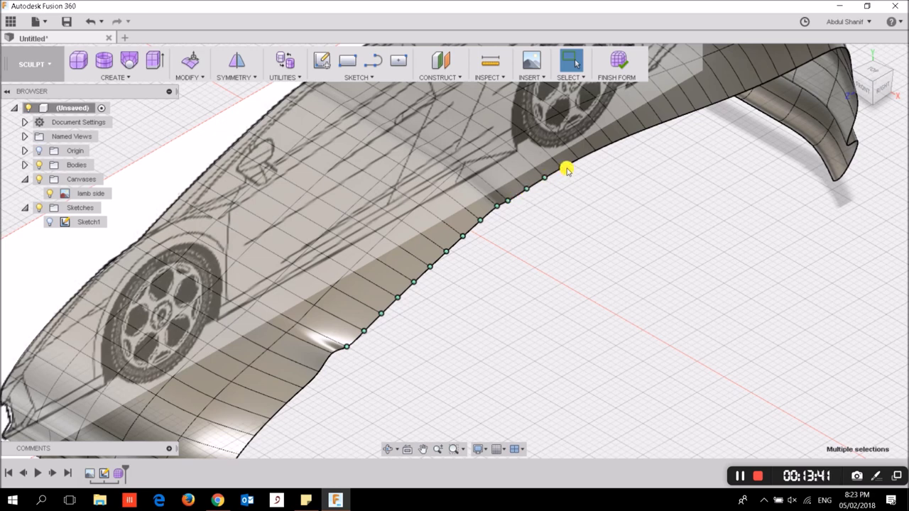
pyautogui.keyDown('shift'); pyautogui.click(579, 159); pyautogui.keyUp('shift')
pyautogui.keyDown('shift'); pyautogui.click(595, 152); pyautogui.keyUp('shift')
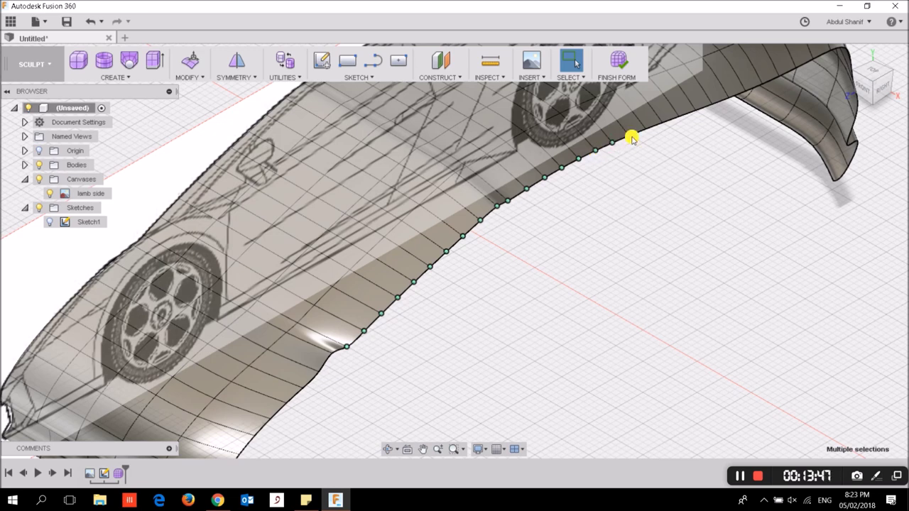
pyautogui.keyDown('shift'); pyautogui.click(644, 130); pyautogui.keyUp('shift')
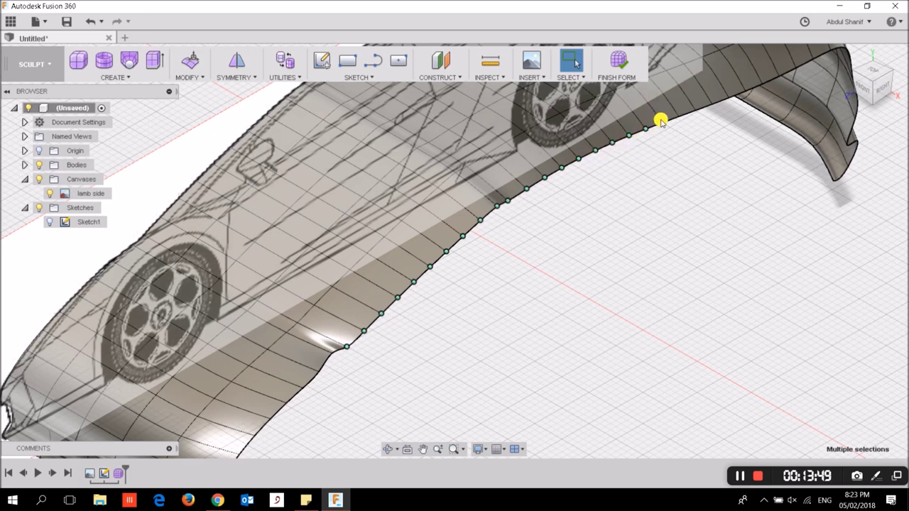
pyautogui.keyDown('shift'); pyautogui.click(670, 120); pyautogui.keyUp('shift')
pyautogui.keyDown('shift'); pyautogui.click(679, 115); pyautogui.keyUp('shift')
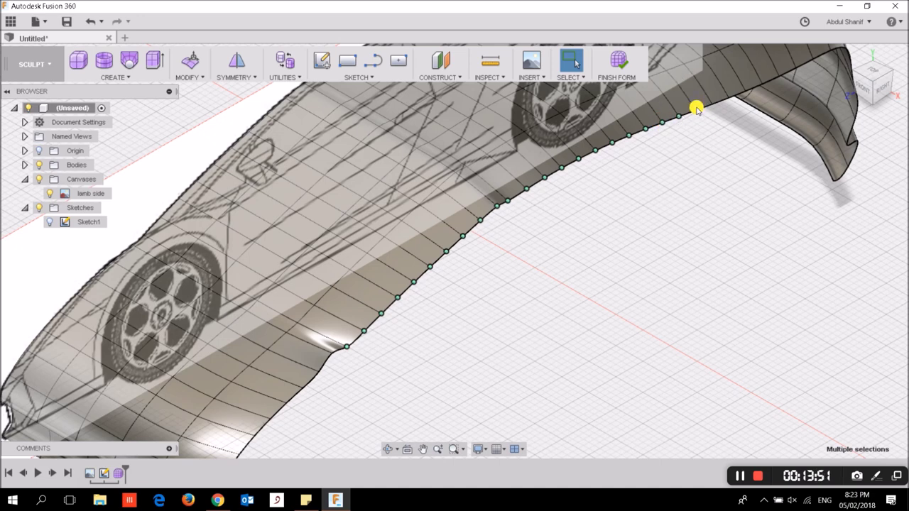
pyautogui.moveTo(725, 164)
pyautogui.mouseDown(button='middle')
pyautogui.moveTo(637, 209)
pyautogui.moveTo(606, 209)
pyautogui.moveTo(597, 179)
pyautogui.mouseUp(button='middle')
pyautogui.scroll(-3, 588, 180)
pyautogui.scroll(-2, 582, 184)
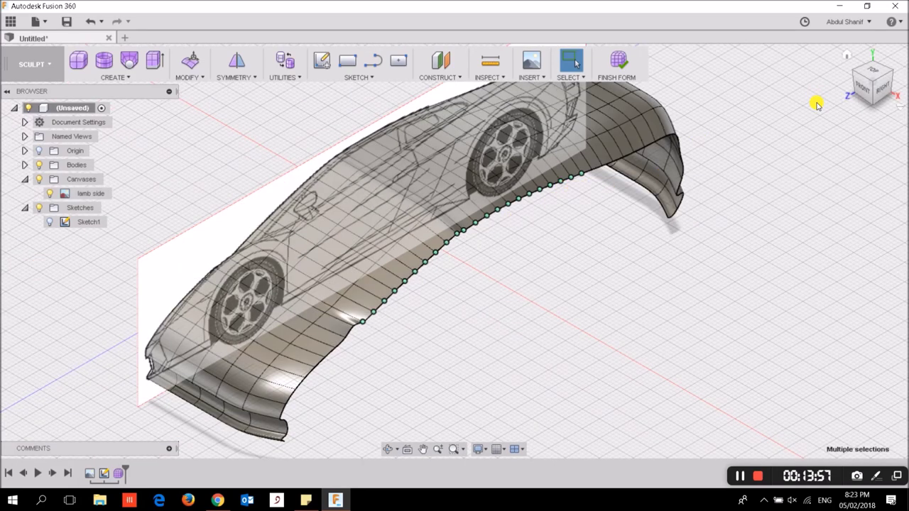
pyautogui.moveTo(870, 83)
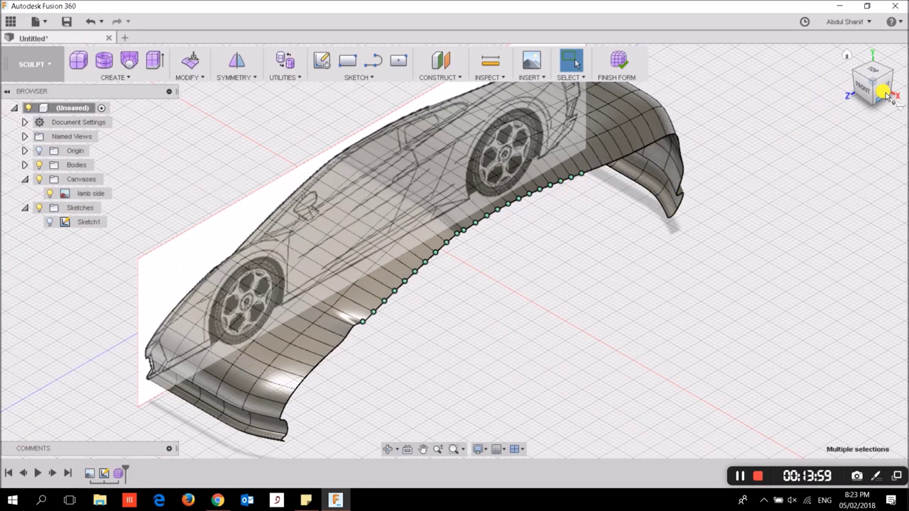
pyautogui.click(880, 88)
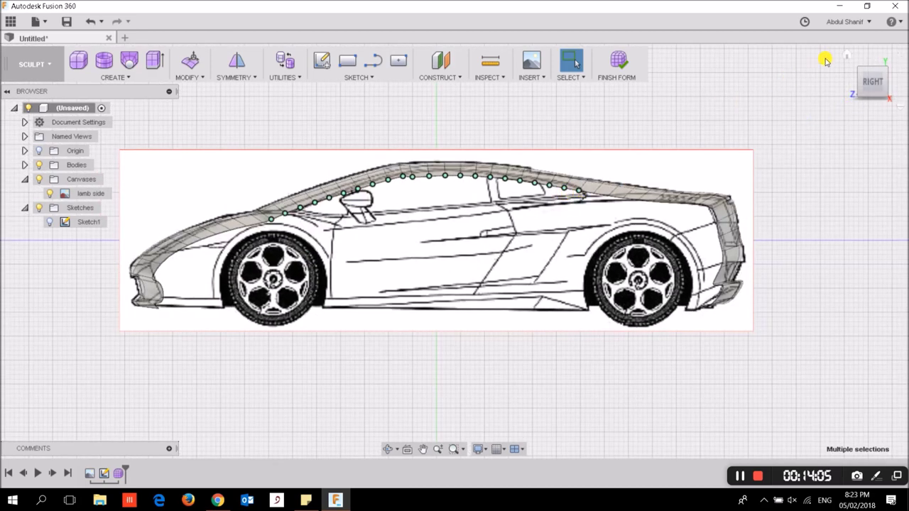
# Step: Compare the selection in the home 3D view, then view the body from TOP
pyautogui.click(849, 57)
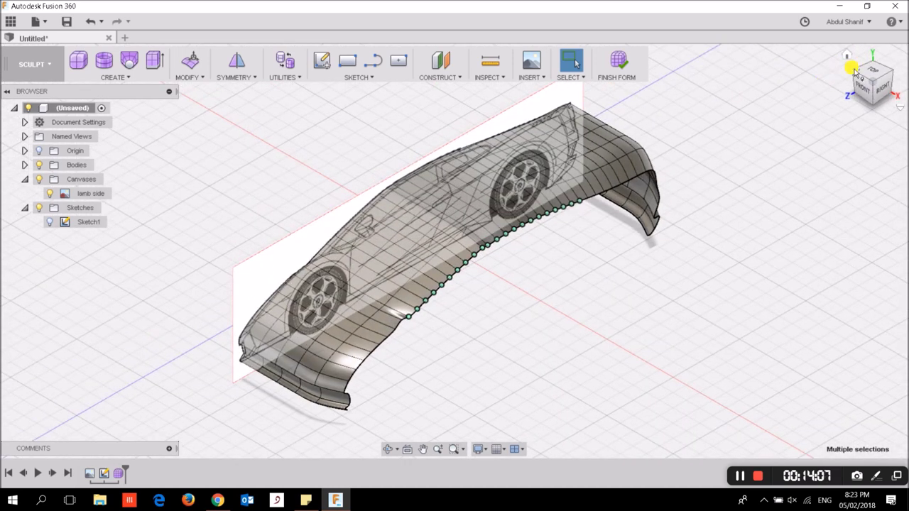
pyautogui.click(869, 74)
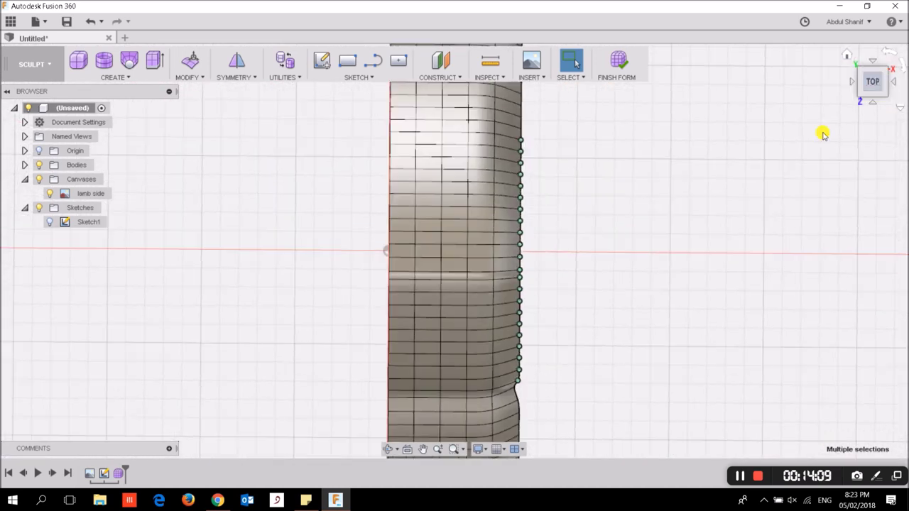
# Step: Offset the 22 selected side-edge vertices by -3 mm in Edit Form and close the edit
pyautogui.rightClick(519, 325)
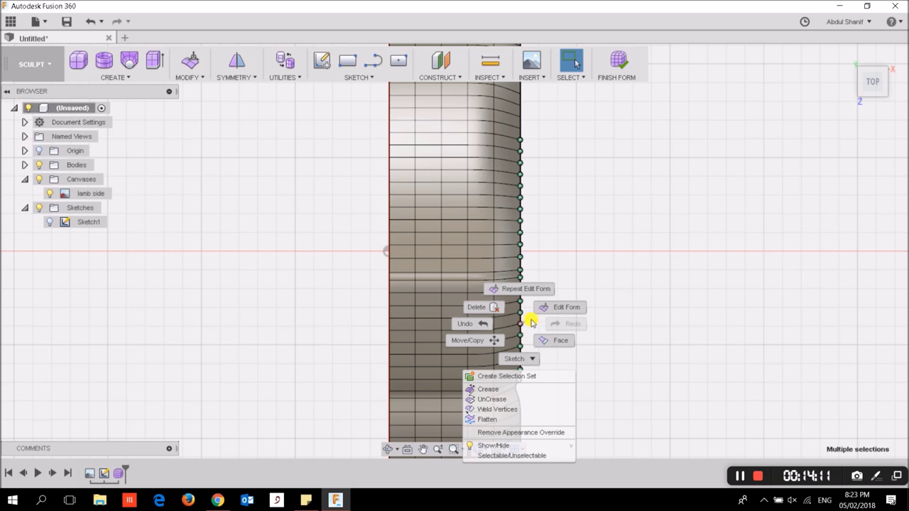
pyautogui.click(548, 313)
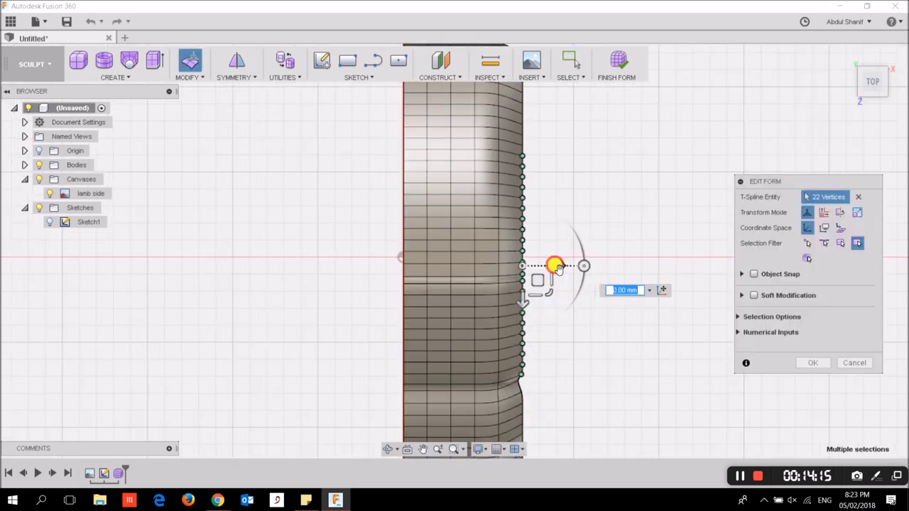
pyautogui.moveTo(557, 266); pyautogui.dragTo(545, 267)
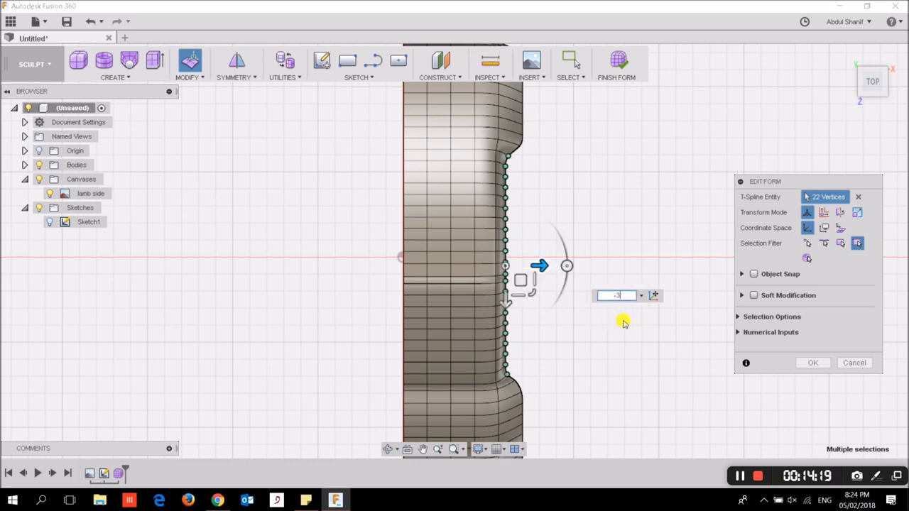
pyautogui.press('Return')
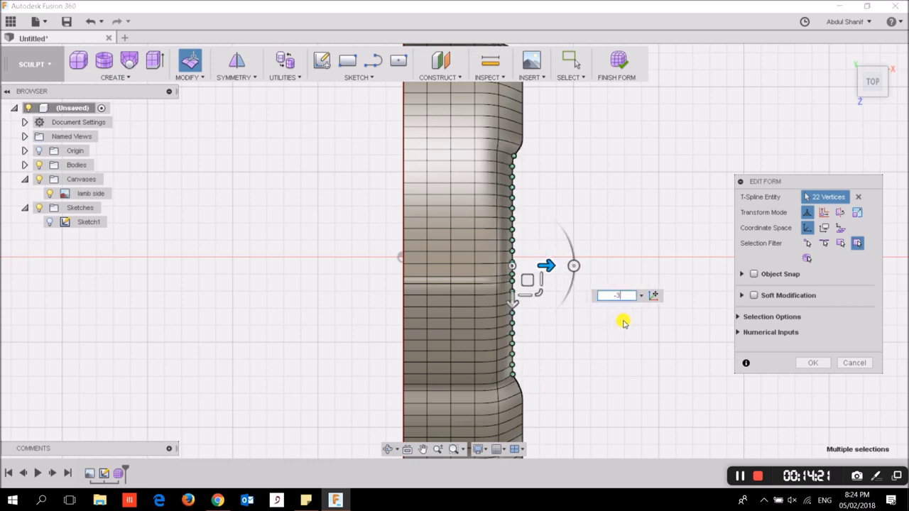
pyautogui.write('4')
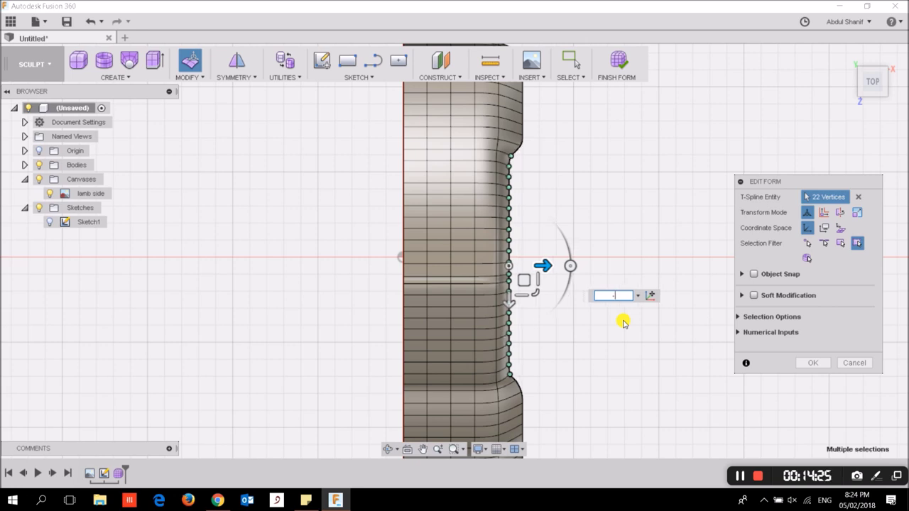
pyautogui.write('-3')
pyautogui.press('Return')
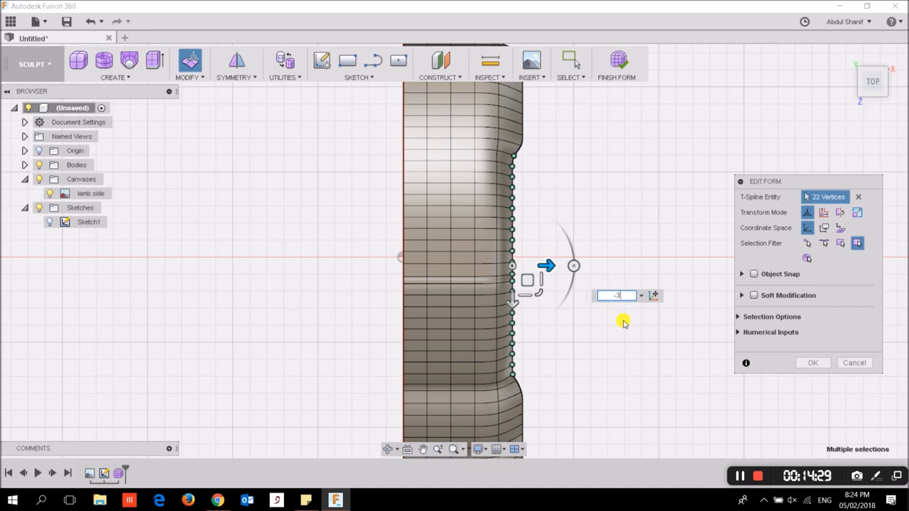
pyautogui.press('Return')
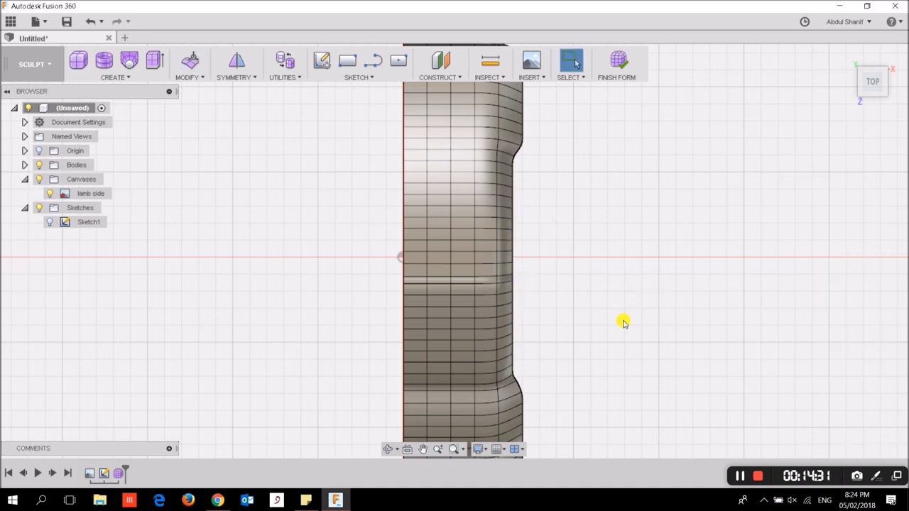
pyautogui.scroll(3, 523, 426)
pyautogui.scroll(2, 490, 409)
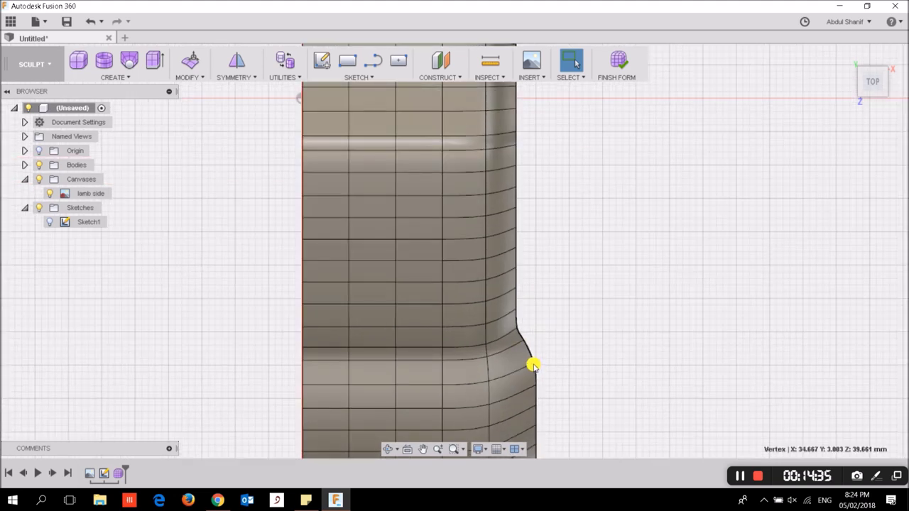
# Step: Shift the lower notch-corner vertex by -1.00 mm with Edit Form to ease the transition
pyautogui.rightClick(533, 365)
pyautogui.press('Escape')
pyautogui.rightClick(533, 364)
pyautogui.click(548, 348)
pyautogui.moveTo(562, 363); pyautogui.dragTo(653, 370)
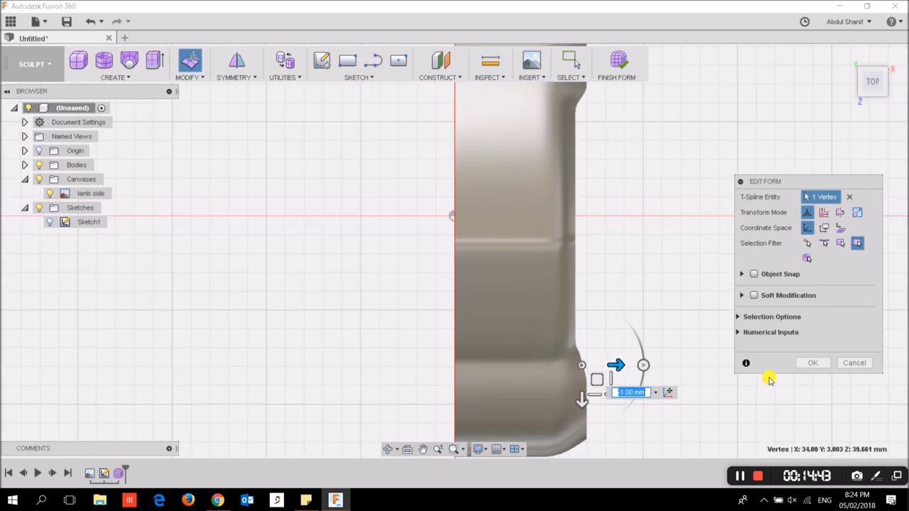
pyautogui.click(815, 363)
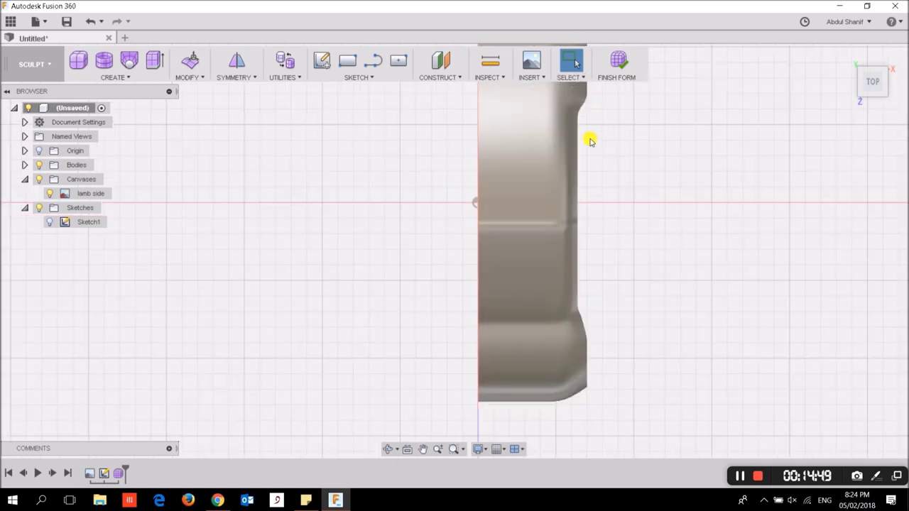
pyautogui.scroll(5, 578, 95)
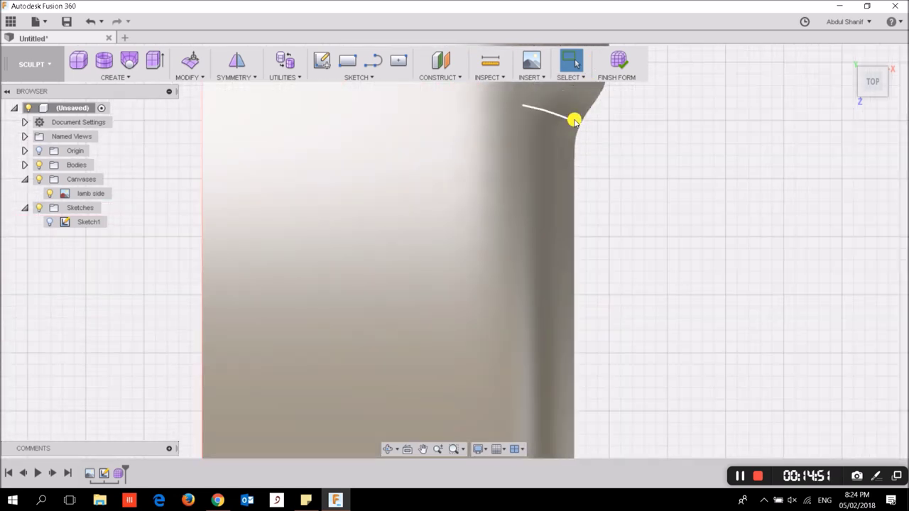
# Step: Push the upper notch vertex 1 mm outward along X, from 32.50 to 33.167, then deselect it
pyautogui.rightClick(581, 127)
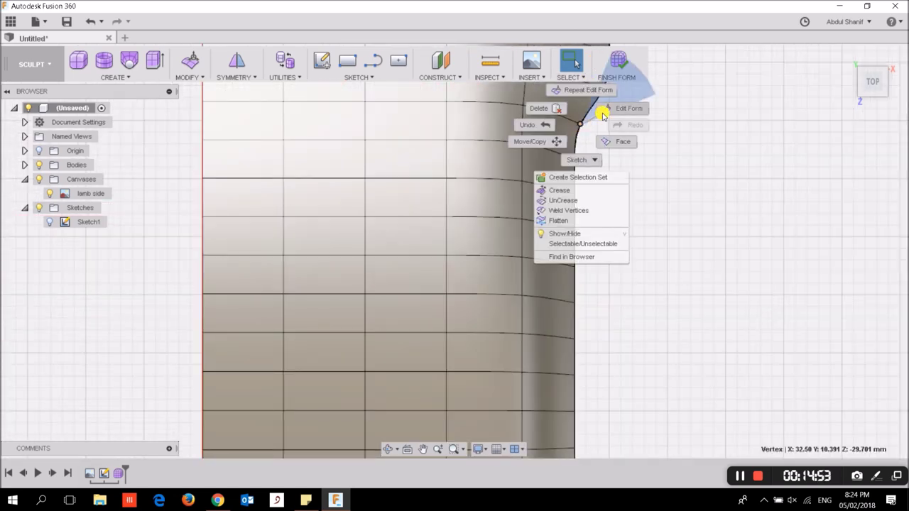
pyautogui.click(612, 110)
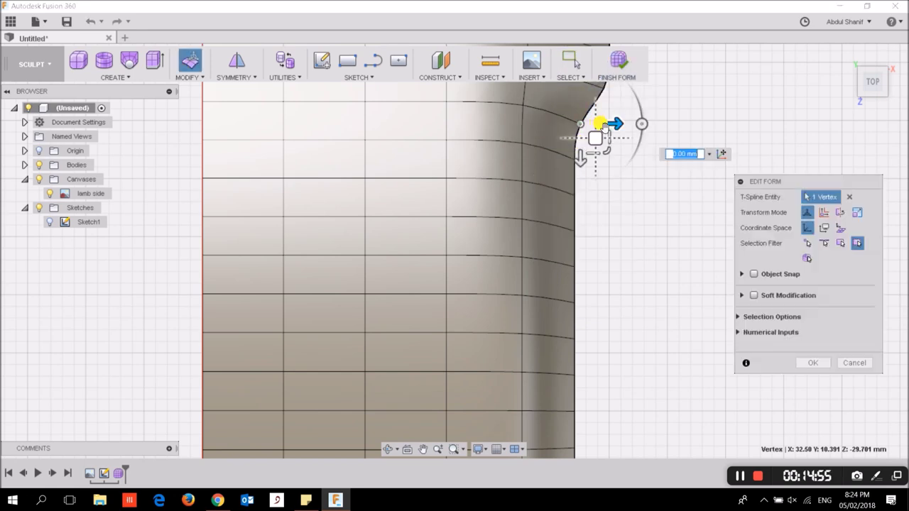
pyautogui.scroll(-3, 616, 125)
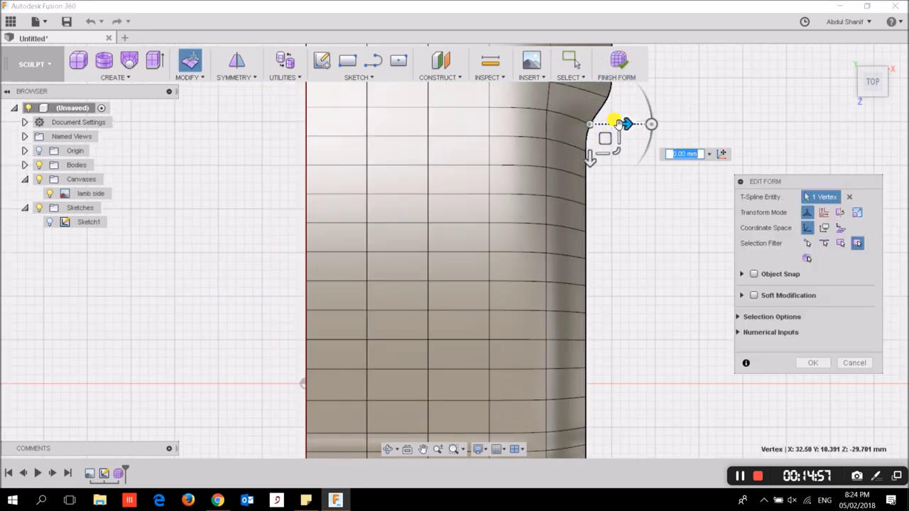
pyautogui.scroll(-2, 618, 123)
pyautogui.moveTo(634, 122); pyautogui.dragTo(647, 127)
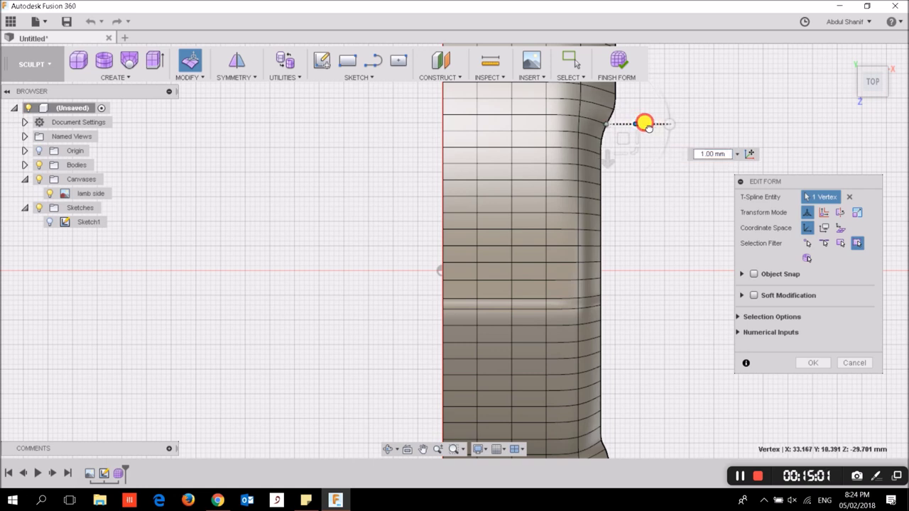
pyautogui.scroll(-1, 642, 135)
pyautogui.scroll(-1, 639, 146)
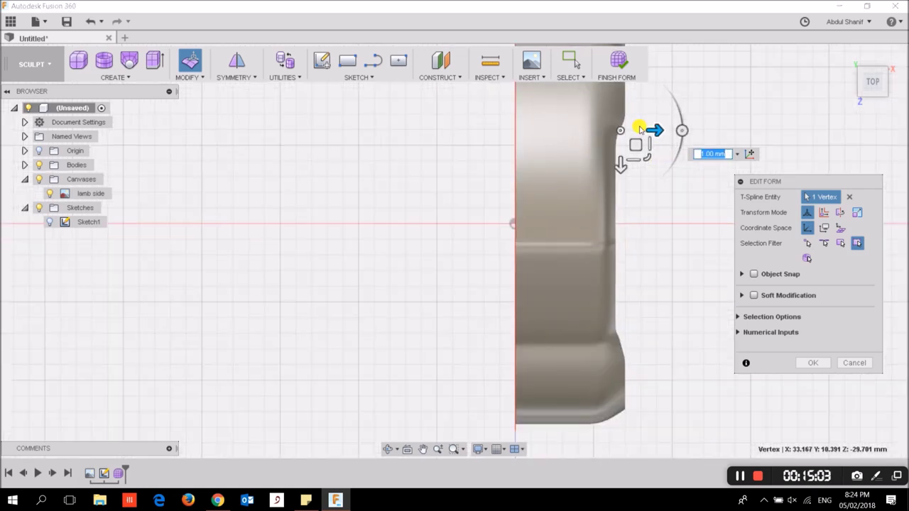
pyautogui.scroll(-1, 642, 157)
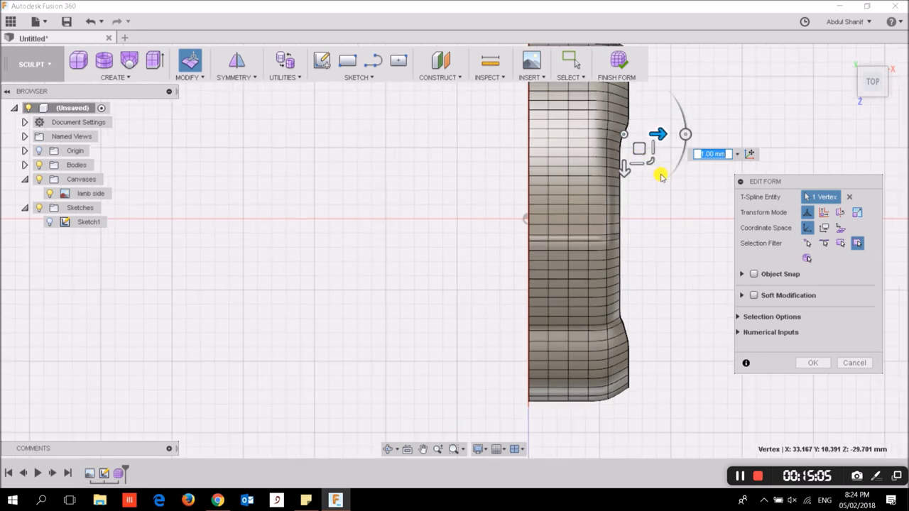
pyautogui.click(694, 212)
pyautogui.moveTo(871, 79)
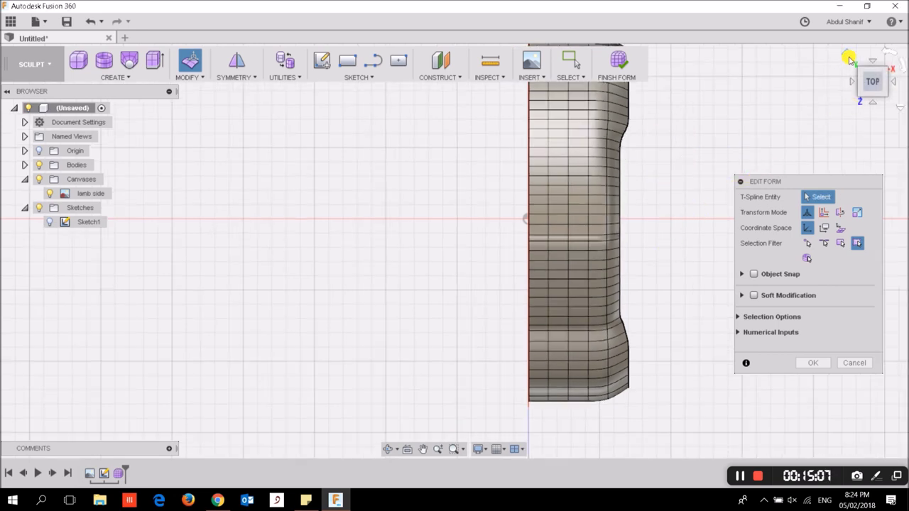
pyautogui.click(849, 58)
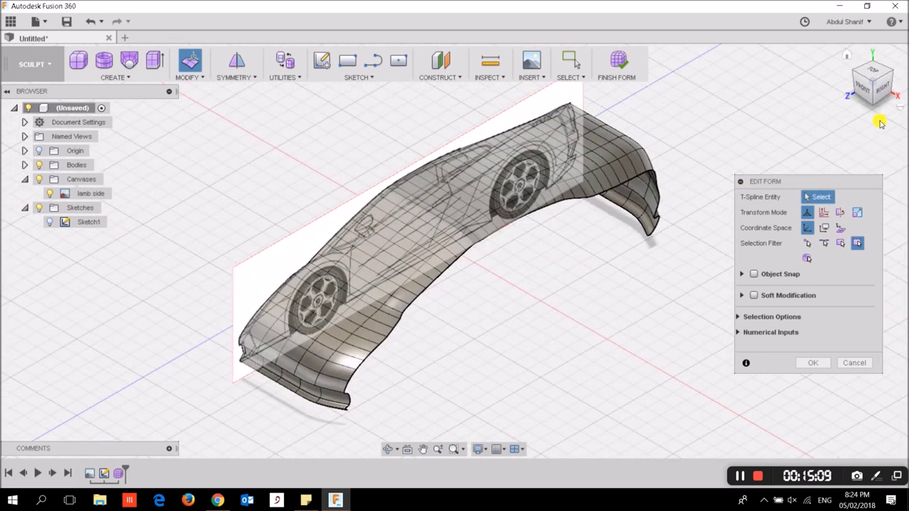
# Step: From the front view, window-select the 29-edge ring near the front roof and move it -1.5 mm
pyautogui.click(862, 91)
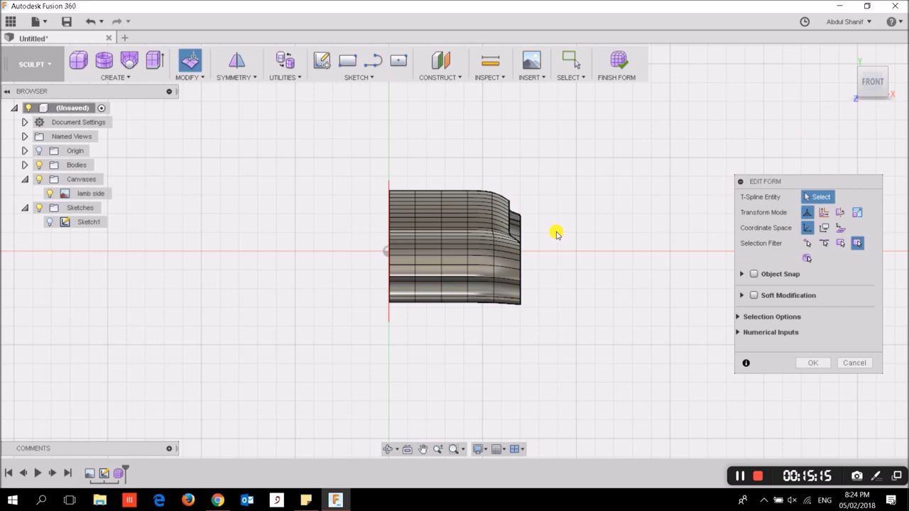
pyautogui.scroll(2, 554, 177)
pyautogui.scroll(3, 473, 237)
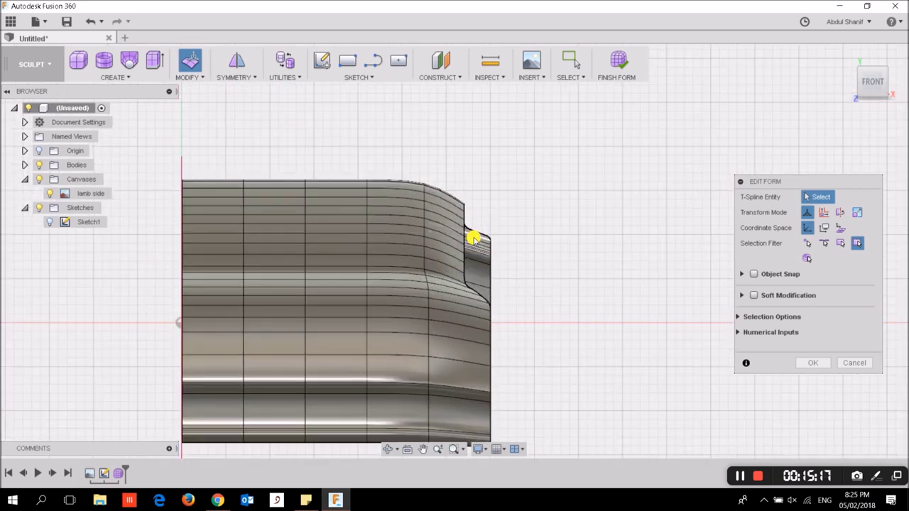
pyautogui.scroll(2, 472, 205)
pyautogui.scroll(-2, 466, 197)
pyautogui.scroll(-1, 471, 201)
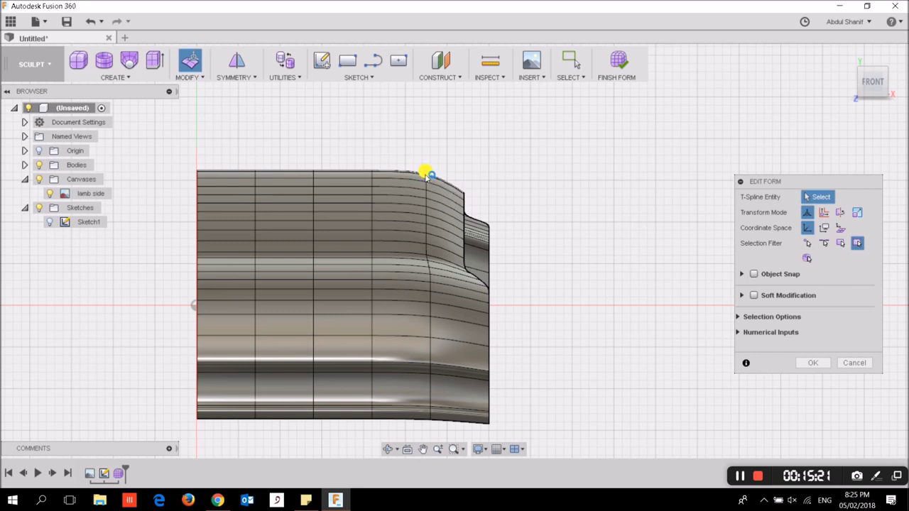
pyautogui.moveTo(412, 149)
pyautogui.mouseDown()
pyautogui.moveTo(432, 254)
pyautogui.moveTo(427, 175)
pyautogui.mouseUp()
pyautogui.write('-1.5')
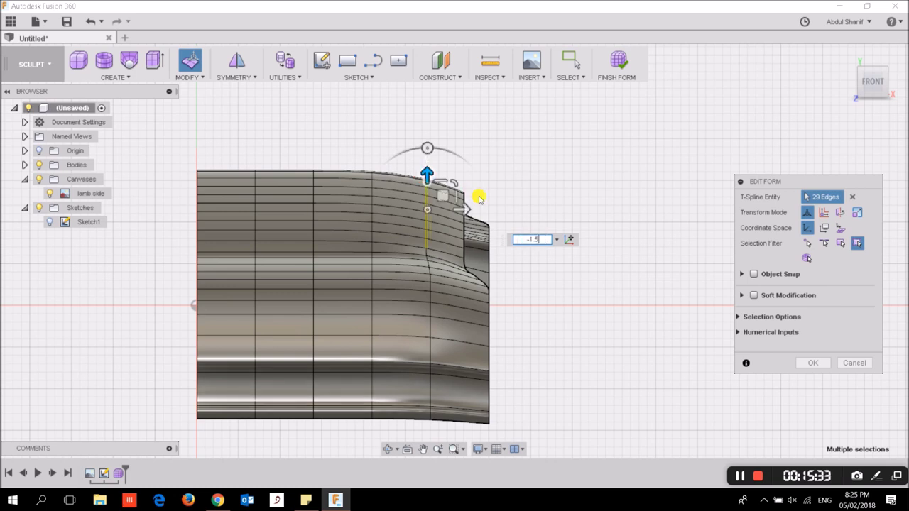
pyautogui.press('Return')
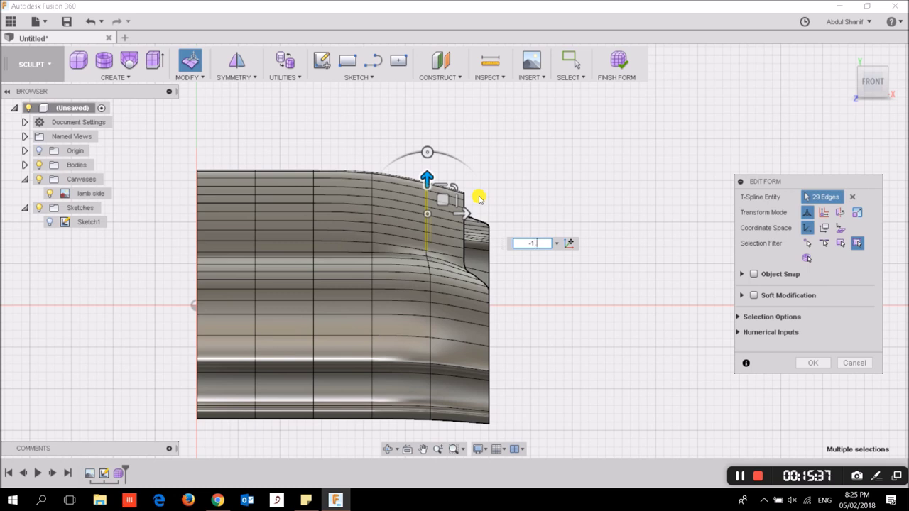
pyautogui.press('Return')
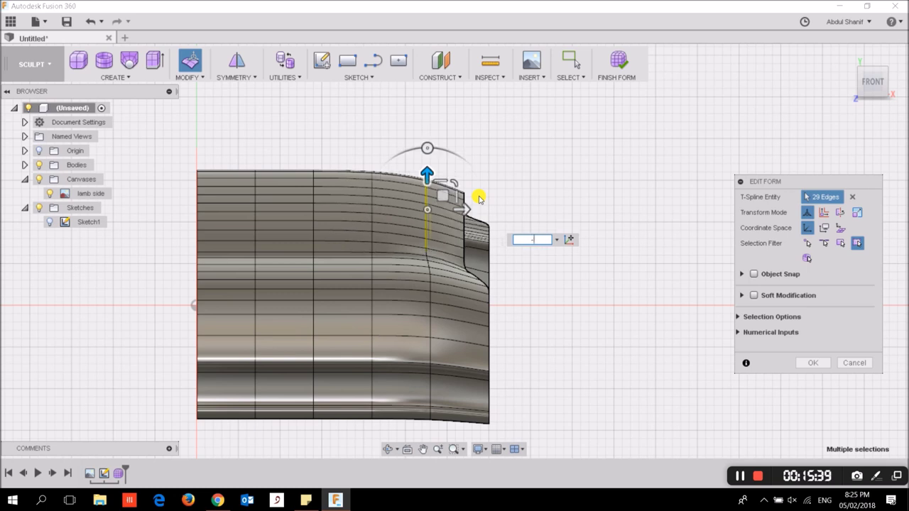
pyautogui.write('-1.5')
pyautogui.press('Return')
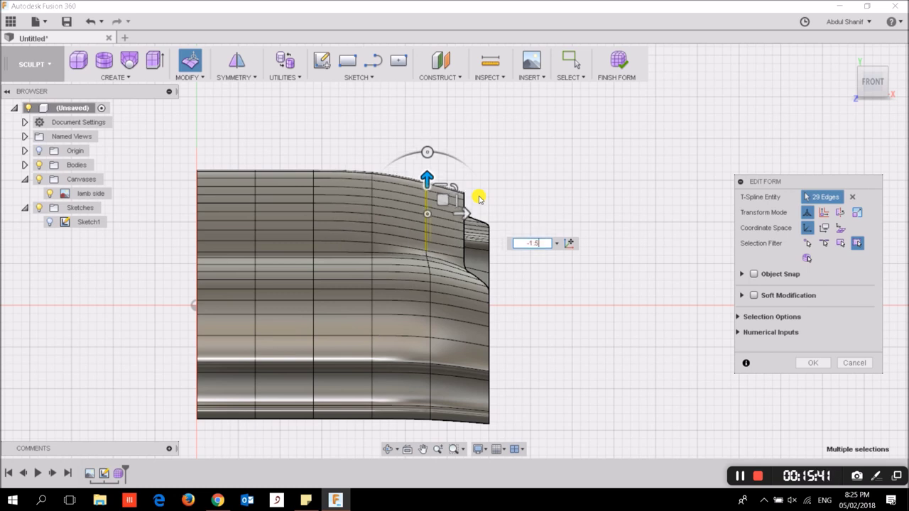
pyautogui.press('Return')
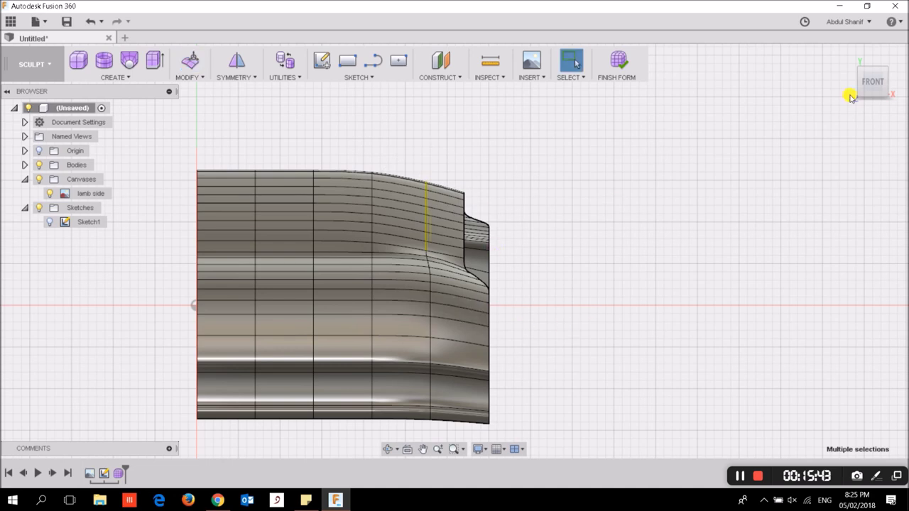
# Step: From a zoomed right-side view, select four adjacent edges along the front fender crease and open the marking menu
pyautogui.click(848, 57)
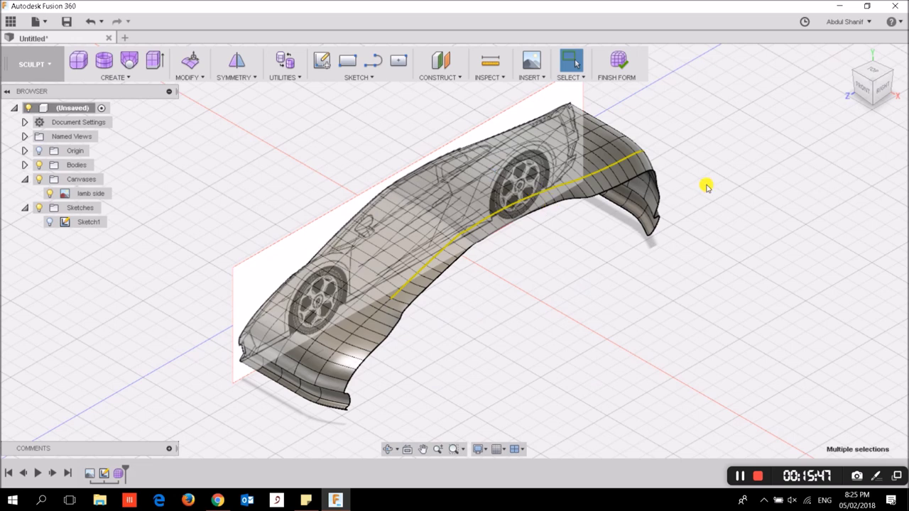
pyautogui.click(879, 88)
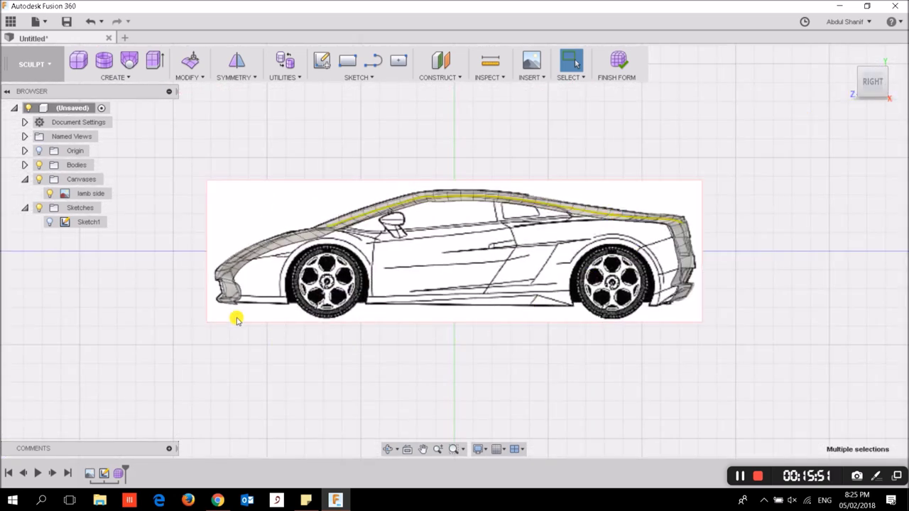
pyautogui.scroll(2, 235, 319)
pyautogui.scroll(2, 236, 316)
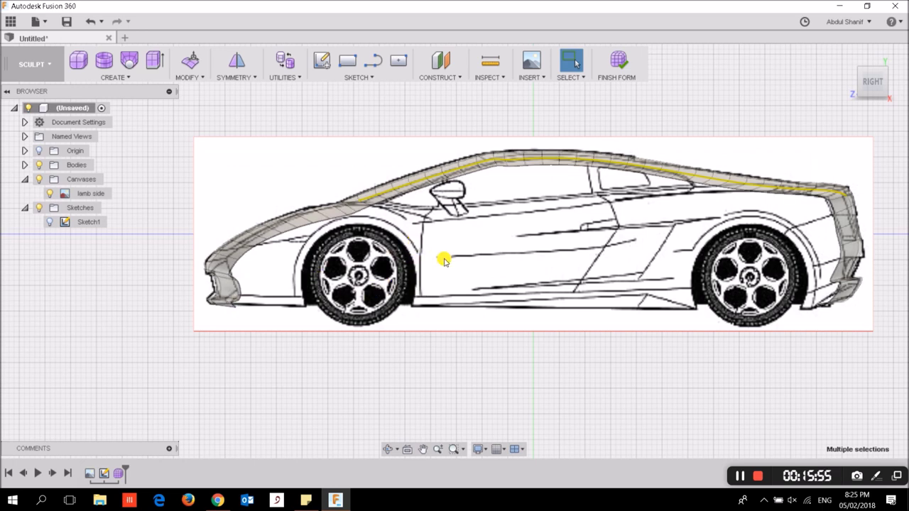
pyautogui.scroll(1, 448, 284)
pyautogui.scroll(1, 369, 264)
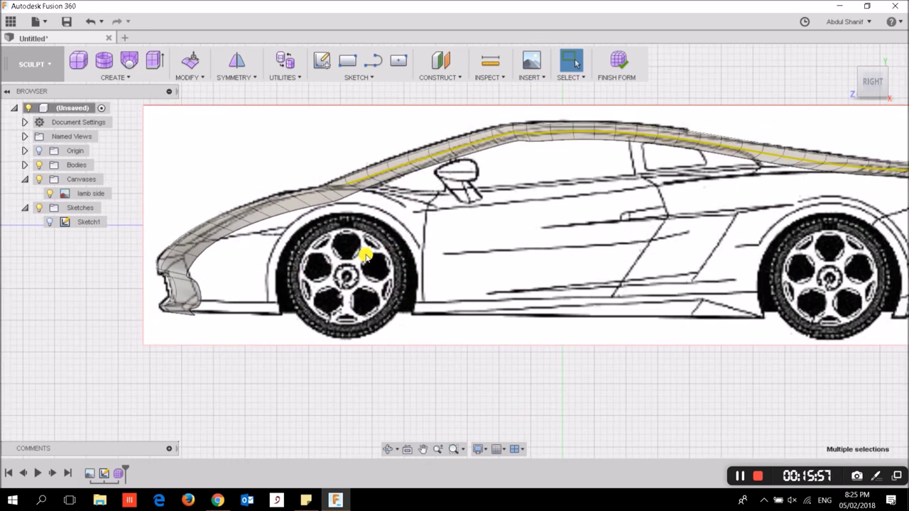
pyautogui.scroll(1, 359, 245)
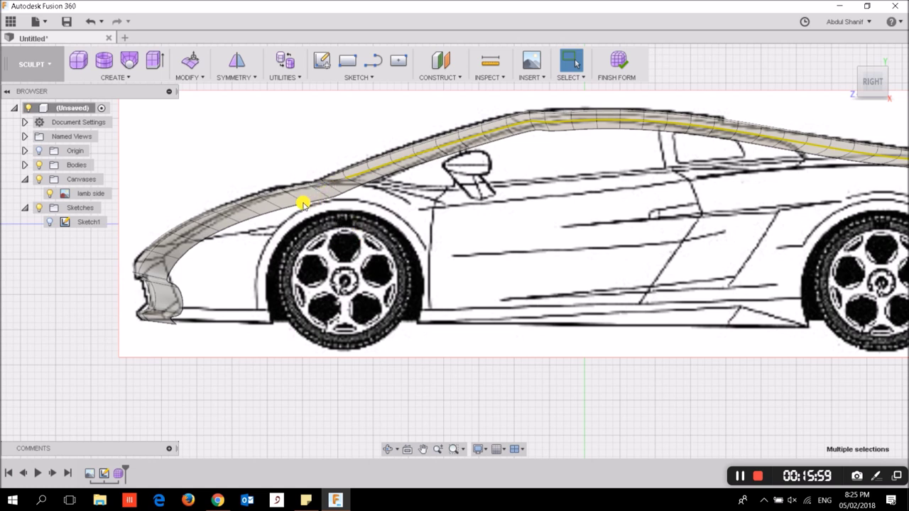
pyautogui.click(305, 206)
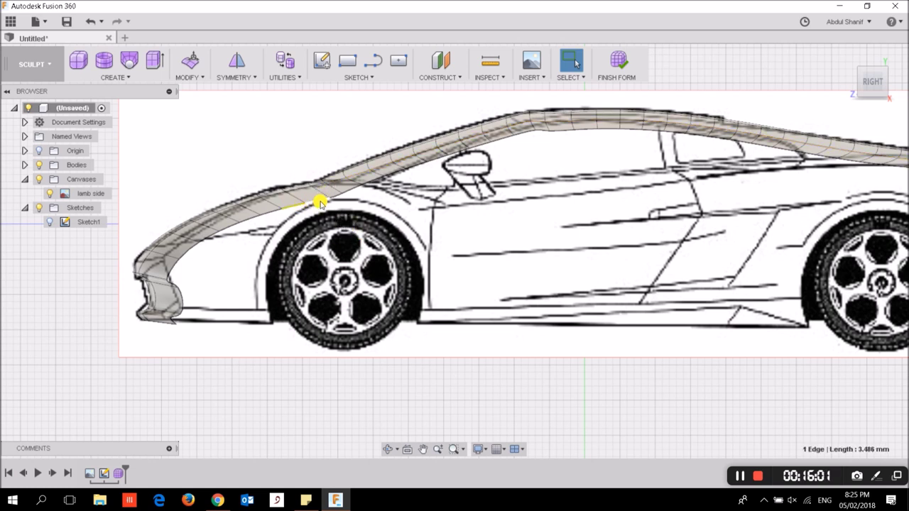
pyautogui.keyDown('shift'); pyautogui.click(338, 197); pyautogui.keyUp('shift')
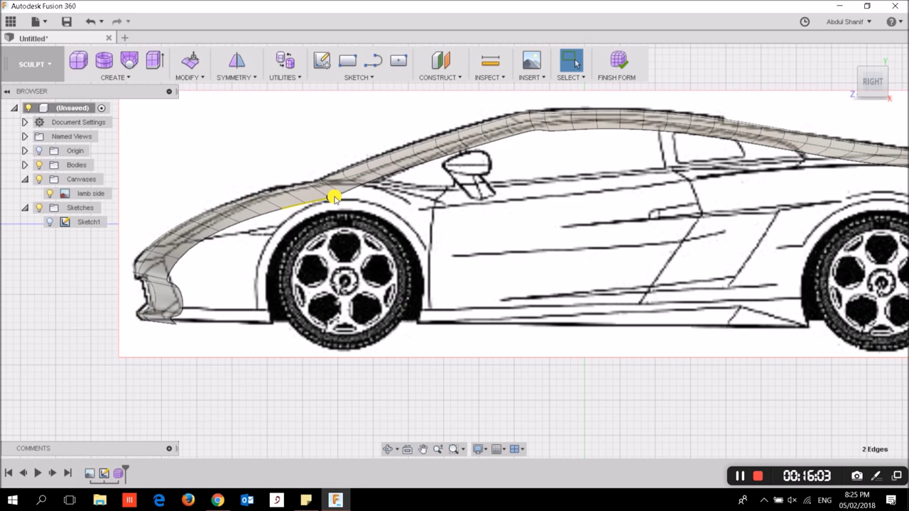
pyautogui.scroll(2, 334, 199)
pyautogui.keyDown('shift'); pyautogui.click(344, 196); pyautogui.keyUp('shift')
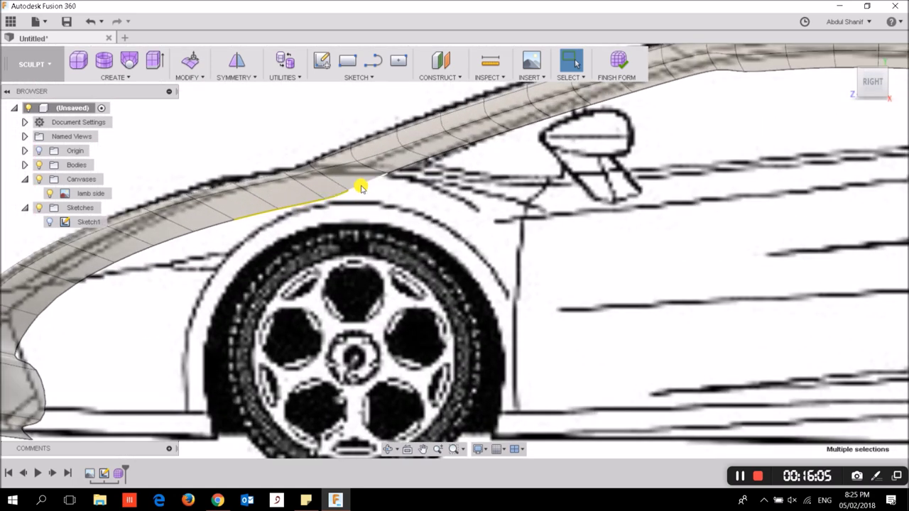
pyautogui.keyDown('shift'); pyautogui.click(368, 183); pyautogui.keyUp('shift')
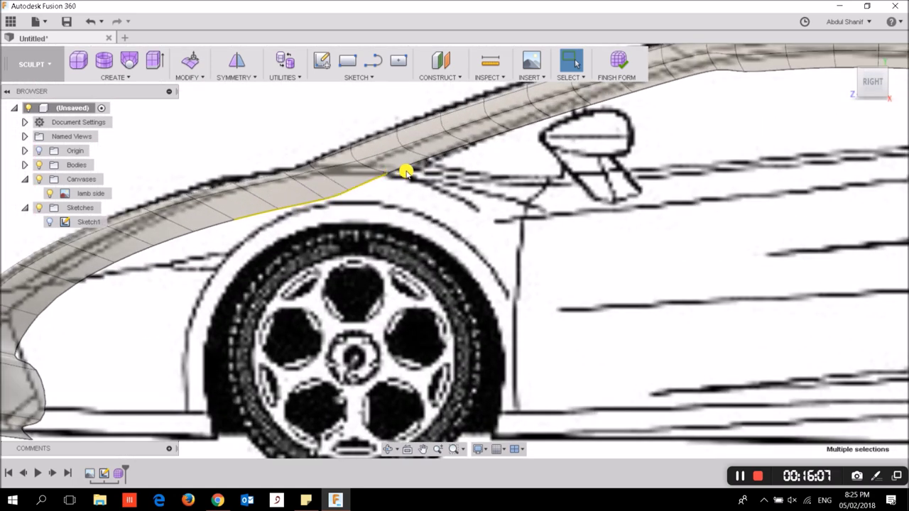
pyautogui.rightClick(211, 227)
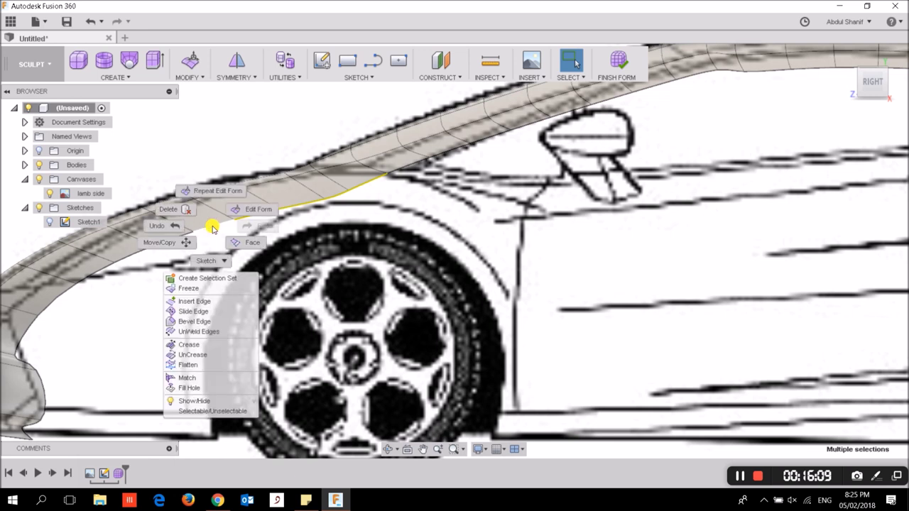
# Step: Raise the selected fender edges by 1 mm with Edit Form
pyautogui.click(254, 215)
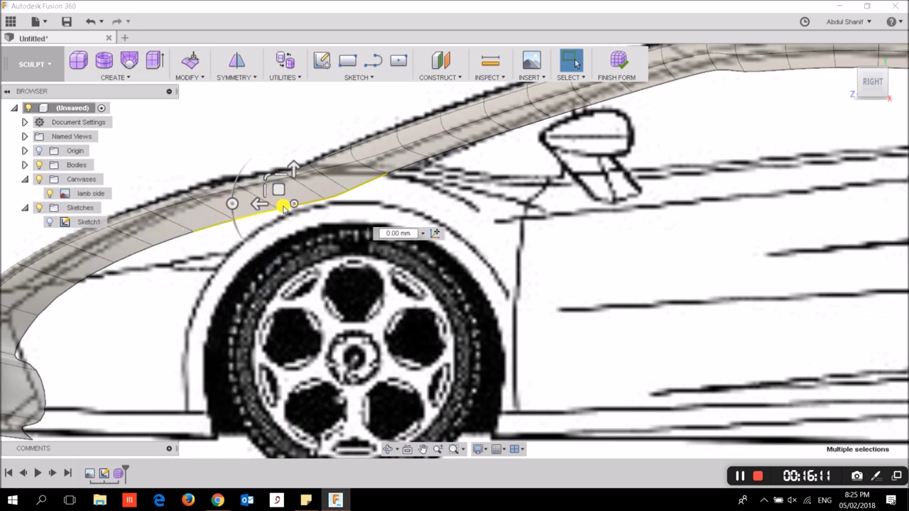
pyautogui.moveTo(293, 167); pyautogui.dragTo(293, 158)
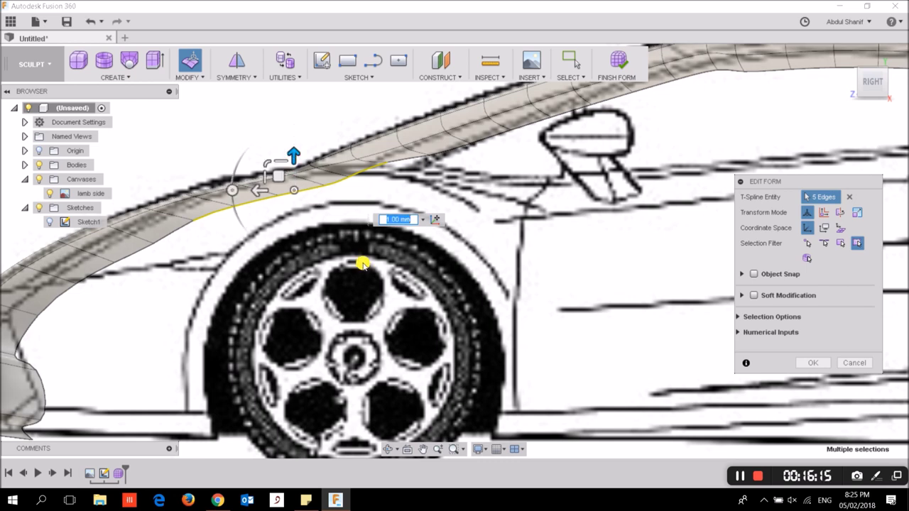
pyautogui.scroll(-2, 360, 263)
pyautogui.scroll(-1, 360, 262)
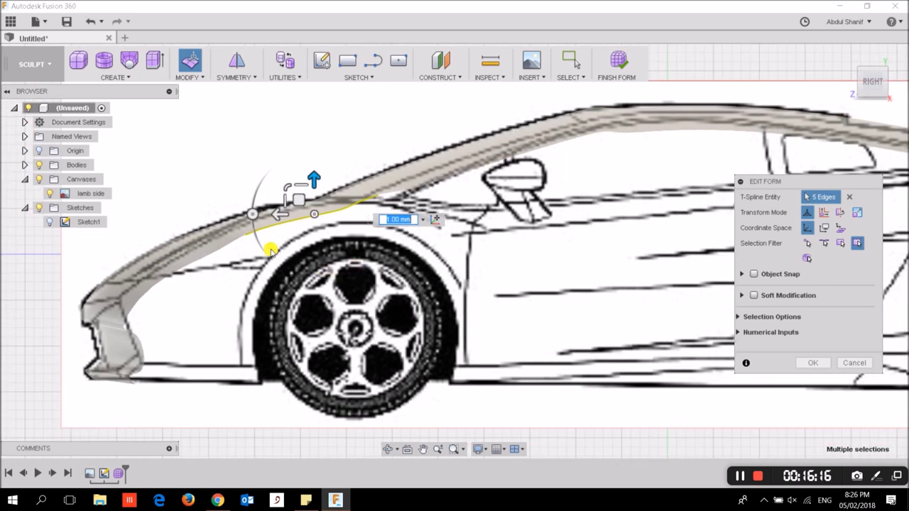
# Step: Select three edges near the nose and lift them 5 mm
pyautogui.click(229, 239)
pyautogui.keyDown('shift'); pyautogui.click(183, 264); pyautogui.keyUp('shift')
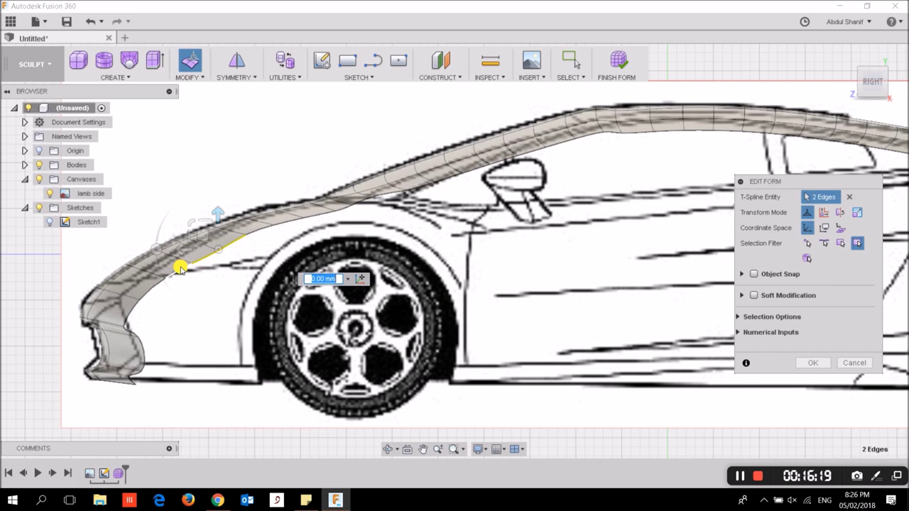
pyautogui.keyDown('shift'); pyautogui.click(187, 264); pyautogui.keyUp('shift')
pyautogui.moveTo(206, 221); pyautogui.dragTo(208, 213)
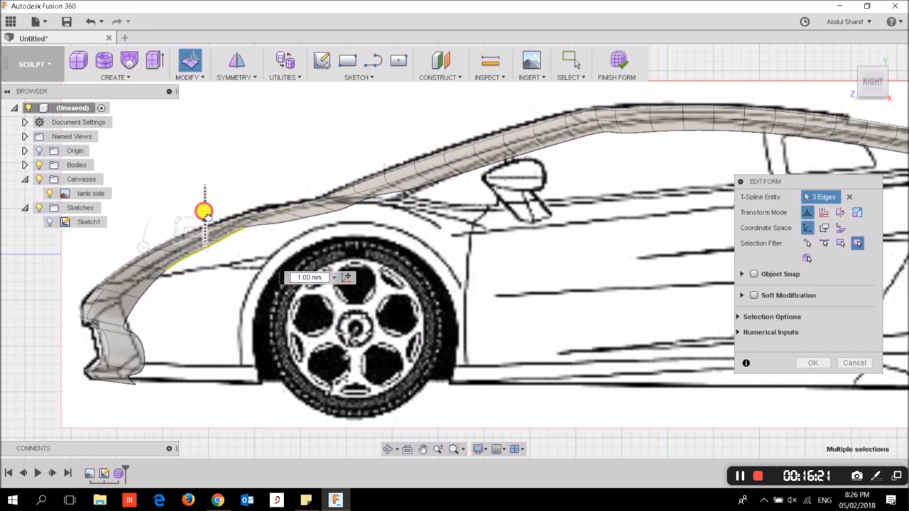
pyautogui.click(295, 275)
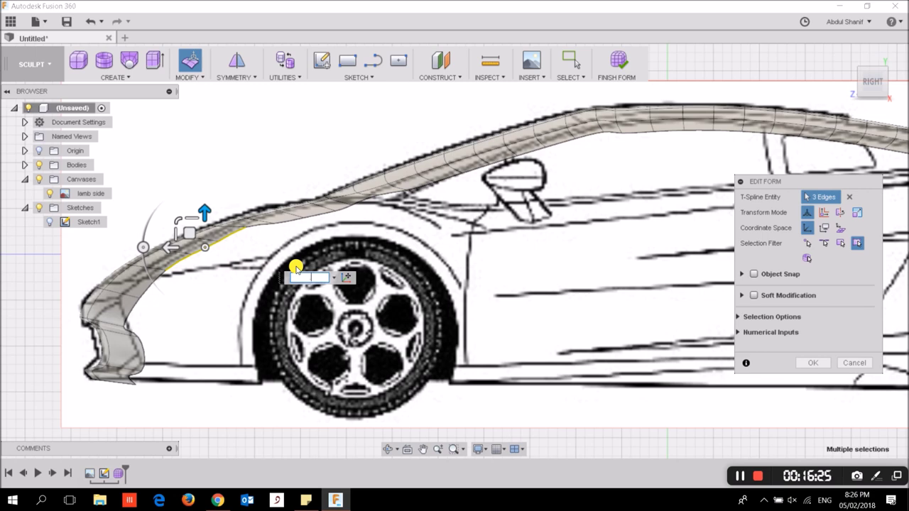
pyautogui.write('5')
pyautogui.press('Return')
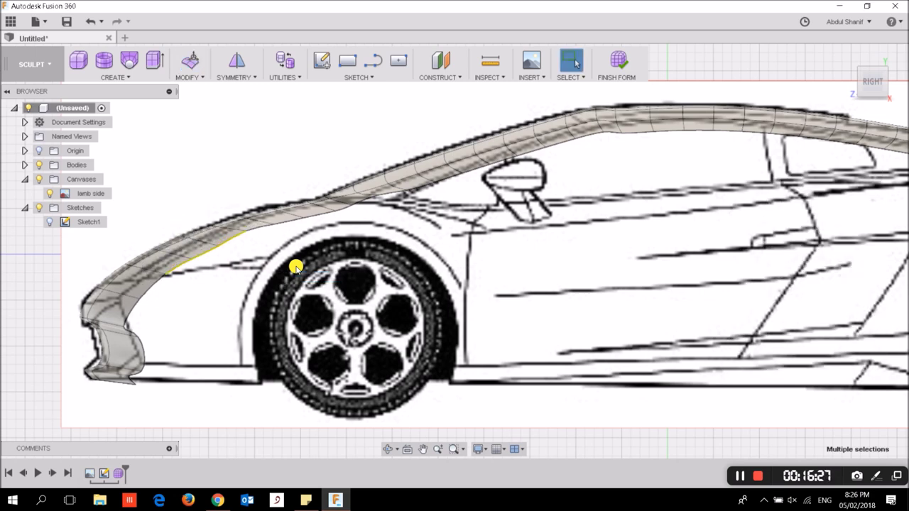
pyautogui.scroll(-3, 320, 233)
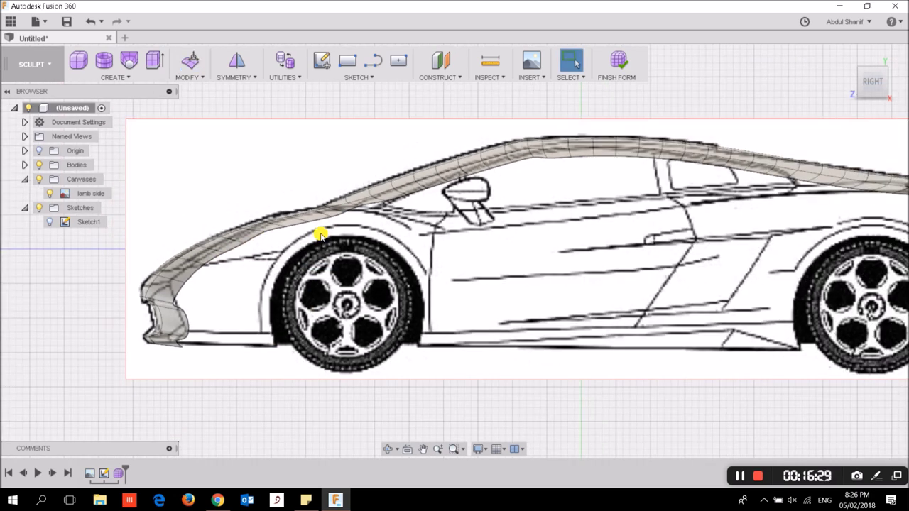
# Step: Move a front vertex above the wheel arch vertically to match the side outline
pyautogui.rightClick(270, 233)
pyautogui.click(300, 224)
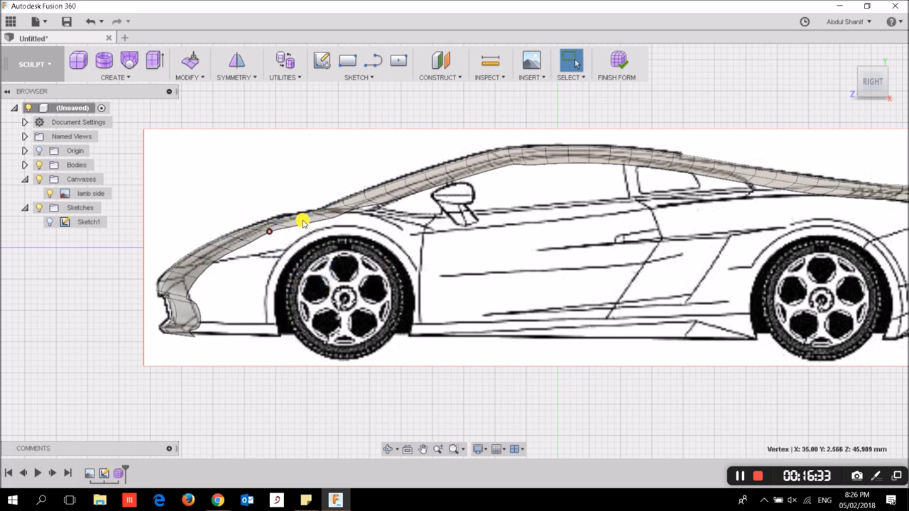
pyautogui.moveTo(270, 203); pyautogui.dragTo(264, 203)
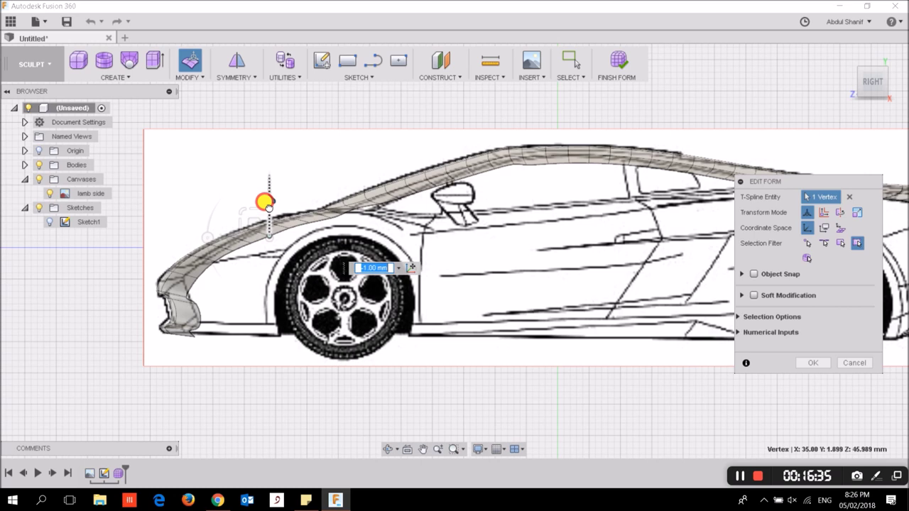
pyautogui.click(412, 350)
pyautogui.scroll(1, 328, 262)
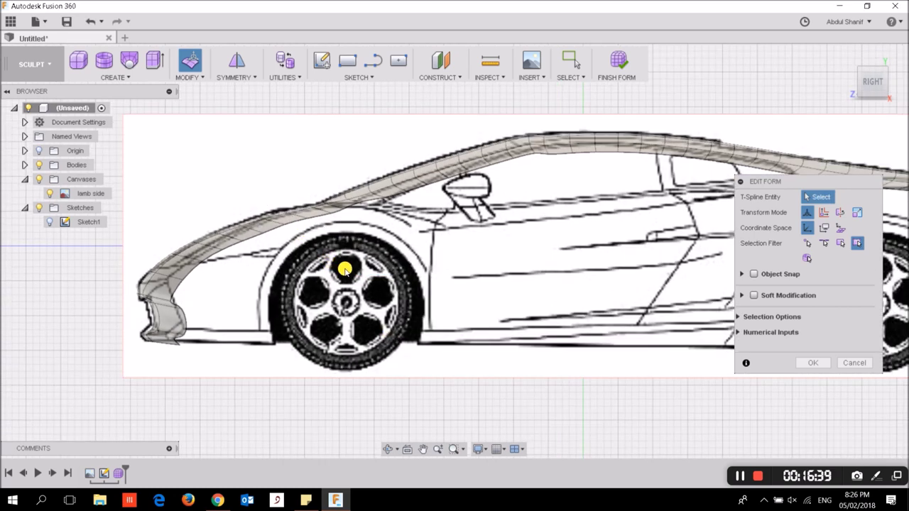
pyautogui.scroll(1, 341, 262)
pyautogui.scroll(1, 362, 253)
pyautogui.scroll(1, 376, 284)
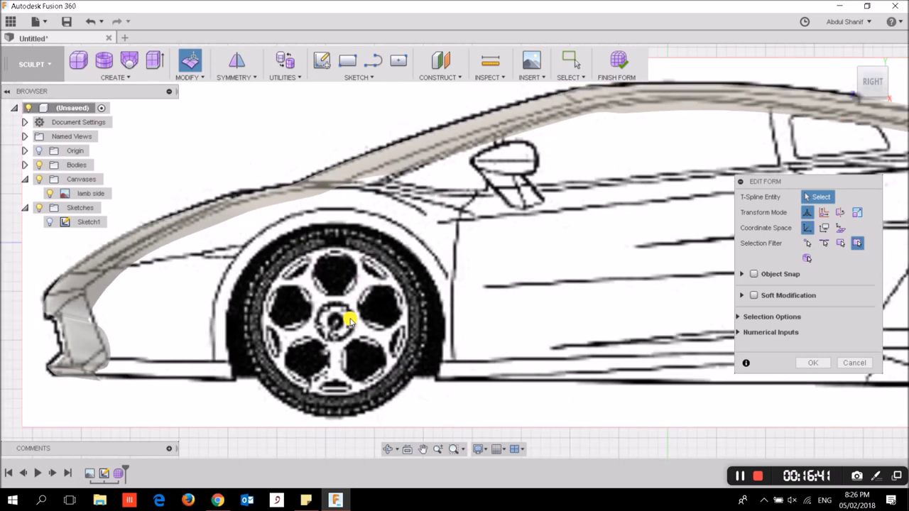
pyautogui.scroll(1, 350, 315)
pyautogui.scroll(1, 318, 316)
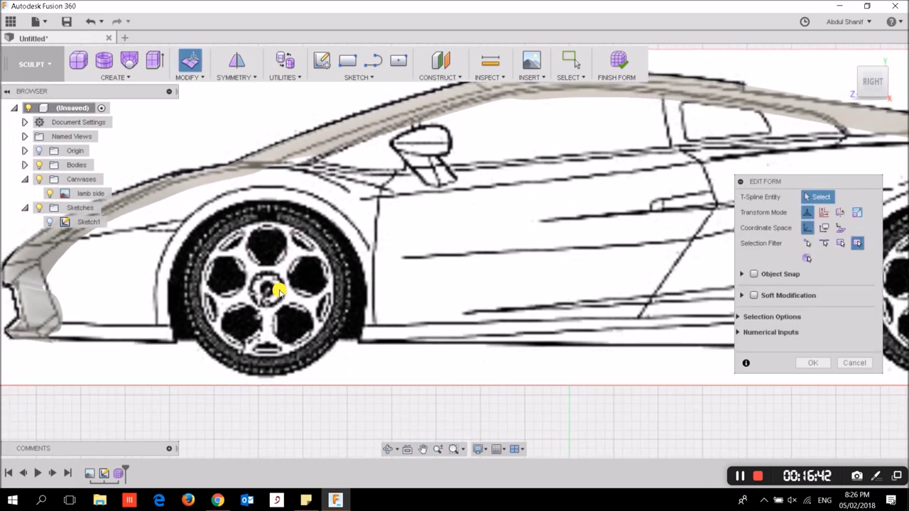
pyautogui.click(121, 77)
# Step: Start a cylinder centred on the front wheel hub, radius stretched to about 24 mm
pyautogui.click(111, 119)
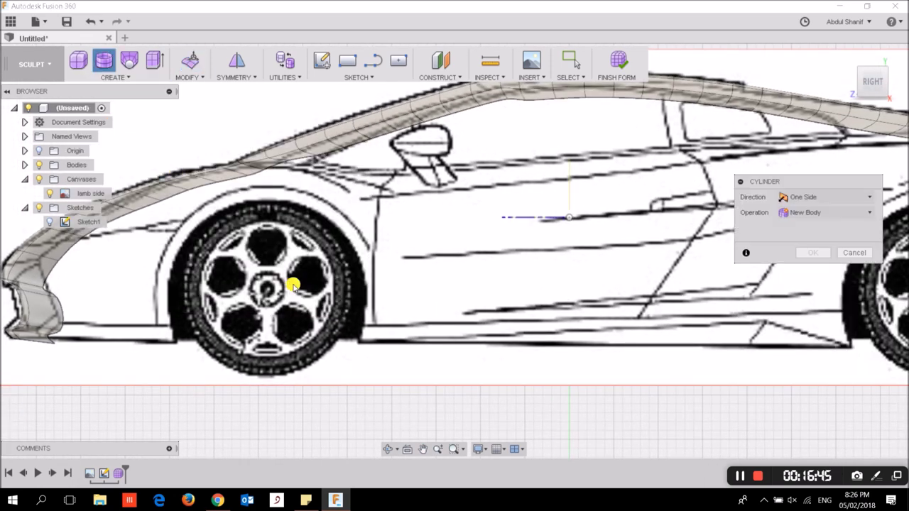
pyautogui.scroll(-2, 664, 231)
pyautogui.scroll(-1, 670, 223)
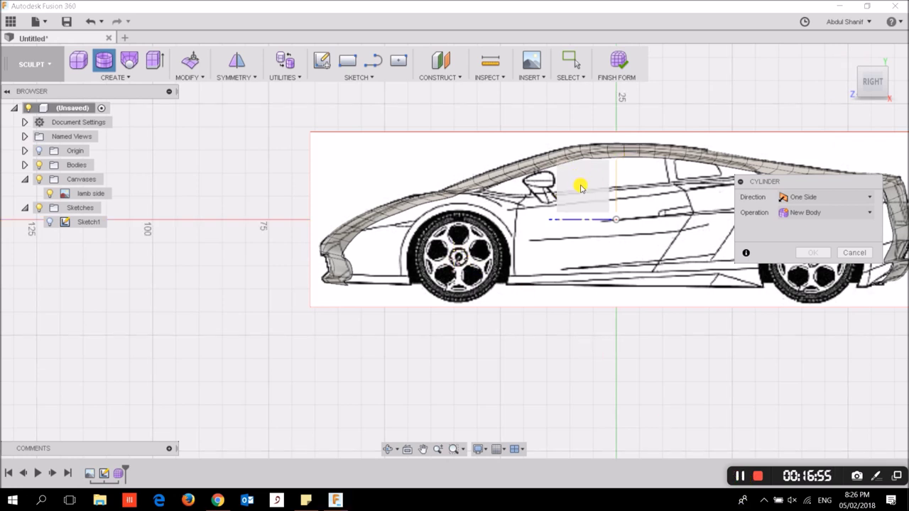
pyautogui.scroll(3, 451, 273)
pyautogui.scroll(2, 458, 259)
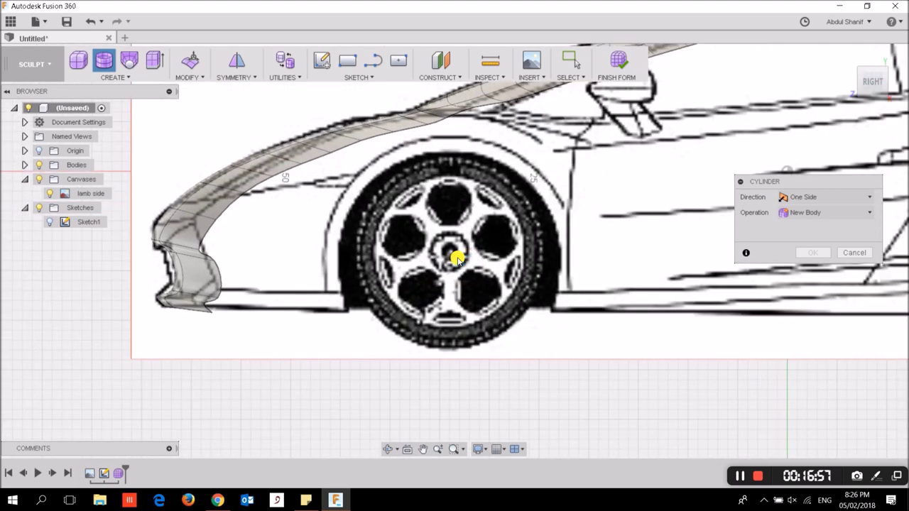
pyautogui.scroll(2, 451, 253)
pyautogui.scroll(2, 450, 255)
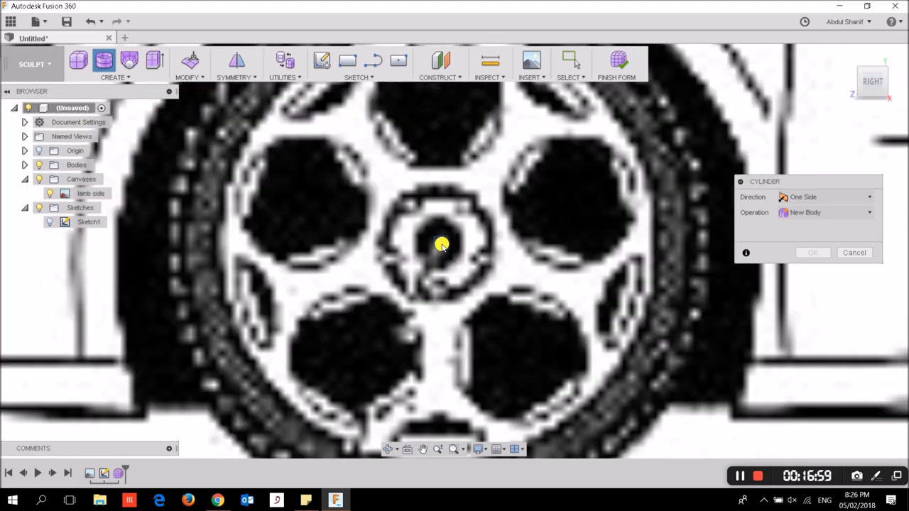
pyautogui.scroll(2, 441, 244)
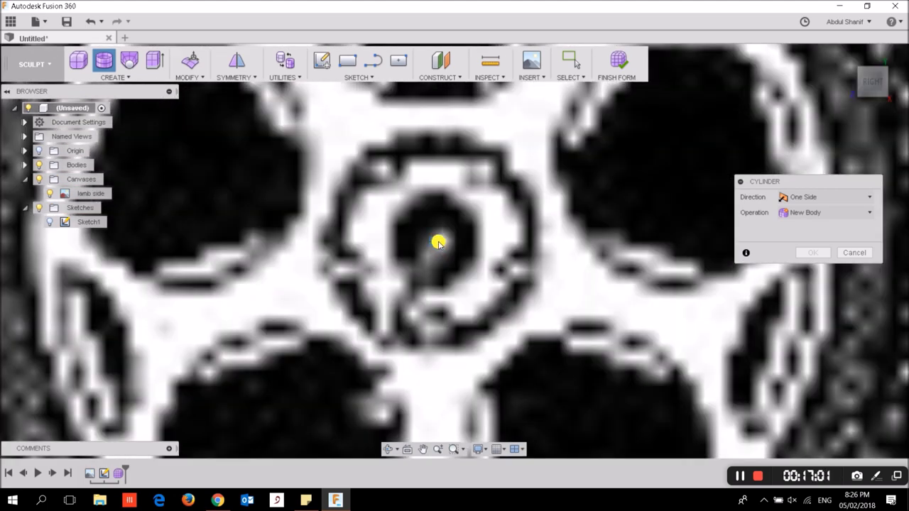
pyautogui.scroll(1, 438, 242)
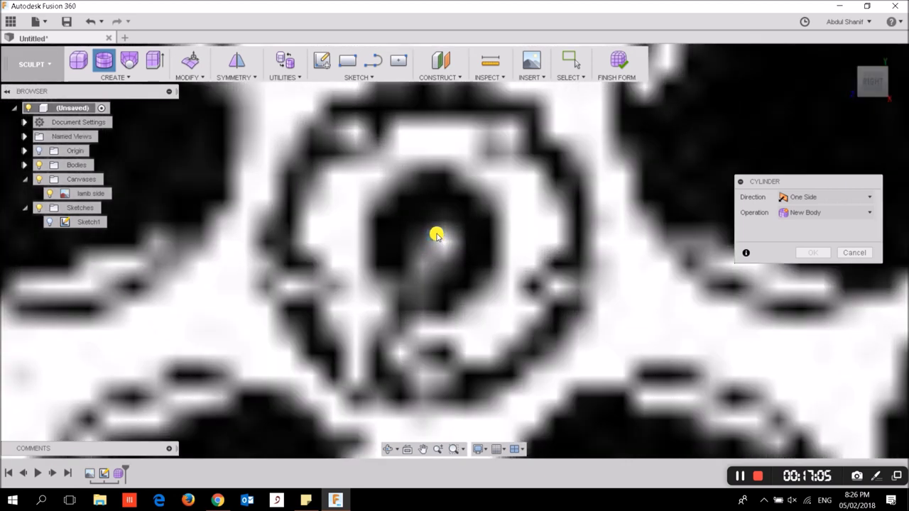
pyautogui.click(437, 237)
pyautogui.scroll(-3, 441, 238)
pyautogui.scroll(-2, 443, 239)
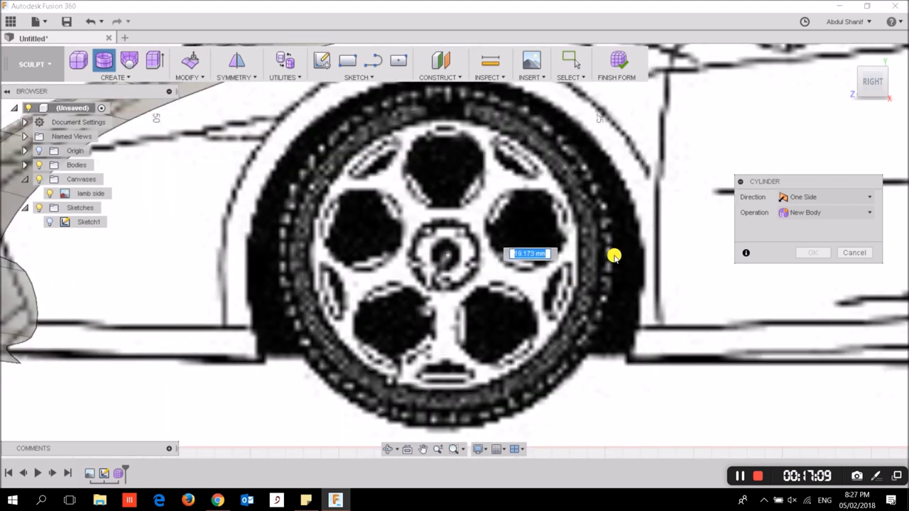
pyautogui.scroll(-2, 641, 251)
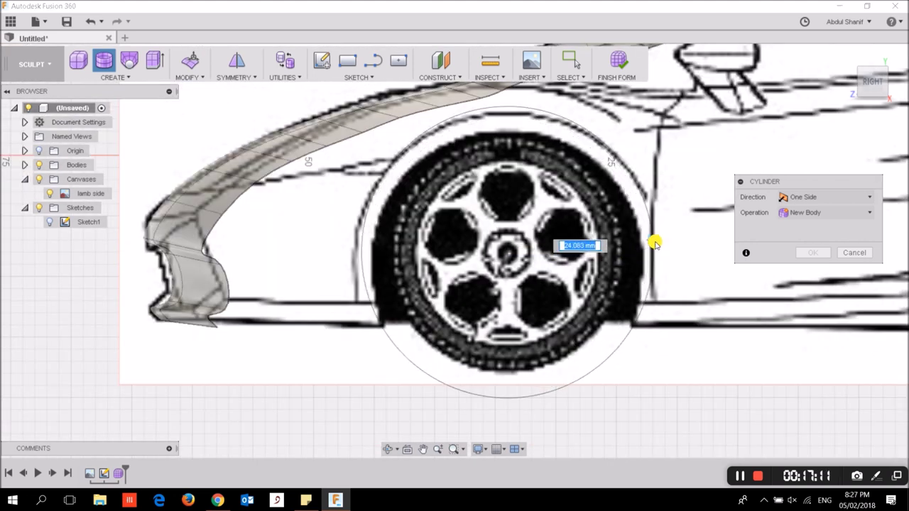
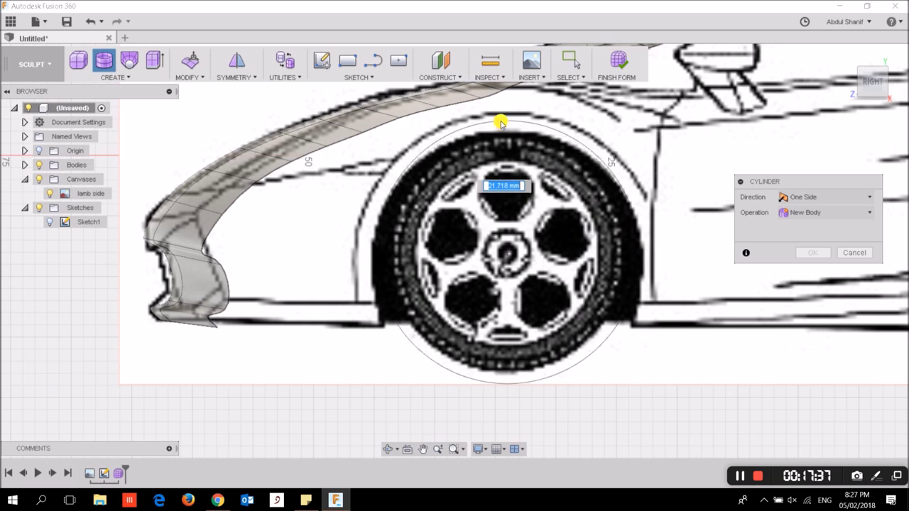
# Step: Lock the diameter at 21.5 mm, then cancel the unfinished front wheel cylinder
pyautogui.write('2')
pyautogui.write('1')
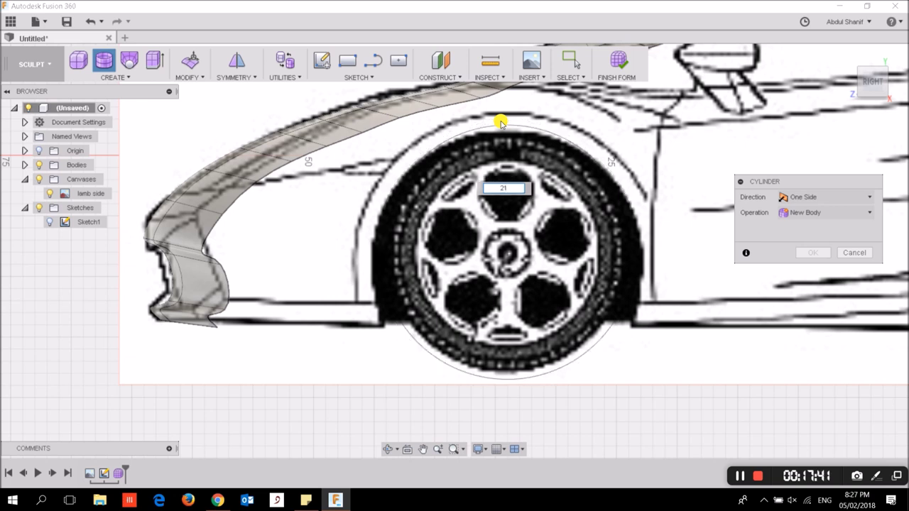
pyautogui.write('2')
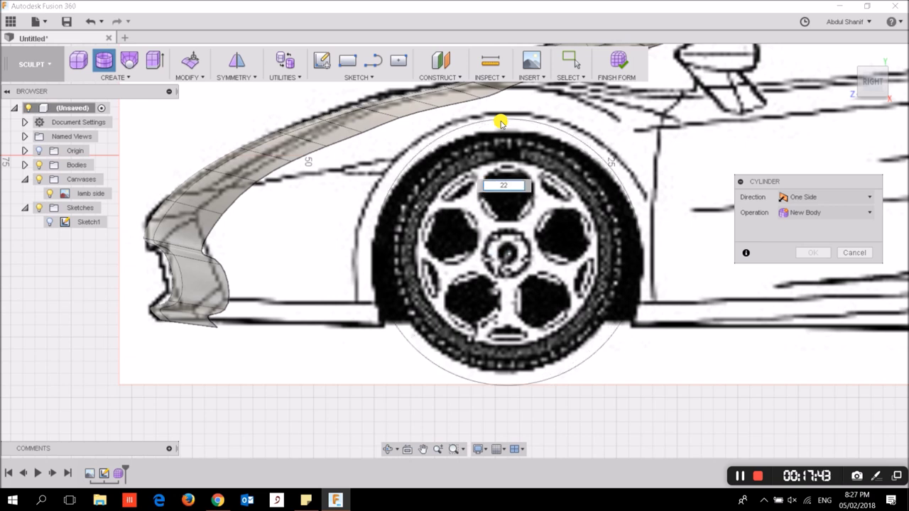
pyautogui.write('1.5')
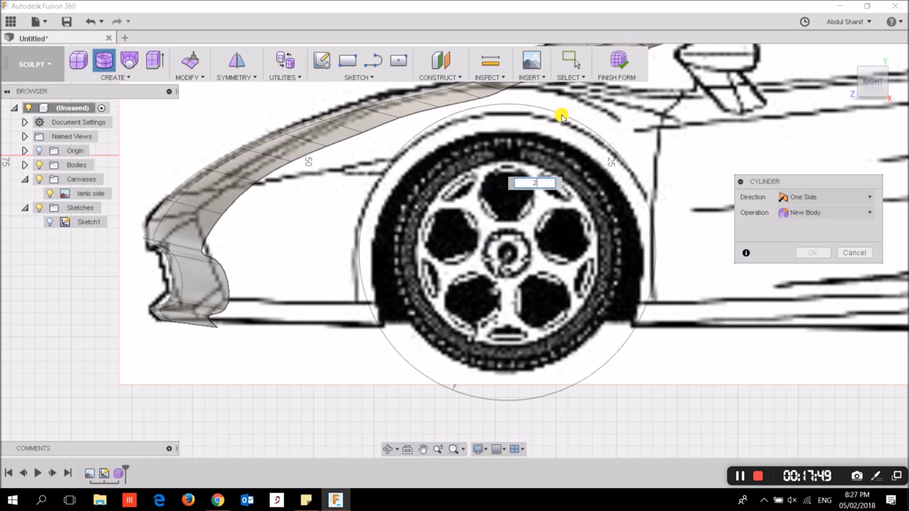
pyautogui.write('.5')
pyautogui.press('Tab')
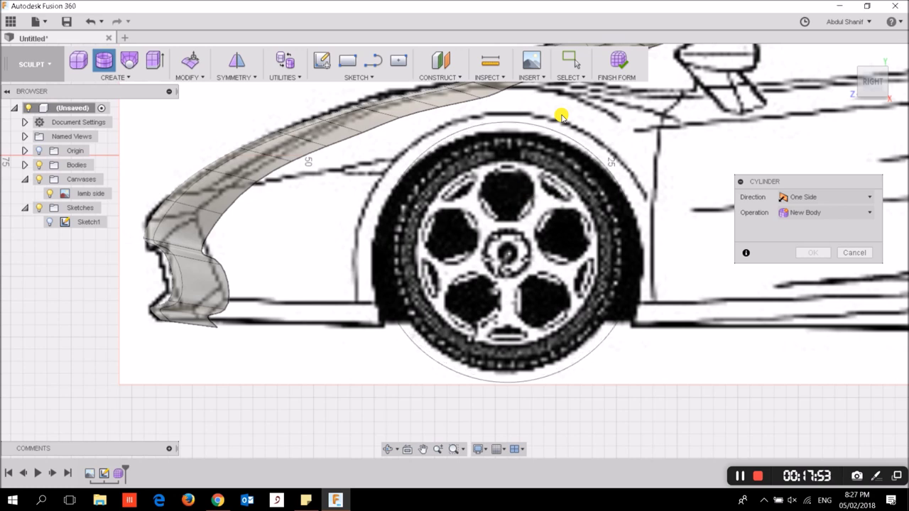
pyautogui.press('Escape')
# Step: Show the whole car body from Home, then return to the right side view
pyautogui.scroll(-2, 559, 372)
pyautogui.scroll(-1, 560, 372)
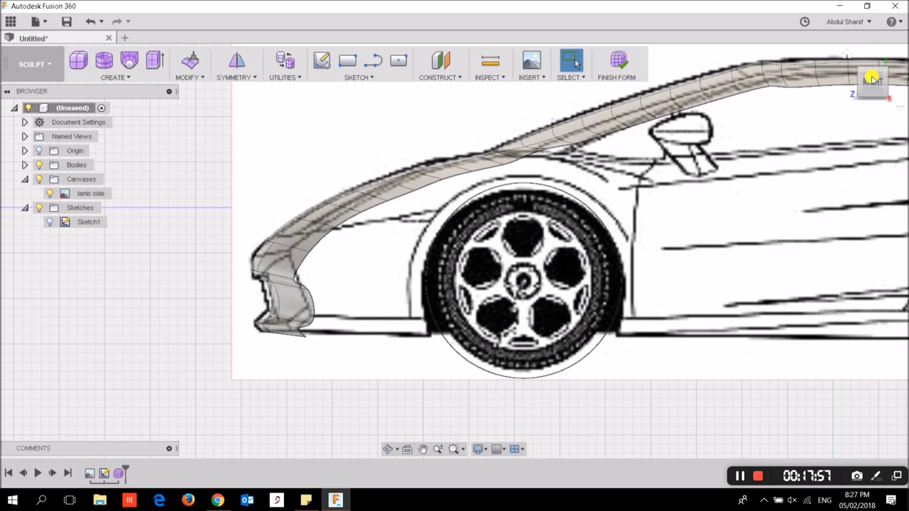
pyautogui.click(846, 54)
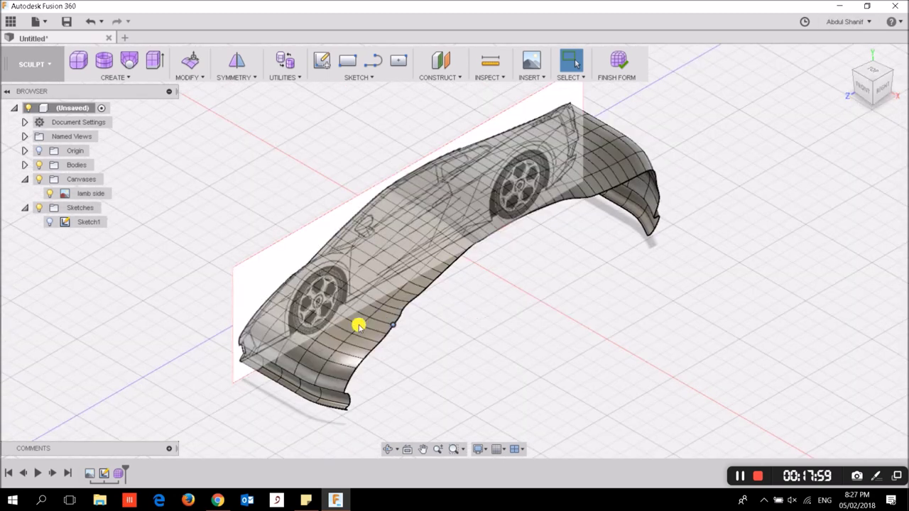
pyautogui.scroll(1, 357, 320)
pyautogui.scroll(2, 377, 314)
pyautogui.click(882, 91)
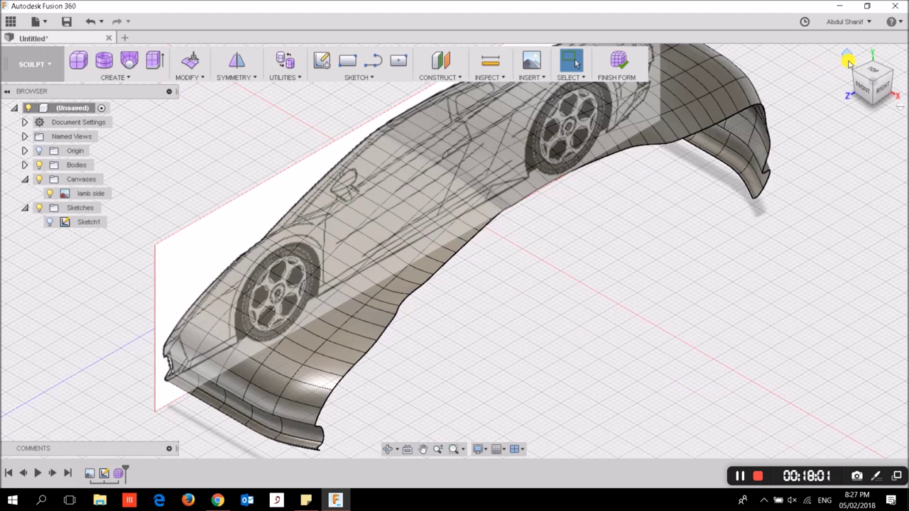
pyautogui.click(880, 87)
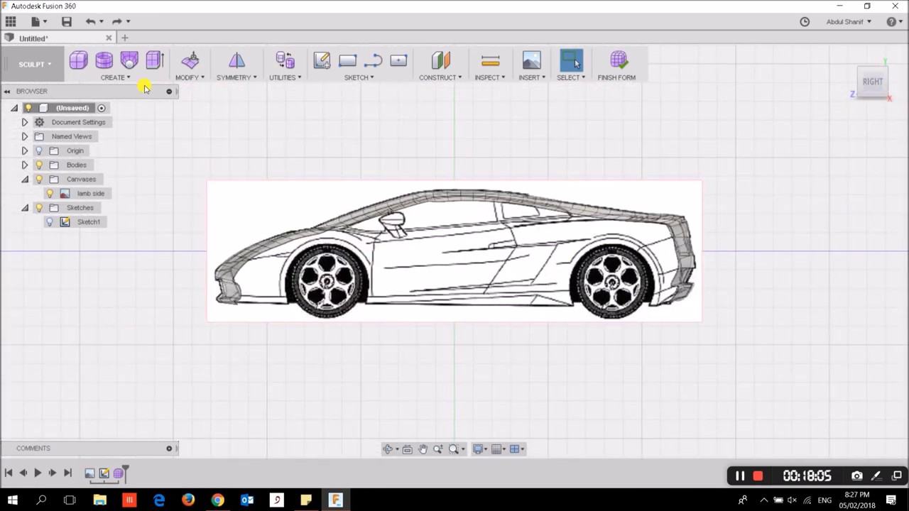
# Step: Start a T-spline cylinder on the side plane, centred on the front wheel hub
pyautogui.click(113, 78)
pyautogui.click(118, 125)
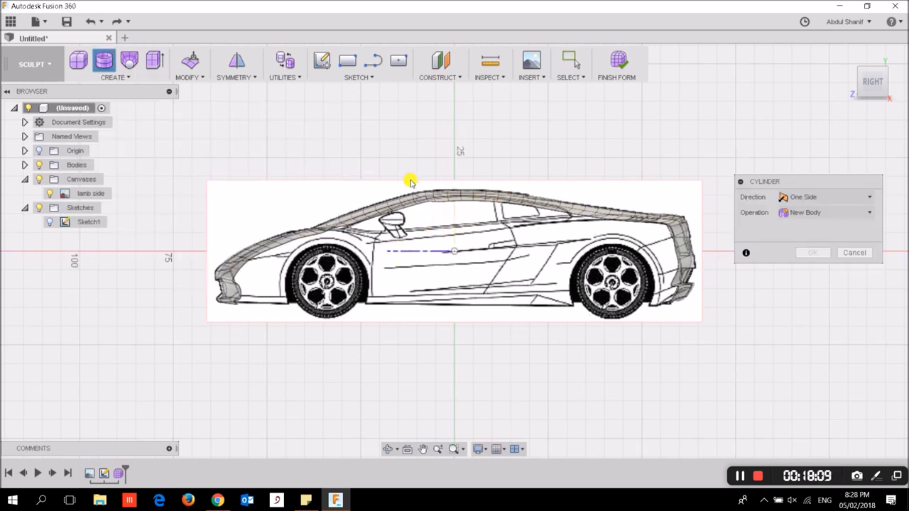
pyautogui.click(420, 213)
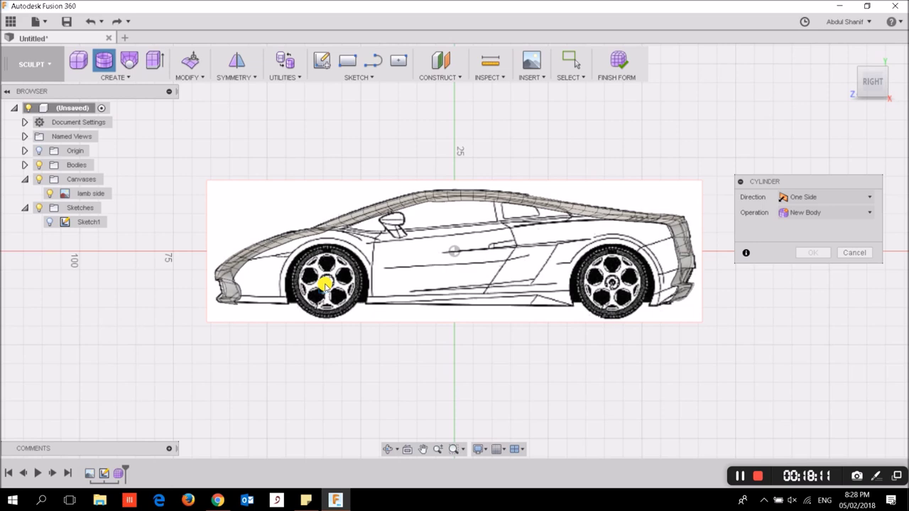
pyautogui.scroll(3, 323, 284)
pyautogui.scroll(3, 325, 280)
pyautogui.scroll(3, 326, 278)
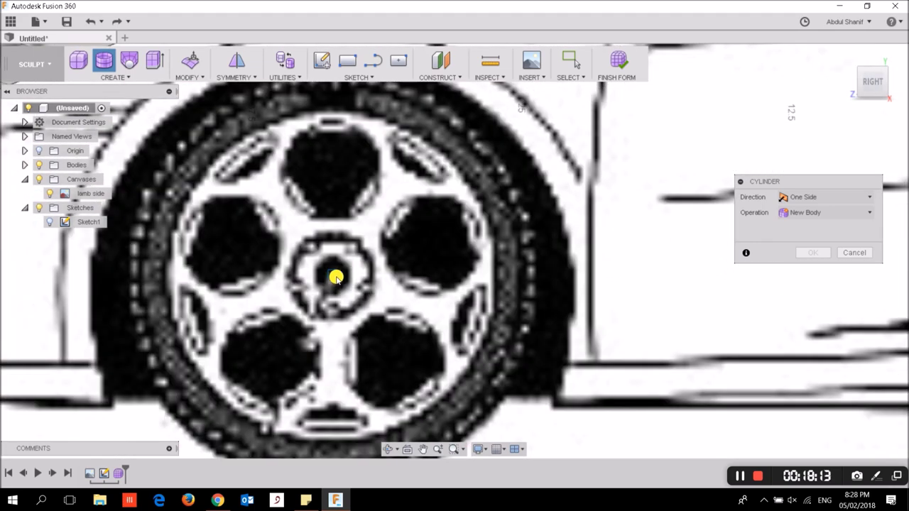
pyautogui.scroll(3, 330, 278)
pyautogui.scroll(3, 333, 276)
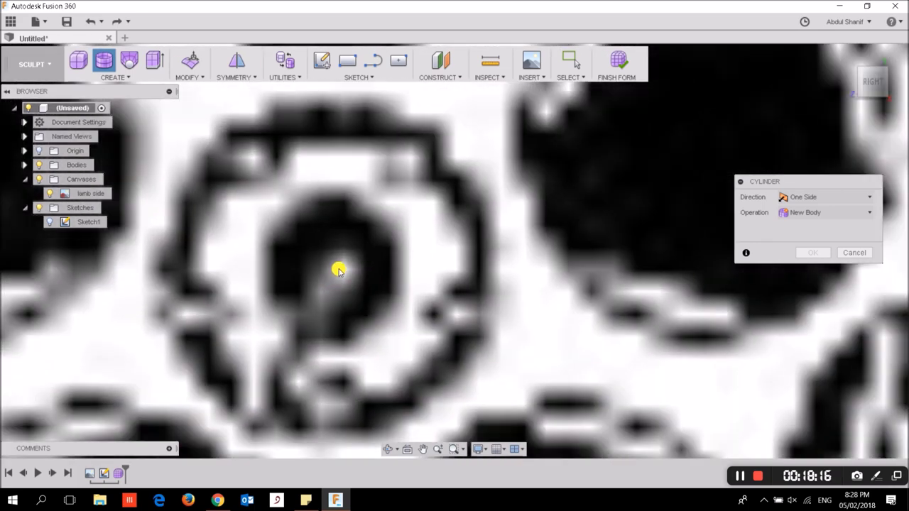
pyautogui.click(338, 271)
pyautogui.scroll(-3, 338, 267)
pyautogui.scroll(-3, 383, 304)
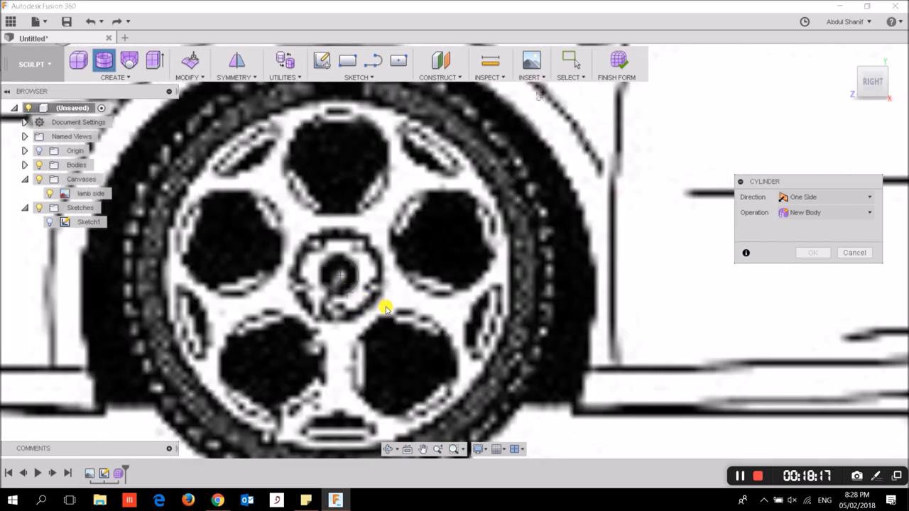
pyautogui.scroll(-2, 426, 348)
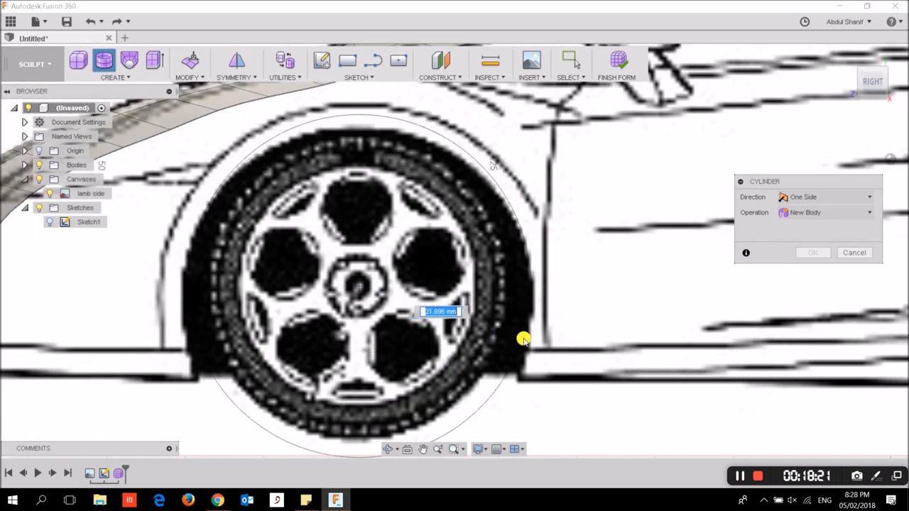
# Step: Set the cylinder diameter to 21.5 mm and check it from Home and Front views
pyautogui.write('21.5')
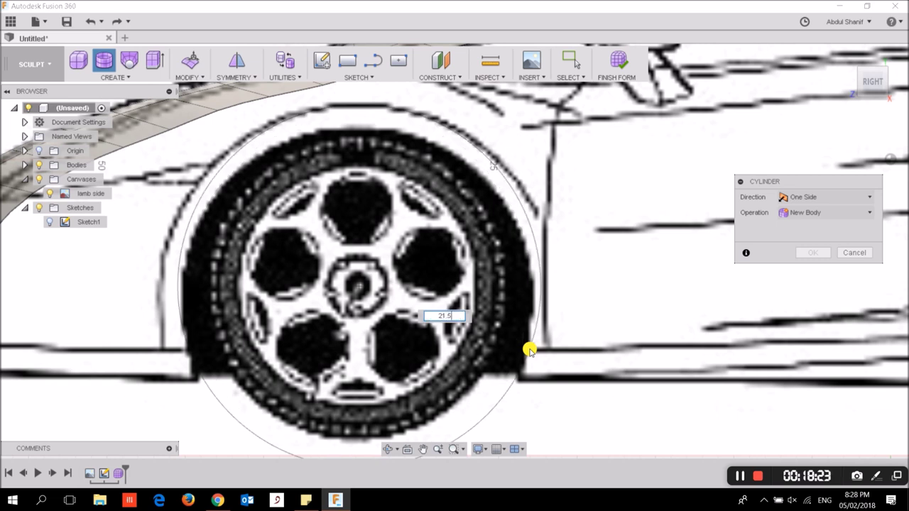
pyautogui.press('Return')
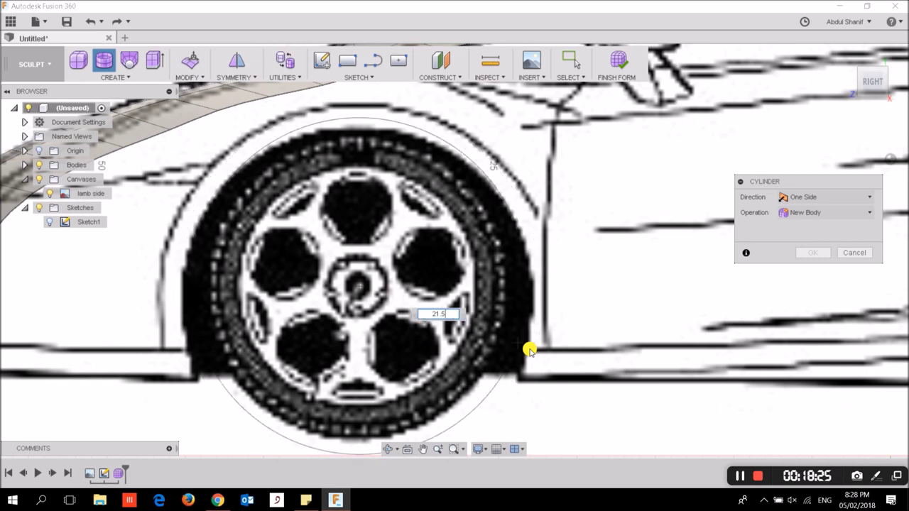
pyautogui.press('Tab')
pyautogui.press('Return')
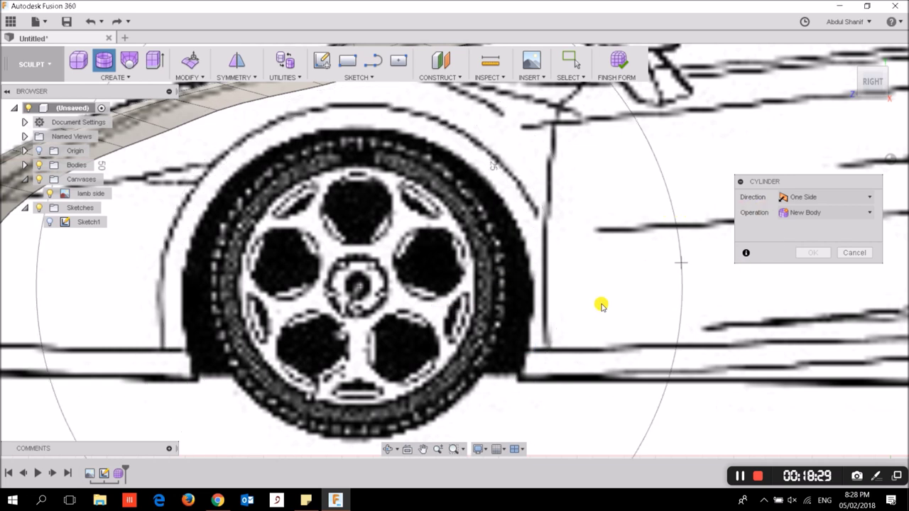
pyautogui.click(568, 319)
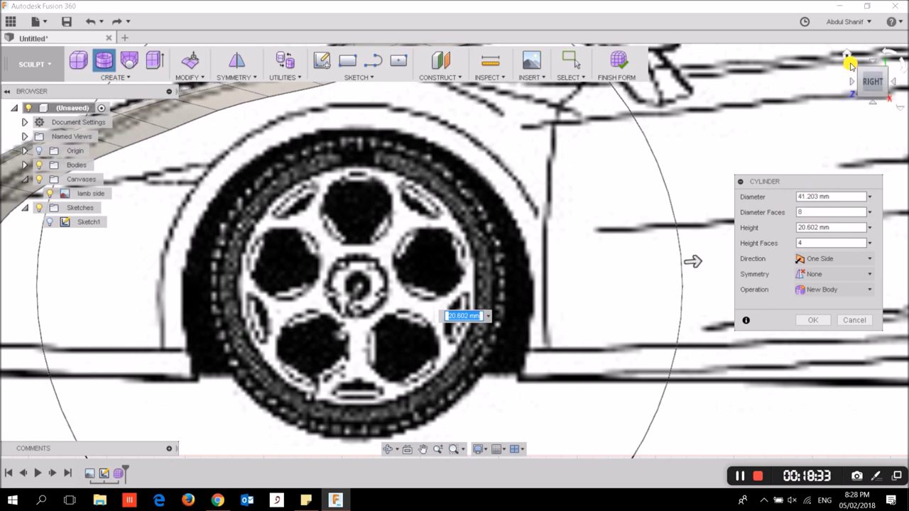
pyautogui.click(847, 56)
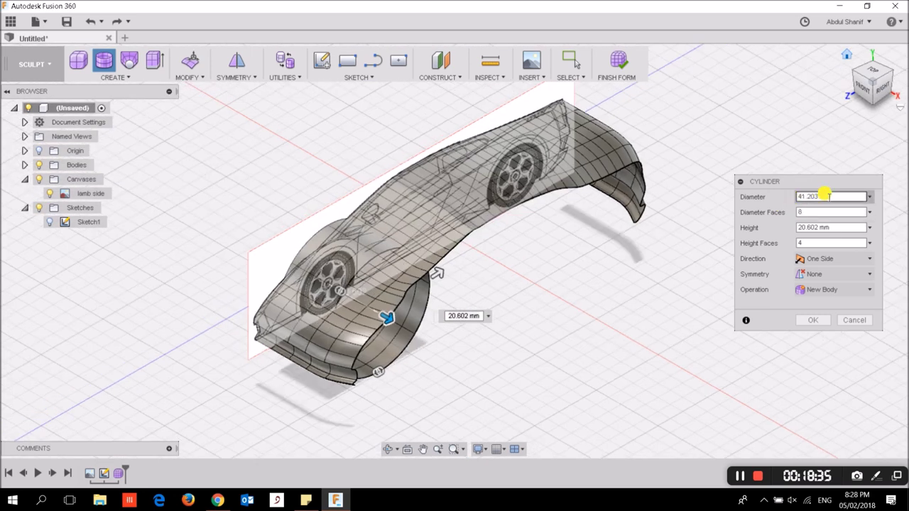
pyautogui.moveTo(813, 194); pyautogui.dragTo(761, 196)
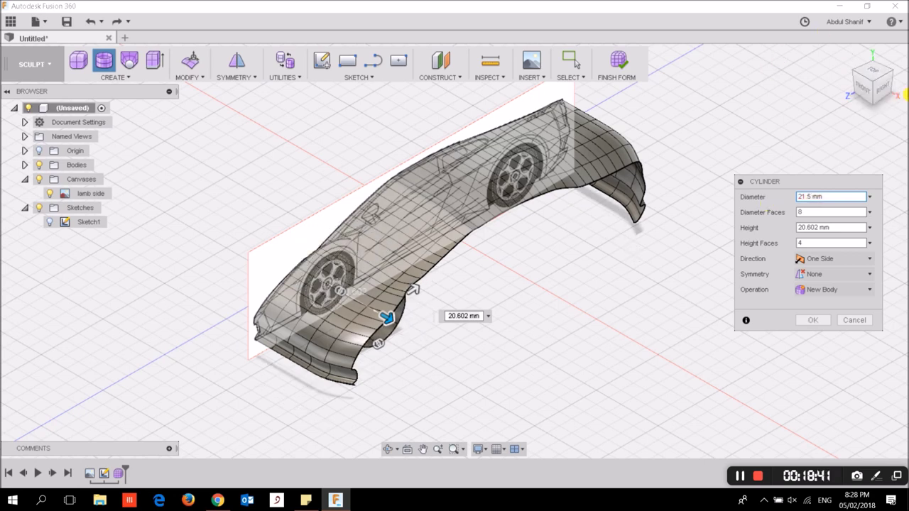
pyautogui.click(860, 85)
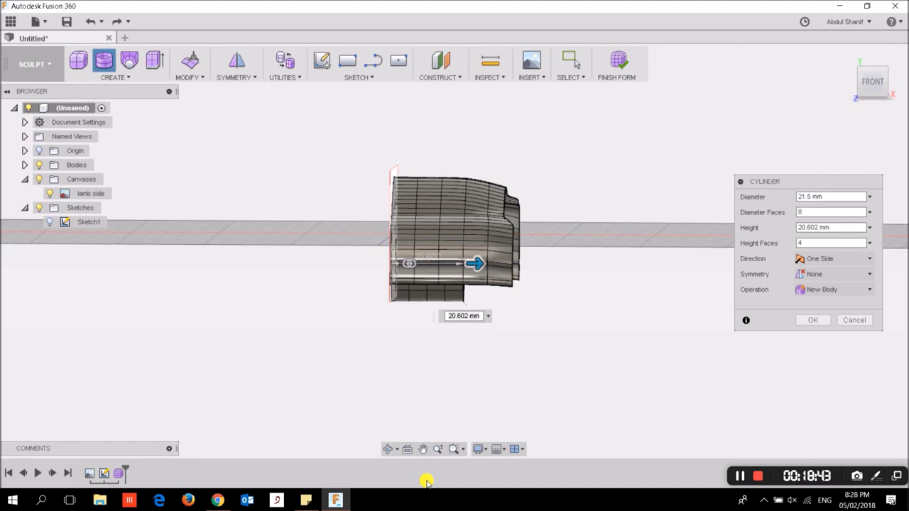
# Step: Give the front wheel cylinder a 38 mm height with 6 height faces and confirm it
pyautogui.moveTo(501, 262); pyautogui.dragTo(544, 263)
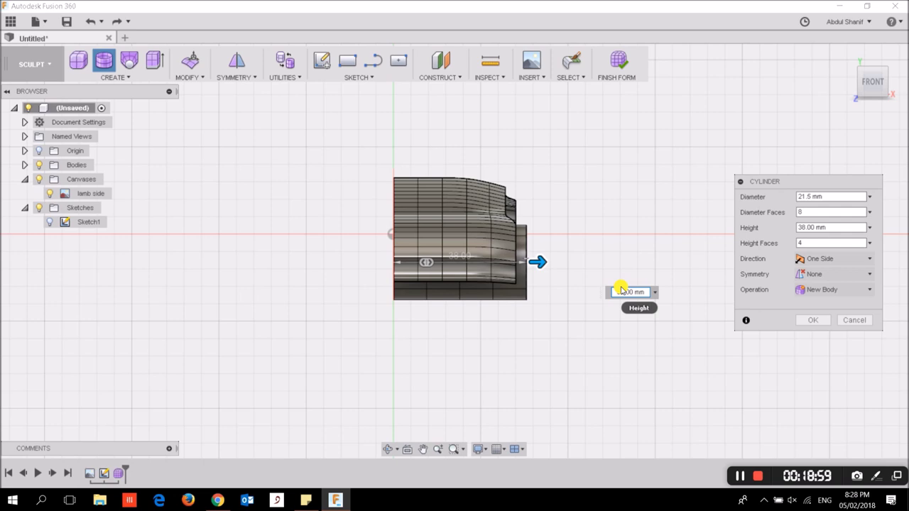
pyautogui.scroll(-1, 621, 290)
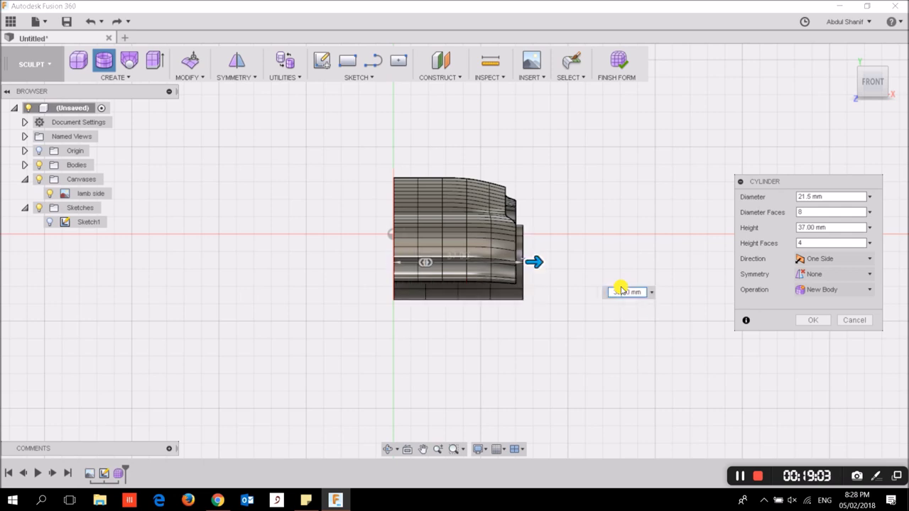
pyautogui.scroll(1, 621, 290)
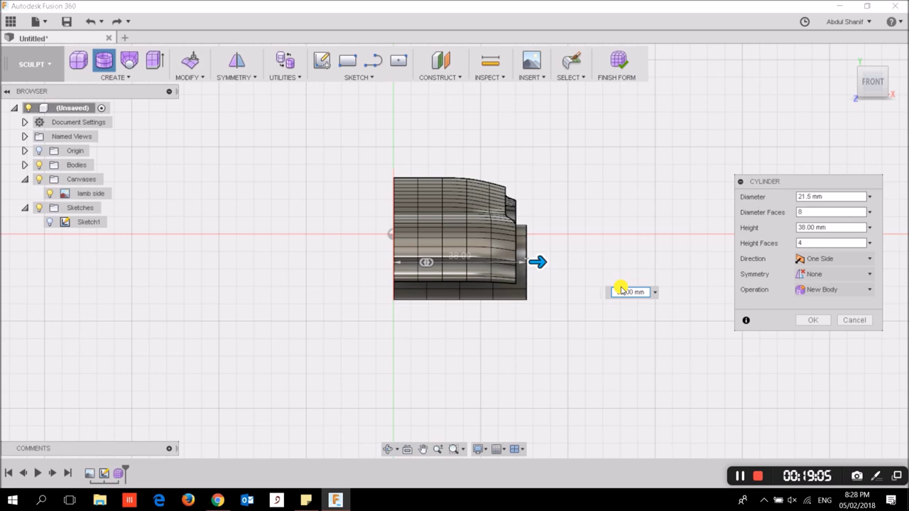
pyautogui.click(800, 241)
pyautogui.write('6')
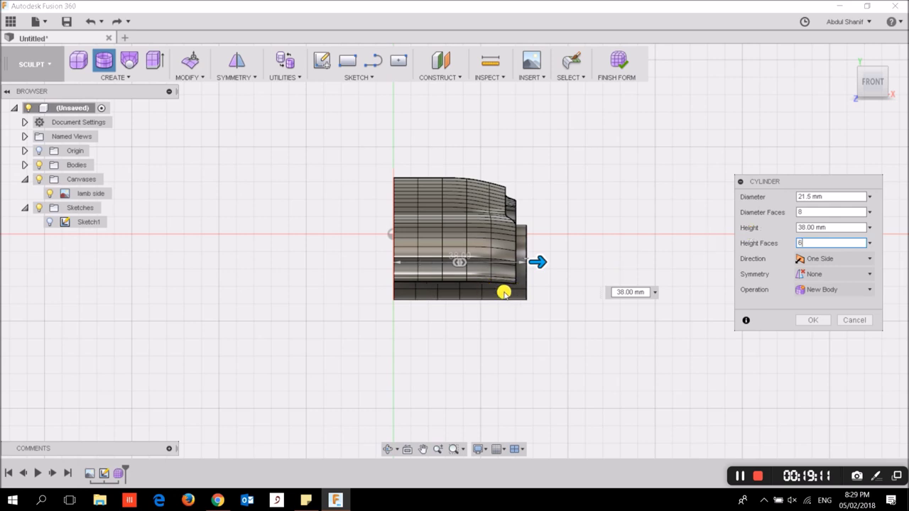
pyautogui.click(803, 244)
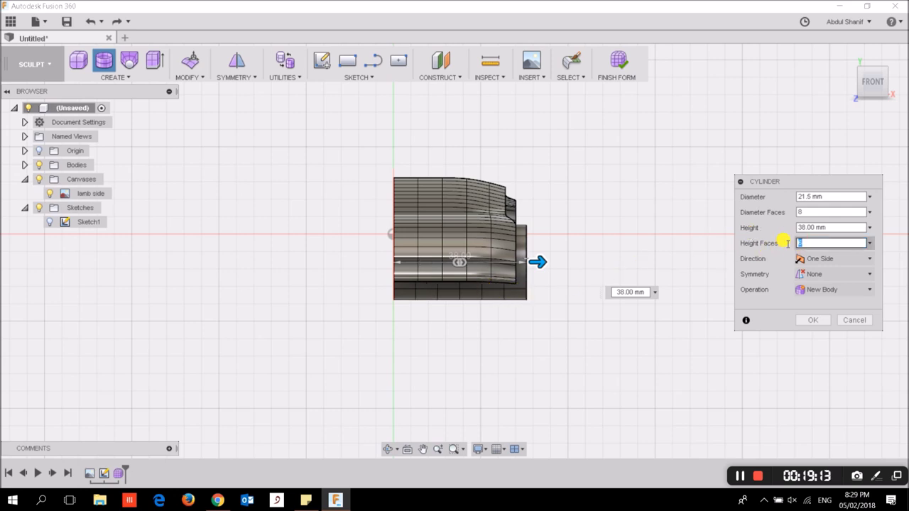
pyautogui.write('7')
pyautogui.click(793, 243)
pyautogui.write('3')
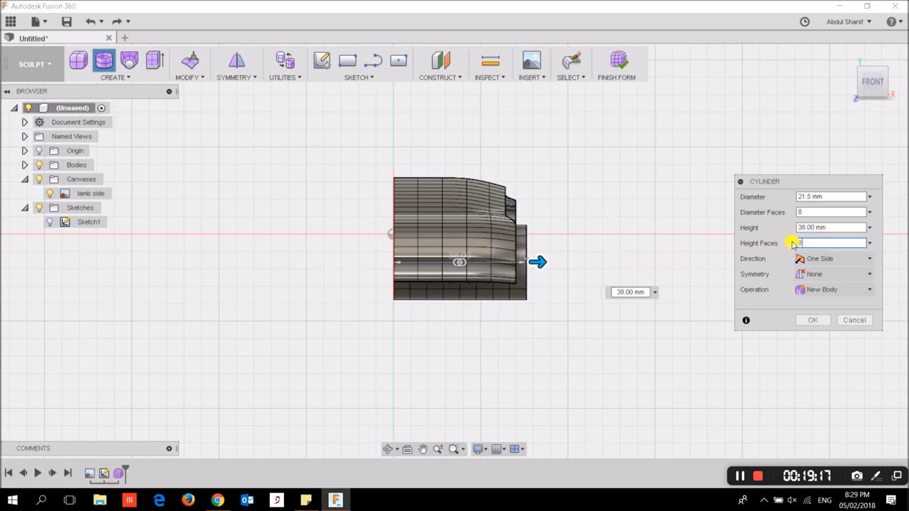
pyautogui.write('8')
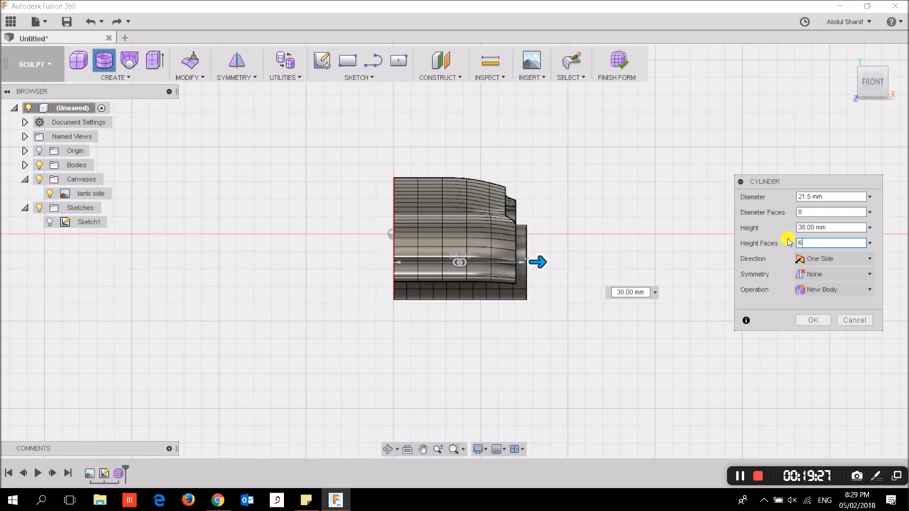
pyautogui.click(813, 320)
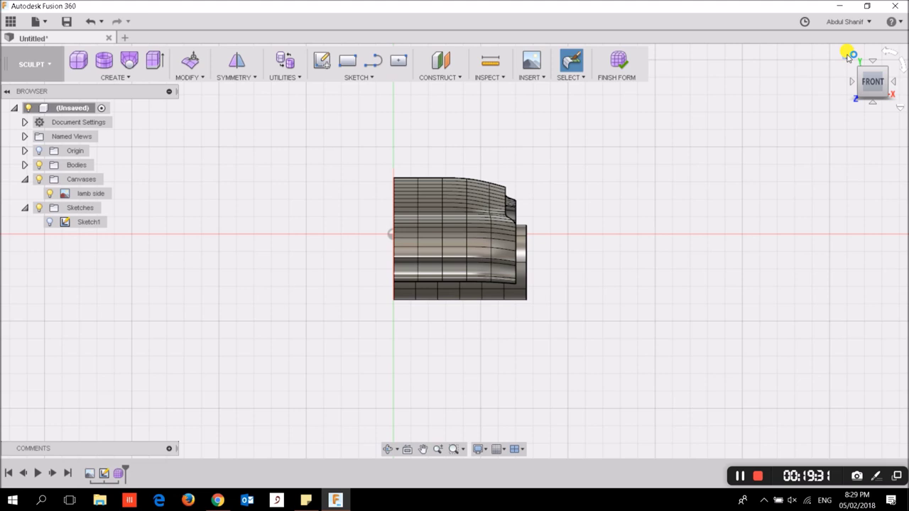
# Step: Select the front wheel-arch cylinder for Move/Copy with Create Copy enabled, in side view
pyautogui.click(847, 56)
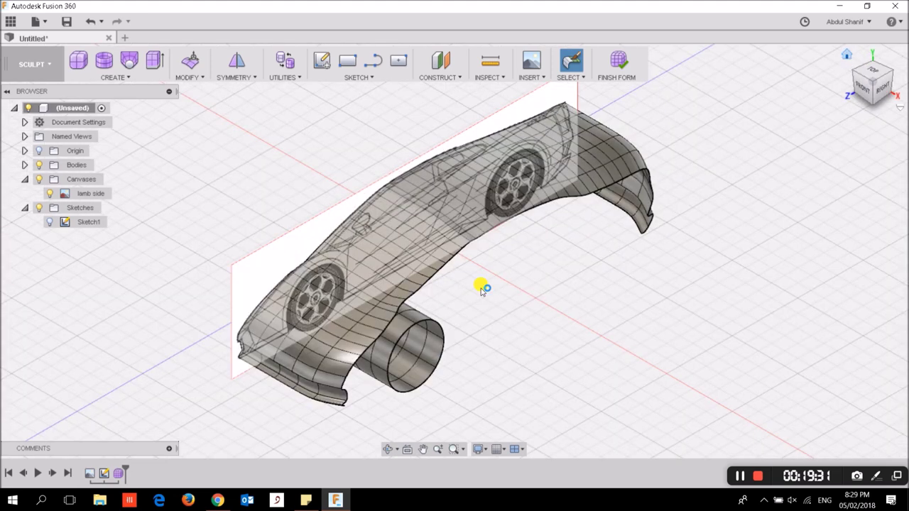
pyautogui.click(868, 92)
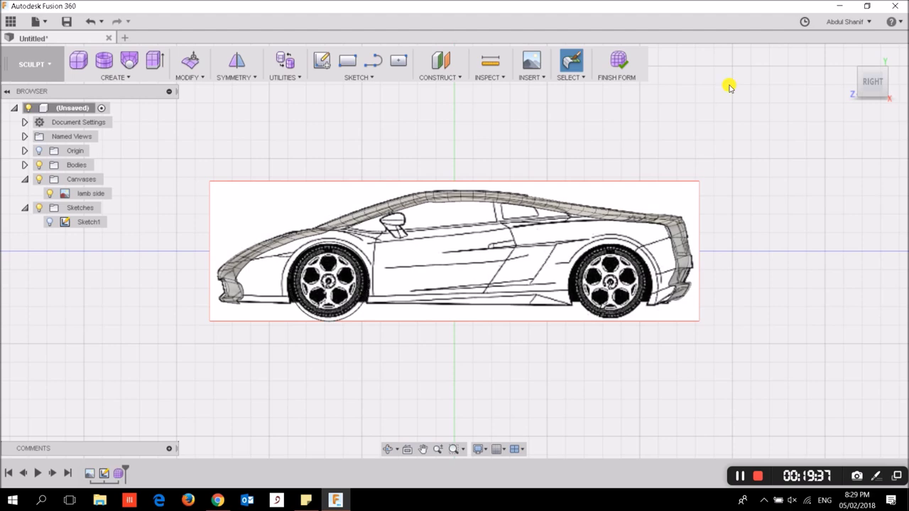
pyautogui.moveTo(872, 81)
pyautogui.click(861, 71)
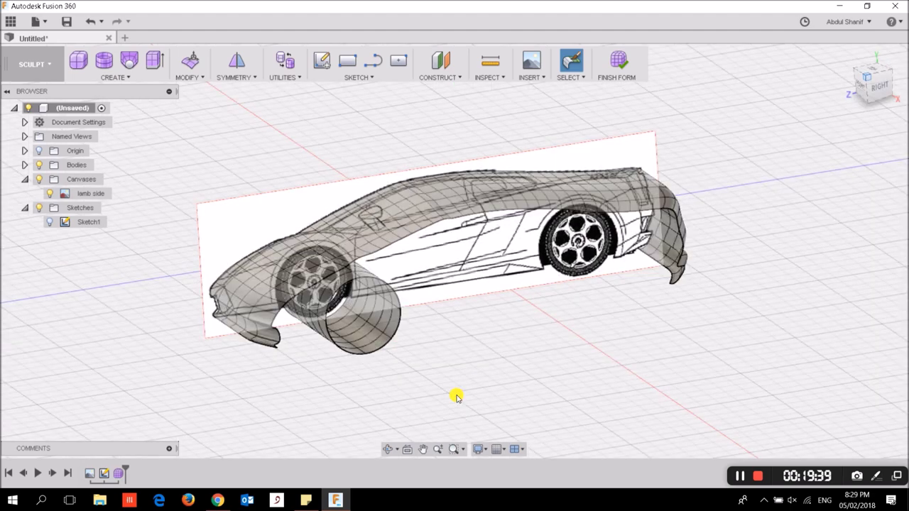
pyautogui.click(421, 370)
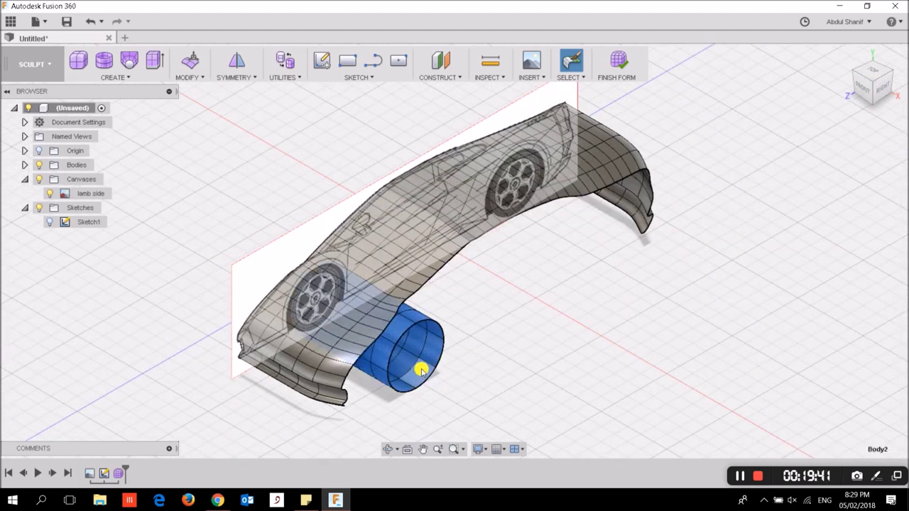
pyautogui.rightClick(432, 359)
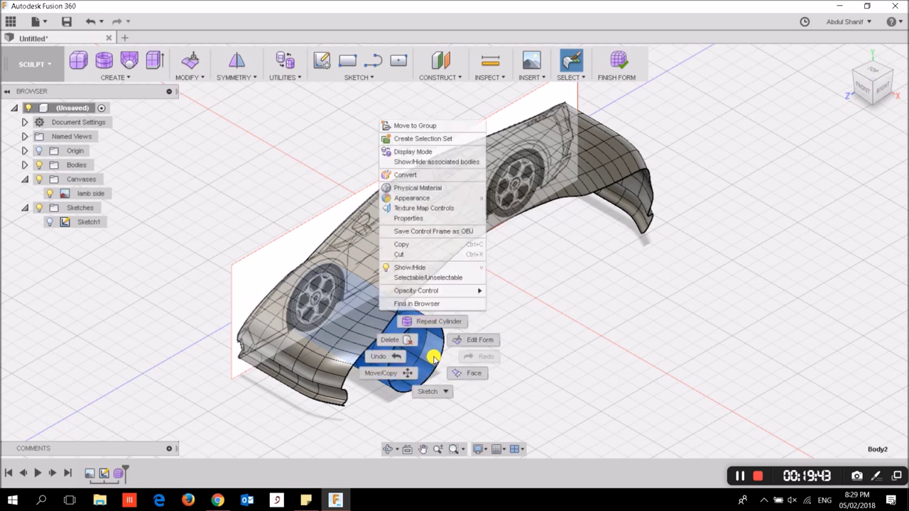
pyautogui.click(399, 373)
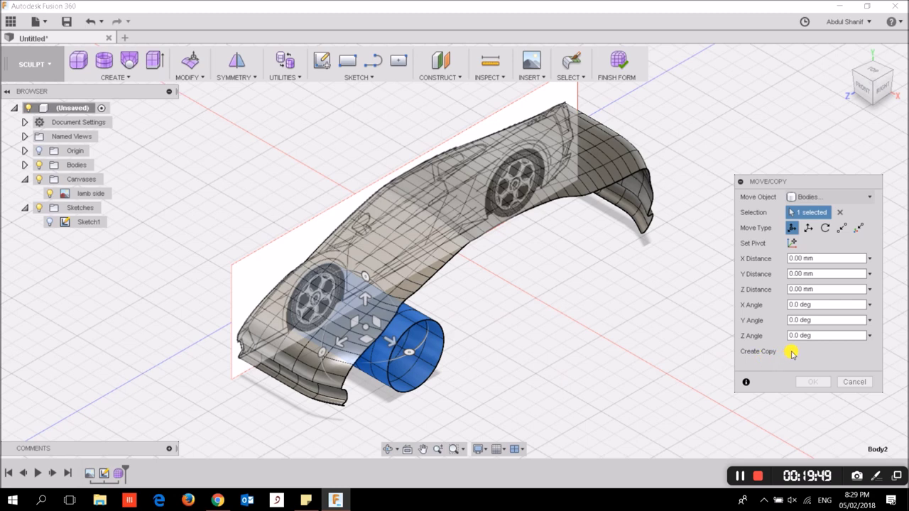
pyautogui.click(880, 87)
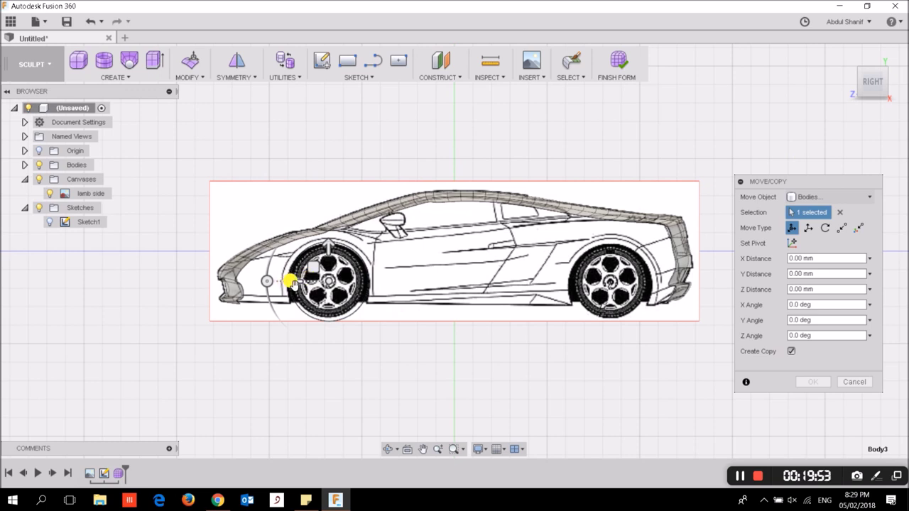
pyautogui.click(792, 351)
# Step: Slide the copy -76 mm along Z onto the rear wheel and confirm
pyautogui.moveTo(293, 280)
pyautogui.mouseDown()
pyautogui.moveTo(324, 269)
pyautogui.moveTo(580, 265)
pyautogui.moveTo(574, 260)
pyautogui.mouseUp()
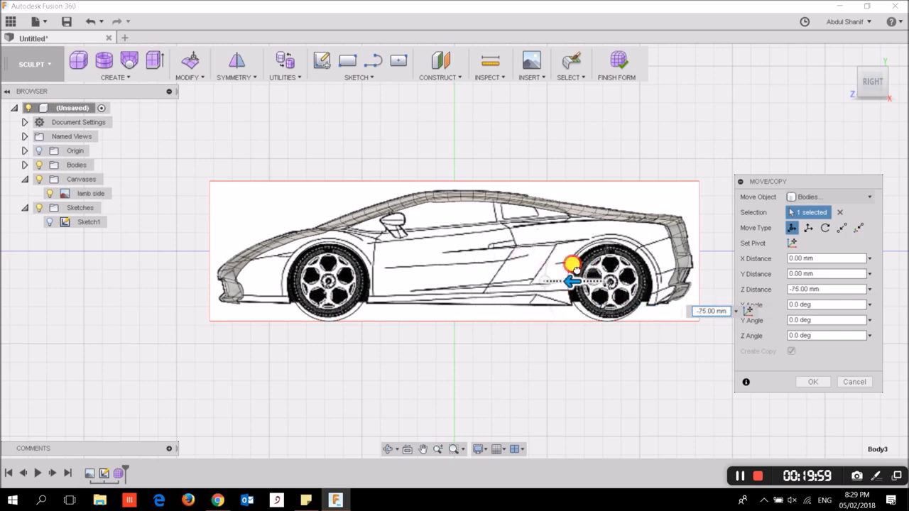
pyautogui.scroll(2, 680, 293)
pyautogui.scroll(2, 680, 292)
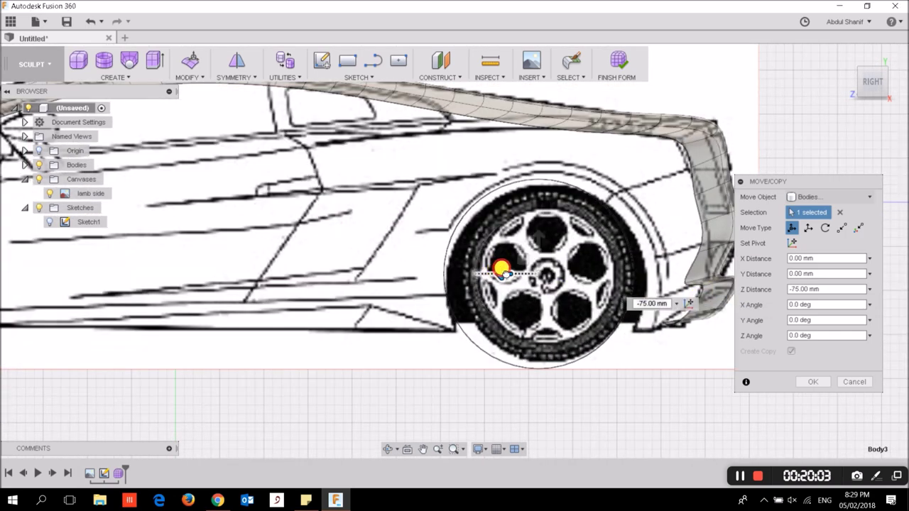
pyautogui.moveTo(499, 271); pyautogui.dragTo(503, 271)
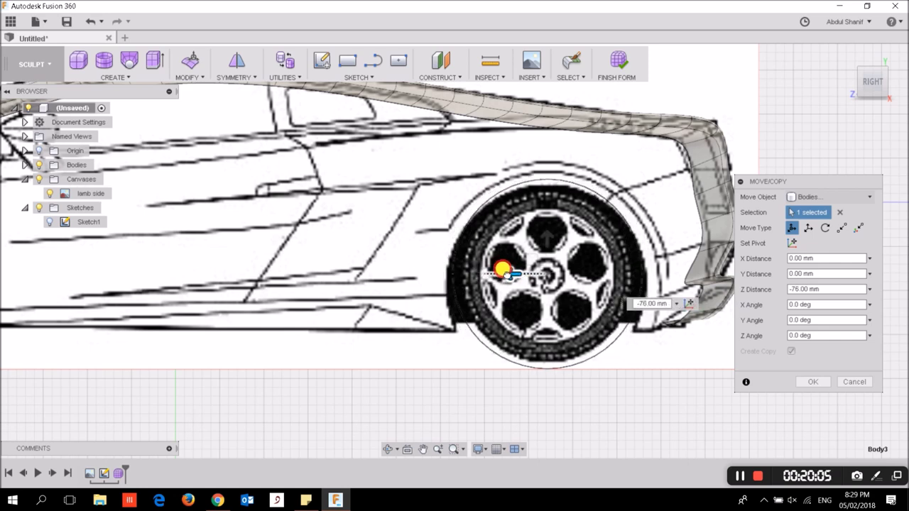
pyautogui.scroll(-3, 575, 299)
pyautogui.scroll(-1, 572, 304)
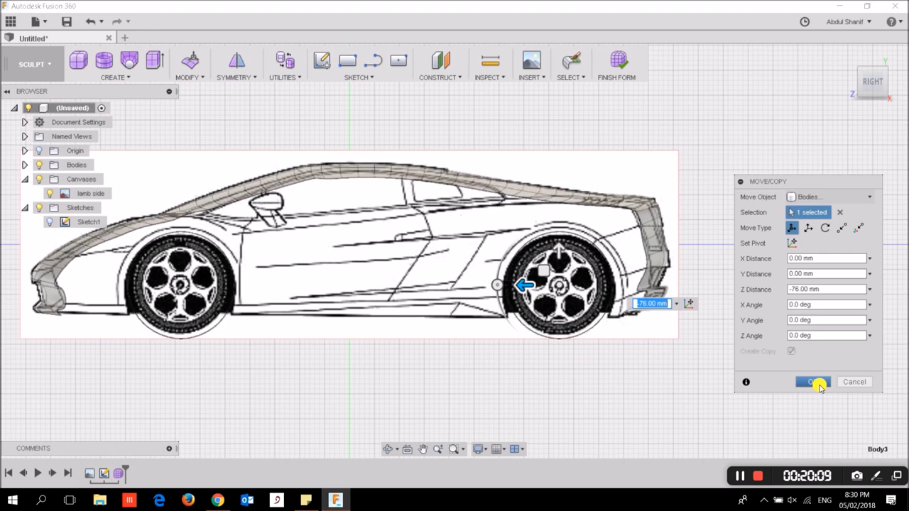
pyautogui.click(814, 382)
pyautogui.moveTo(872, 80)
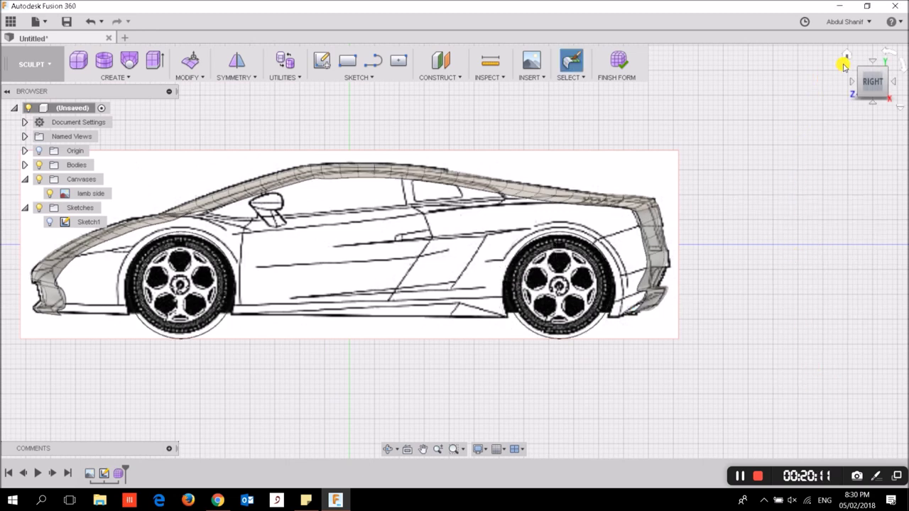
pyautogui.click(845, 57)
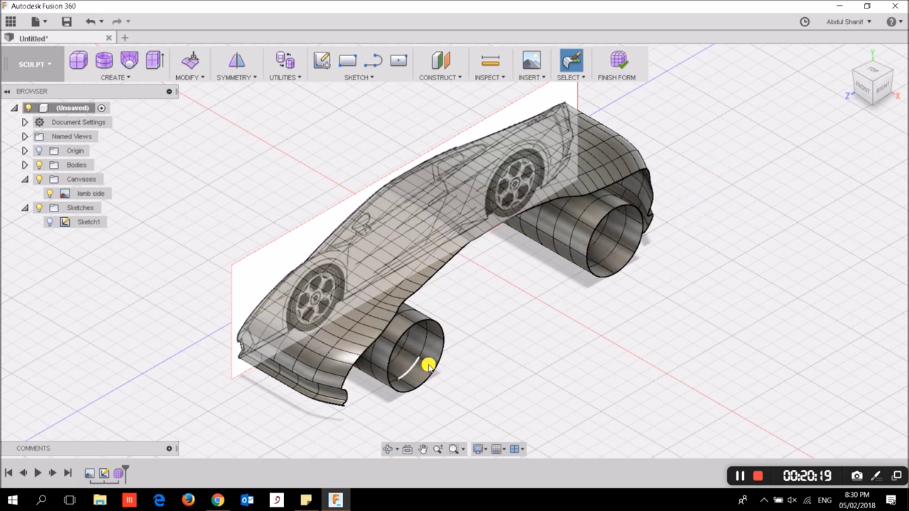
# Step: Scale the front cylinder's outer edge loop by about 0.866 to hug the front wheel outline
pyautogui.click(881, 94)
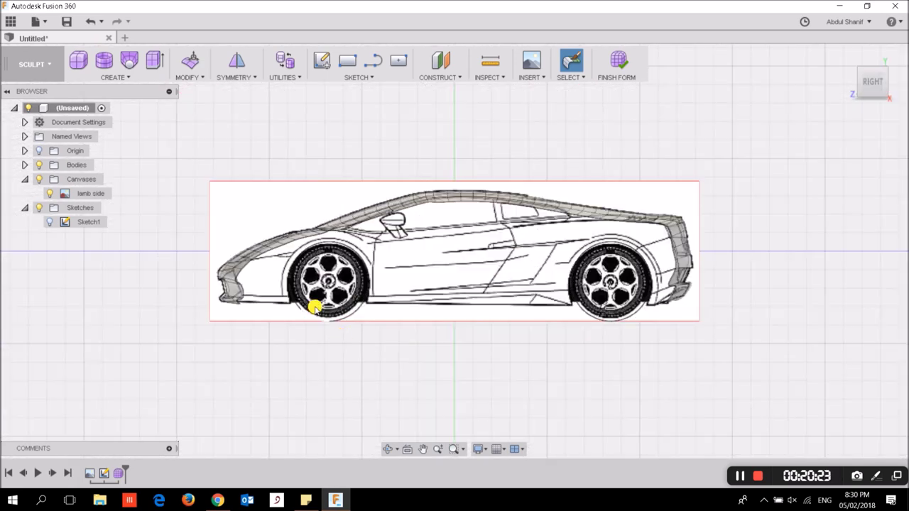
pyautogui.click(858, 75)
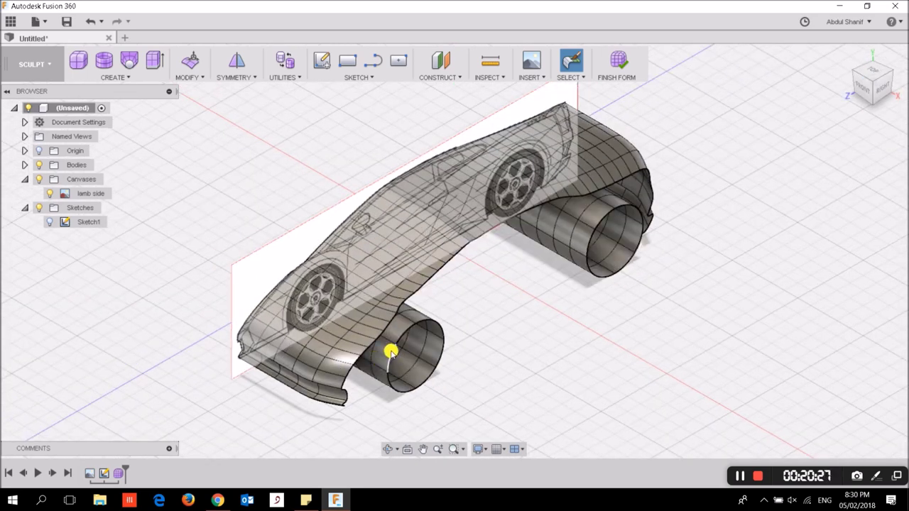
pyautogui.doubleClick(390, 352)
pyautogui.rightClick(392, 350)
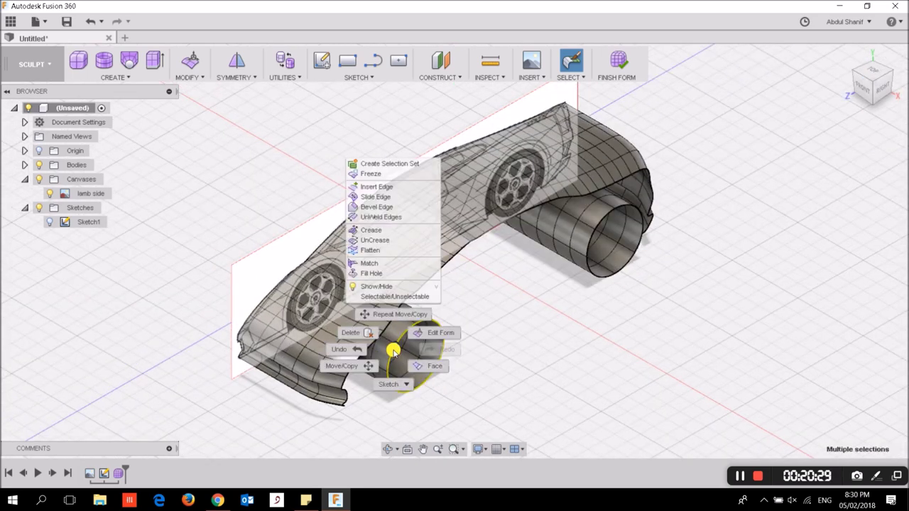
pyautogui.click(430, 338)
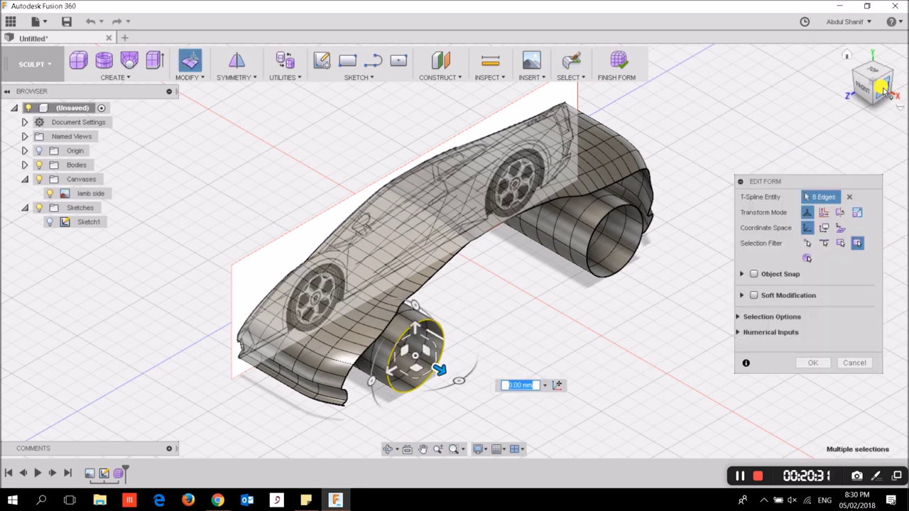
pyautogui.click(882, 90)
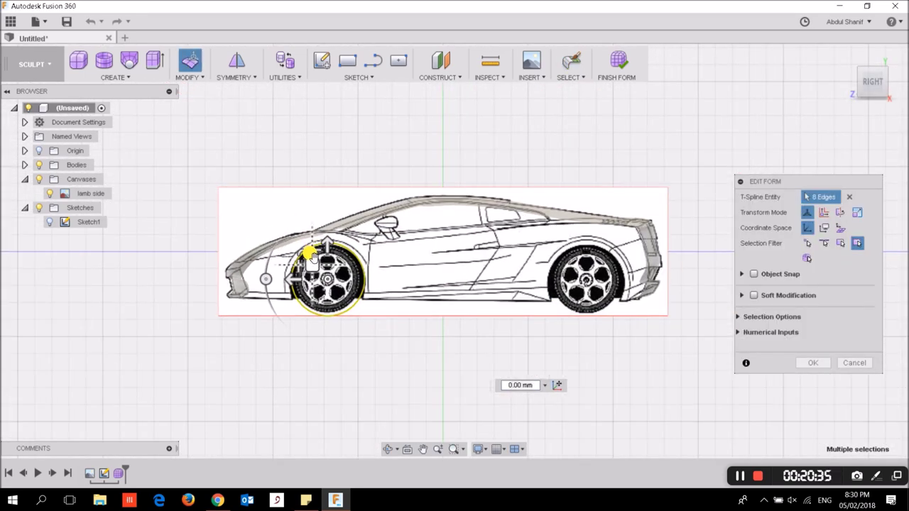
pyautogui.scroll(3, 313, 253)
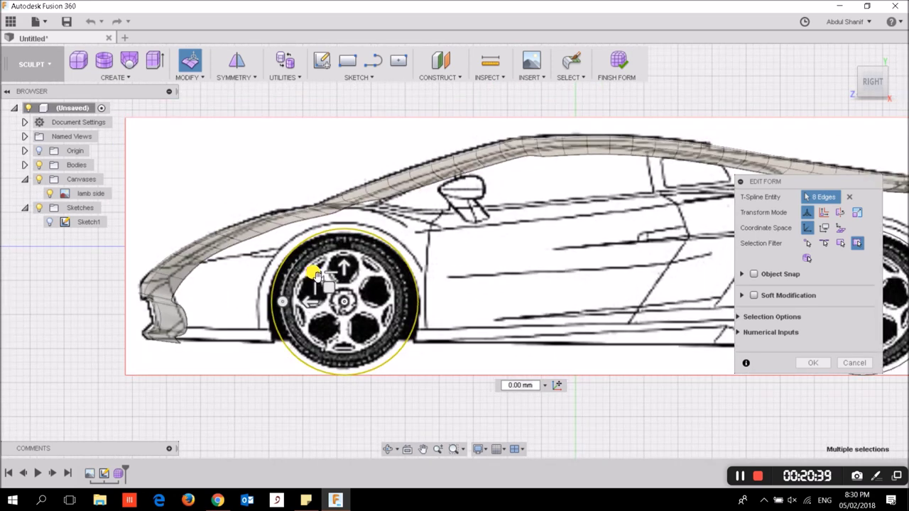
pyautogui.moveTo(316, 275); pyautogui.dragTo(319, 279)
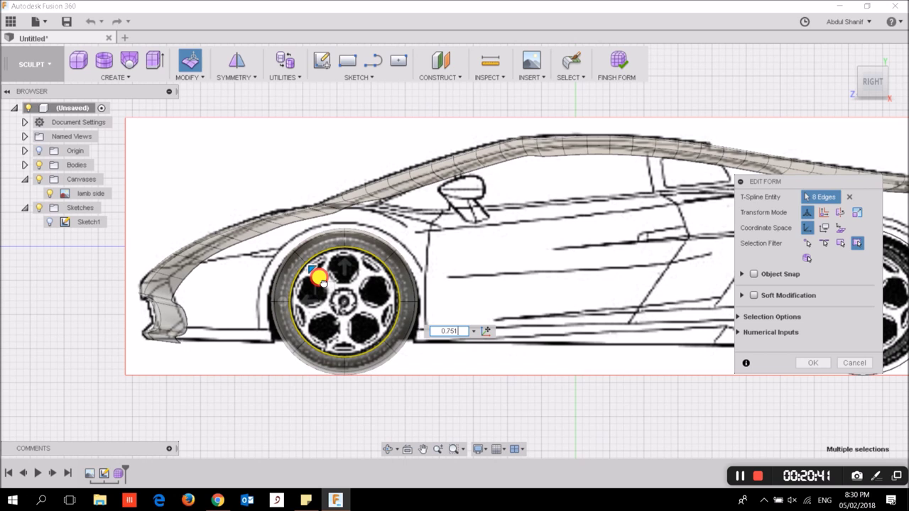
pyautogui.moveTo(321, 279)
pyautogui.mouseDown()
pyautogui.moveTo(316, 271)
pyautogui.moveTo(324, 276)
pyautogui.mouseUp()
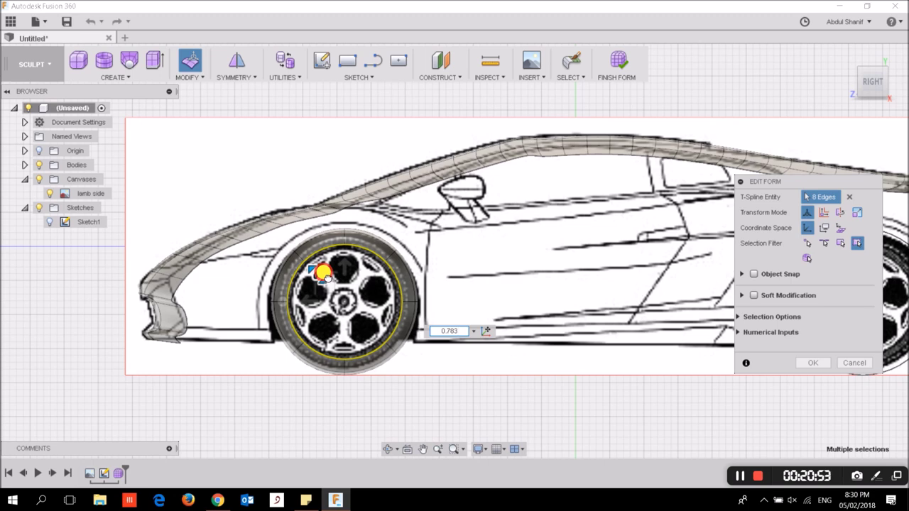
pyautogui.moveTo(323, 276); pyautogui.dragTo(325, 278)
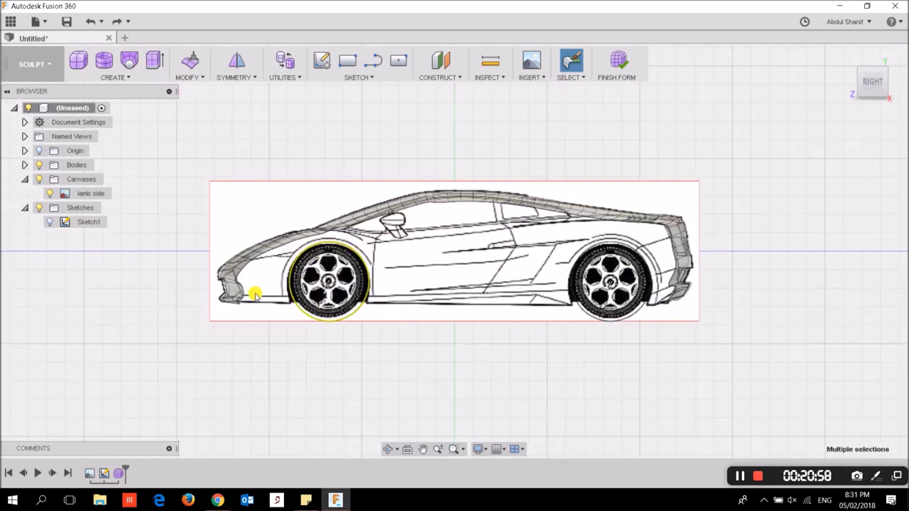
pyautogui.scroll(2, 270, 273)
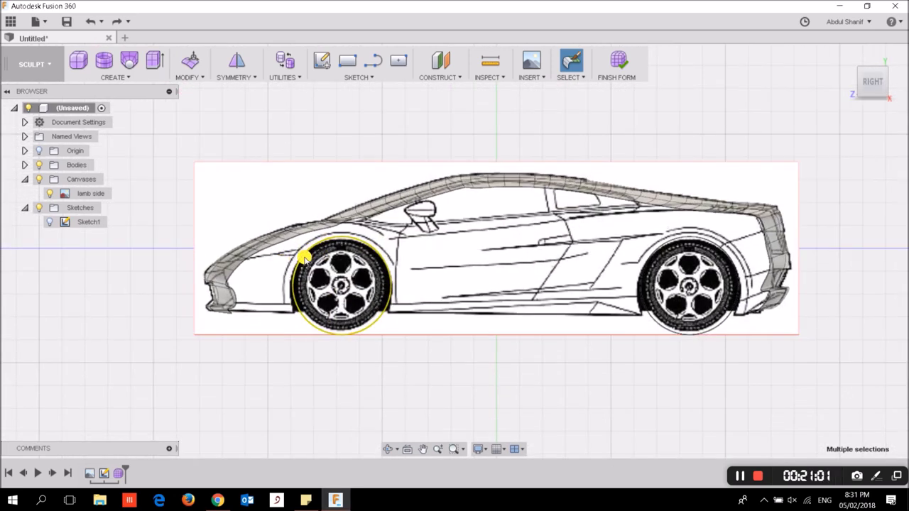
# Step: Move the front cylinder's rim edge loop -3.00 mm toward the body, then deselect it
pyautogui.rightClick(304, 259)
pyautogui.click(341, 240)
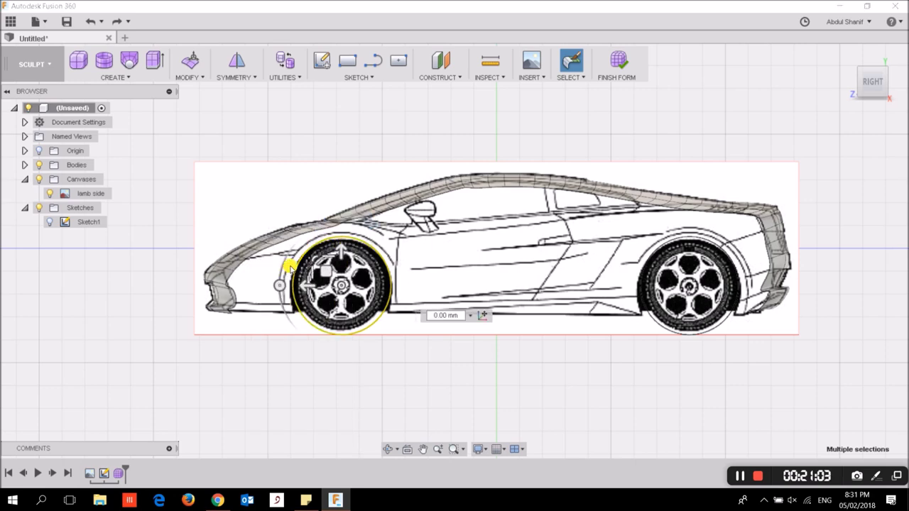
pyautogui.scroll(2, 289, 267)
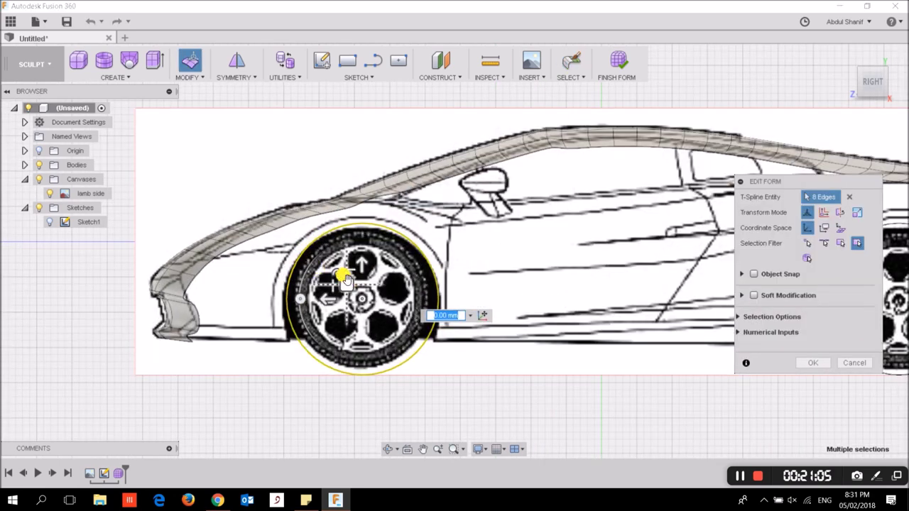
pyautogui.moveTo(331, 268); pyautogui.dragTo(452, 300)
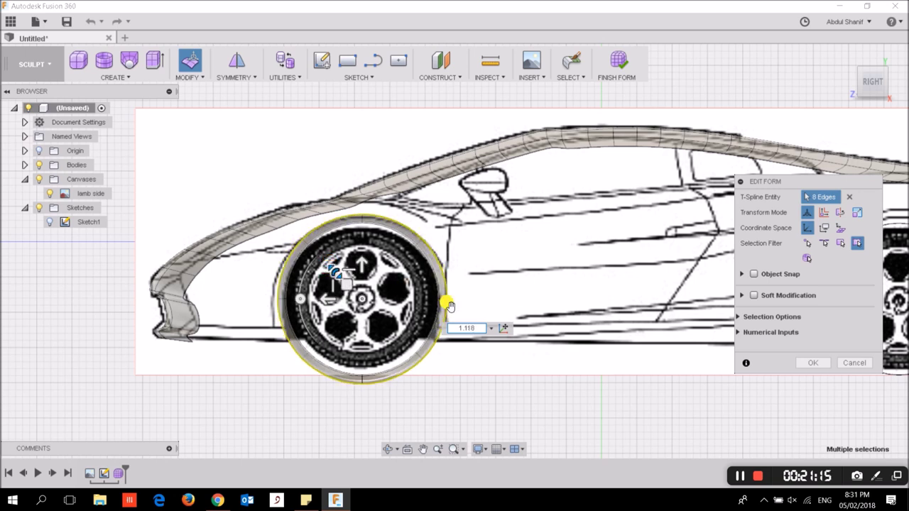
pyautogui.moveTo(872, 82)
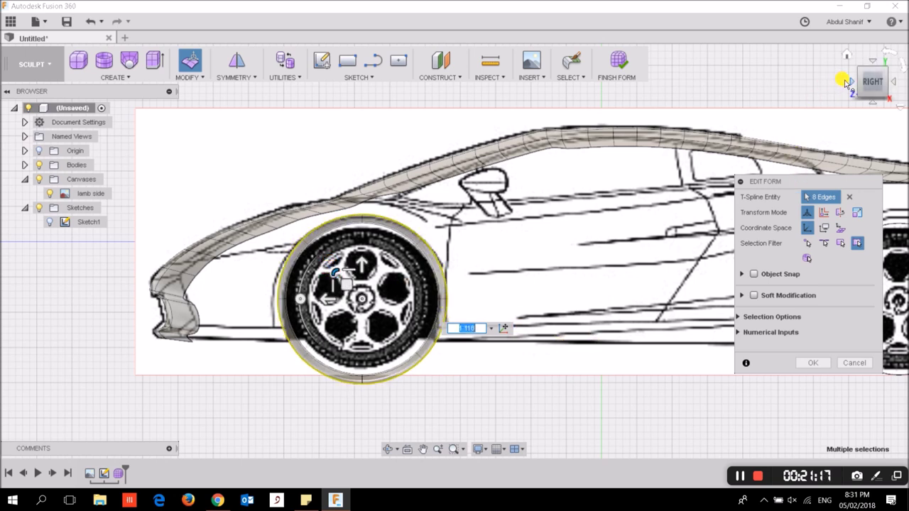
pyautogui.click(847, 83)
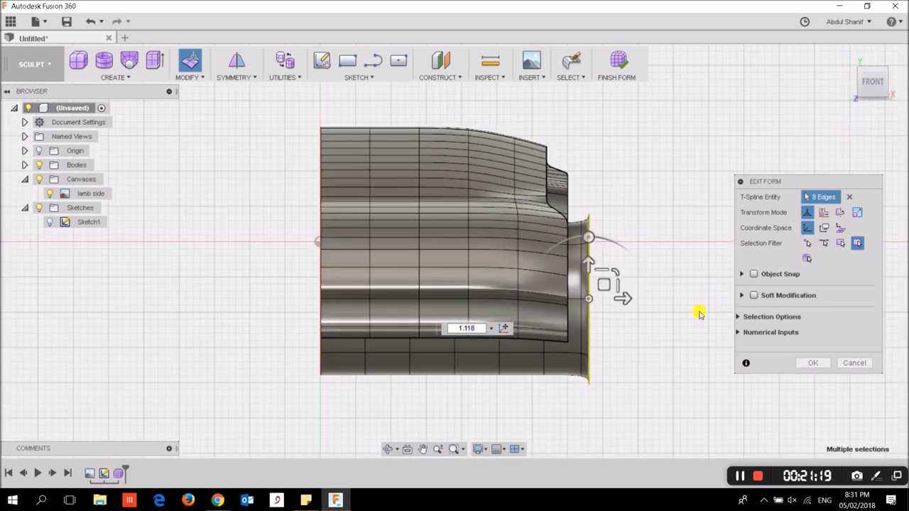
pyautogui.moveTo(623, 301); pyautogui.dragTo(602, 301)
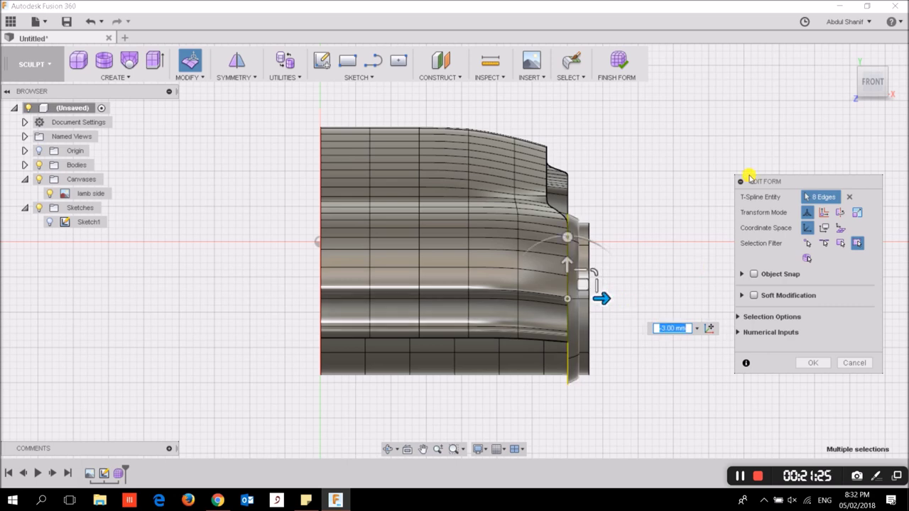
pyautogui.click(848, 59)
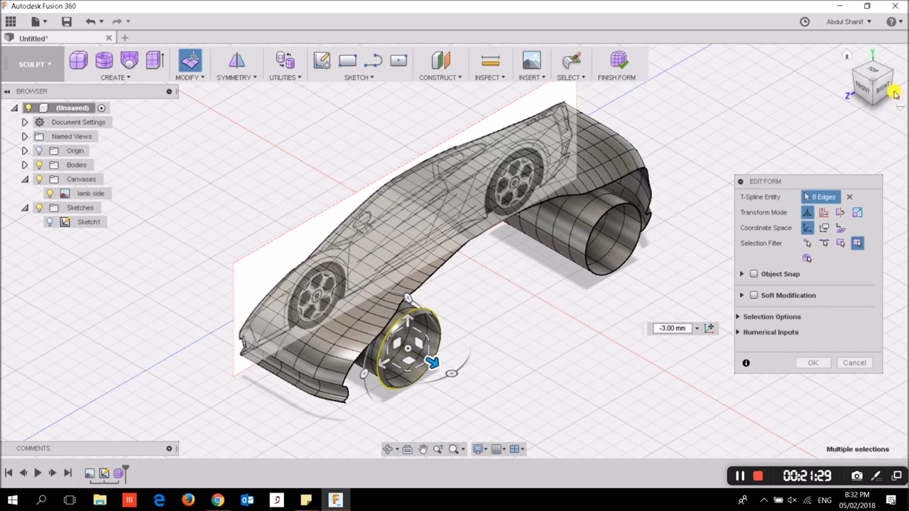
pyautogui.click(863, 85)
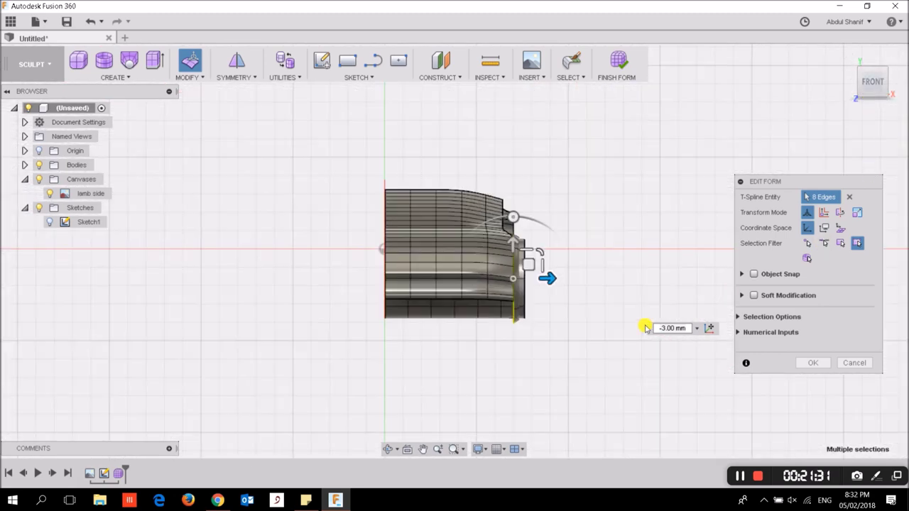
pyautogui.scroll(3, 537, 278)
pyautogui.scroll(3, 544, 282)
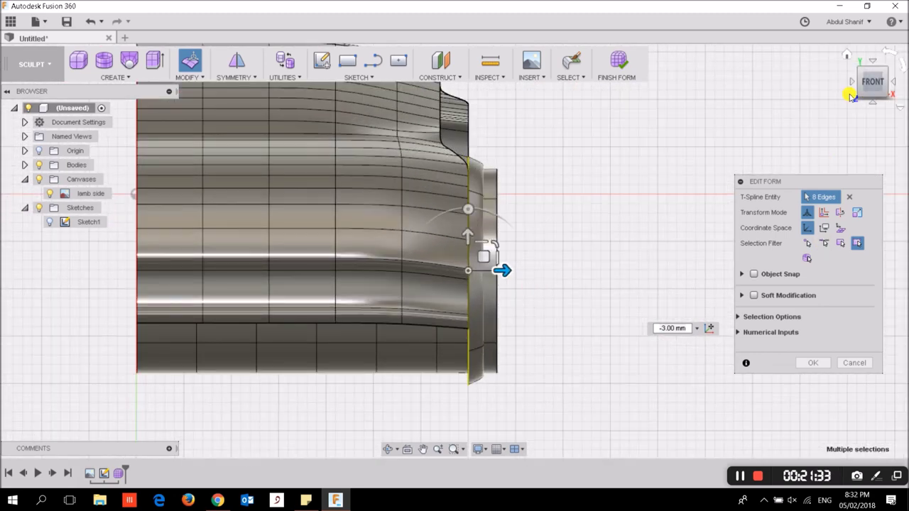
pyautogui.click(846, 54)
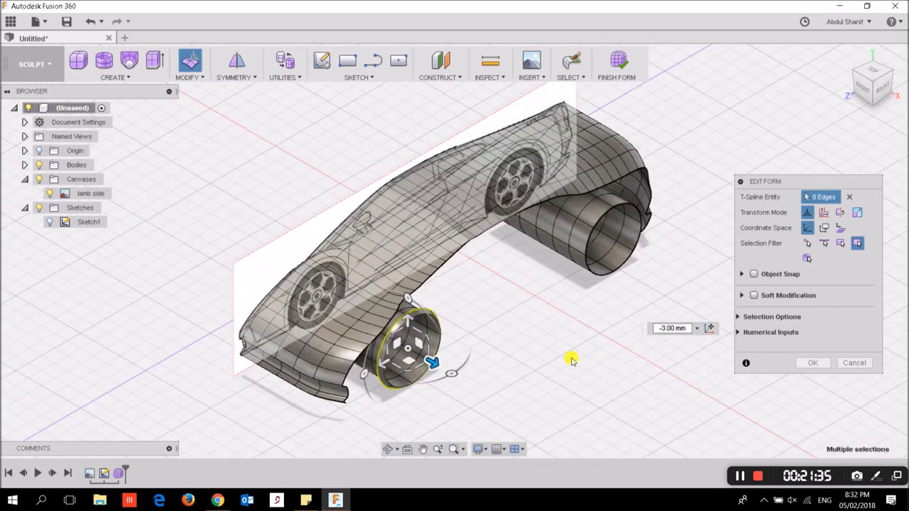
pyautogui.click(572, 315)
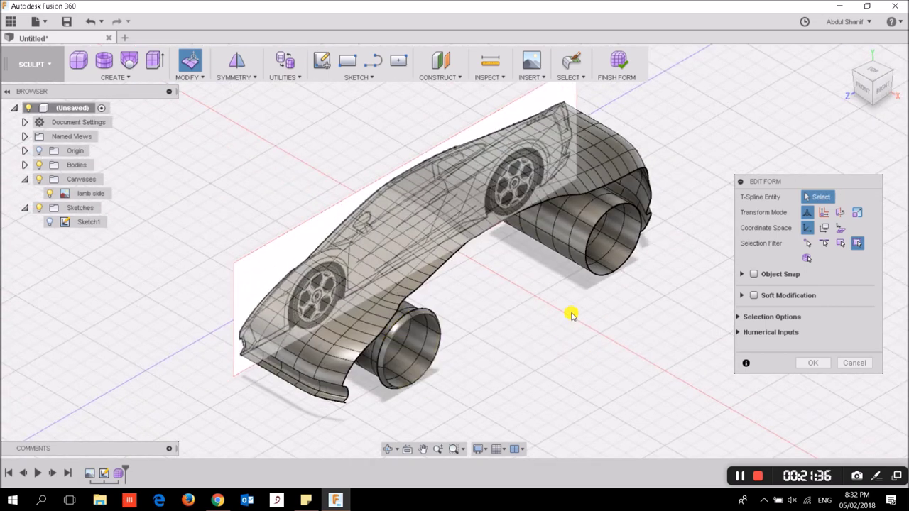
# Step: Select the rear cylinder's rim loop and scale it to 1.101 to match the rear wheel
pyautogui.doubleClick(622, 264)
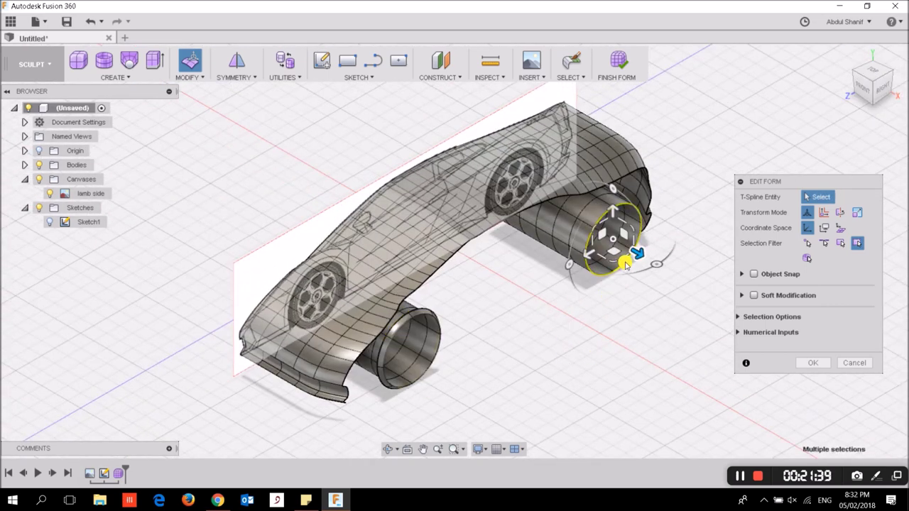
pyautogui.moveTo(876, 92); pyautogui.dragTo(818, 105)
pyautogui.click(881, 87)
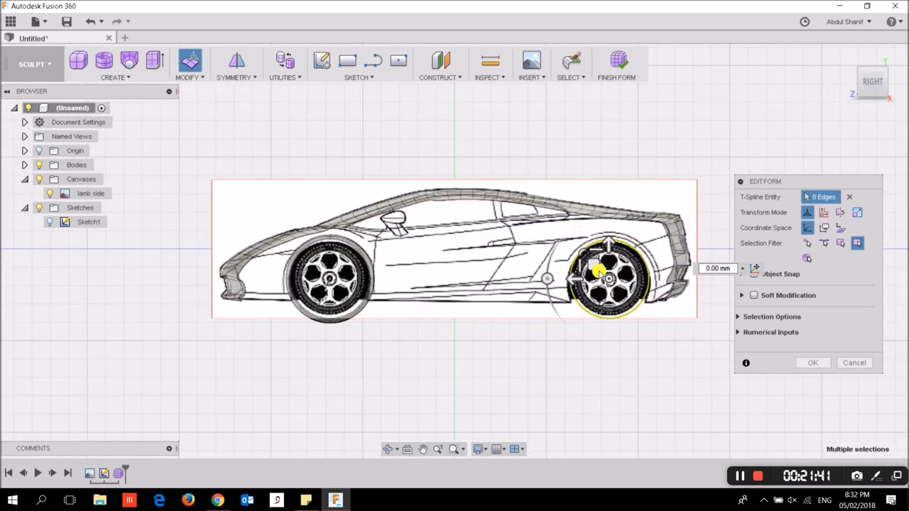
pyautogui.scroll(5, 609, 295)
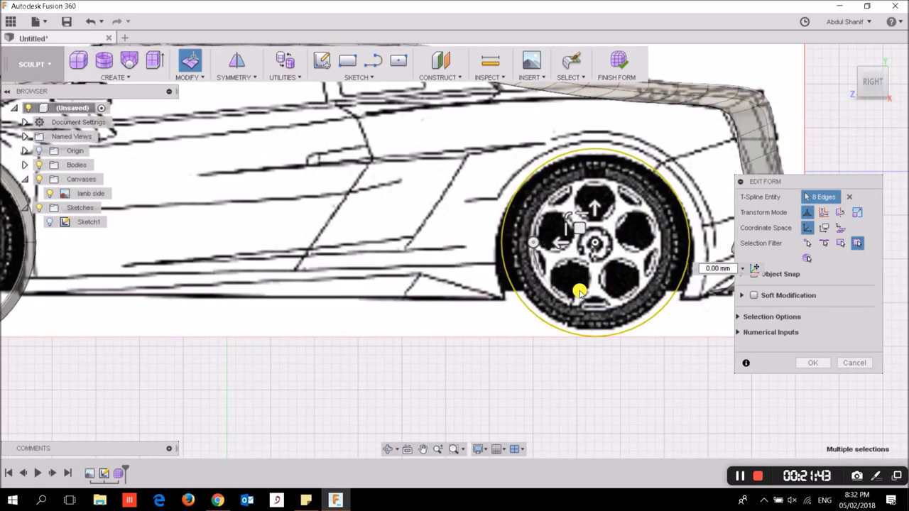
pyautogui.moveTo(562, 214); pyautogui.dragTo(568, 215)
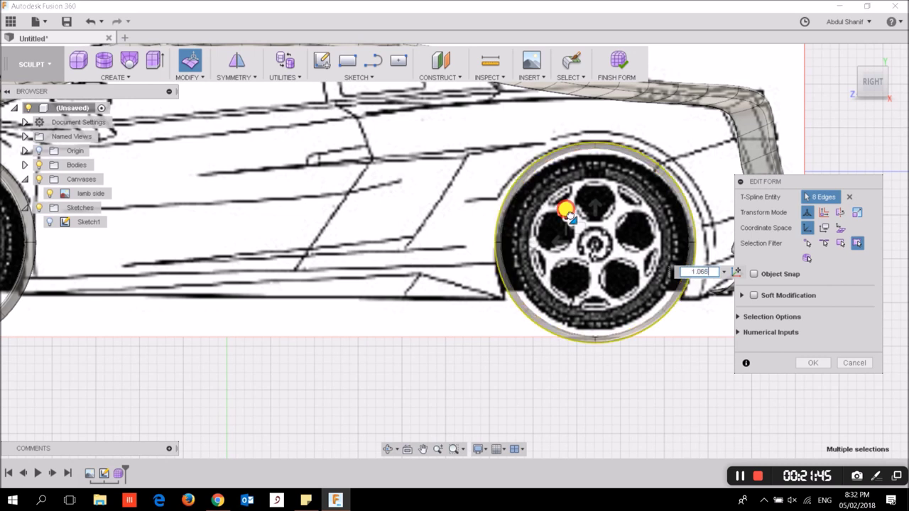
pyautogui.moveTo(568, 215); pyautogui.dragTo(567, 216)
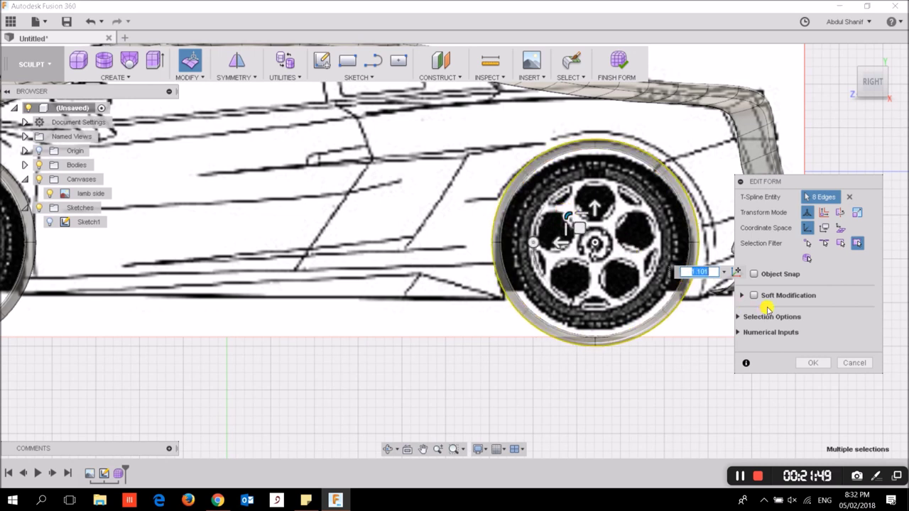
pyautogui.moveTo(872, 81)
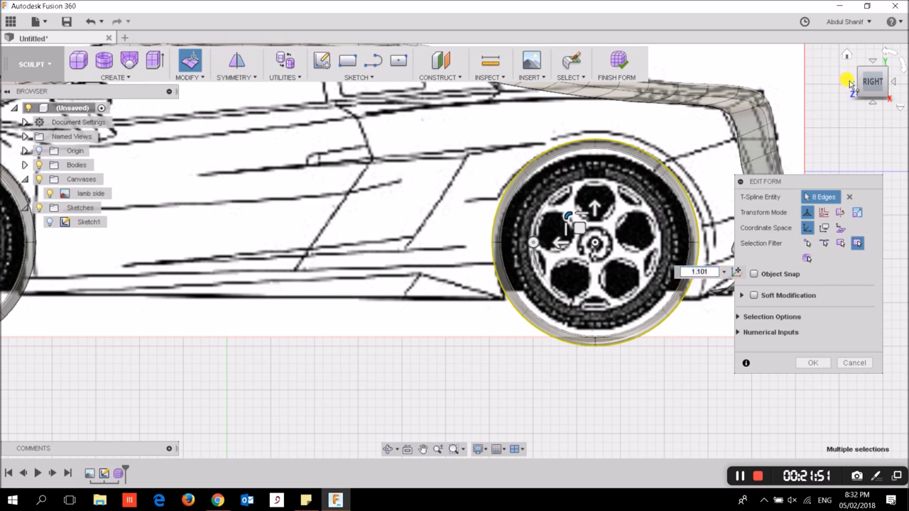
# Step: Move the rear rim loop -3.00 mm toward the body and confirm the edits
pyautogui.click(849, 84)
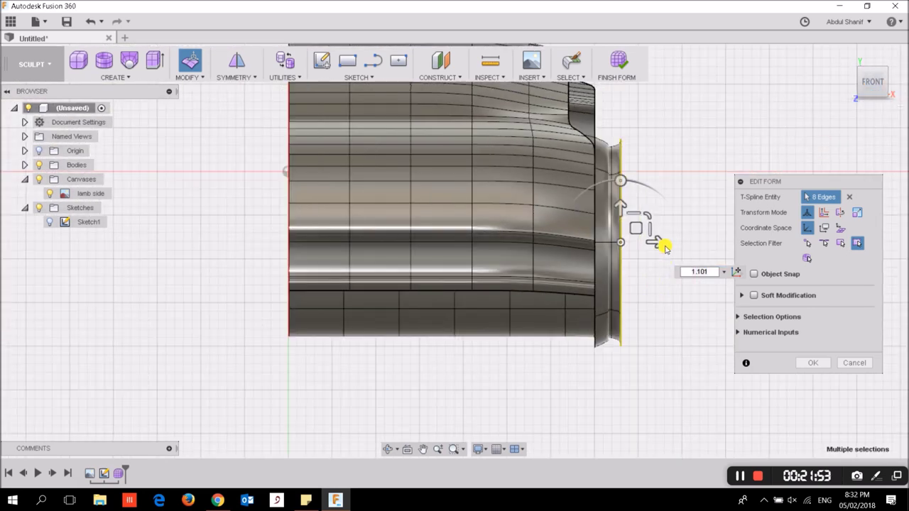
pyautogui.moveTo(659, 242); pyautogui.dragTo(631, 242)
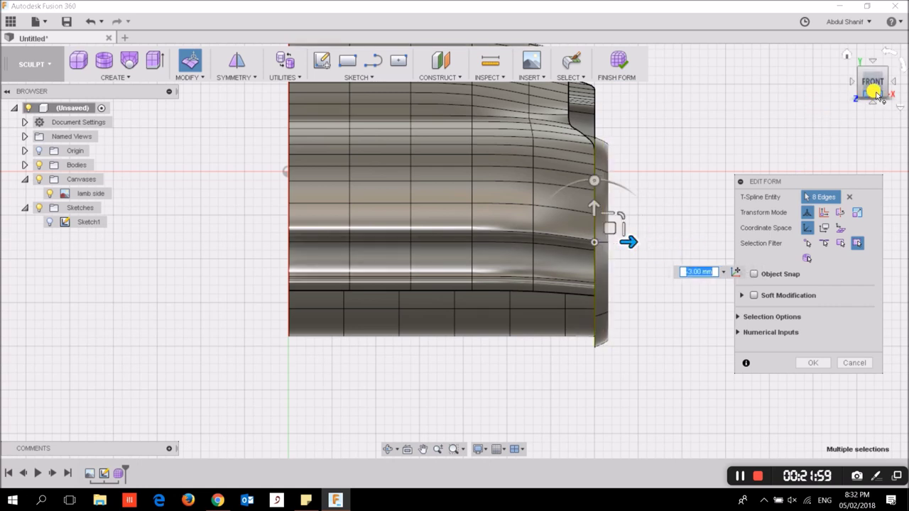
pyautogui.click(892, 85)
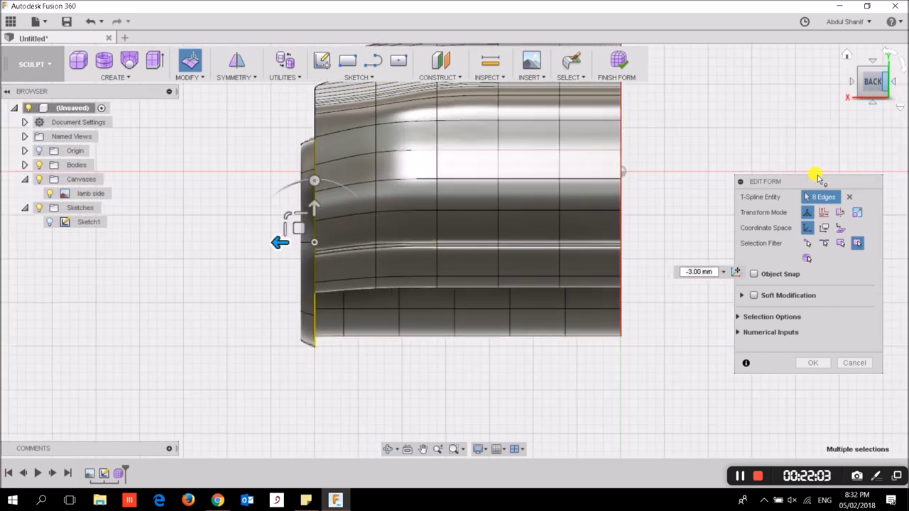
pyautogui.click(815, 363)
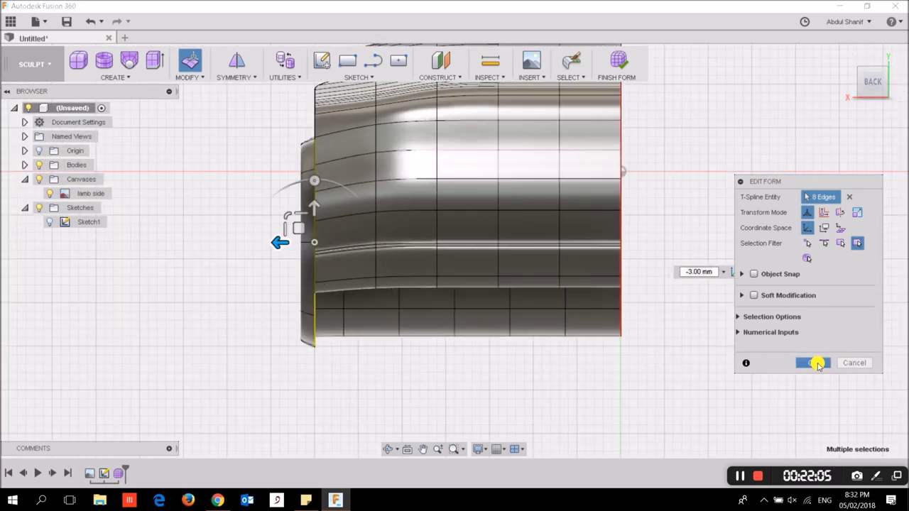
pyautogui.click(845, 54)
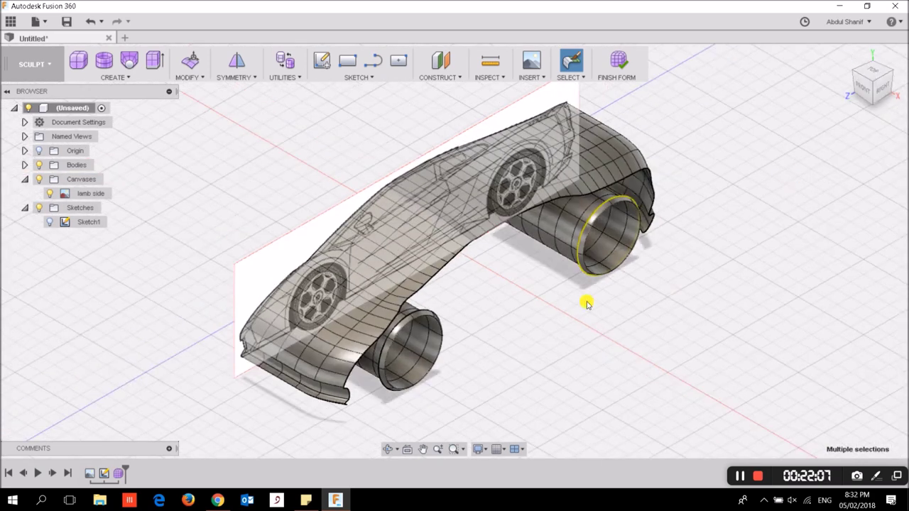
# Step: Orbit to a level side view of the car and trial-select front wheel cylinder faces
pyautogui.click(885, 86)
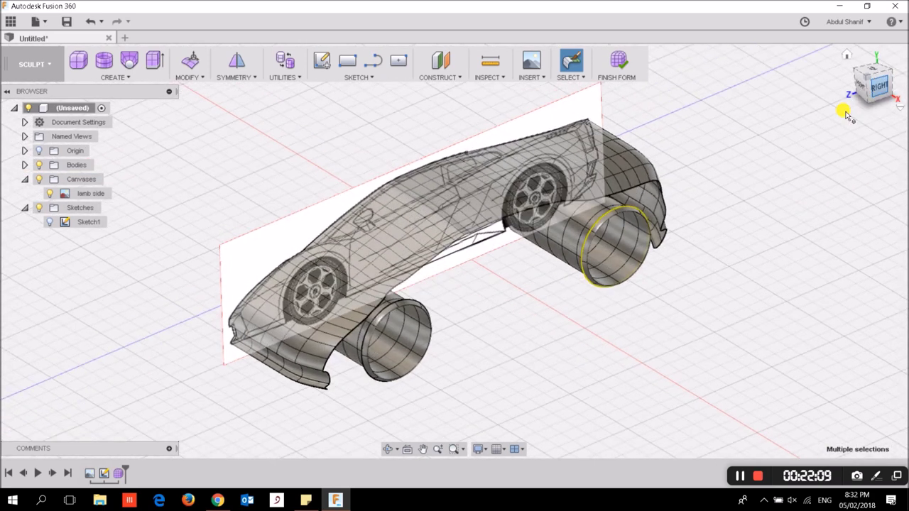
pyautogui.click(871, 70)
pyautogui.click(388, 449)
pyautogui.moveTo(401, 397); pyautogui.dragTo(402, 376)
pyautogui.press('Escape')
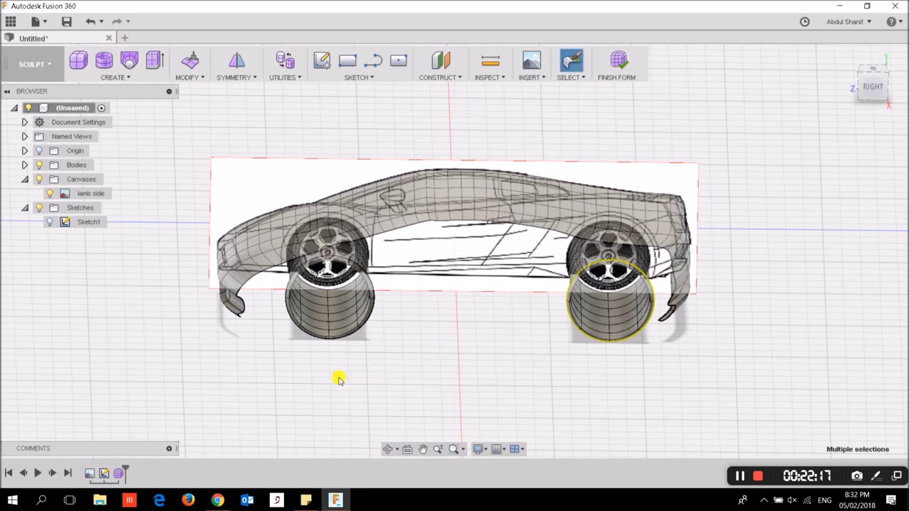
pyautogui.click(316, 284)
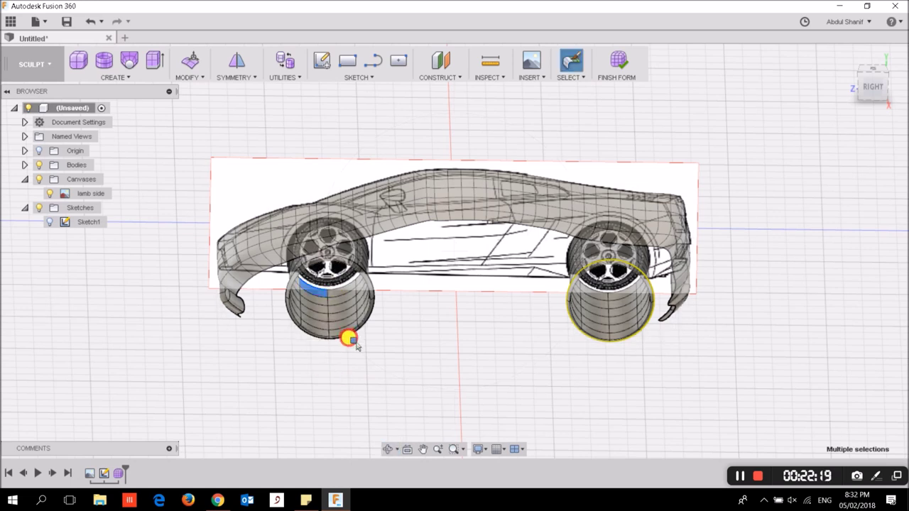
pyautogui.click(345, 345)
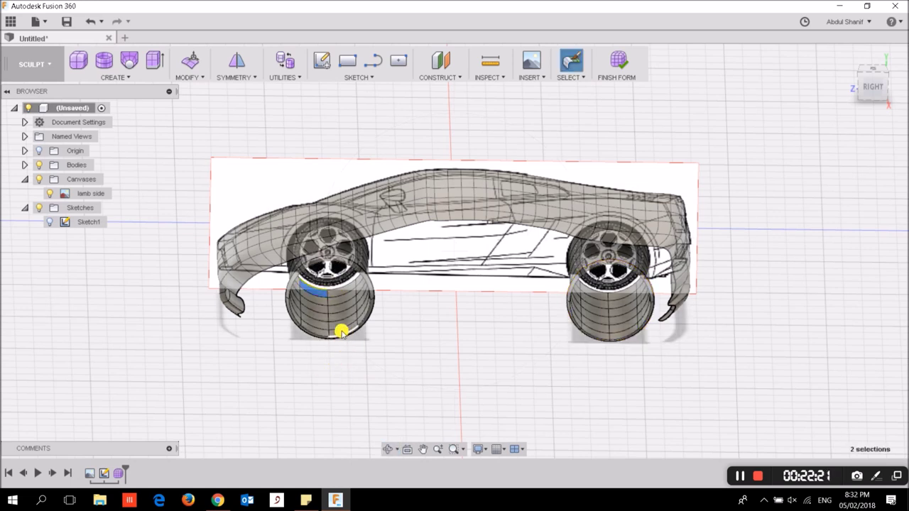
pyautogui.click(336, 336)
pyautogui.click(337, 377)
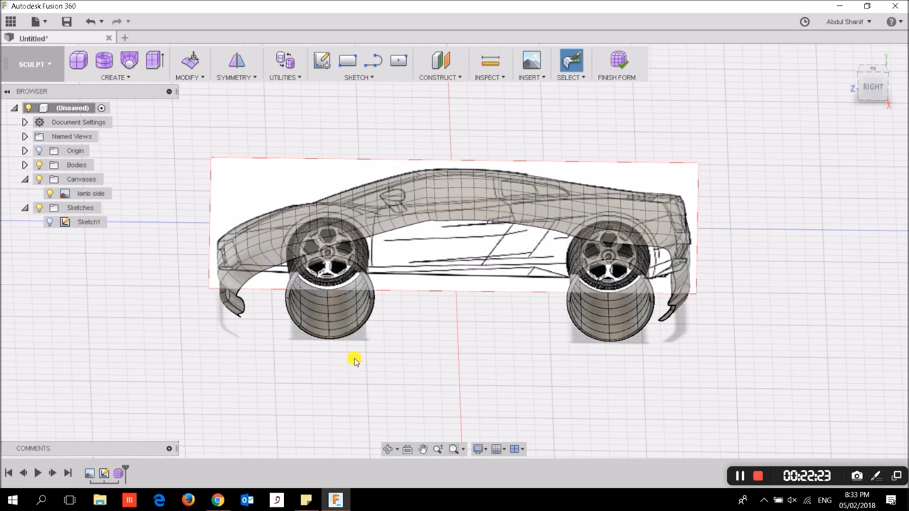
# Step: Window-select and delete the middle band of faces on the front and rear cylinders
pyautogui.click(576, 77)
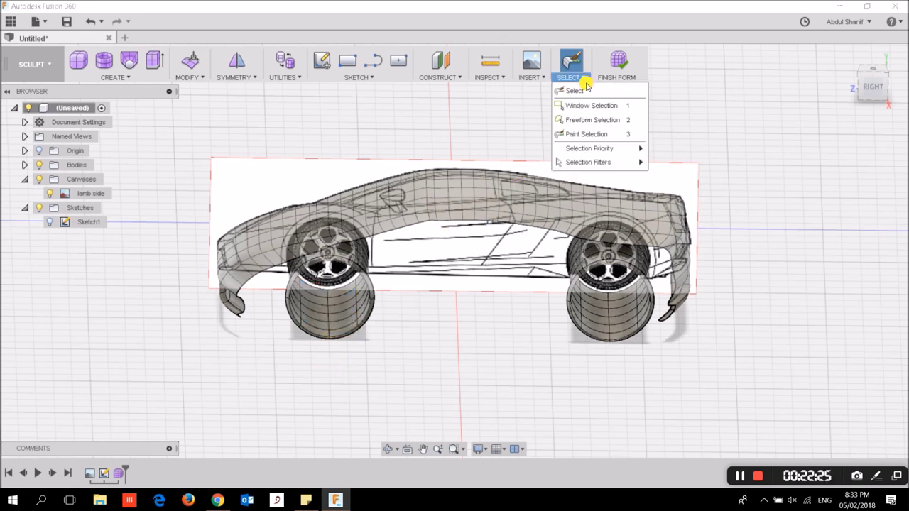
pyautogui.click(593, 119)
pyautogui.moveTo(353, 337); pyautogui.dragTo(306, 336)
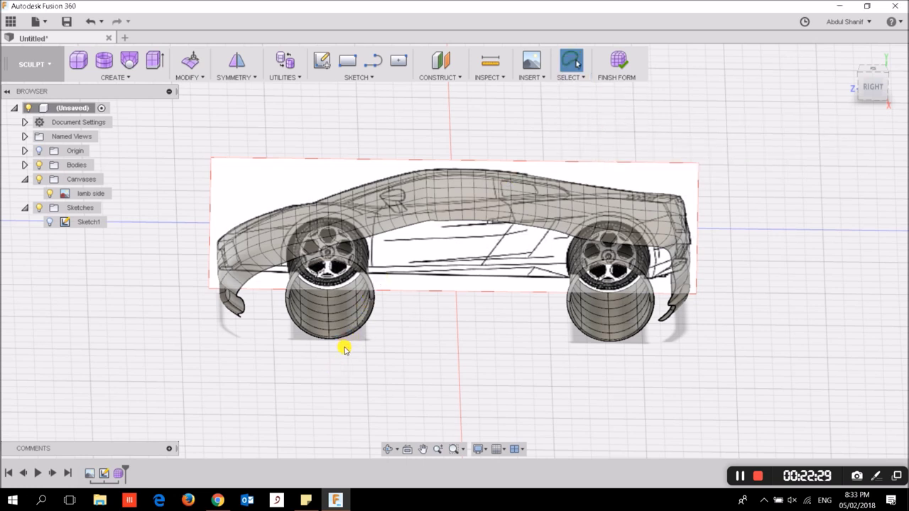
pyautogui.click(384, 389)
pyautogui.click(572, 74)
pyautogui.click(590, 105)
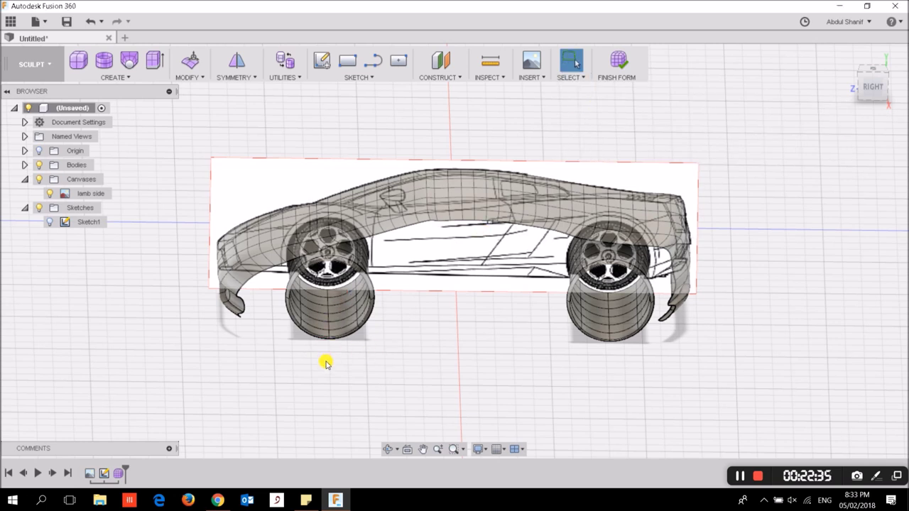
pyautogui.moveTo(331, 336); pyautogui.dragTo(314, 290)
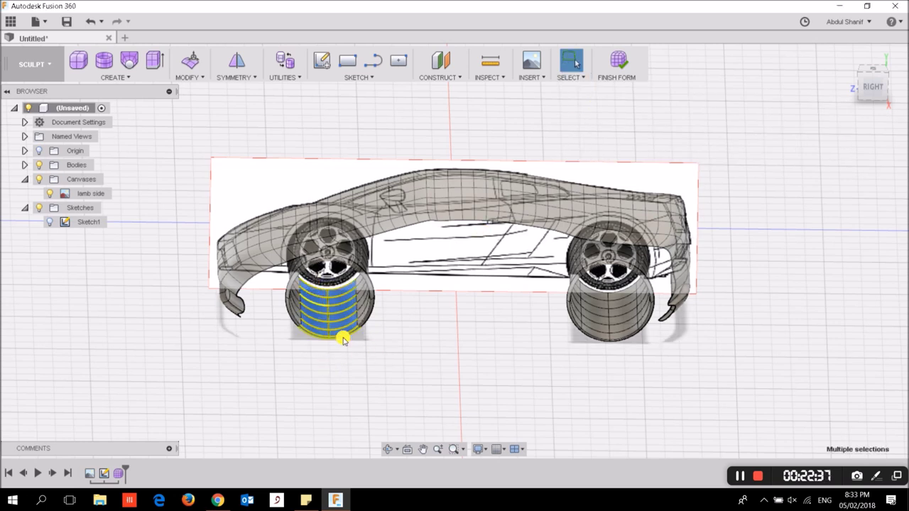
pyautogui.press('Delete')
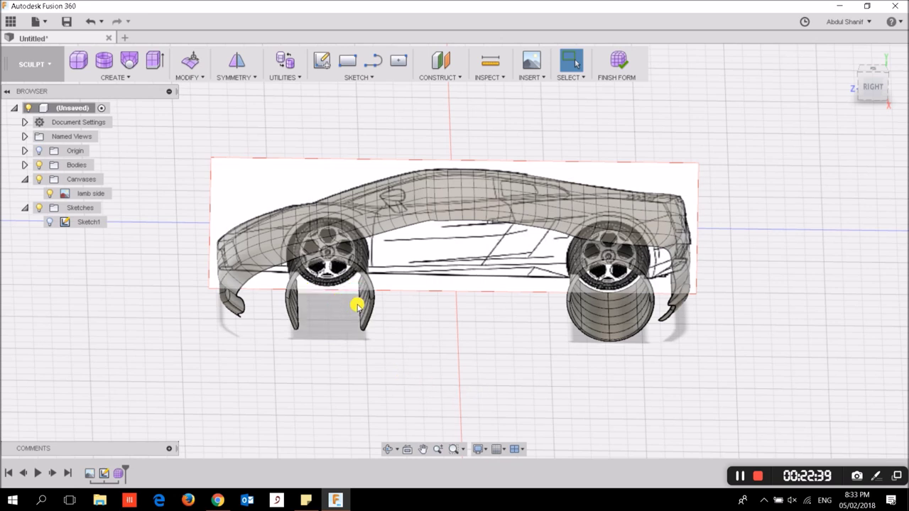
pyautogui.moveTo(619, 353); pyautogui.dragTo(601, 291)
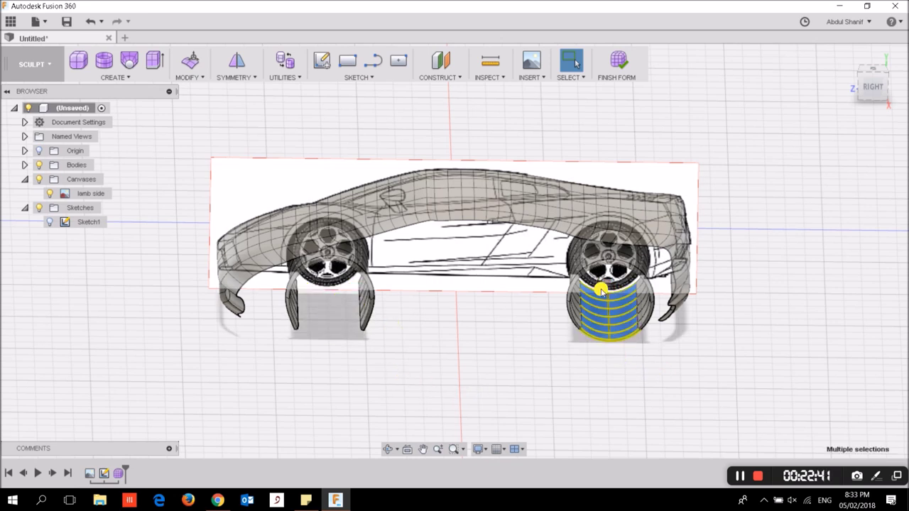
pyautogui.press('Delete')
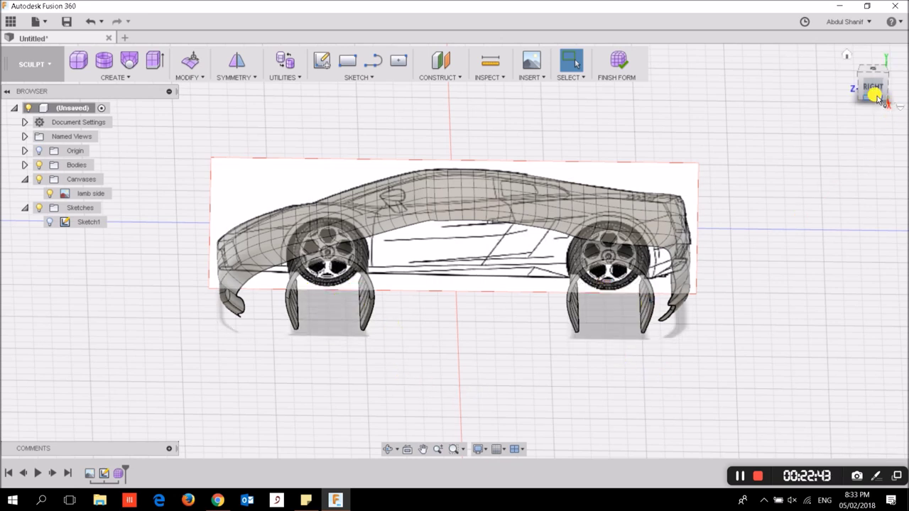
# Step: In side view, rotate the arch strip's left lower end to -40 degrees and move it onto the outline
pyautogui.click(872, 88)
pyautogui.scroll(2, 314, 325)
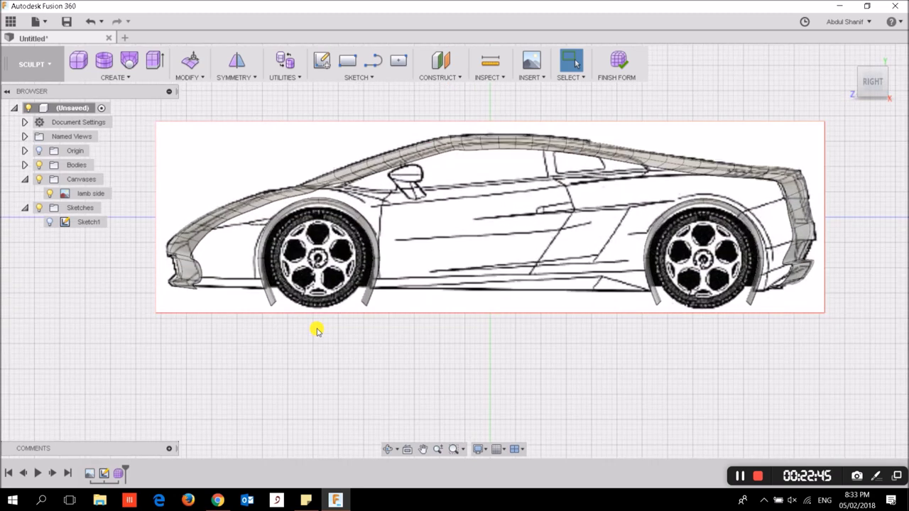
pyautogui.scroll(2, 261, 270)
pyautogui.scroll(2, 261, 271)
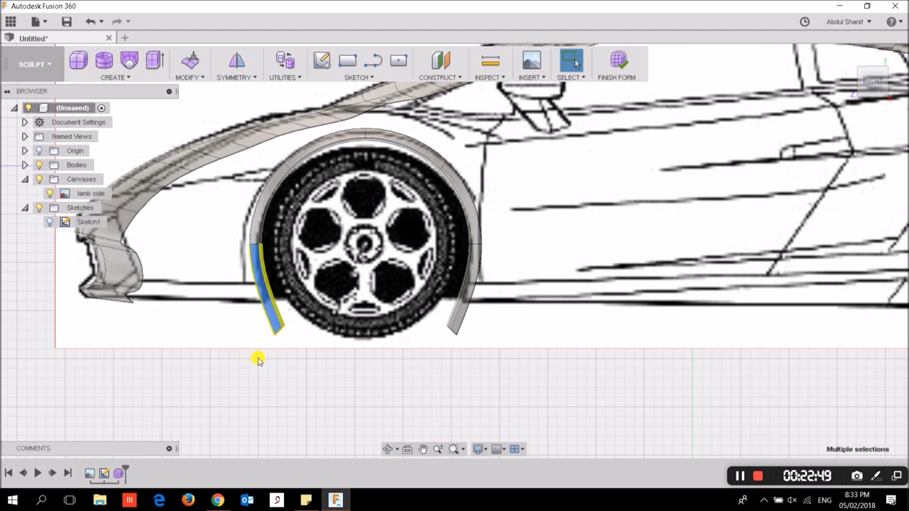
pyautogui.moveTo(260, 325); pyautogui.dragTo(306, 363)
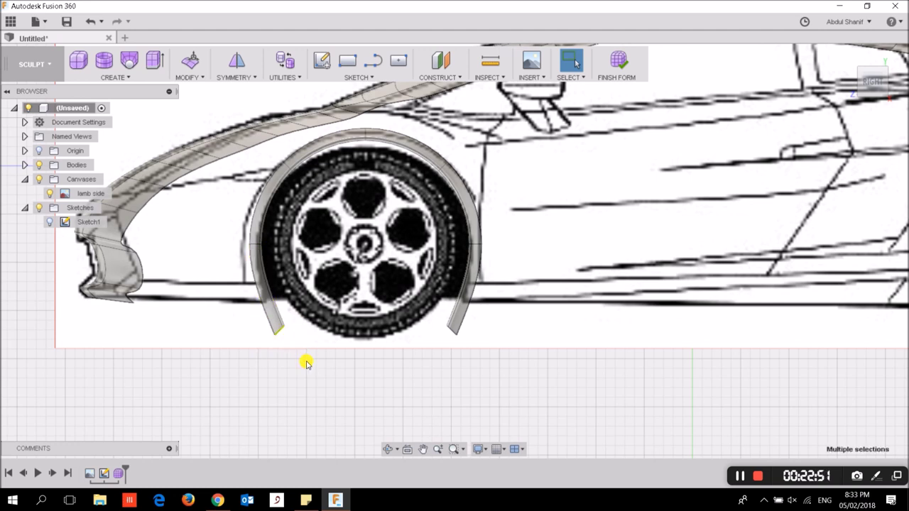
pyautogui.rightClick(281, 332)
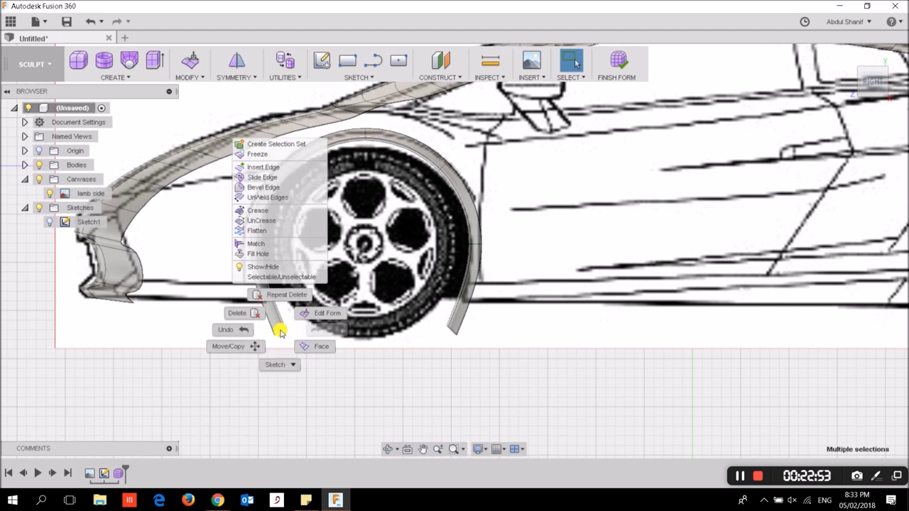
pyautogui.click(319, 313)
pyautogui.moveTo(220, 326); pyautogui.dragTo(222, 281)
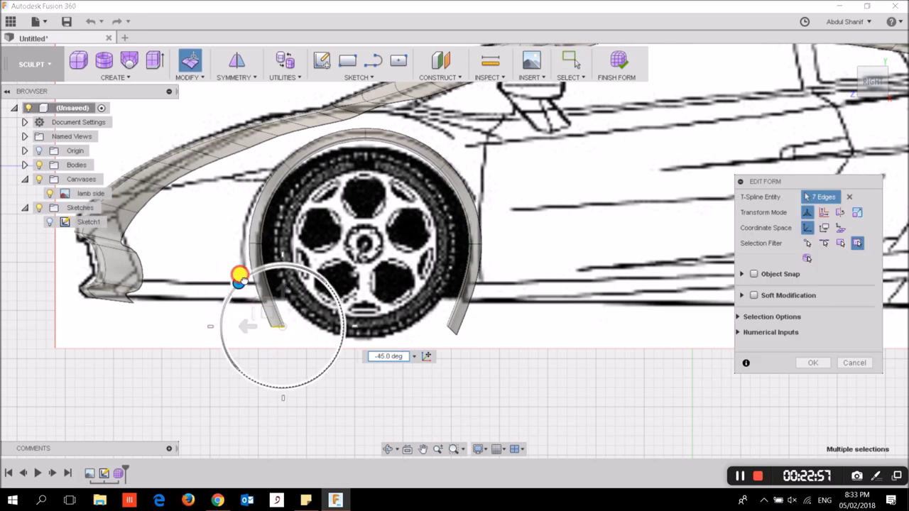
pyautogui.moveTo(221, 280); pyautogui.dragTo(217, 281)
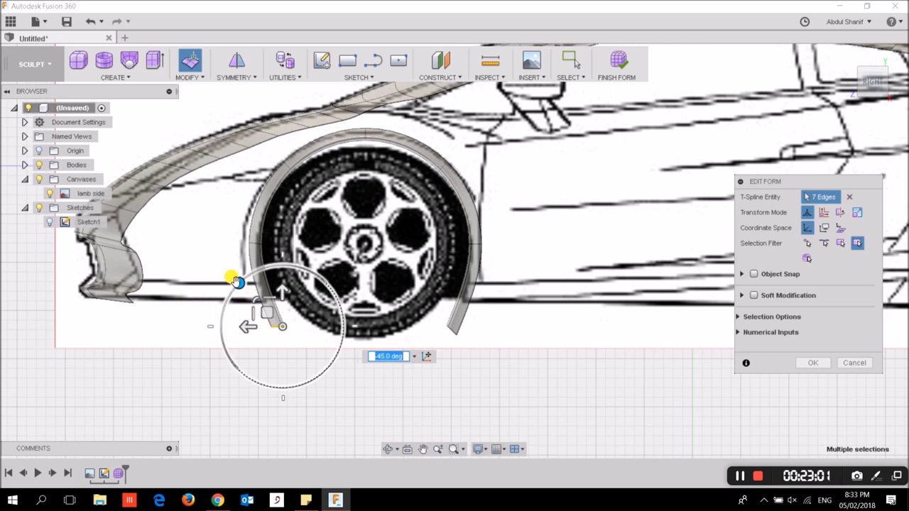
pyautogui.moveTo(240, 282); pyautogui.dragTo(238, 282)
pyautogui.moveTo(281, 320); pyautogui.dragTo(241, 284)
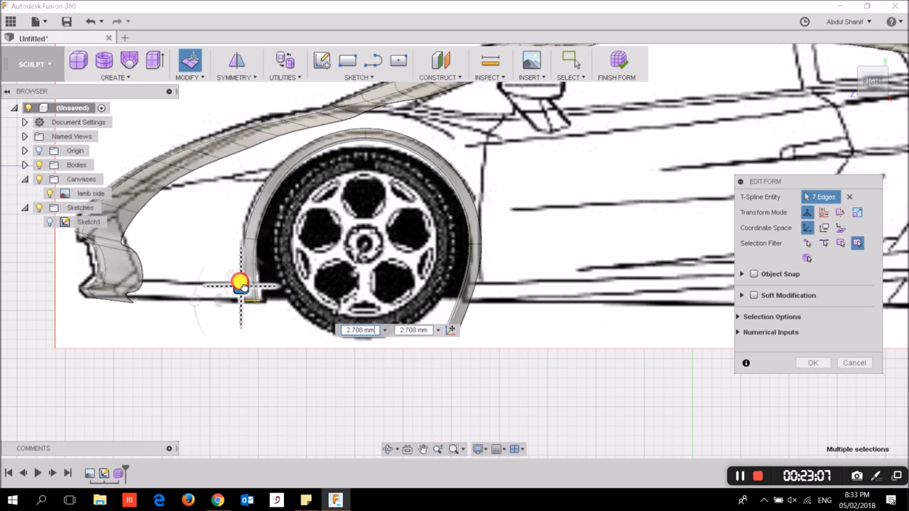
pyautogui.moveTo(241, 284); pyautogui.dragTo(244, 282)
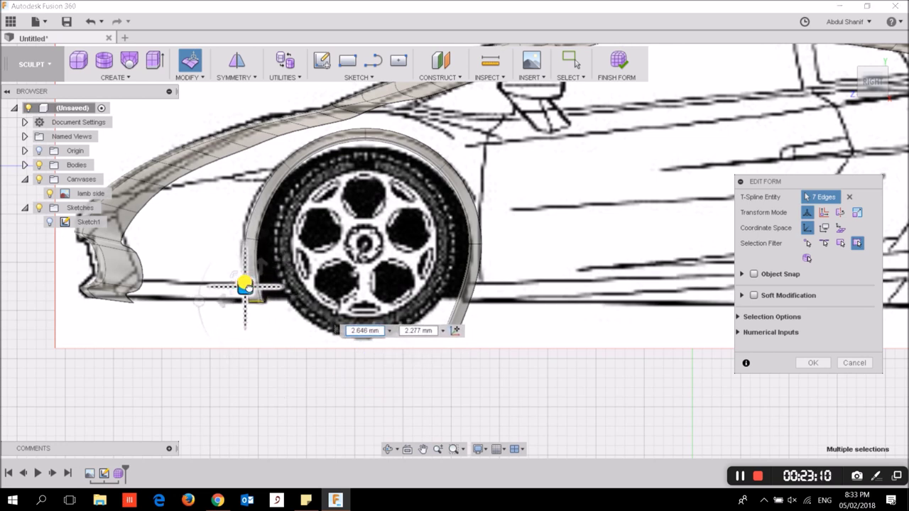
# Step: Nudge the arch's left edge, top vertex and top edges to follow the arch outline
pyautogui.click(248, 187)
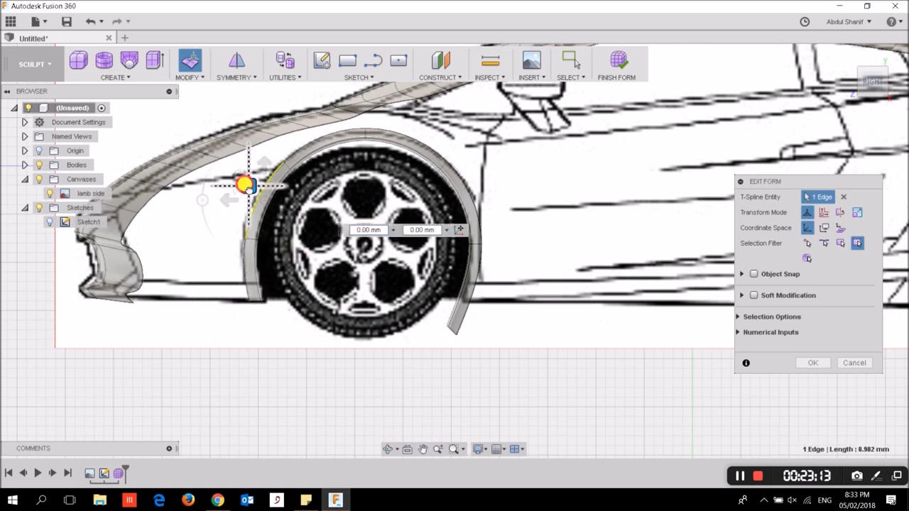
pyautogui.moveTo(248, 188); pyautogui.dragTo(245, 185)
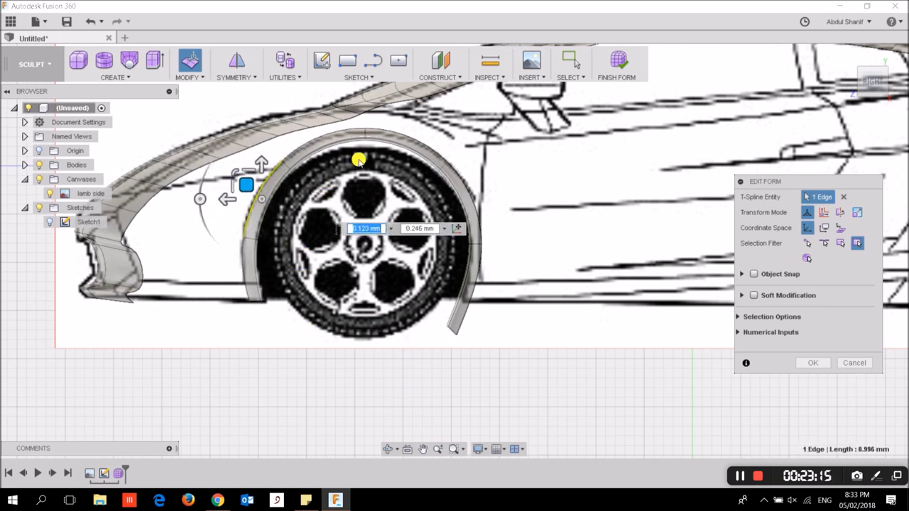
pyautogui.scroll(1, 366, 145)
pyautogui.scroll(1, 367, 142)
pyautogui.click(361, 138)
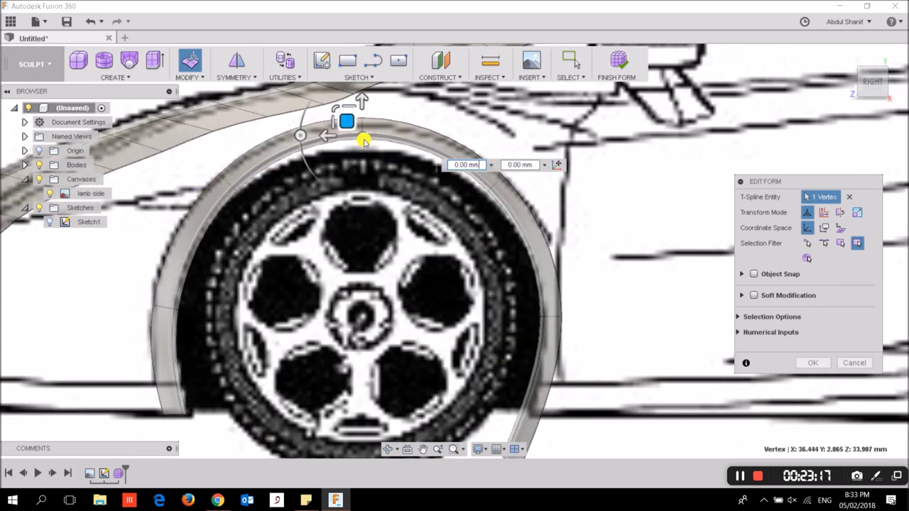
pyautogui.moveTo(350, 130); pyautogui.dragTo(350, 146)
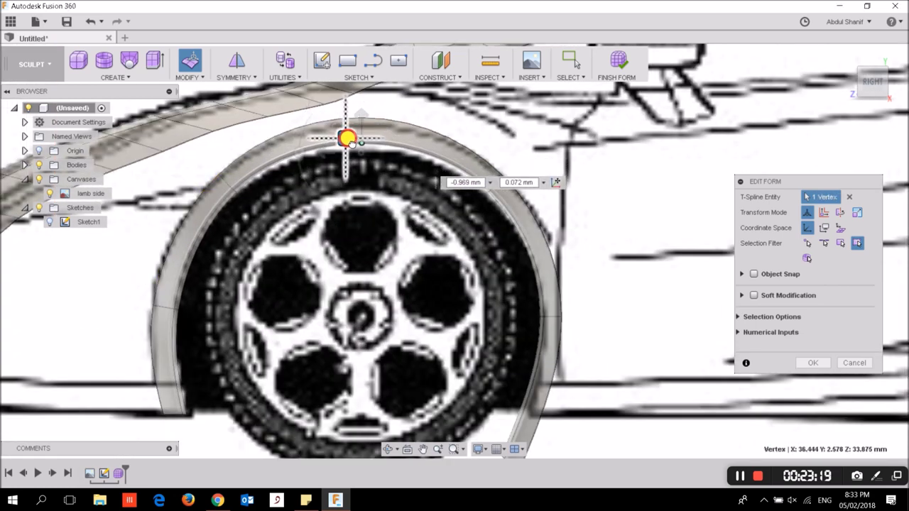
pyautogui.click(270, 168)
pyautogui.moveTo(282, 152); pyautogui.dragTo(284, 156)
pyautogui.click(482, 188)
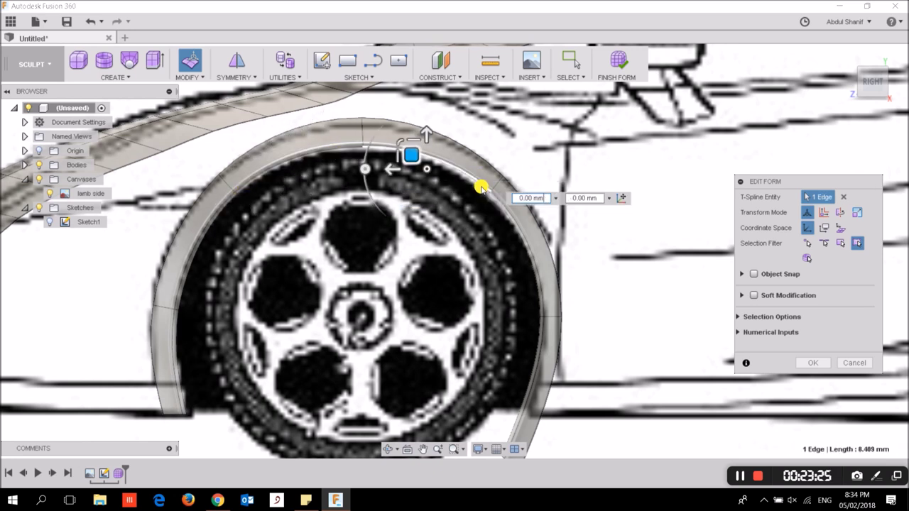
pyautogui.moveTo(413, 158); pyautogui.dragTo(407, 152)
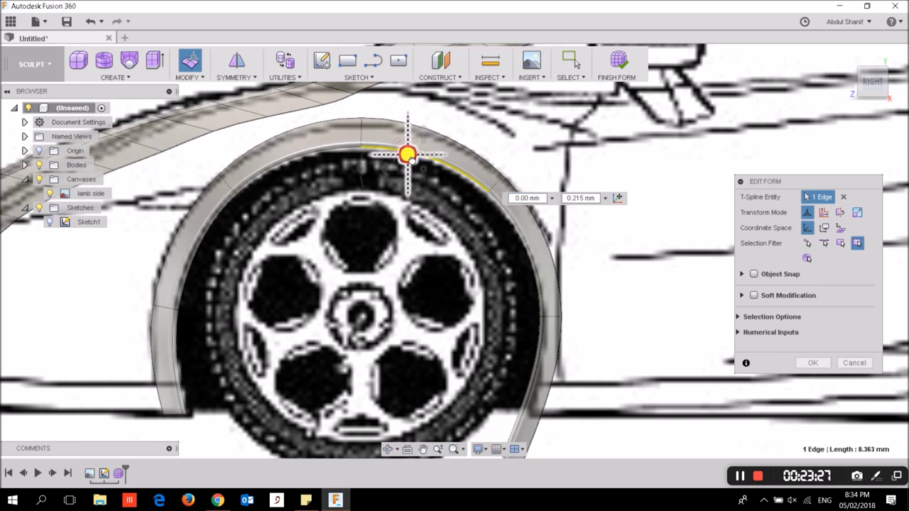
pyautogui.scroll(2, 551, 327)
pyautogui.scroll(-4, 554, 334)
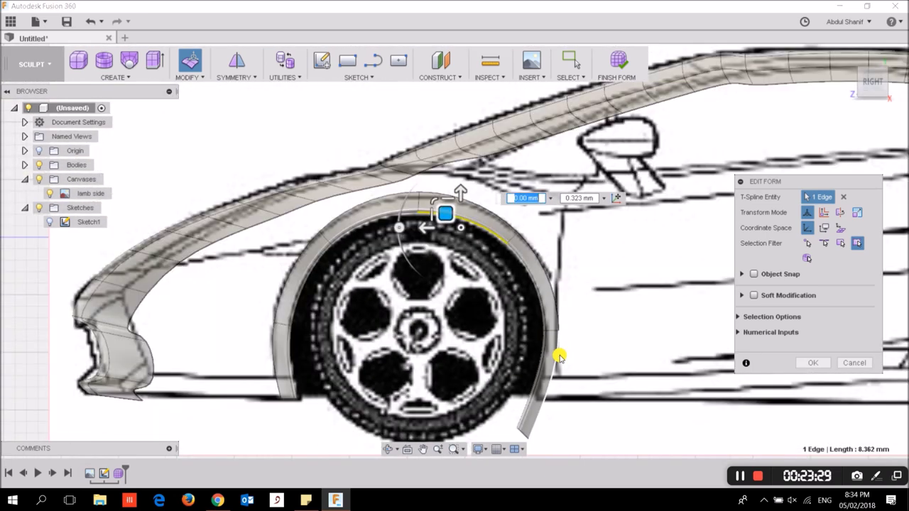
# Step: Rotate the strip's right lower end about 40 degrees inward and move it onto the outline
pyautogui.click(570, 400)
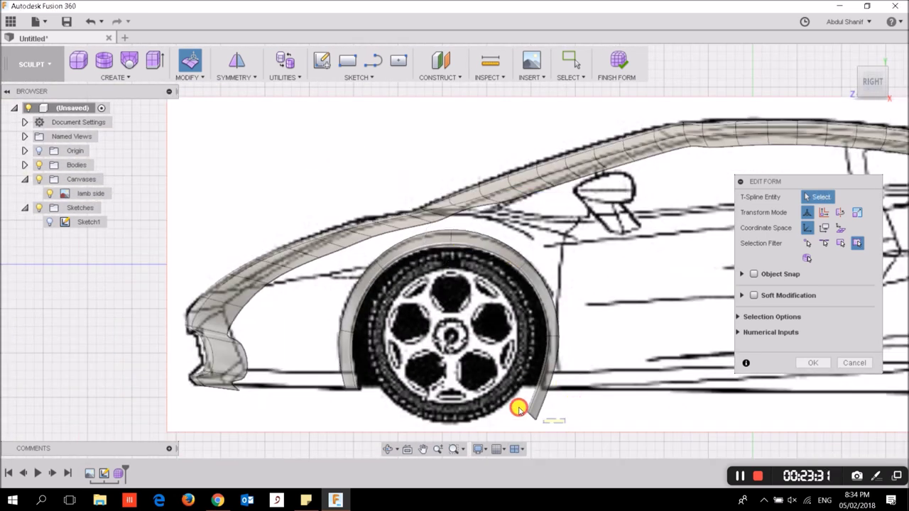
pyautogui.click(525, 405)
pyautogui.click(509, 394)
pyautogui.moveTo(513, 393); pyautogui.dragTo(543, 426)
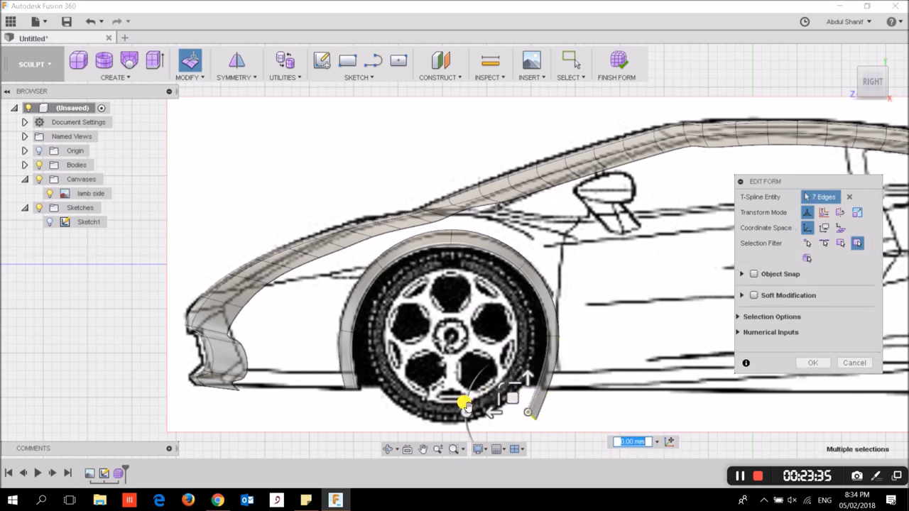
pyautogui.moveTo(462, 410)
pyautogui.mouseDown()
pyautogui.moveTo(492, 448)
pyautogui.moveTo(482, 440)
pyautogui.moveTo(507, 404)
pyautogui.mouseUp()
pyautogui.moveTo(462, 369); pyautogui.dragTo(441, 324, button='middle')
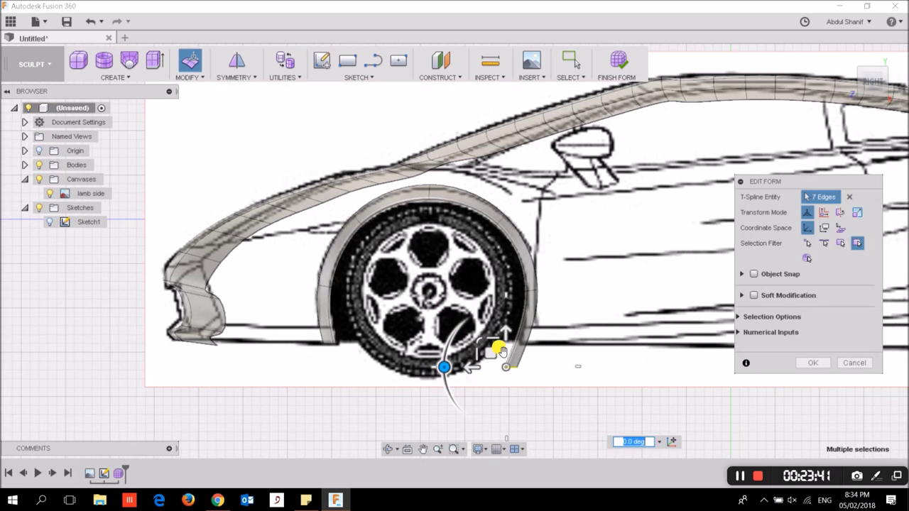
pyautogui.moveTo(500, 350); pyautogui.dragTo(505, 324)
# Step: Nudge an edge on the arch's right side slightly inward, then clear the selection
pyautogui.scroll(3, 505, 325)
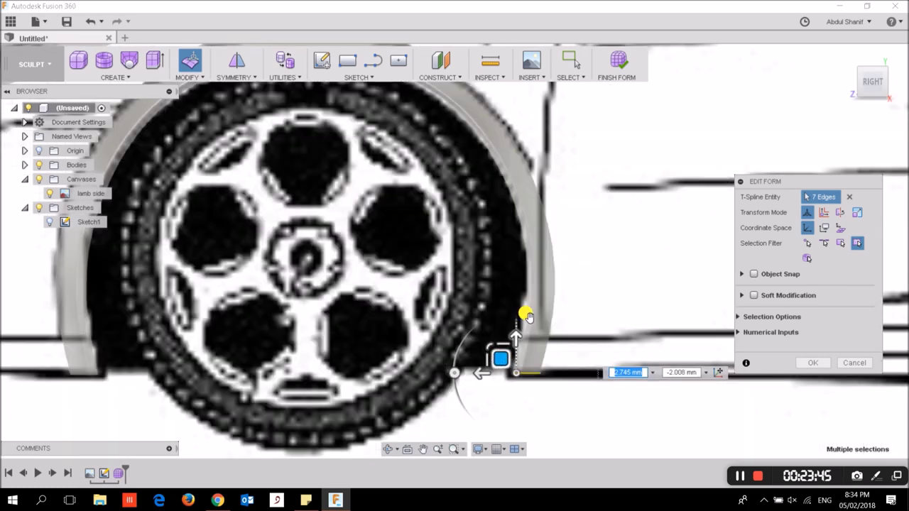
pyautogui.scroll(2, 531, 310)
pyautogui.scroll(2, 531, 286)
pyautogui.click(529, 263)
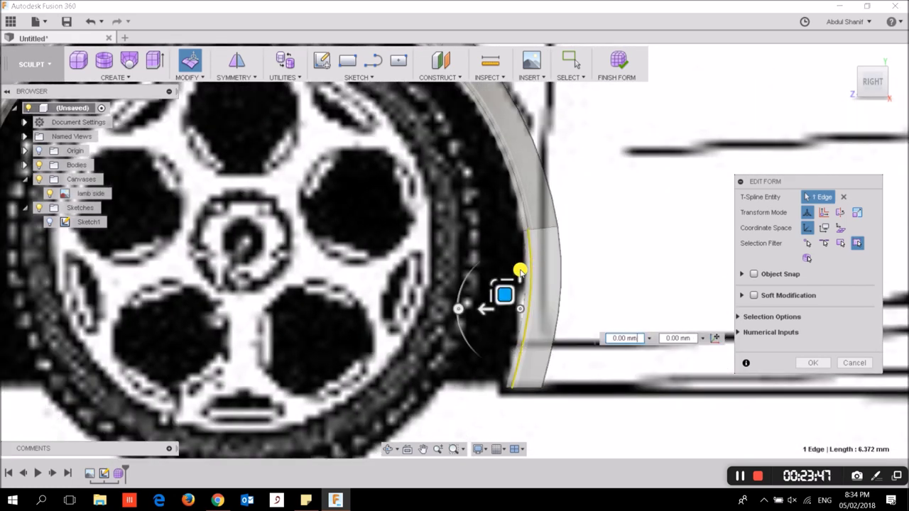
pyautogui.moveTo(499, 295); pyautogui.dragTo(497, 293)
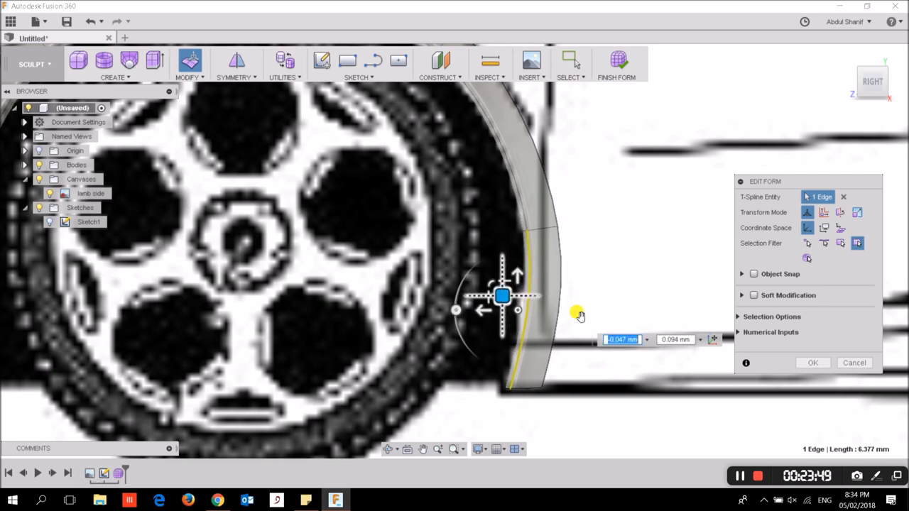
pyautogui.scroll(-5, 578, 314)
pyautogui.click(578, 377)
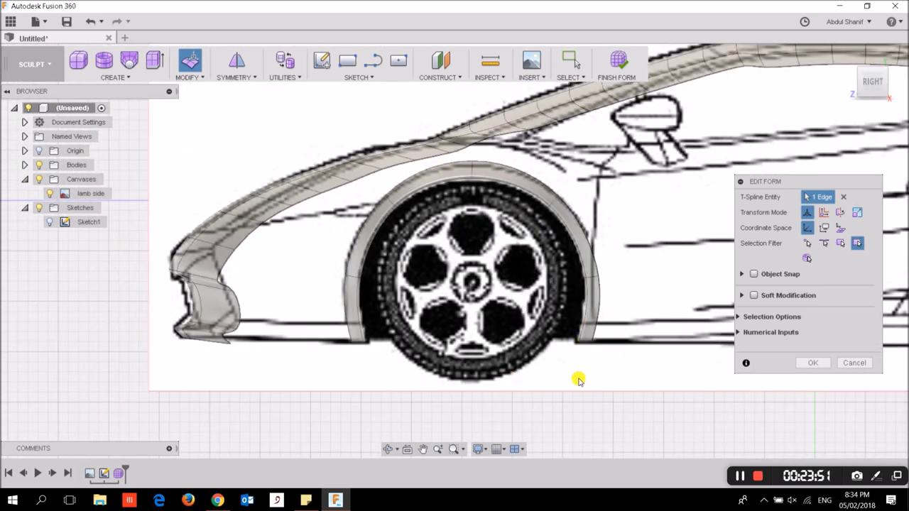
pyautogui.scroll(-4, 607, 287)
pyautogui.moveTo(607, 286); pyautogui.dragTo(516, 270, button='middle')
# Step: Rotate the rear strip's right lower end 45 degrees inward, move it up-right, and nudge the other end
pyautogui.scroll(2, 689, 297)
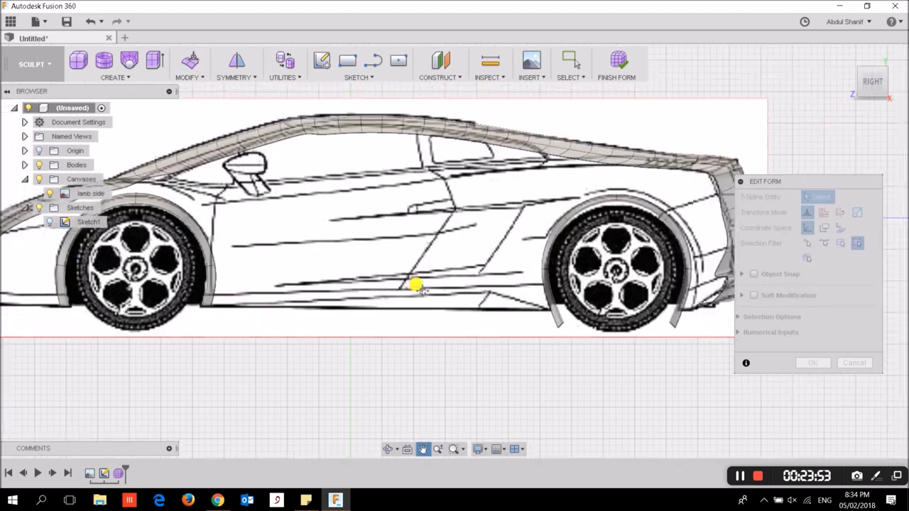
pyautogui.scroll(2, 686, 324)
pyautogui.scroll(2, 650, 328)
pyautogui.scroll(2, 649, 327)
pyautogui.moveTo(604, 301); pyautogui.dragTo(650, 368)
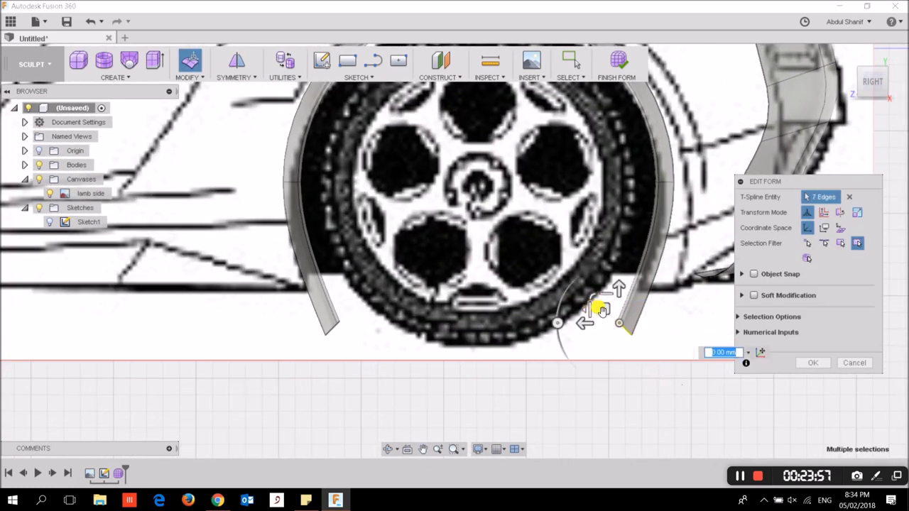
pyautogui.moveTo(551, 321); pyautogui.dragTo(574, 361)
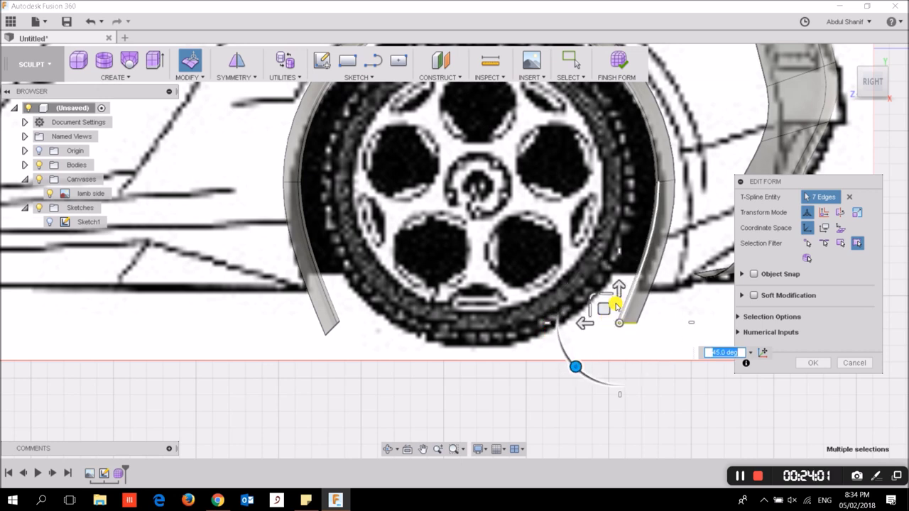
pyautogui.moveTo(602, 308); pyautogui.dragTo(631, 274)
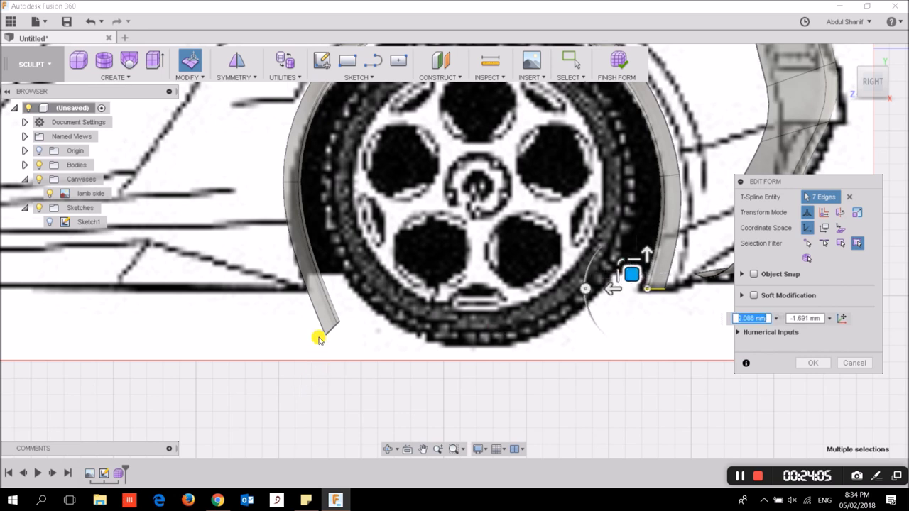
pyautogui.moveTo(304, 314); pyautogui.dragTo(362, 346)
pyautogui.moveTo(321, 308)
pyautogui.mouseDown()
pyautogui.moveTo(271, 308)
pyautogui.moveTo(286, 284)
pyautogui.moveTo(310, 291)
pyautogui.moveTo(284, 269)
pyautogui.mouseUp()
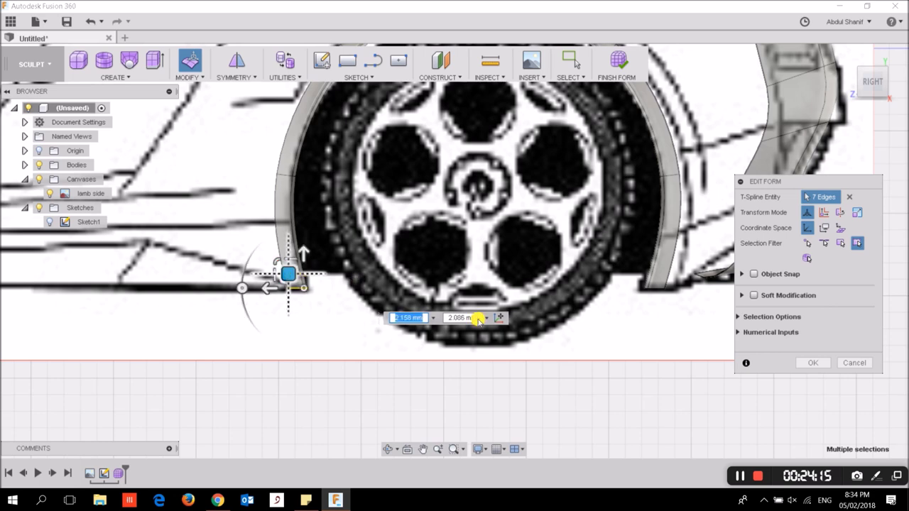
# Step: Pull the rear arch's top vertex slightly left and shift an adjacent strip face left
pyautogui.scroll(-3, 509, 188)
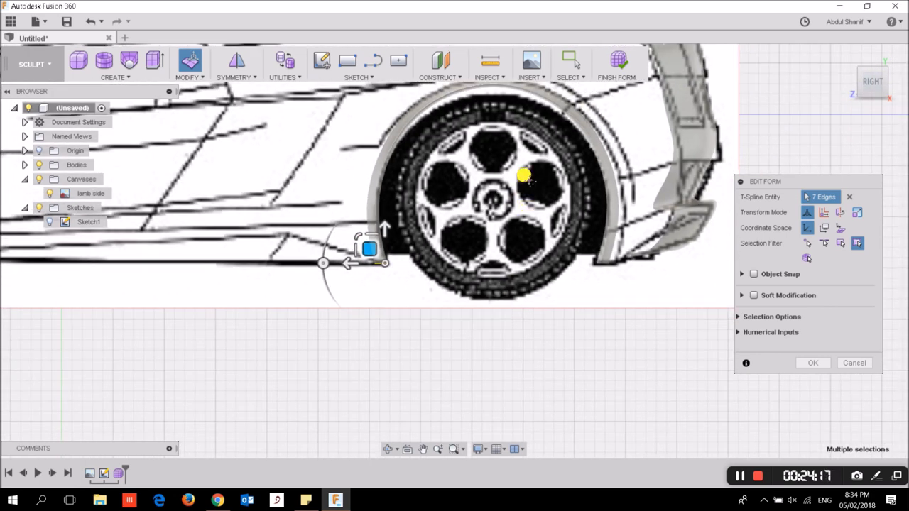
pyautogui.scroll(2, 528, 215)
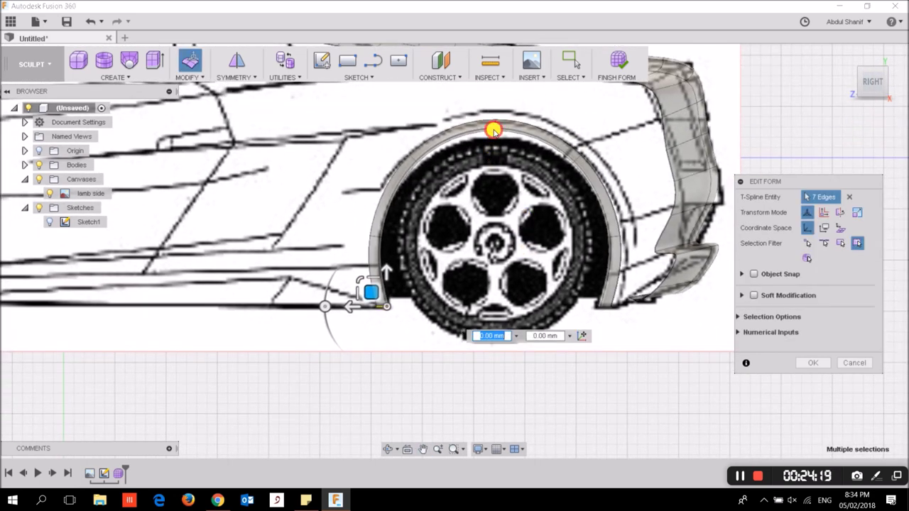
pyautogui.click(494, 130)
pyautogui.moveTo(477, 116); pyautogui.dragTo(482, 133)
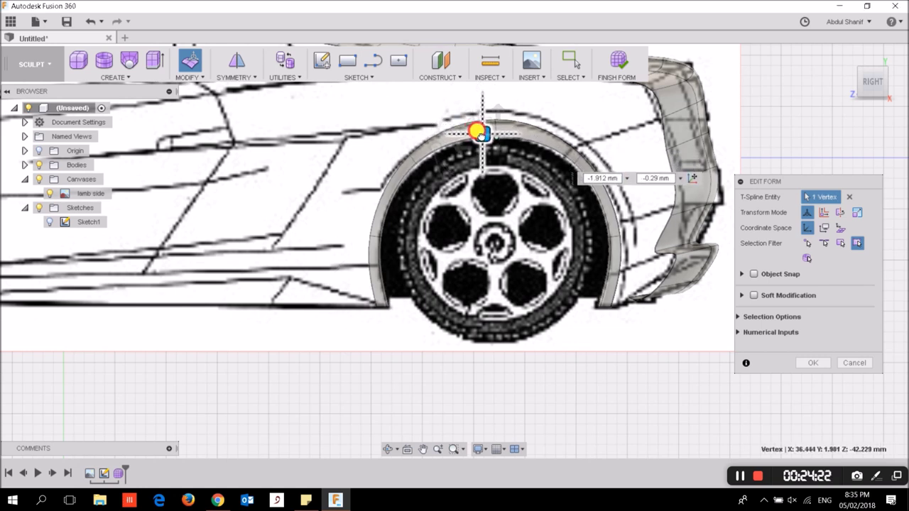
pyautogui.click(571, 158)
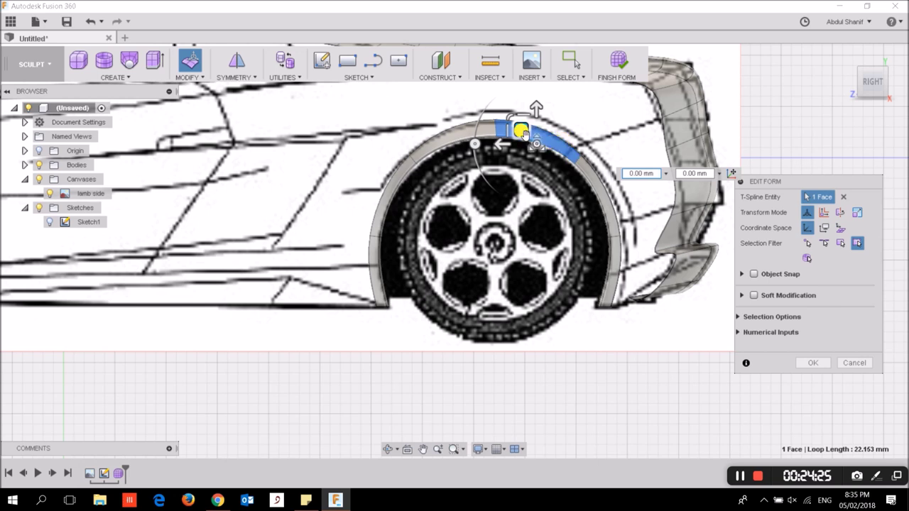
pyautogui.moveTo(522, 132); pyautogui.dragTo(516, 130)
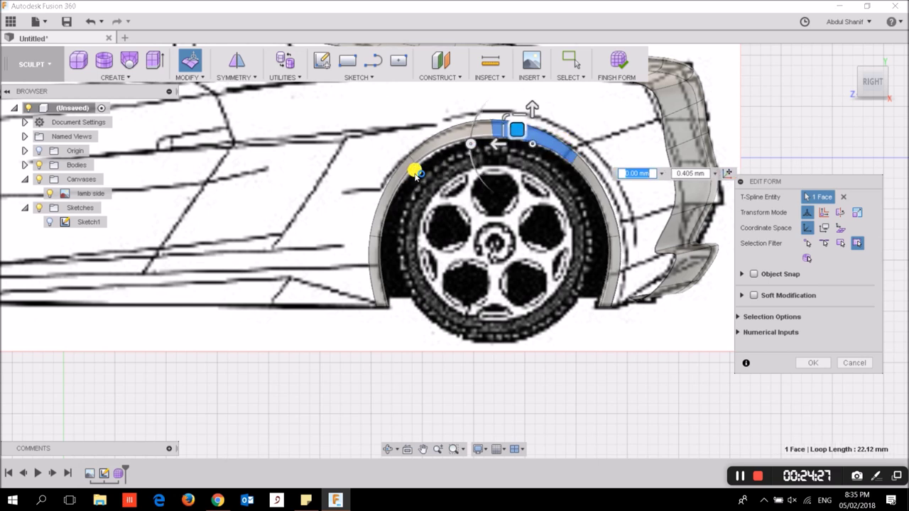
# Step: Nudge the fender's front vertex, rear edge and lower edge onto the outline, then finish the form edit
pyautogui.click(404, 150)
pyautogui.moveTo(405, 150); pyautogui.dragTo(412, 158)
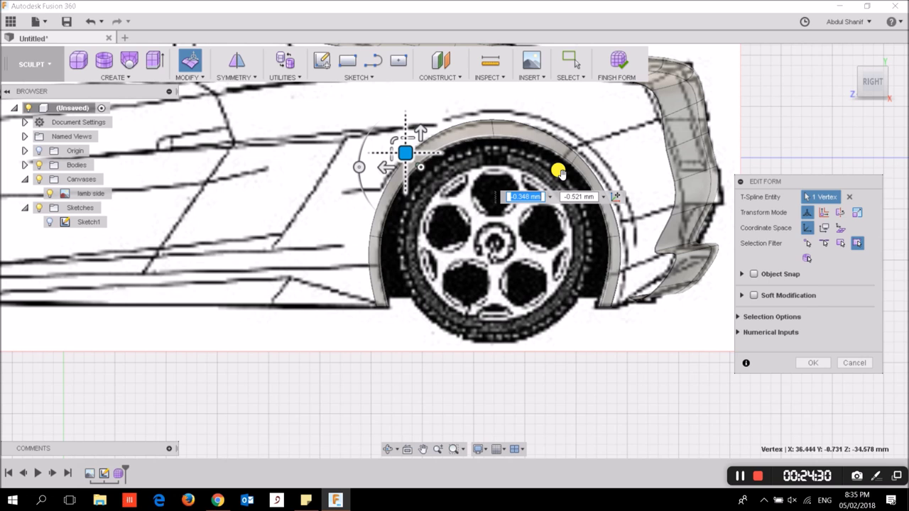
pyautogui.click(602, 192)
pyautogui.moveTo(566, 184); pyautogui.dragTo(588, 179)
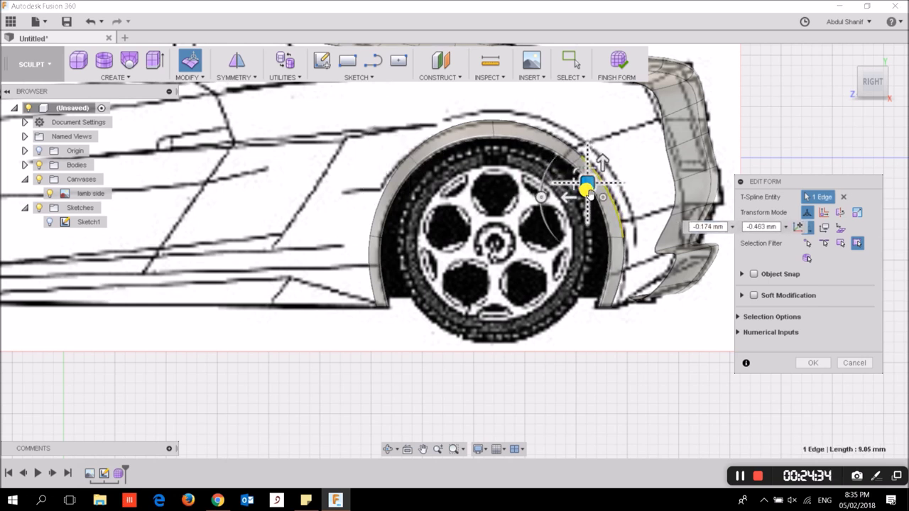
pyautogui.click(620, 277)
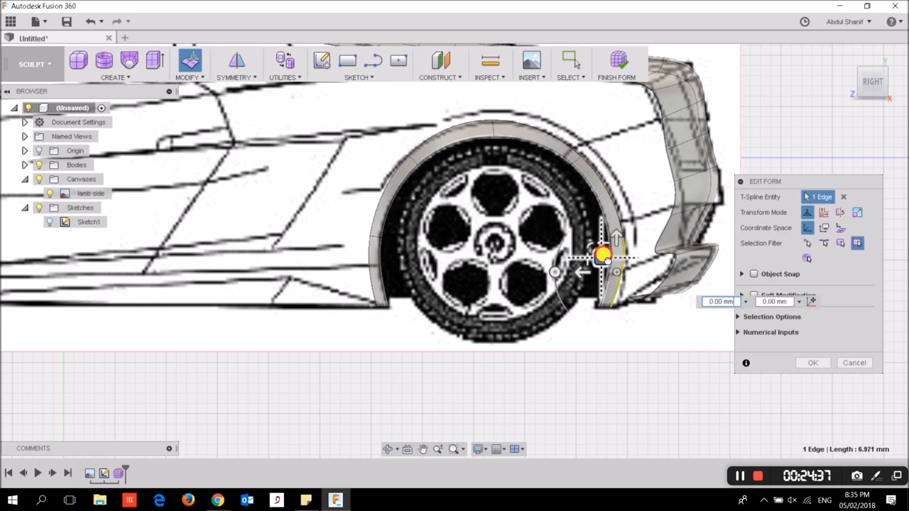
pyautogui.moveTo(608, 260); pyautogui.dragTo(603, 258)
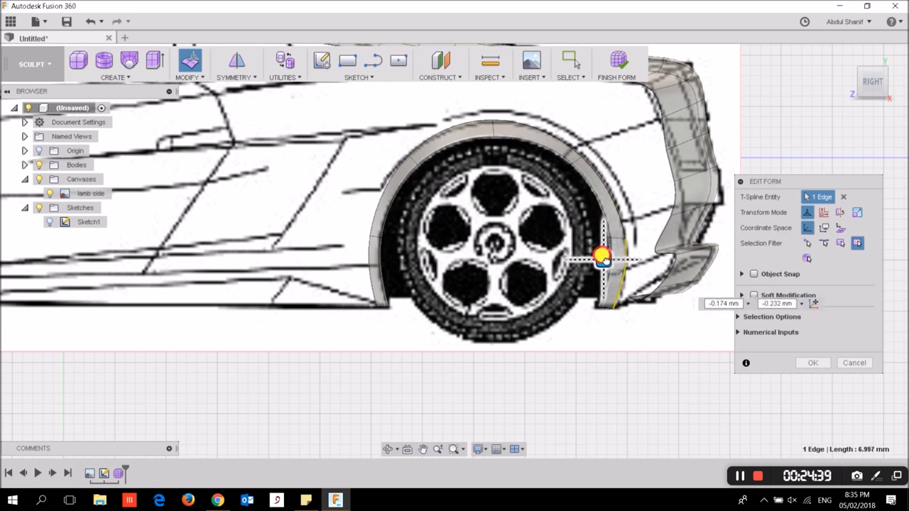
pyautogui.click(517, 387)
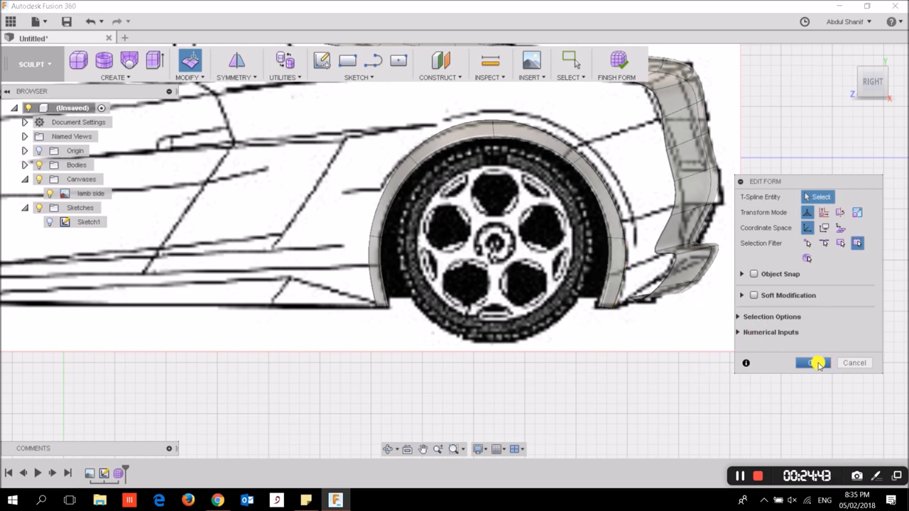
pyautogui.click(813, 362)
pyautogui.moveTo(871, 81)
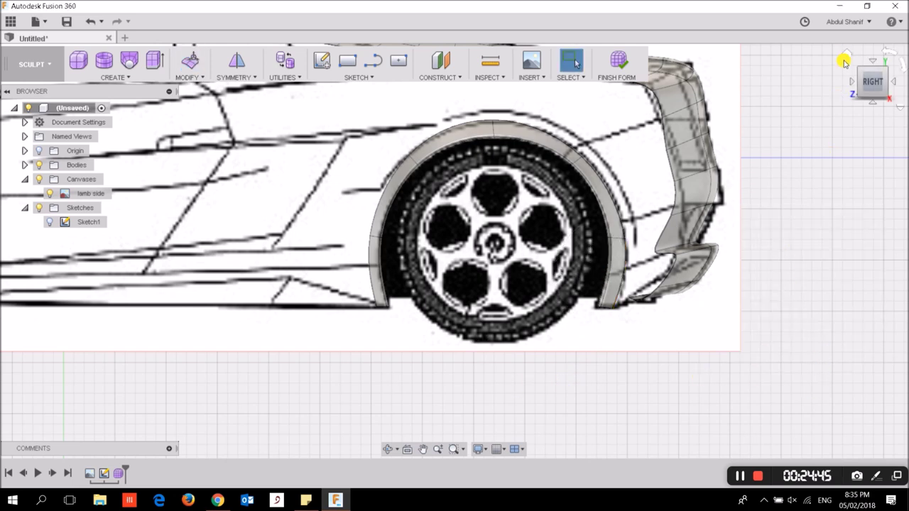
pyautogui.click(844, 61)
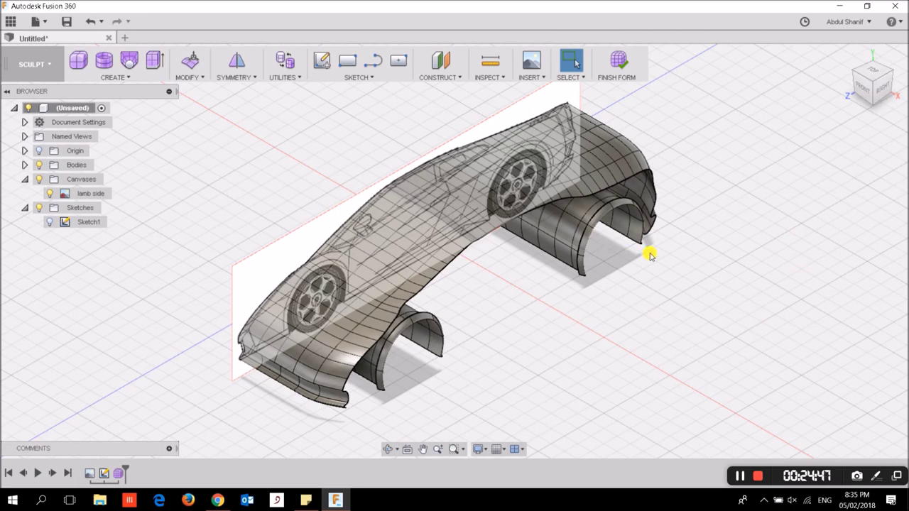
pyautogui.scroll(3, 561, 252)
pyautogui.scroll(2, 573, 244)
pyautogui.scroll(-2, 612, 248)
pyautogui.scroll(-1, 624, 245)
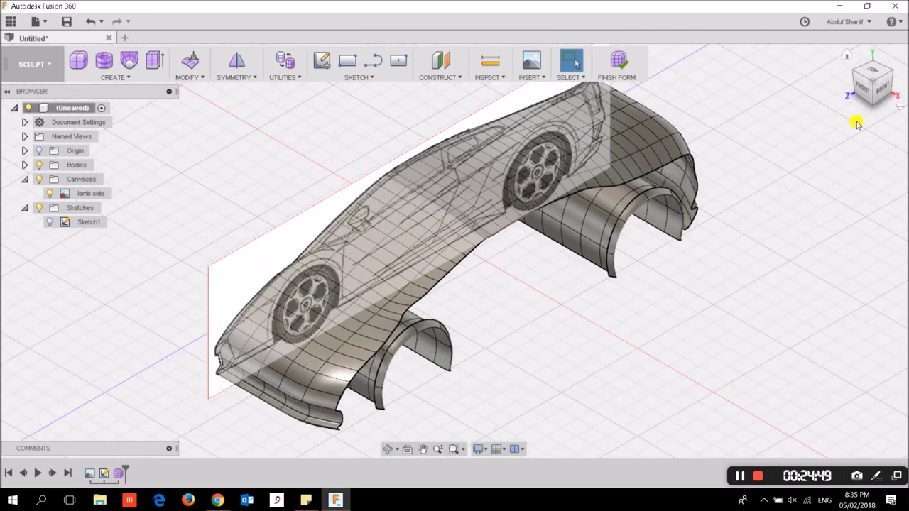
pyautogui.click(888, 87)
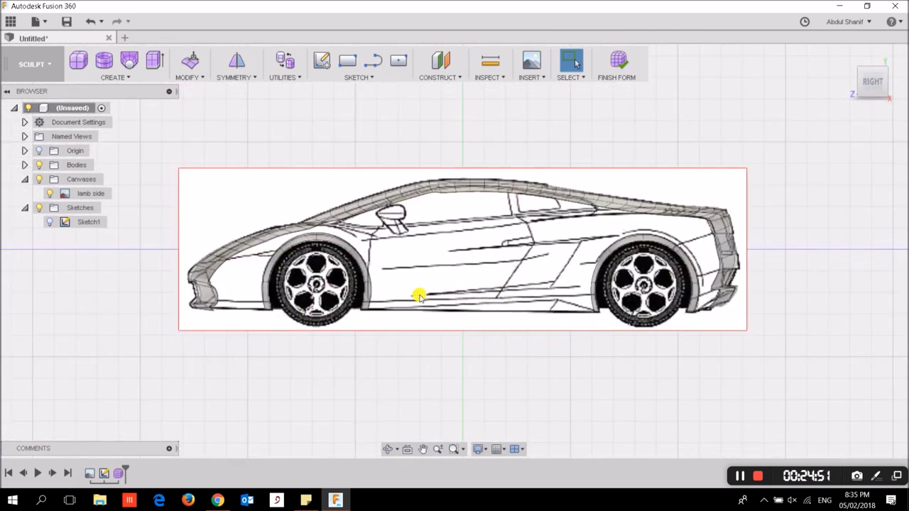
pyautogui.click(196, 79)
pyautogui.click(200, 164)
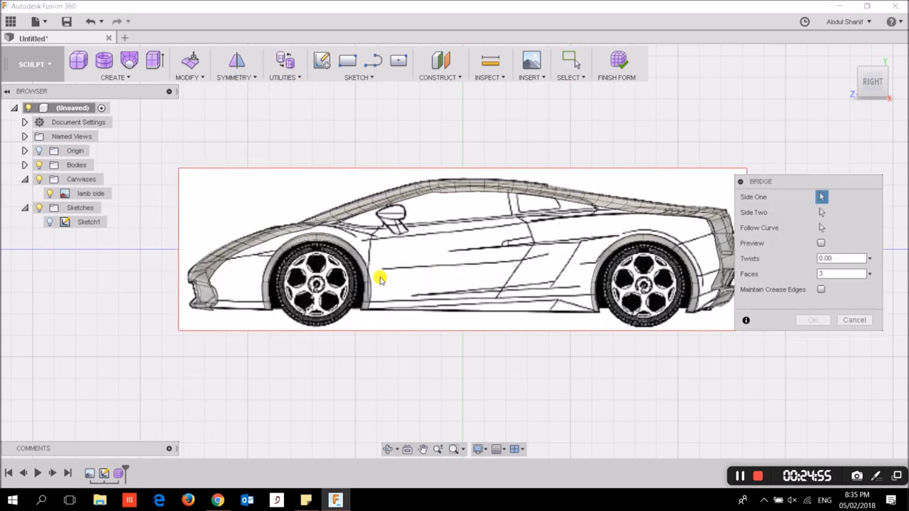
pyautogui.scroll(3, 380, 279)
pyautogui.scroll(2, 376, 290)
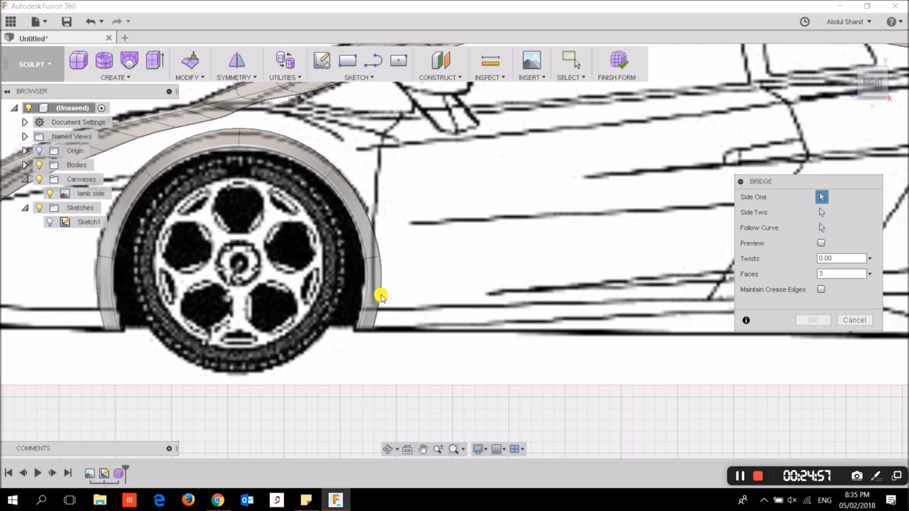
pyautogui.scroll(-2, 380, 297)
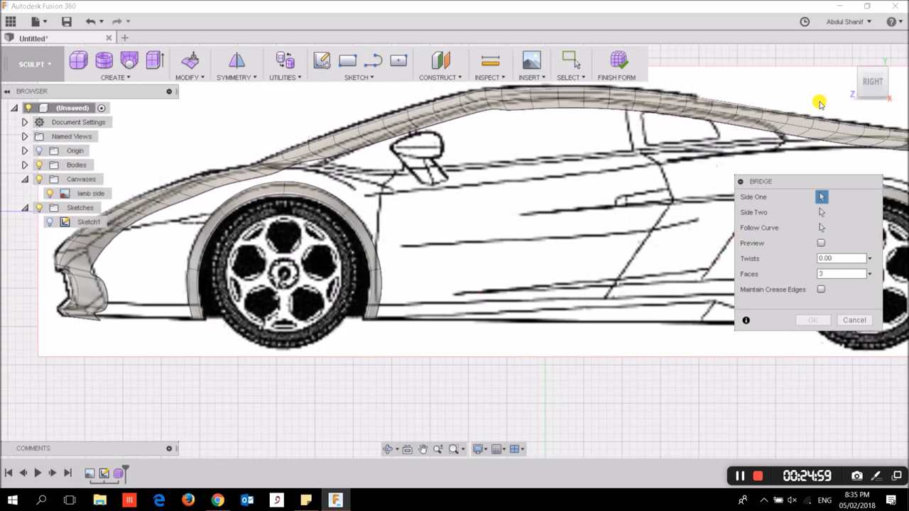
pyautogui.click(850, 323)
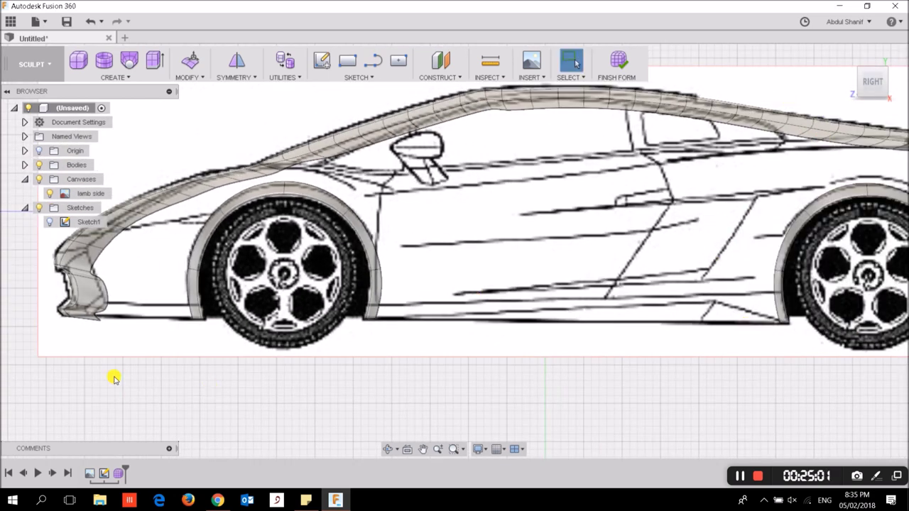
pyautogui.scroll(4, 62, 318)
pyautogui.click(89, 308)
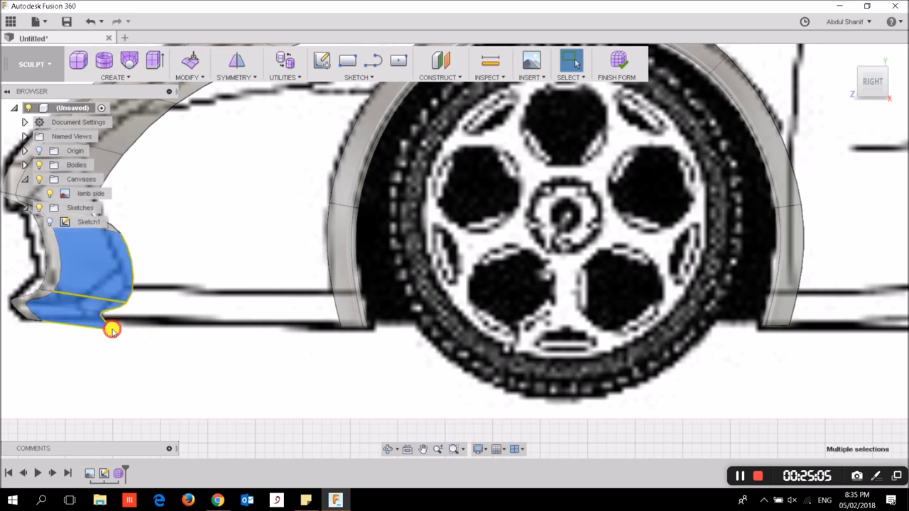
# Step: Rotate the selected lower nose faces to 10.0 degrees with Edit Form, then clear the selection
pyautogui.rightClick(111, 330)
pyautogui.click(113, 292)
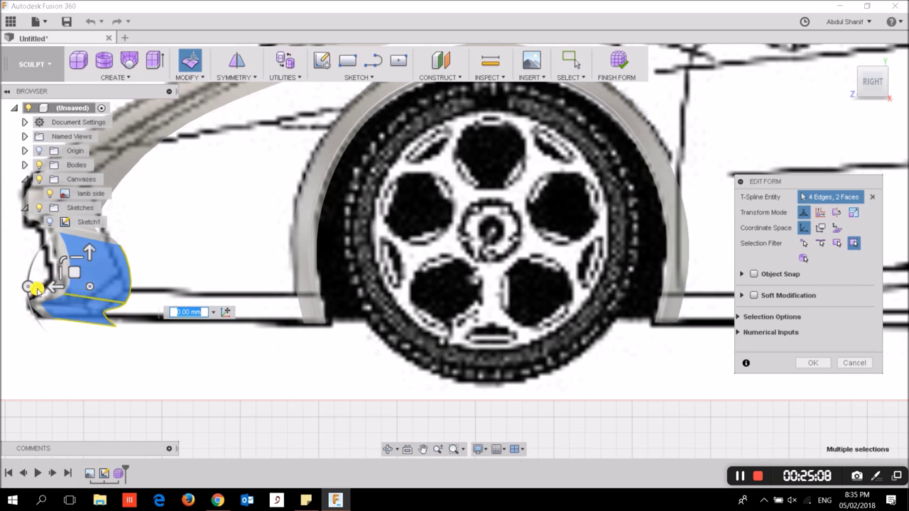
pyautogui.moveTo(25, 282); pyautogui.dragTo(27, 293)
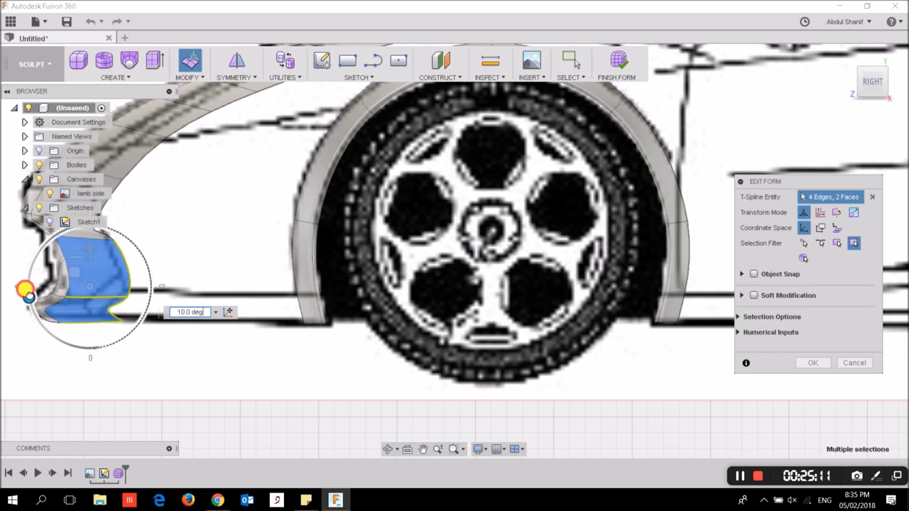
pyautogui.moveTo(27, 295); pyautogui.dragTo(29, 296)
pyautogui.scroll(-5, 97, 339)
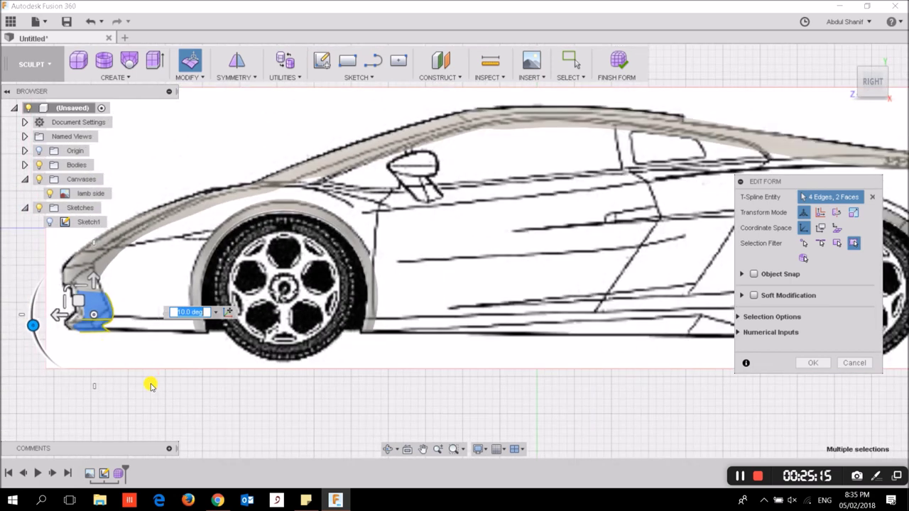
pyautogui.scroll(-2, 196, 348)
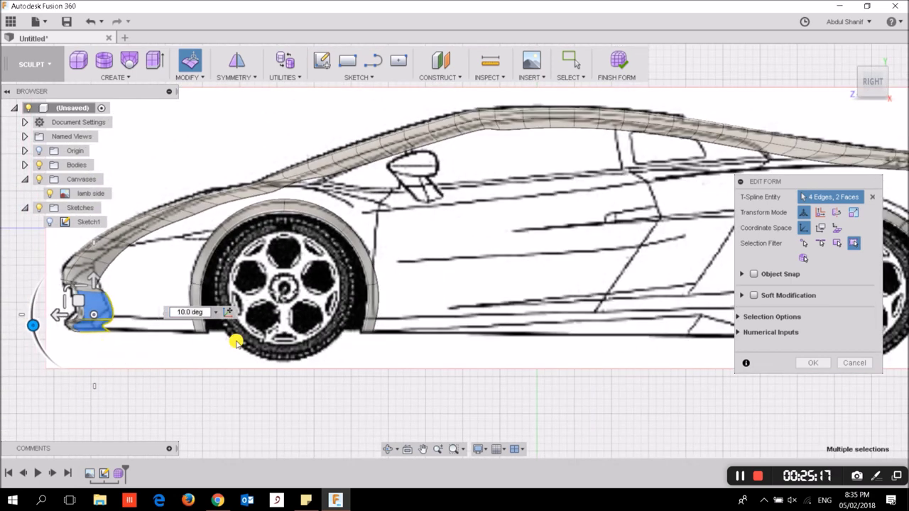
pyautogui.scroll(-3, 400, 352)
pyautogui.click(400, 353)
pyautogui.scroll(2, 628, 355)
pyautogui.scroll(3, 639, 301)
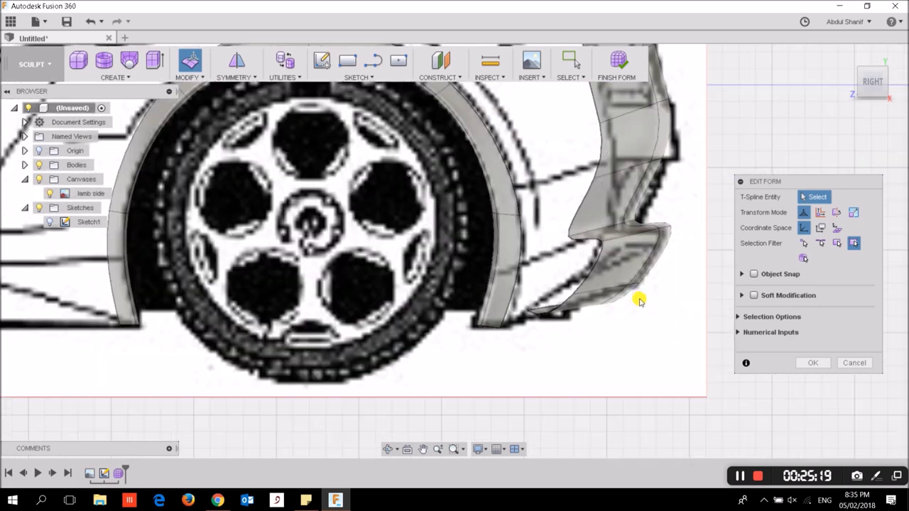
pyautogui.moveTo(870, 82)
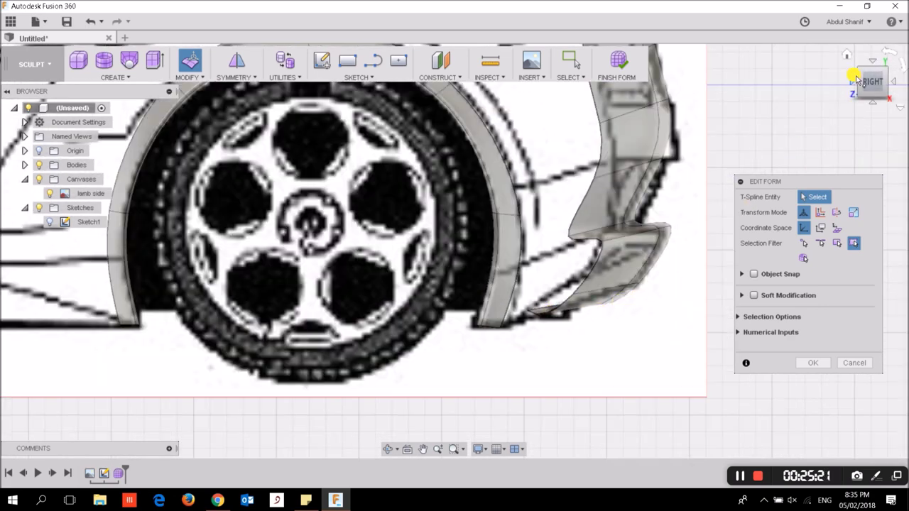
# Step: Move the rear tip's lower face about -0.133 mm and -0.898 mm, confirm, and return to the right-side view
pyautogui.click(869, 71)
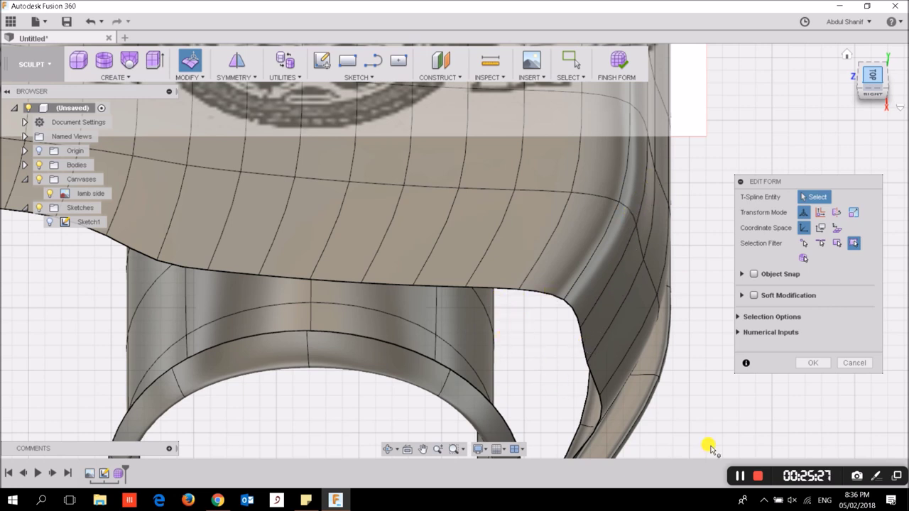
pyautogui.press('Escape')
pyautogui.press('Return')
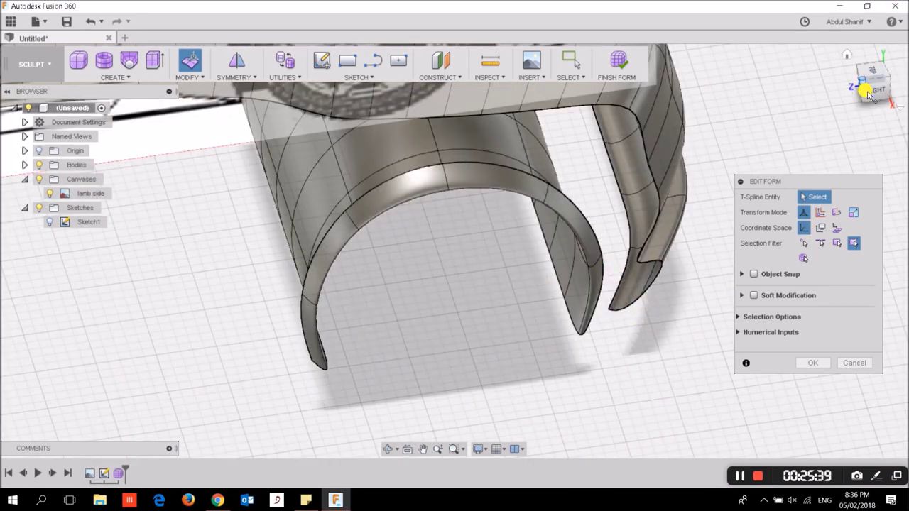
pyautogui.click(384, 450)
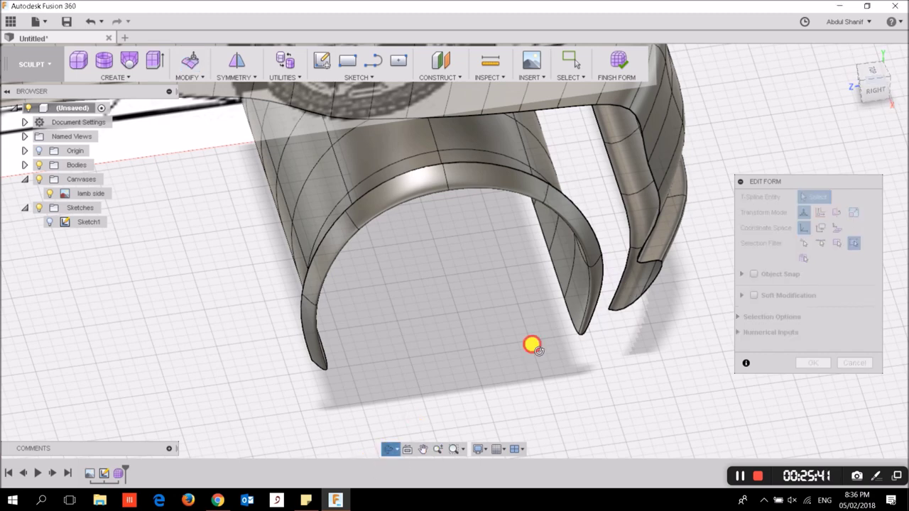
pyautogui.moveTo(531, 345); pyautogui.dragTo(561, 328)
pyautogui.press('Escape')
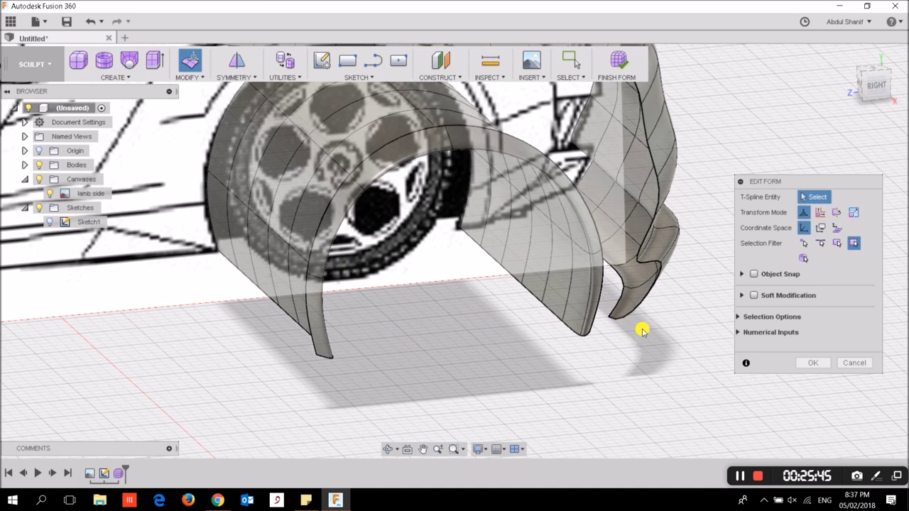
pyautogui.click(609, 308)
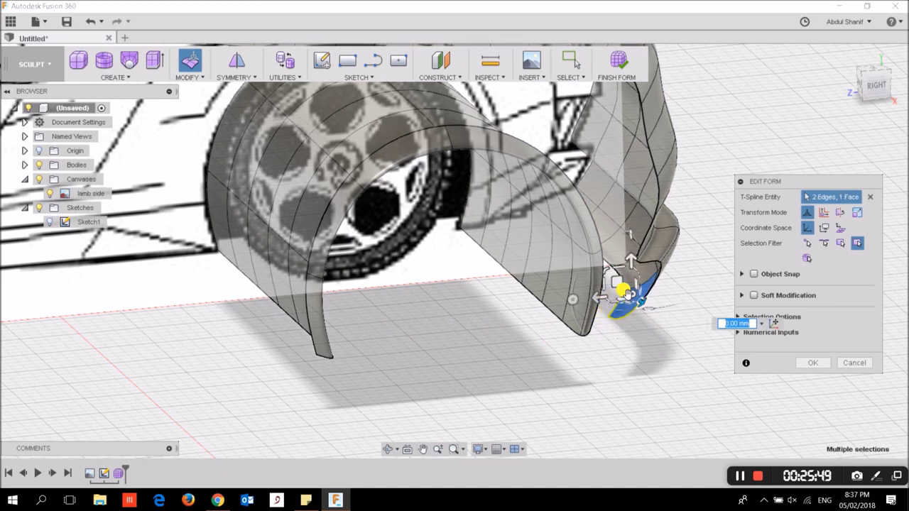
pyautogui.moveTo(615, 274); pyautogui.dragTo(628, 282)
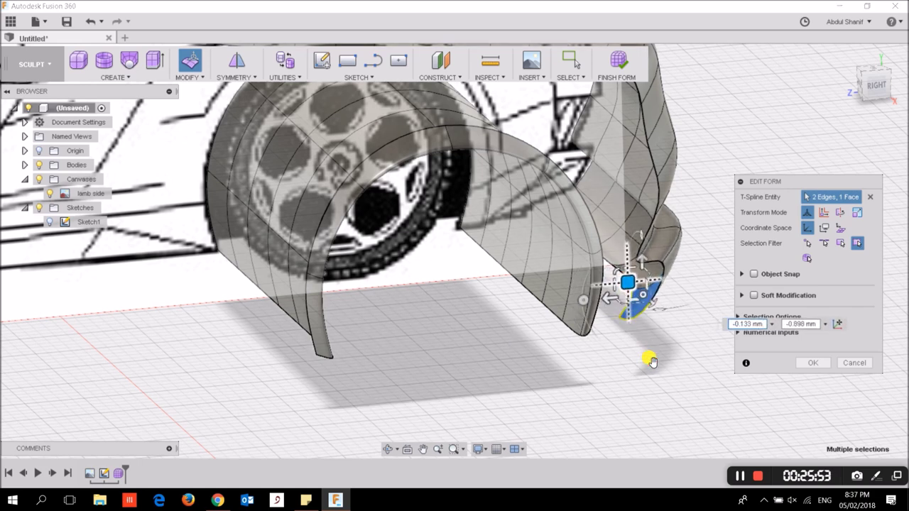
pyautogui.click(652, 361)
pyautogui.click(810, 362)
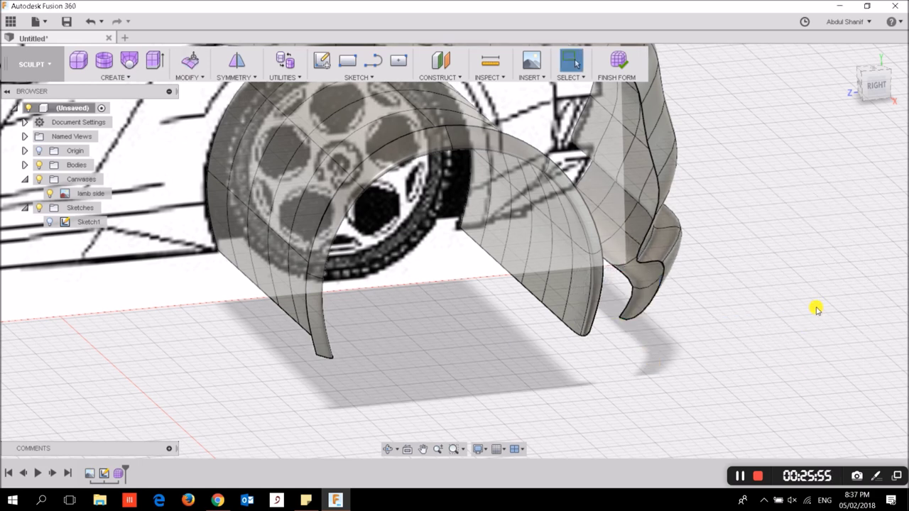
pyautogui.click(878, 84)
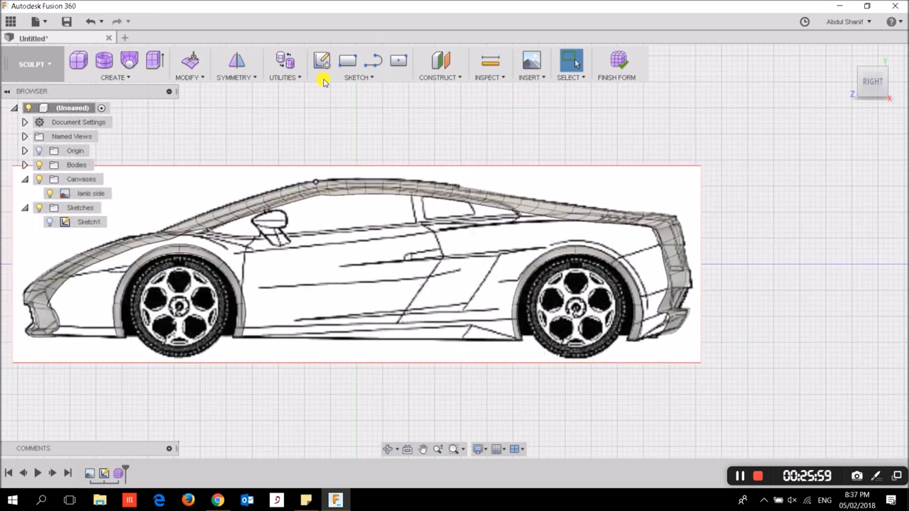
# Step: Bridge the front arch strip to the two rear wheel-arch edges, creating a 3-face side panel
pyautogui.click(186, 77)
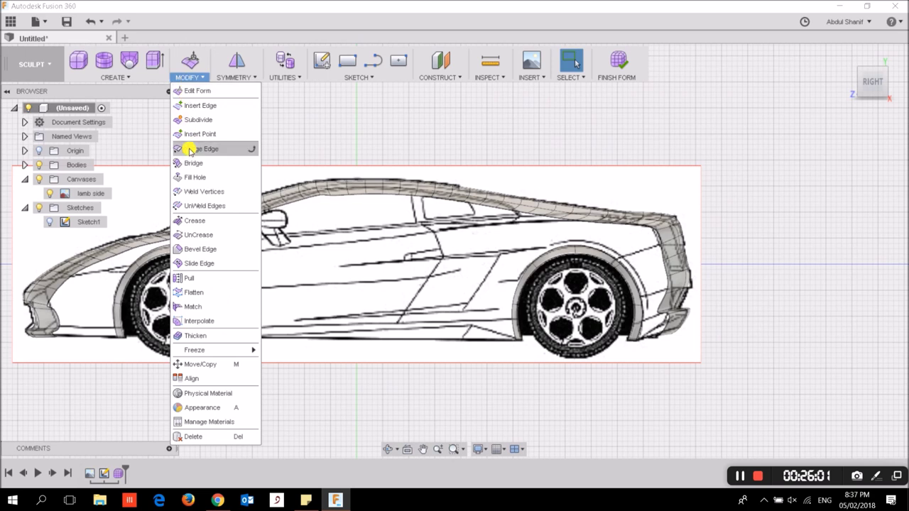
pyautogui.click(188, 161)
pyautogui.scroll(1, 231, 284)
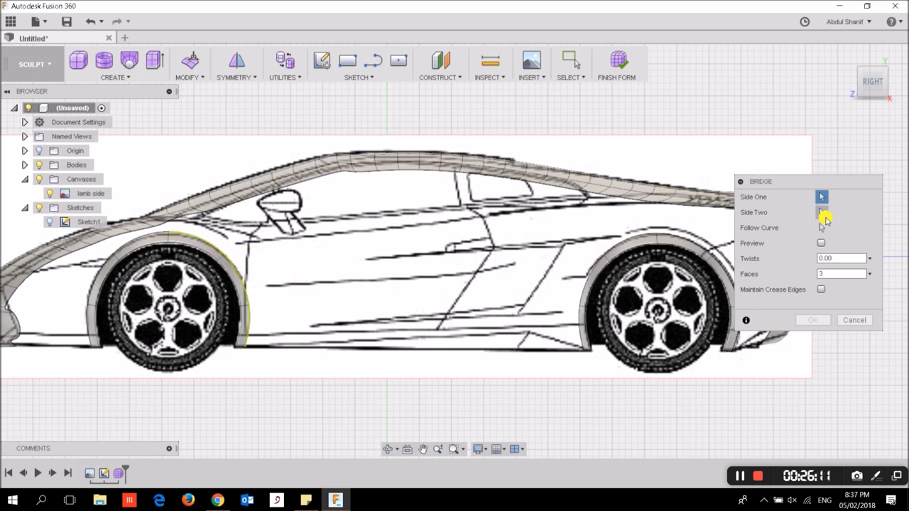
pyautogui.click(821, 212)
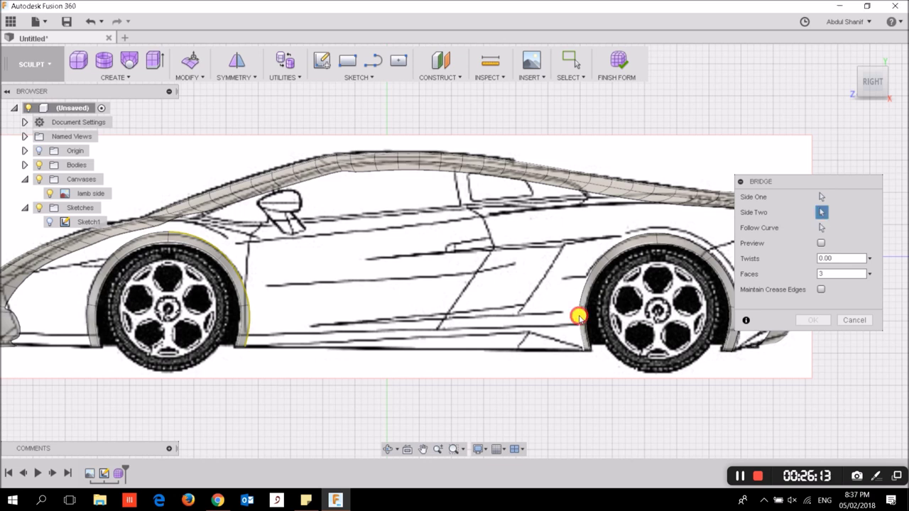
pyautogui.click(578, 317)
pyautogui.click(620, 243)
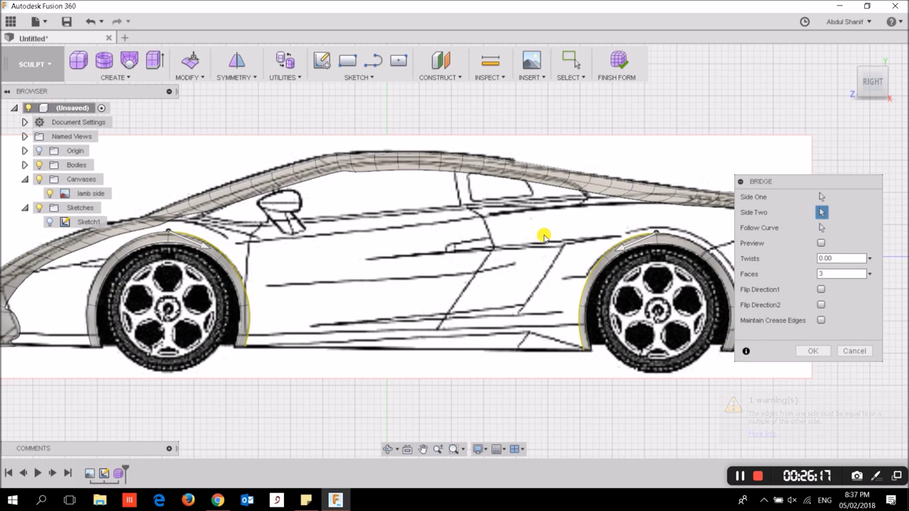
pyautogui.click(822, 243)
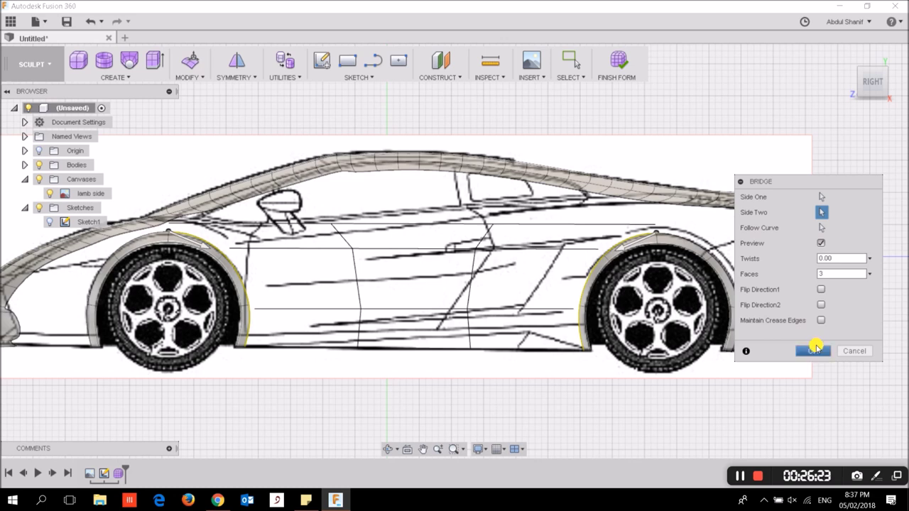
pyautogui.click(815, 348)
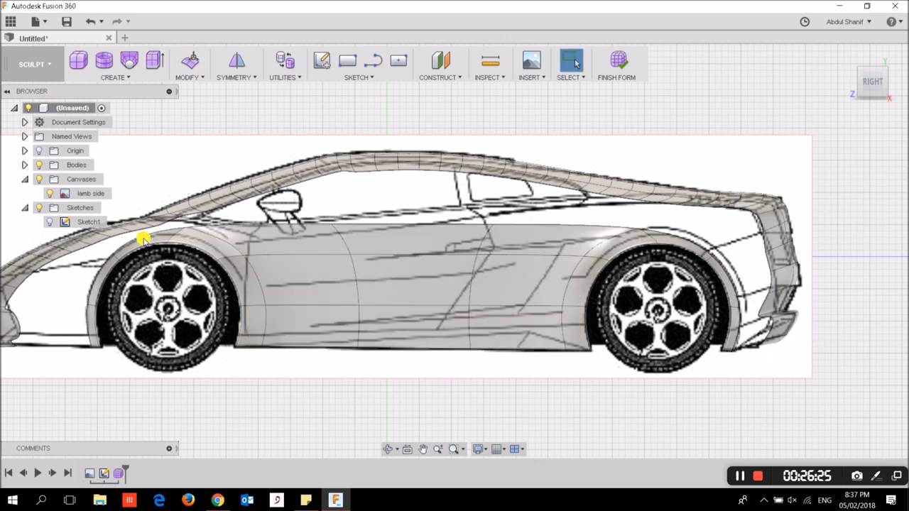
pyautogui.moveTo(250, 314); pyautogui.dragTo(416, 314, button='middle')
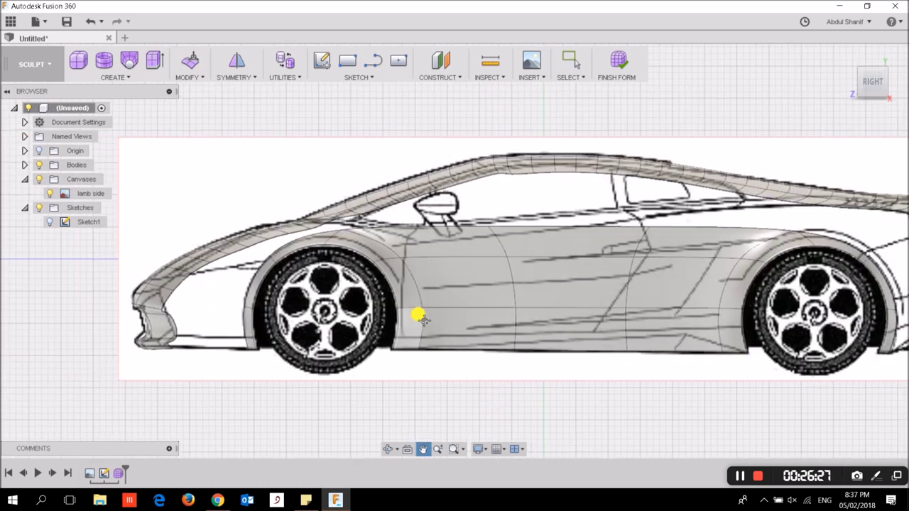
# Step: Start a Bridge with the upper front fender-arch edge as Side One
pyautogui.click(201, 73)
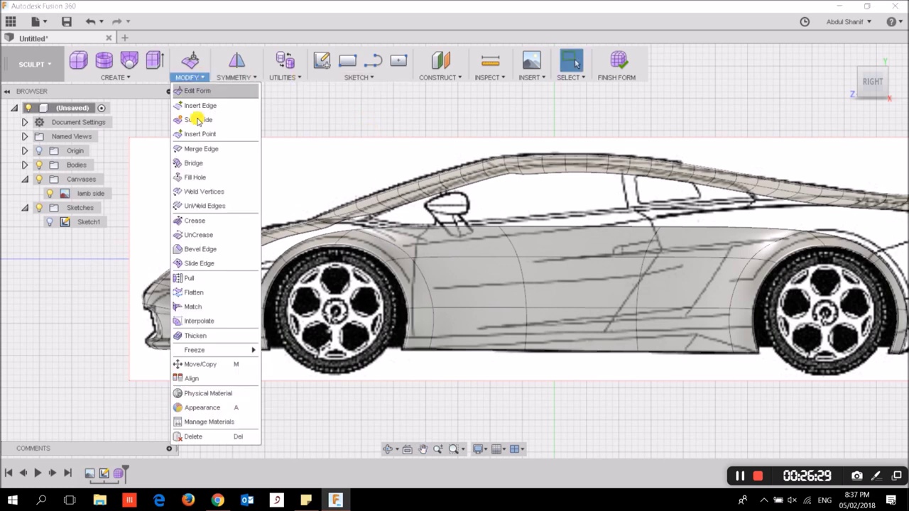
pyautogui.click(203, 190)
pyautogui.scroll(1, 209, 353)
pyautogui.scroll(3, 261, 318)
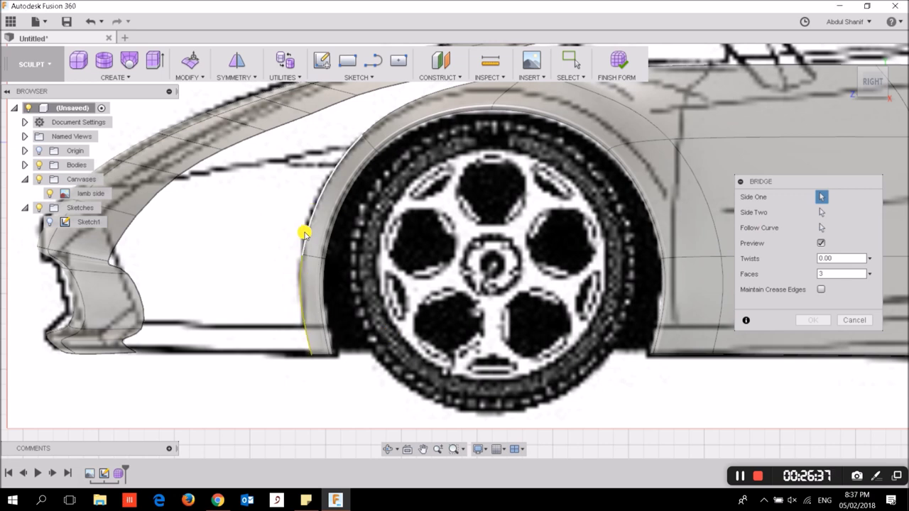
pyautogui.click(330, 191)
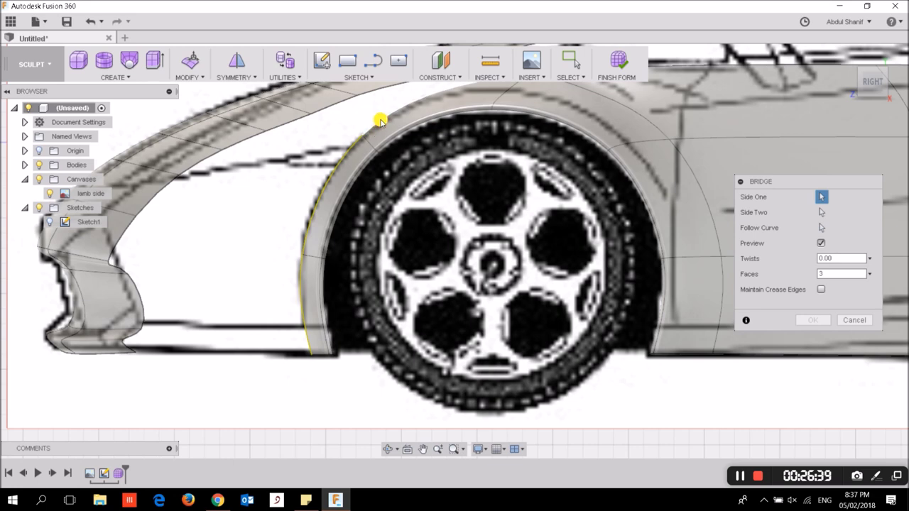
pyautogui.scroll(-2, 384, 120)
pyautogui.scroll(-1, 426, 110)
pyautogui.scroll(-2, 440, 128)
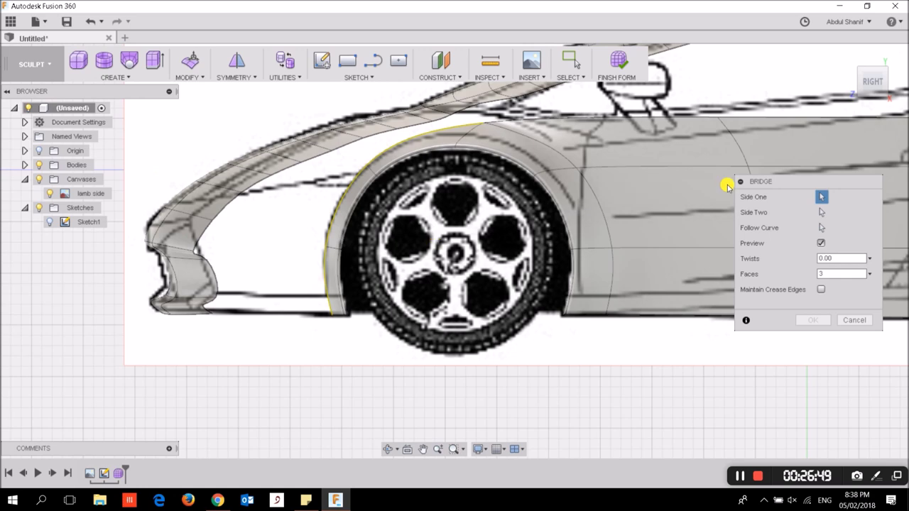
# Step: Pick the front bumper edges, running up its rear edge, as Side Two
pyautogui.click(821, 213)
pyautogui.scroll(2, 142, 323)
pyautogui.scroll(3, 223, 301)
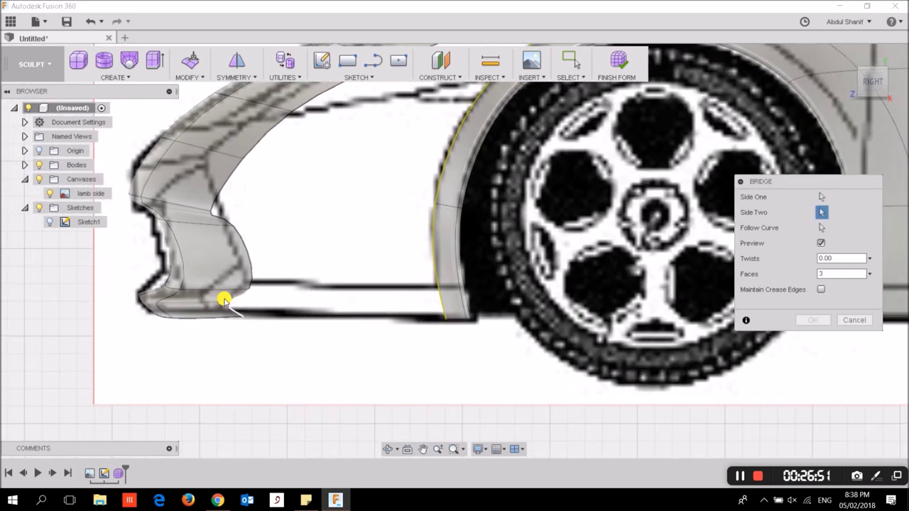
pyautogui.scroll(2, 235, 311)
pyautogui.click(235, 313)
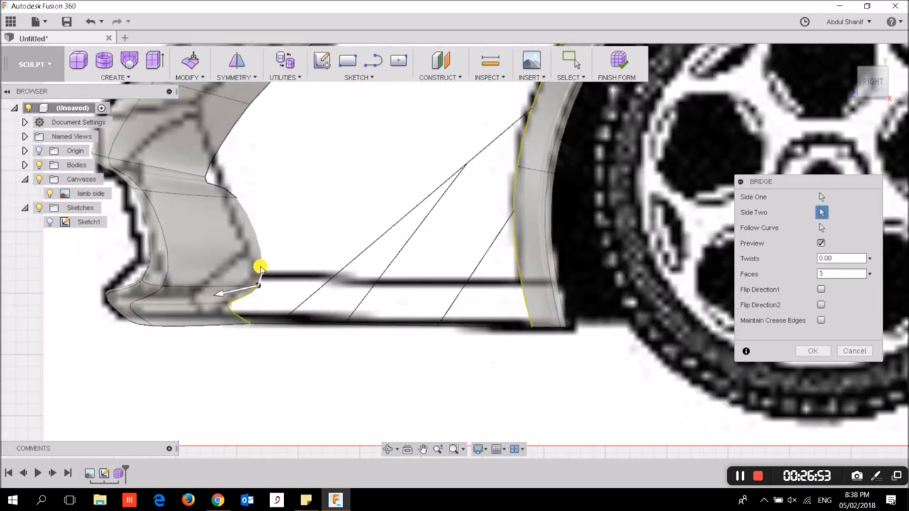
pyautogui.click(260, 268)
pyautogui.scroll(-2, 260, 256)
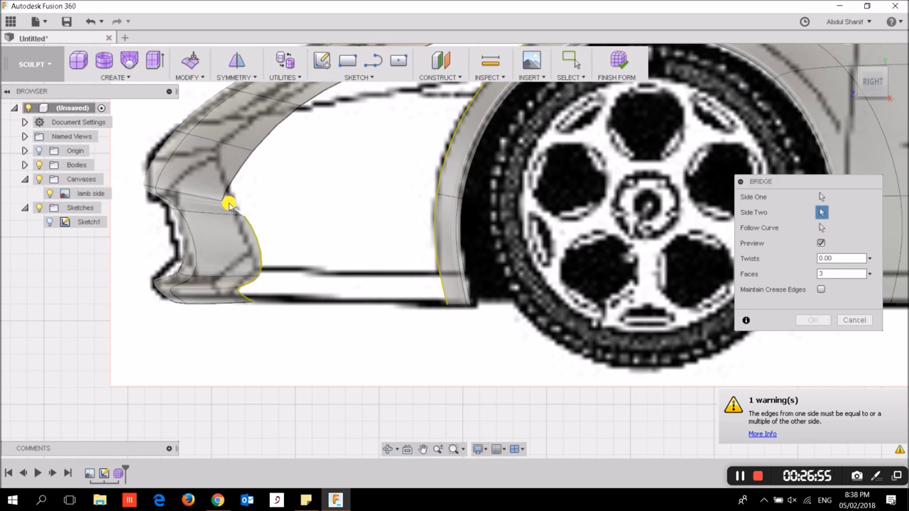
pyautogui.click(228, 195)
pyautogui.click(258, 136)
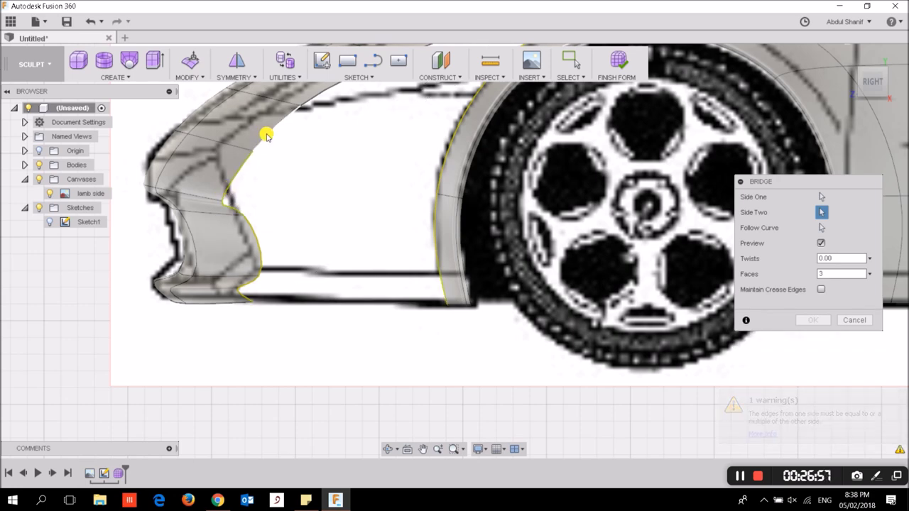
pyautogui.scroll(-2, 308, 170)
pyautogui.scroll(-2, 284, 206)
# Step: Add the upper body edges toward the mirror to Side Two, match edge counts, and confirm the 3-face bridge
pyautogui.click(258, 205)
pyautogui.click(285, 184)
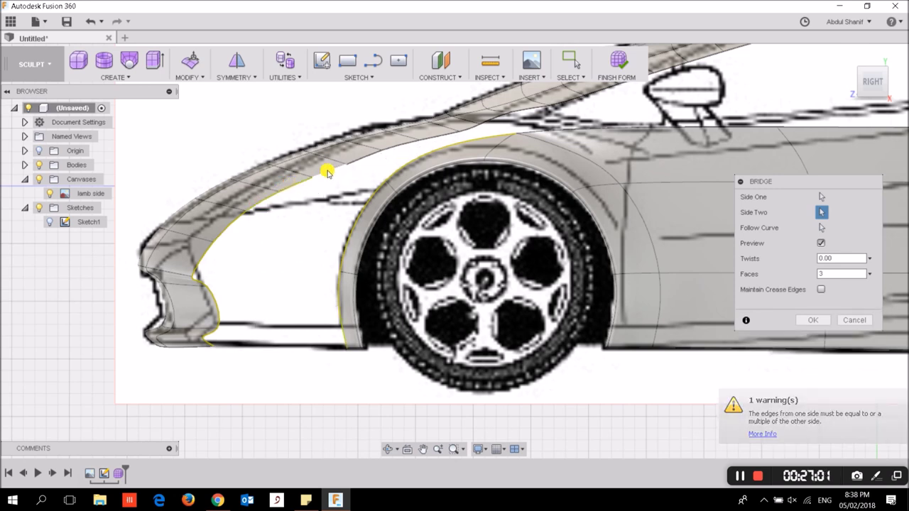
pyautogui.click(365, 154)
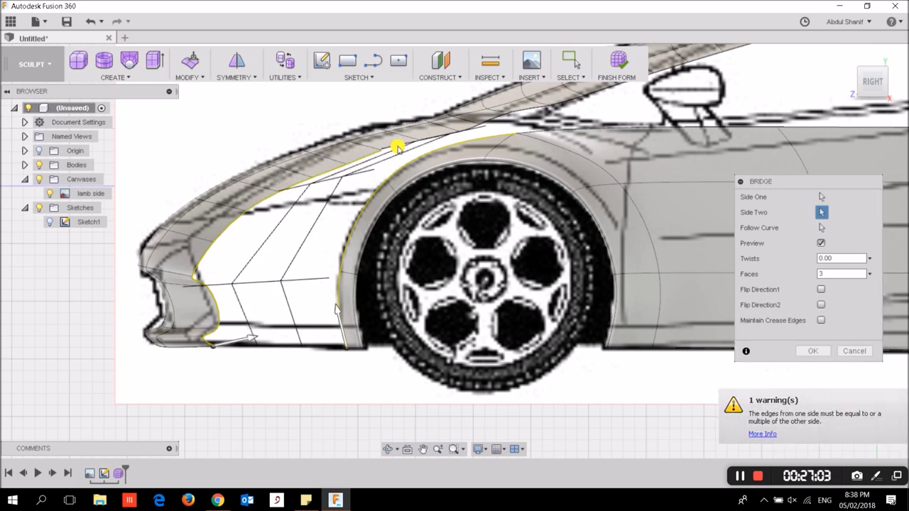
pyautogui.click(487, 117)
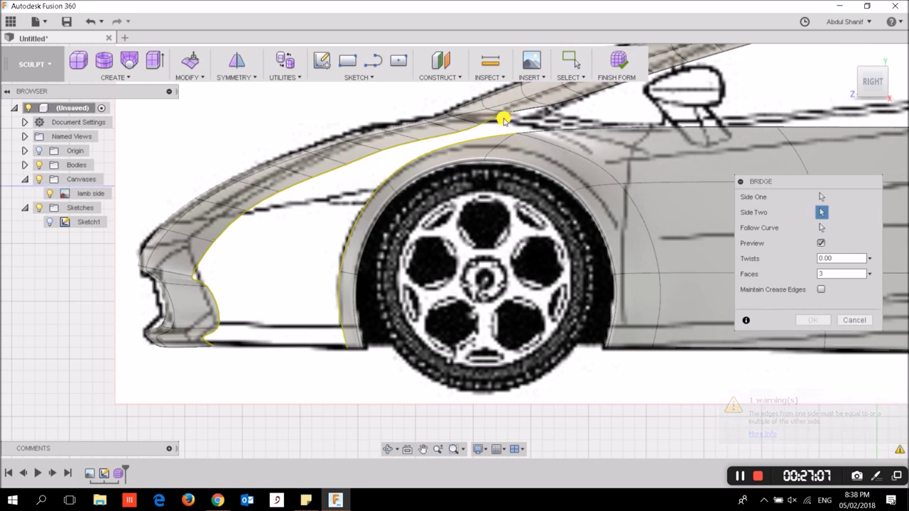
pyautogui.click(529, 112)
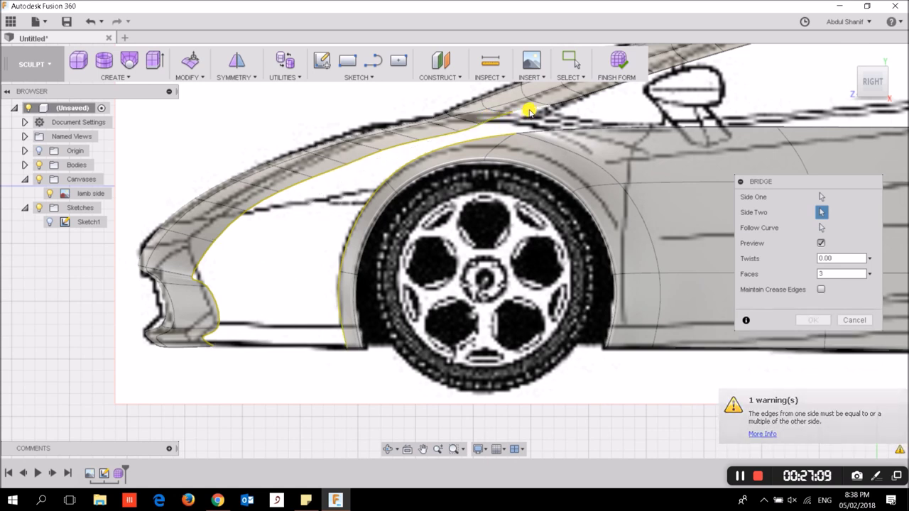
pyautogui.click(510, 112)
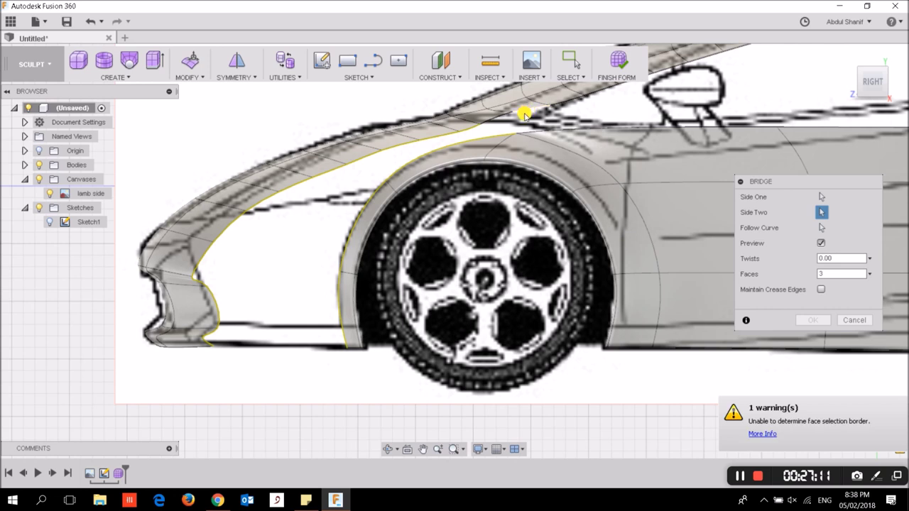
pyautogui.click(524, 114)
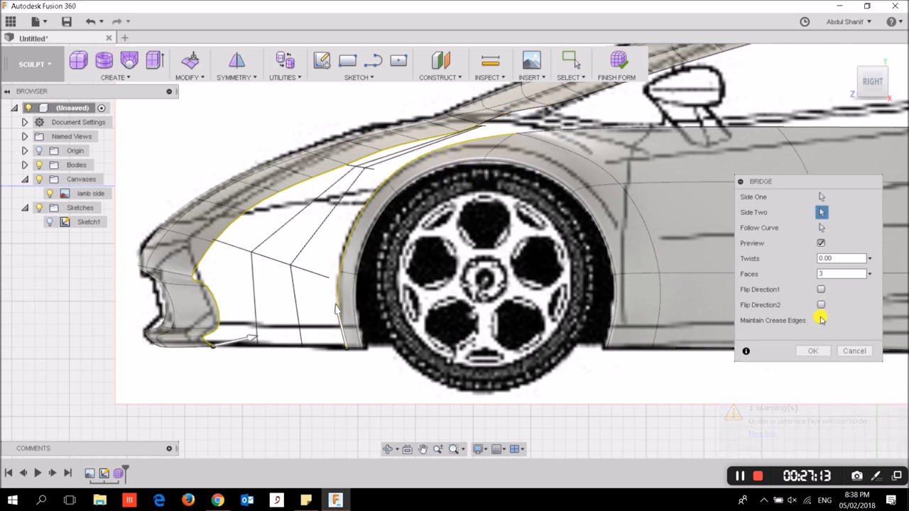
pyautogui.click(820, 351)
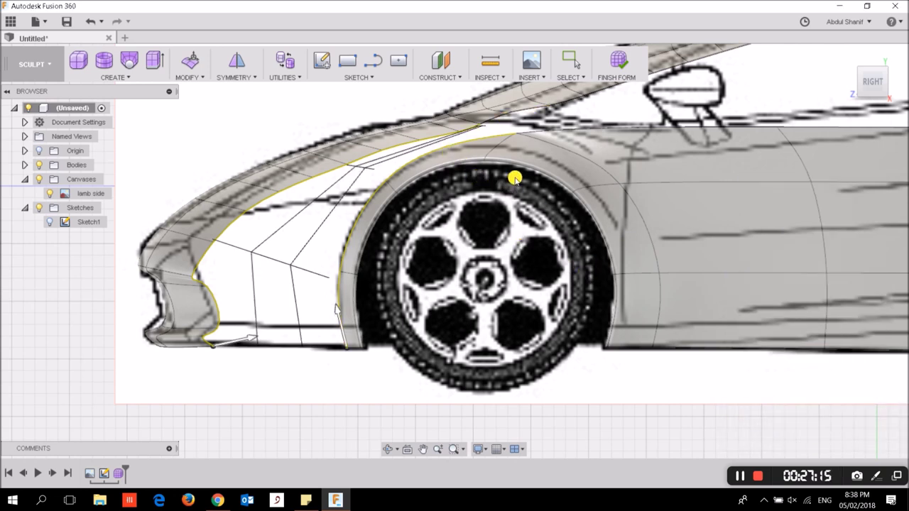
pyautogui.scroll(-1, 480, 215)
pyautogui.scroll(-1, 497, 158)
pyautogui.scroll(-1, 503, 152)
# Step: Select the three fender edges above the front wheel arch, including the short horizontal and diagonal edges
pyautogui.scroll(-1, 514, 205)
pyautogui.scroll(2, 501, 220)
pyautogui.scroll(2, 487, 209)
pyautogui.scroll(1, 483, 217)
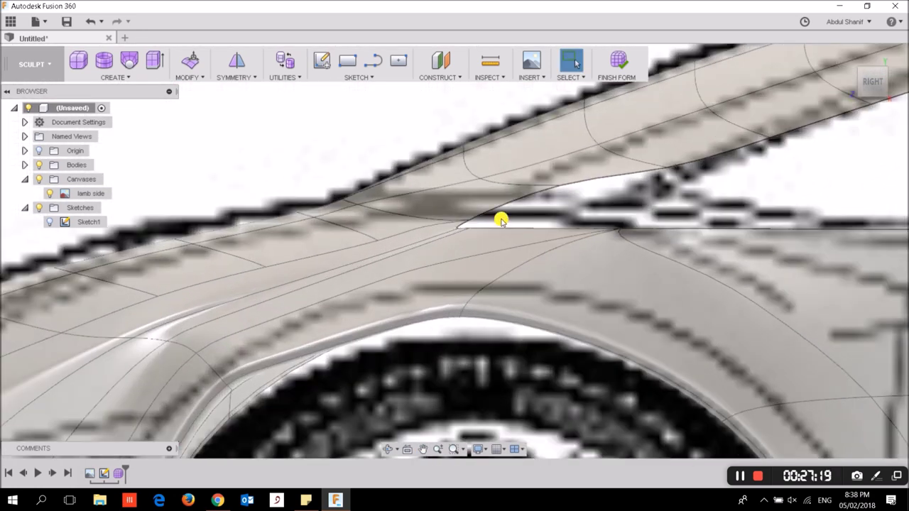
pyautogui.scroll(1, 462, 226)
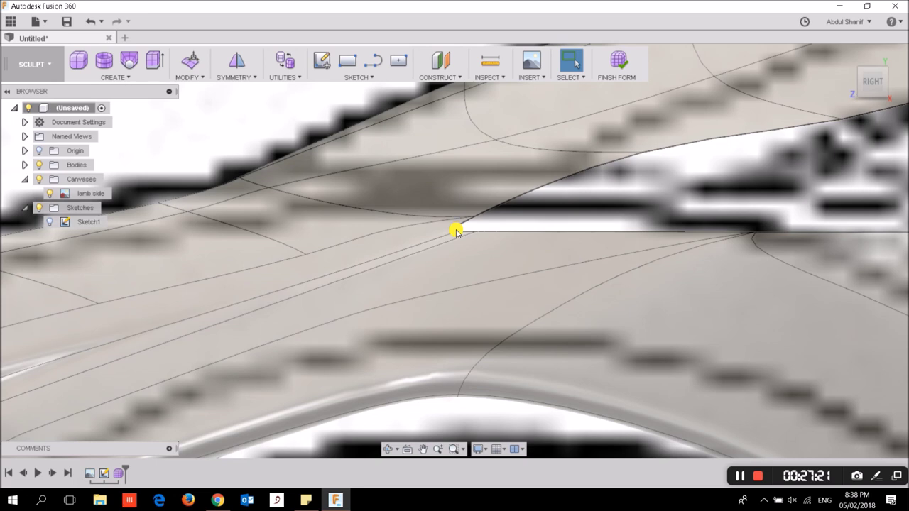
pyautogui.click(458, 231)
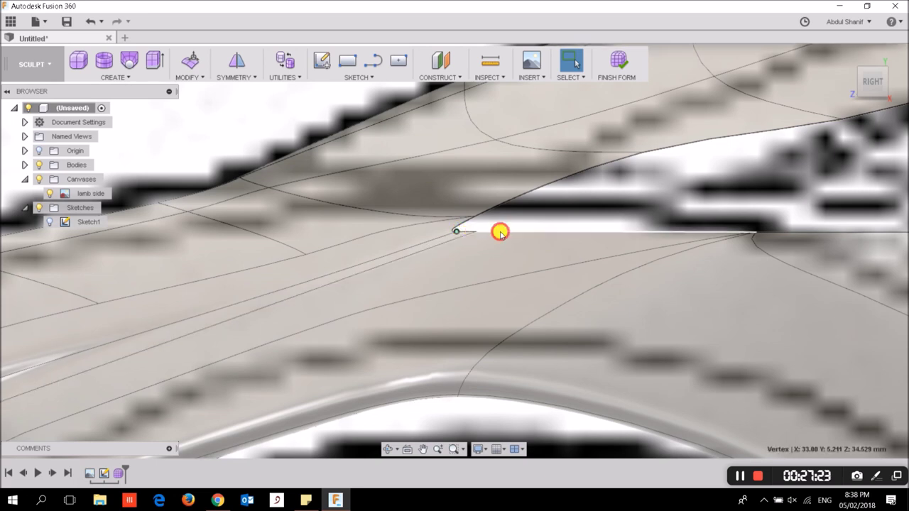
pyautogui.click(465, 231)
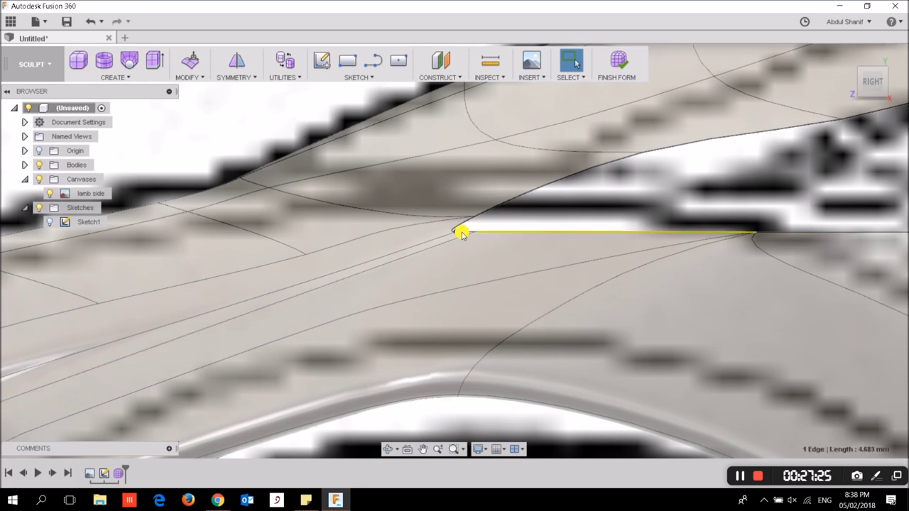
pyautogui.click(459, 232)
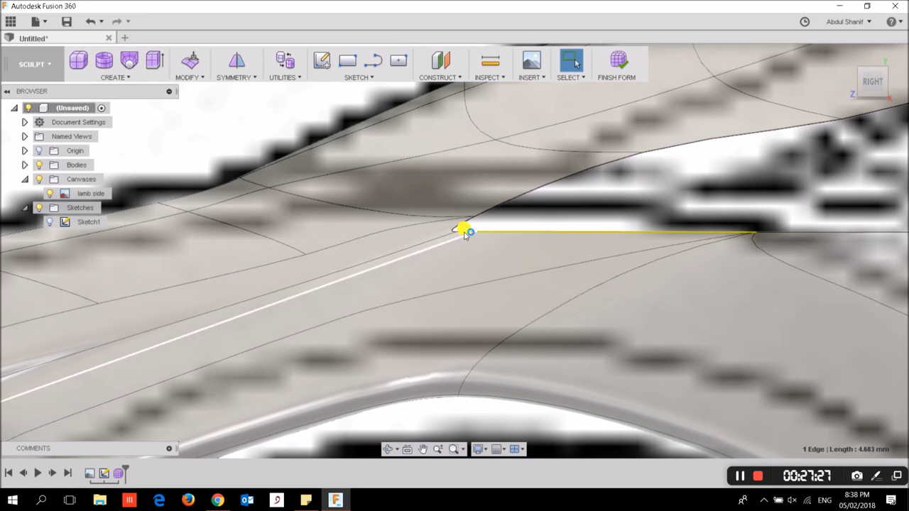
pyautogui.scroll(2, 475, 238)
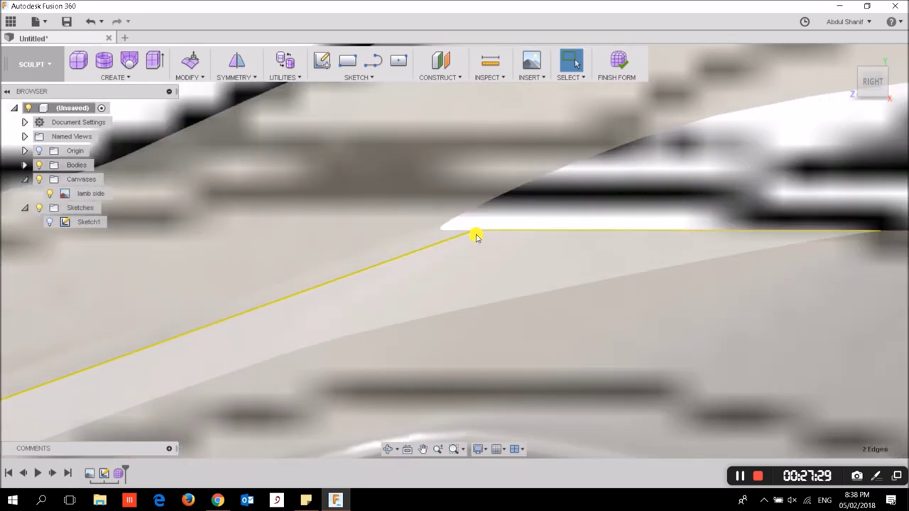
pyautogui.scroll(2, 465, 238)
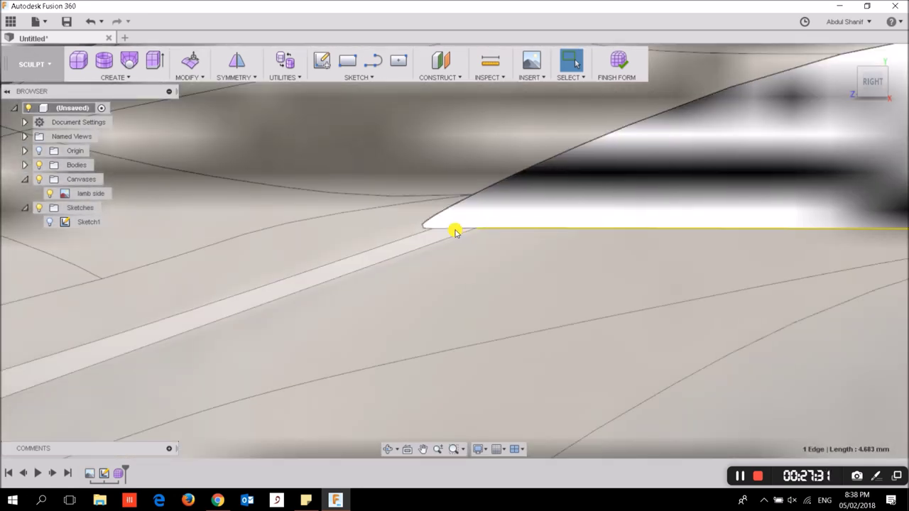
pyautogui.keyDown('shift'); pyautogui.click(447, 211); pyautogui.keyUp('shift')
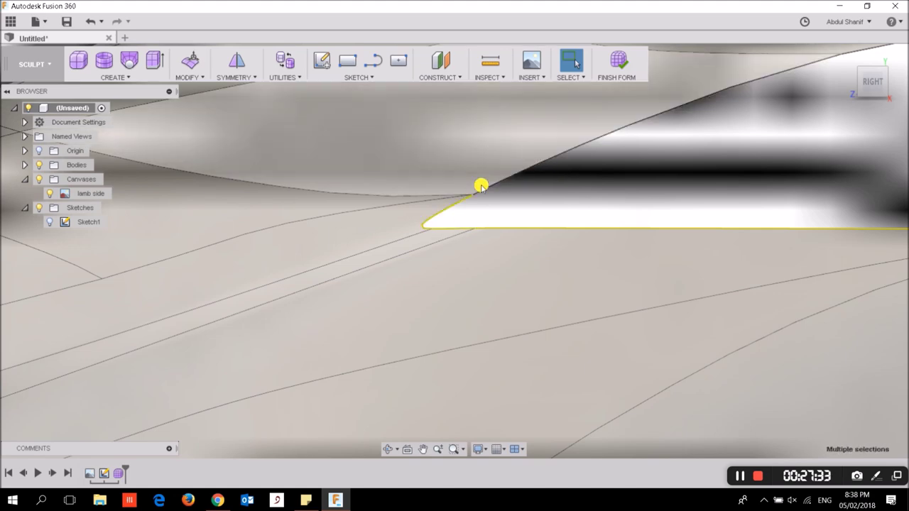
pyautogui.scroll(2, 477, 200)
pyautogui.scroll(2, 474, 197)
pyautogui.scroll(2, 472, 193)
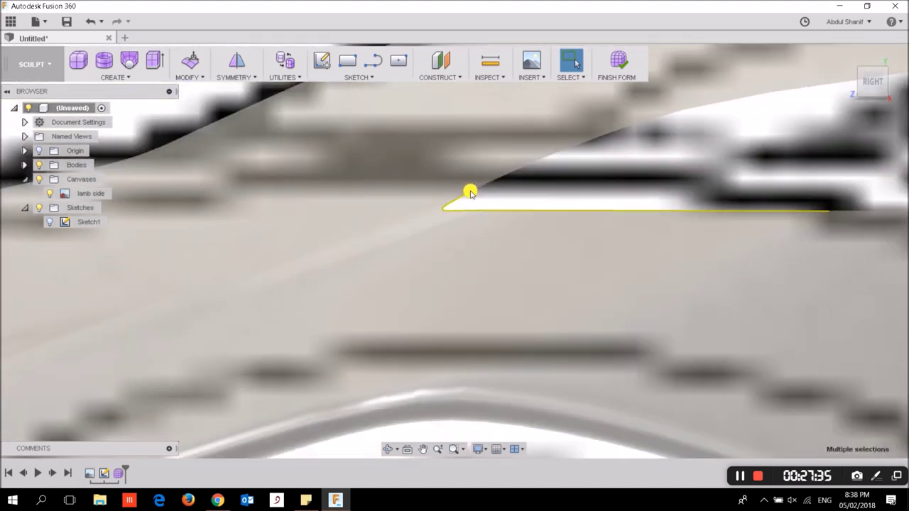
pyautogui.scroll(2, 467, 194)
pyautogui.scroll(1, 462, 197)
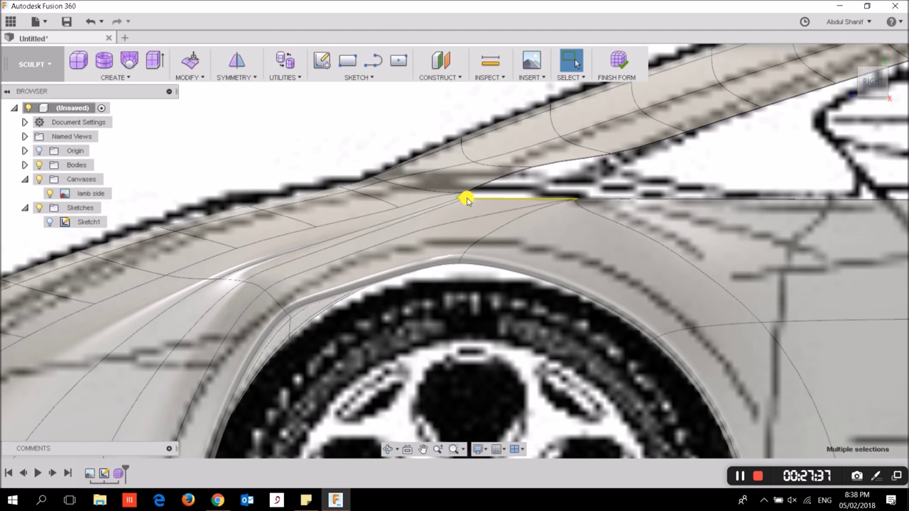
# Step: Use Edit Form to nudge the three edges up and out, about -0.45 and -0.50 mm
pyautogui.rightClick(474, 200)
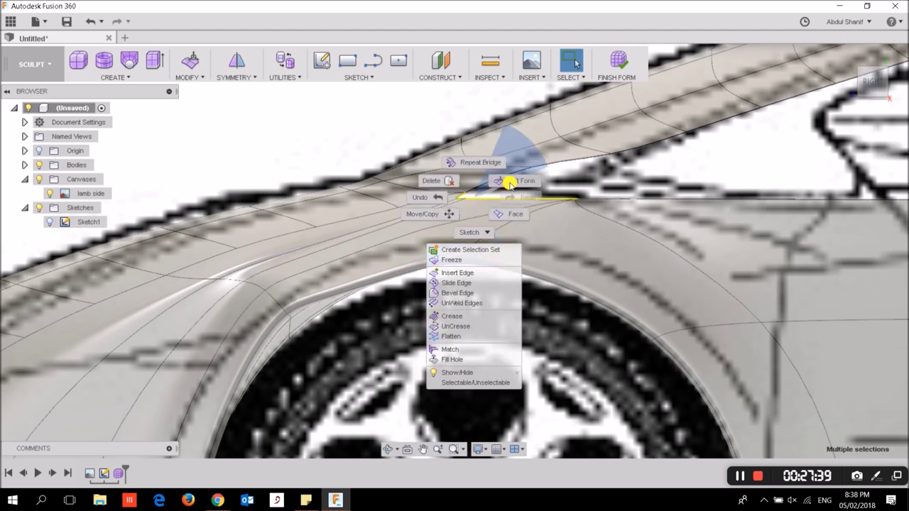
pyautogui.press('Escape')
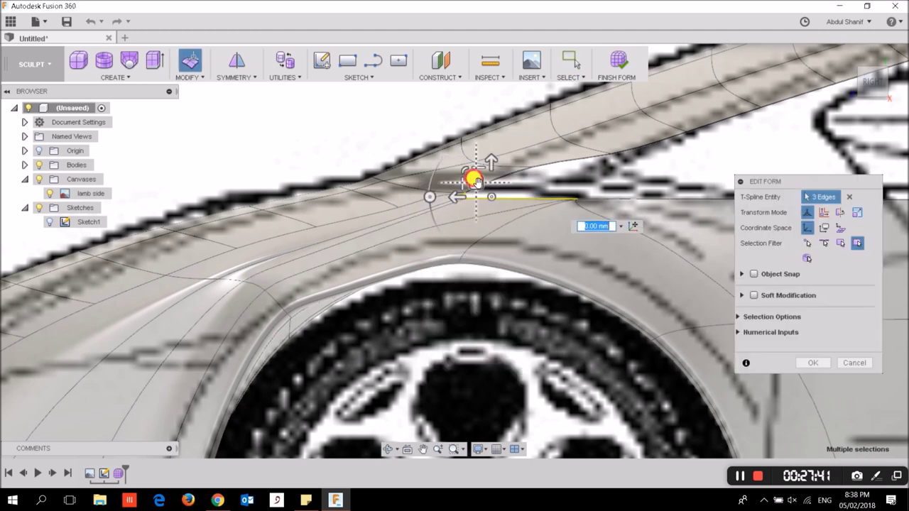
pyautogui.moveTo(502, 177)
pyautogui.mouseDown()
pyautogui.moveTo(527, 180)
pyautogui.moveTo(467, 191)
pyautogui.mouseUp()
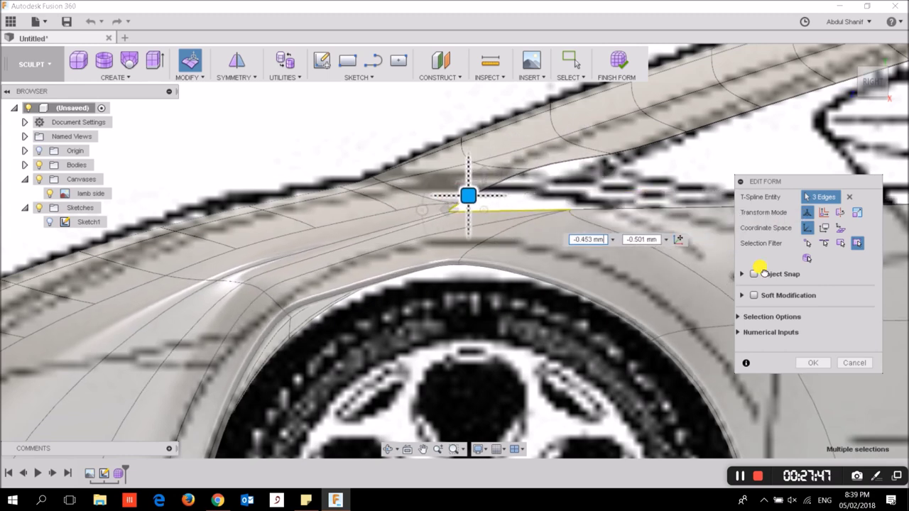
pyautogui.click(813, 362)
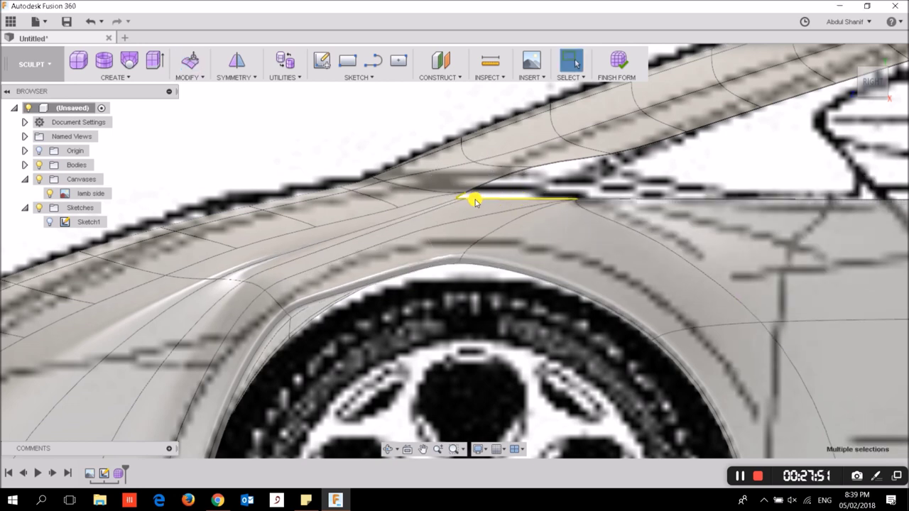
# Step: Undo and redo the fender edge move to compare the before and after shapes
pyautogui.hotkey('ctrl', 'z')
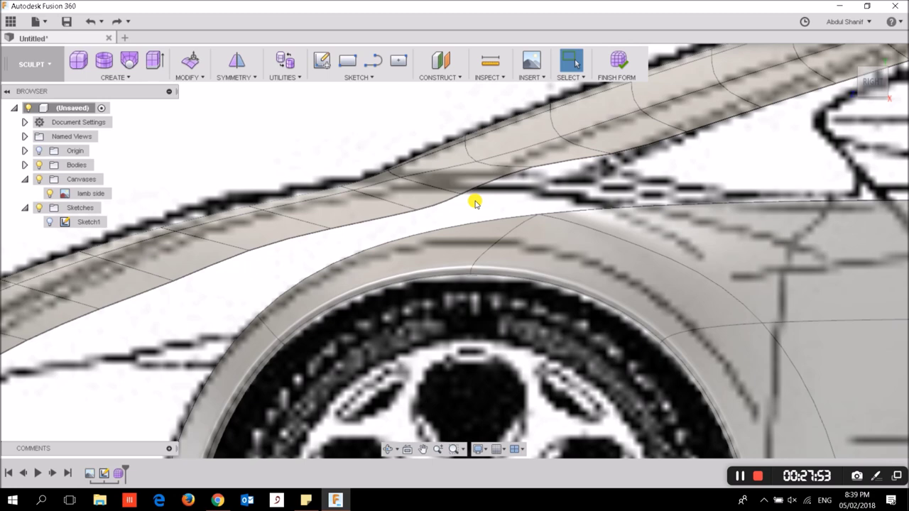
pyautogui.hotkey('ctrl', 'z')
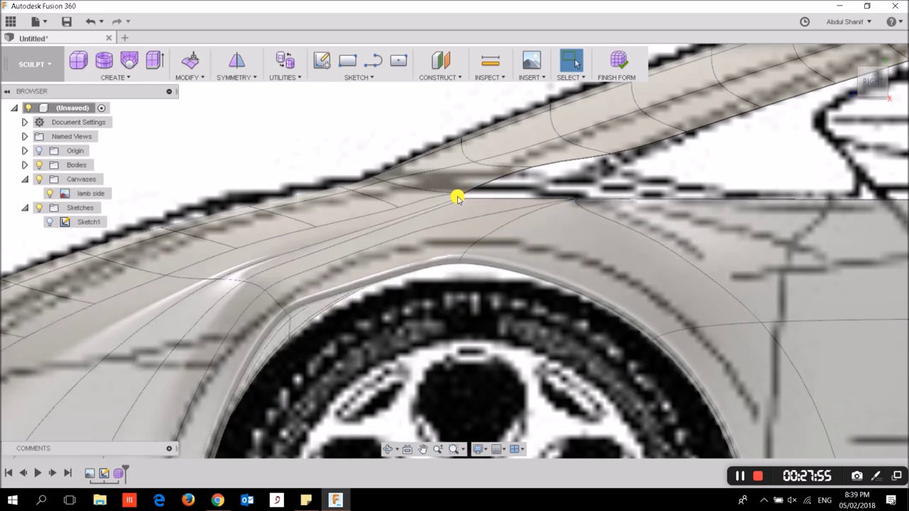
pyautogui.scroll(2, 458, 198)
pyautogui.scroll(3, 467, 197)
pyautogui.scroll(2, 481, 180)
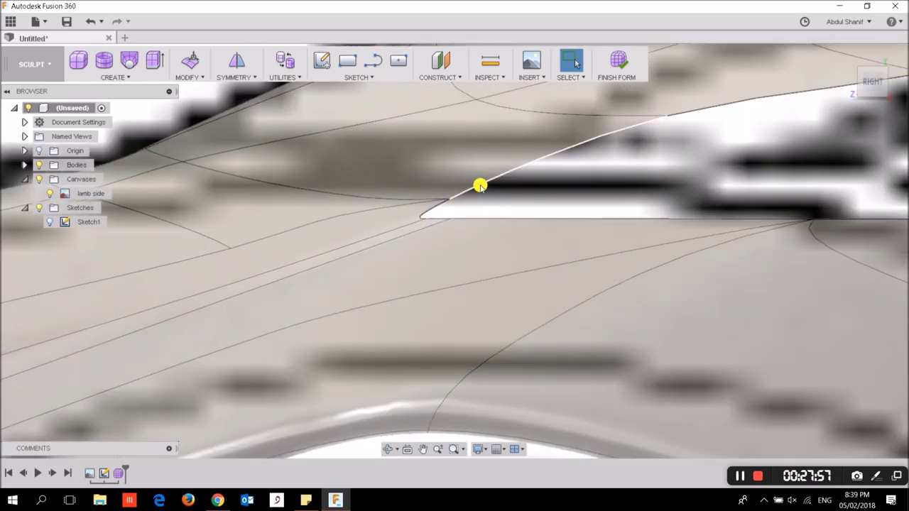
# Step: Select the short tip edge and the long fender edge, then raise them up and outward by -1.00 mm
pyautogui.keyDown('shift'); pyautogui.click(440, 218); pyautogui.keyUp('shift')
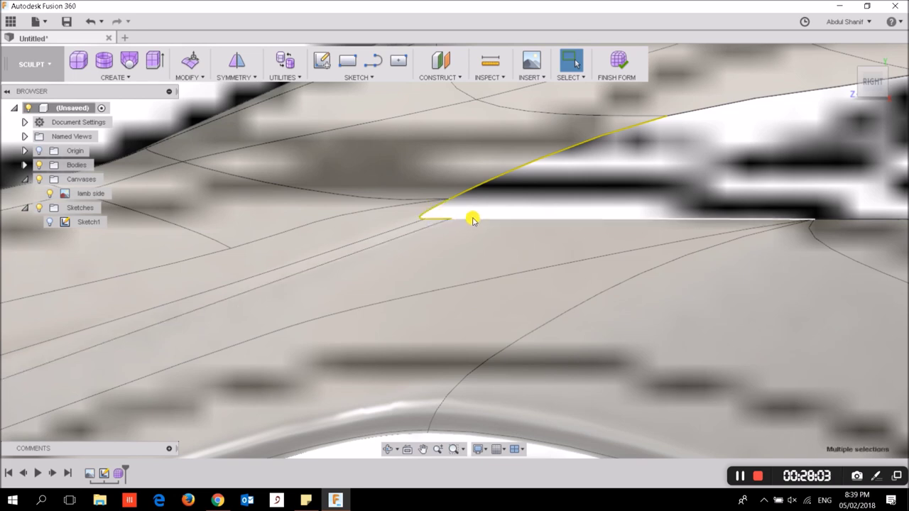
pyautogui.keyDown('shift'); pyautogui.click(508, 221); pyautogui.keyUp('shift')
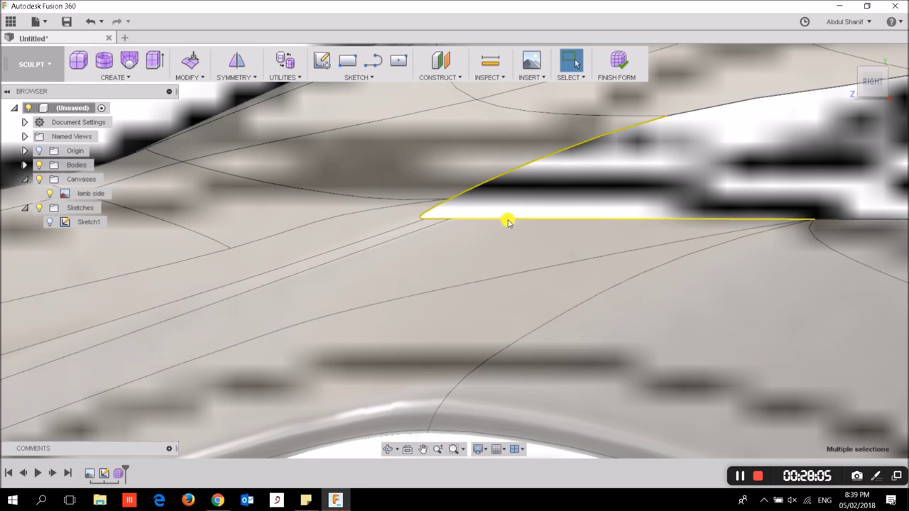
pyautogui.rightClick(509, 221)
pyautogui.click(545, 204)
pyautogui.scroll(-3, 538, 207)
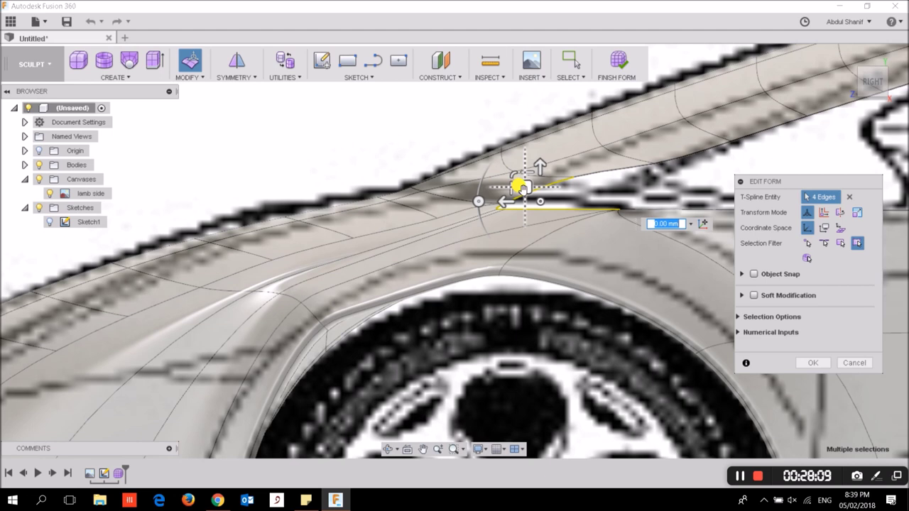
pyautogui.moveTo(544, 189)
pyautogui.mouseDown()
pyautogui.moveTo(643, 178)
pyautogui.moveTo(602, 183)
pyautogui.mouseUp()
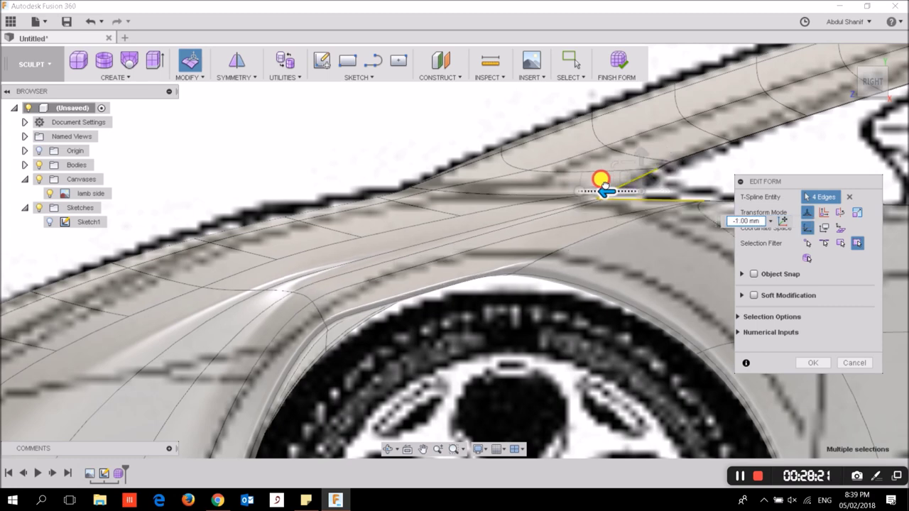
# Step: Orbit to check the fender in 3D, return to the RIGHT view, and confirm the move
pyautogui.scroll(-5, 574, 223)
pyautogui.scroll(3, 538, 261)
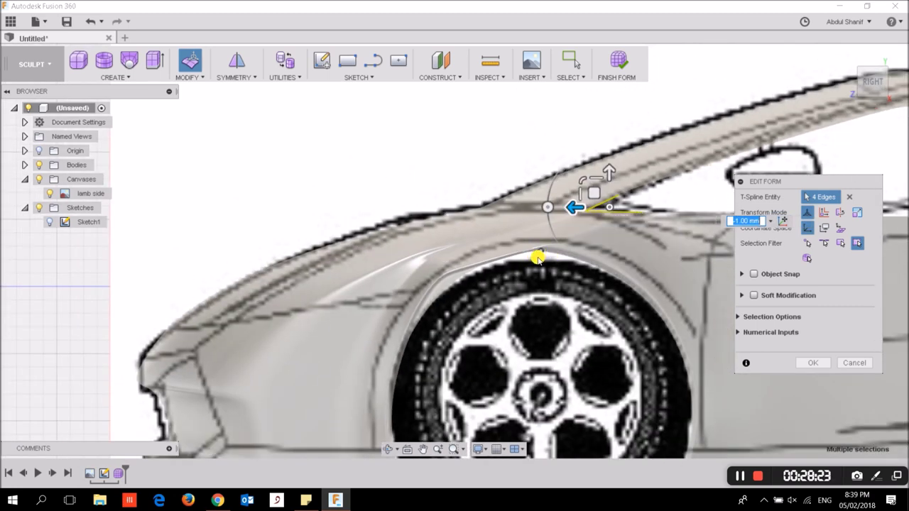
pyautogui.scroll(5, 541, 255)
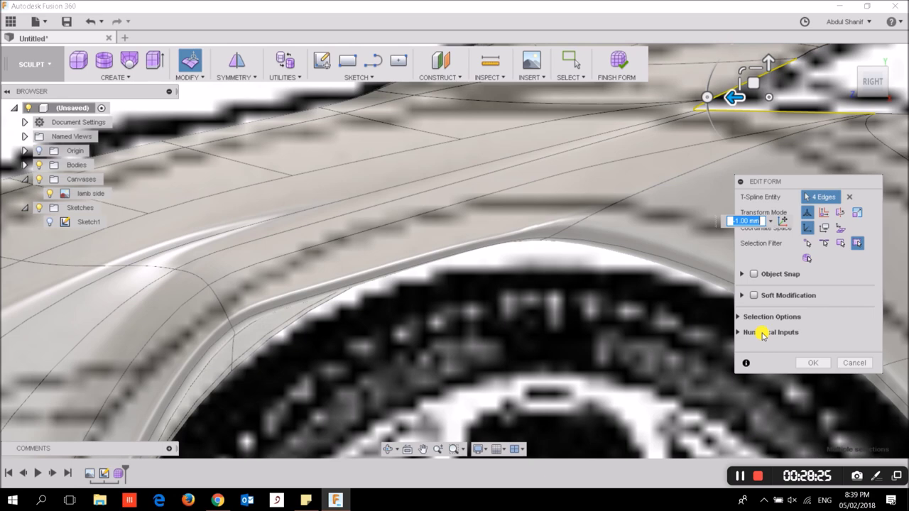
pyautogui.moveTo(871, 82)
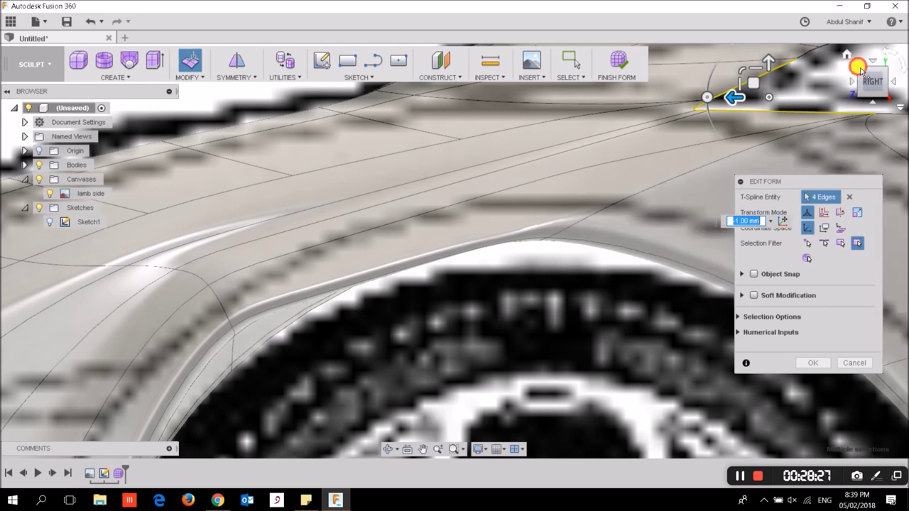
pyautogui.moveTo(860, 70)
pyautogui.mouseDown()
pyautogui.moveTo(629, 270)
pyautogui.moveTo(543, 306)
pyautogui.moveTo(544, 355)
pyautogui.mouseUp()
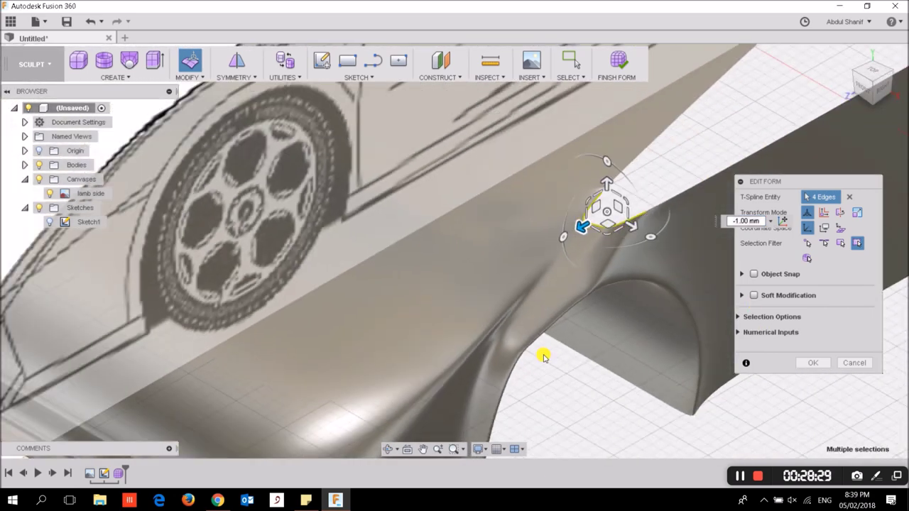
pyautogui.click(873, 90)
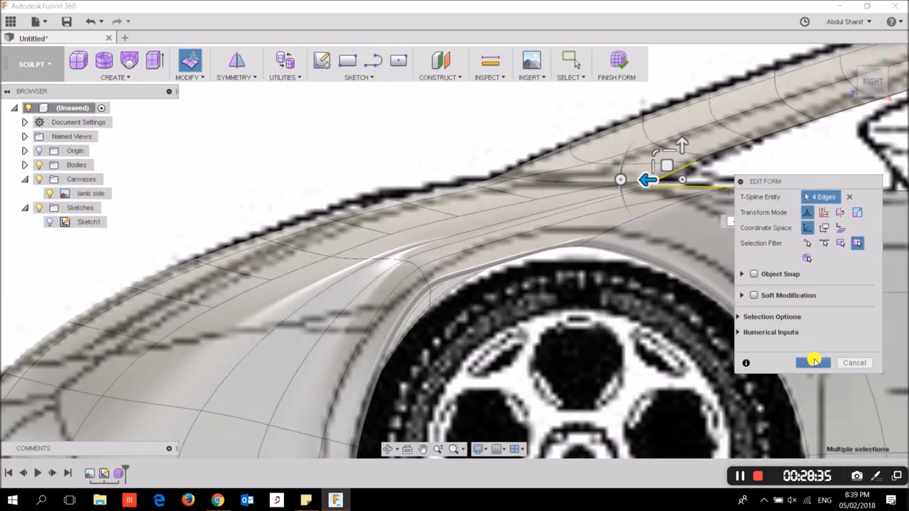
pyautogui.click(813, 362)
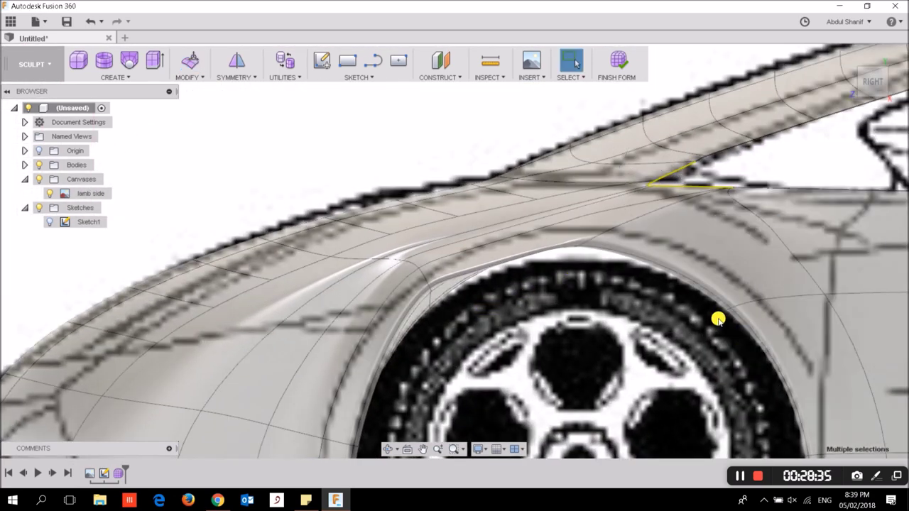
pyautogui.rightClick(578, 247)
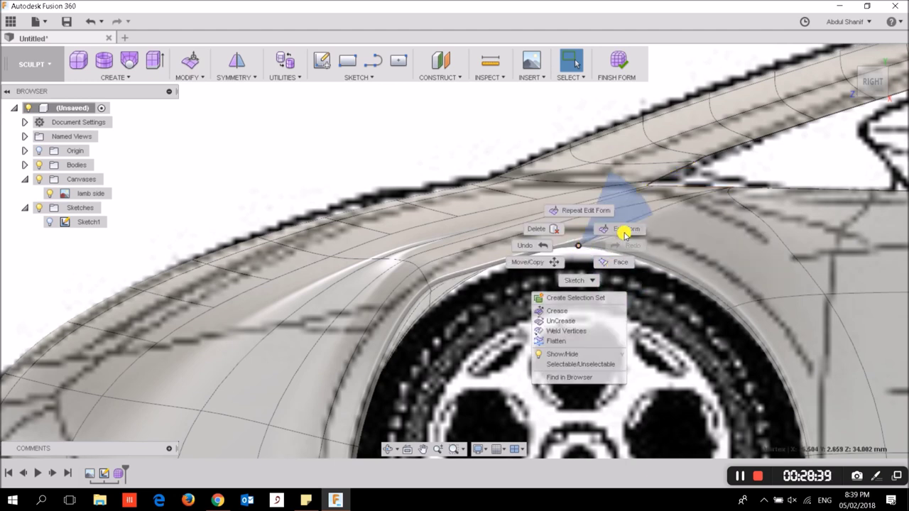
# Step: Move two wheel-arch lip vertices down and outward, about -0.631 and -0.841 mm, toward the sketched arch
pyautogui.click(623, 230)
pyautogui.moveTo(561, 233); pyautogui.dragTo(566, 252)
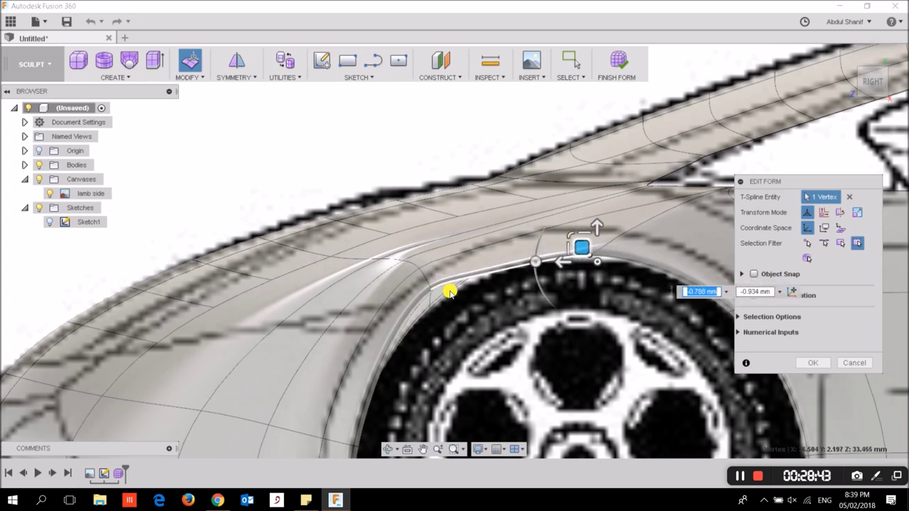
pyautogui.scroll(2, 429, 291)
pyautogui.click(428, 287)
pyautogui.moveTo(412, 270); pyautogui.dragTo(433, 288)
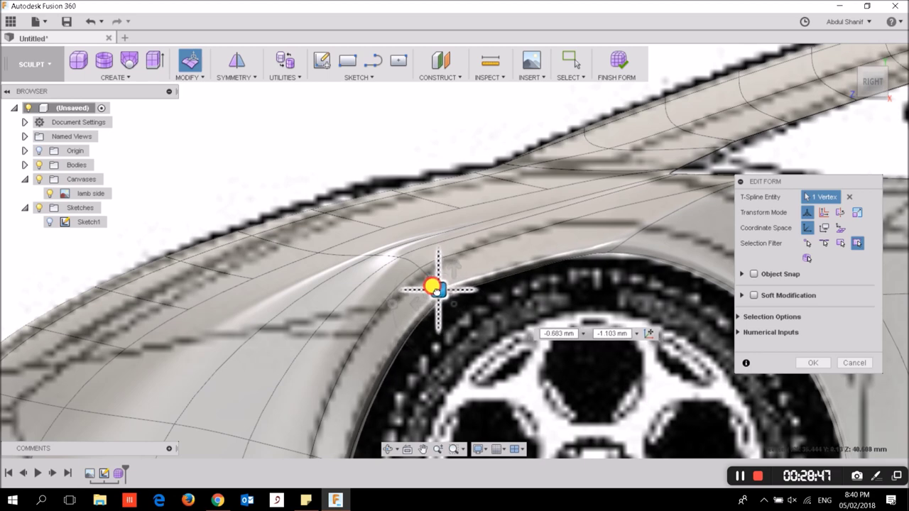
pyautogui.scroll(-5, 433, 288)
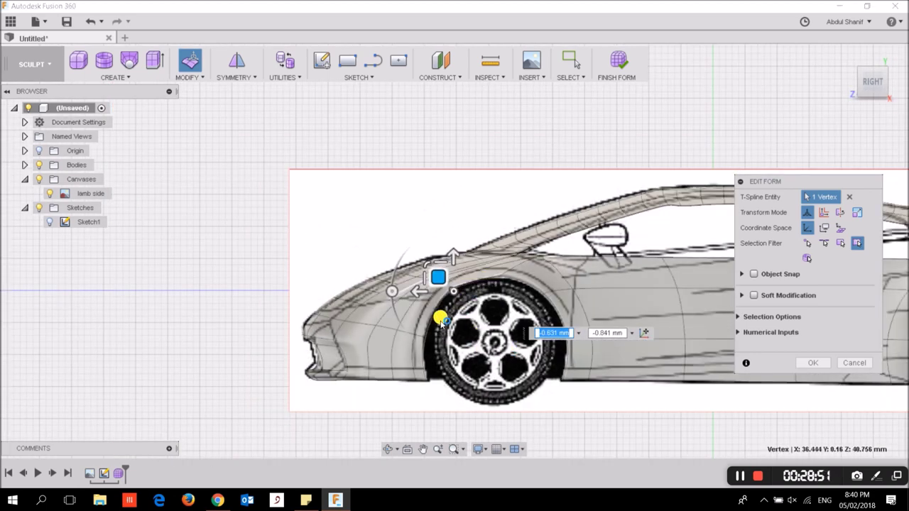
pyautogui.click(811, 362)
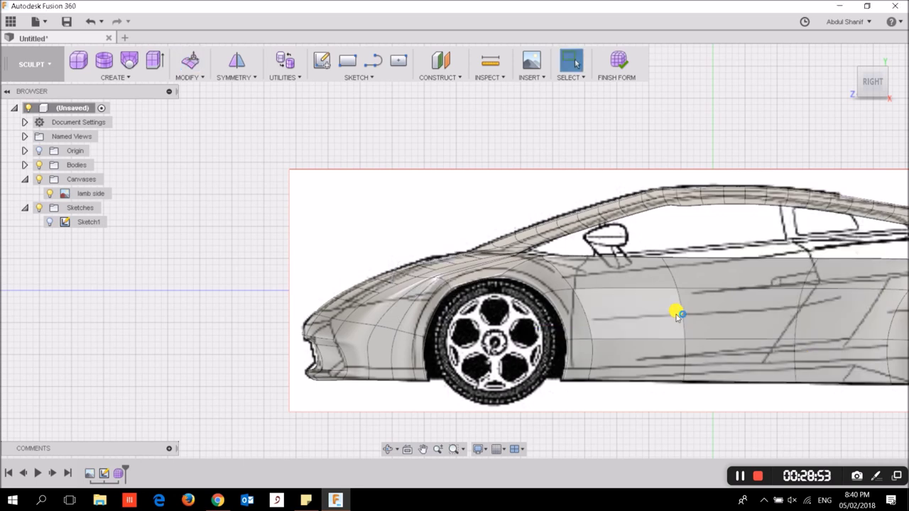
# Step: Zoom and pan out so the whole side of the car is in view
pyautogui.scroll(-2, 675, 315)
pyautogui.moveTo(527, 308); pyautogui.dragTo(396, 308, button='middle')
pyautogui.scroll(1, 464, 298)
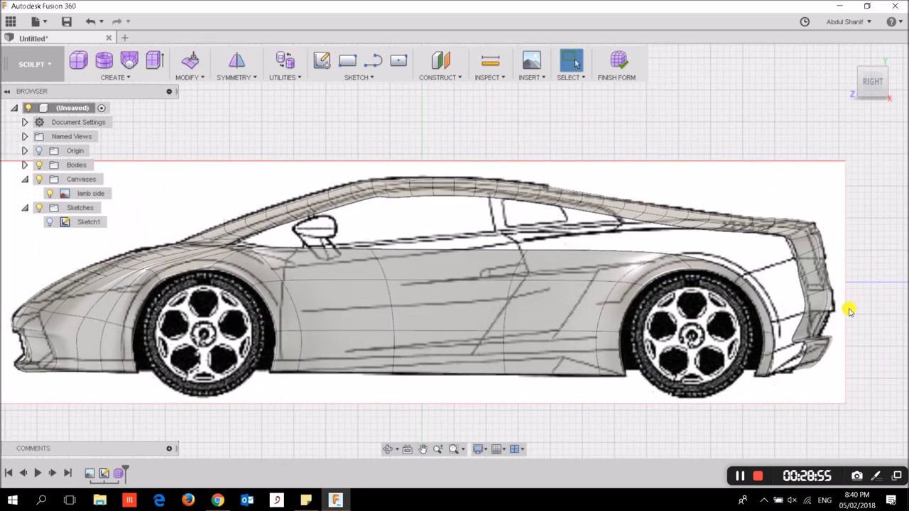
pyautogui.scroll(2, 850, 311)
pyautogui.scroll(-2, 817, 355)
pyautogui.scroll(-1, 746, 325)
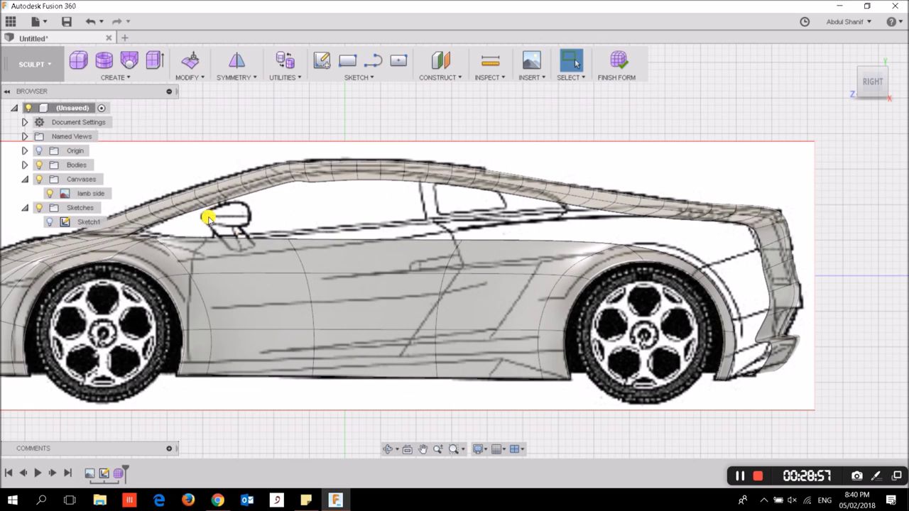
pyautogui.click(191, 77)
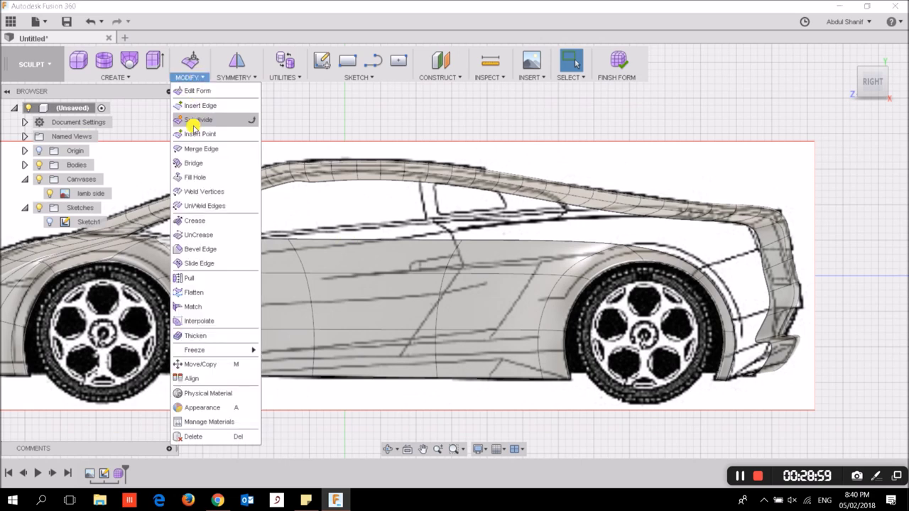
# Step: Start a Bridge and choose the edges around the rear wheel arch for one side
pyautogui.click(213, 164)
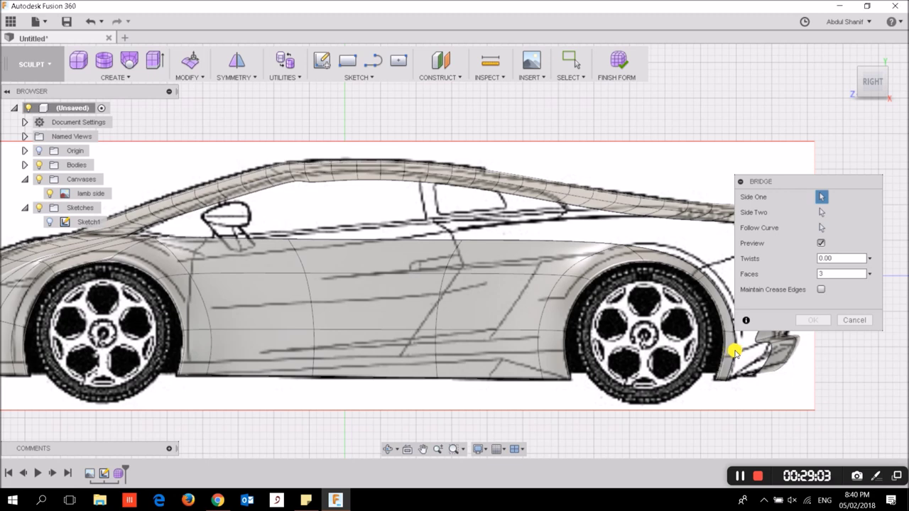
pyautogui.scroll(1, 738, 341)
pyautogui.scroll(1, 736, 344)
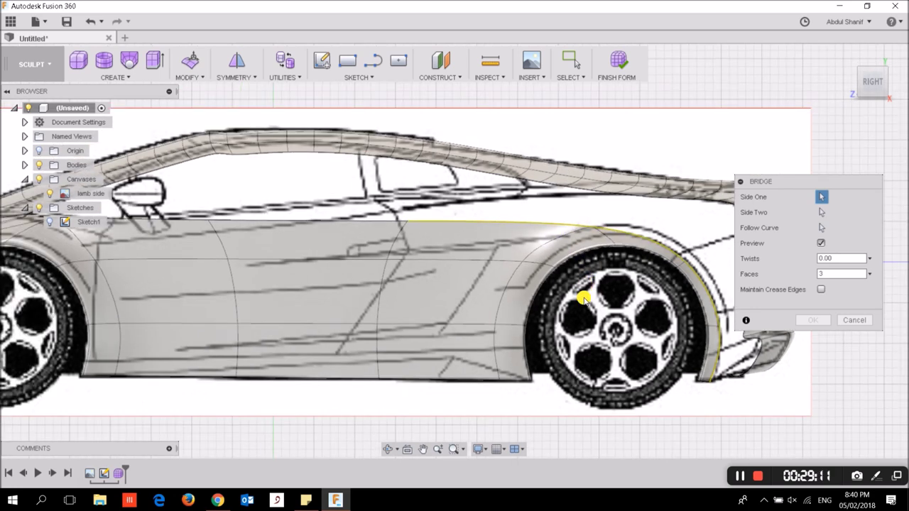
pyautogui.moveTo(587, 290); pyautogui.dragTo(416, 289, button='middle')
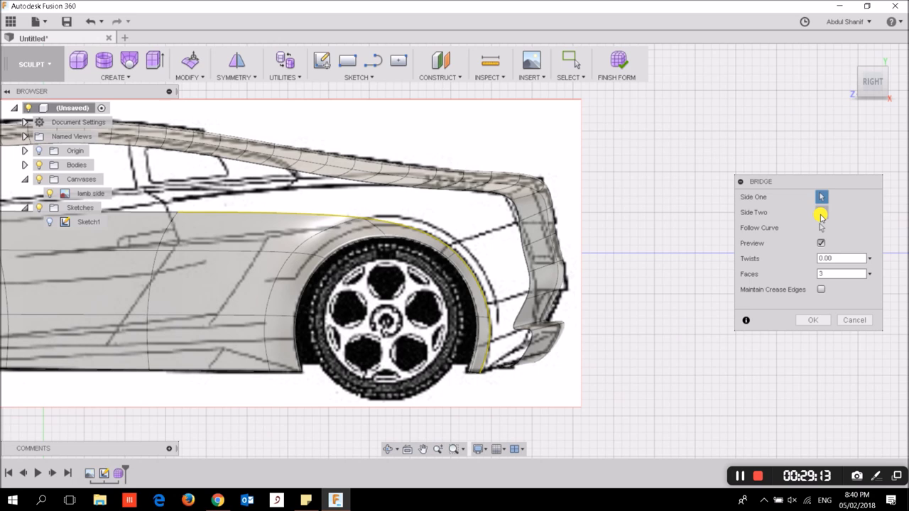
pyautogui.scroll(2, 529, 382)
pyautogui.scroll(3, 455, 355)
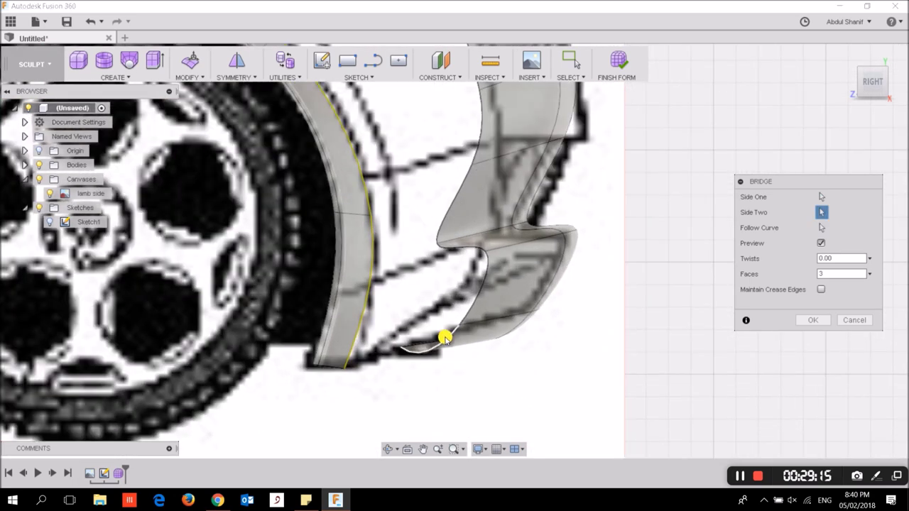
pyautogui.click(444, 339)
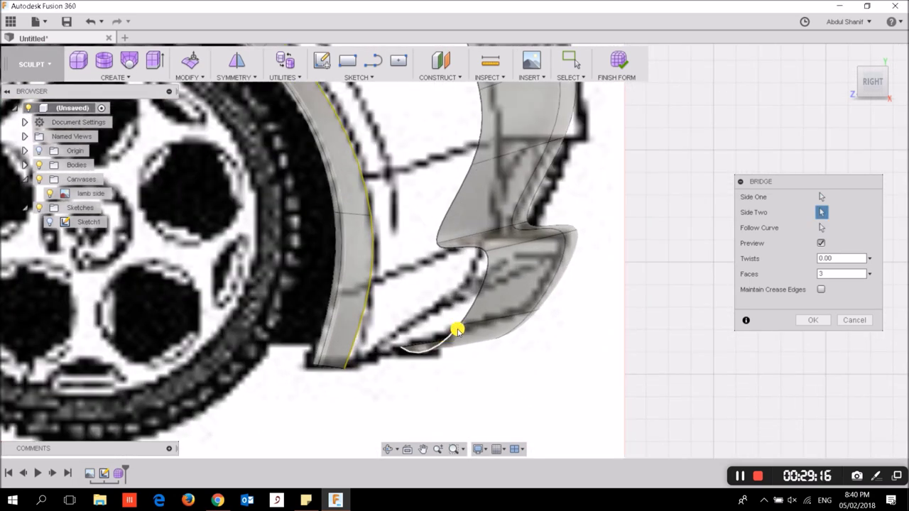
pyautogui.click(470, 246)
pyautogui.click(439, 227)
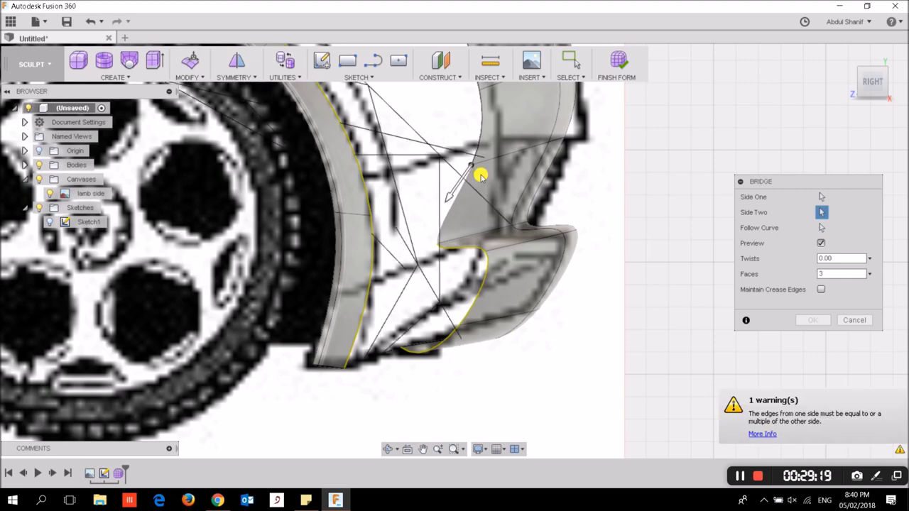
pyautogui.scroll(-2, 481, 174)
pyautogui.moveTo(481, 174); pyautogui.dragTo(501, 253, button='middle')
pyautogui.scroll(2, 519, 279)
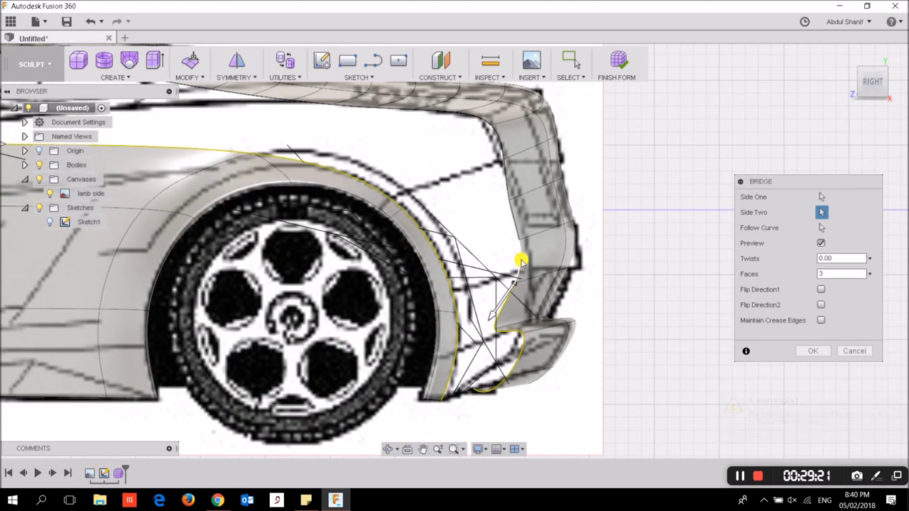
pyautogui.click(521, 259)
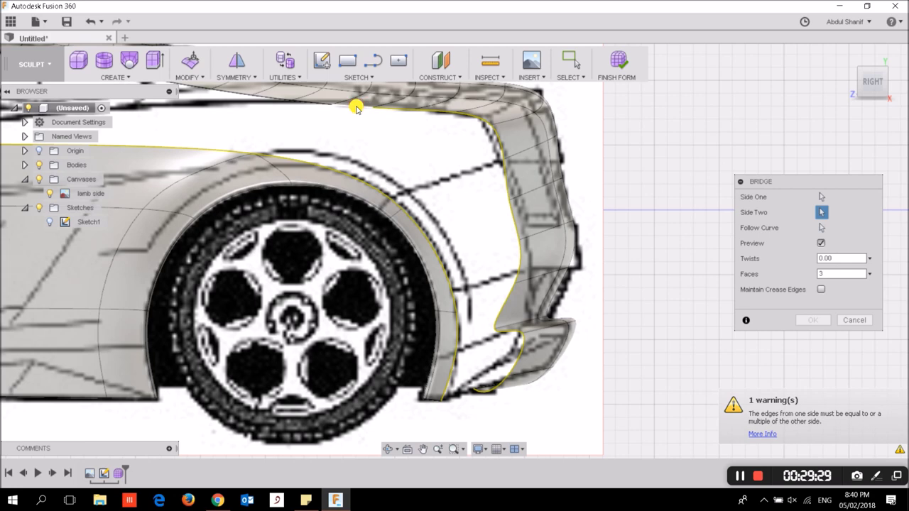
# Step: Add the roofline edges as the other side and confirm the 3-face rear quarter bridge
pyautogui.moveTo(385, 138); pyautogui.dragTo(613, 209, button='middle')
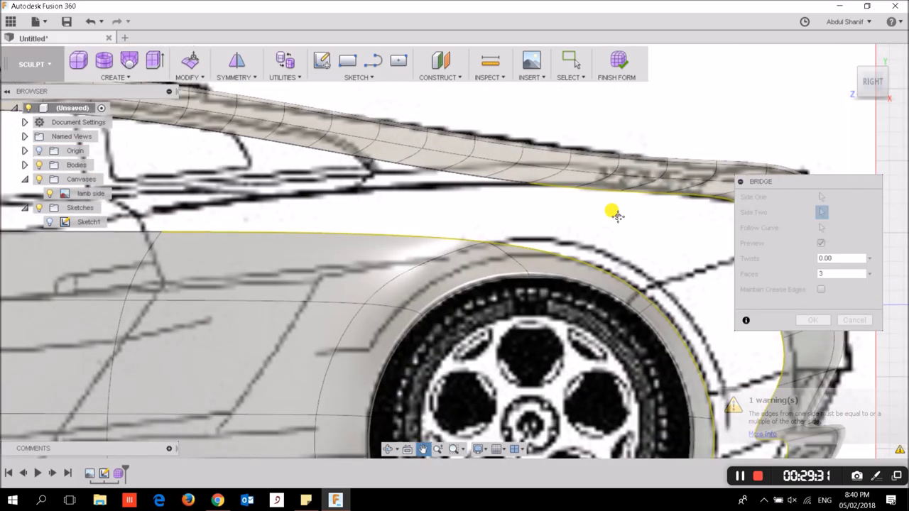
pyautogui.scroll(-2, 520, 185)
pyautogui.click(498, 182)
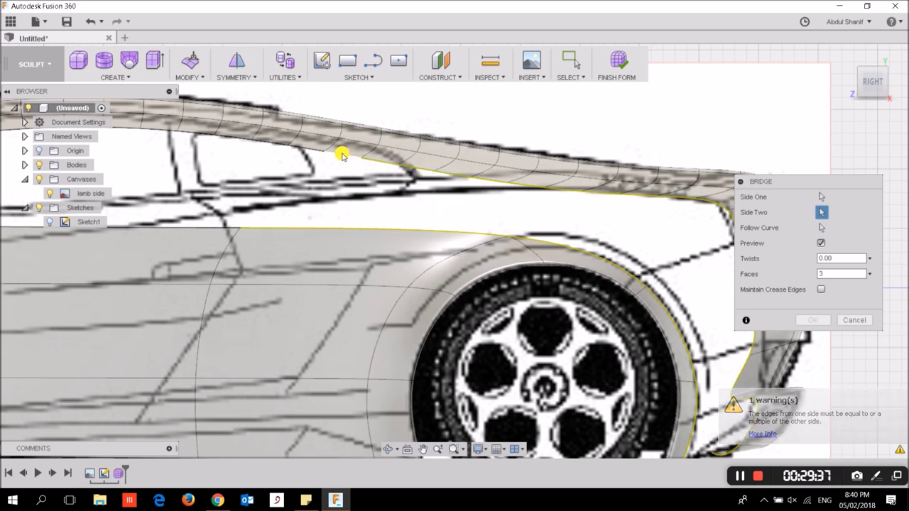
pyautogui.click(272, 147)
pyautogui.click(272, 147)
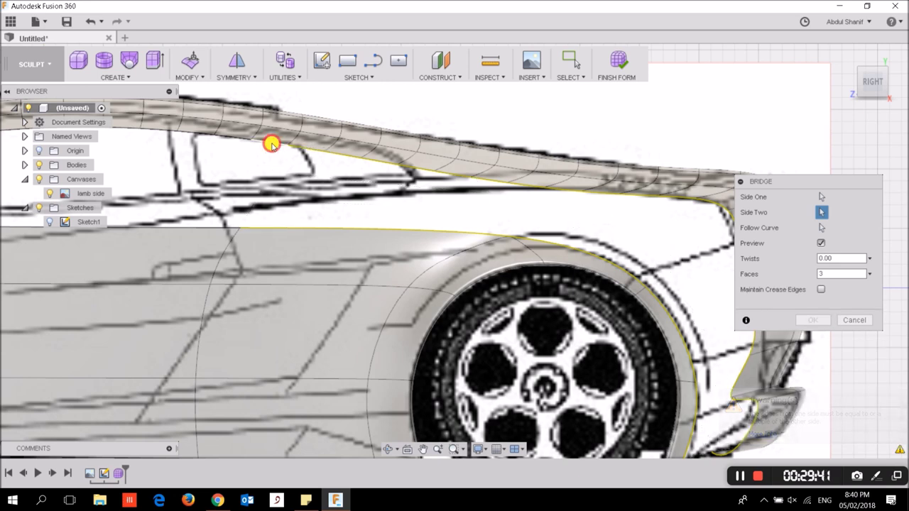
pyautogui.click(292, 146)
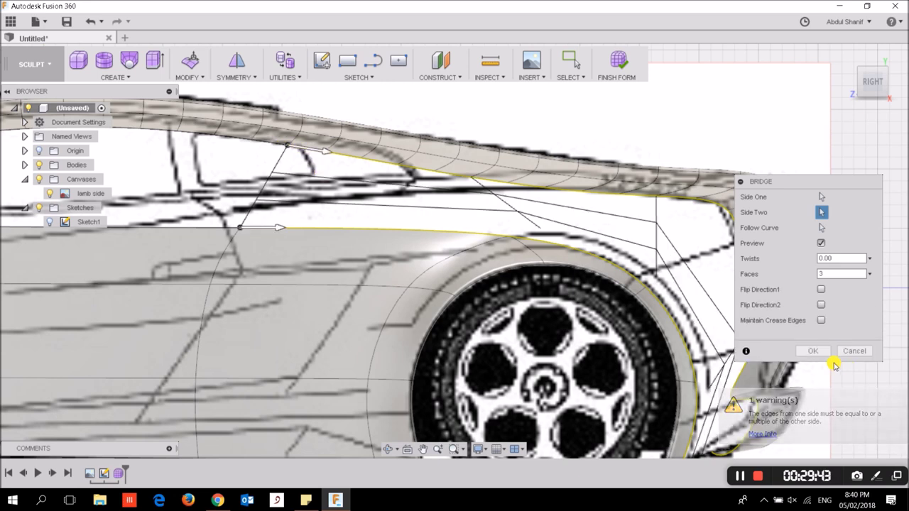
pyautogui.click(813, 352)
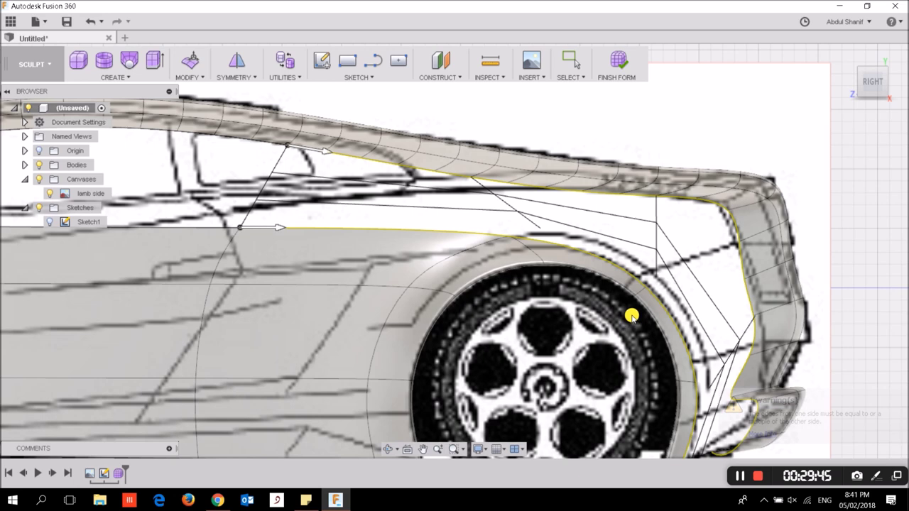
pyautogui.scroll(-5, 632, 316)
pyautogui.scroll(-2, 649, 296)
pyautogui.scroll(-1, 544, 300)
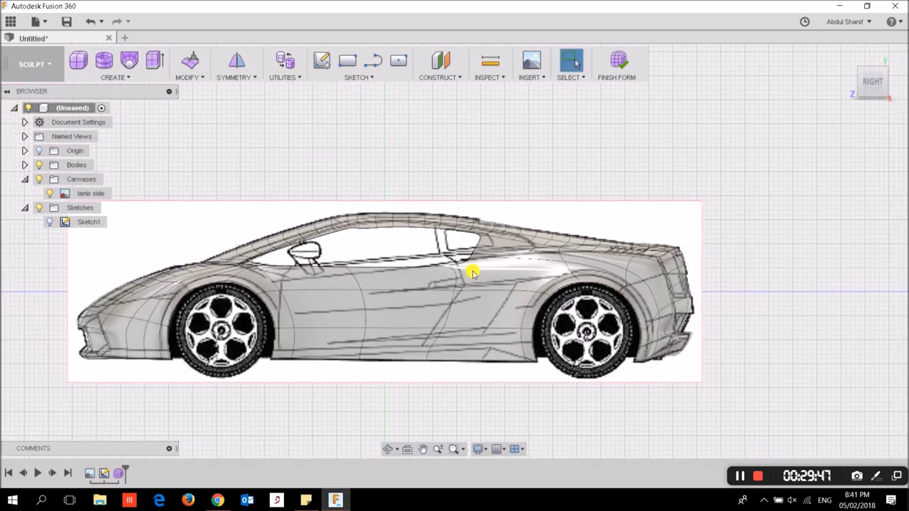
# Step: Use Edit Form to raise the window-sill edge about 1 mm toward the traced window line
pyautogui.scroll(4, 472, 273)
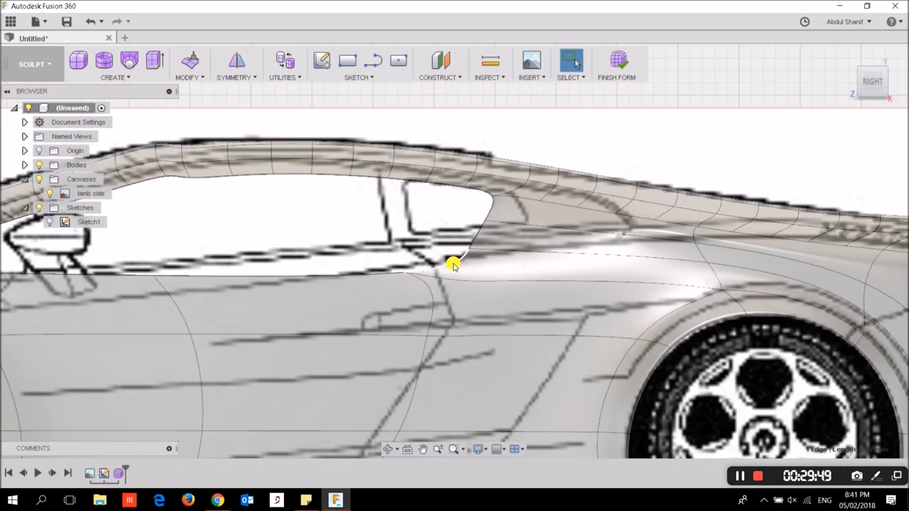
pyautogui.click(453, 263)
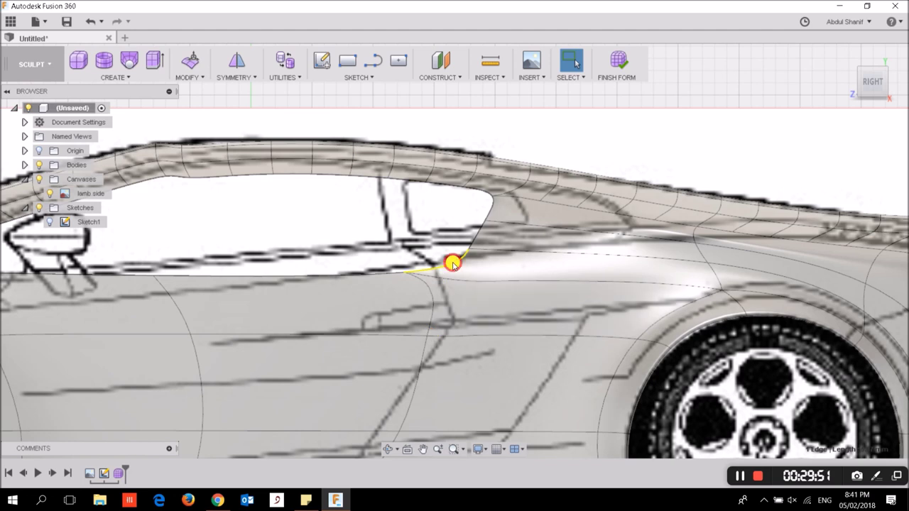
pyautogui.rightClick(453, 264)
pyautogui.click(487, 245)
pyautogui.moveTo(418, 264)
pyautogui.mouseDown()
pyautogui.moveTo(422, 226)
pyautogui.moveTo(409, 212)
pyautogui.mouseUp()
pyautogui.moveTo(407, 217); pyautogui.dragTo(409, 220)
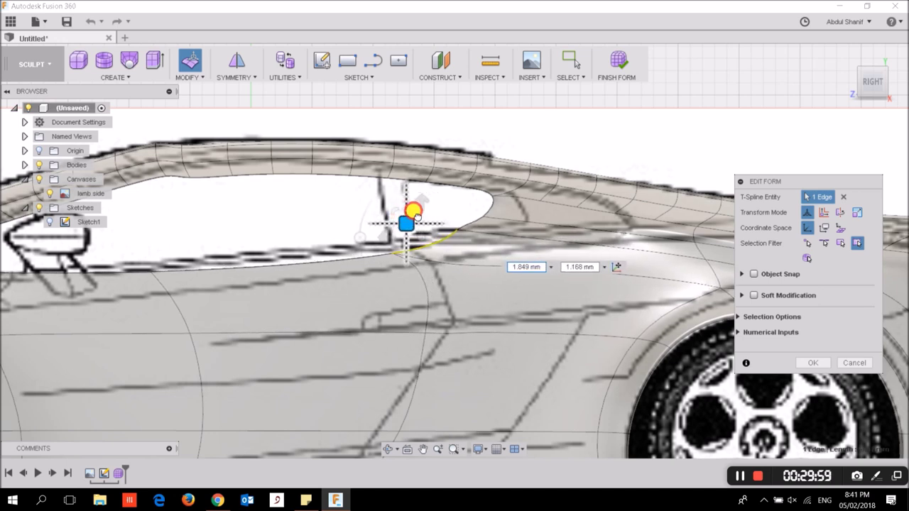
pyautogui.moveTo(403, 217); pyautogui.dragTo(406, 225)
pyautogui.scroll(-3, 469, 307)
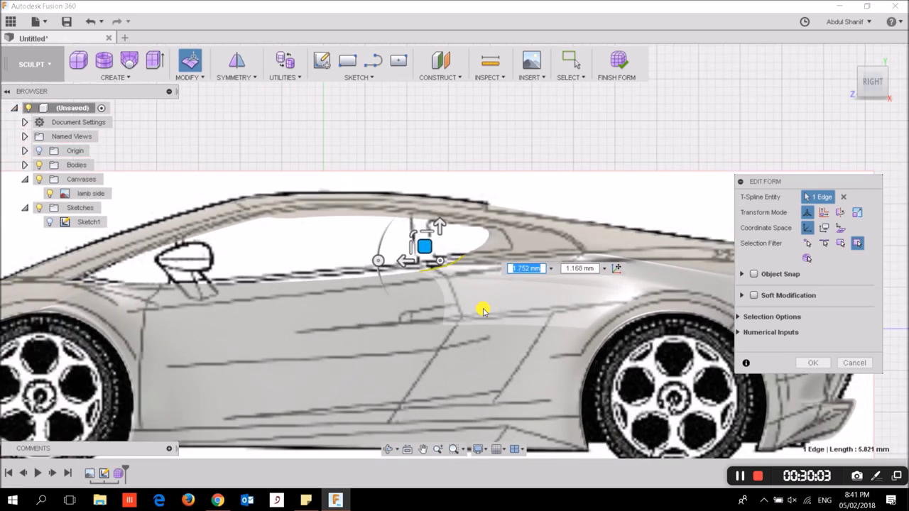
pyautogui.scroll(-1, 483, 308)
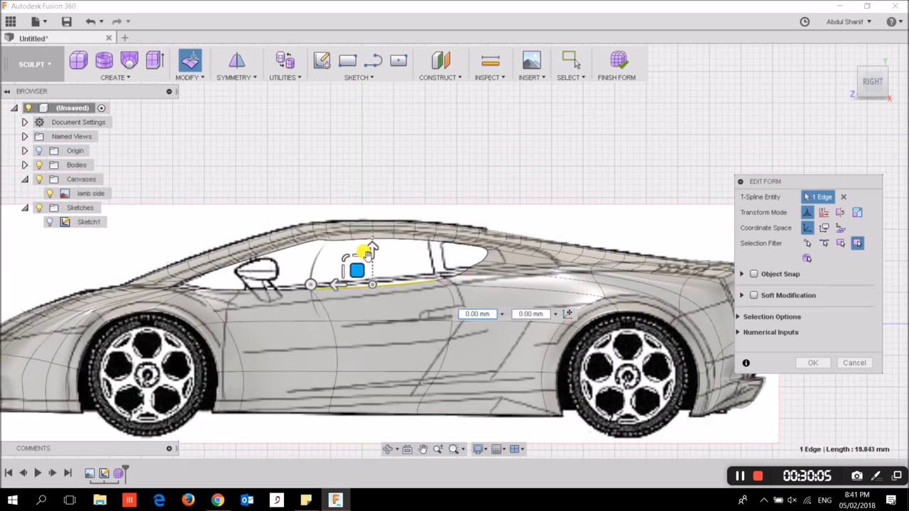
pyautogui.moveTo(372, 245); pyautogui.dragTo(373, 243)
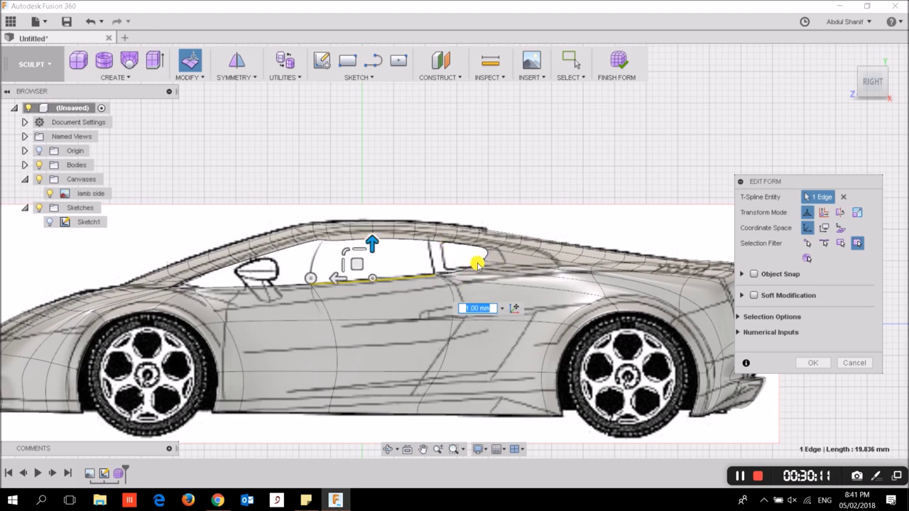
pyautogui.scroll(-1, 476, 261)
pyautogui.scroll(5, 479, 260)
# Step: Shift the two rear window-bottom edges about 4 mm along the sill and confirm
pyautogui.click(451, 274)
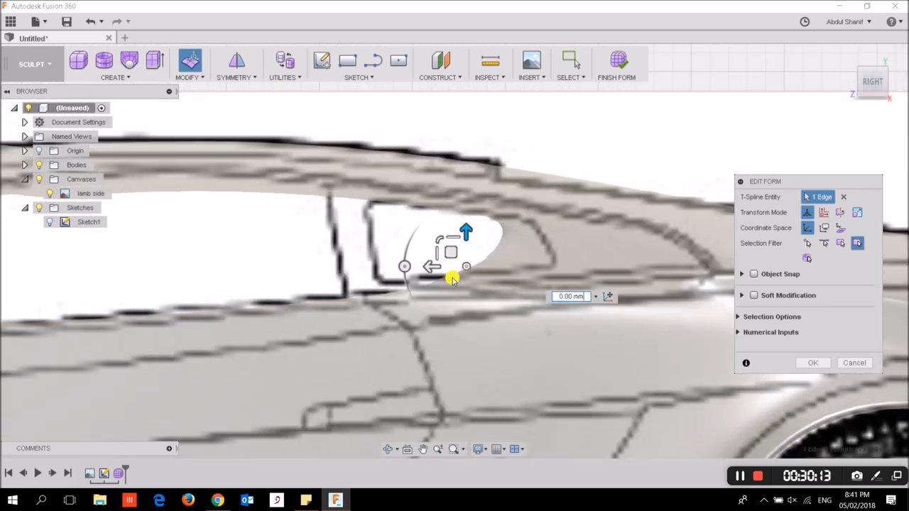
pyautogui.keyDown('shift'); pyautogui.click(435, 279); pyautogui.keyUp('shift')
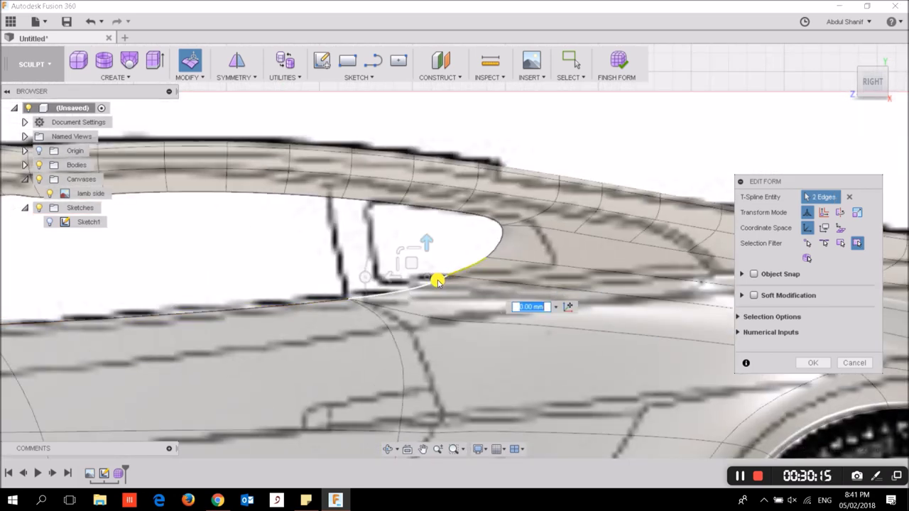
pyautogui.moveTo(393, 269); pyautogui.dragTo(471, 279)
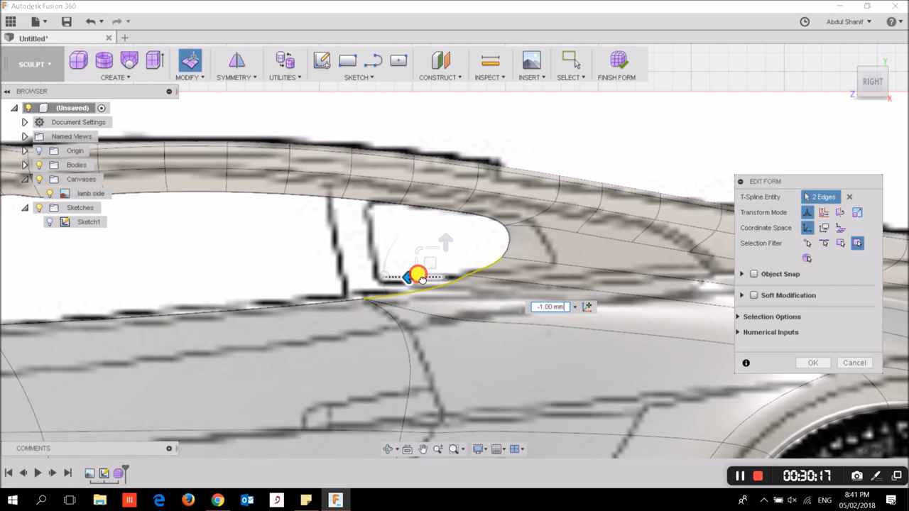
pyautogui.moveTo(472, 280); pyautogui.dragTo(470, 280)
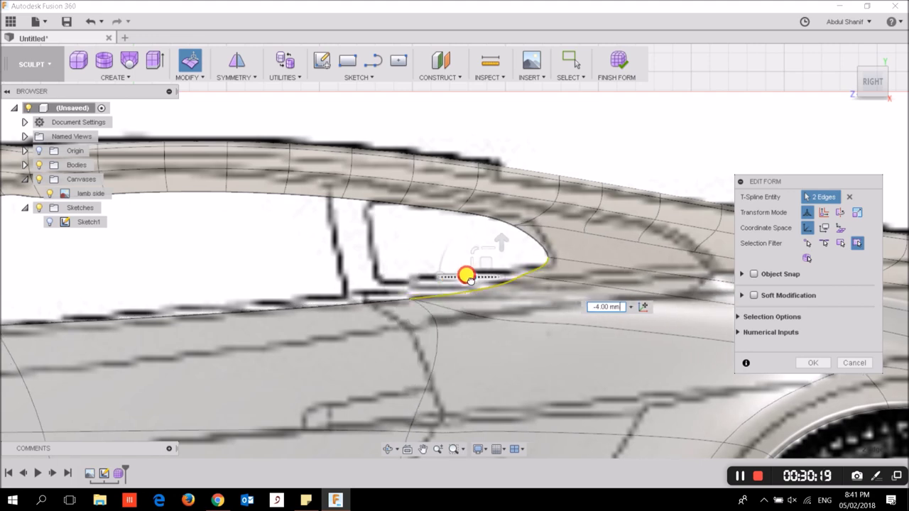
pyautogui.scroll(-3, 481, 293)
pyautogui.scroll(-3, 544, 355)
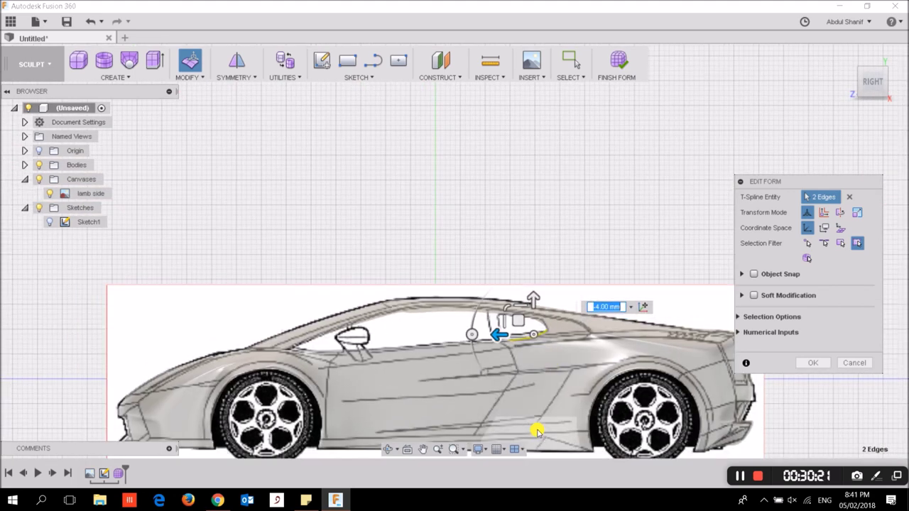
pyautogui.moveTo(533, 384); pyautogui.dragTo(538, 296, button='middle')
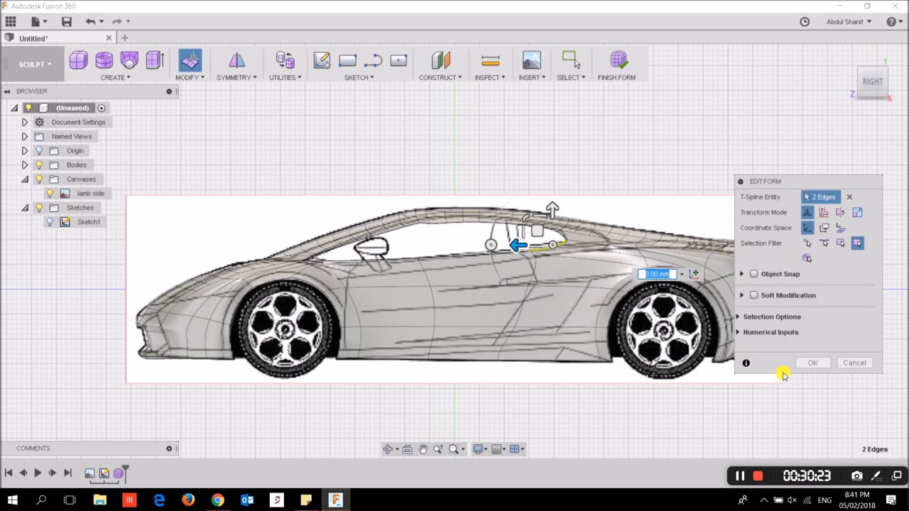
pyautogui.click(811, 364)
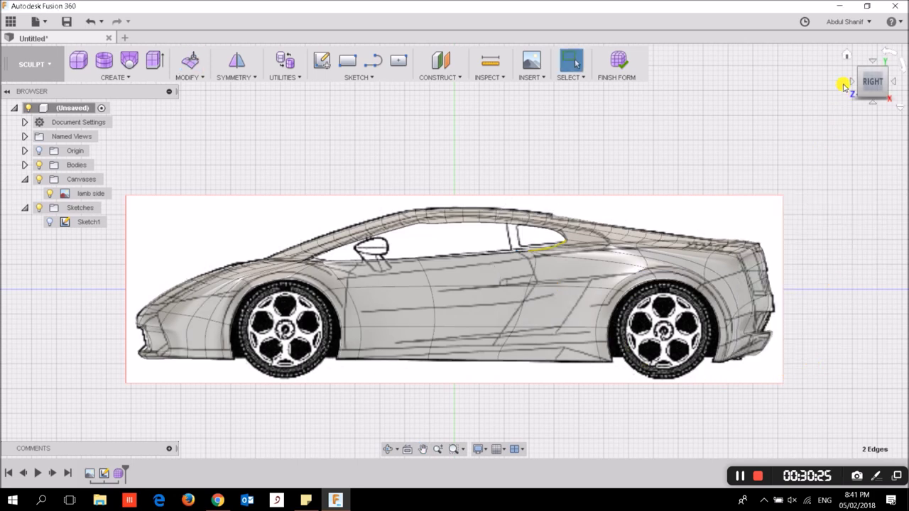
# Step: Return to the Home view, turn off the Canvases visibility, and begin Symmetry > Mirror - Duplicate
pyautogui.click(849, 58)
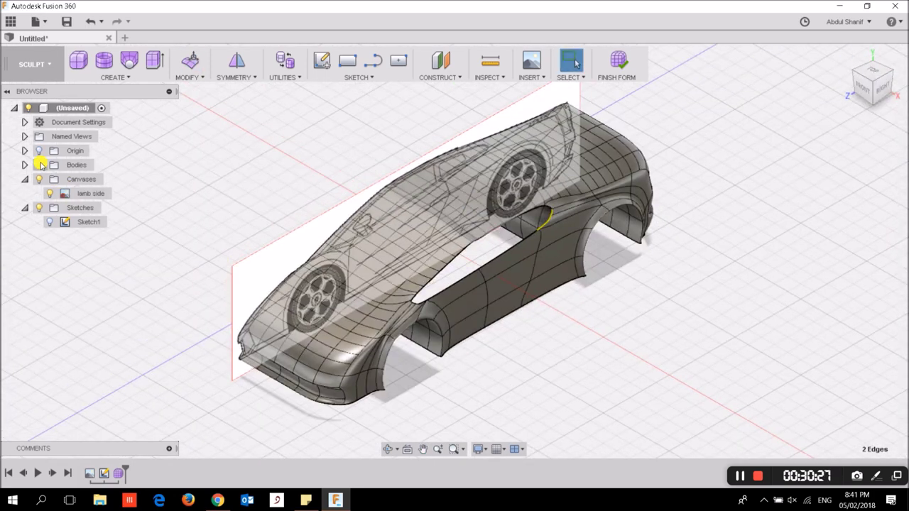
pyautogui.click(40, 179)
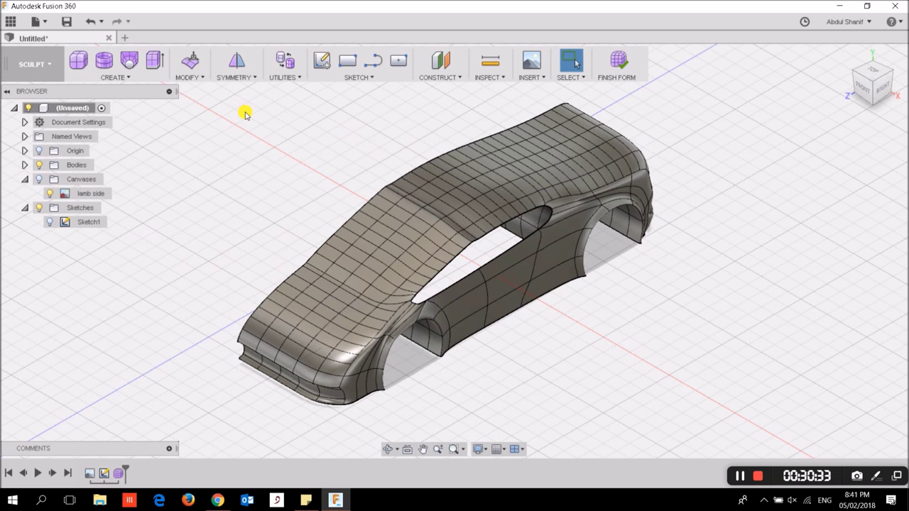
pyautogui.click(227, 77)
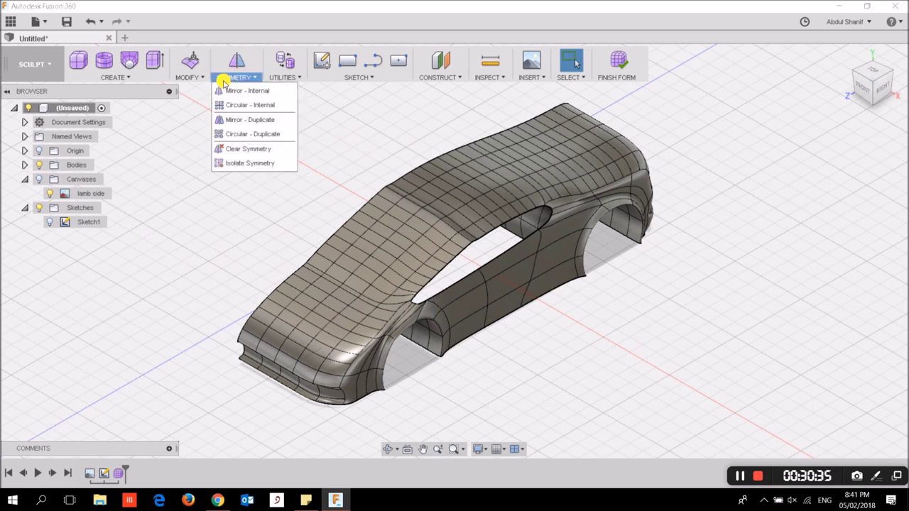
pyautogui.click(262, 124)
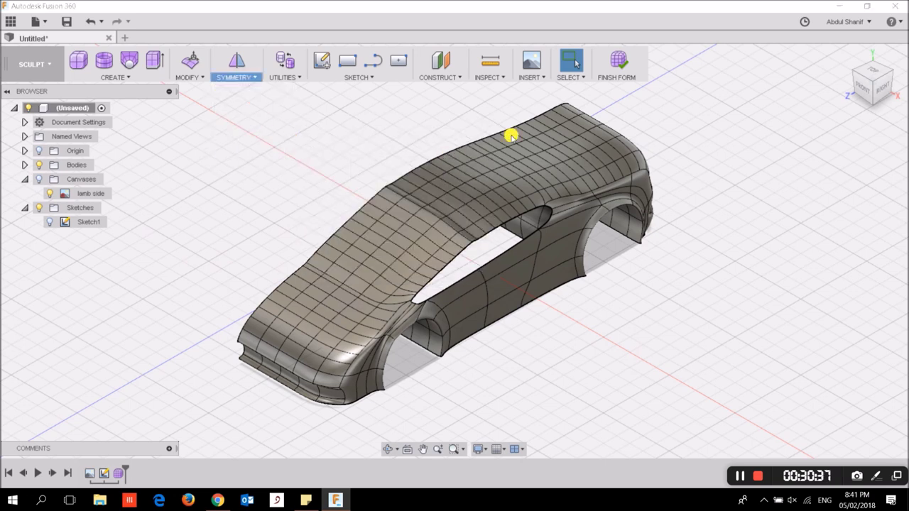
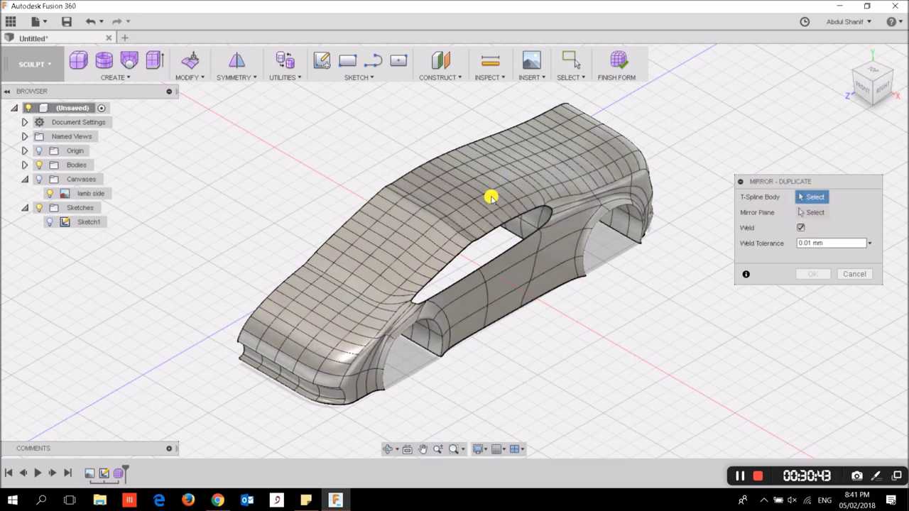
# Step: Mirror the T-Spline car body across its centre plane with Weld turned off
pyautogui.click(521, 185)
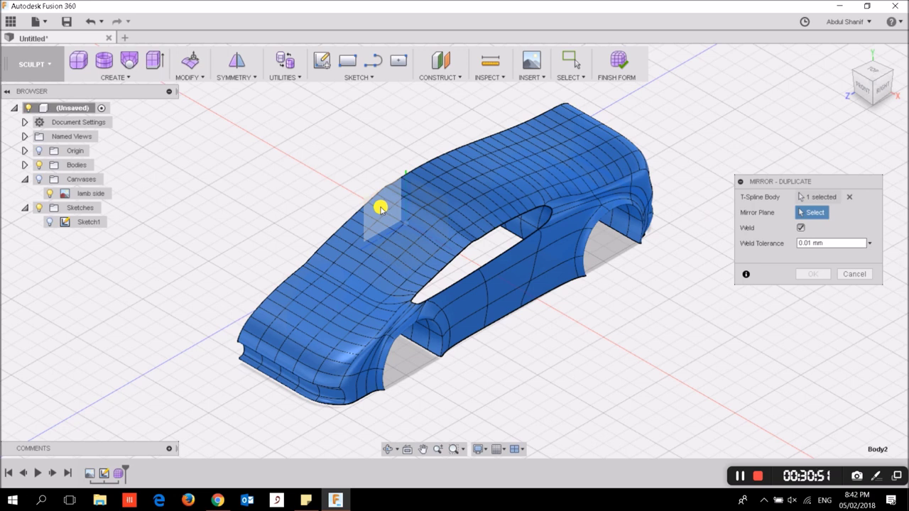
pyautogui.click(423, 241)
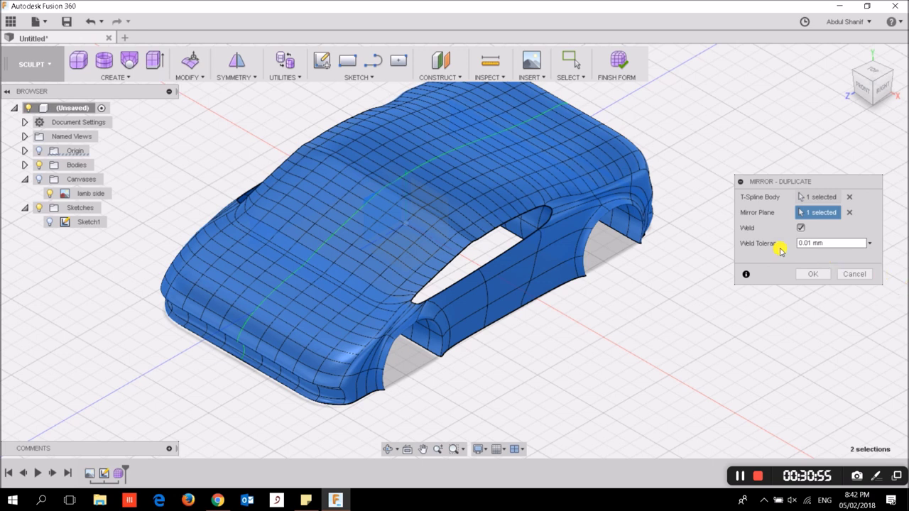
pyautogui.click(801, 228)
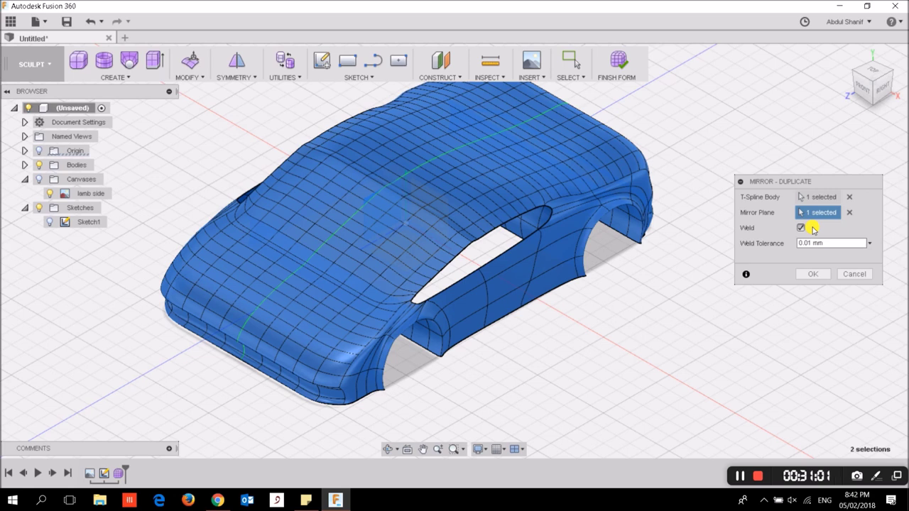
pyautogui.click(813, 274)
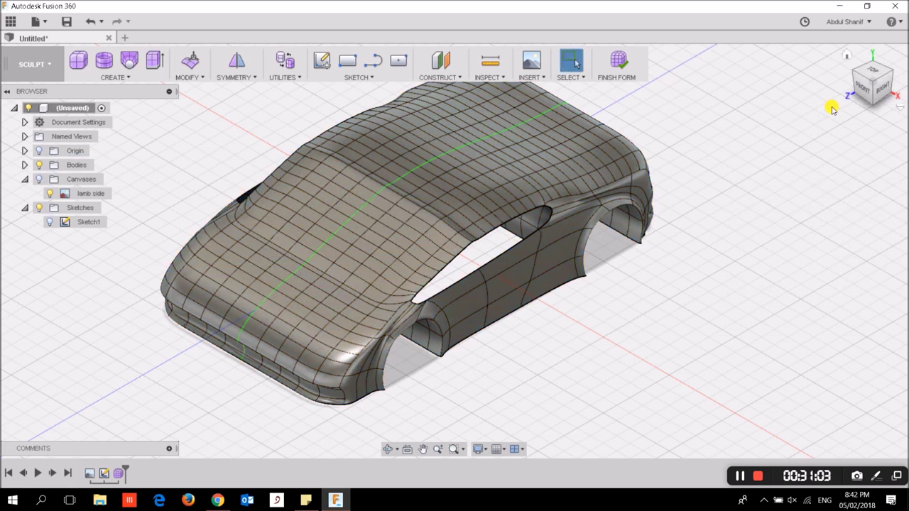
pyautogui.click(847, 57)
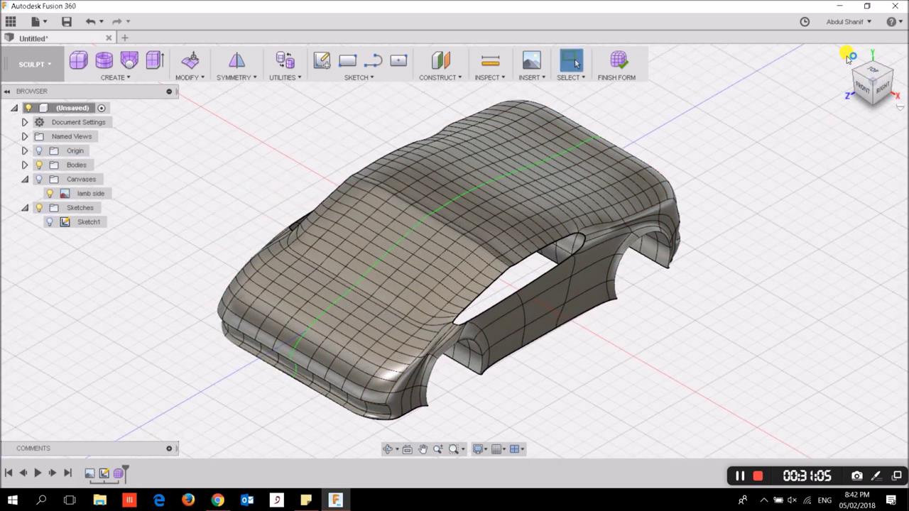
pyautogui.click(863, 93)
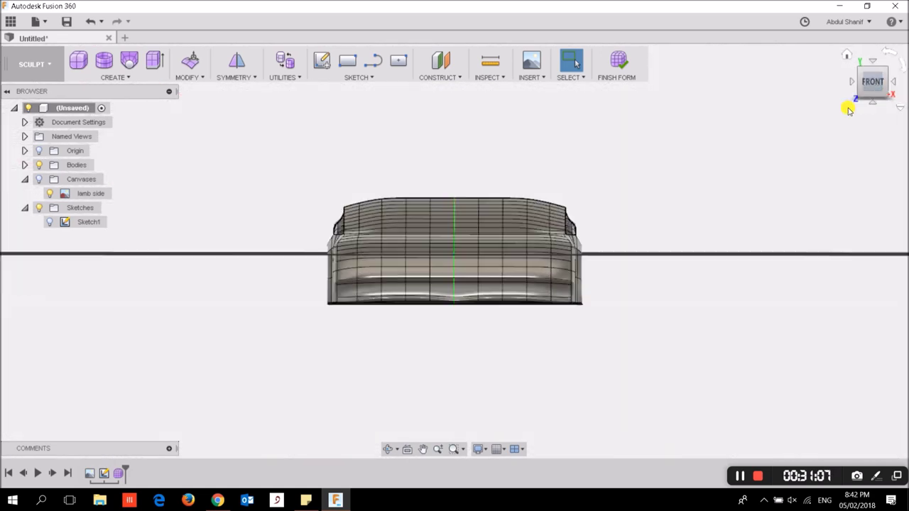
pyautogui.click(893, 83)
pyautogui.click(893, 83)
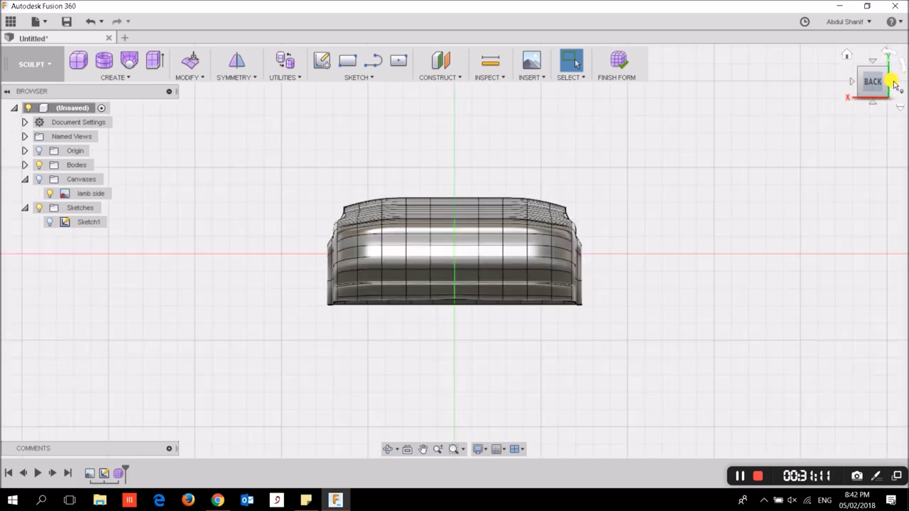
pyautogui.click(846, 56)
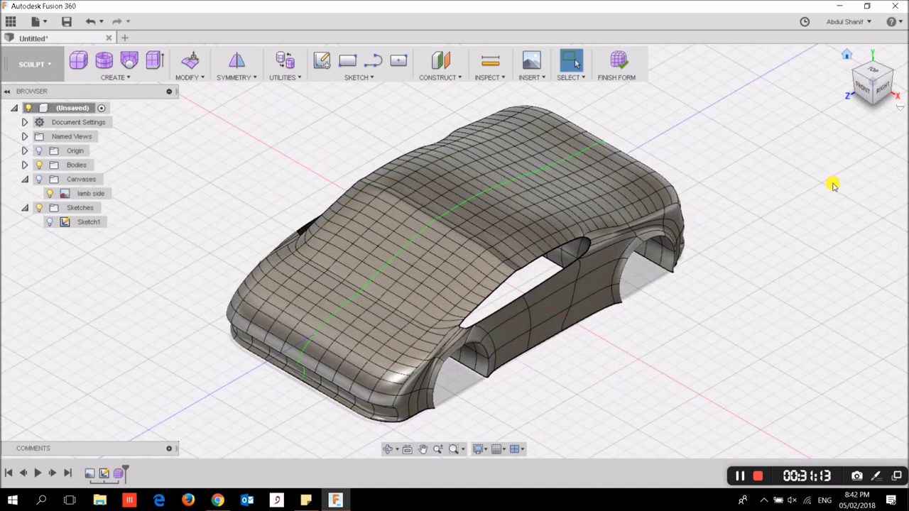
pyautogui.scroll(-3, 551, 348)
pyautogui.scroll(-2, 564, 348)
pyautogui.scroll(5, 492, 361)
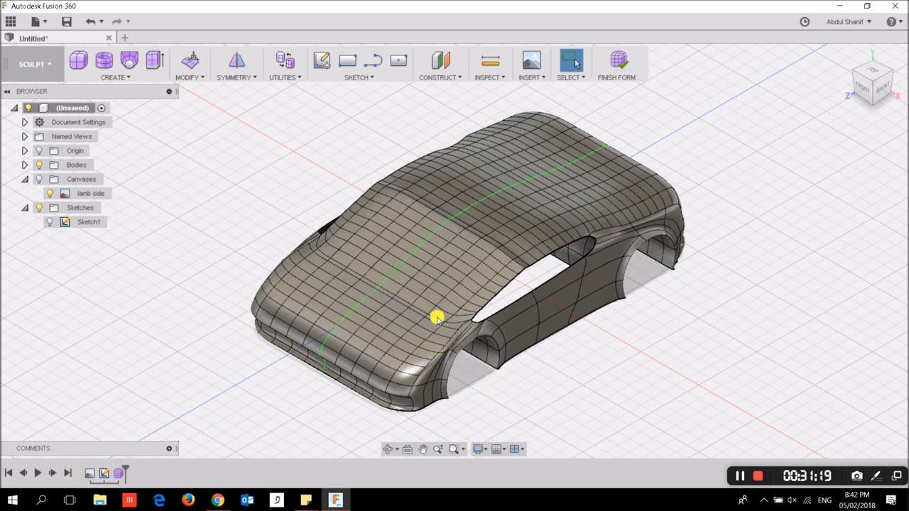
pyautogui.click(359, 78)
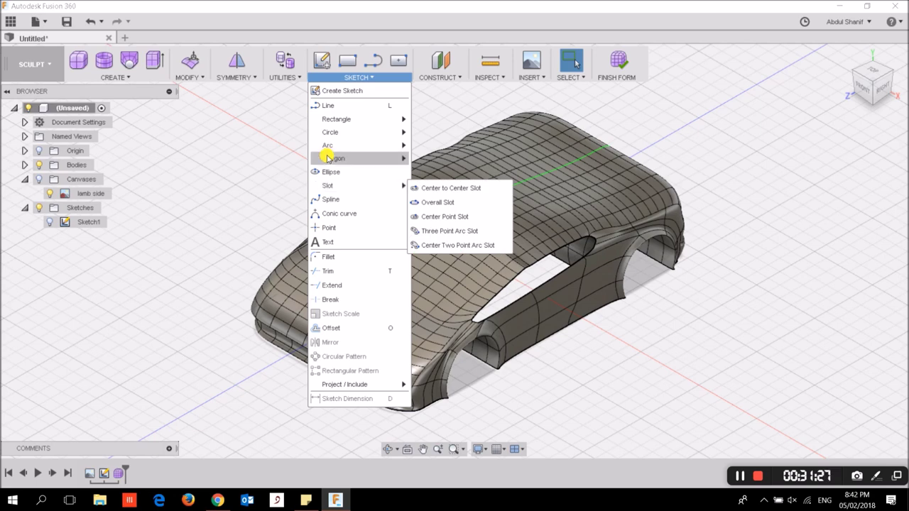
# Step: View the car from the right side with the side reference canvas visible
pyautogui.click(240, 161)
pyautogui.click(881, 87)
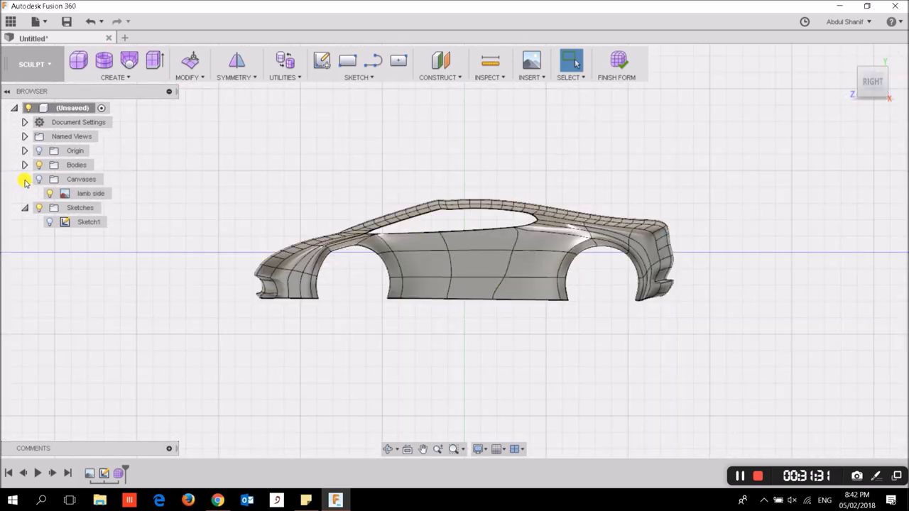
pyautogui.click(40, 180)
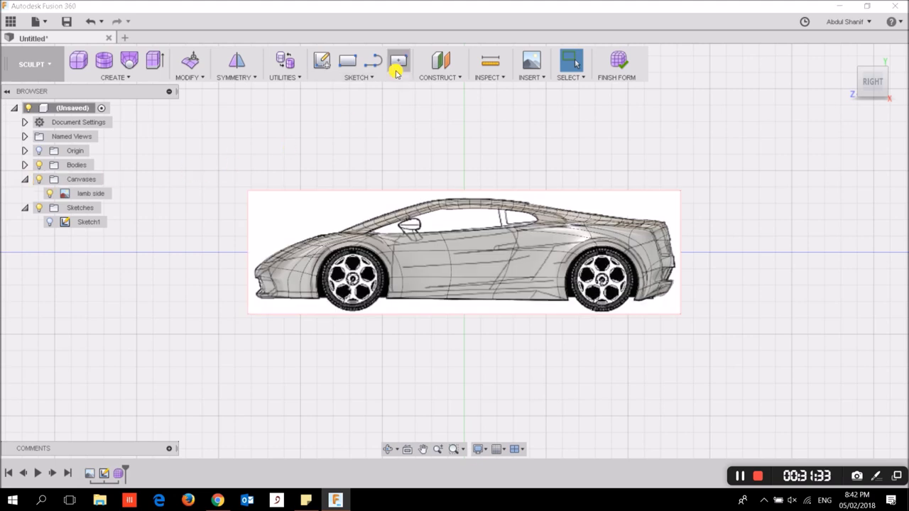
# Step: Start a sketch on the side plane and trace a 2-point circle around the front wheel
pyautogui.click(365, 77)
pyautogui.moveTo(330, 132)
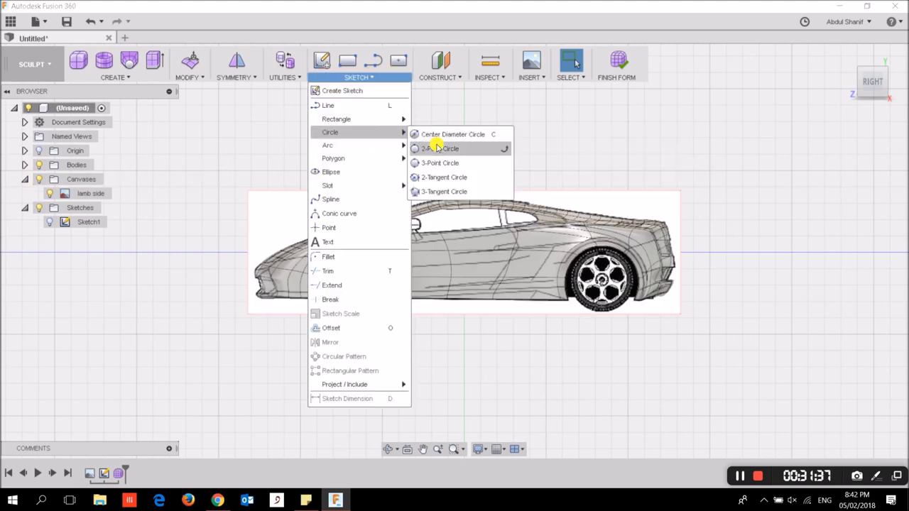
pyautogui.click(439, 149)
pyautogui.scroll(2, 340, 302)
pyautogui.scroll(3, 348, 284)
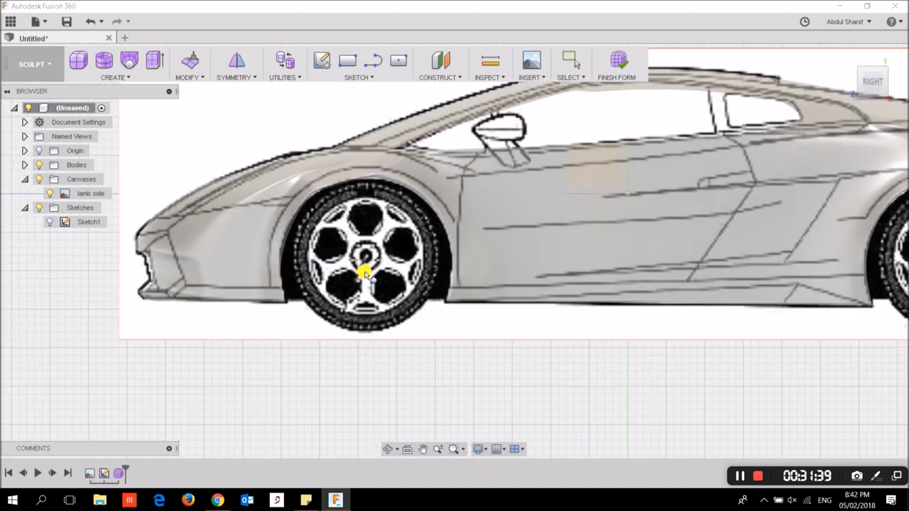
pyautogui.scroll(-1, 531, 206)
pyautogui.scroll(-2, 529, 206)
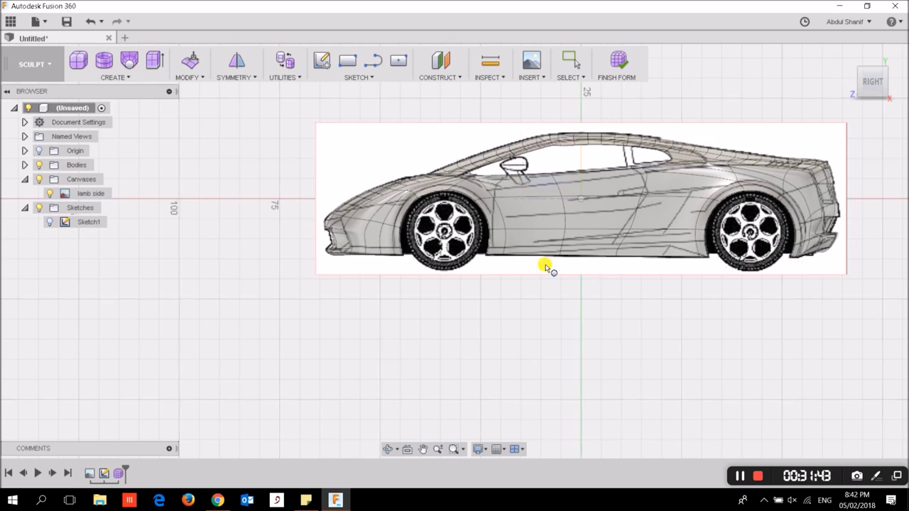
pyautogui.moveTo(551, 165); pyautogui.dragTo(476, 213, button='middle')
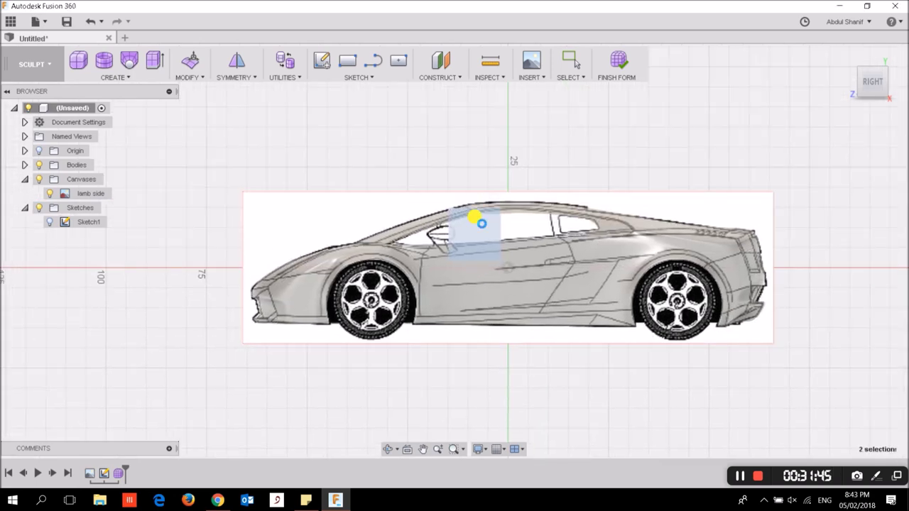
pyautogui.scroll(2, 355, 316)
pyautogui.scroll(3, 355, 321)
pyautogui.press('c')
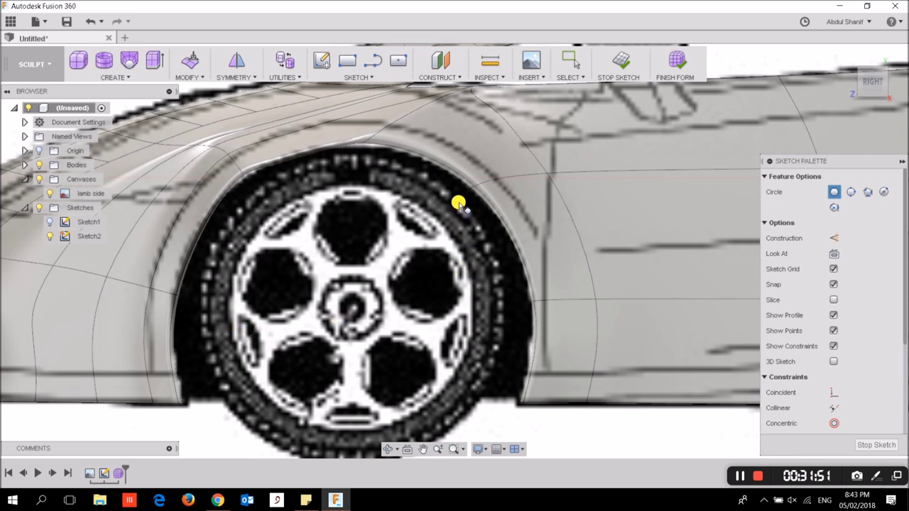
pyautogui.click(416, 235)
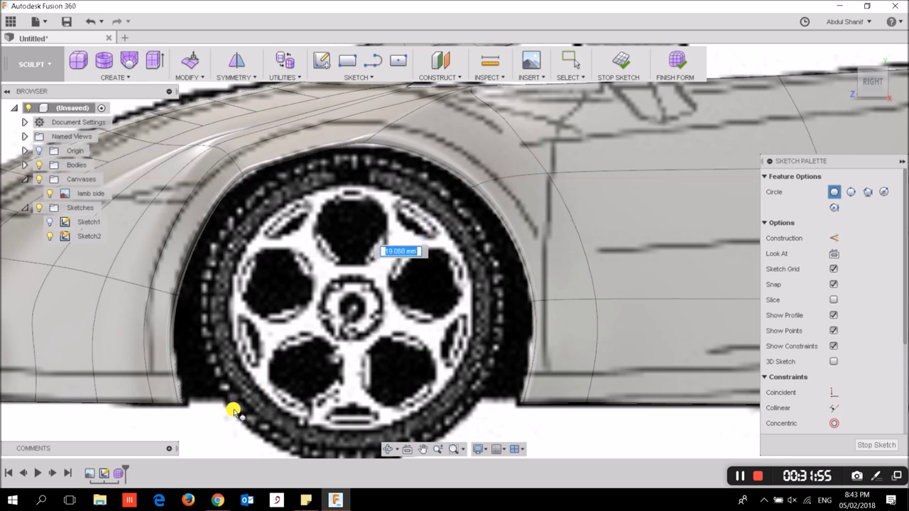
pyautogui.press('Escape')
pyautogui.scroll(-2, 412, 348)
pyautogui.scroll(-3, 405, 365)
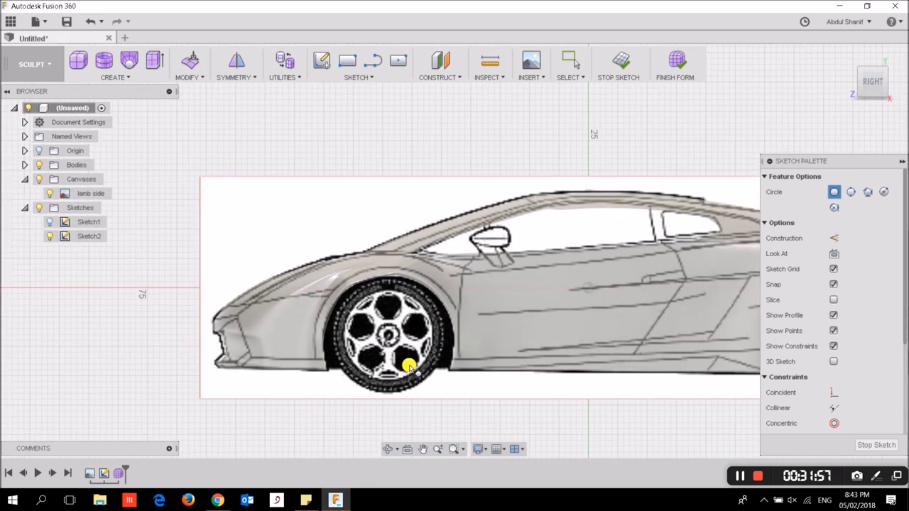
pyautogui.scroll(-2, 458, 395)
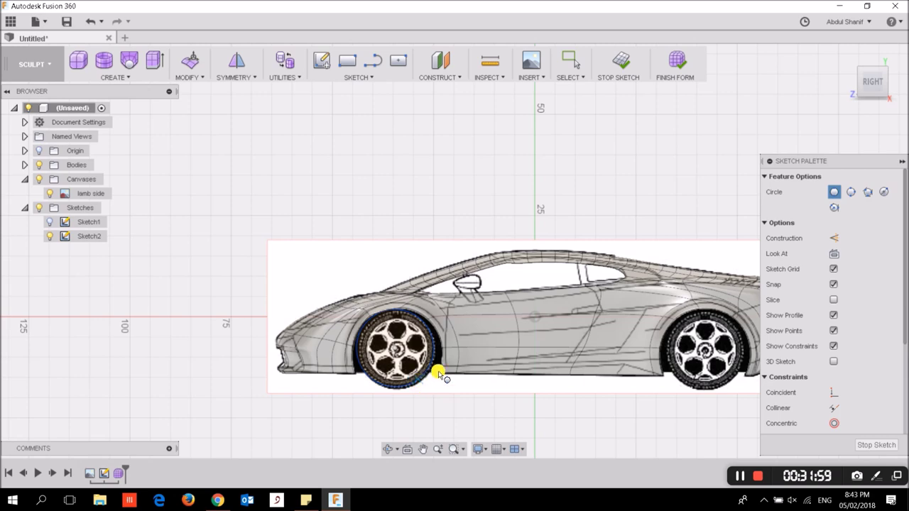
pyautogui.scroll(2, 436, 364)
pyautogui.scroll(1, 426, 365)
pyautogui.scroll(1, 417, 367)
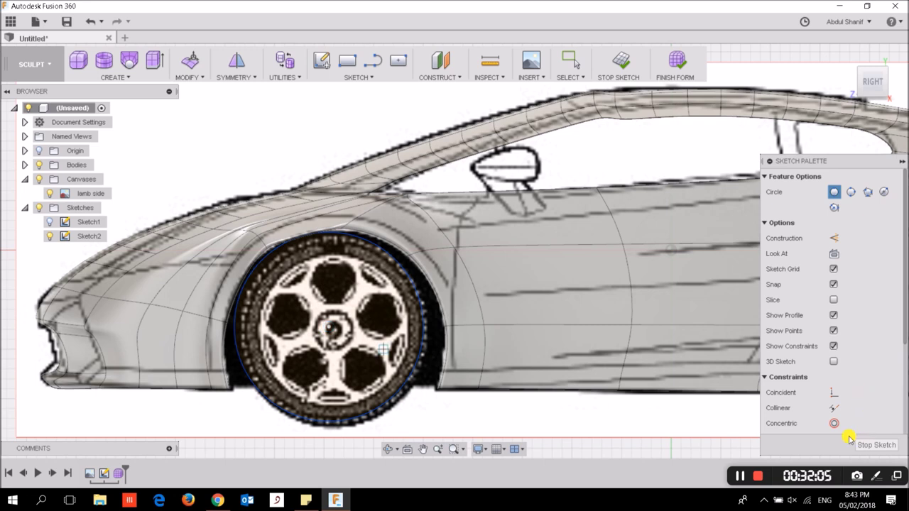
pyautogui.press('Escape')
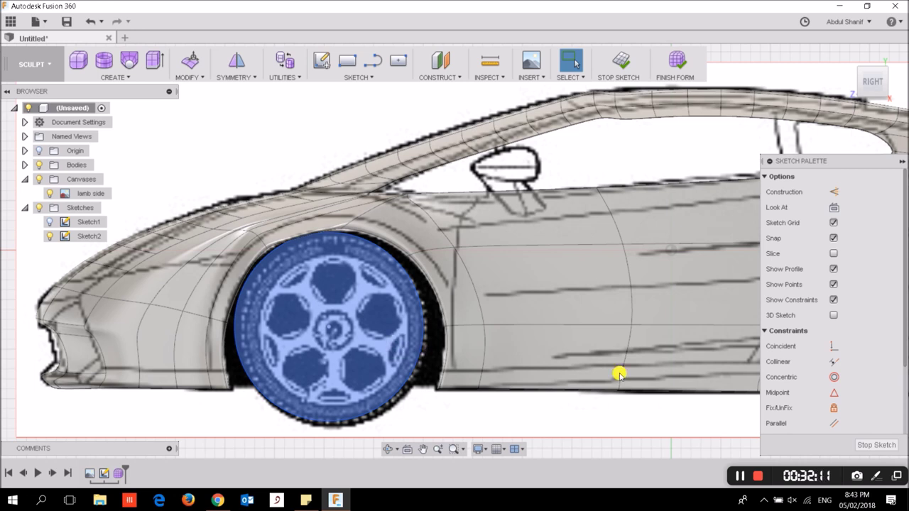
# Step: Move the wheel circle slightly downward to align it over the front wheel
pyautogui.moveTo(539, 376); pyautogui.dragTo(423, 387)
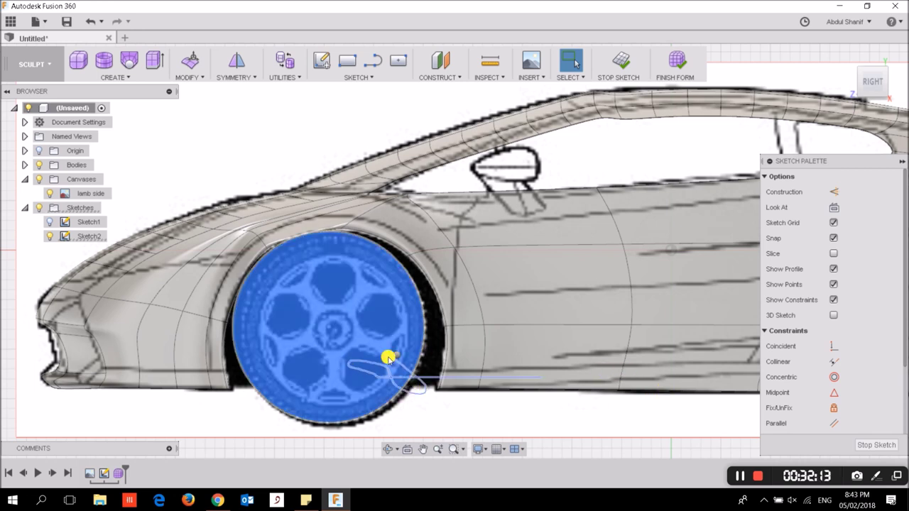
pyautogui.rightClick(355, 343)
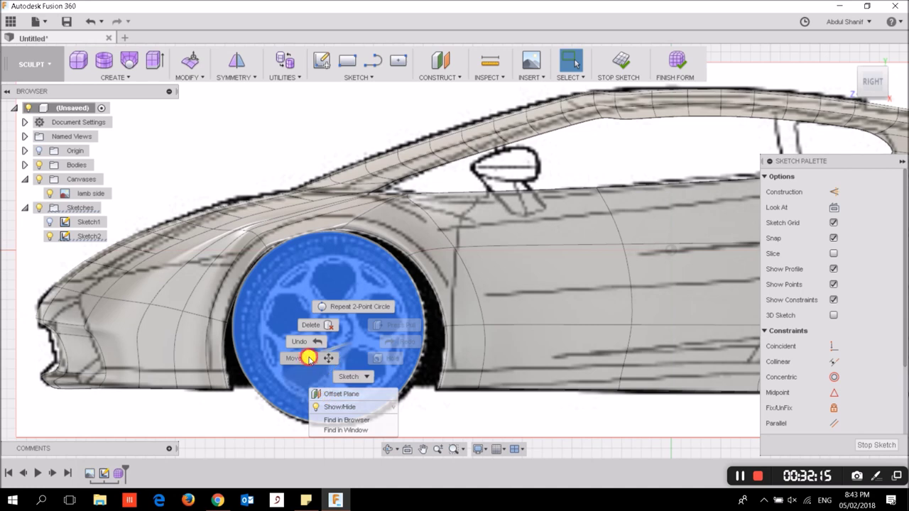
pyautogui.click(304, 357)
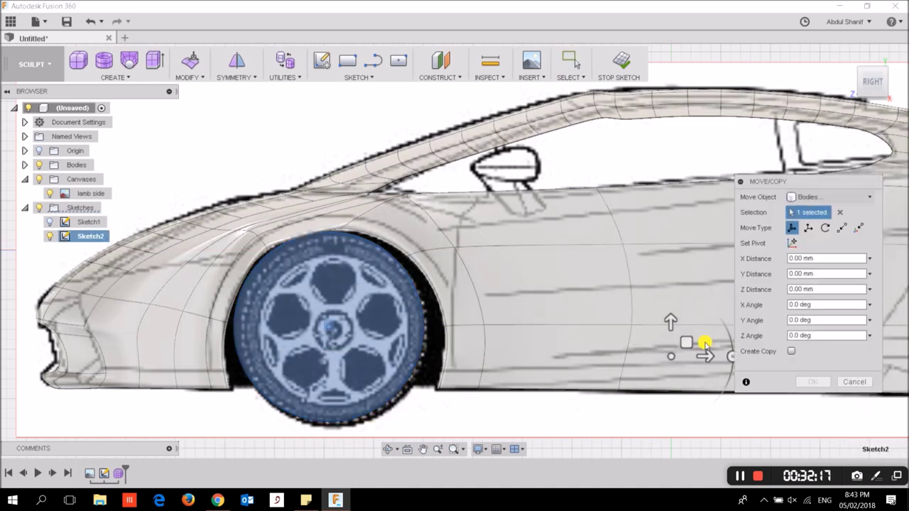
pyautogui.click(666, 319)
pyautogui.moveTo(666, 319); pyautogui.dragTo(686, 346)
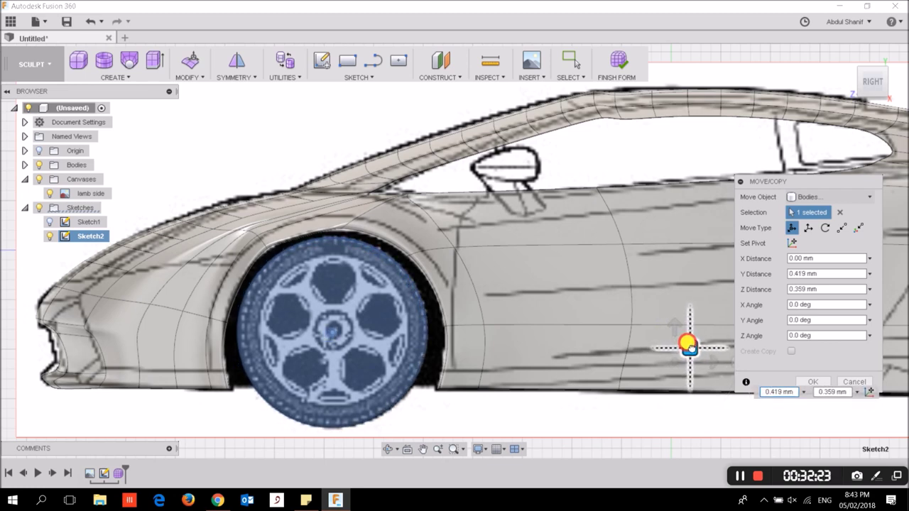
pyautogui.moveTo(686, 346); pyautogui.dragTo(690, 346)
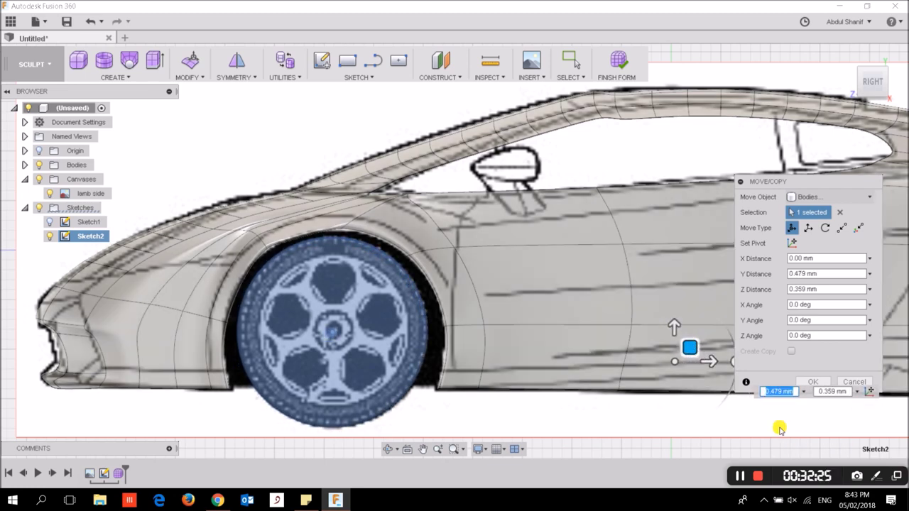
pyautogui.click(813, 383)
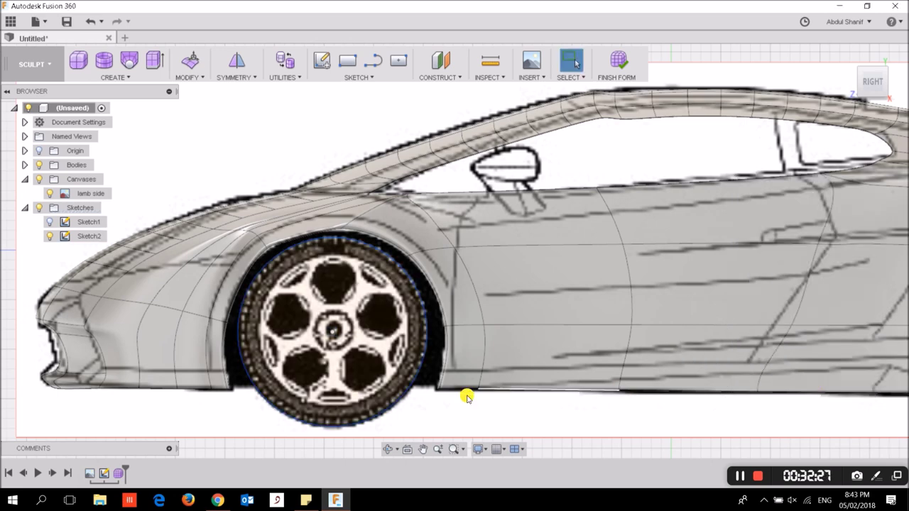
pyautogui.click(357, 371)
# Step: Copy the wheel circle and place the copy over the rear wheel, 45.28 mm along Z
pyautogui.scroll(-1, 362, 362)
pyautogui.click(362, 362)
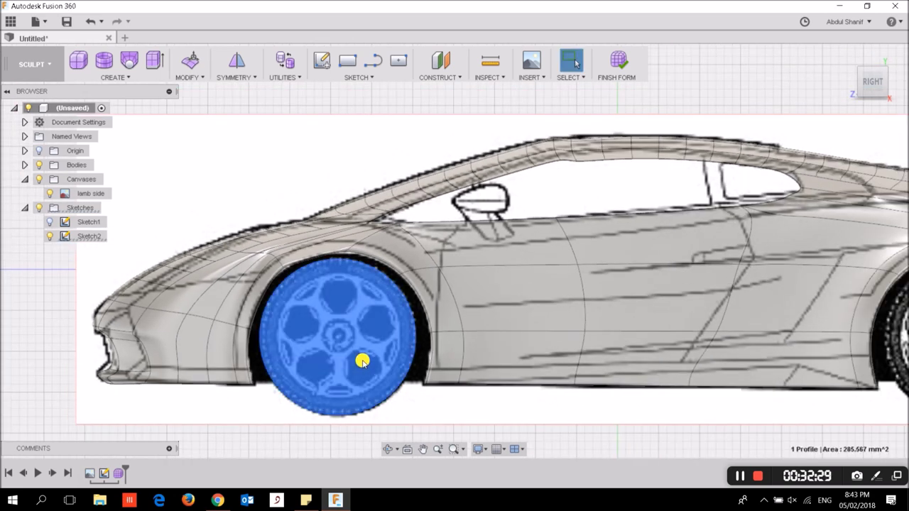
pyautogui.rightClick(362, 362)
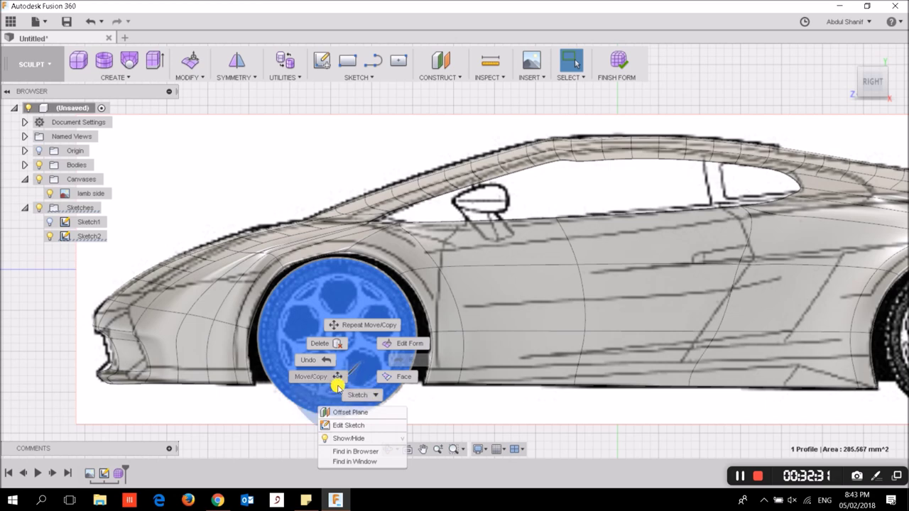
pyautogui.press('Escape')
pyautogui.press('m')
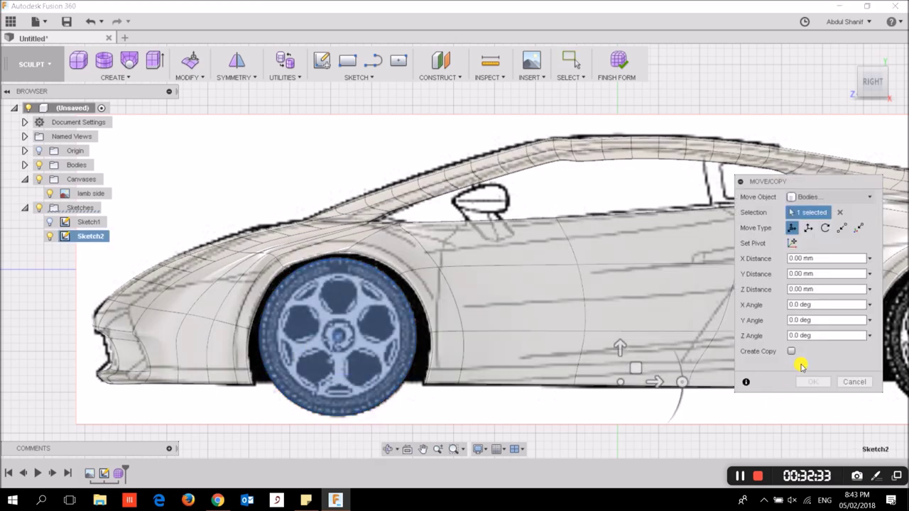
pyautogui.click(791, 352)
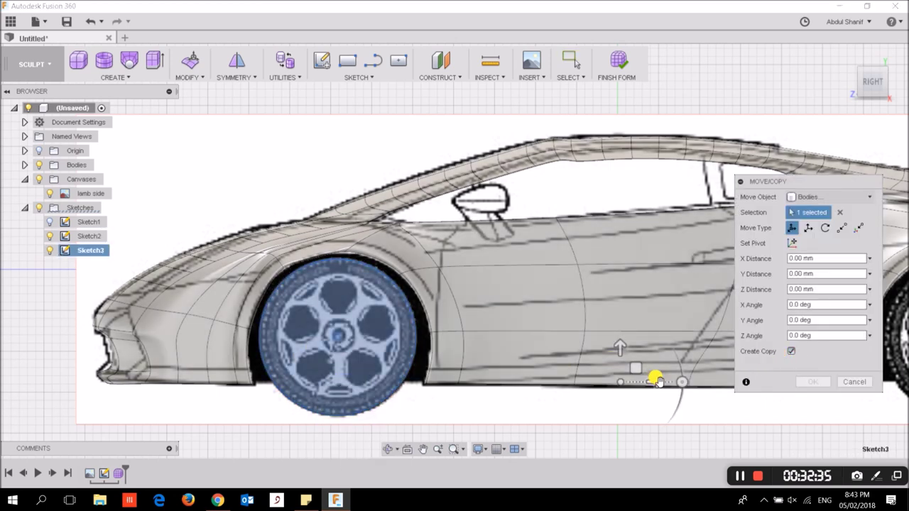
pyautogui.moveTo(652, 380); pyautogui.dragTo(884, 366)
pyautogui.moveTo(386, 371); pyautogui.dragTo(32, 366, button='middle')
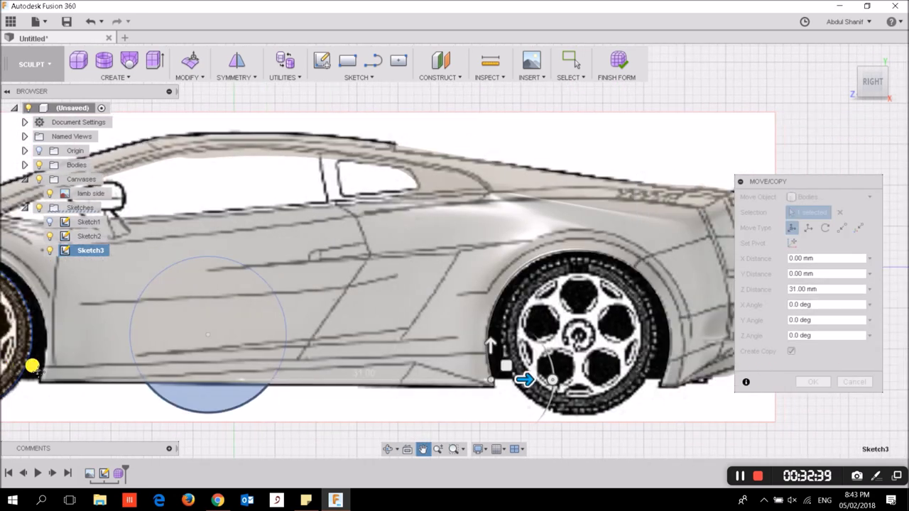
pyautogui.click(499, 365)
pyautogui.moveTo(583, 353)
pyautogui.mouseDown()
pyautogui.moveTo(887, 379)
pyautogui.moveTo(865, 366)
pyautogui.mouseUp()
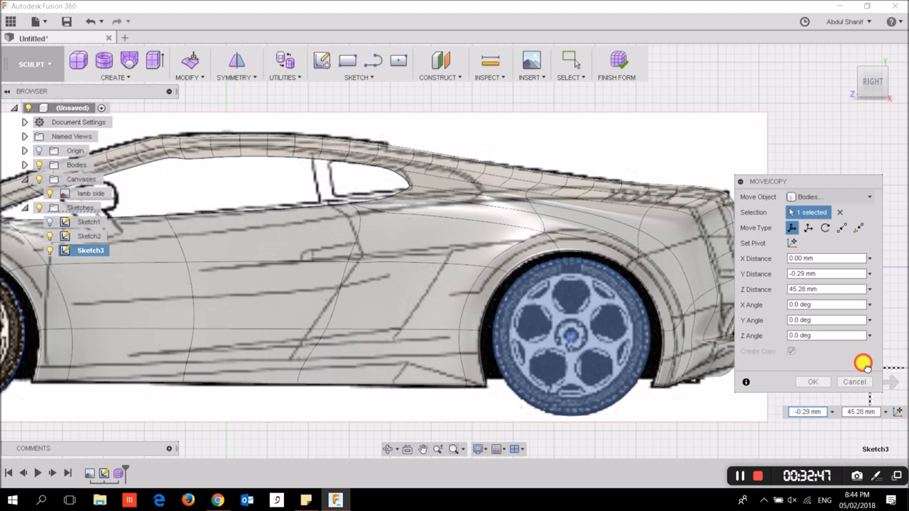
pyautogui.click(814, 383)
pyautogui.moveTo(872, 81)
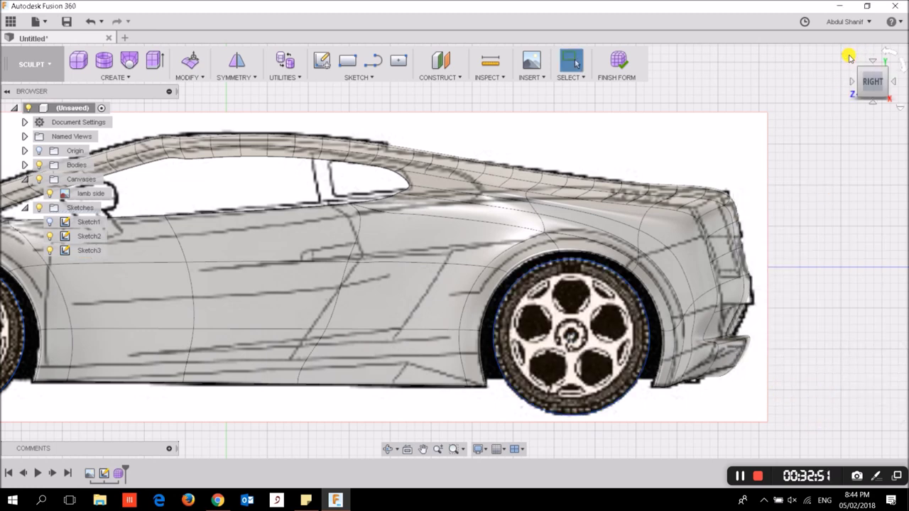
# Step: From the home view, turn off the Bodies visibility to hide the car body
pyautogui.click(849, 57)
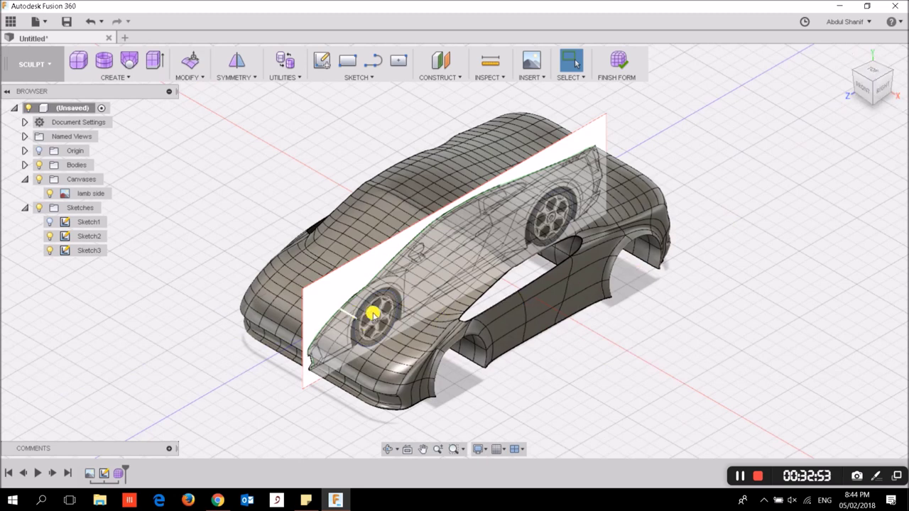
pyautogui.scroll(5, 382, 308)
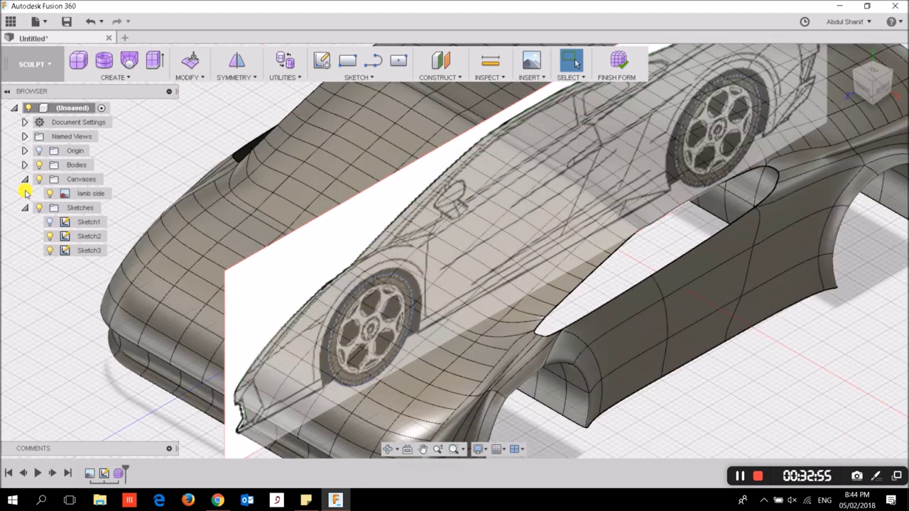
pyautogui.click(38, 165)
pyautogui.scroll(-1, 418, 363)
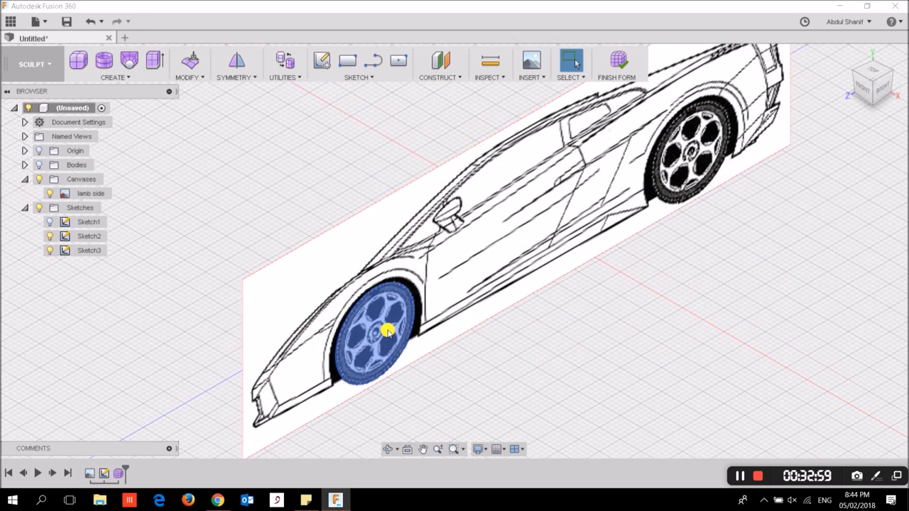
# Step: Select both wheel profiles, then return to the right side view and clear the selection
pyautogui.click(385, 324)
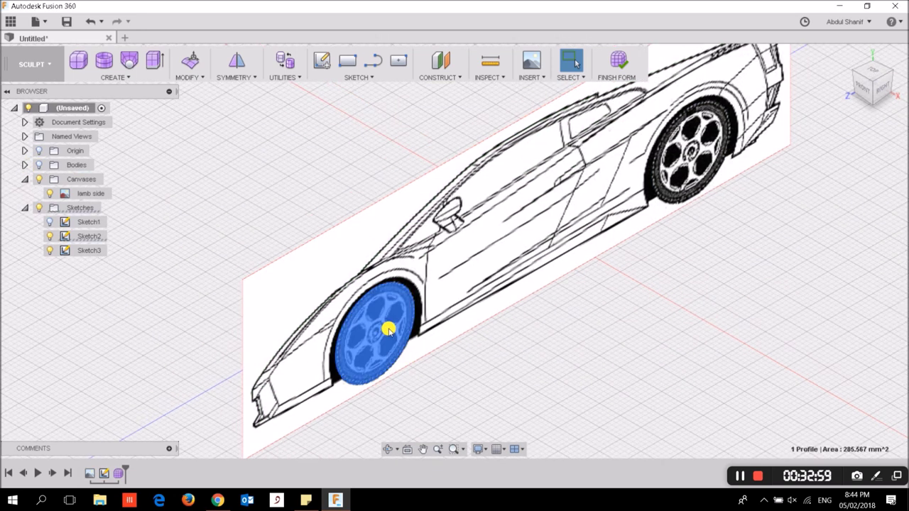
pyautogui.keyDown('ctrl'); pyautogui.click(705, 165); pyautogui.keyUp('ctrl')
pyautogui.scroll(1, 509, 330)
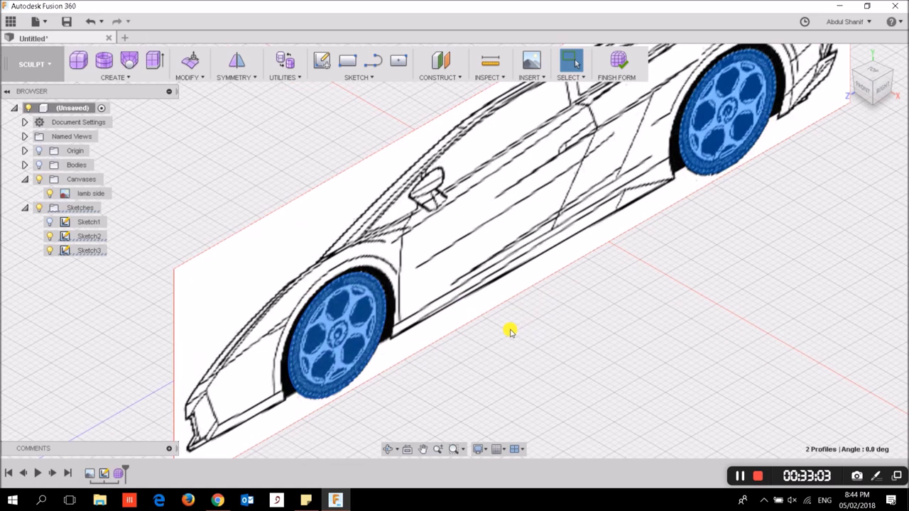
pyautogui.scroll(1, 509, 331)
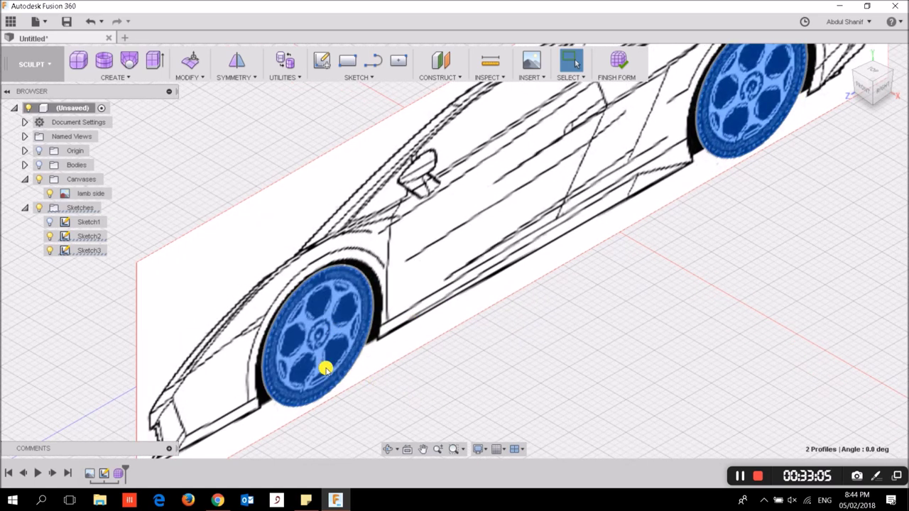
pyautogui.click(848, 57)
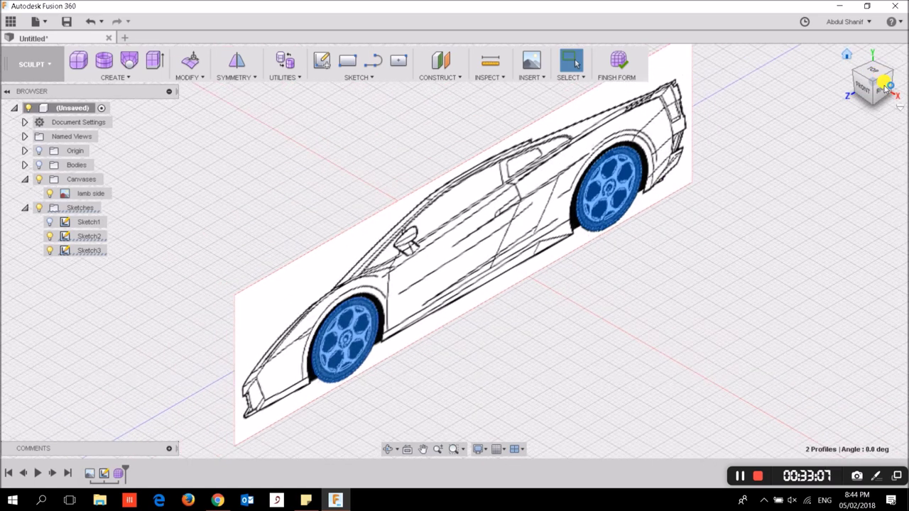
pyautogui.click(643, 371)
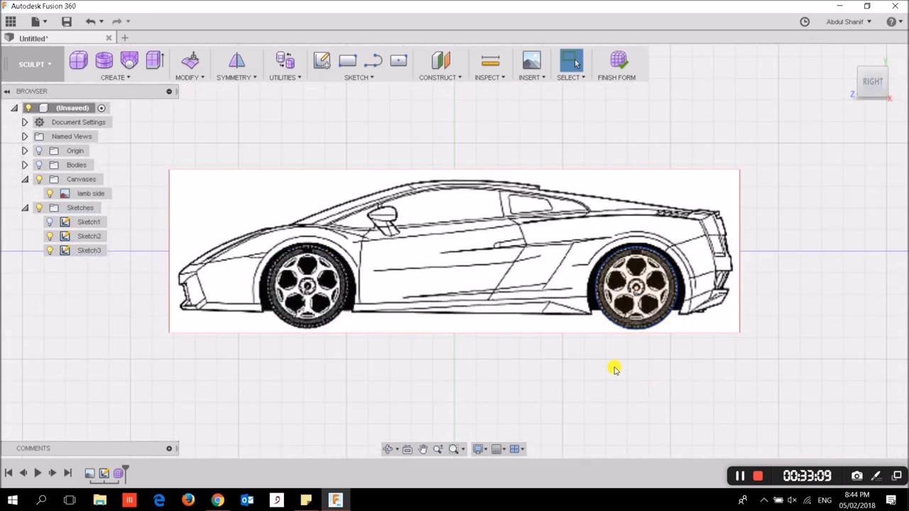
# Step: Start a sketch on the front wheel face and draw a centre-diameter circle over the upper hole
pyautogui.click(336, 77)
pyautogui.moveTo(359, 132)
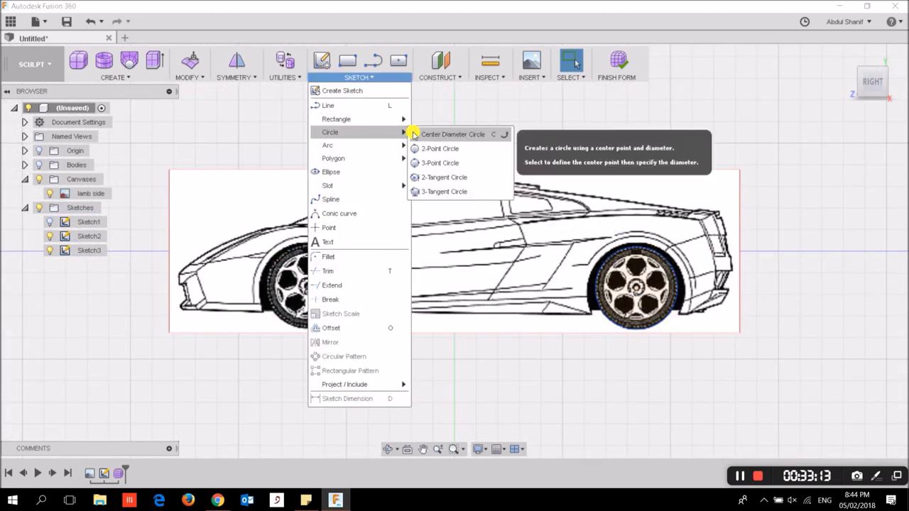
pyautogui.click(414, 135)
pyautogui.scroll(2, 319, 289)
pyautogui.scroll(2, 323, 280)
pyautogui.scroll(2, 325, 265)
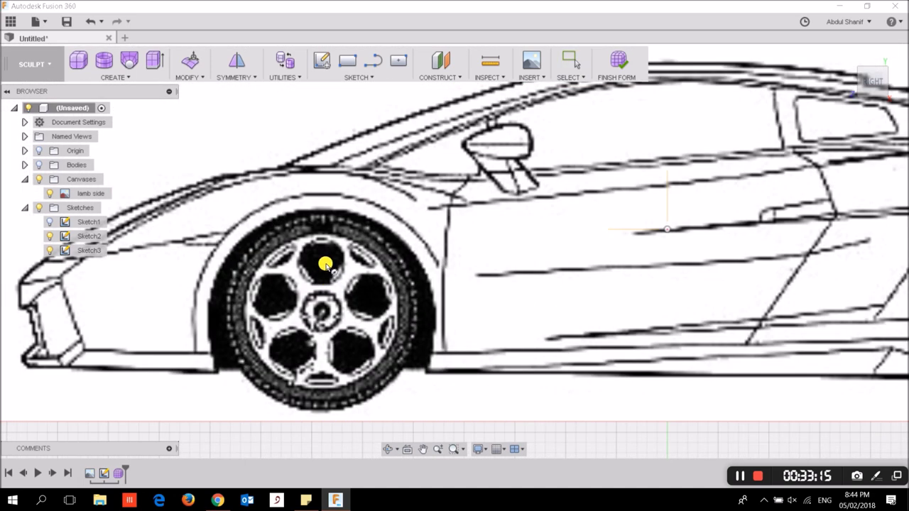
pyautogui.click(323, 261)
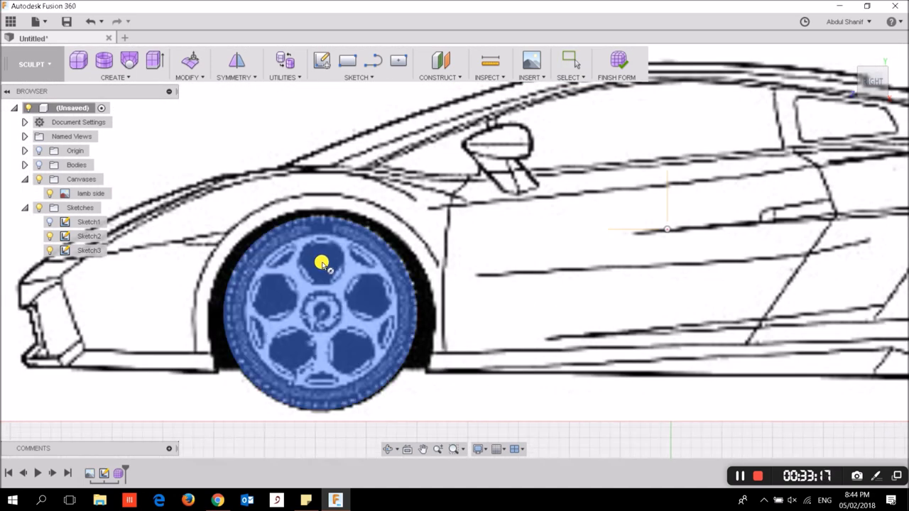
pyautogui.click(322, 262)
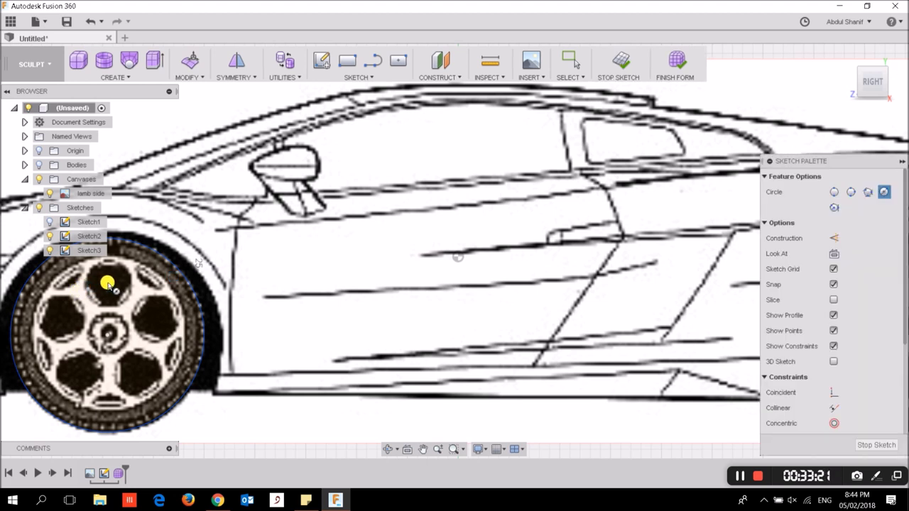
pyautogui.click(107, 284)
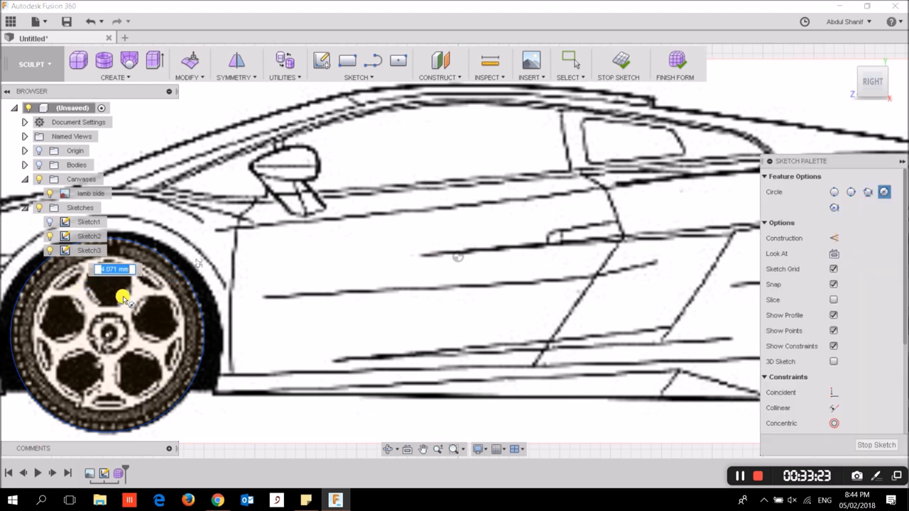
pyautogui.click(123, 299)
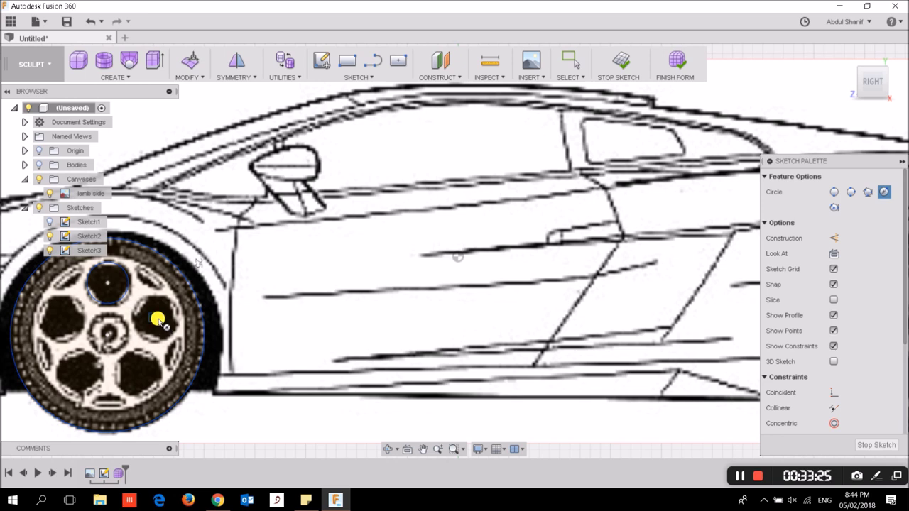
pyautogui.click(159, 325)
pyautogui.press('Escape')
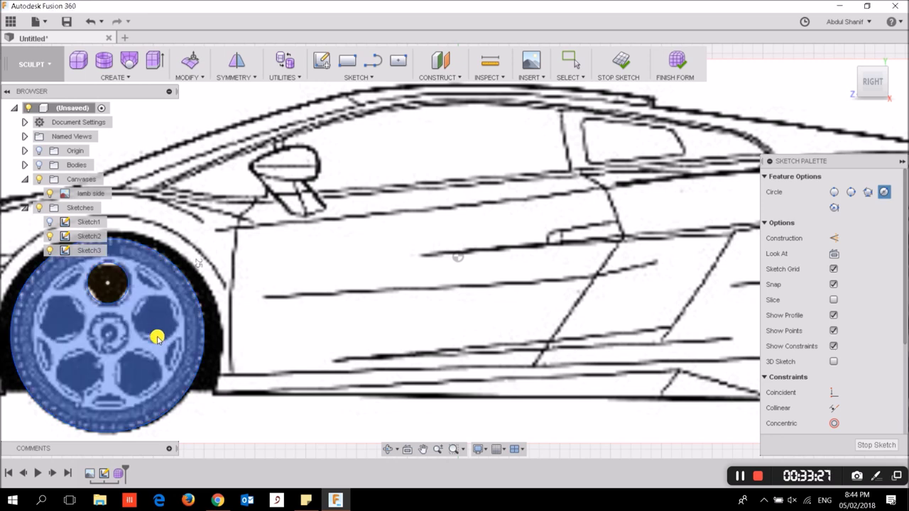
# Step: Draw centre-diameter circles over the right and lower-left wheel holes
pyautogui.click(371, 74)
pyautogui.click(419, 135)
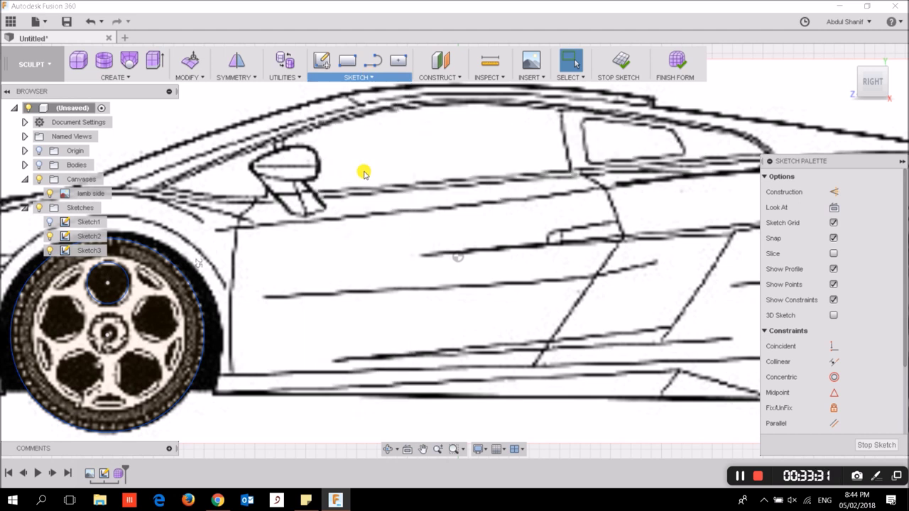
pyautogui.click(158, 331)
pyautogui.click(169, 348)
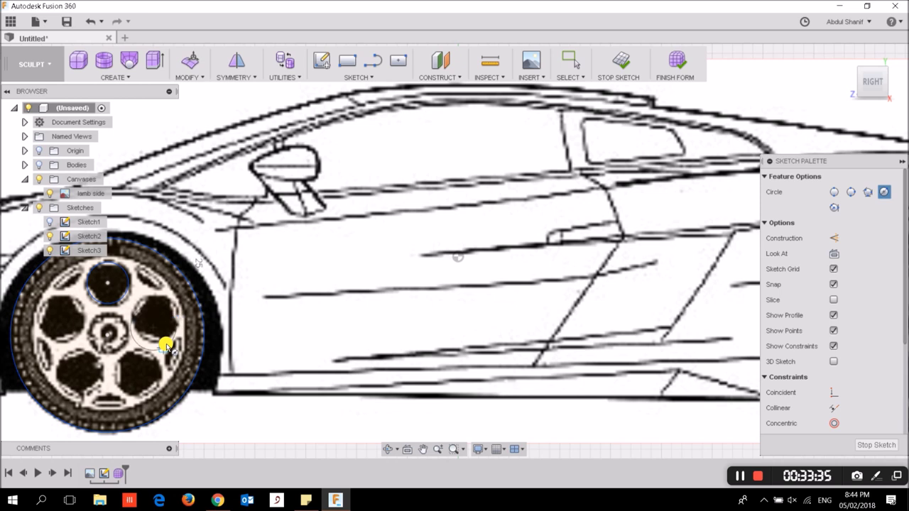
pyautogui.click(62, 348)
pyautogui.click(77, 360)
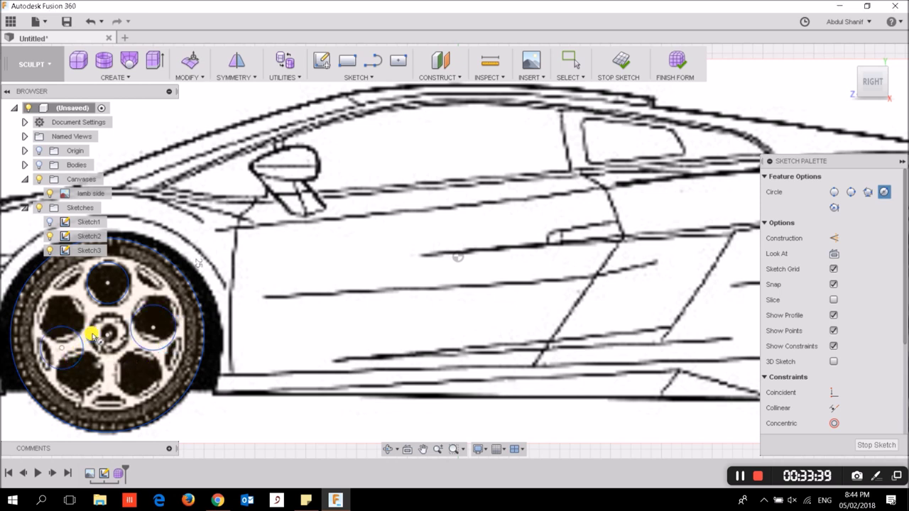
pyautogui.scroll(-3, 92, 335)
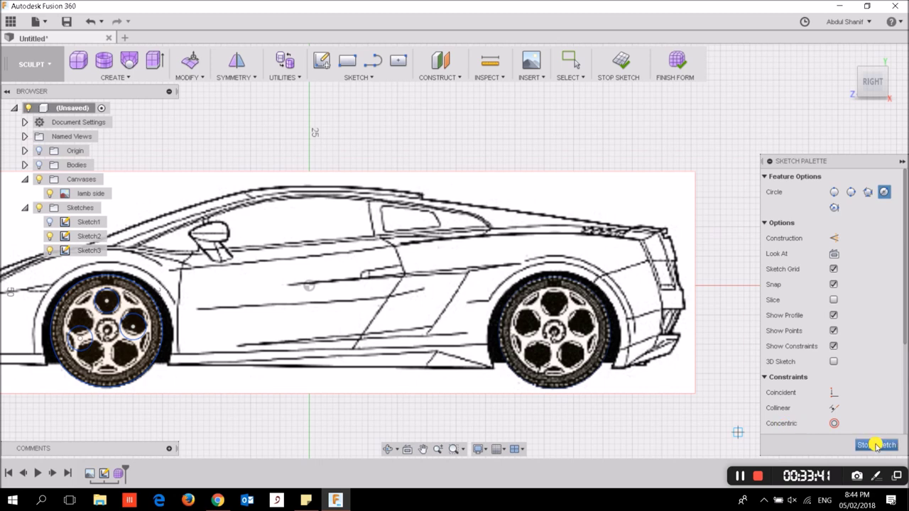
# Step: Finish the wheel-hole sketch
pyautogui.click(874, 440)
pyautogui.scroll(-2, 468, 277)
pyautogui.scroll(-2, 449, 268)
pyautogui.moveTo(872, 79)
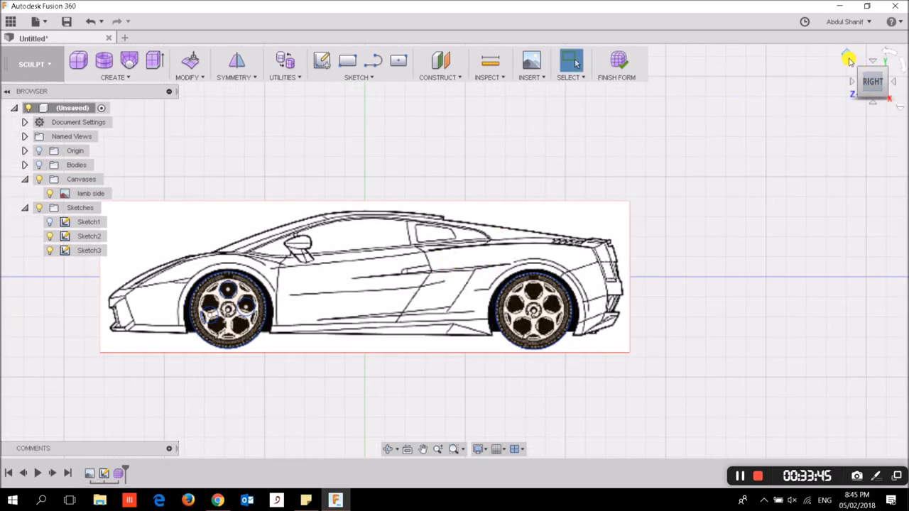
# Step: From the home view, select both front and rear wheel profiles and open the Create list
pyautogui.click(847, 58)
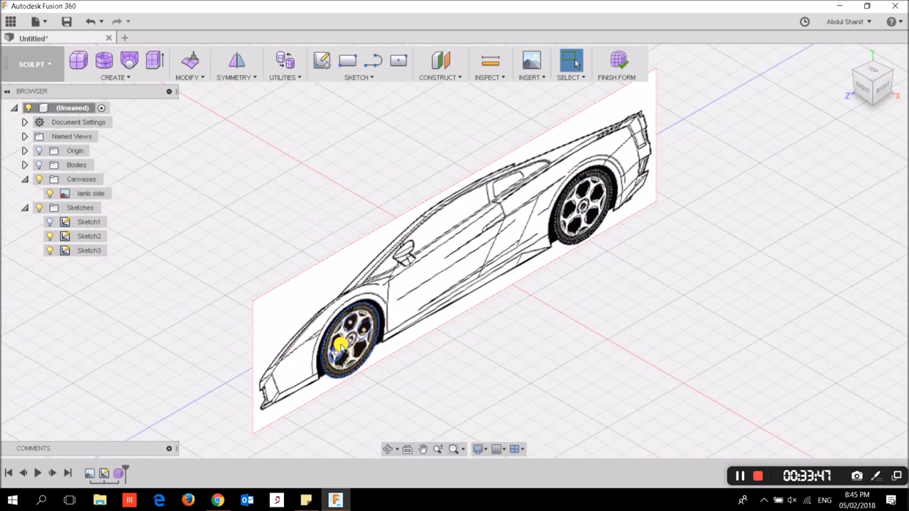
pyautogui.scroll(2, 340, 346)
pyautogui.click(340, 337)
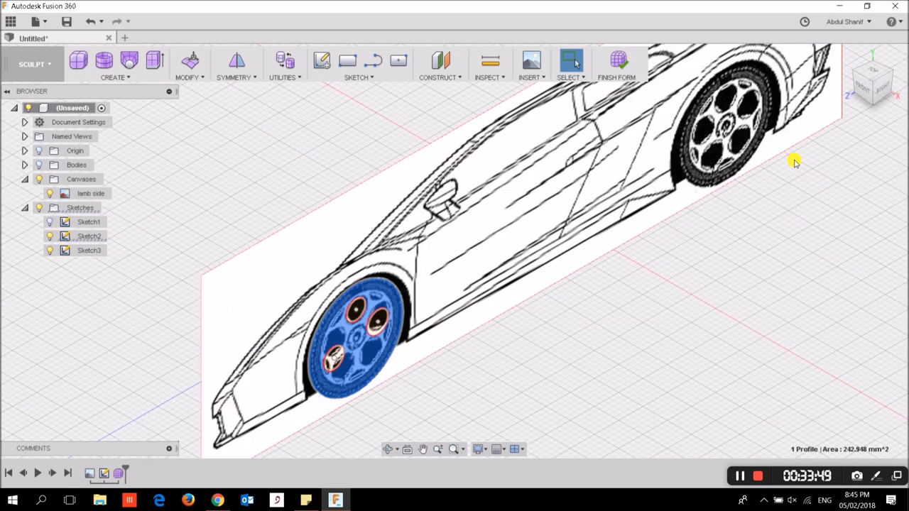
pyautogui.click(725, 137)
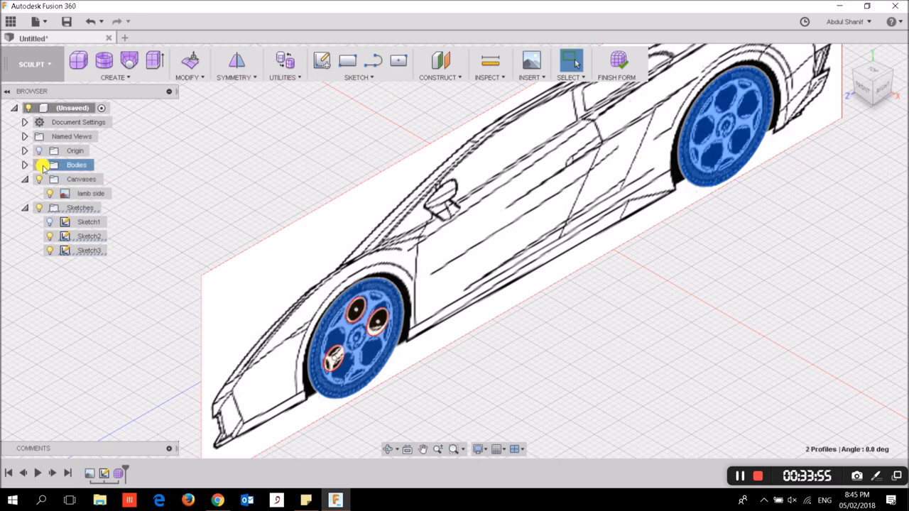
pyautogui.rightClick(369, 361)
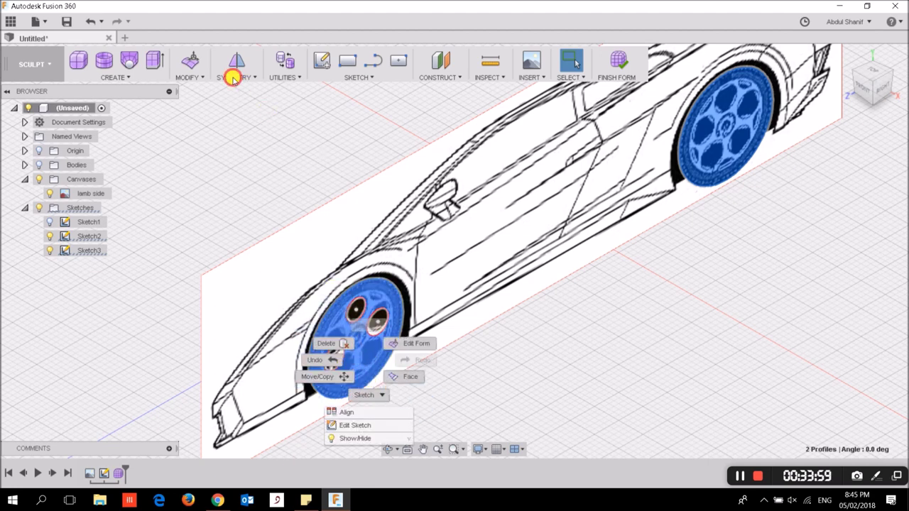
pyautogui.click(188, 77)
pyautogui.click(137, 77)
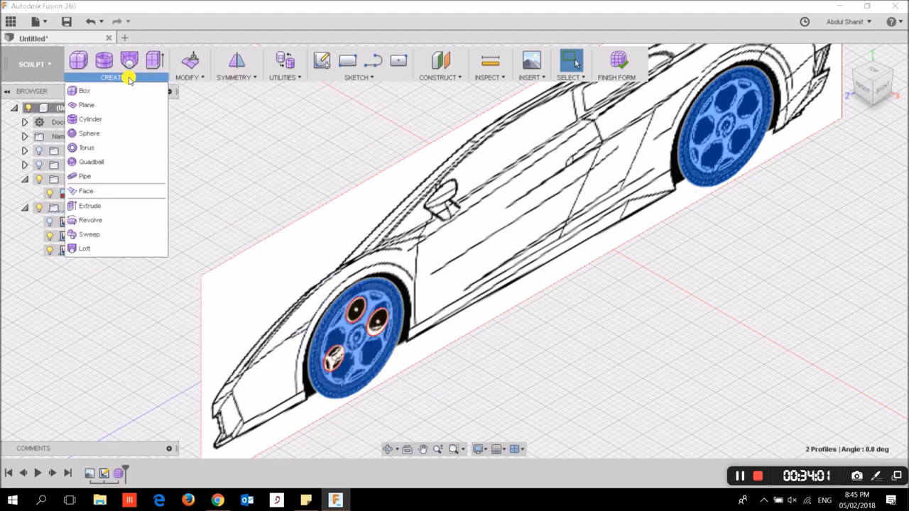
# Step: Try extruding only the rear wheel profile, then abandon it
pyautogui.click(126, 213)
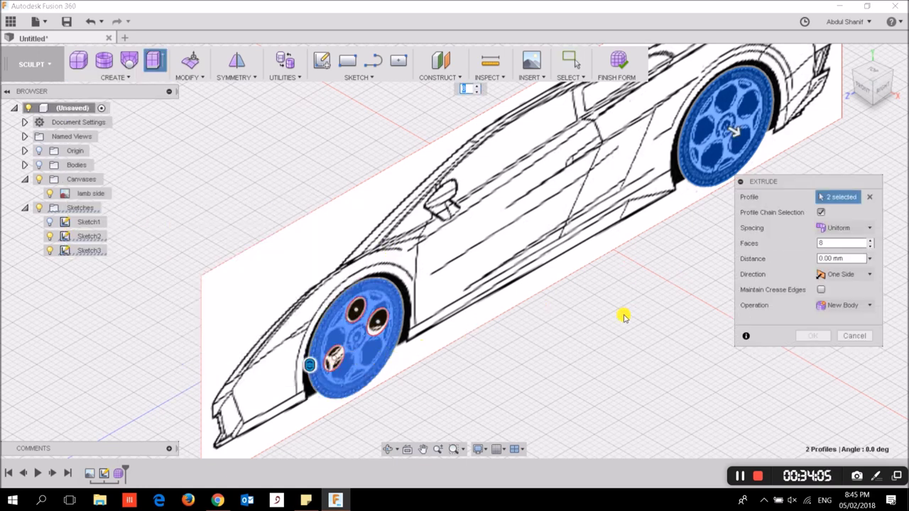
pyautogui.click(366, 341)
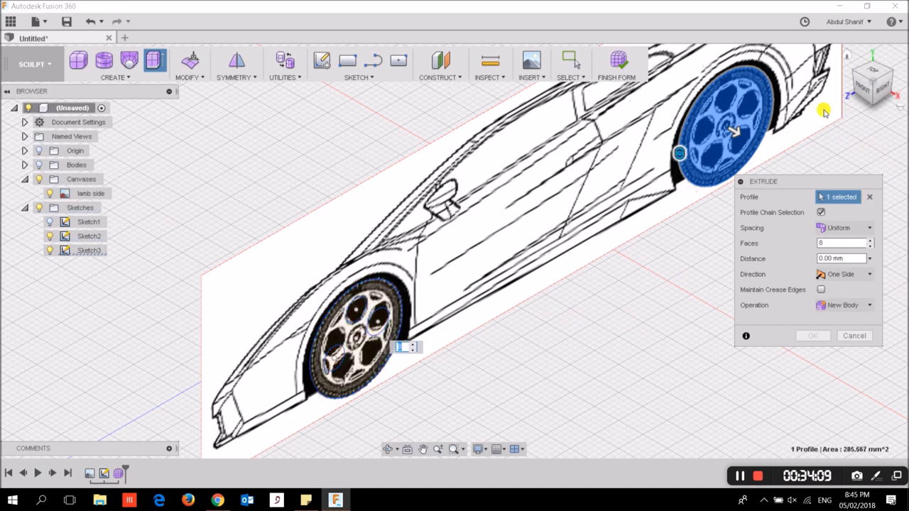
pyautogui.moveTo(731, 132); pyautogui.dragTo(741, 139)
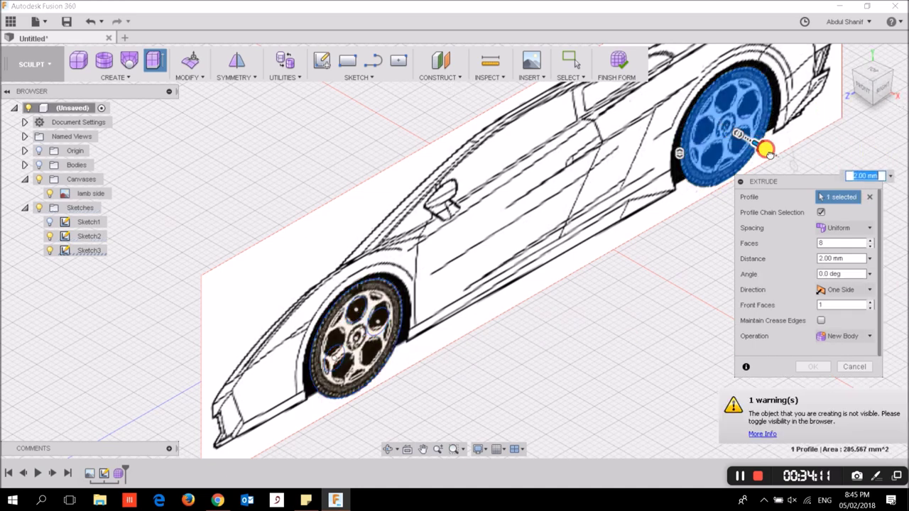
pyautogui.press('Return')
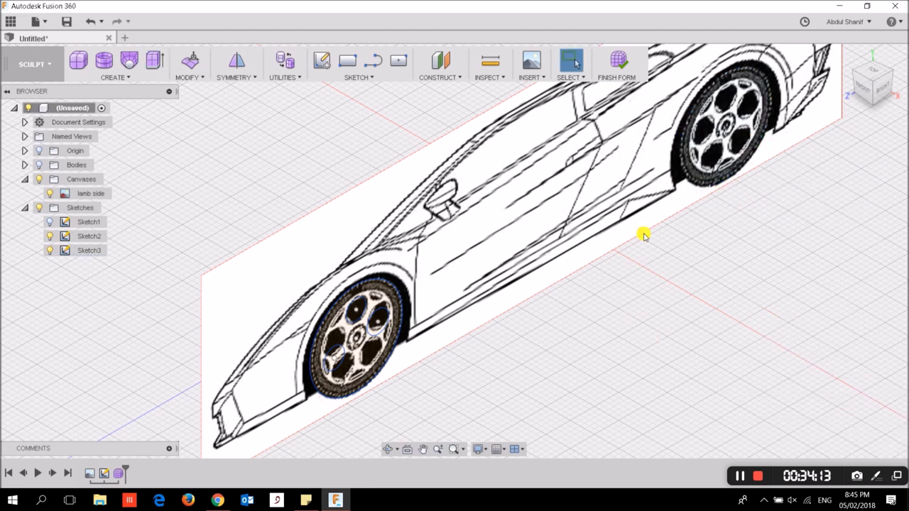
# Step: Extrude both wheel profiles about 12 mm with uniform face spacing, then cancel the extrusion
pyautogui.click(732, 132)
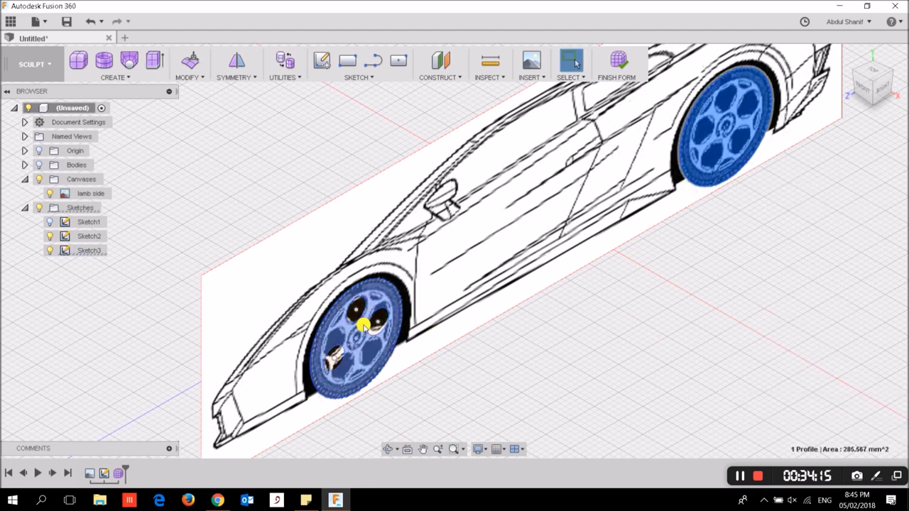
pyautogui.click(341, 332)
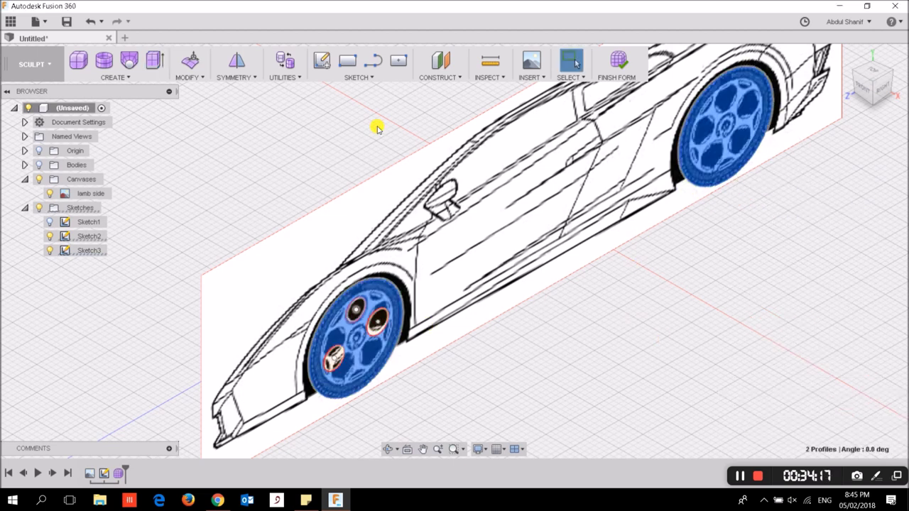
pyautogui.click(361, 80)
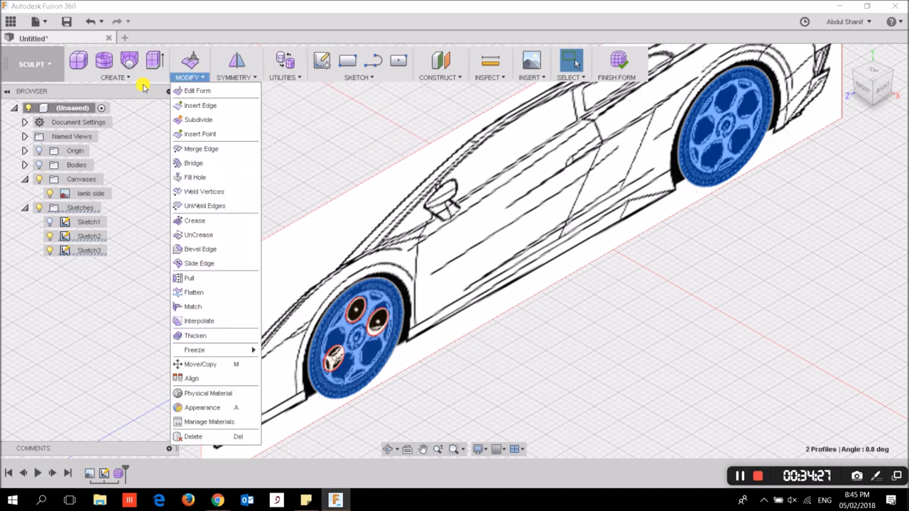
pyautogui.moveTo(113, 77)
pyautogui.click(91, 205)
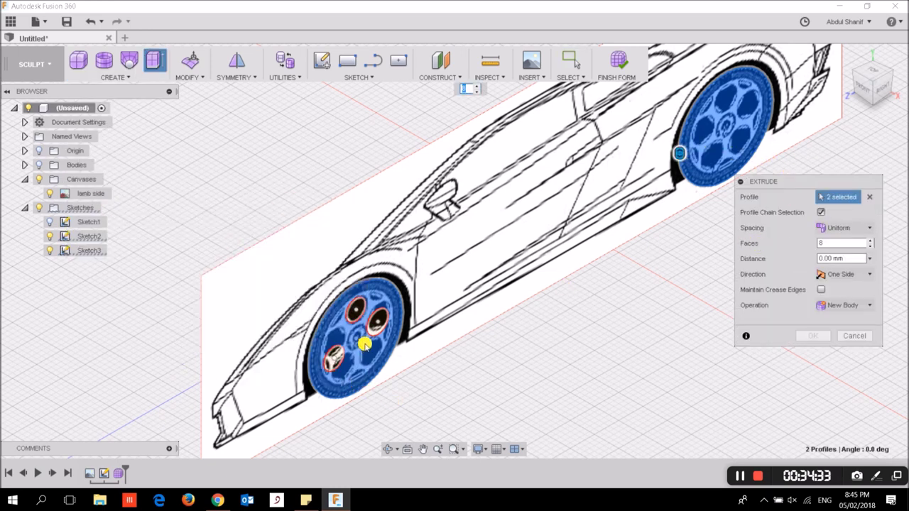
pyautogui.click(377, 350)
pyautogui.click(375, 346)
pyautogui.moveTo(378, 350)
pyautogui.mouseDown()
pyautogui.moveTo(429, 392)
pyautogui.moveTo(423, 382)
pyautogui.mouseUp()
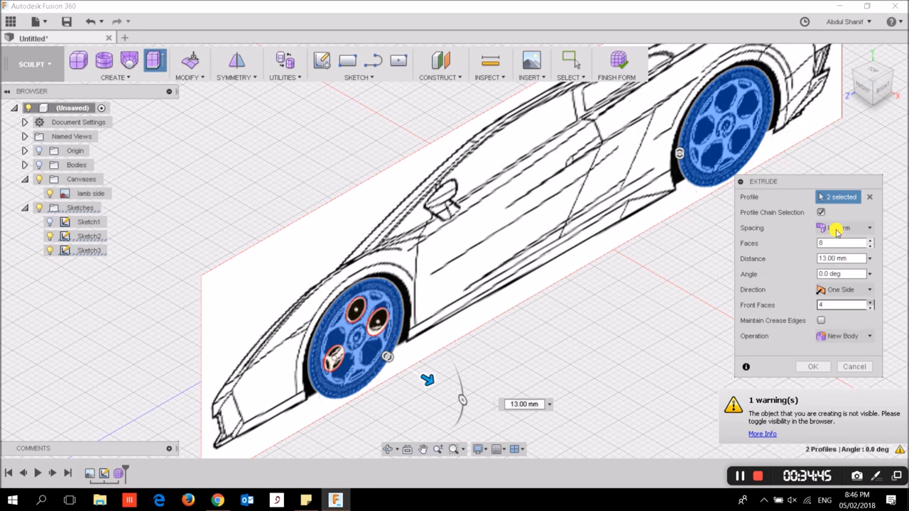
pyautogui.click(839, 228)
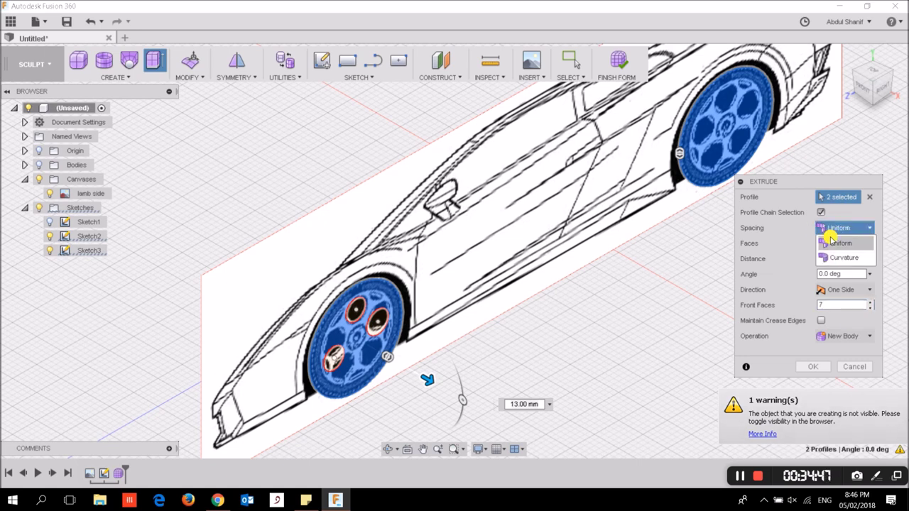
pyautogui.click(834, 239)
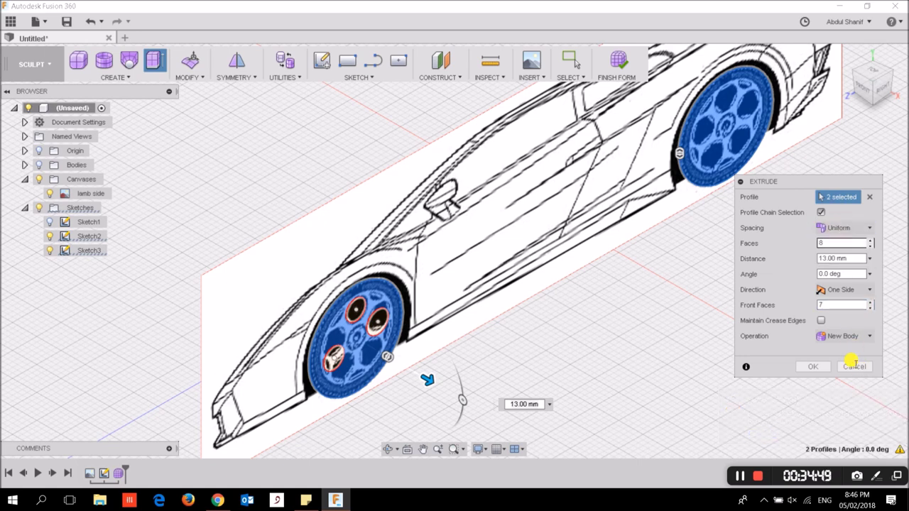
pyautogui.click(852, 366)
pyautogui.scroll(-2, 566, 259)
pyautogui.scroll(-2, 566, 259)
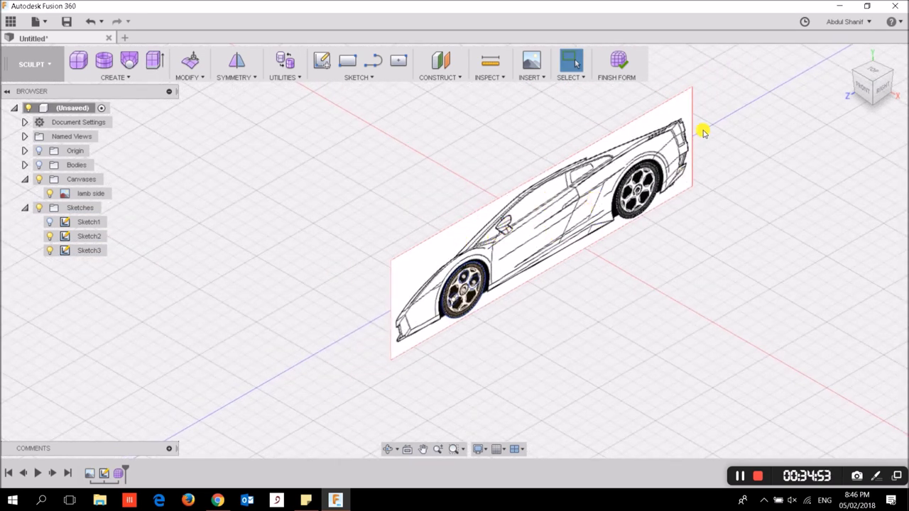
# Step: Expand the Sketches folder in the browser and check which wheel Sketch2 holds
pyautogui.click(31, 65)
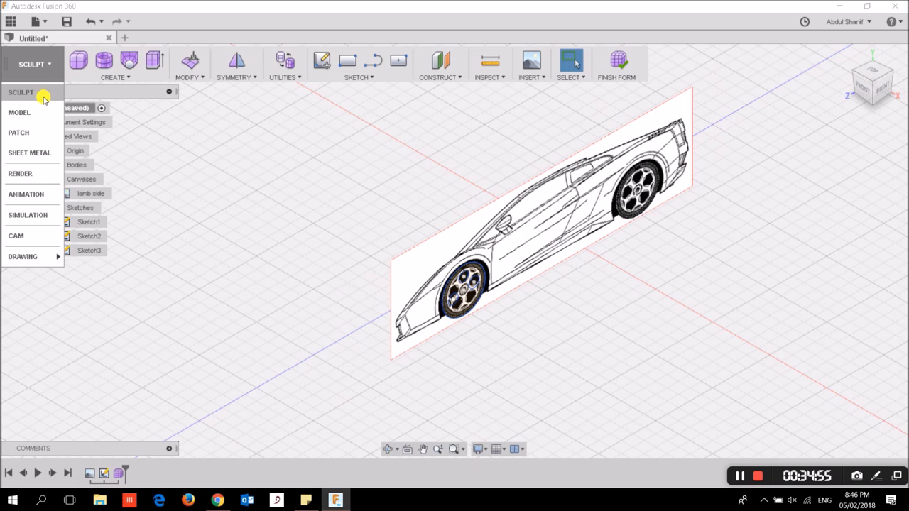
pyautogui.scroll(-2, 510, 293)
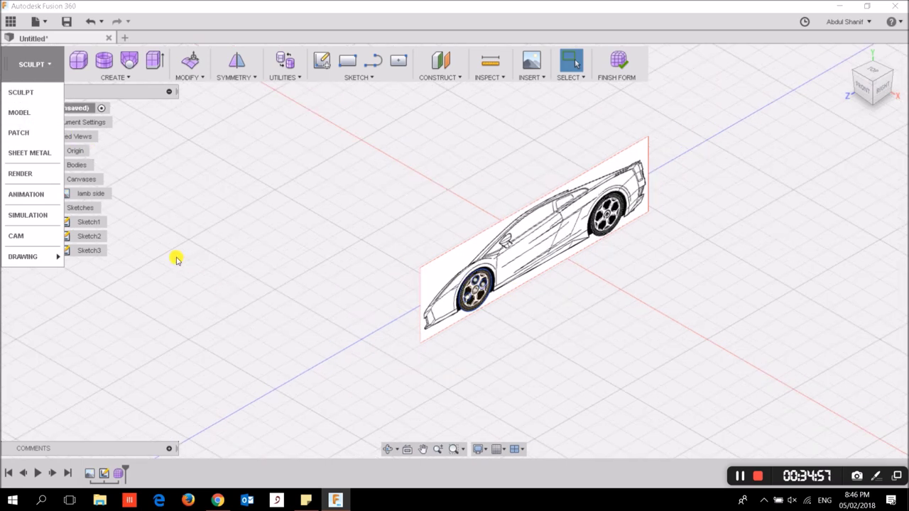
pyautogui.click(178, 257)
pyautogui.click(24, 207)
pyautogui.click(24, 208)
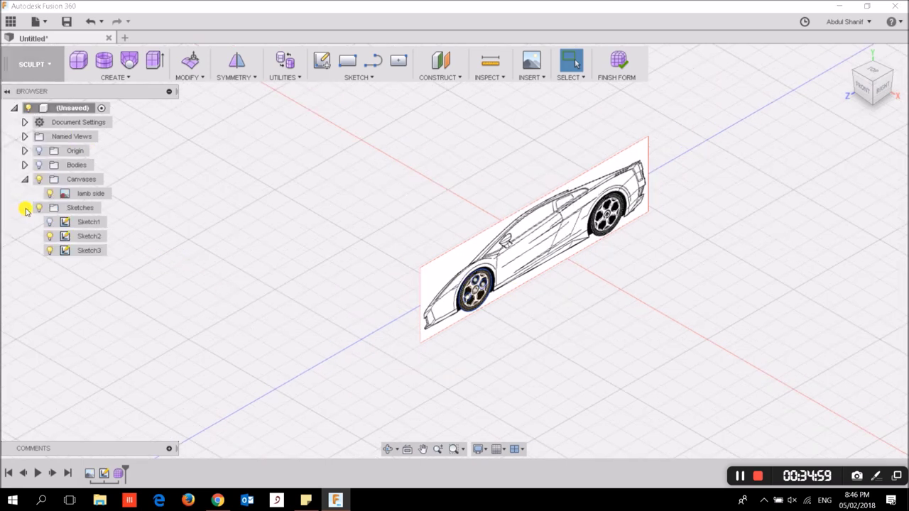
pyautogui.click(54, 236)
pyautogui.click(50, 236)
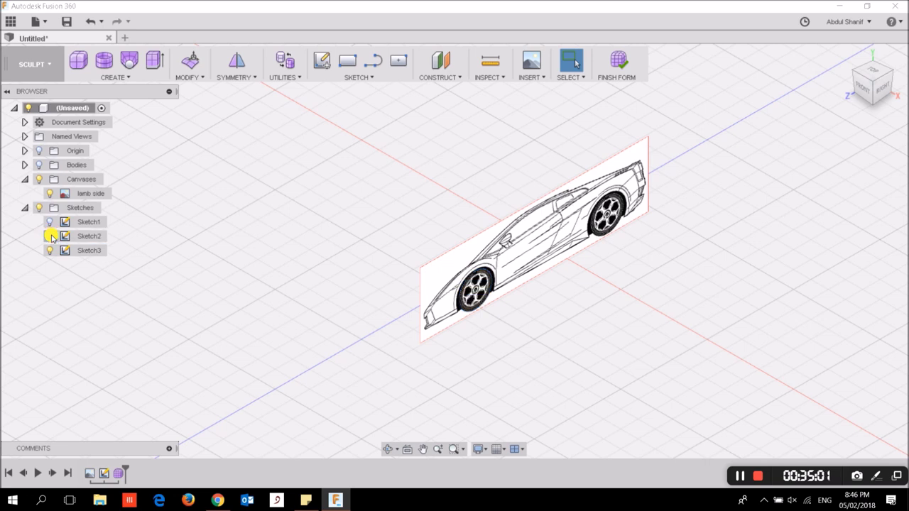
# Step: Delete Sketch2 and Sketch3, then switch to the Model workspace
pyautogui.rightClick(91, 237)
pyautogui.click(131, 323)
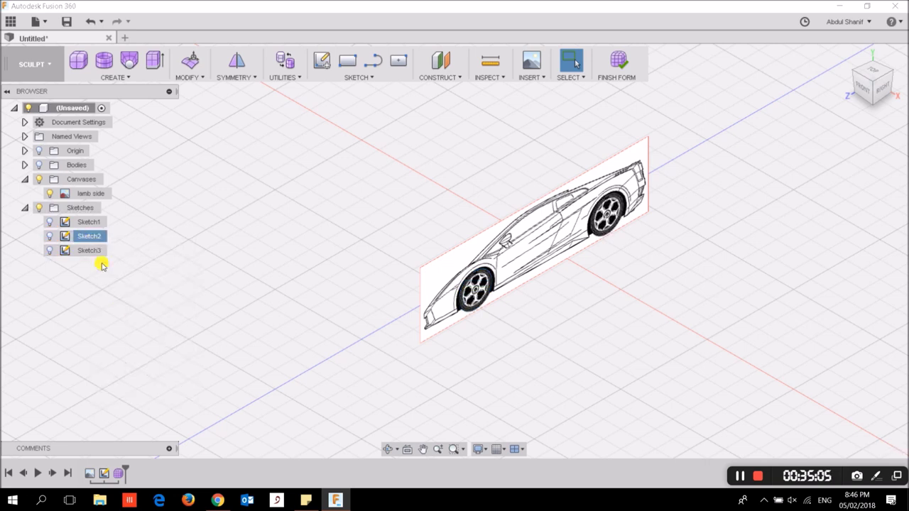
pyautogui.rightClick(95, 239)
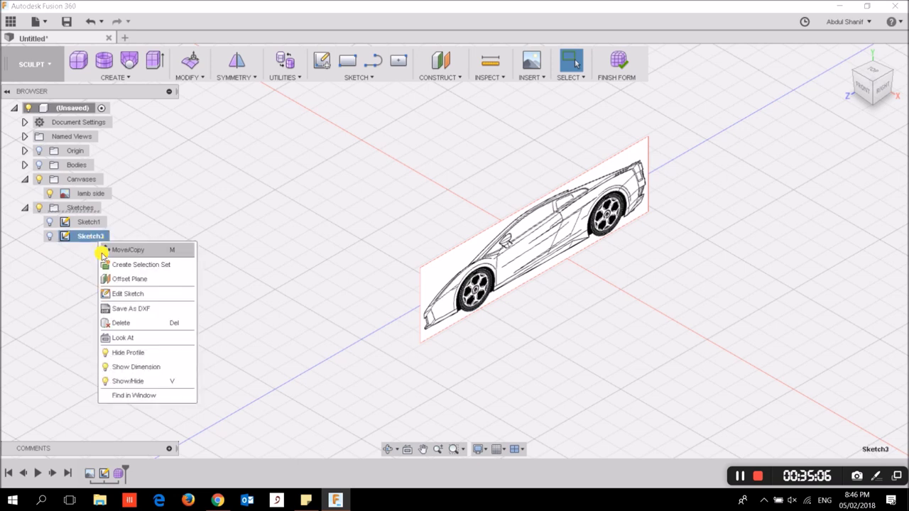
pyautogui.click(131, 323)
pyautogui.click(41, 59)
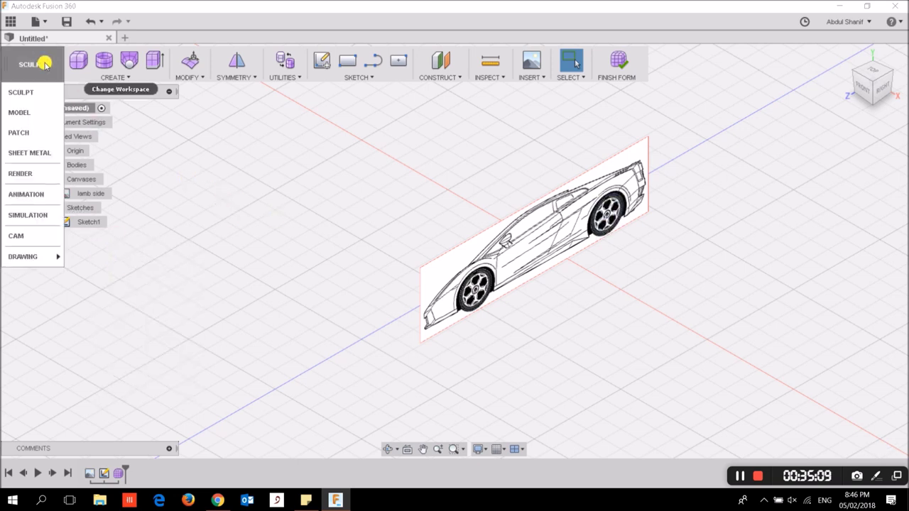
pyautogui.click(266, 185)
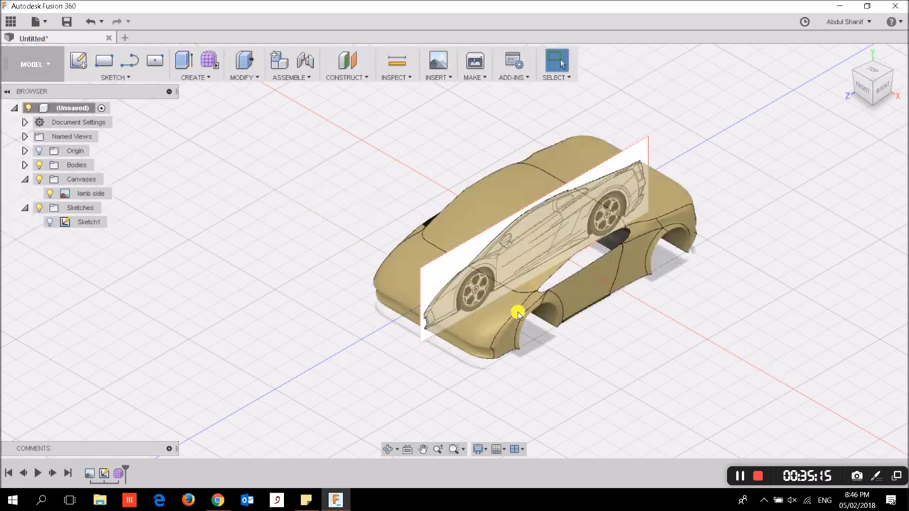
# Step: Hide the car body and view the canvas straight from the right
pyautogui.click(38, 167)
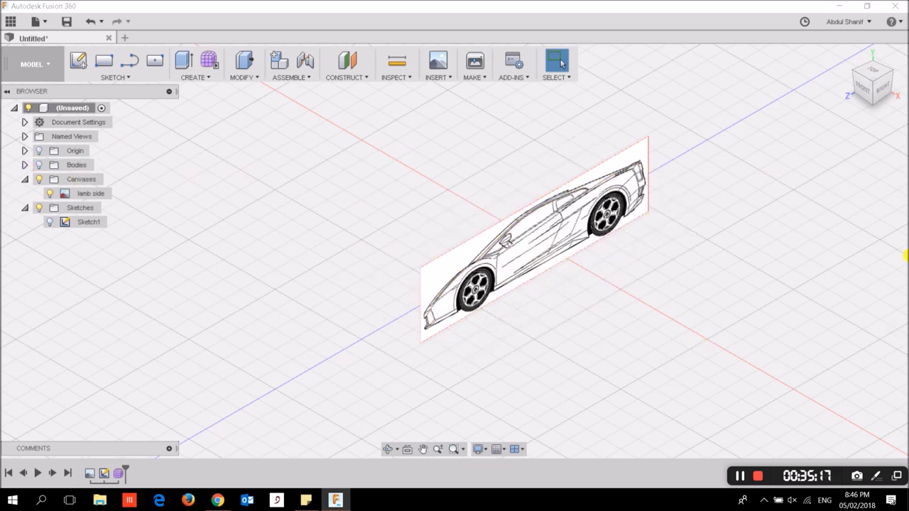
pyautogui.click(890, 95)
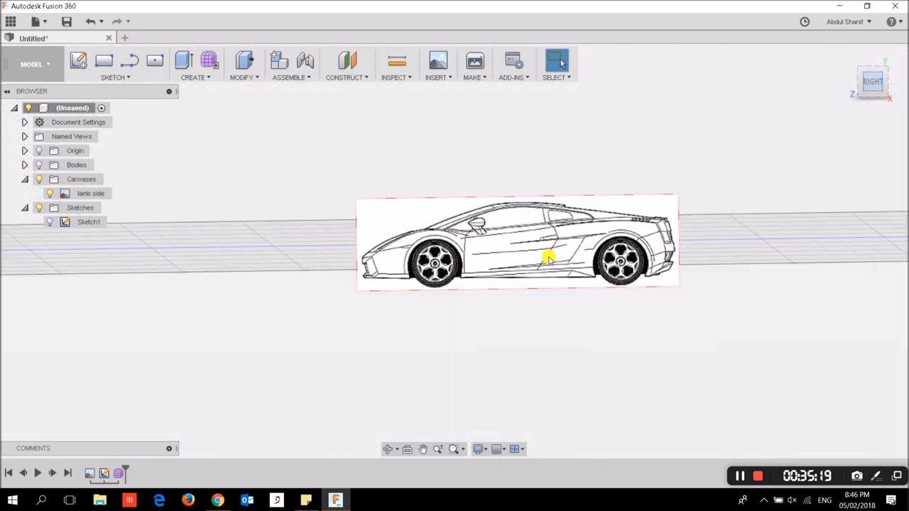
pyautogui.scroll(2, 531, 261)
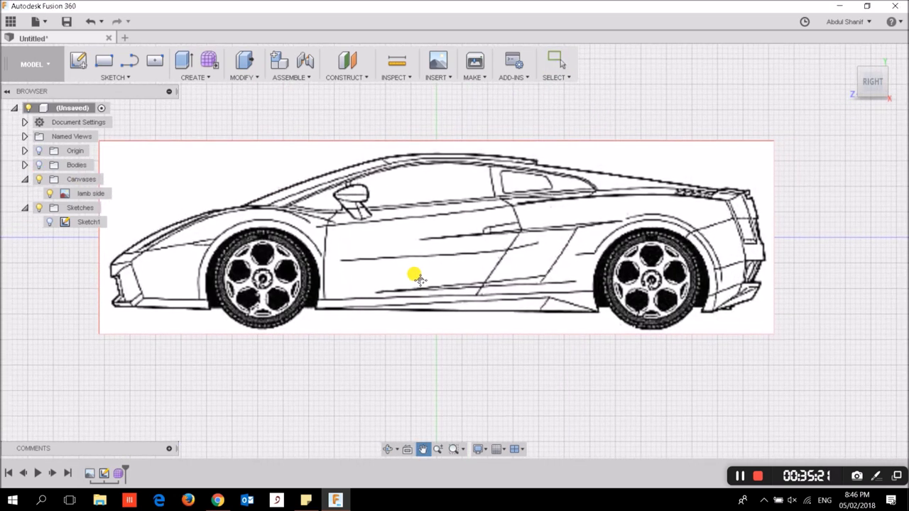
pyautogui.scroll(1, 416, 274)
# Step: Start a new sketch on the canvas plane with a centre-diameter circle around the front wheel
pyautogui.click(125, 78)
pyautogui.moveTo(99, 132)
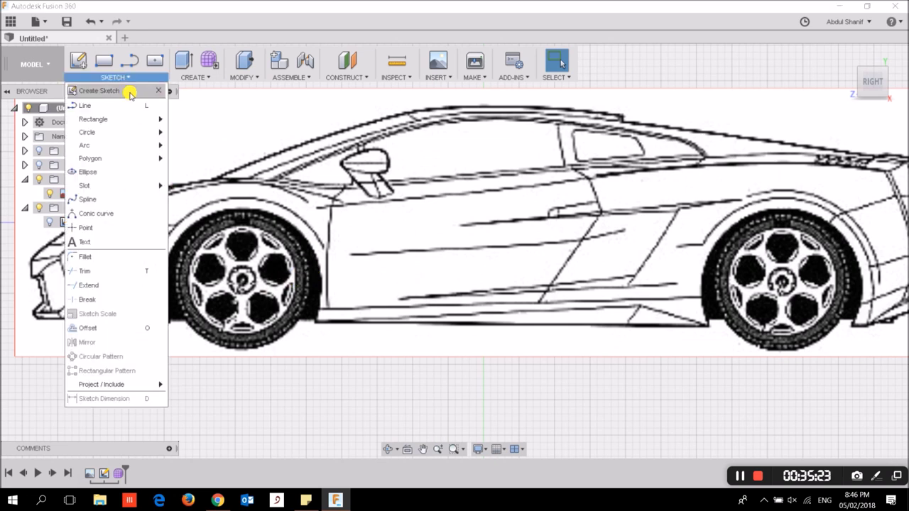
pyautogui.click(179, 134)
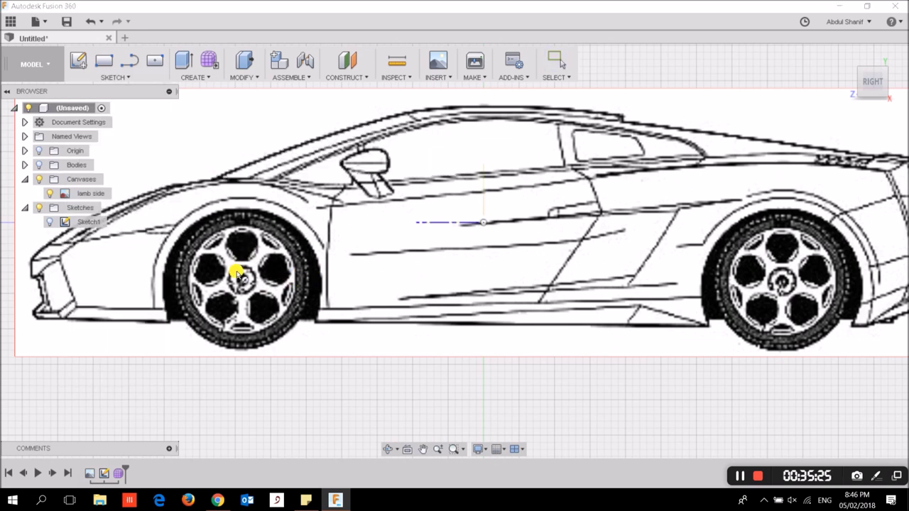
pyautogui.click(442, 194)
pyautogui.click(255, 340)
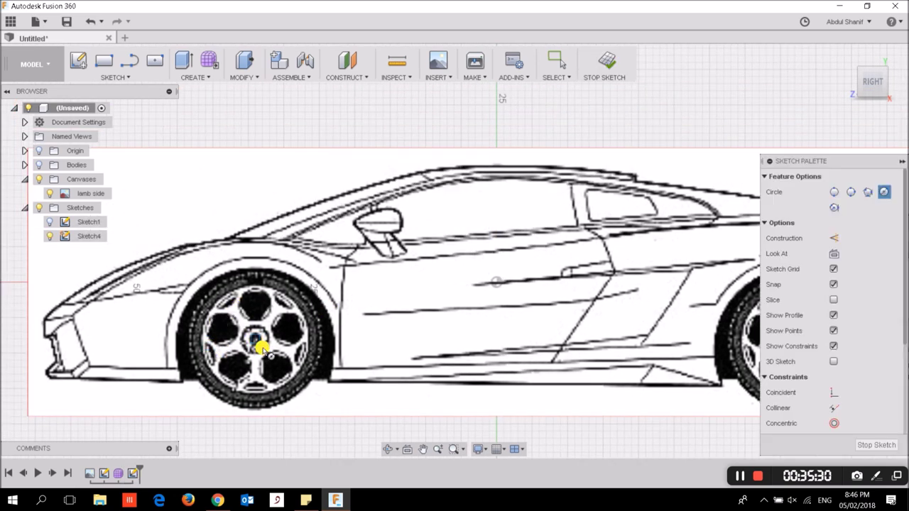
pyautogui.click(303, 387)
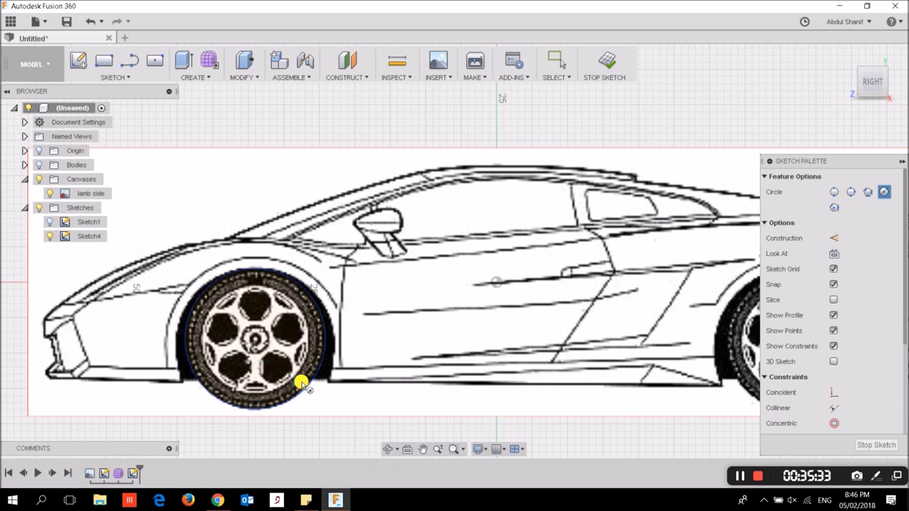
pyautogui.scroll(-2, 303, 387)
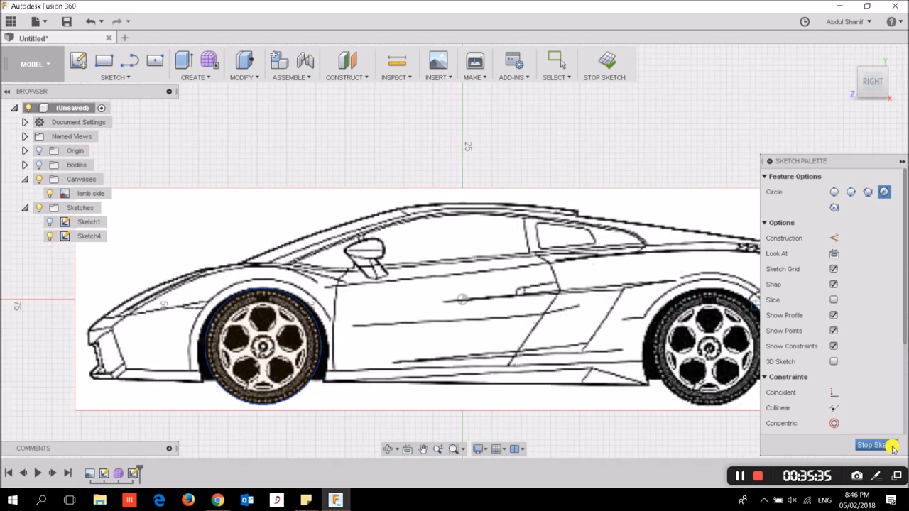
# Step: Finish drawing the wheel circles, abandon a move attempt, and return to the home isometric view
pyautogui.press('Escape')
pyautogui.click(283, 368)
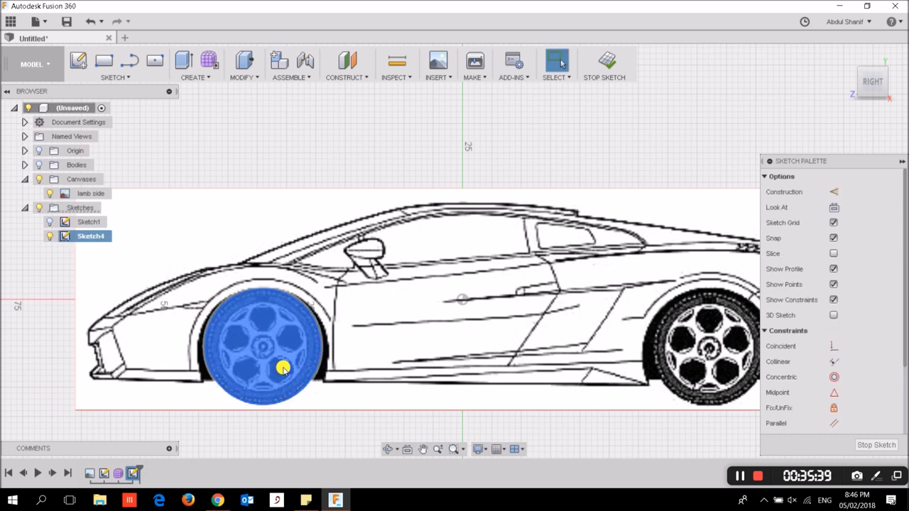
pyautogui.rightClick(283, 368)
pyautogui.click(231, 381)
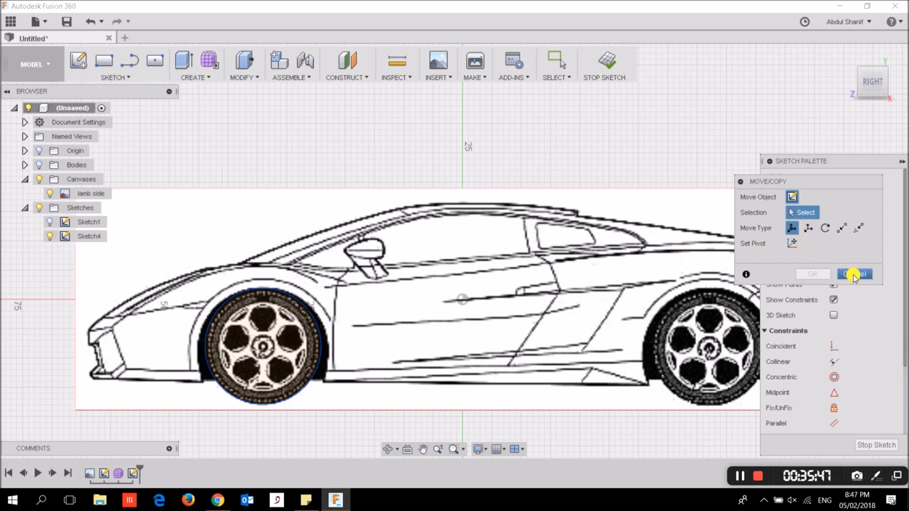
pyautogui.click(854, 273)
pyautogui.scroll(-2, 426, 403)
pyautogui.scroll(-1, 426, 402)
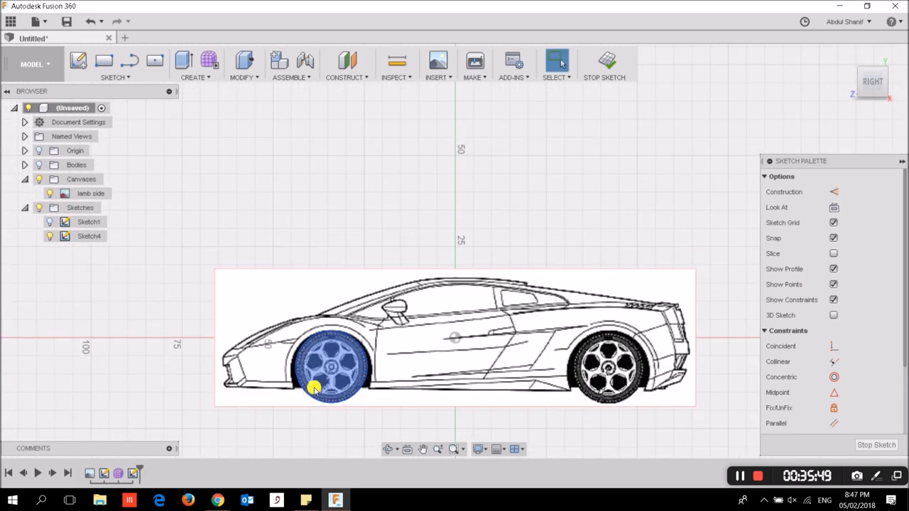
pyautogui.click(841, 59)
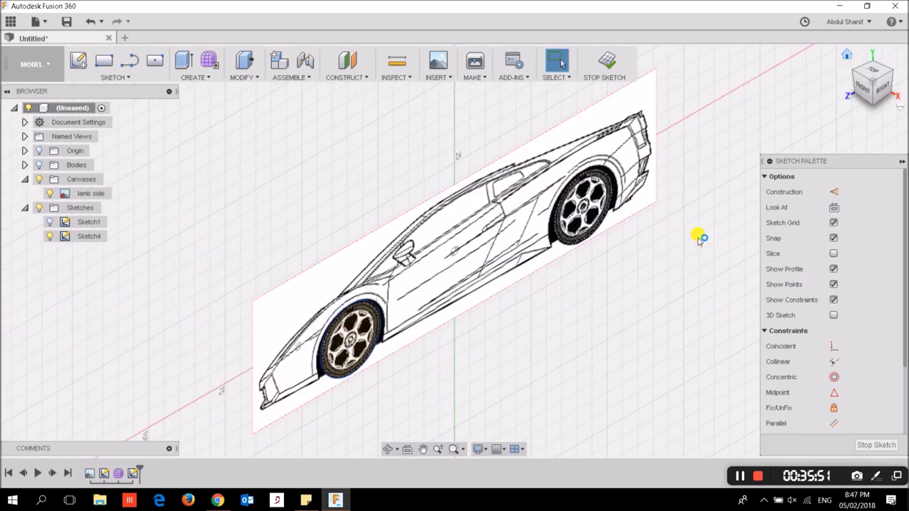
# Step: Start extruding the front wheel circle, with the car body shown for reference
pyautogui.click(358, 347)
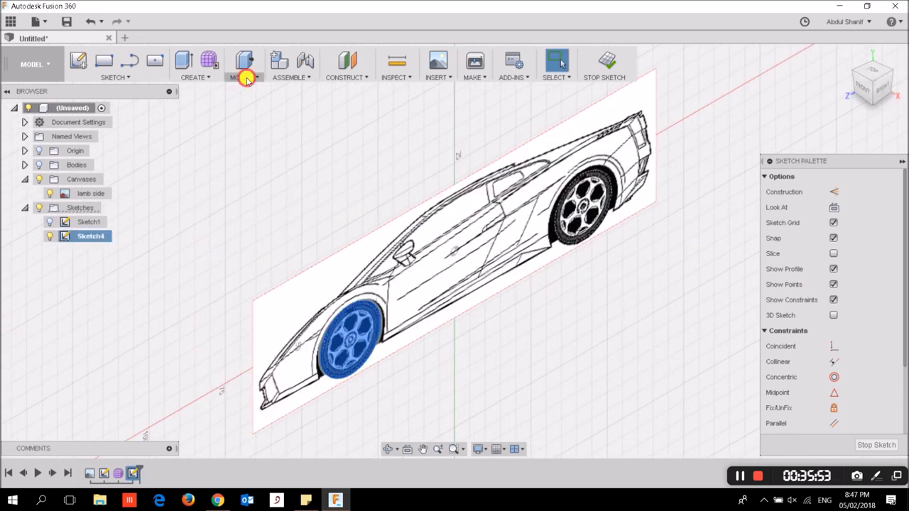
pyautogui.click(190, 78)
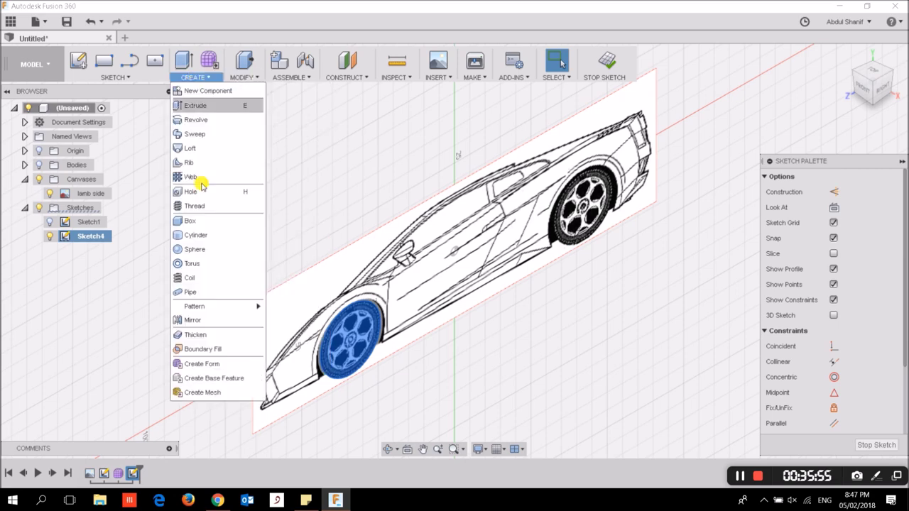
pyautogui.click(199, 105)
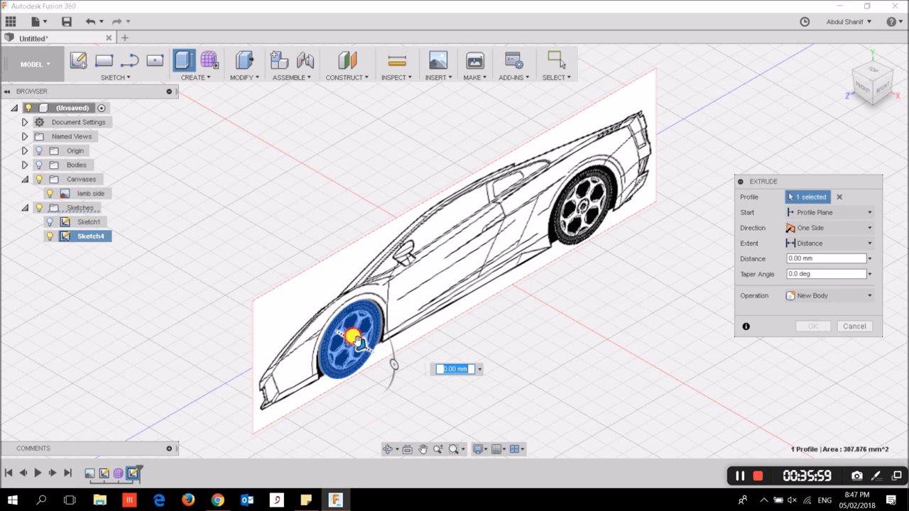
pyautogui.moveTo(378, 360); pyautogui.dragTo(389, 363)
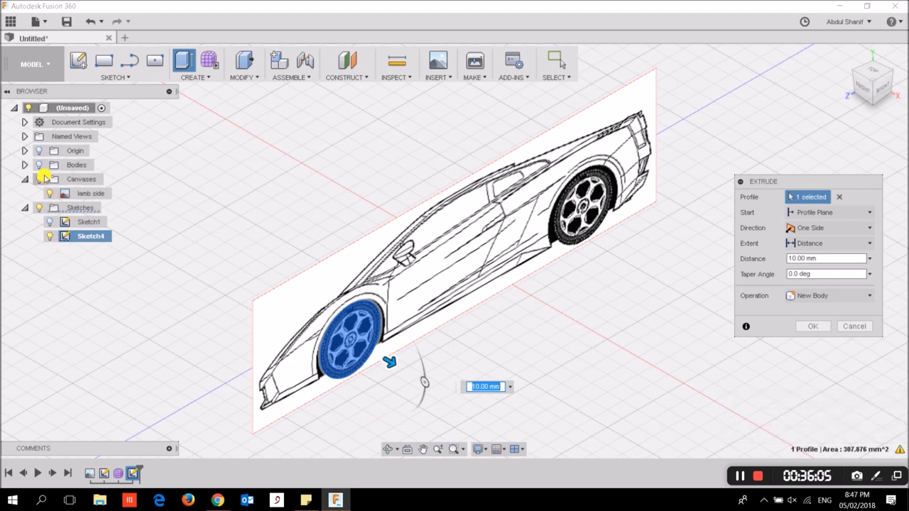
pyautogui.click(40, 167)
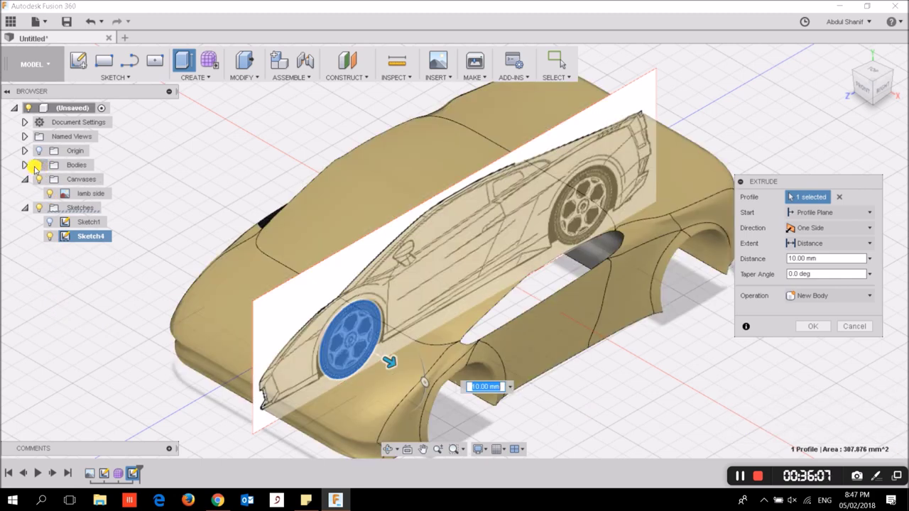
pyautogui.click(23, 165)
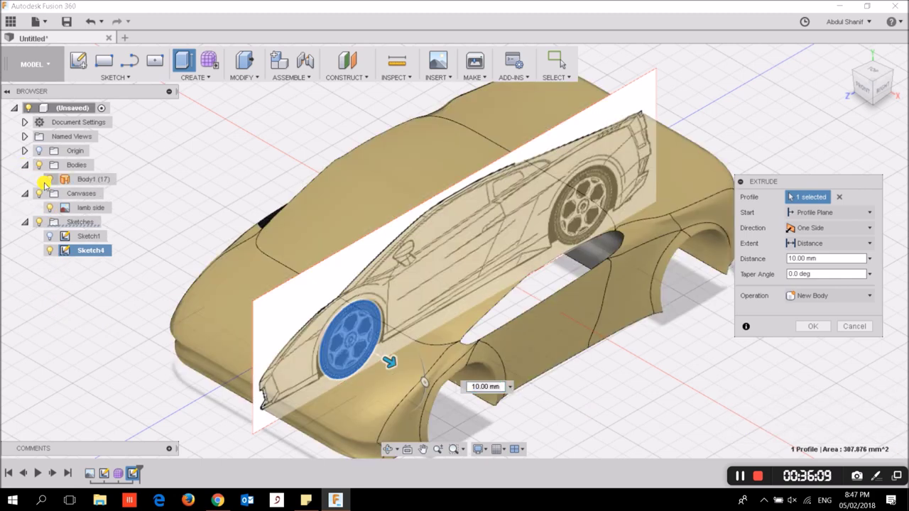
pyautogui.click(26, 166)
# Step: Hide the car shell and set the wheel extrusion to 5 mm as a new body
pyautogui.moveTo(390, 361); pyautogui.dragTo(432, 399)
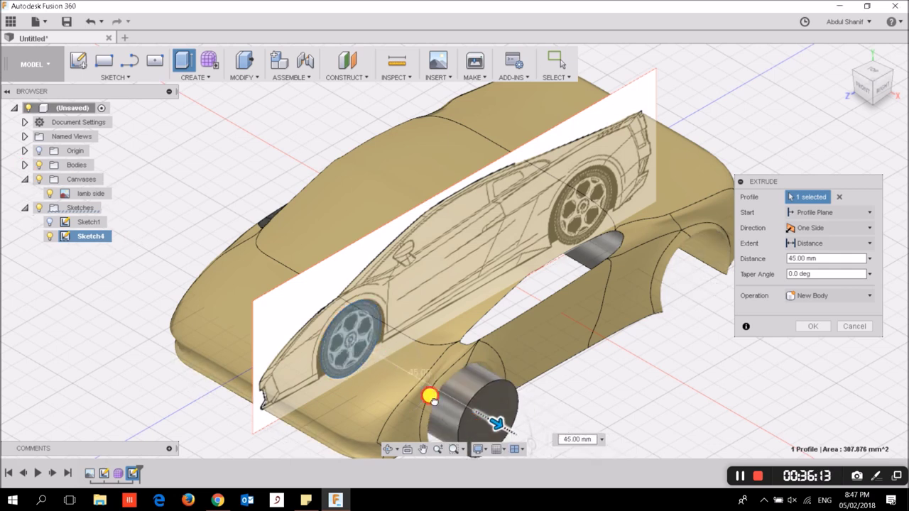
pyautogui.moveTo(432, 399); pyautogui.dragTo(435, 387)
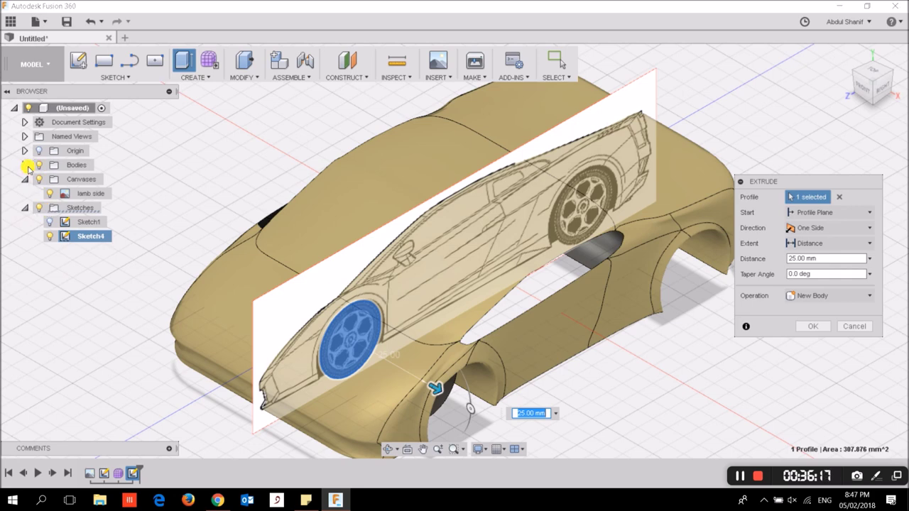
pyautogui.click(26, 167)
pyautogui.click(51, 180)
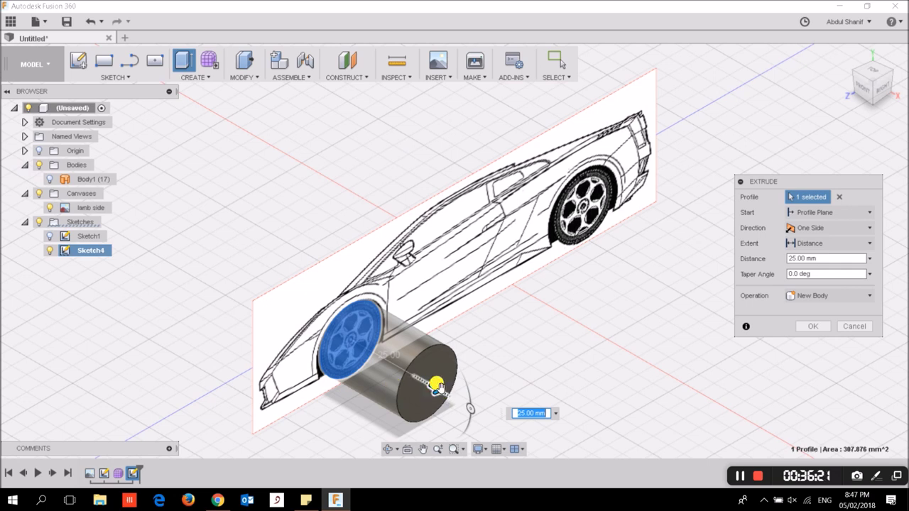
pyautogui.moveTo(434, 387); pyautogui.dragTo(372, 352)
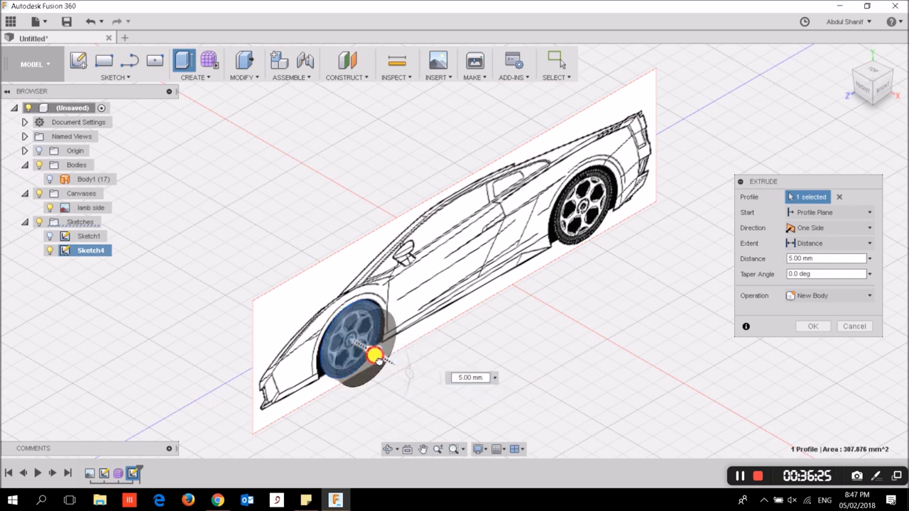
pyautogui.moveTo(377, 360); pyautogui.dragTo(382, 360)
pyautogui.click(822, 329)
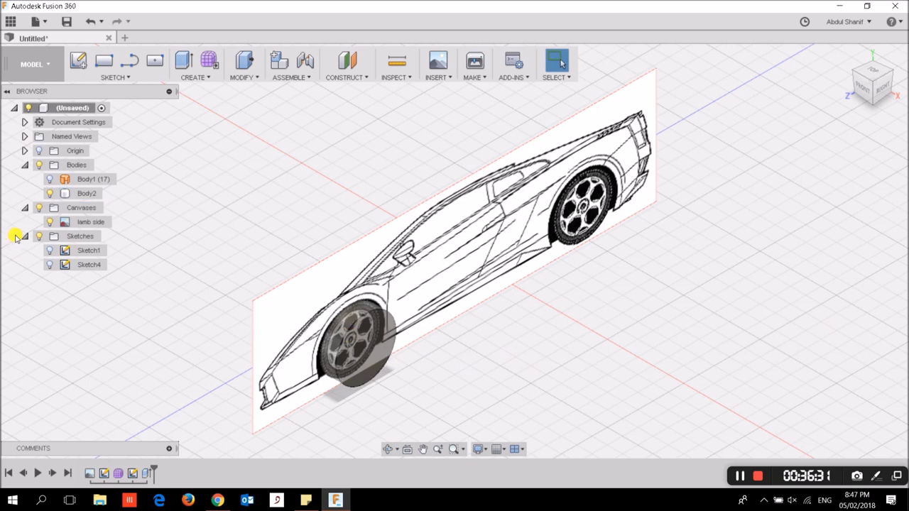
pyautogui.rightClick(372, 343)
pyautogui.click(487, 391)
pyautogui.rightClick(87, 193)
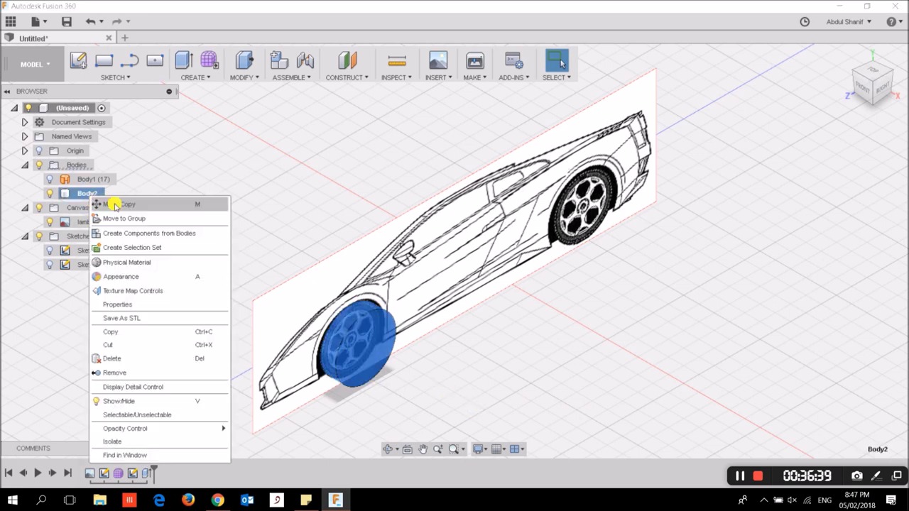
pyautogui.click(116, 204)
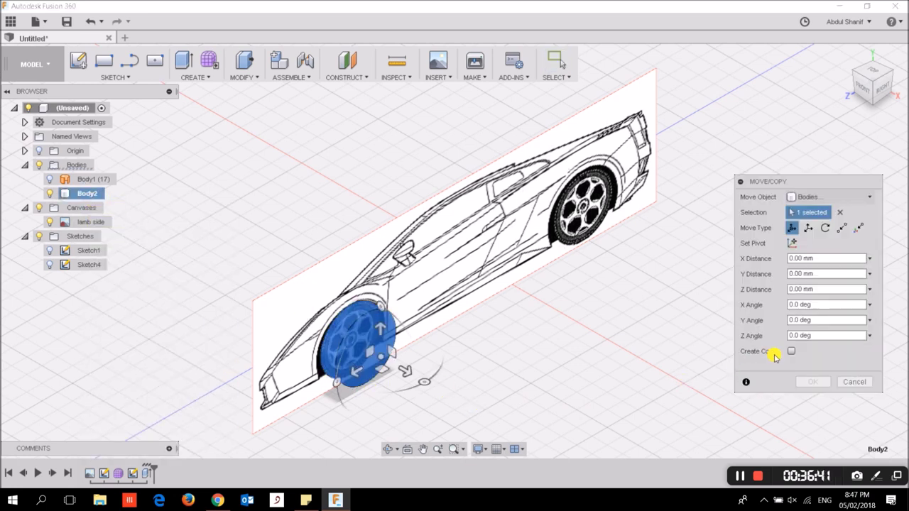
pyautogui.click(791, 351)
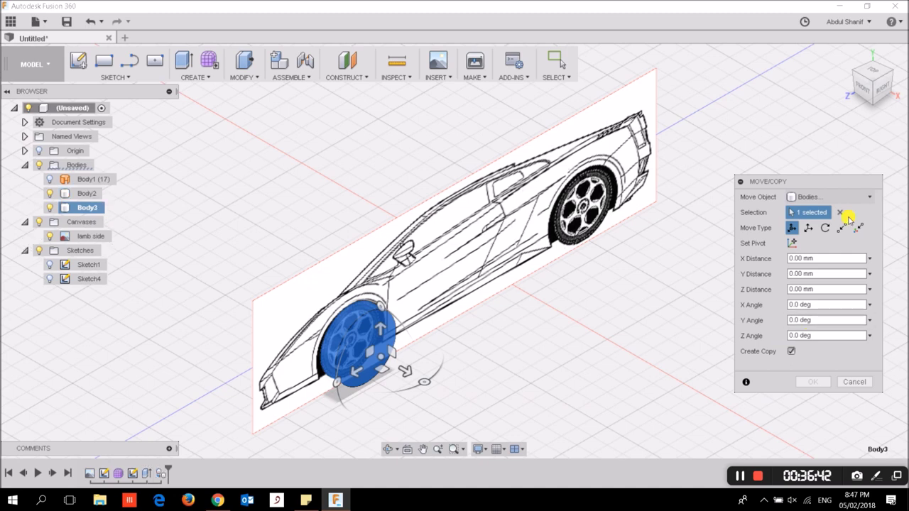
pyautogui.click(881, 81)
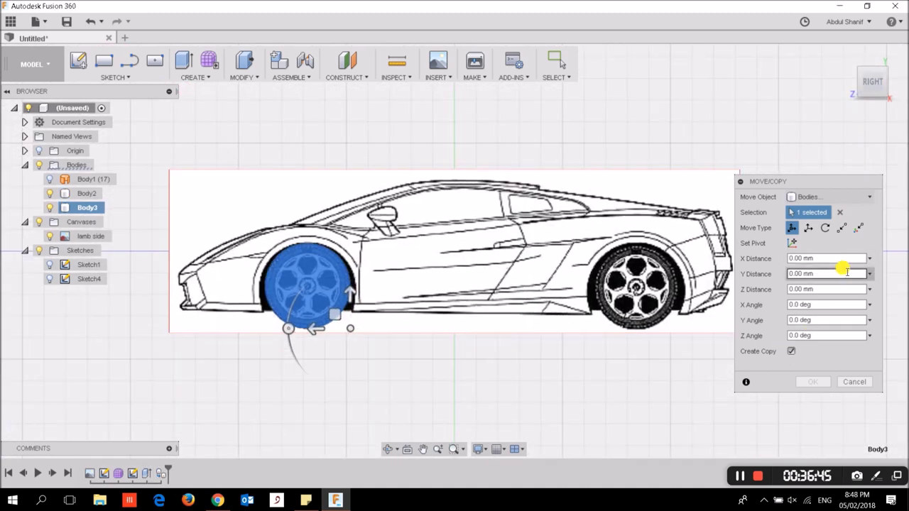
pyautogui.press('Escape')
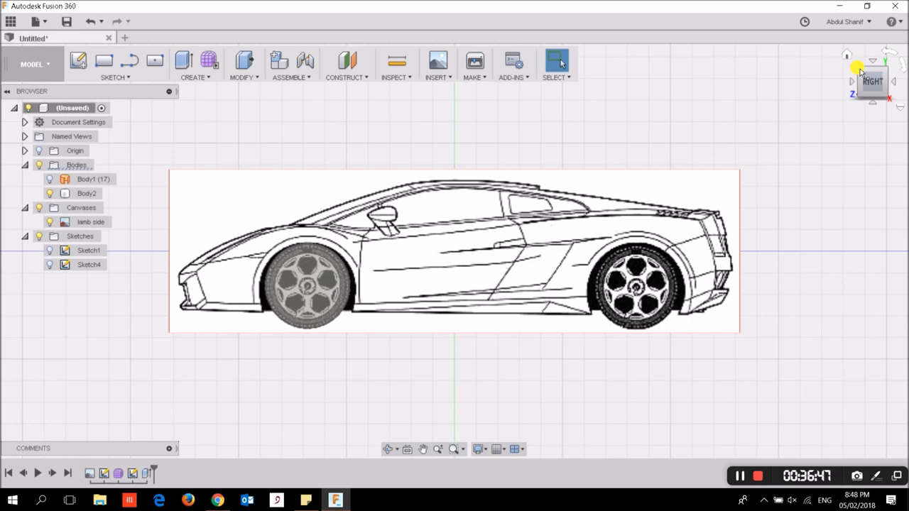
pyautogui.click(859, 71)
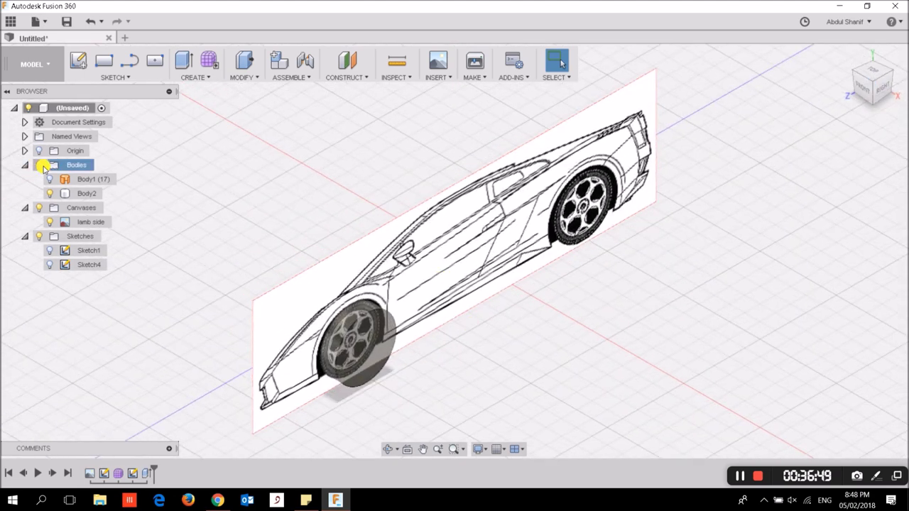
# Step: Fillet the front and back circular edges of the wheel disc with a 1 mm radius
pyautogui.click(39, 210)
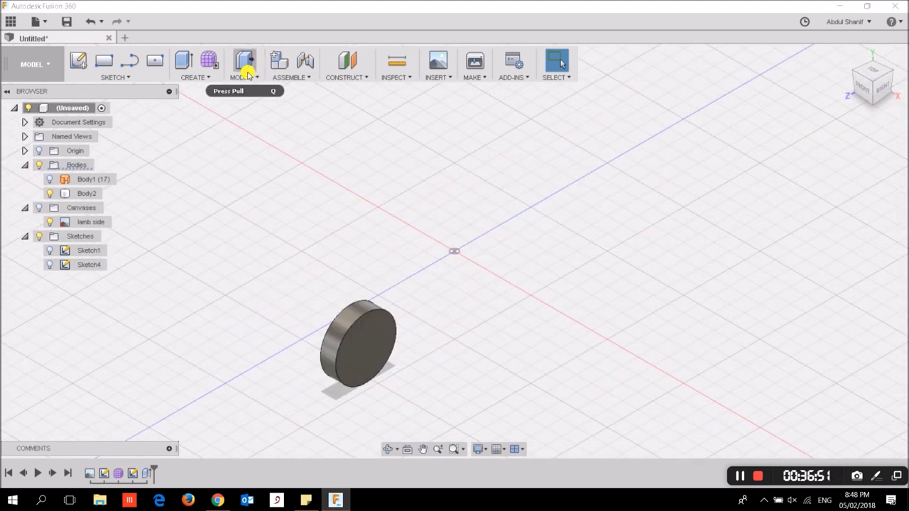
pyautogui.click(245, 76)
pyautogui.click(245, 105)
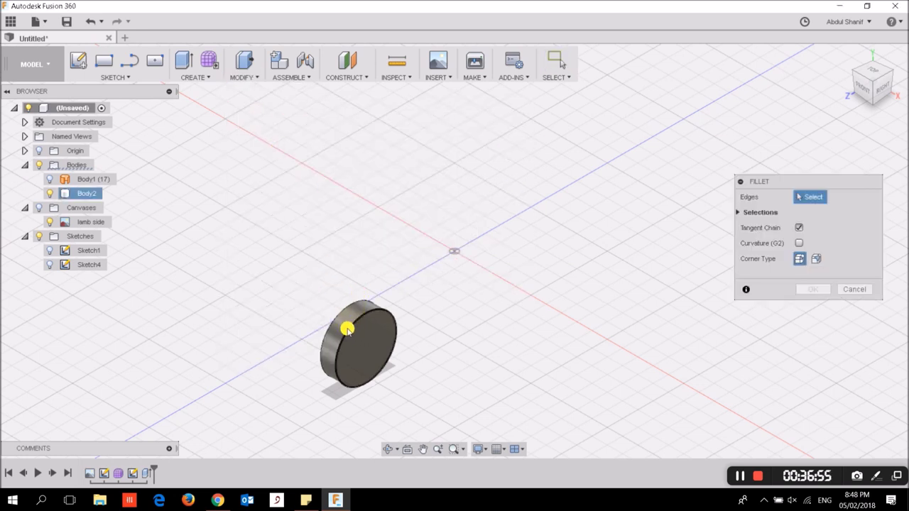
pyautogui.click(339, 318)
pyautogui.click(334, 306)
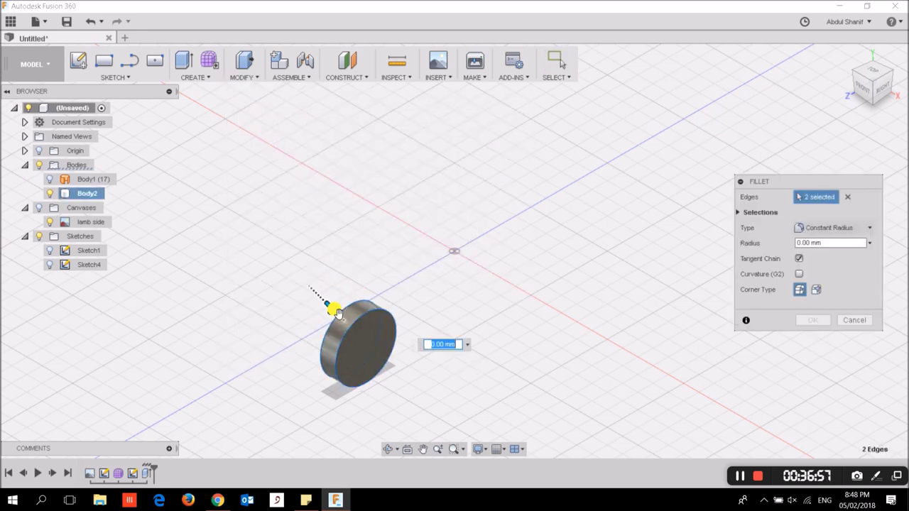
pyautogui.click(810, 242)
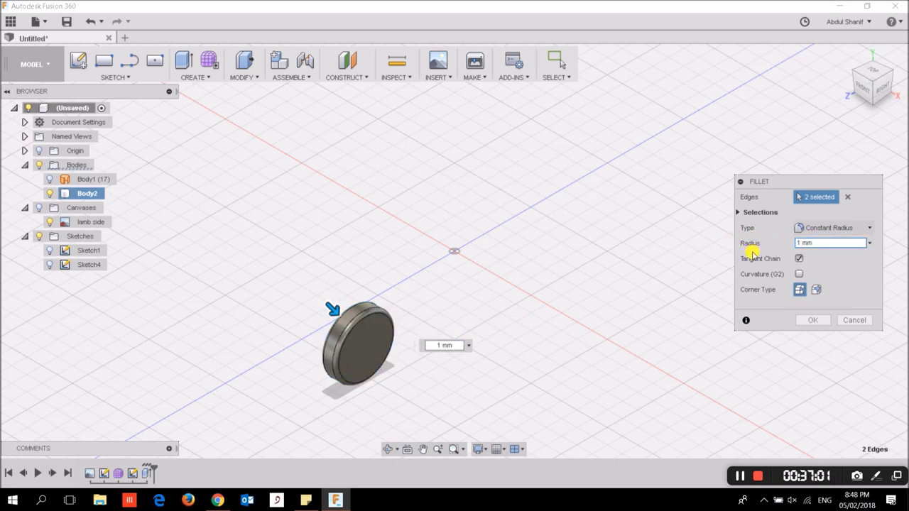
pyautogui.write('1')
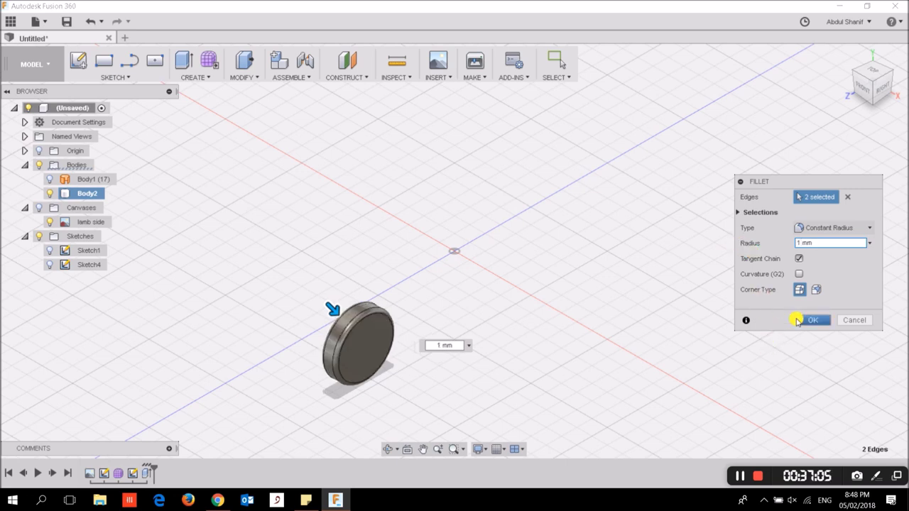
pyautogui.click(812, 320)
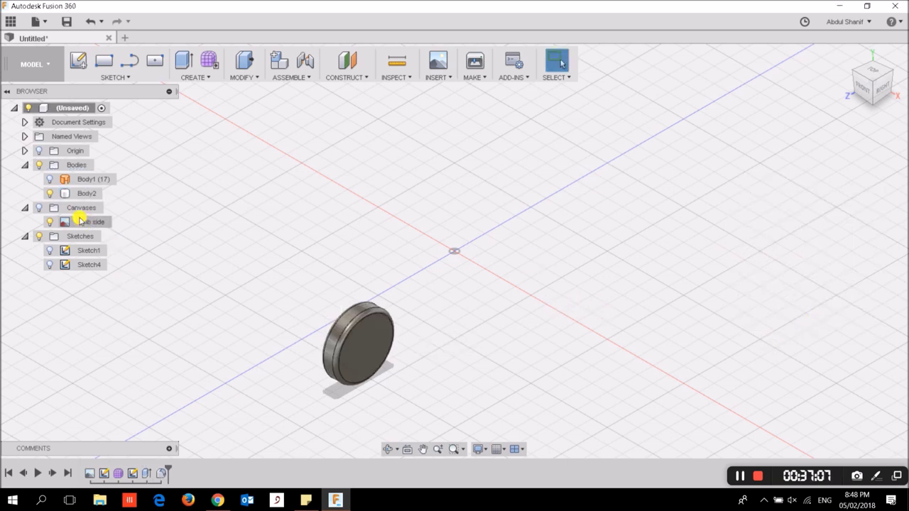
pyautogui.click(39, 208)
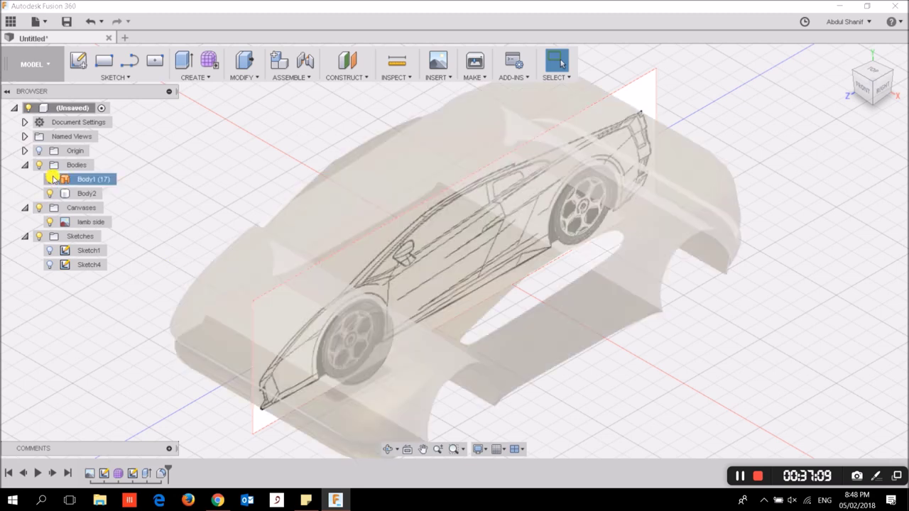
# Step: Copy the wheel body and drag the copy onto the rear wheel in the side view
pyautogui.rightClick(84, 193)
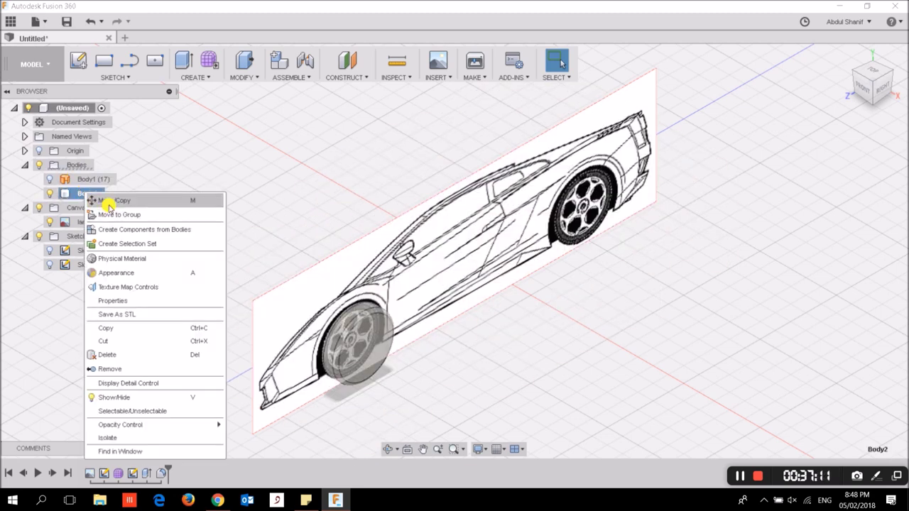
pyautogui.click(113, 200)
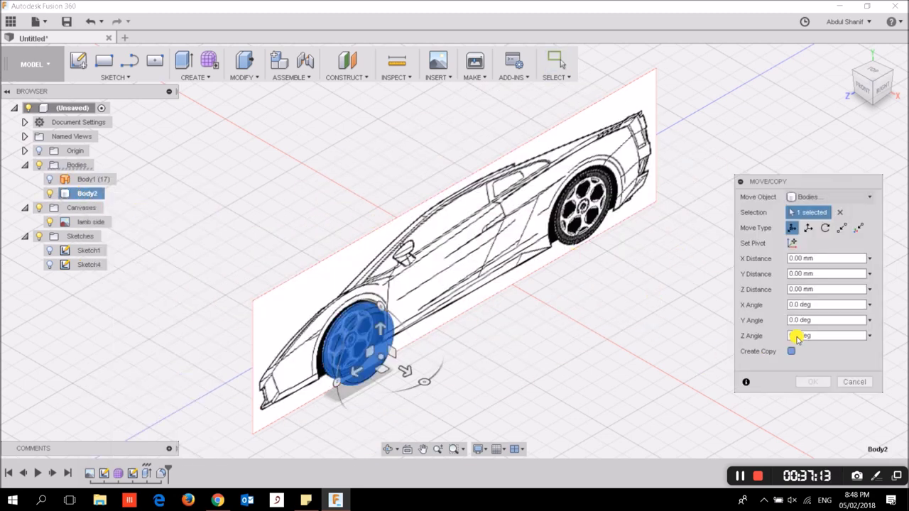
pyautogui.click(790, 351)
pyautogui.click(883, 88)
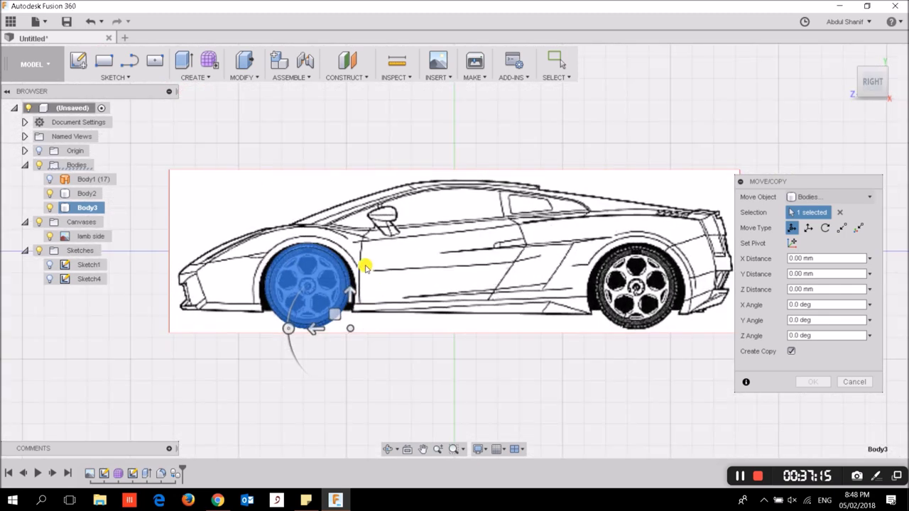
pyautogui.moveTo(332, 313); pyautogui.dragTo(663, 314)
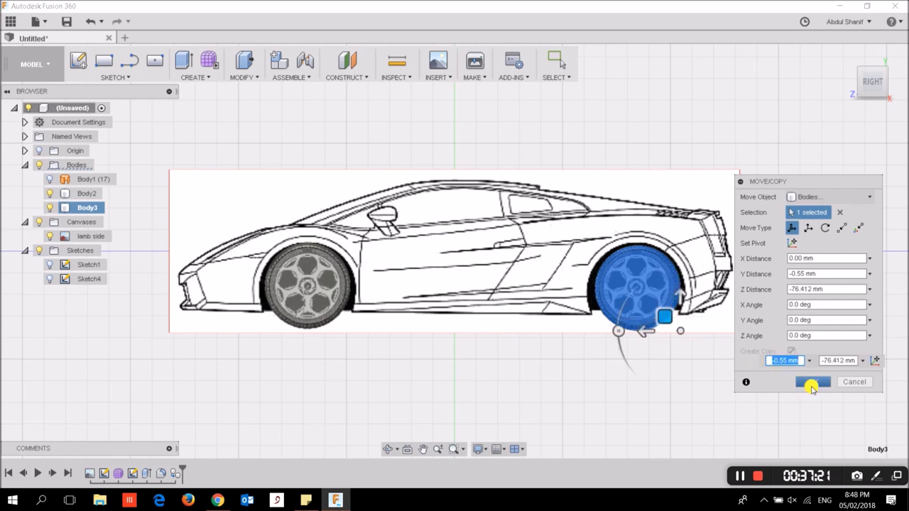
pyautogui.click(812, 382)
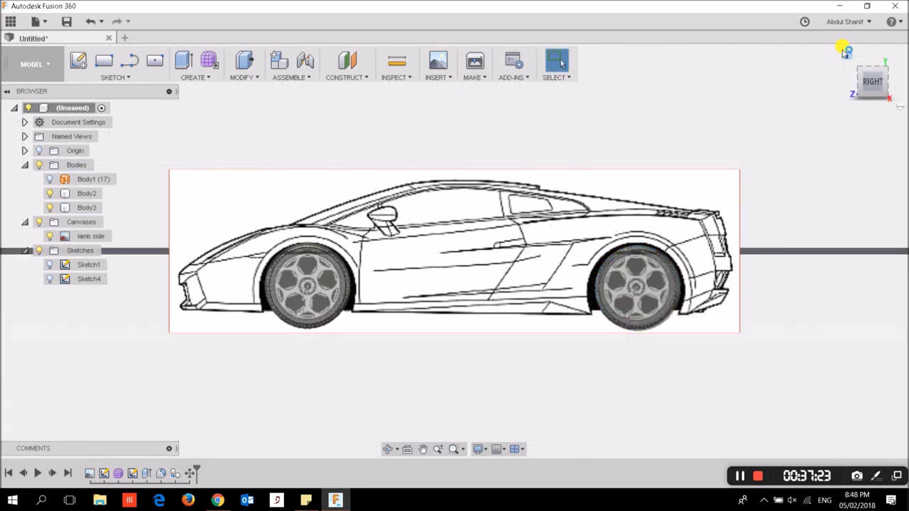
# Step: Return to the home view, briefly check the car shell, and select the rear wheel body
pyautogui.click(840, 51)
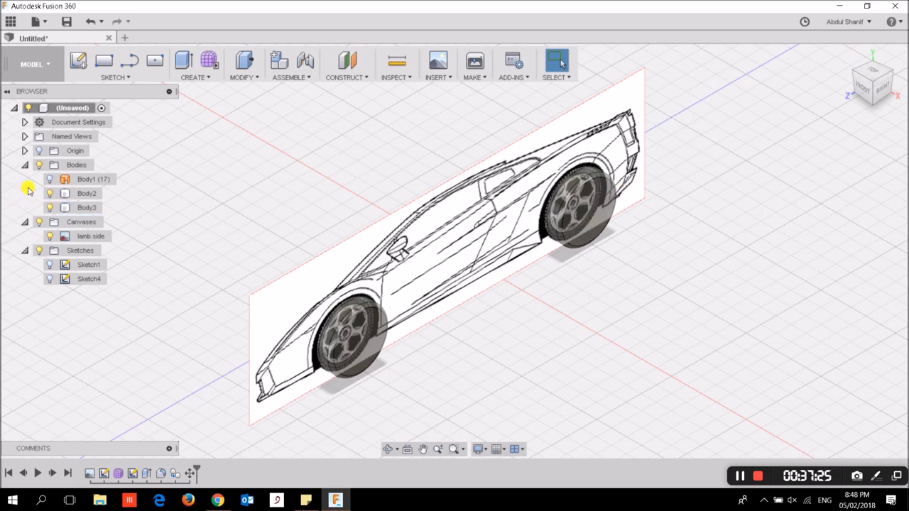
pyautogui.click(36, 167)
pyautogui.click(50, 179)
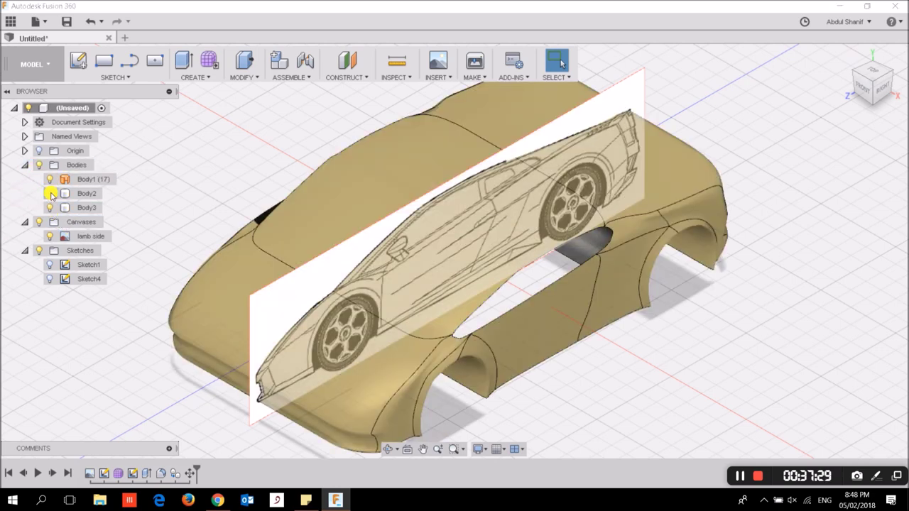
pyautogui.click(49, 179)
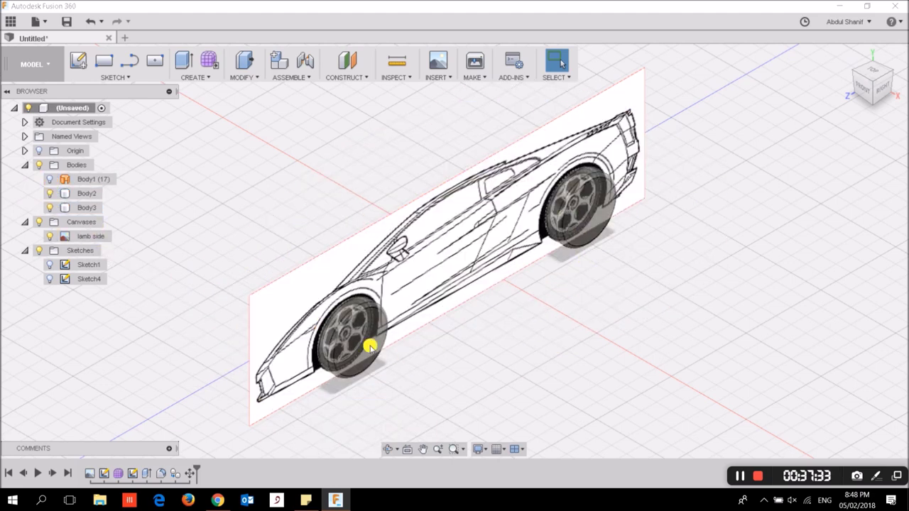
pyautogui.click(90, 207)
# Step: Slide both wheel bodies 33 mm along X in the front view, then return home
pyautogui.keyDown('ctrl'); pyautogui.click(88, 193); pyautogui.keyUp('ctrl')
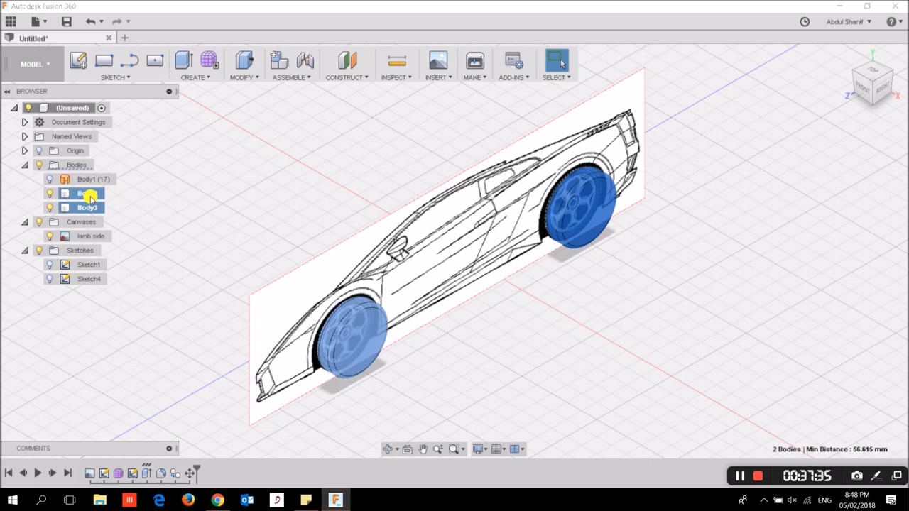
pyautogui.rightClick(93, 200)
pyautogui.click(112, 221)
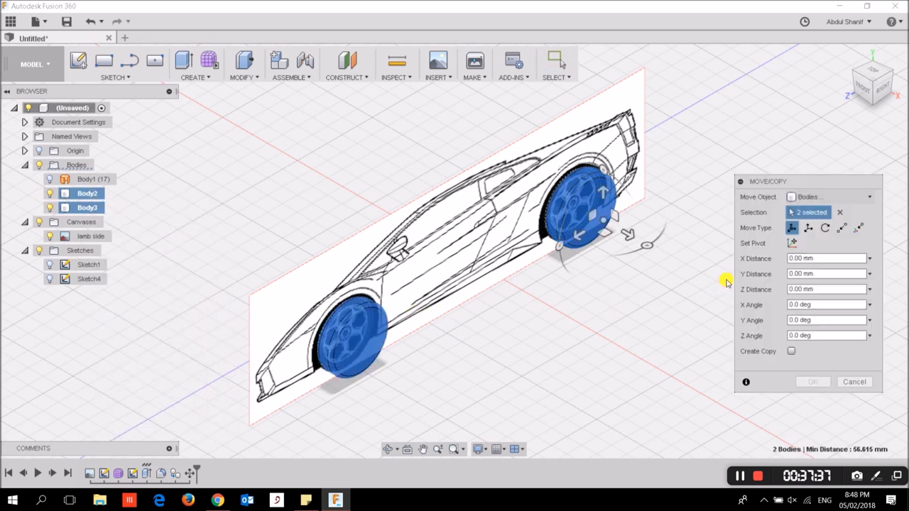
pyautogui.click(862, 86)
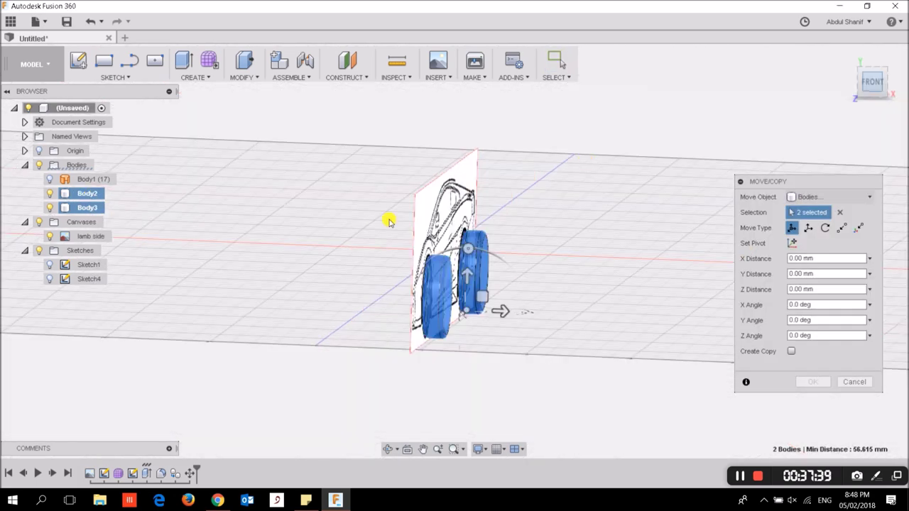
pyautogui.click(49, 179)
pyautogui.moveTo(478, 328)
pyautogui.mouseDown()
pyautogui.moveTo(586, 320)
pyautogui.moveTo(616, 328)
pyautogui.mouseUp()
pyautogui.write('33')
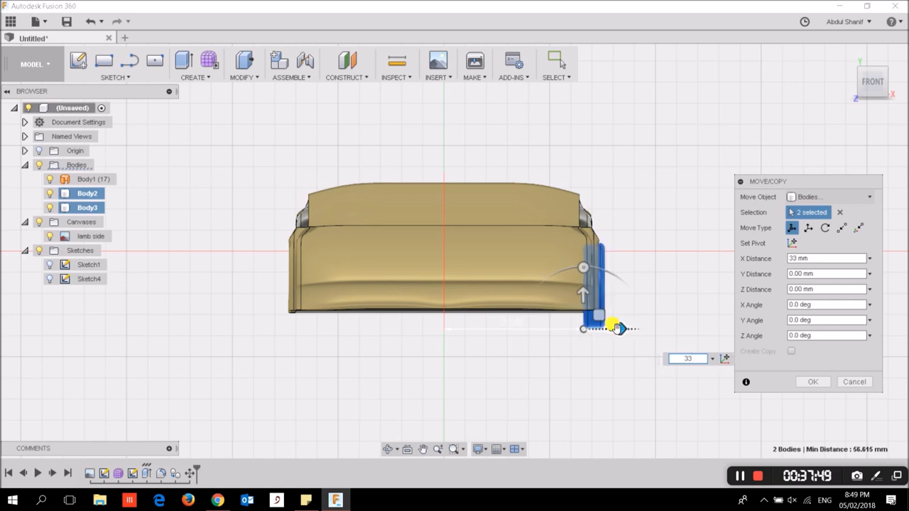
pyautogui.press('Return')
pyautogui.press('Escape')
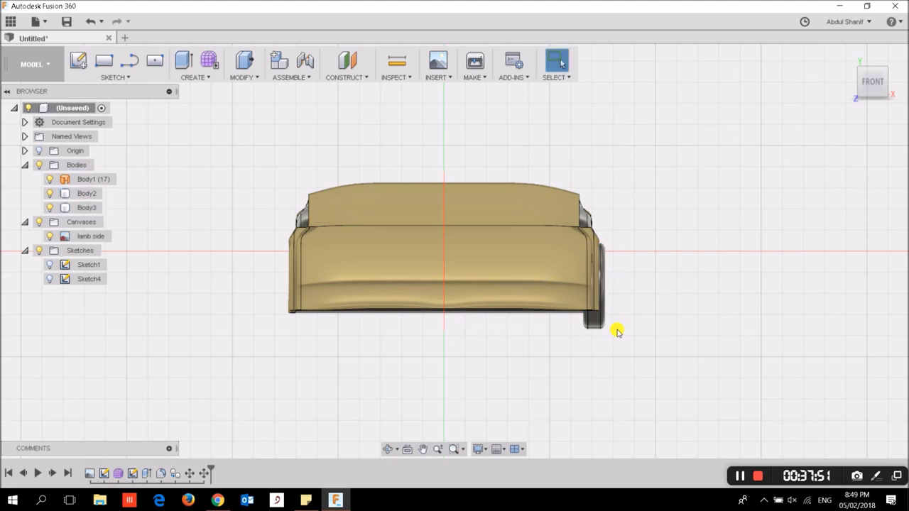
pyautogui.click(846, 63)
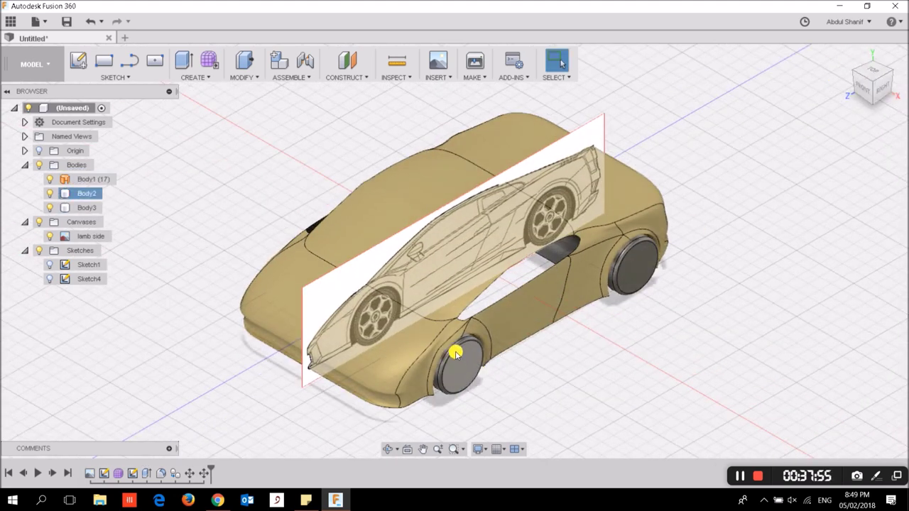
pyautogui.click(88, 208)
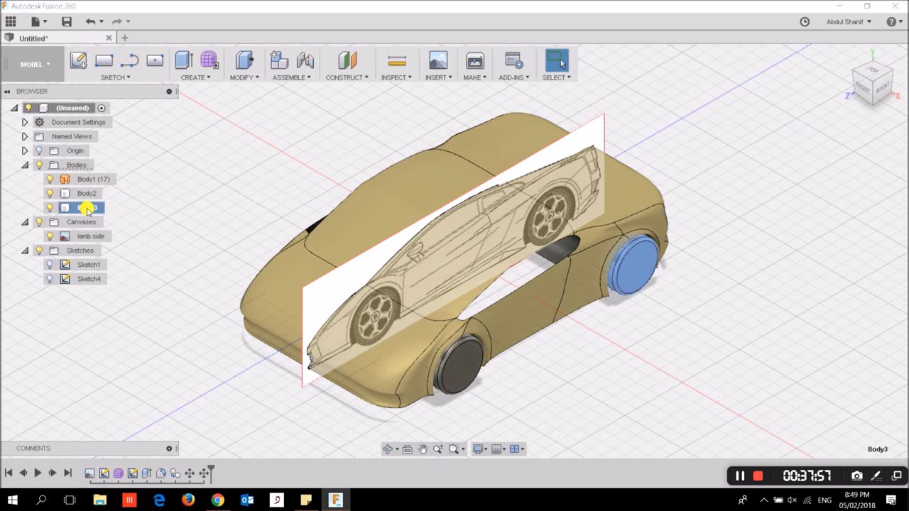
# Step: Mirror both selected wheels across the side-profile plane
pyautogui.keyDown('ctrl'); pyautogui.click(87, 193); pyautogui.keyUp('ctrl')
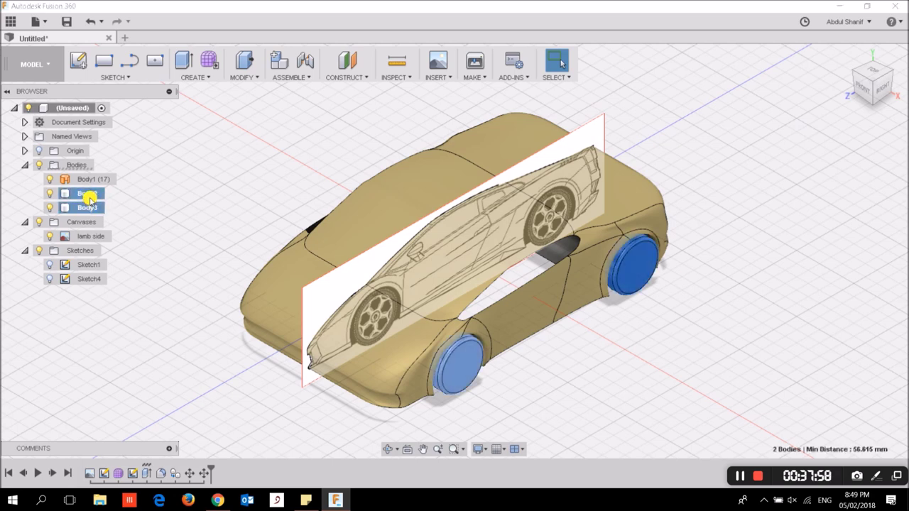
pyautogui.click(252, 79)
pyautogui.moveTo(194, 76)
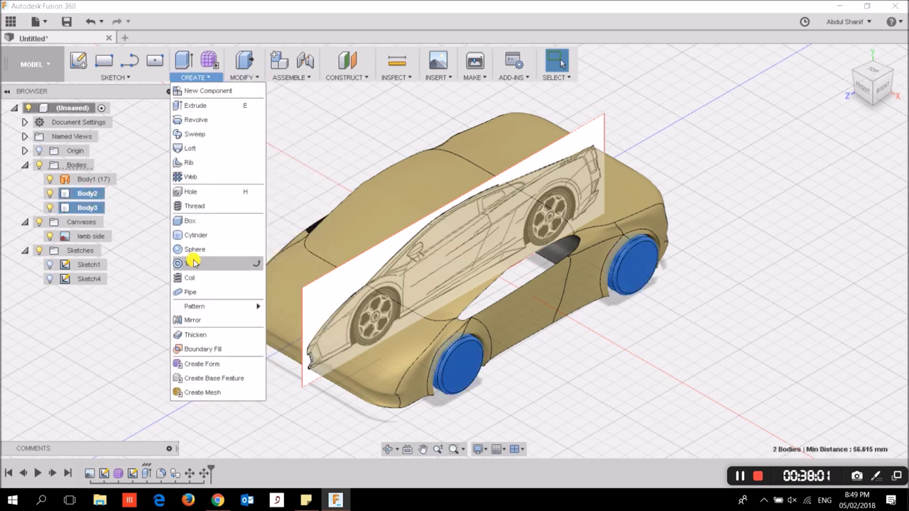
pyautogui.click(194, 321)
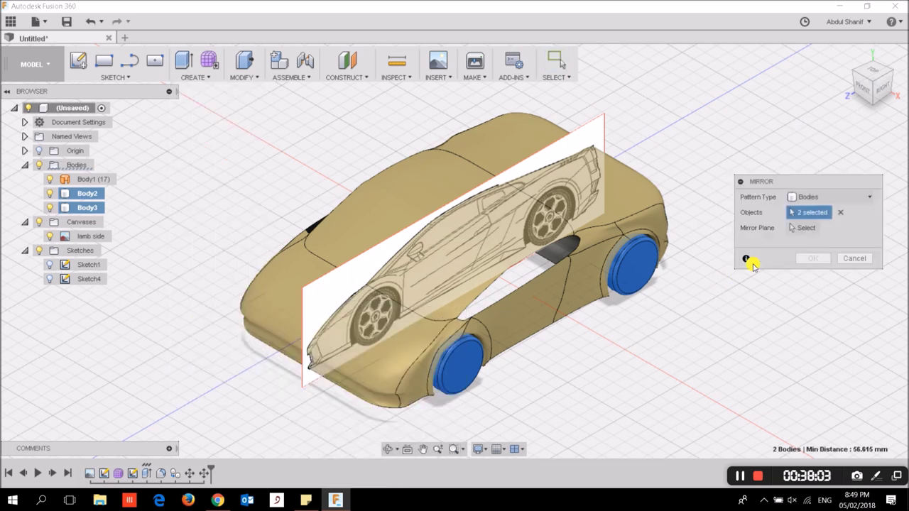
pyautogui.click(804, 228)
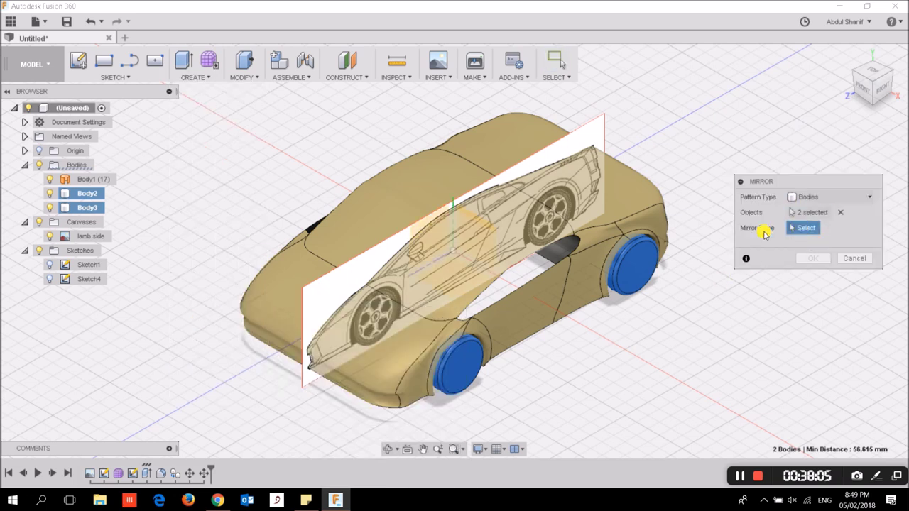
pyautogui.click(435, 241)
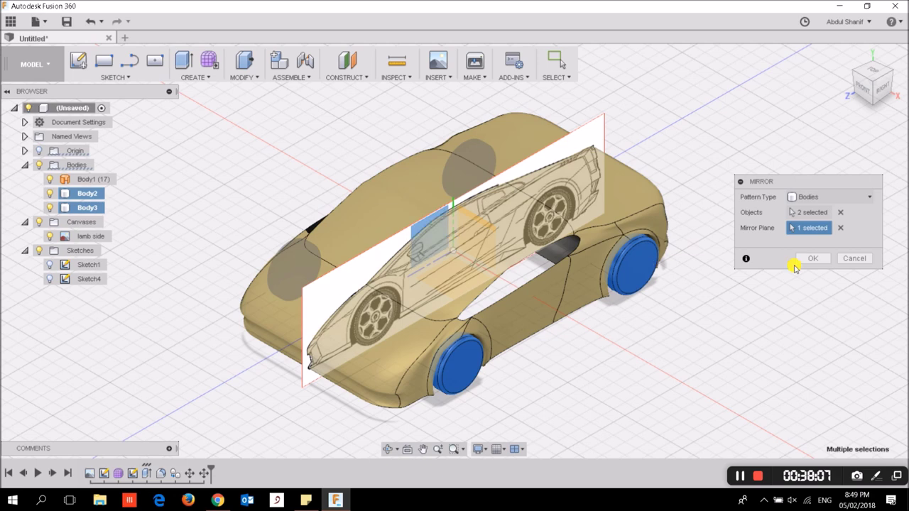
pyautogui.click(813, 259)
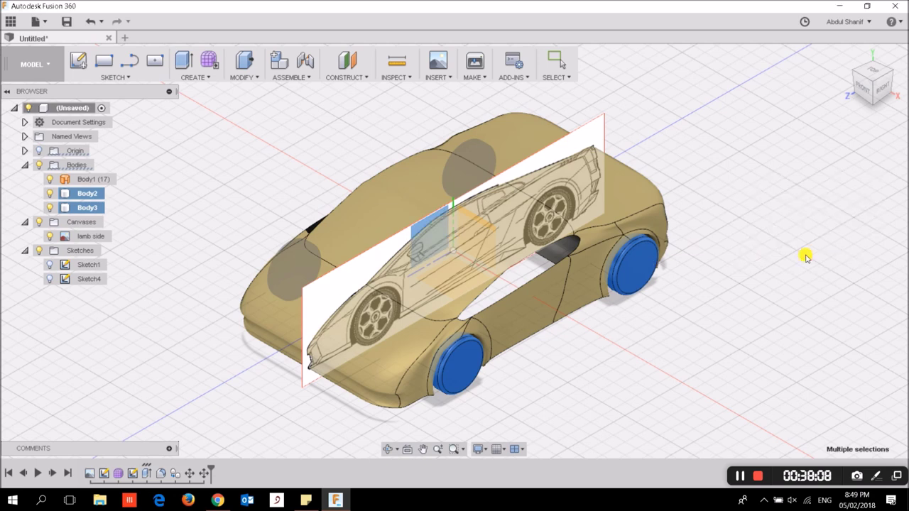
# Step: Orbit to a higher view of the car and switch to the Render workspace
pyautogui.click(388, 448)
pyautogui.moveTo(331, 399)
pyautogui.mouseDown()
pyautogui.moveTo(438, 386)
pyautogui.moveTo(323, 383)
pyautogui.mouseUp()
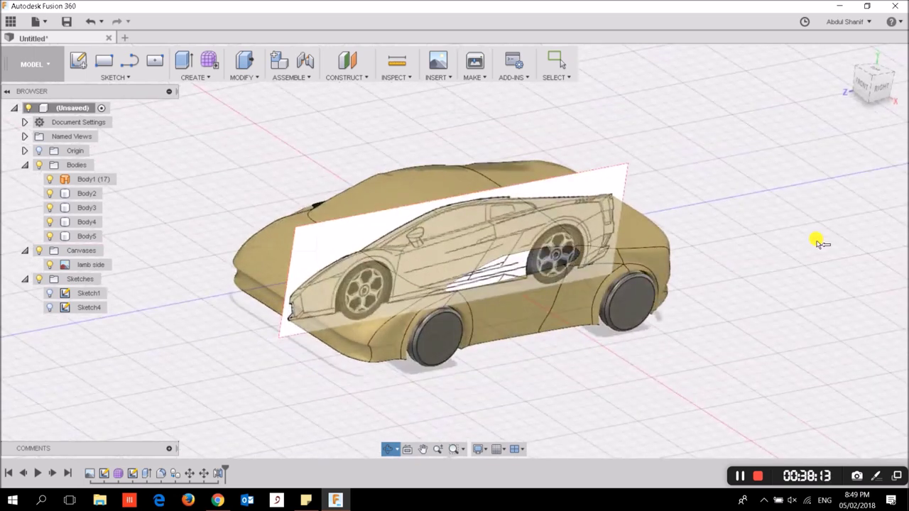
pyautogui.press('Escape')
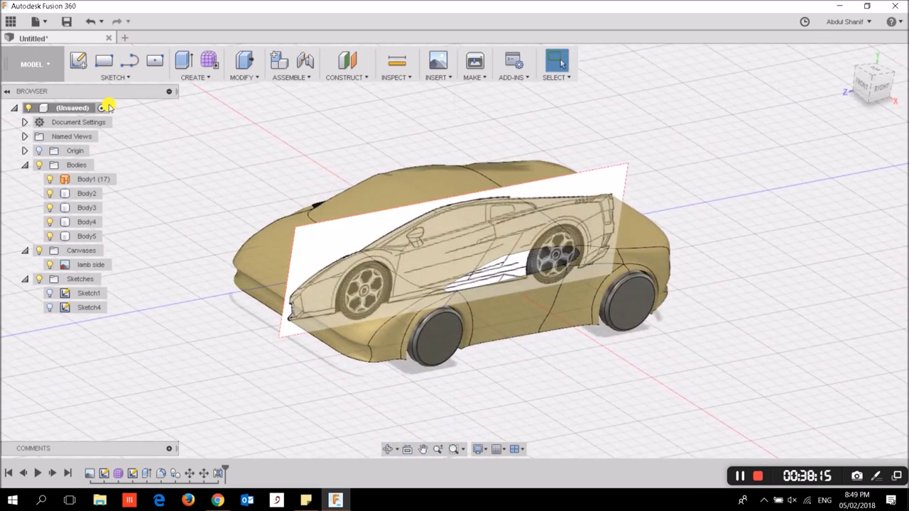
pyautogui.click(35, 64)
pyautogui.click(41, 152)
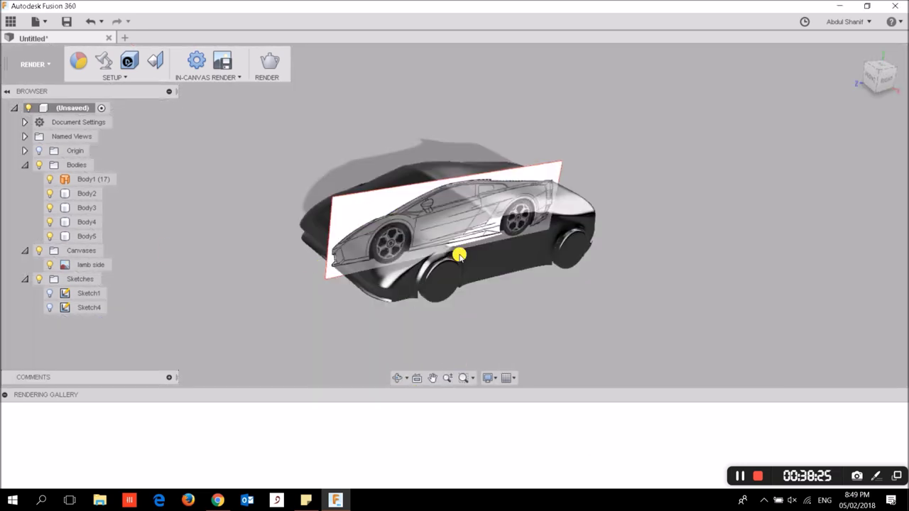
# Step: Hide the side-profile image, swing to a top-front view, and open Appearance
pyautogui.click(39, 251)
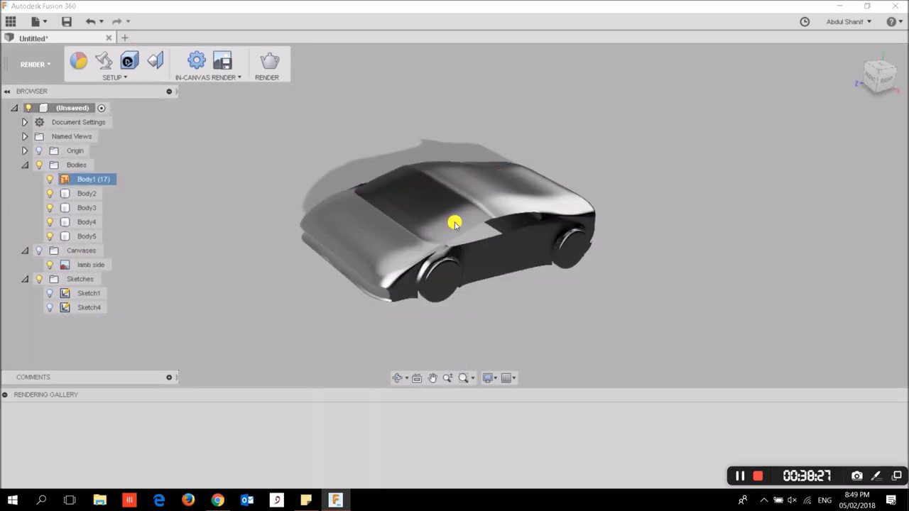
pyautogui.click(858, 55)
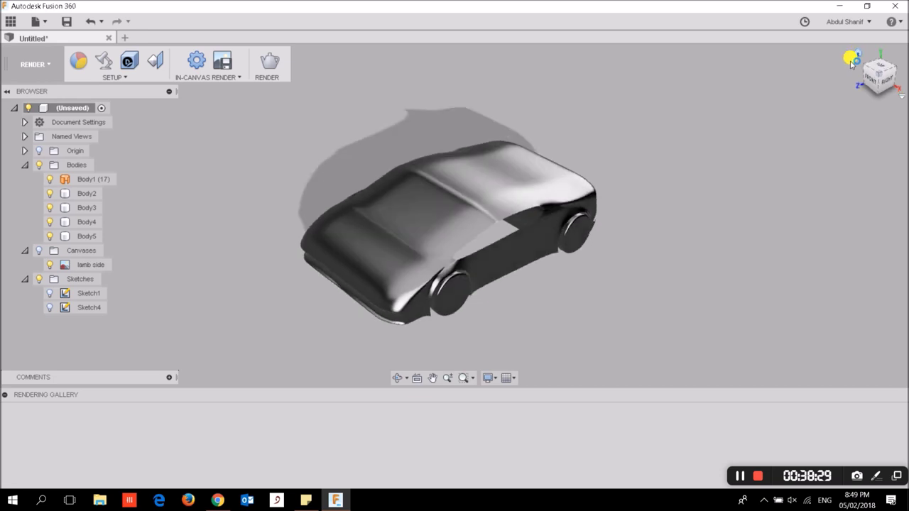
pyautogui.click(77, 62)
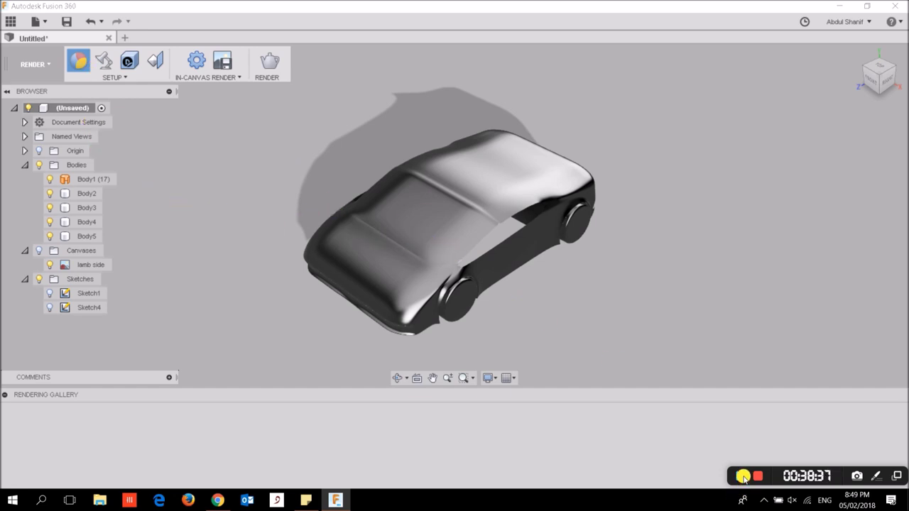
# Step: Set the Appearance dialog to apply materials to faces instead of bodies
pyautogui.click(519, 227)
pyautogui.click(757, 182)
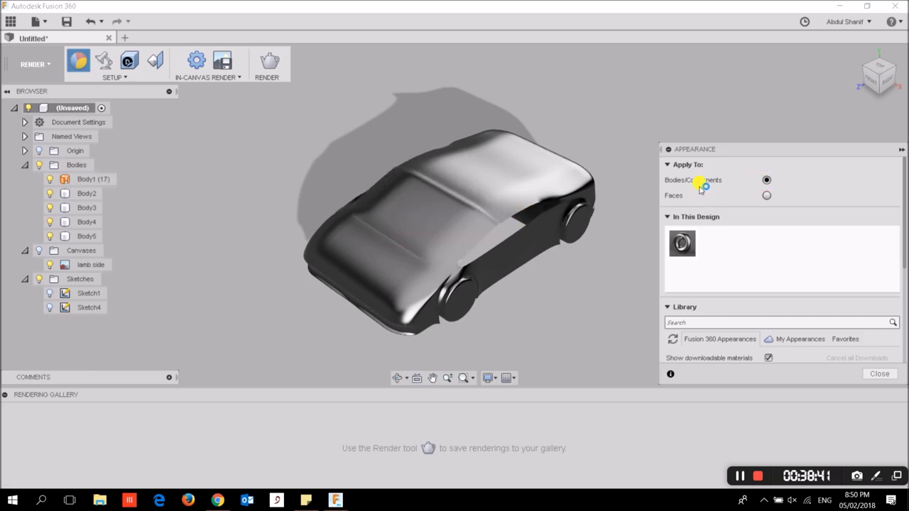
pyautogui.click(489, 219)
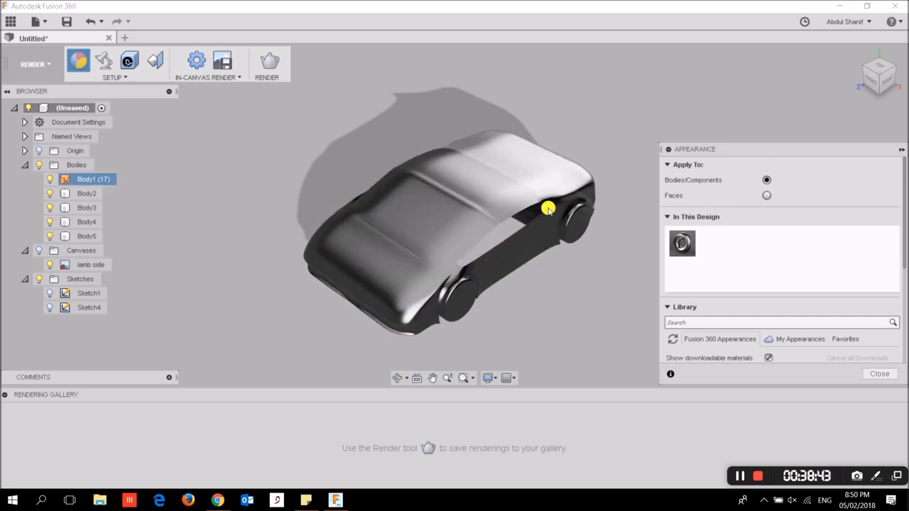
pyautogui.click(757, 197)
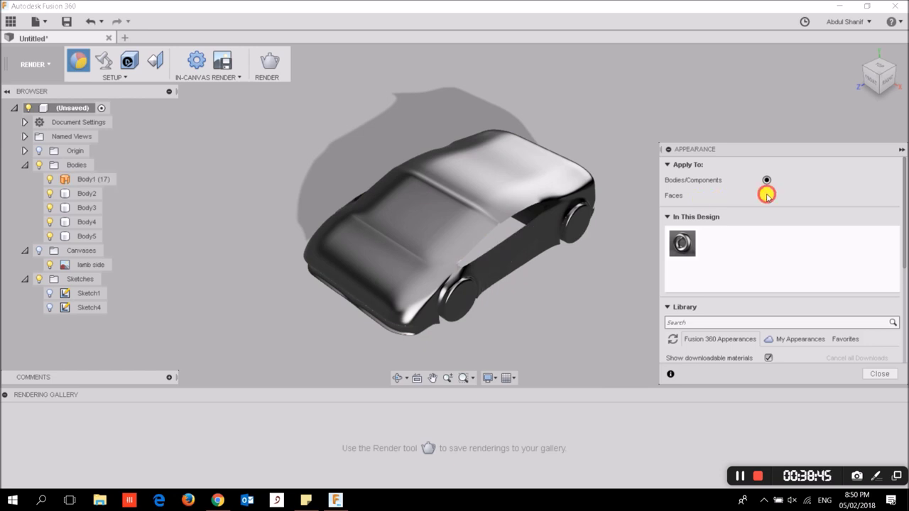
pyautogui.click(766, 195)
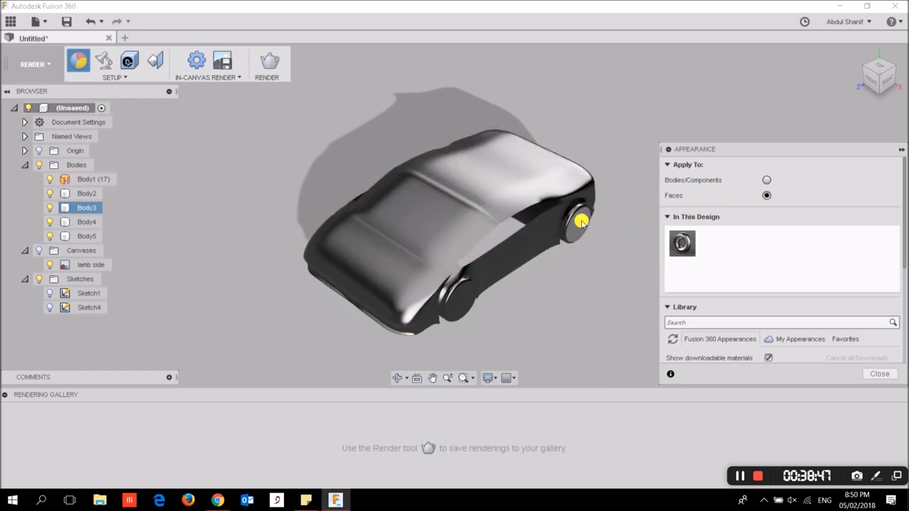
pyautogui.scroll(-3, 763, 213)
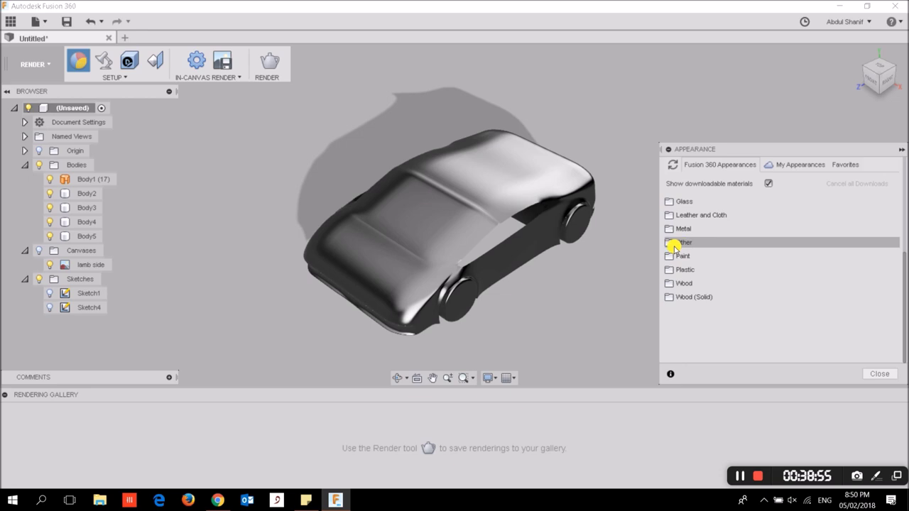
pyautogui.click(673, 244)
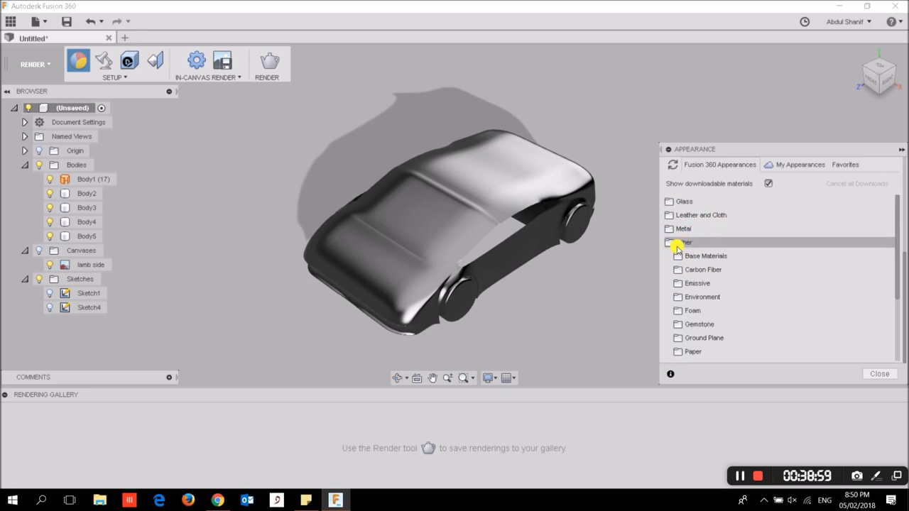
pyautogui.click(677, 243)
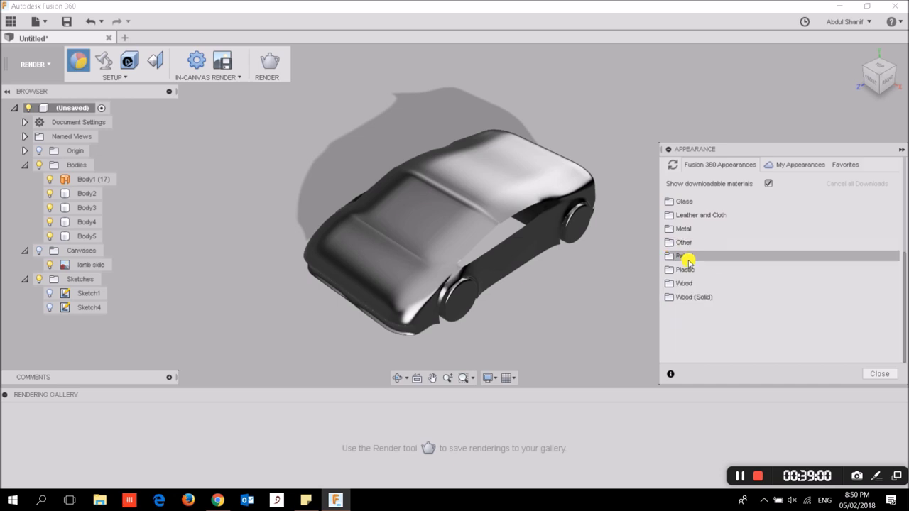
# Step: Drag Smooth Glass (Bronze) onto the car's roof face
pyautogui.click(690, 201)
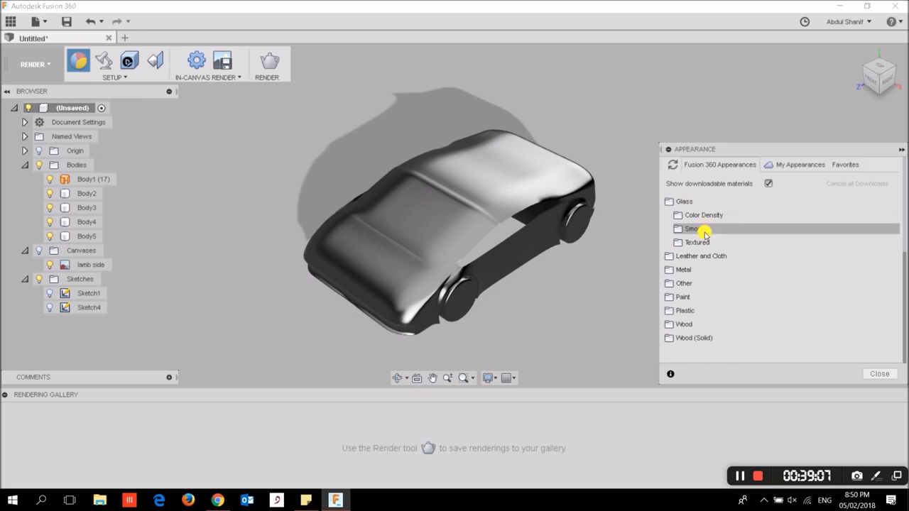
pyautogui.click(700, 218)
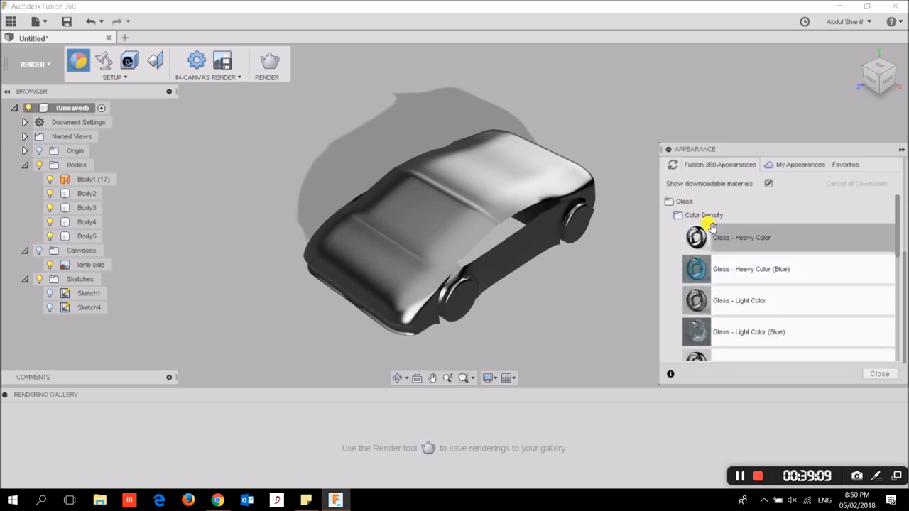
pyautogui.click(716, 226)
pyautogui.scroll(-1, 717, 234)
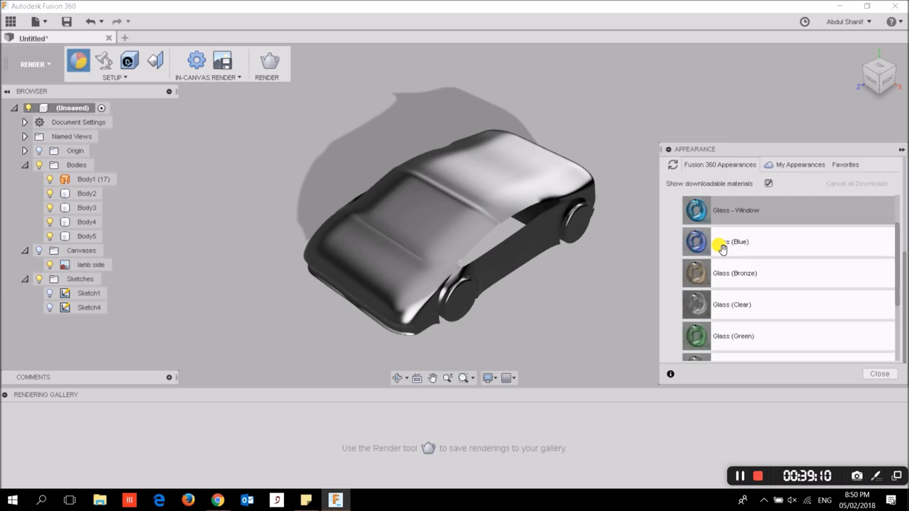
pyautogui.scroll(-2, 732, 263)
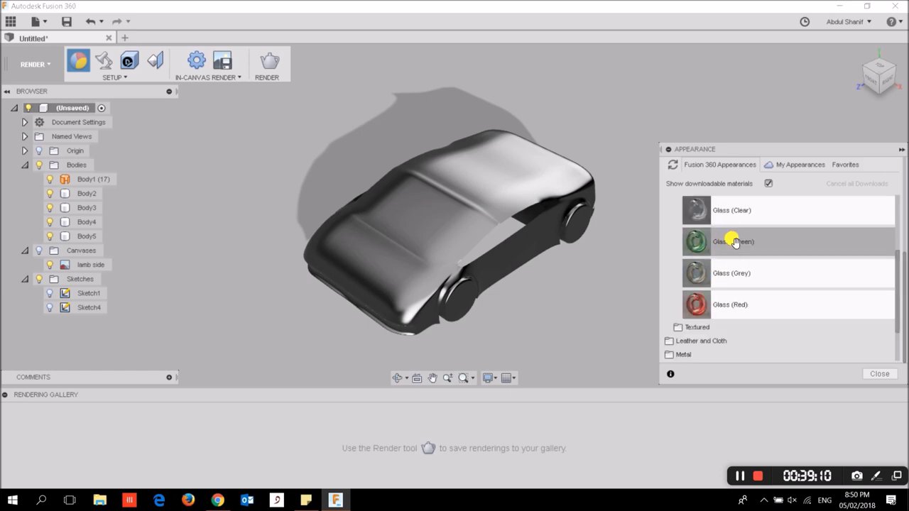
pyautogui.scroll(3, 735, 243)
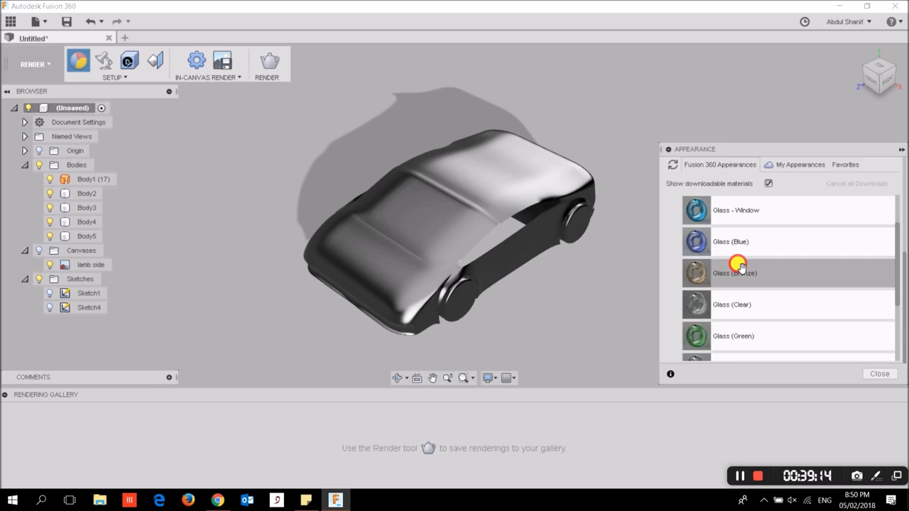
pyautogui.moveTo(763, 271); pyautogui.dragTo(436, 221)
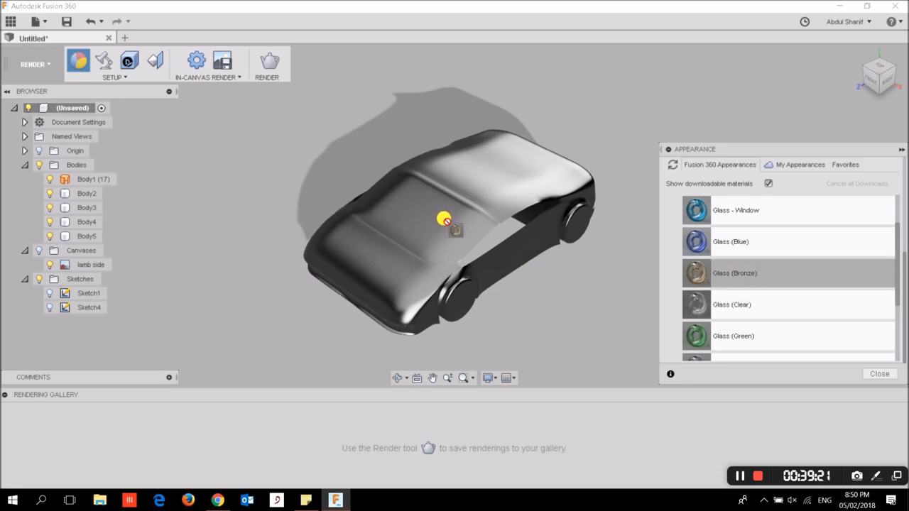
pyautogui.moveTo(437, 220); pyautogui.dragTo(753, 290)
pyautogui.moveTo(743, 347)
pyautogui.mouseDown()
pyautogui.moveTo(738, 304)
pyautogui.moveTo(454, 222)
pyautogui.moveTo(475, 211)
pyautogui.mouseUp()
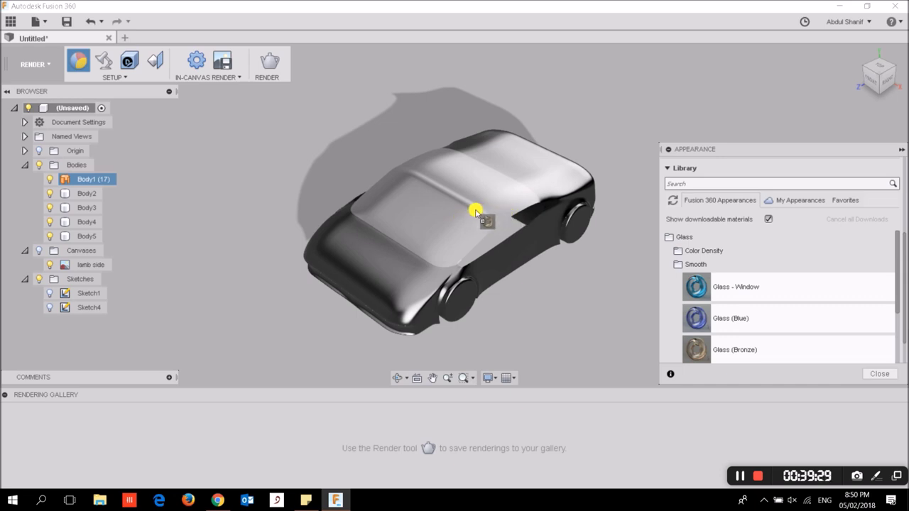
pyautogui.moveTo(475, 210); pyautogui.dragTo(645, 299)
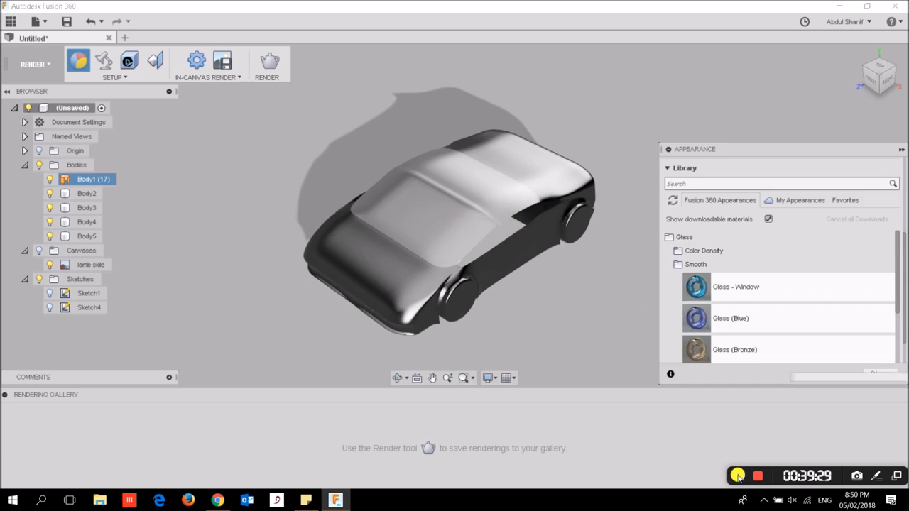
pyautogui.moveTo(644, 299); pyautogui.dragTo(460, 211)
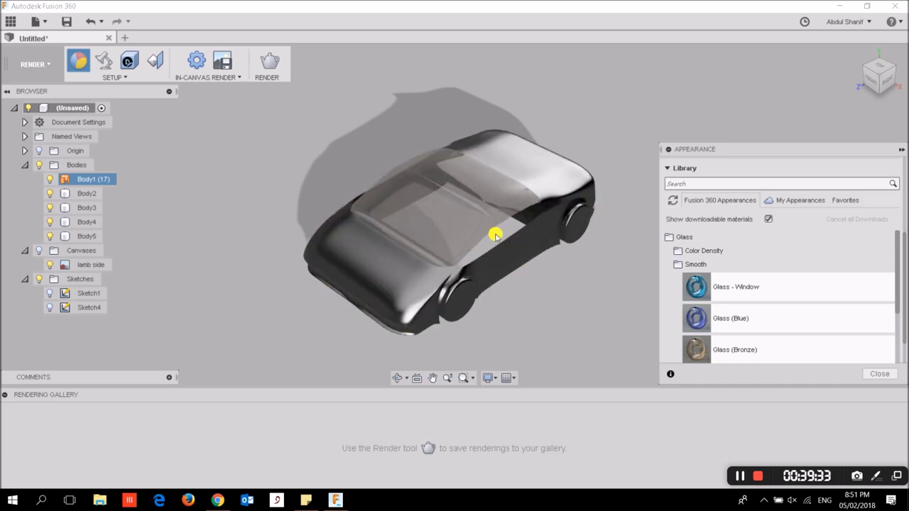
# Step: Paint the car's front with Paint - Metallic (Green)
pyautogui.scroll(-1, 710, 323)
pyautogui.scroll(2, 703, 323)
pyautogui.click(684, 343)
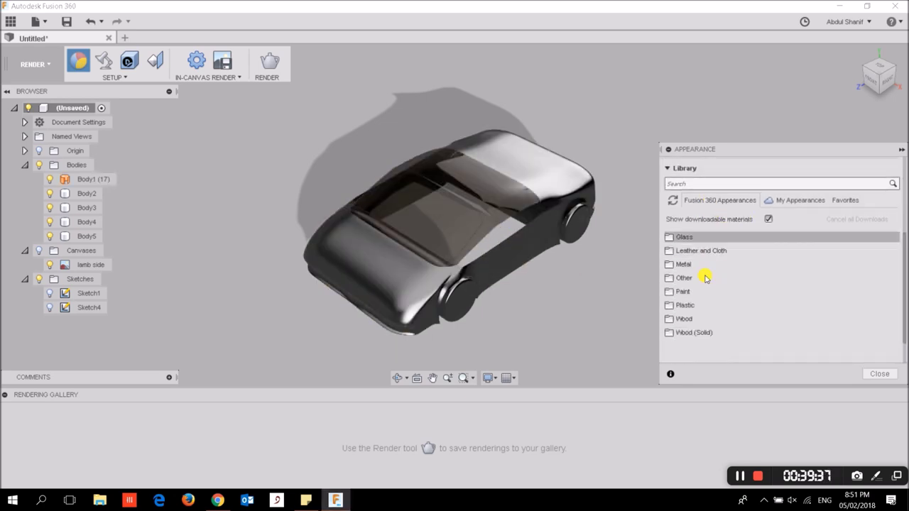
pyautogui.click(699, 256)
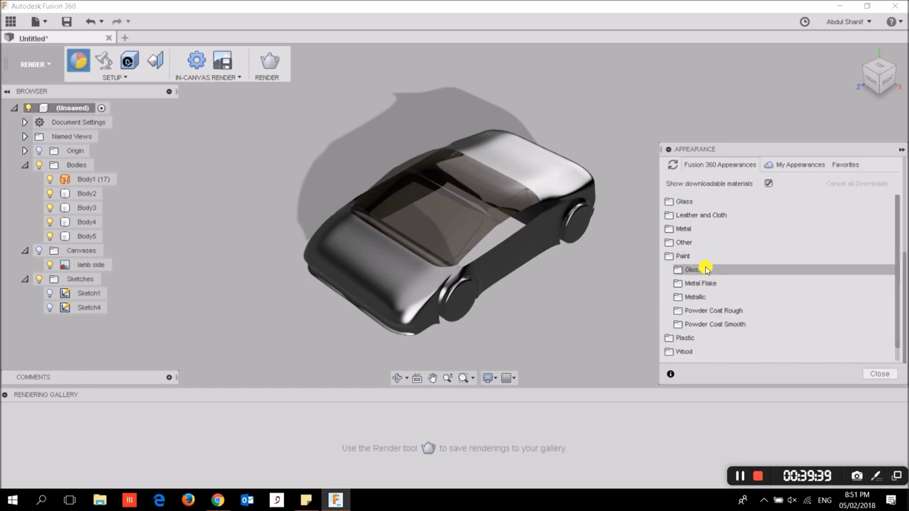
pyautogui.click(718, 295)
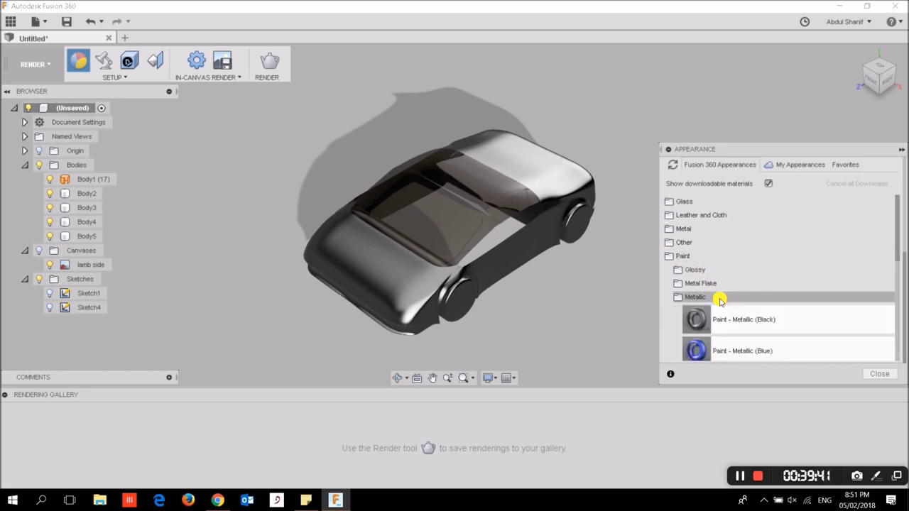
pyautogui.scroll(-3, 718, 297)
pyautogui.scroll(-3, 717, 296)
pyautogui.scroll(3, 714, 299)
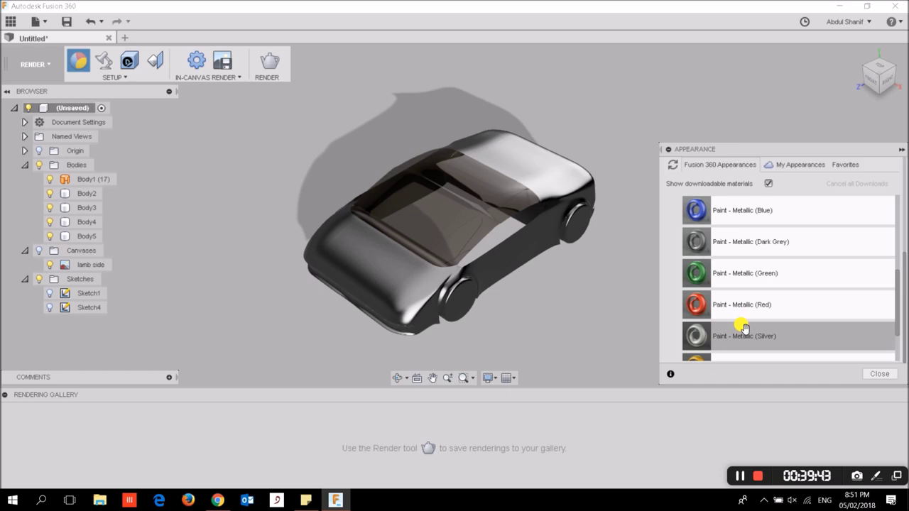
pyautogui.moveTo(707, 273); pyautogui.dragTo(450, 279)
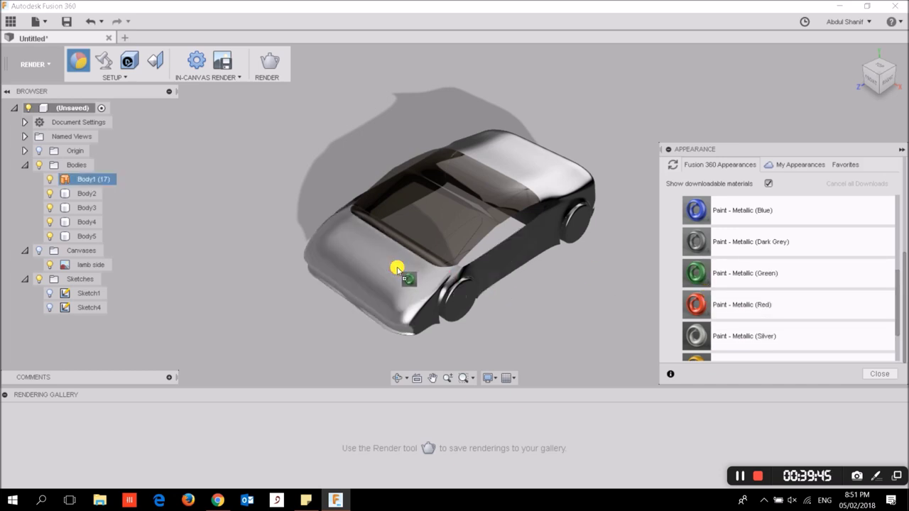
pyautogui.moveTo(450, 279); pyautogui.dragTo(592, 267)
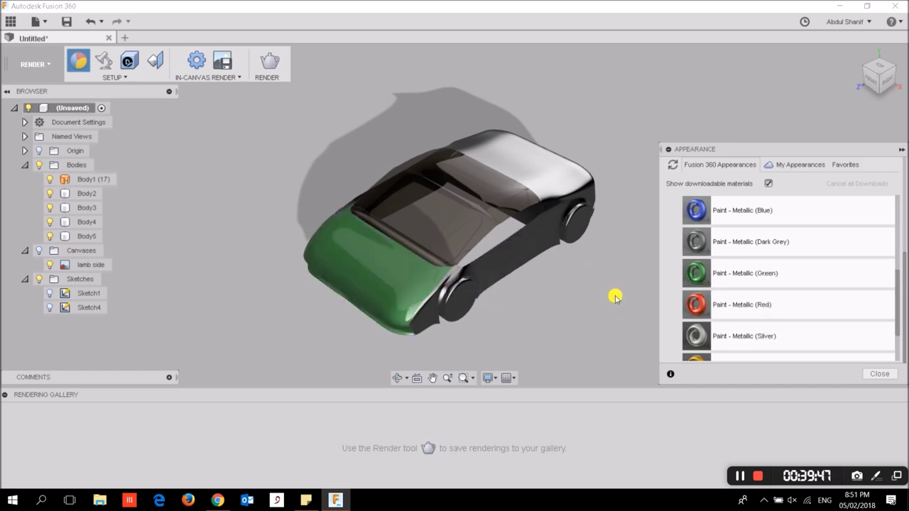
pyautogui.scroll(-3, 714, 330)
pyautogui.scroll(3, 728, 316)
pyautogui.scroll(2, 727, 316)
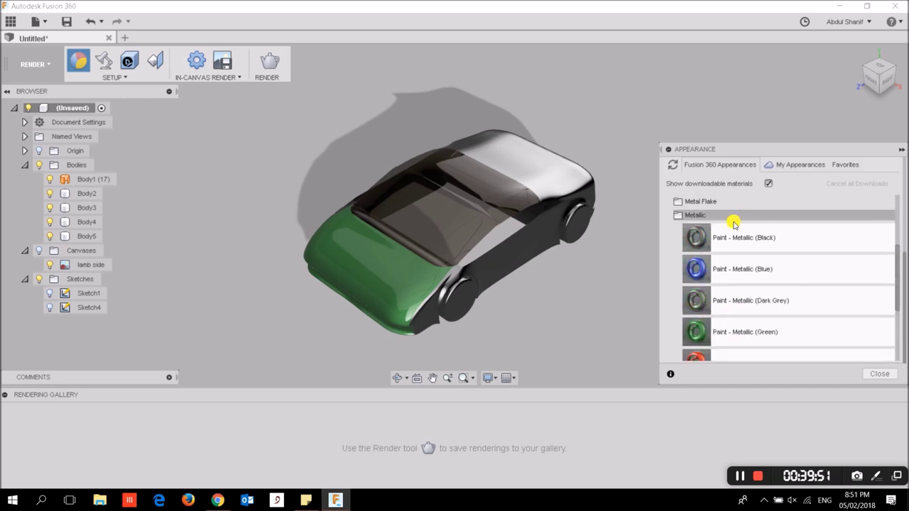
# Step: Apply Paint - Enamel Glossy (White) to the car's side near the front wheel
pyautogui.click(699, 215)
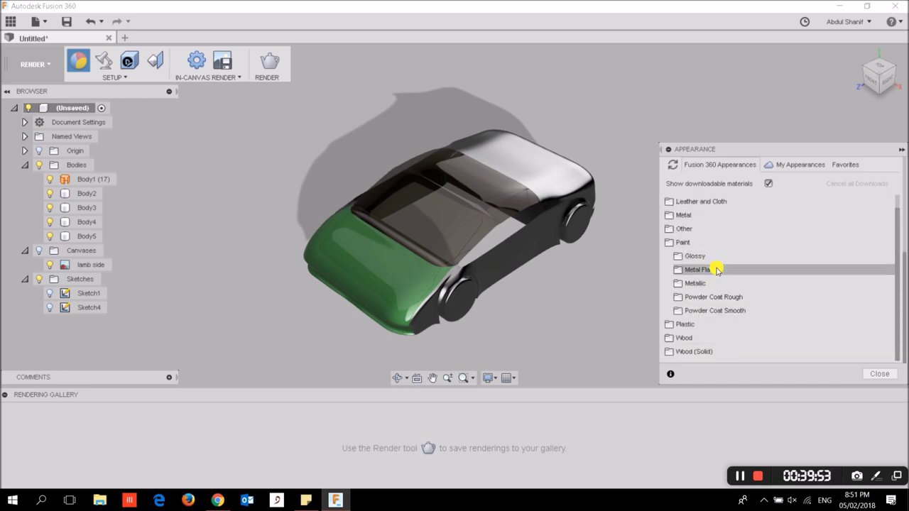
pyautogui.click(710, 255)
pyautogui.scroll(-3, 730, 277)
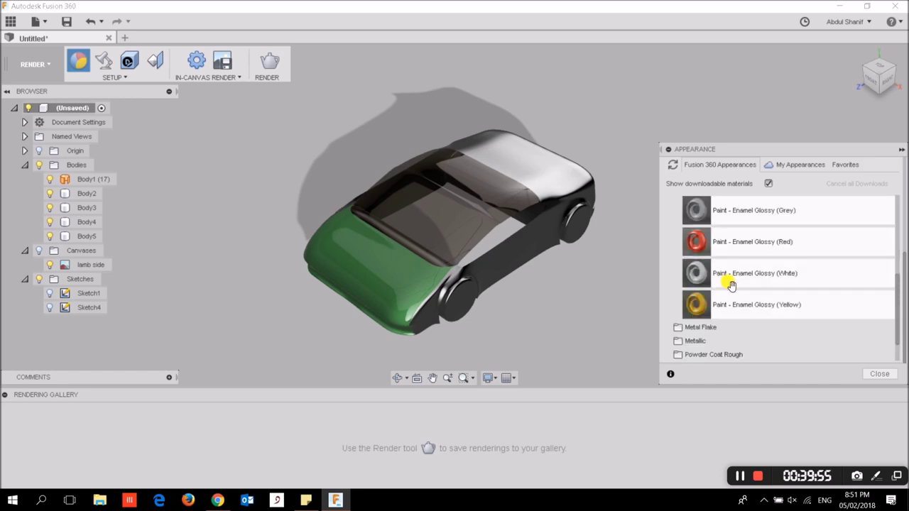
pyautogui.scroll(-2, 732, 262)
pyautogui.moveTo(530, 298); pyautogui.dragTo(480, 283)
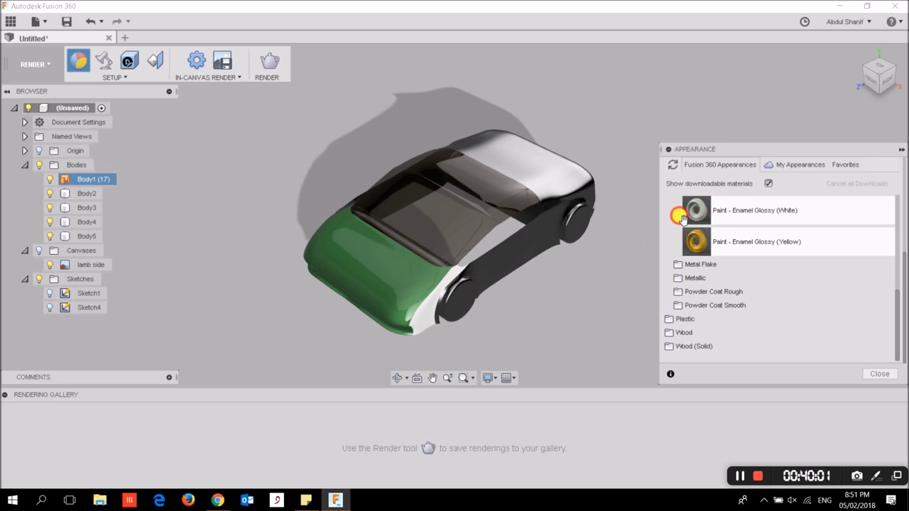
pyautogui.moveTo(680, 213); pyautogui.dragTo(501, 276)
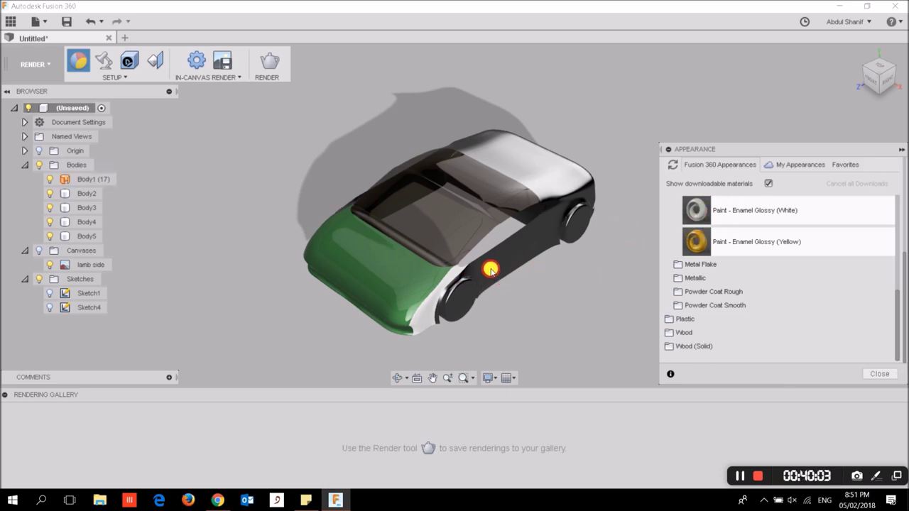
pyautogui.moveTo(501, 275); pyautogui.dragTo(612, 274)
pyautogui.click(695, 212)
pyautogui.moveTo(694, 212); pyautogui.dragTo(487, 260)
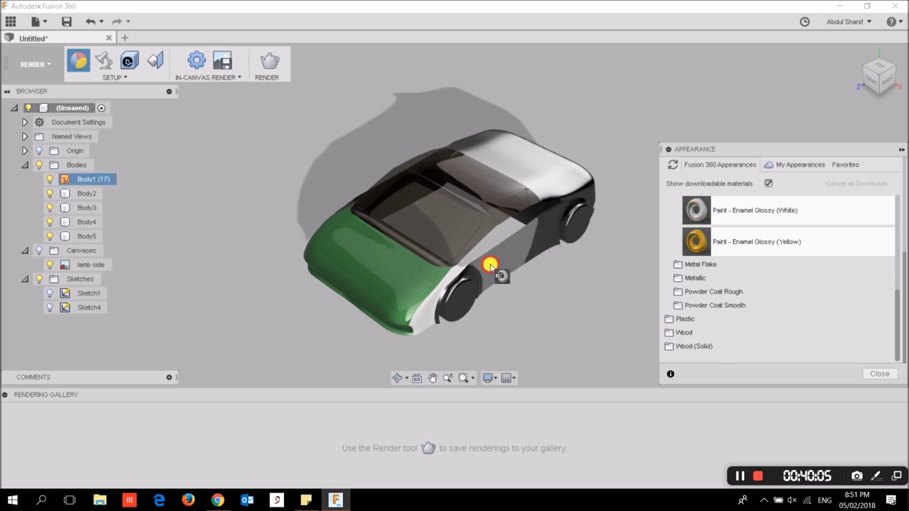
# Step: Apply white enamel to the remaining lower side faces and close the appearance library
pyautogui.scroll(3, 717, 241)
pyautogui.scroll(-3, 733, 291)
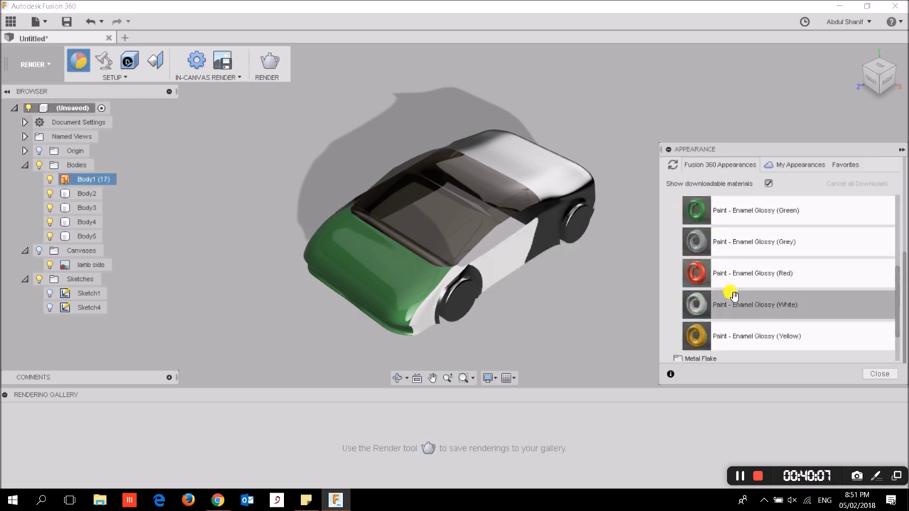
pyautogui.moveTo(732, 300); pyautogui.dragTo(473, 277)
pyautogui.moveTo(714, 304); pyautogui.dragTo(446, 289)
pyautogui.scroll(3, 472, 292)
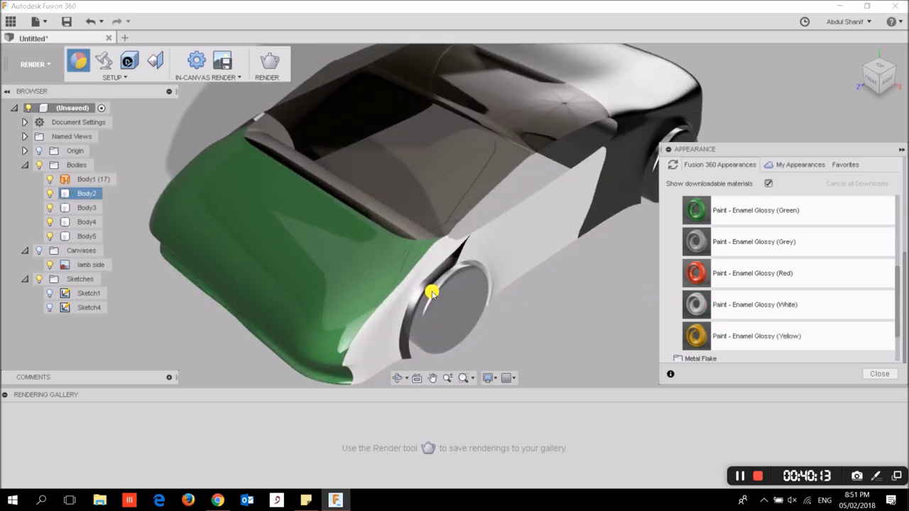
pyautogui.scroll(3, 465, 284)
pyautogui.moveTo(724, 304)
pyautogui.mouseDown()
pyautogui.moveTo(435, 295)
pyautogui.moveTo(422, 279)
pyautogui.mouseUp()
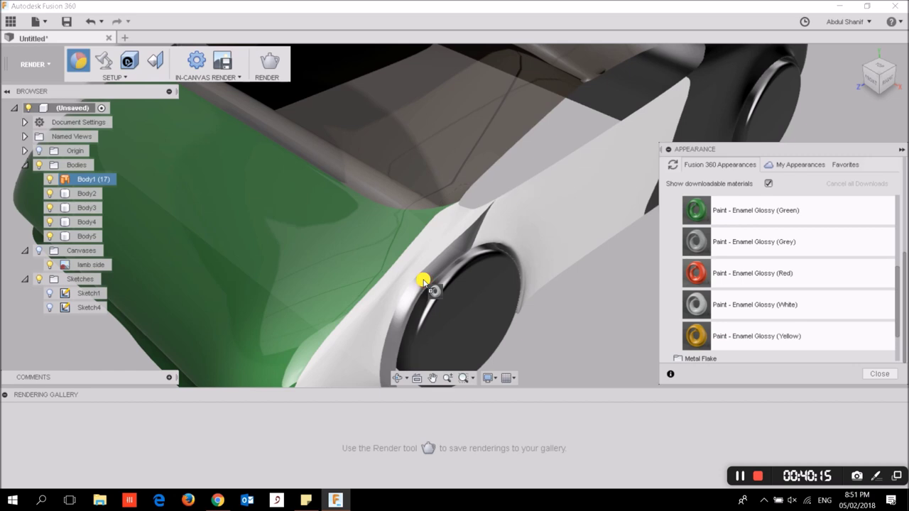
pyautogui.scroll(-3, 533, 260)
pyautogui.scroll(-2, 487, 263)
pyautogui.scroll(-2, 448, 237)
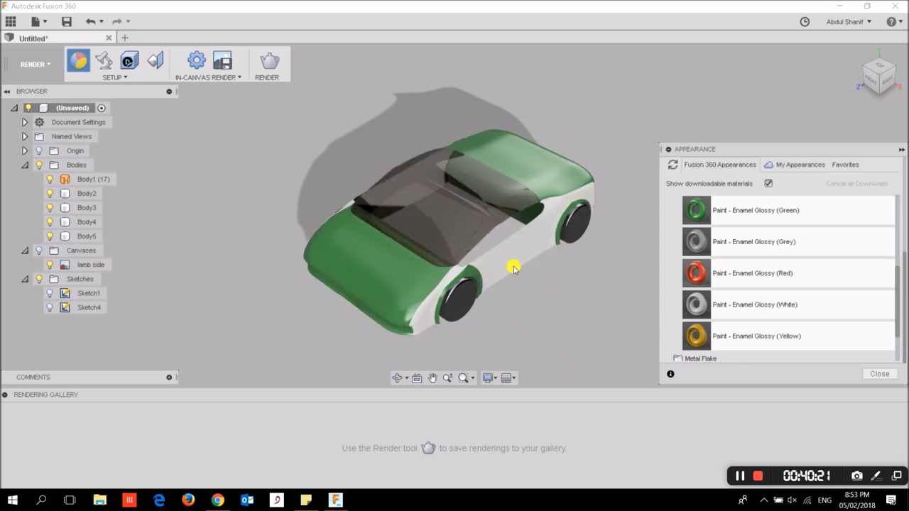
pyautogui.click(880, 374)
pyautogui.scroll(3, 506, 264)
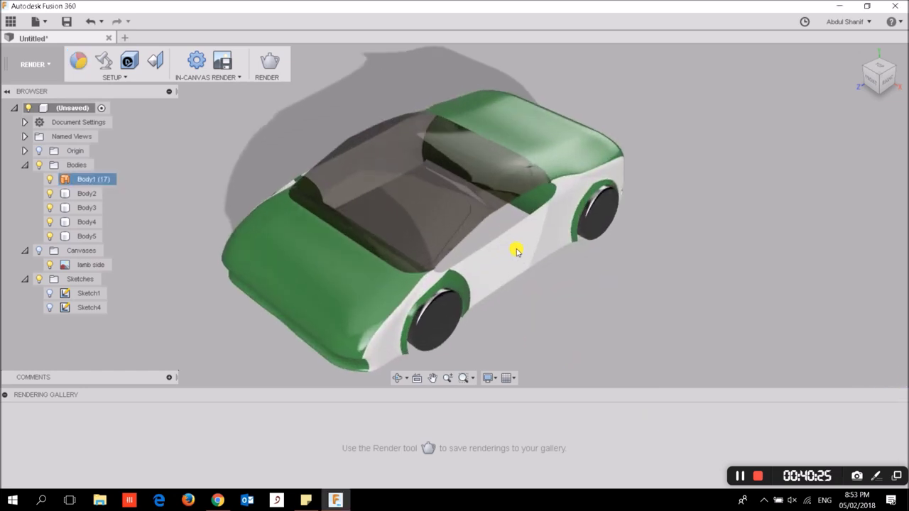
# Step: Place the police logo image from the Car folder on the car side, flipped horizontally
pyautogui.click(125, 65)
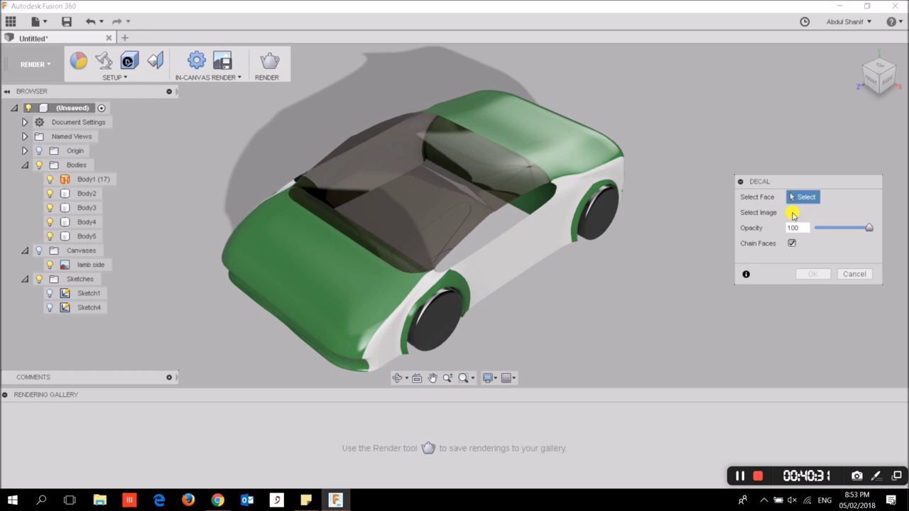
pyautogui.click(793, 215)
pyautogui.click(272, 116)
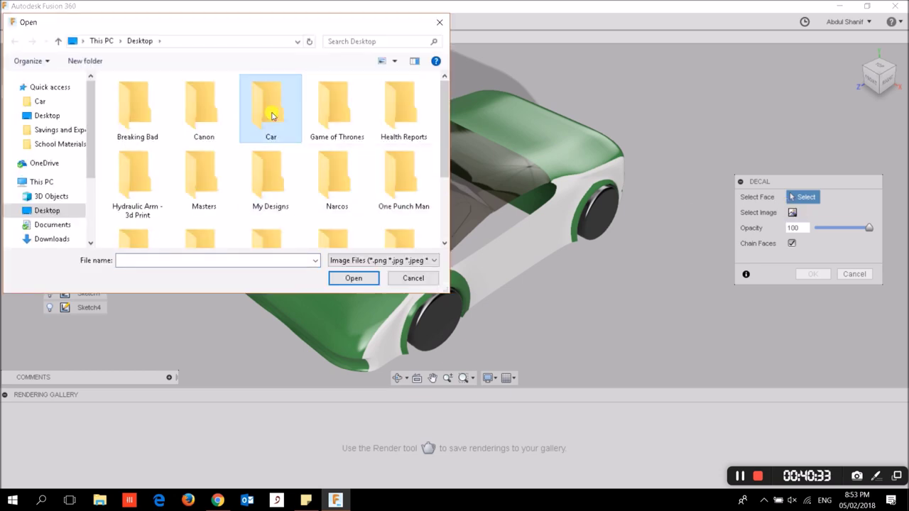
pyautogui.doubleClick(272, 116)
pyautogui.doubleClick(204, 127)
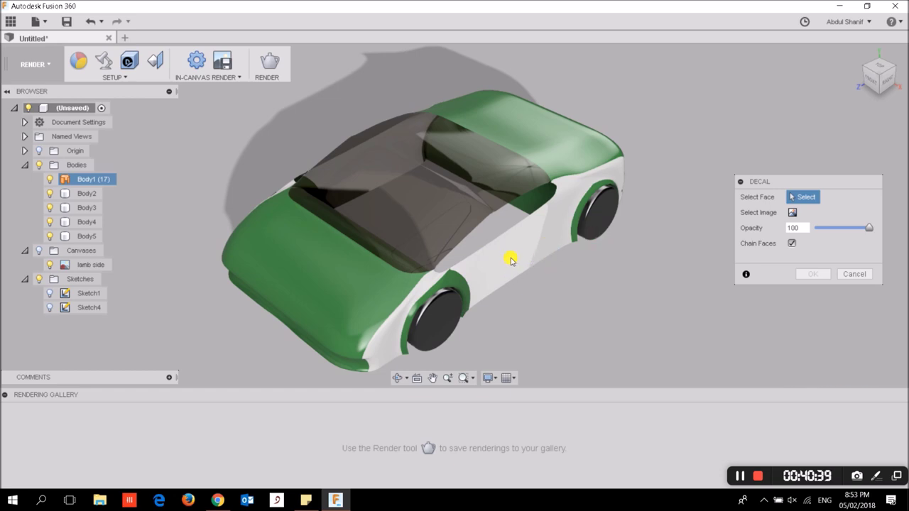
pyautogui.click(506, 264)
pyautogui.scroll(5, 505, 268)
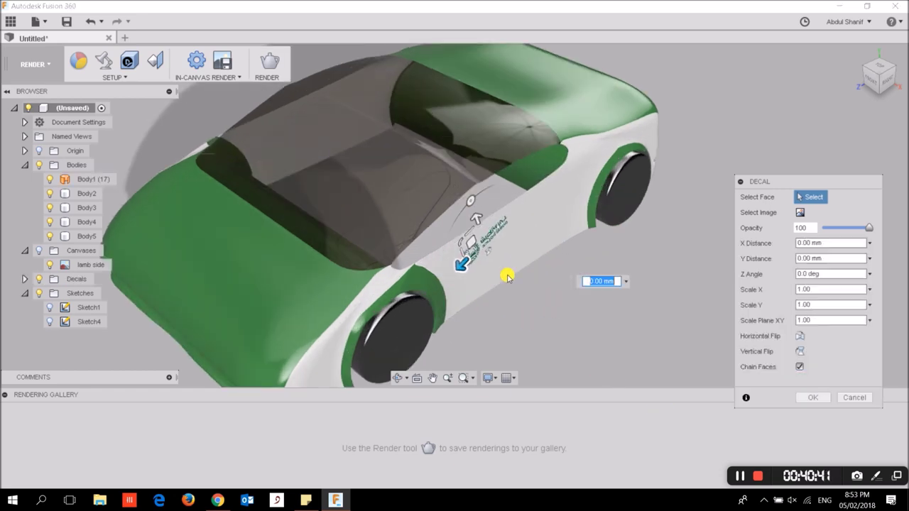
pyautogui.click(800, 336)
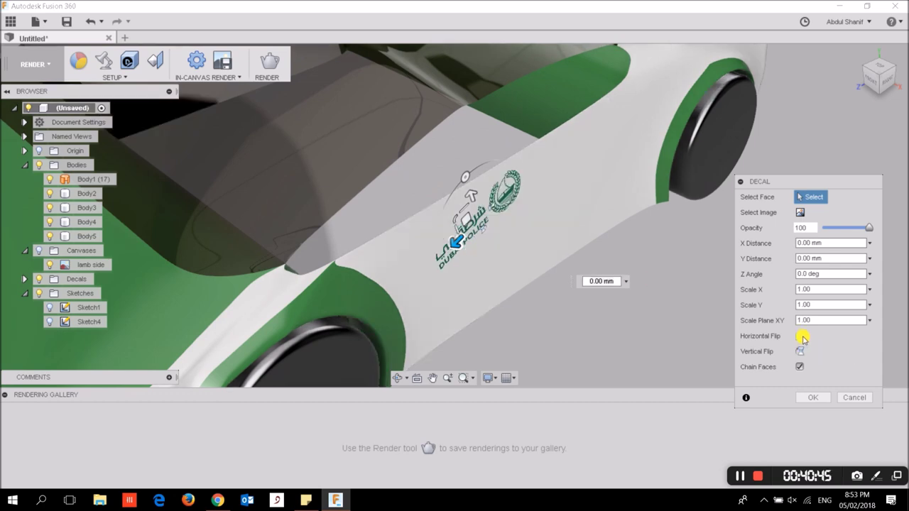
# Step: Face the car side, rotate and shrink the logo decal, then undo the angle
pyautogui.moveTo(879, 75)
pyautogui.keyDown('shift'); pyautogui.moveTo(814, 145); pyautogui.dragTo(411, 108, button='middle'); pyautogui.keyUp('shift')
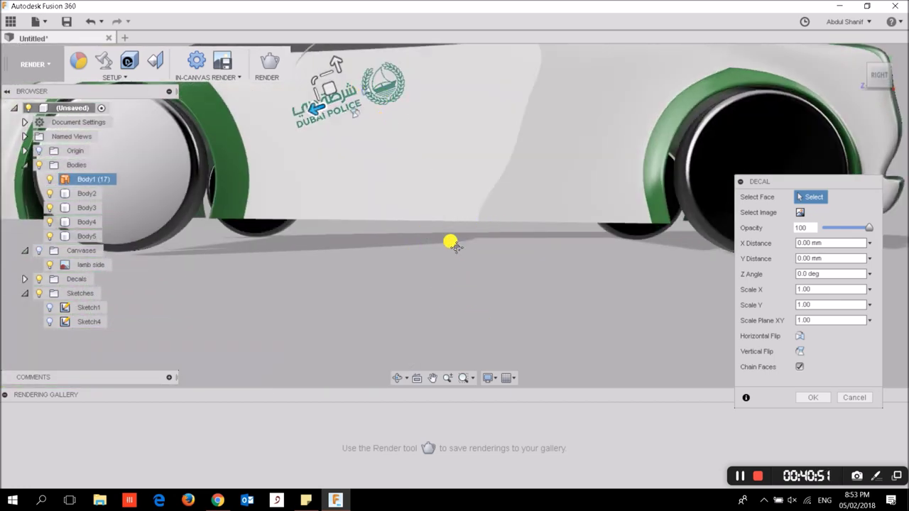
pyautogui.scroll(-5, 452, 239)
pyautogui.moveTo(475, 166); pyautogui.dragTo(500, 153)
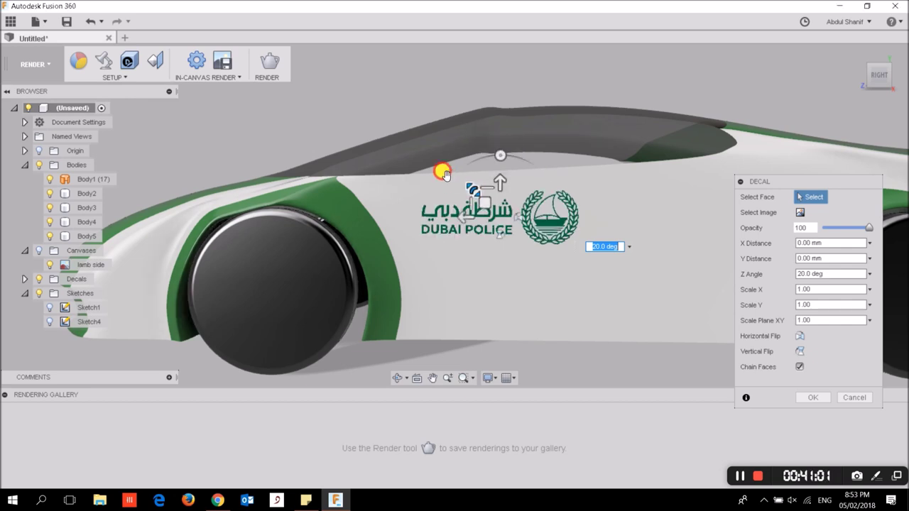
pyautogui.scroll(-3, 497, 227)
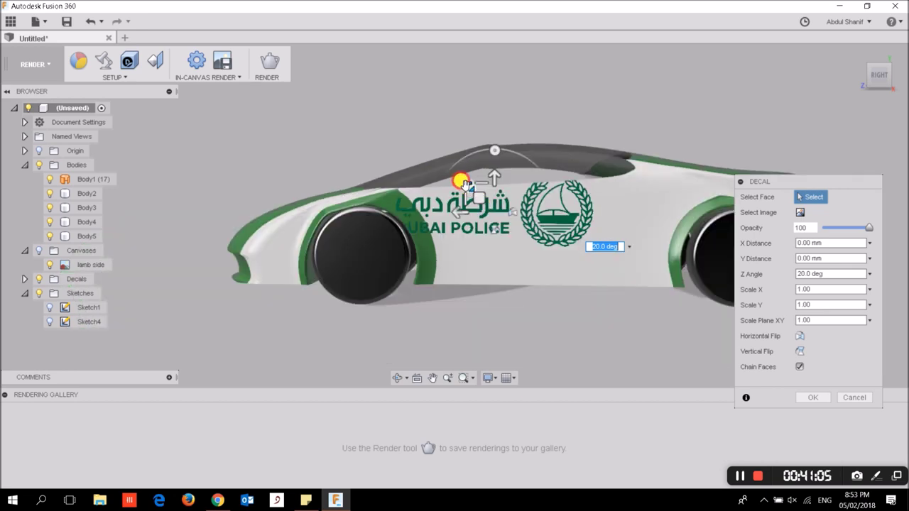
pyautogui.moveTo(471, 192); pyautogui.dragTo(507, 224)
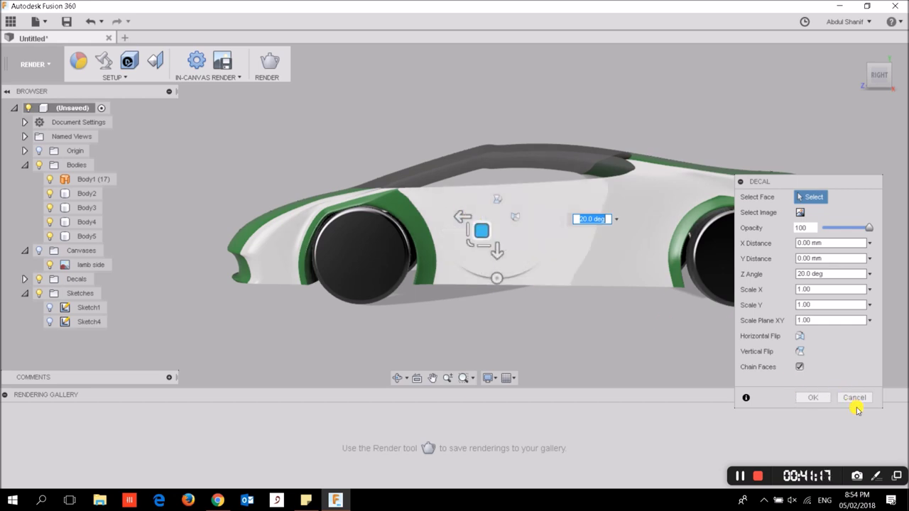
pyautogui.hotkey('ctrl', 'z')
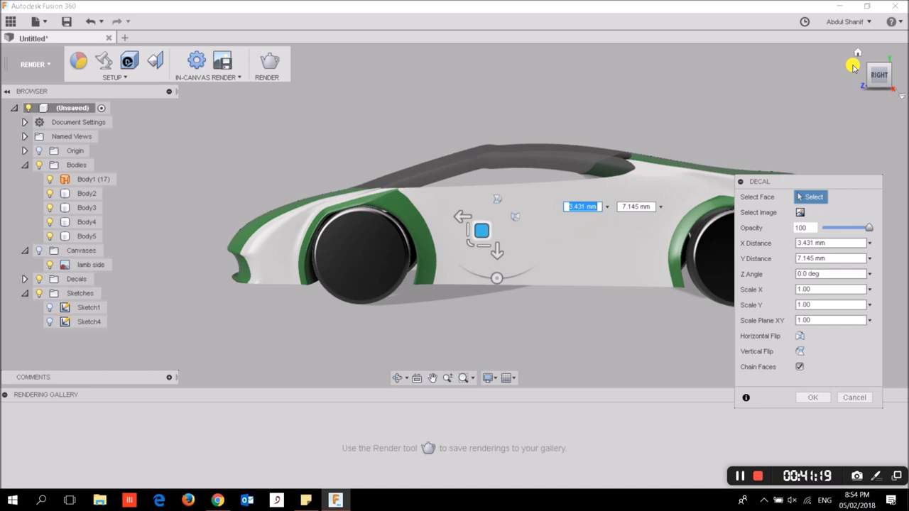
# Step: Cancel the logo decal and return to the default angled view of the car
pyautogui.click(854, 397)
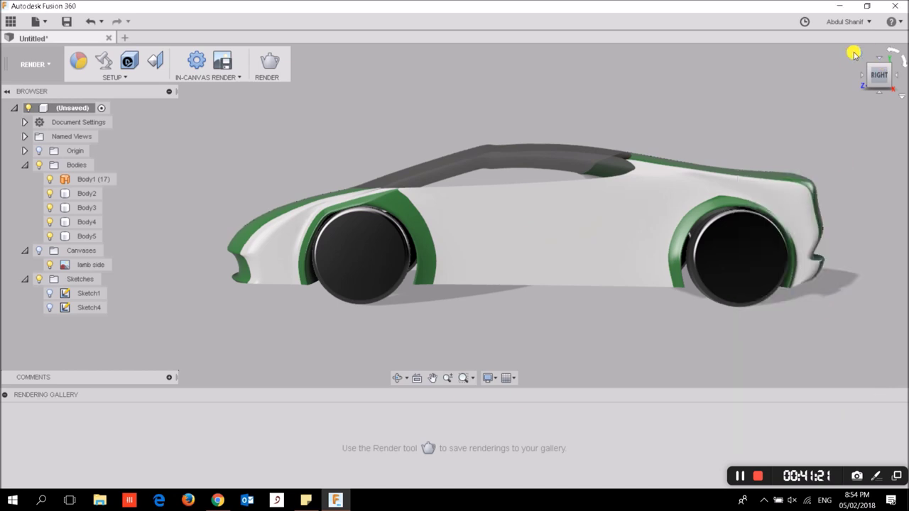
pyautogui.click(858, 53)
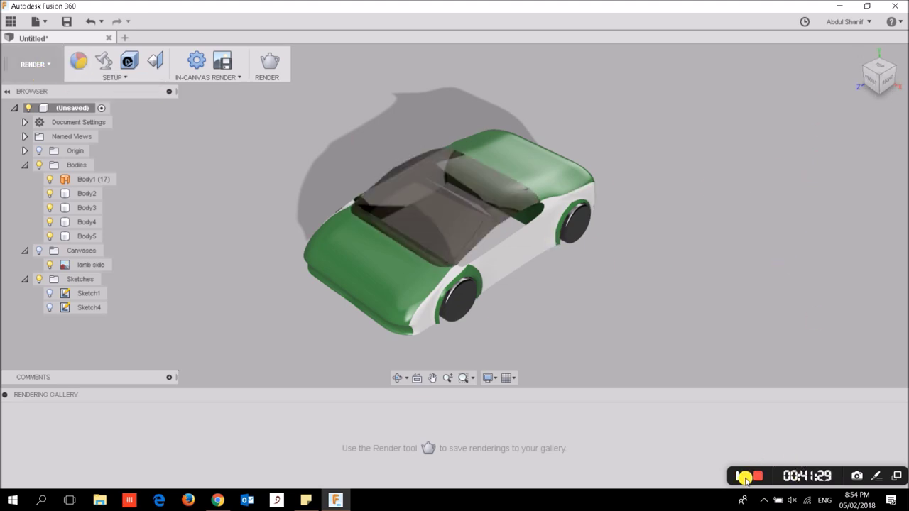
pyautogui.click(759, 476)
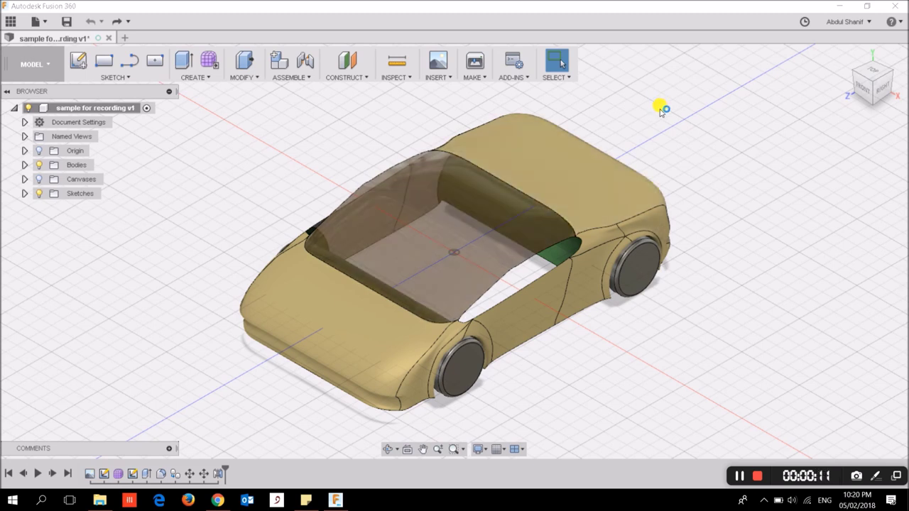
# Step: Turn on the Origin folder's visibility so the origin planes and axes appear
pyautogui.click(859, 101)
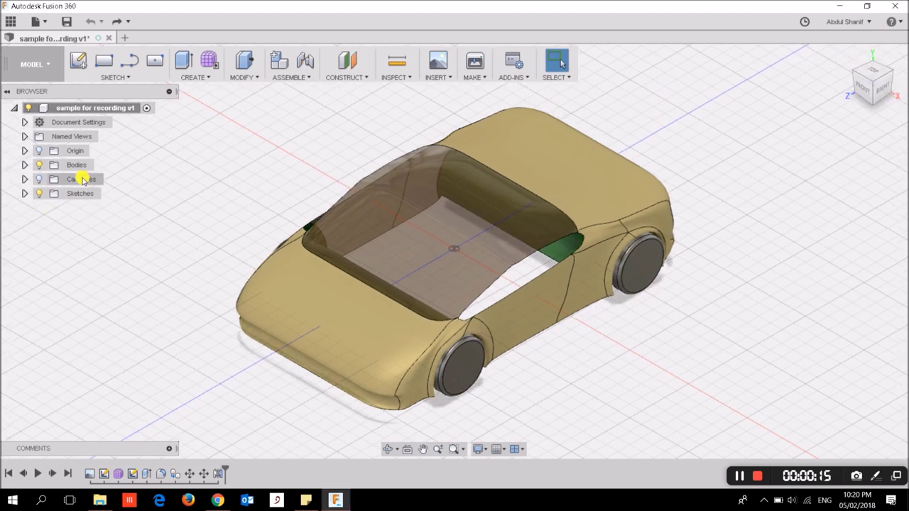
pyautogui.click(38, 151)
pyautogui.click(38, 150)
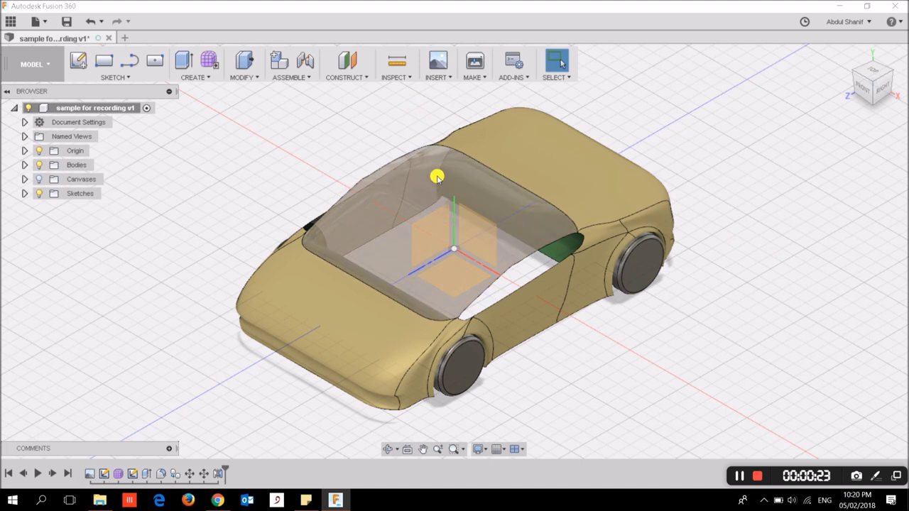
# Step: Create an offset construction plane 17 mm above the XZ origin plane near the roof
pyautogui.click(350, 82)
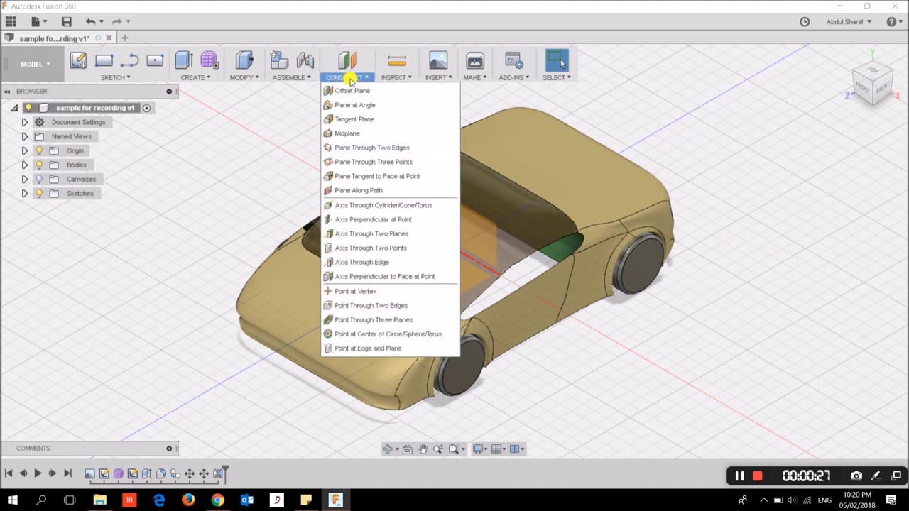
pyautogui.click(349, 90)
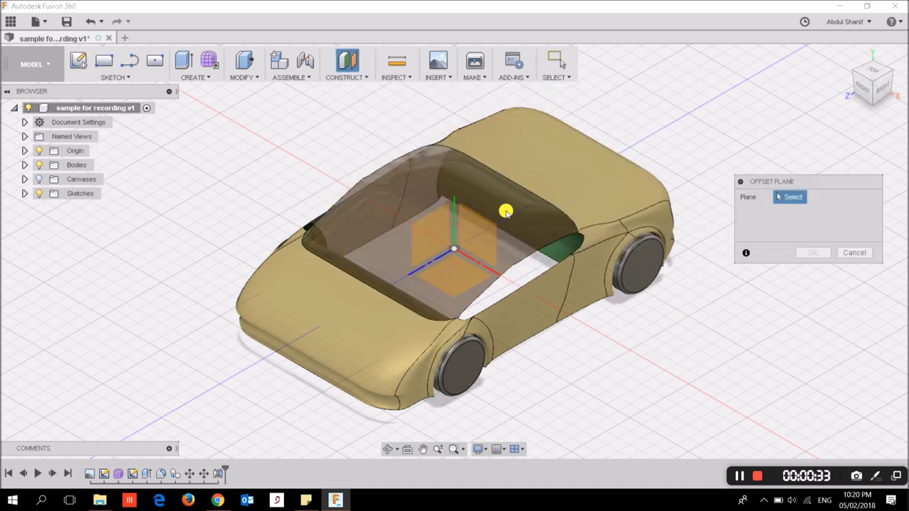
pyautogui.click(450, 285)
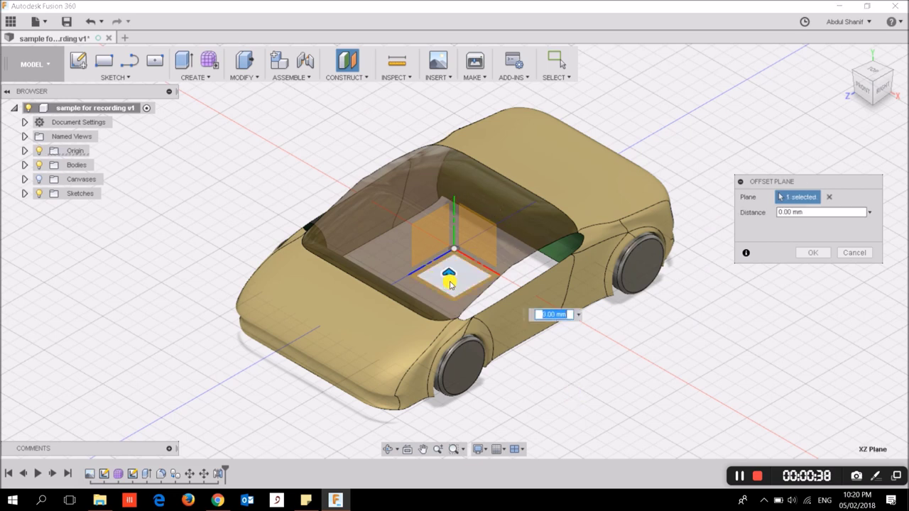
pyautogui.click(876, 103)
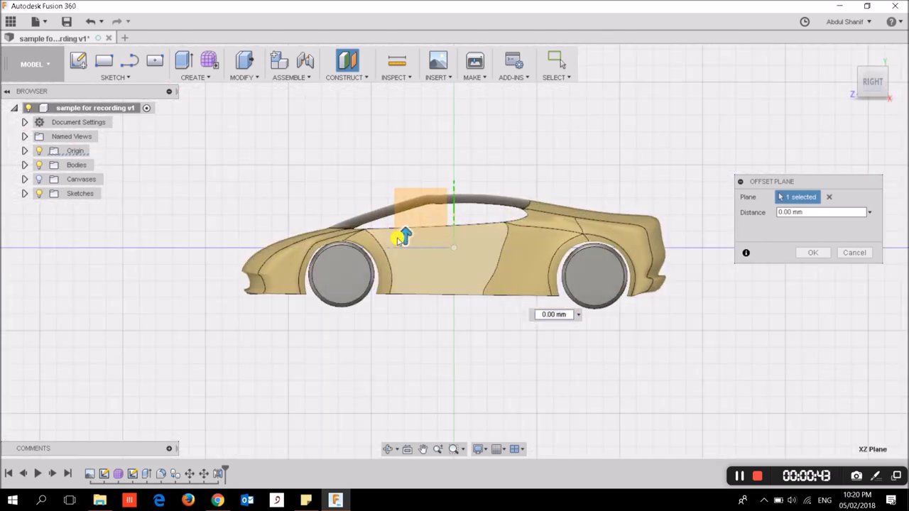
pyautogui.scroll(3, 407, 234)
pyautogui.scroll(2, 381, 270)
pyautogui.scroll(2, 373, 305)
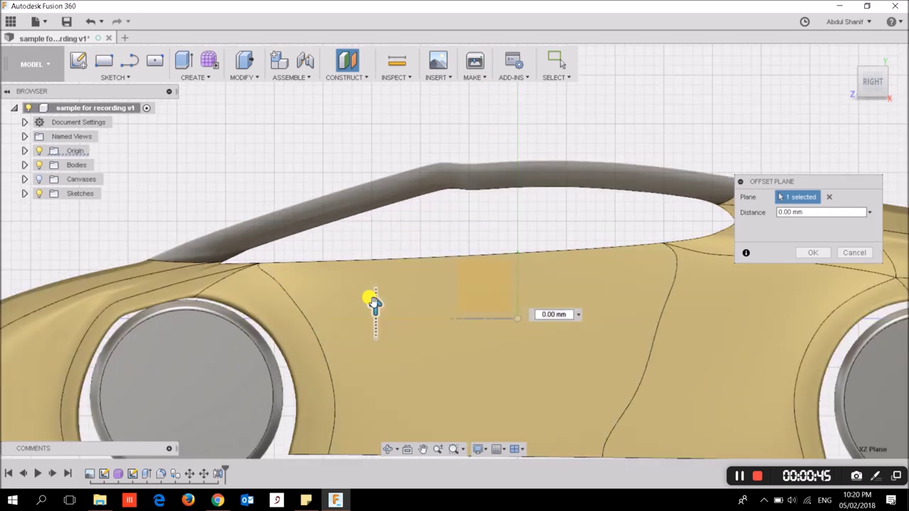
pyautogui.moveTo(374, 304); pyautogui.dragTo(377, 120)
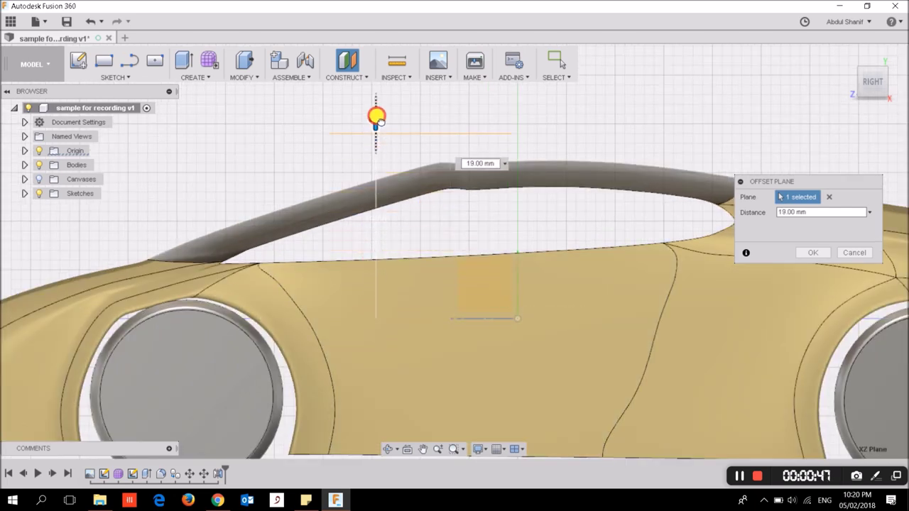
pyautogui.moveTo(377, 120); pyautogui.dragTo(375, 140)
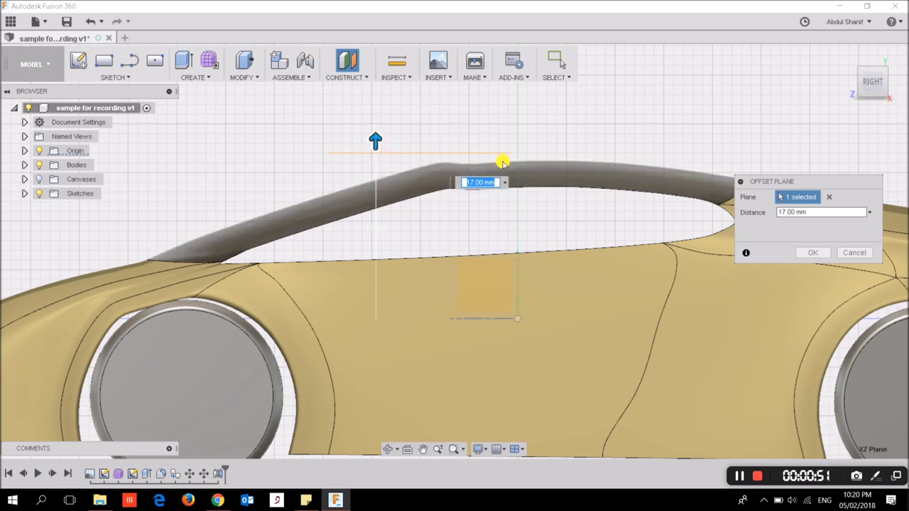
pyautogui.click(811, 253)
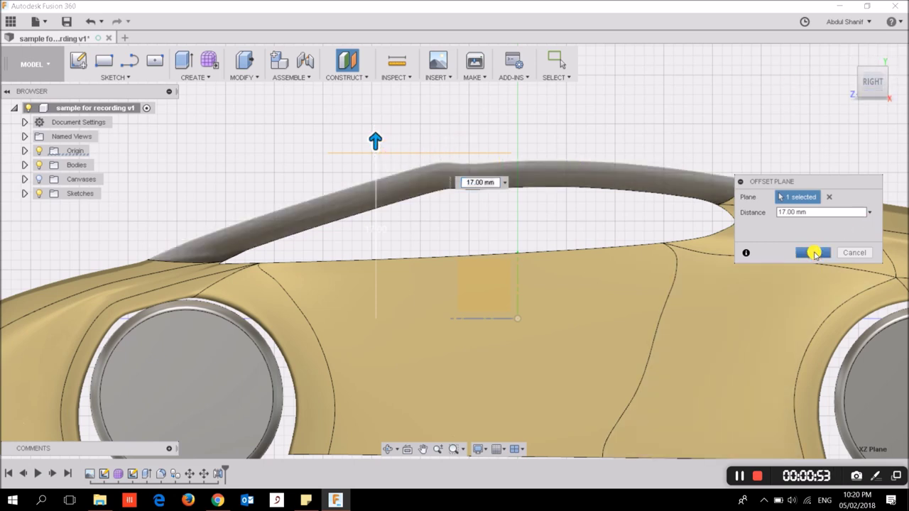
pyautogui.moveTo(872, 84)
pyautogui.click(845, 54)
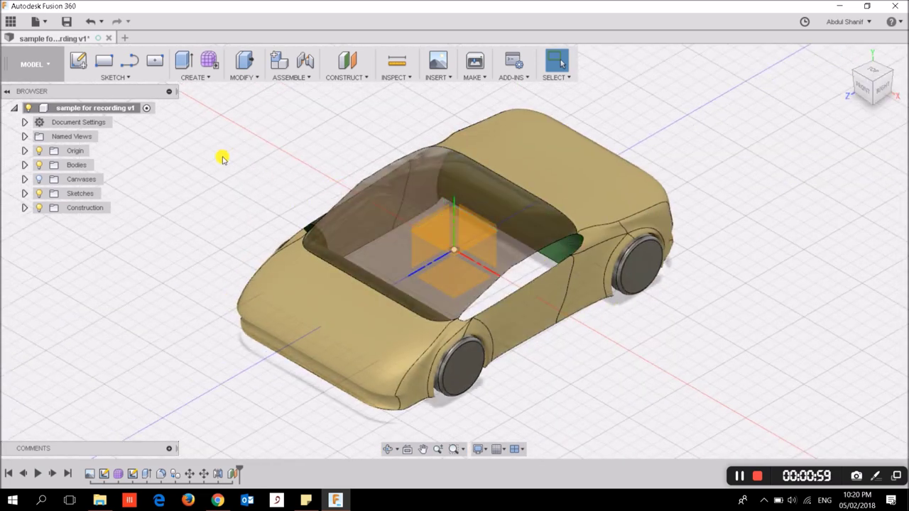
# Step: Sketch a centre-point slot on Plane1, centred at the origin, ending 17 mm out, 8 mm wide
pyautogui.click(147, 80)
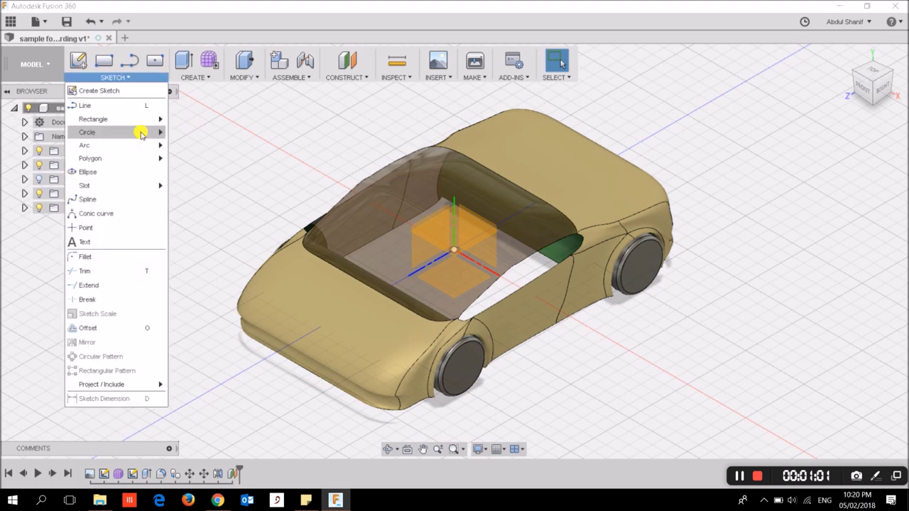
pyautogui.moveTo(84, 185)
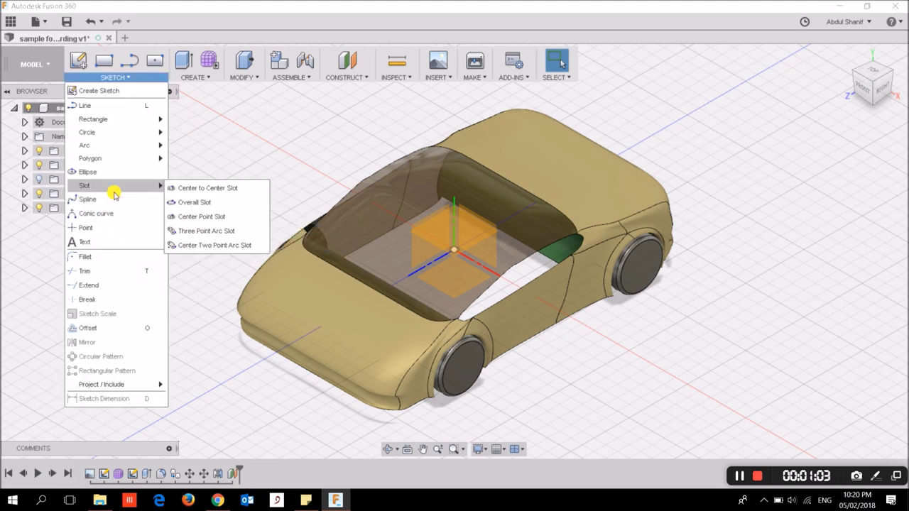
pyautogui.click(187, 217)
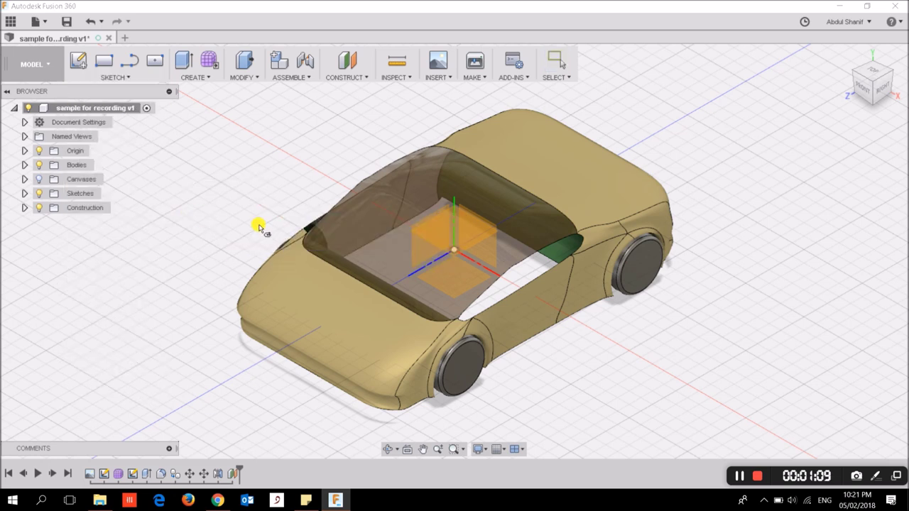
pyautogui.click(454, 240)
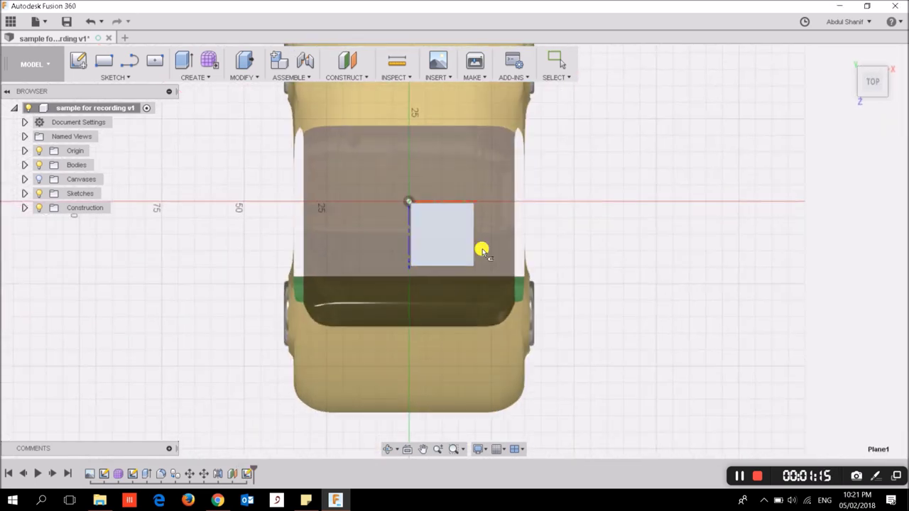
pyautogui.scroll(3, 406, 204)
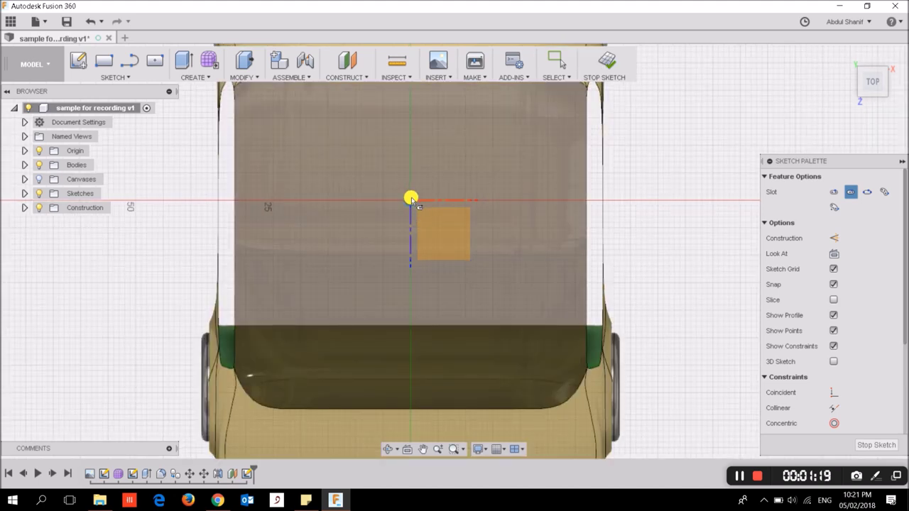
pyautogui.click(411, 199)
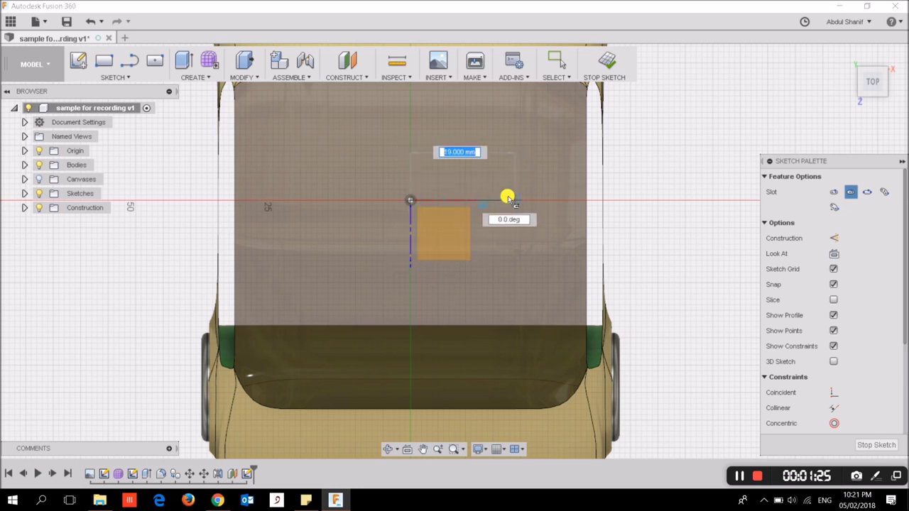
pyautogui.scroll(3, 506, 197)
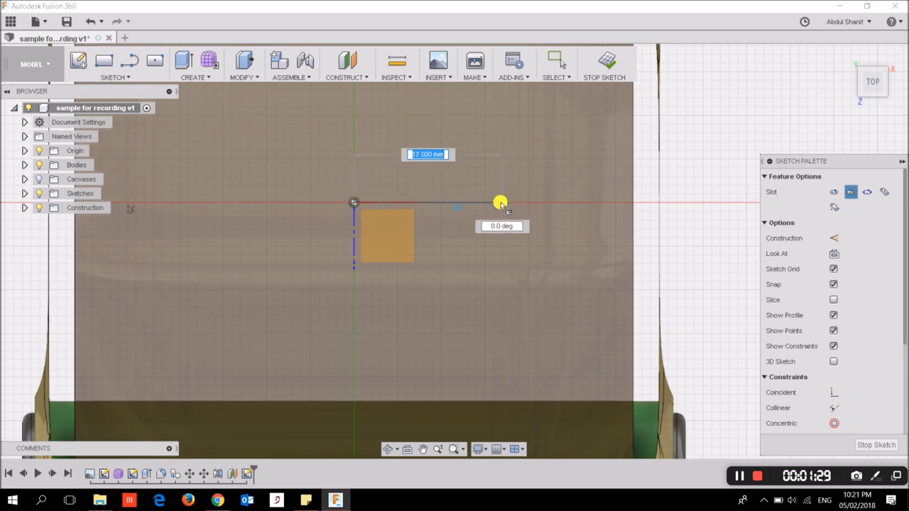
pyautogui.click(501, 203)
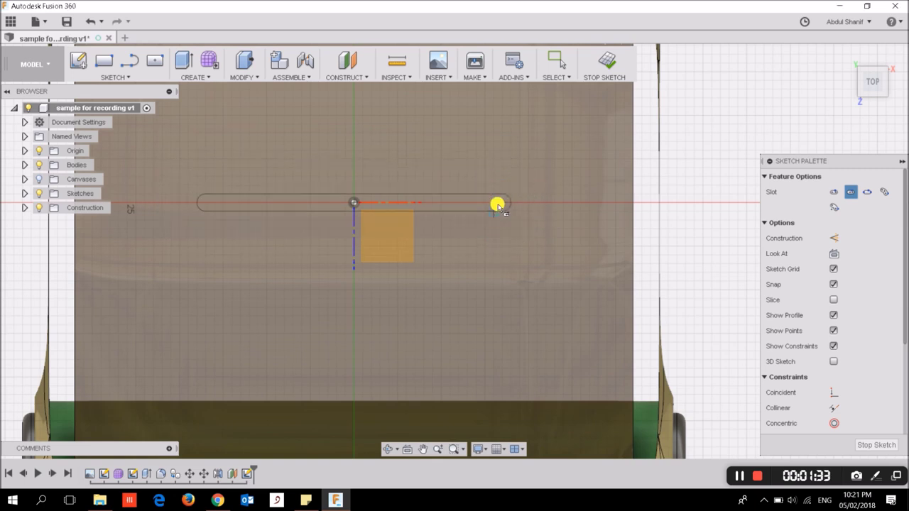
pyautogui.scroll(-2, 497, 243)
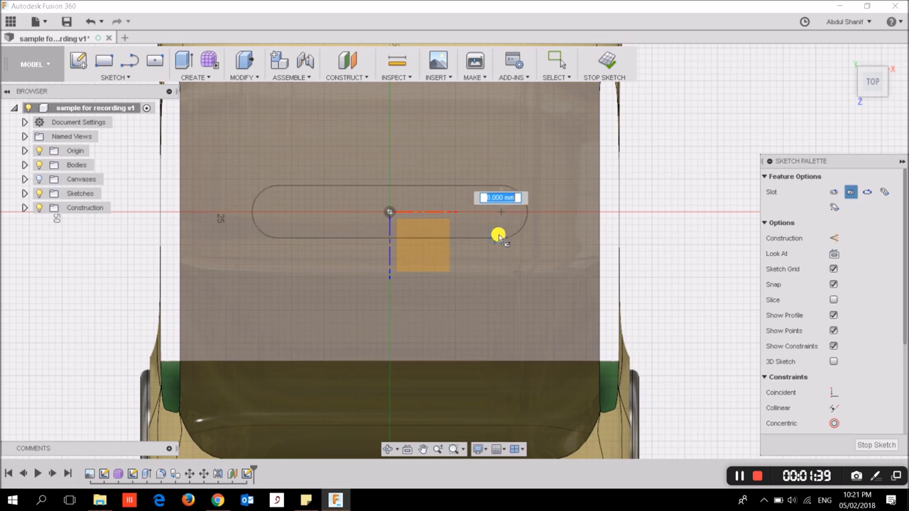
pyautogui.click(498, 235)
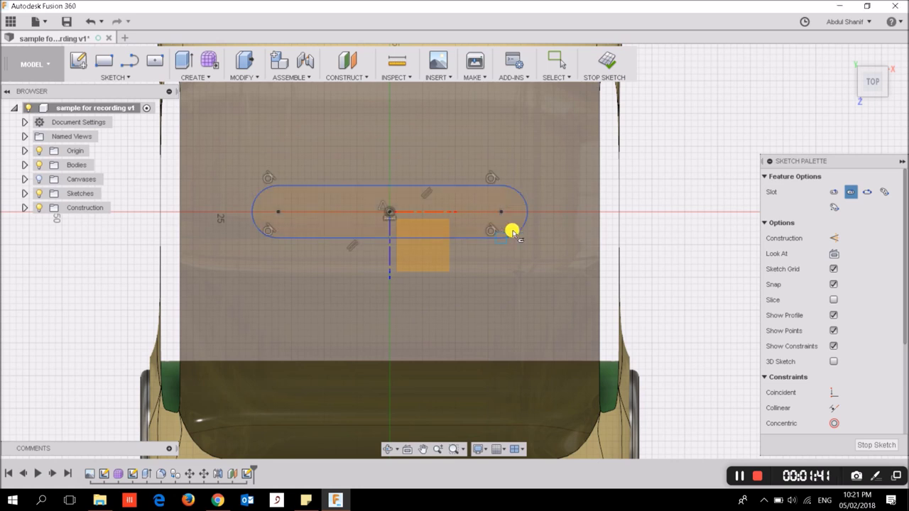
pyautogui.moveTo(851, 76)
pyautogui.press('Escape')
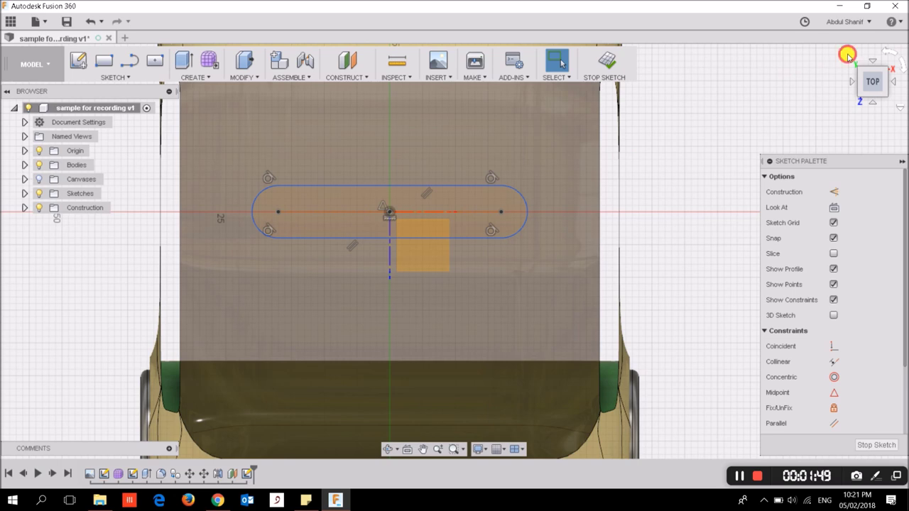
# Step: Return to the 3D home view and hide the origin planes and axes
pyautogui.click(847, 56)
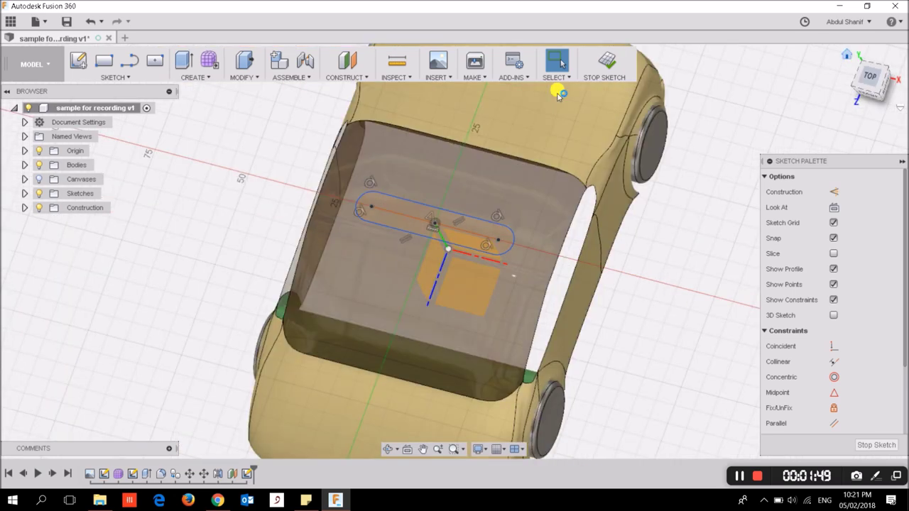
pyautogui.scroll(5, 470, 205)
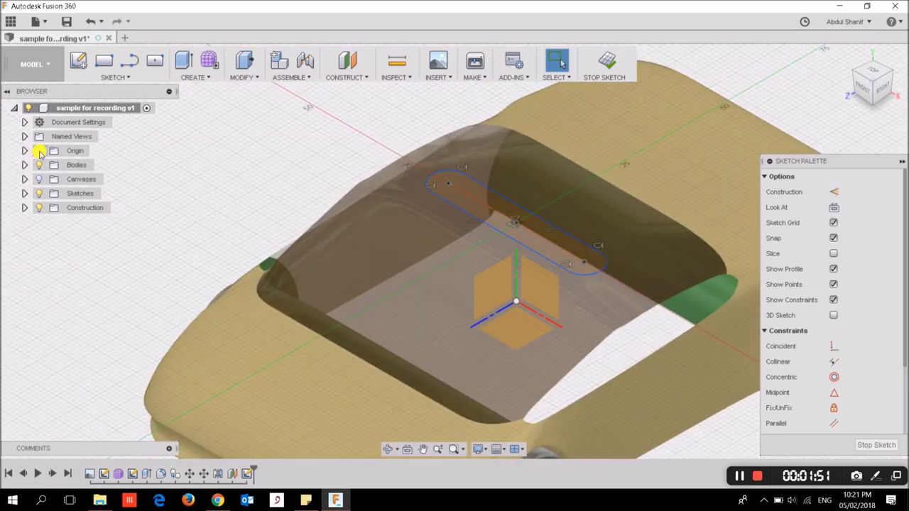
pyautogui.click(39, 151)
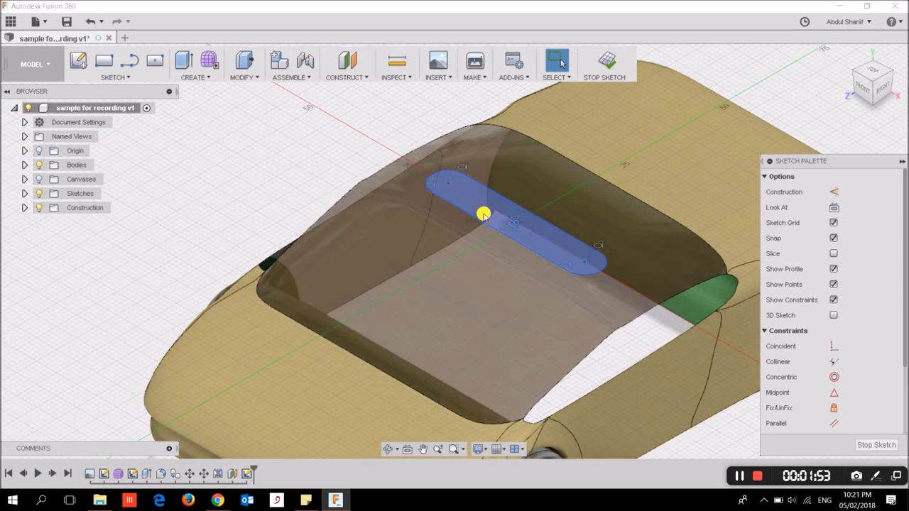
# Step: Start a two-sided Join extrusion of the slot profile
pyautogui.click(202, 78)
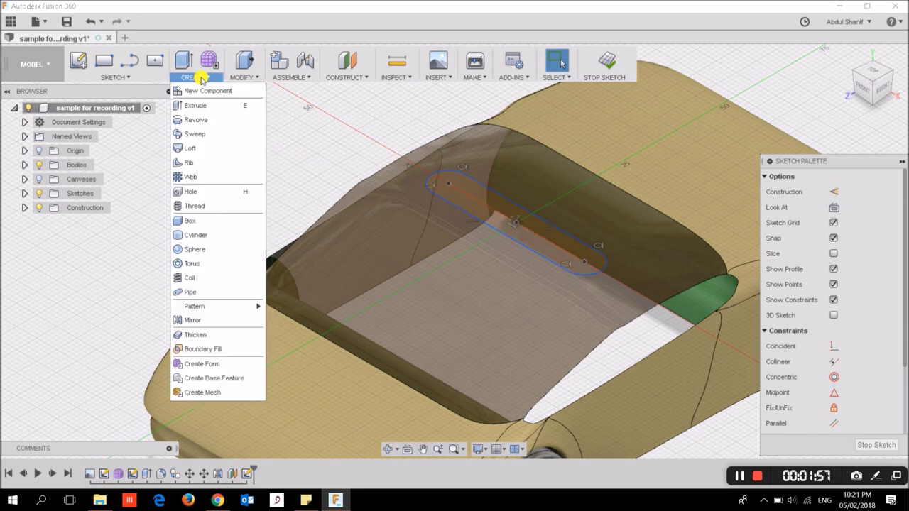
pyautogui.click(207, 104)
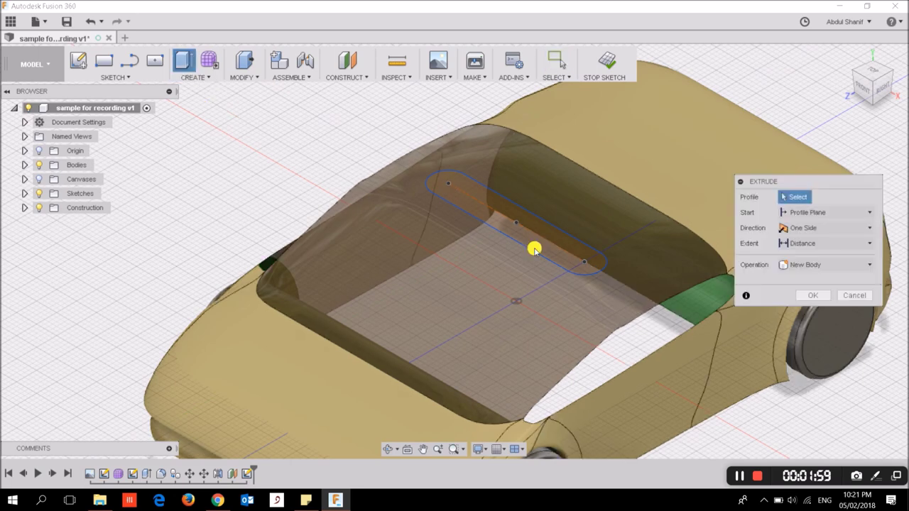
pyautogui.scroll(2, 542, 247)
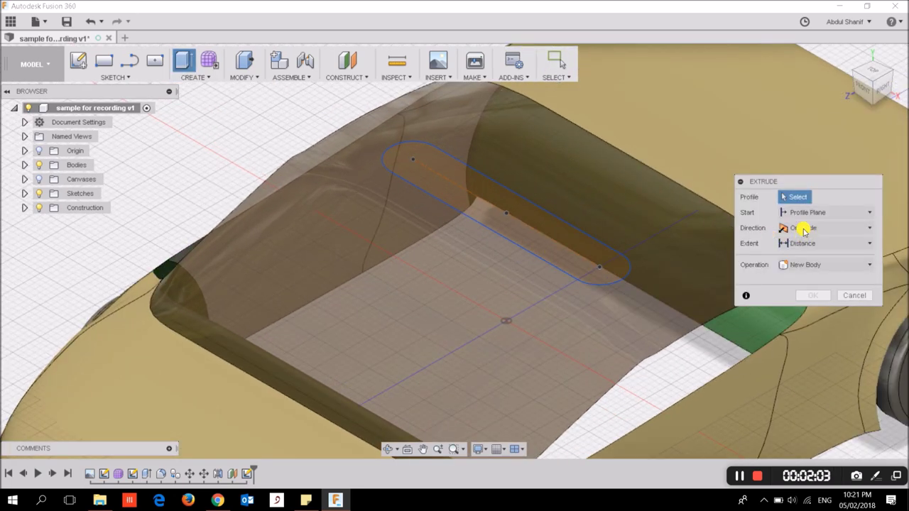
pyautogui.click(804, 229)
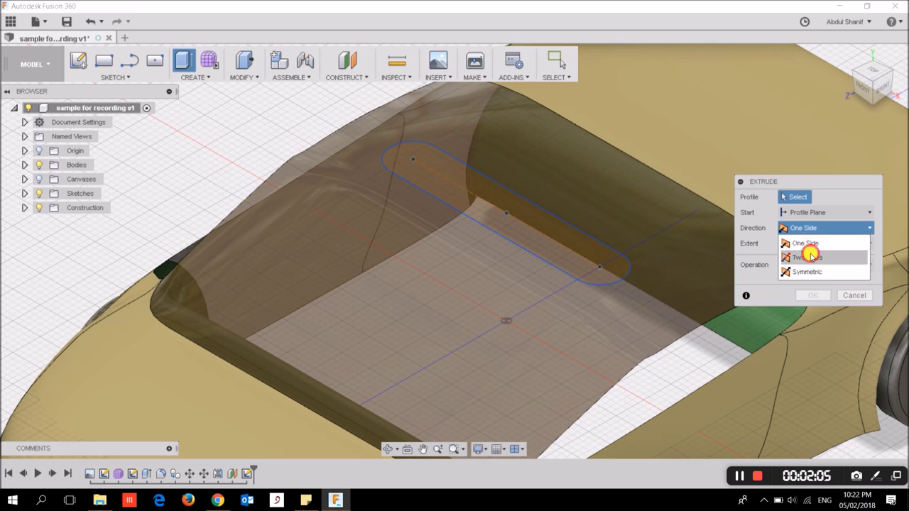
pyautogui.click(809, 256)
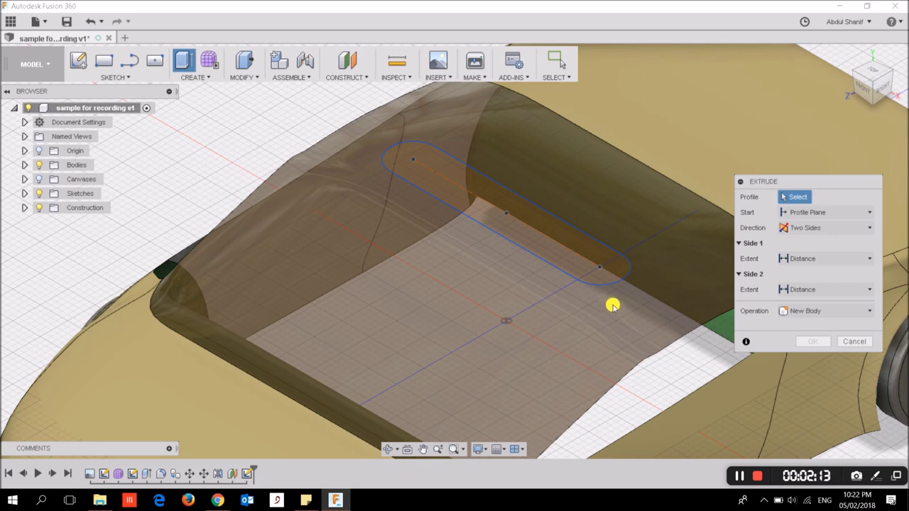
pyautogui.click(782, 310)
pyautogui.click(790, 325)
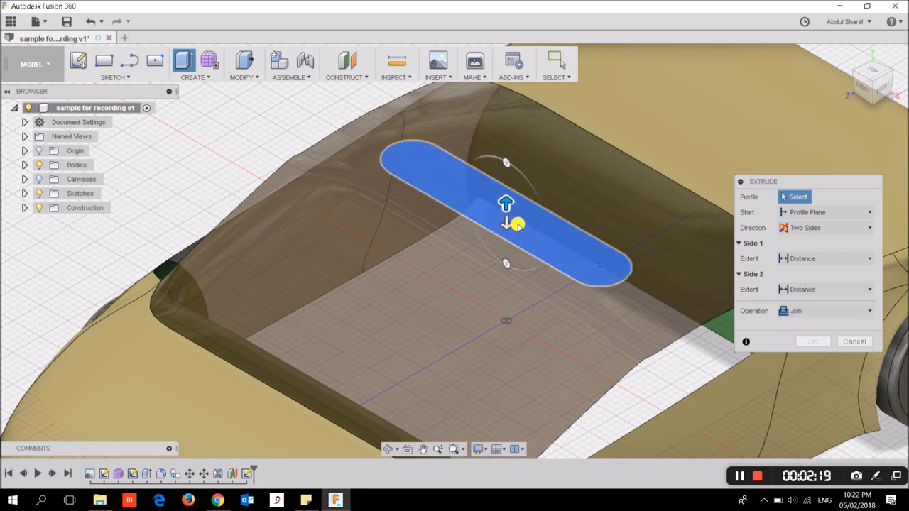
pyautogui.click(518, 226)
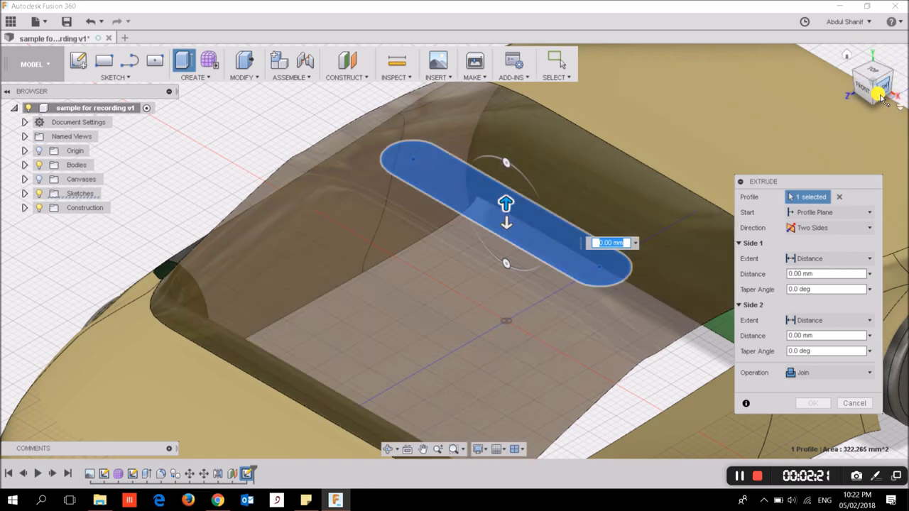
# Step: Set the extrusion to 2 mm upward and 1.3 mm downward into the rail, and confirm
pyautogui.click(879, 94)
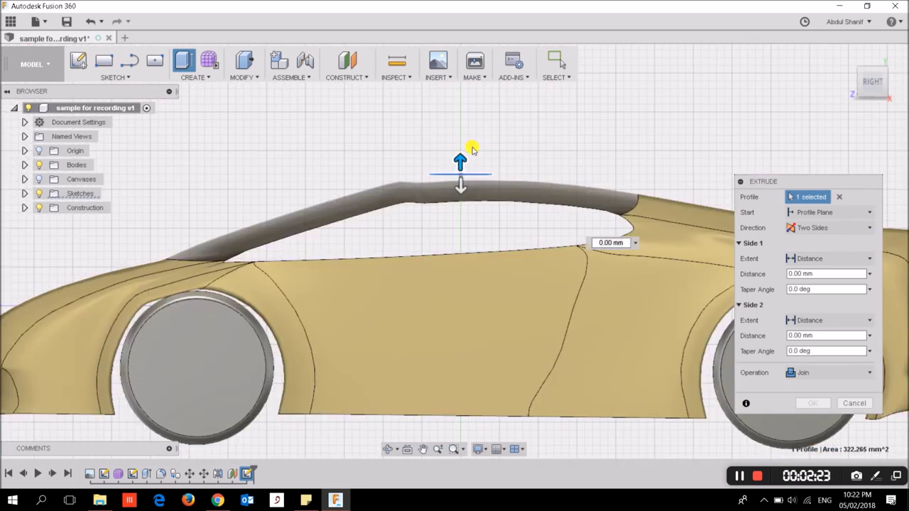
pyautogui.moveTo(460, 155); pyautogui.dragTo(460, 148)
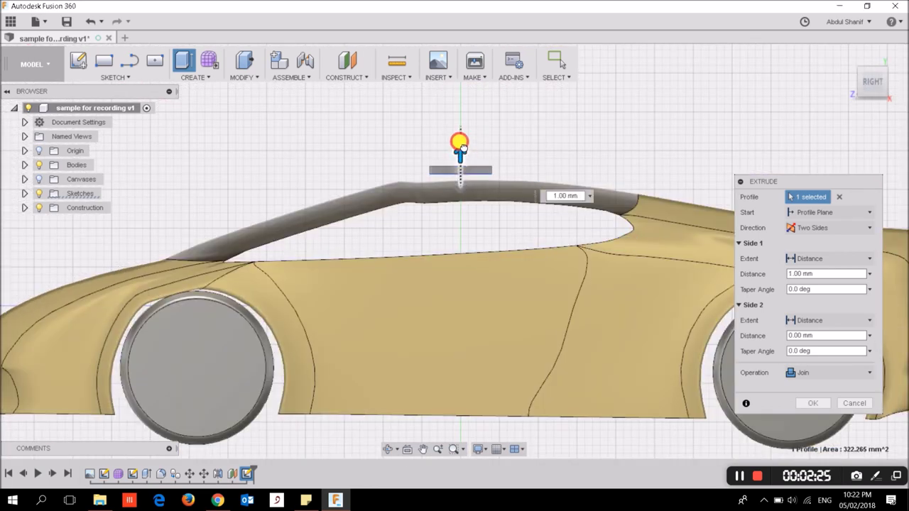
pyautogui.moveTo(461, 145); pyautogui.dragTo(462, 143)
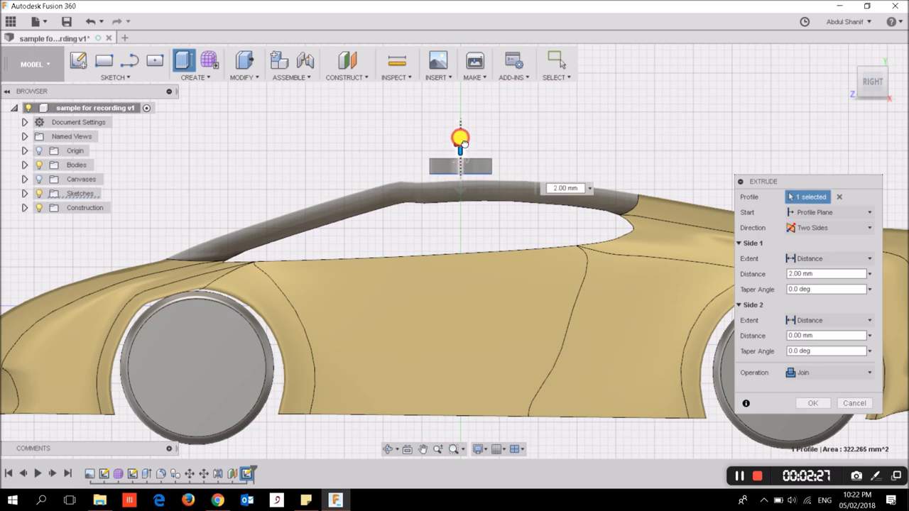
pyautogui.scroll(2, 462, 189)
pyautogui.scroll(2, 462, 189)
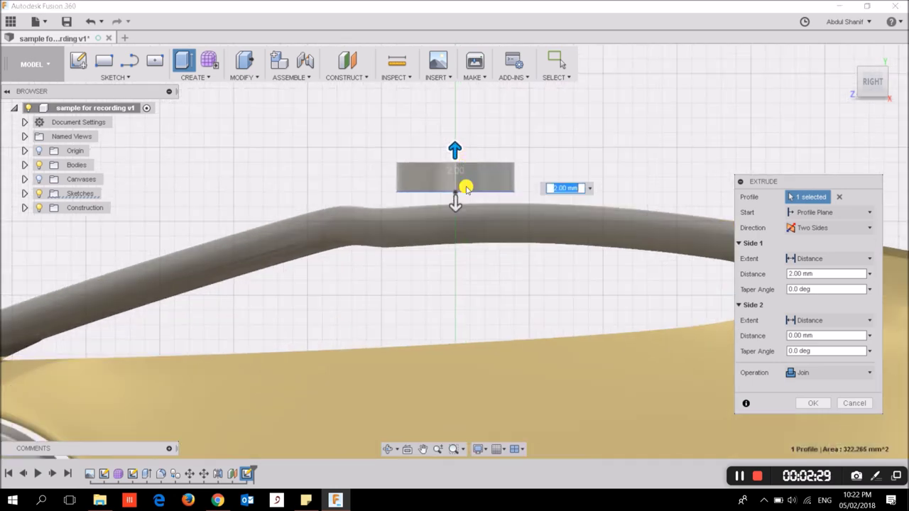
pyautogui.moveTo(455, 200); pyautogui.dragTo(455, 212)
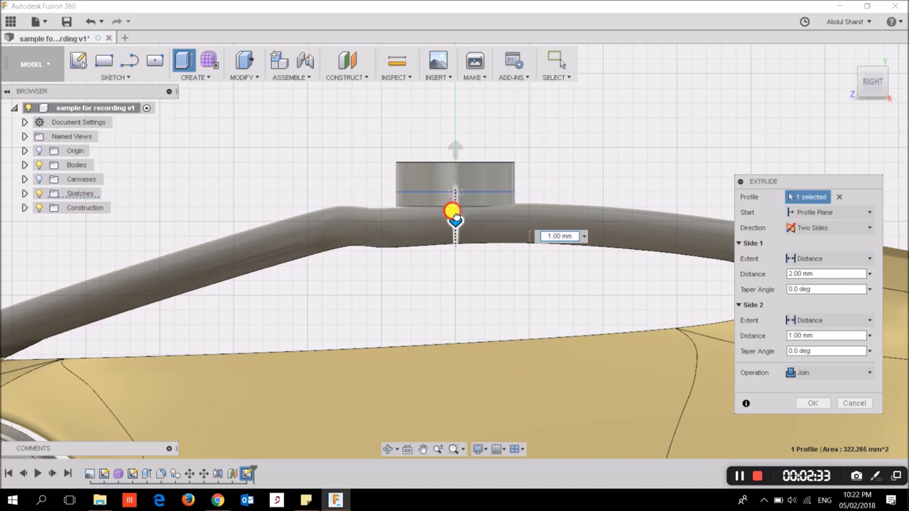
pyautogui.moveTo(454, 213); pyautogui.dragTo(456, 214)
pyautogui.write('1.3')
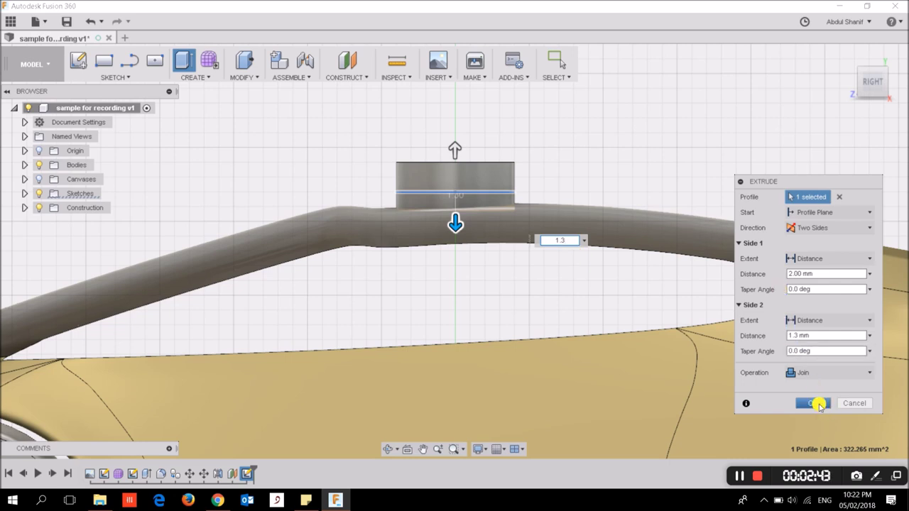
pyautogui.click(819, 404)
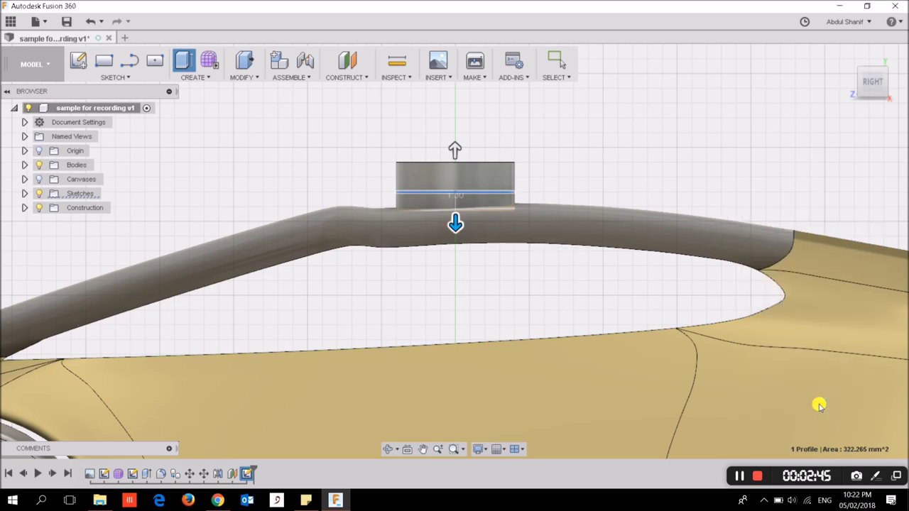
# Step: Inspect the new light bar from the front and home views
pyautogui.click(849, 59)
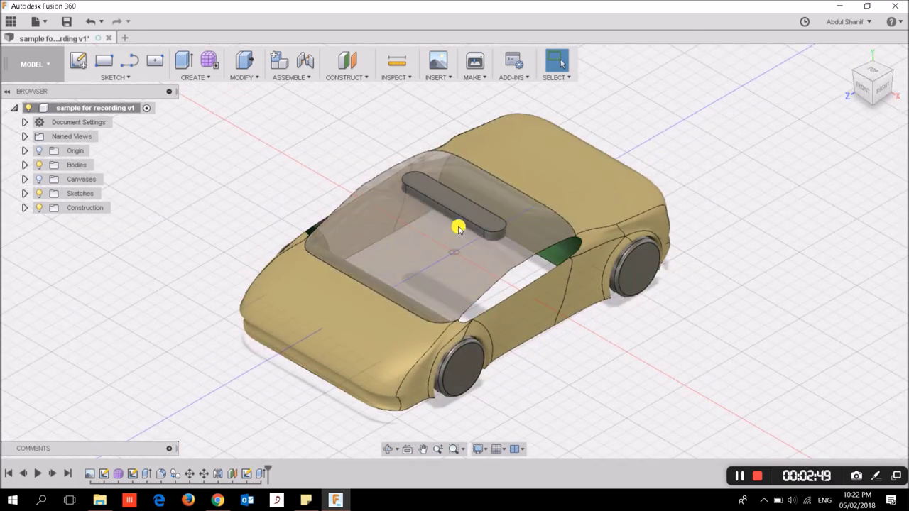
pyautogui.scroll(5, 469, 241)
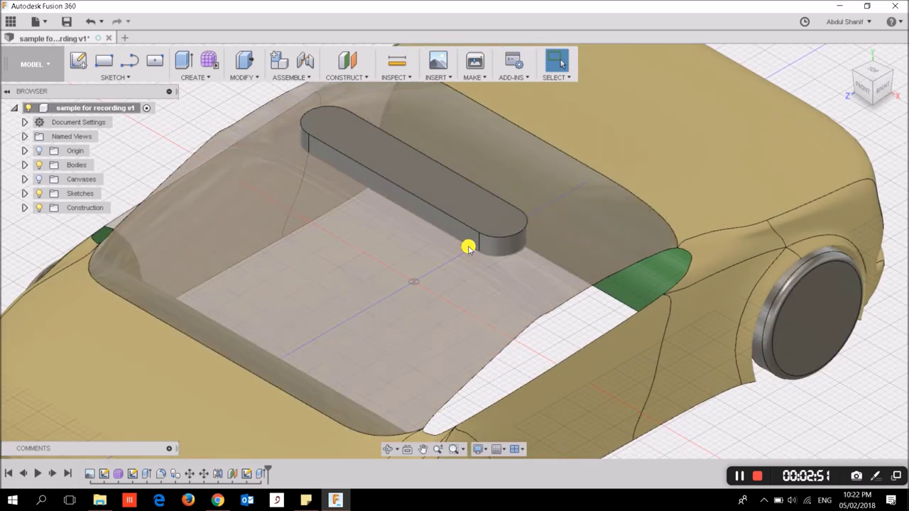
pyautogui.scroll(5, 468, 246)
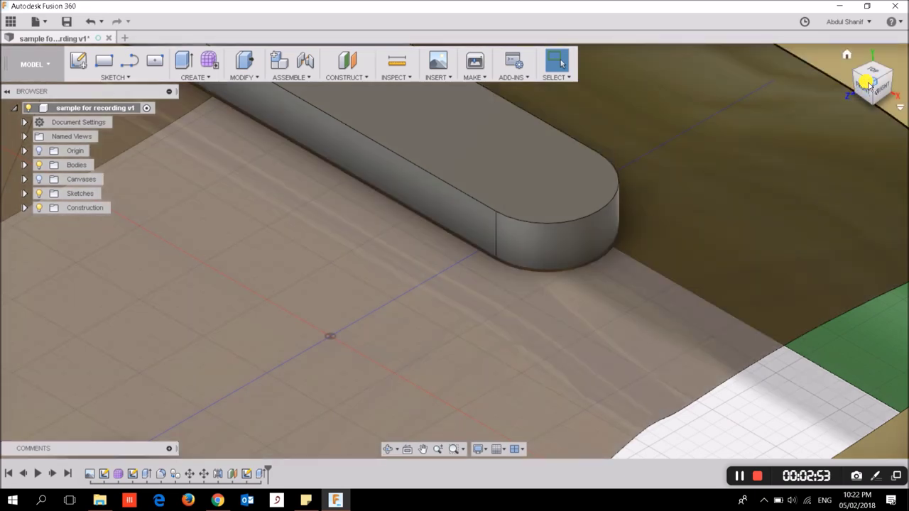
pyautogui.click(866, 84)
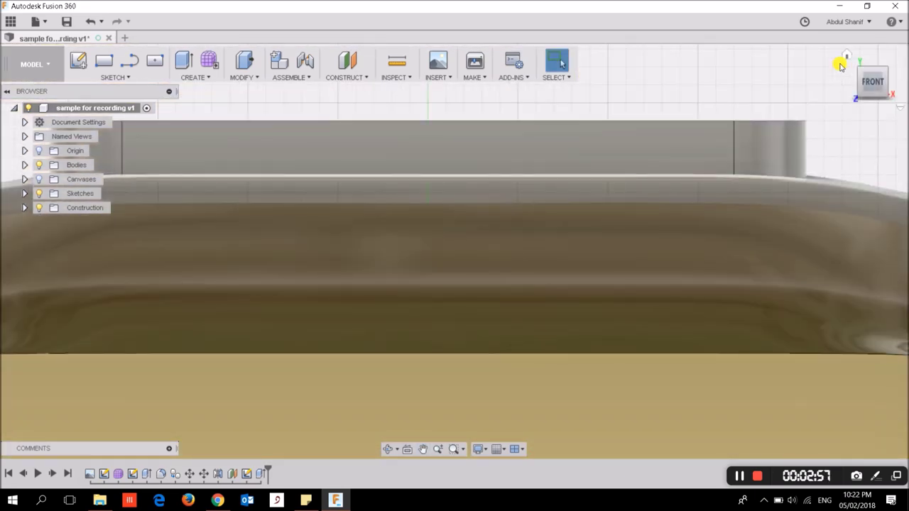
pyautogui.click(846, 55)
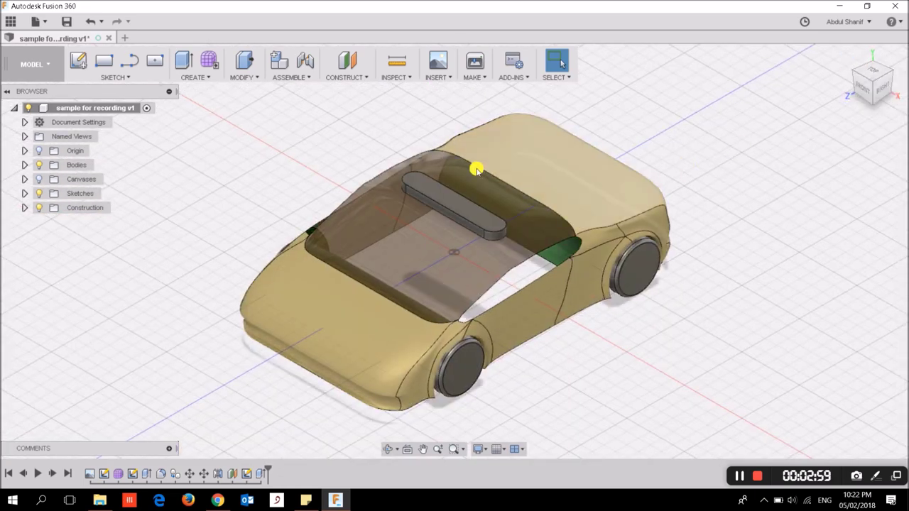
pyautogui.scroll(3, 476, 168)
pyautogui.scroll(1, 455, 213)
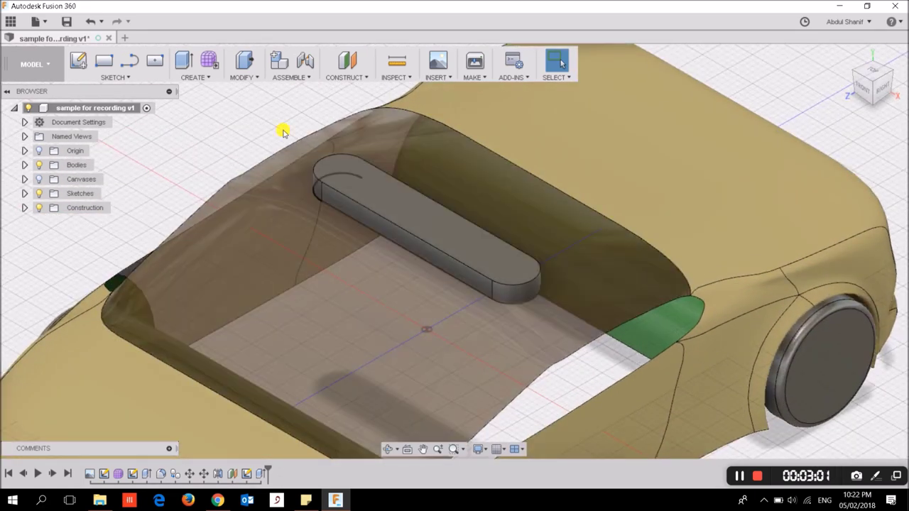
# Step: Fillet the light bar's top edge chain with a 1 mm radius
pyautogui.click(237, 75)
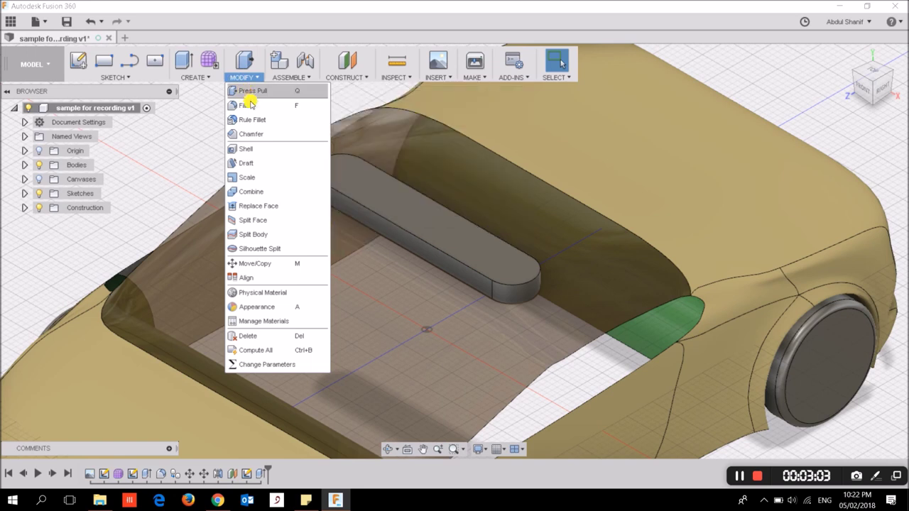
pyautogui.click(246, 106)
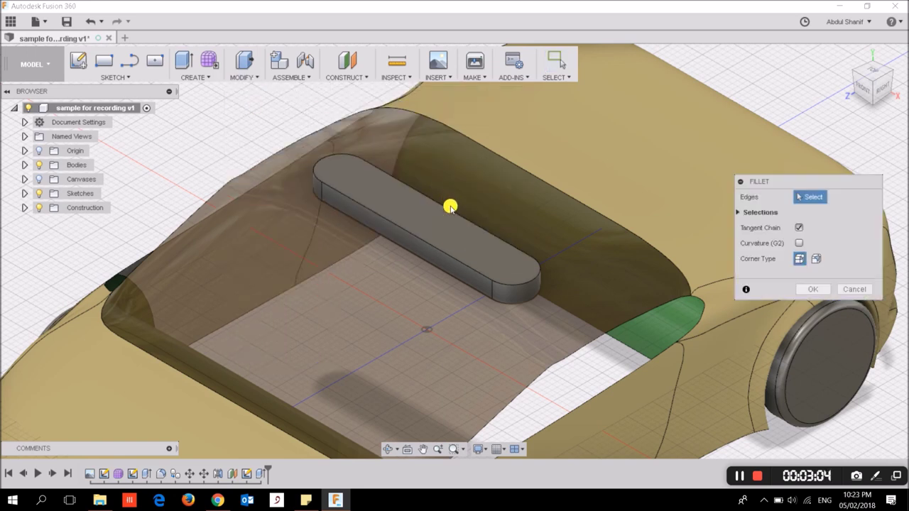
pyautogui.click(464, 269)
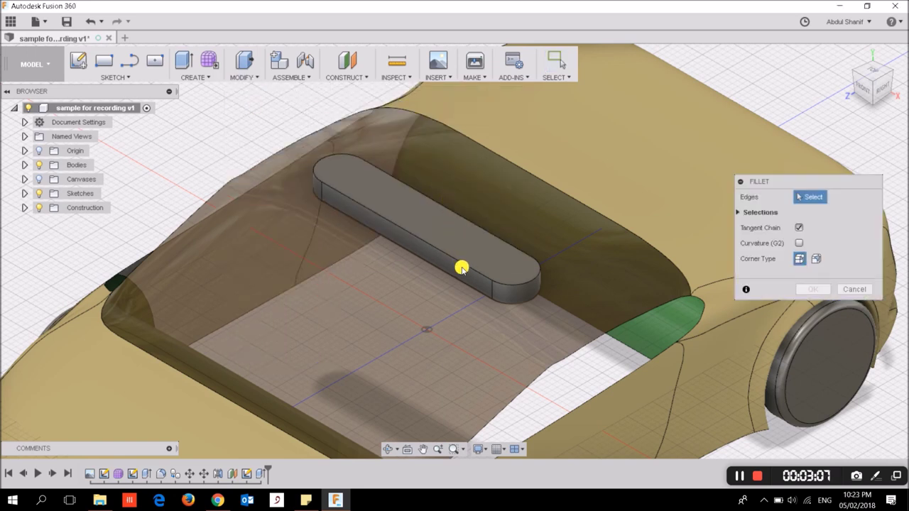
pyautogui.click(463, 263)
pyautogui.click(793, 243)
pyautogui.write('1')
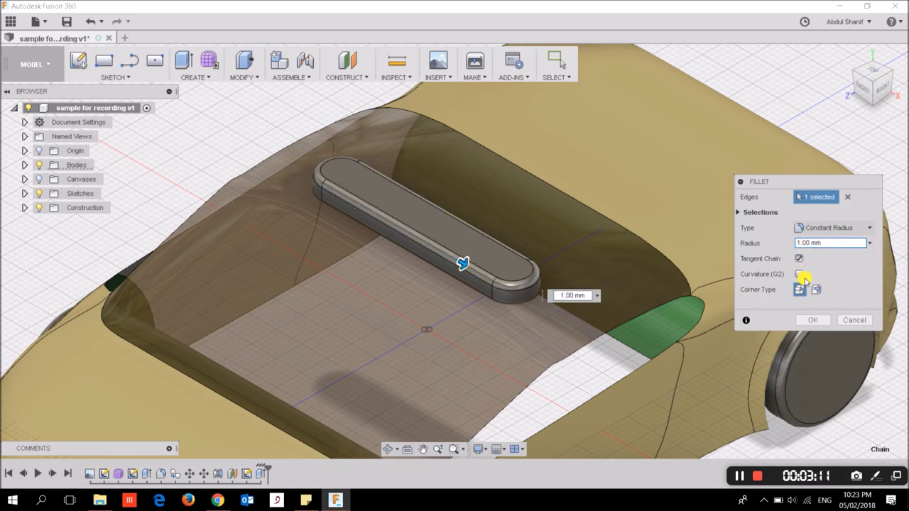
pyautogui.click(813, 320)
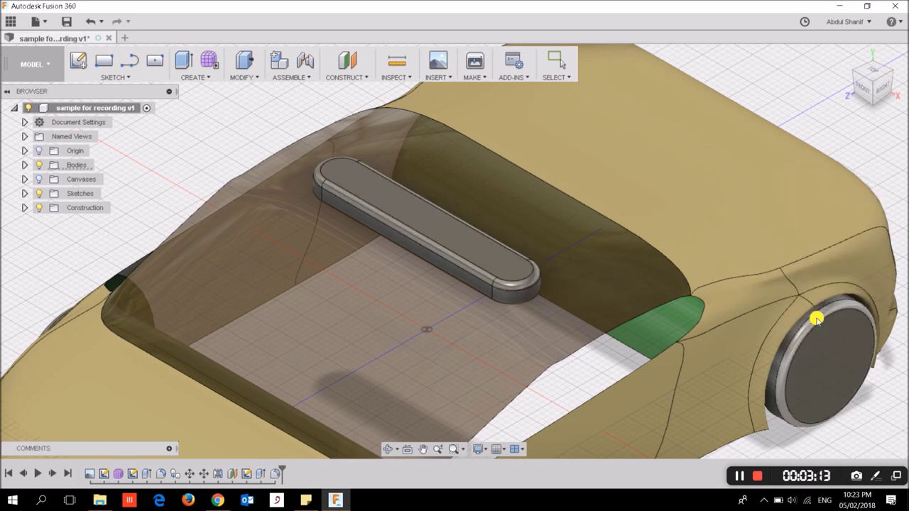
pyautogui.scroll(-3, 464, 265)
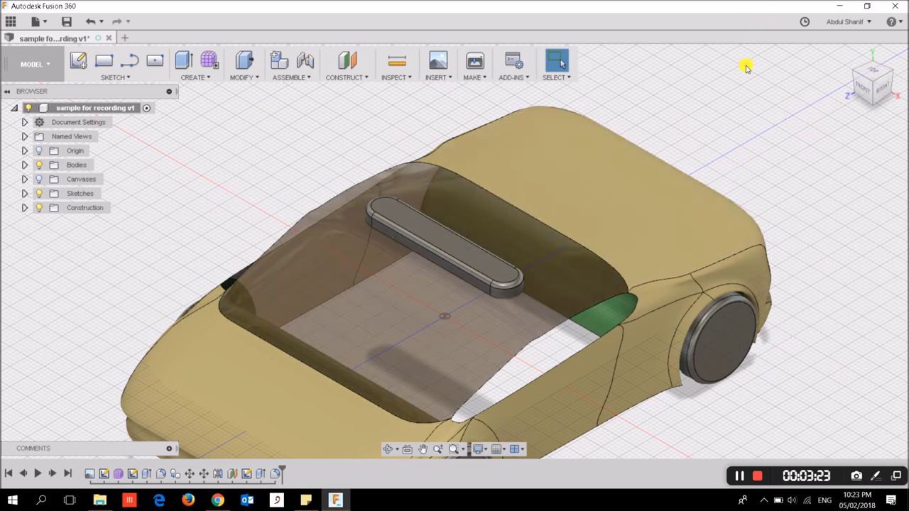
pyautogui.moveTo(872, 79)
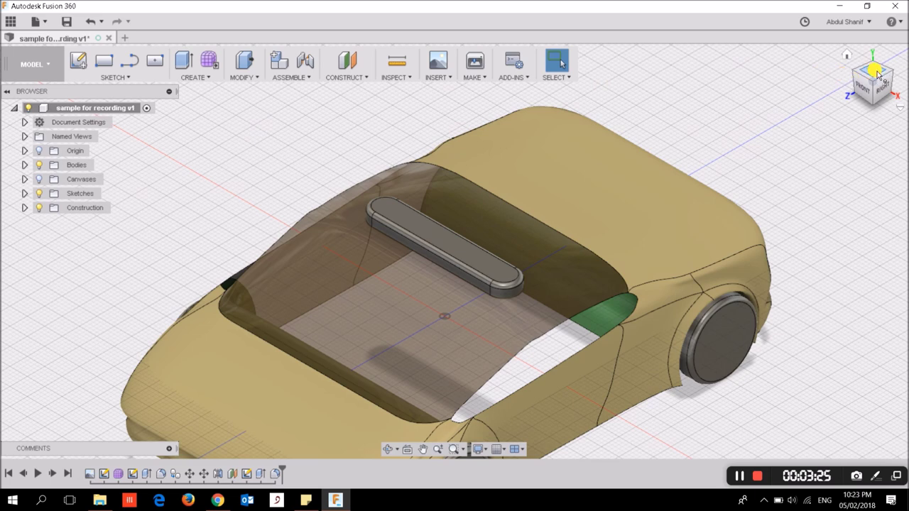
pyautogui.click(873, 71)
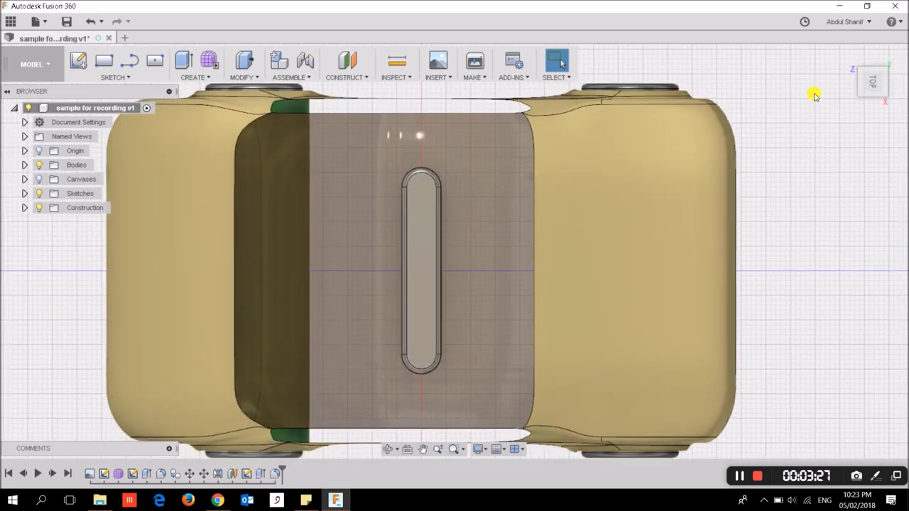
# Step: Sketch on the bar's top face and place two points near its left and right ends
pyautogui.click(880, 55)
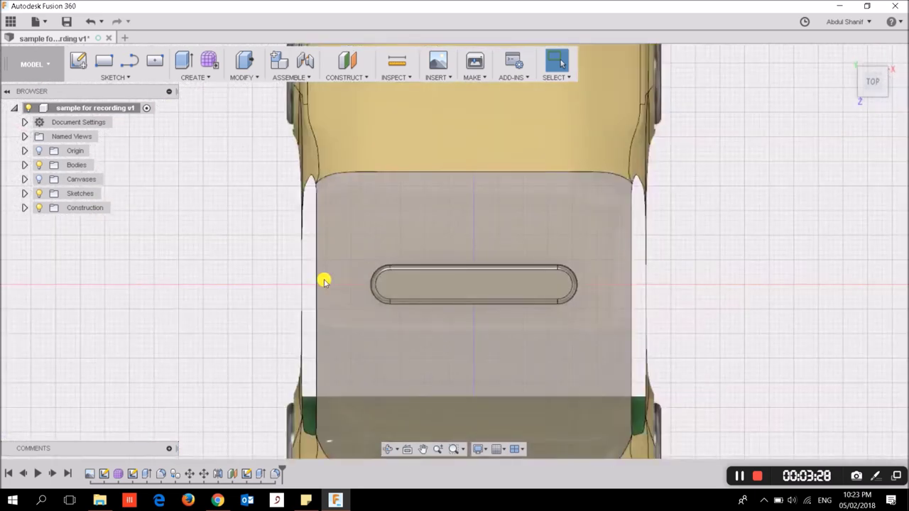
pyautogui.click(129, 76)
pyautogui.moveTo(114, 186)
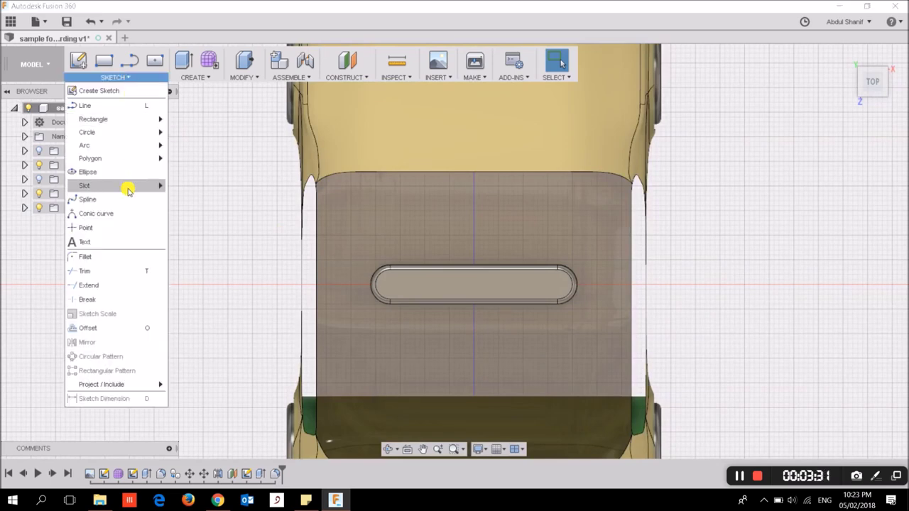
pyautogui.click(121, 227)
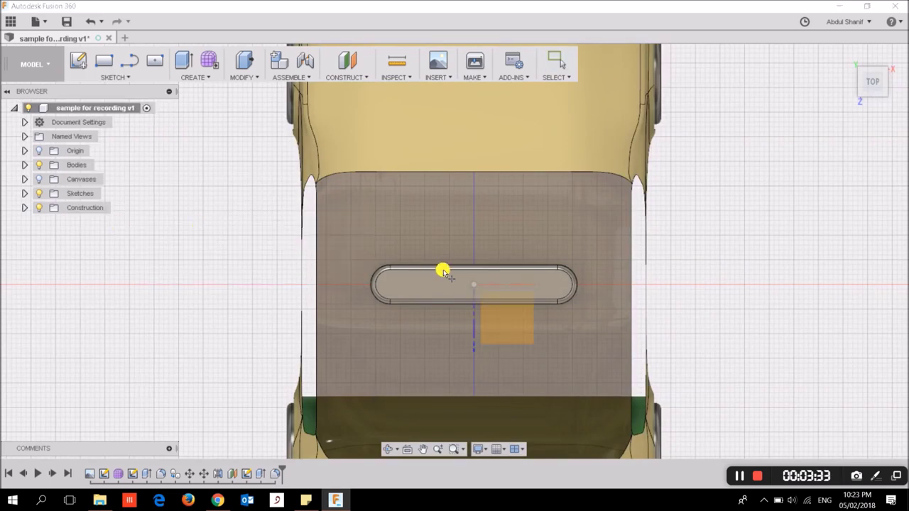
pyautogui.scroll(1, 495, 297)
pyautogui.scroll(2, 495, 296)
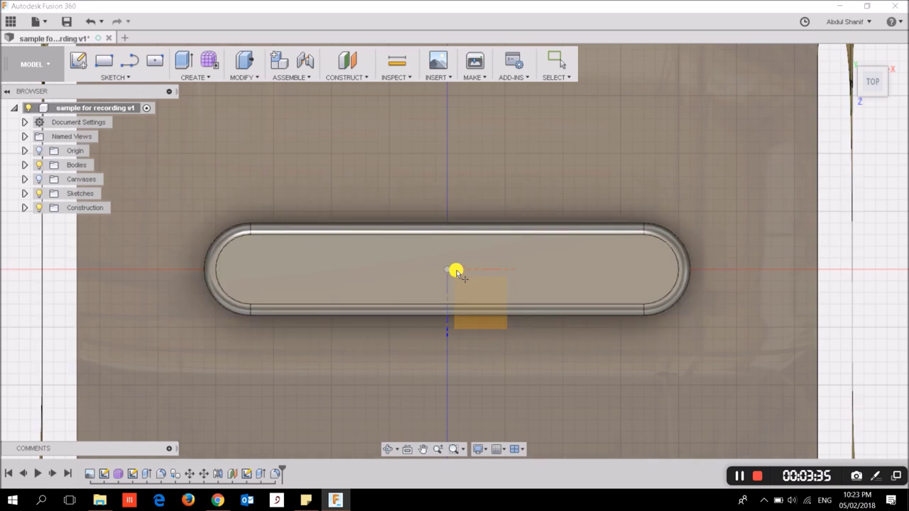
pyautogui.scroll(1, 455, 271)
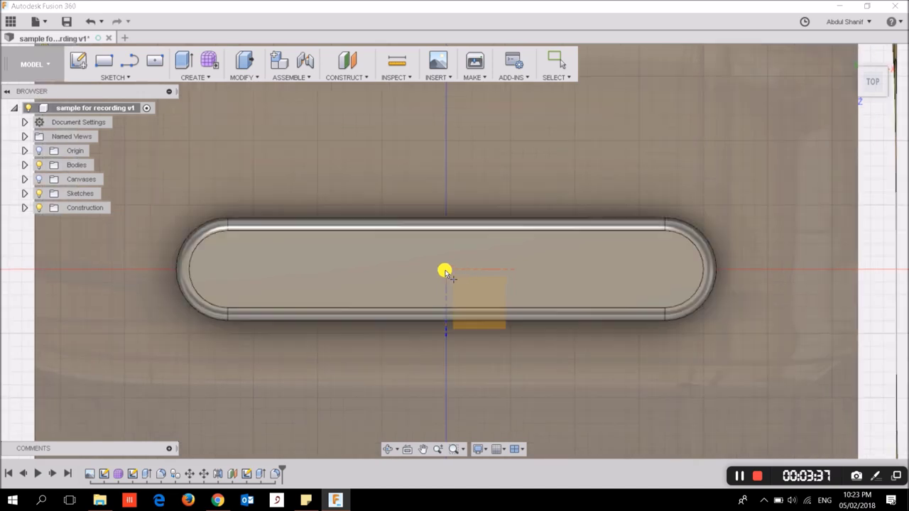
pyautogui.click(431, 276)
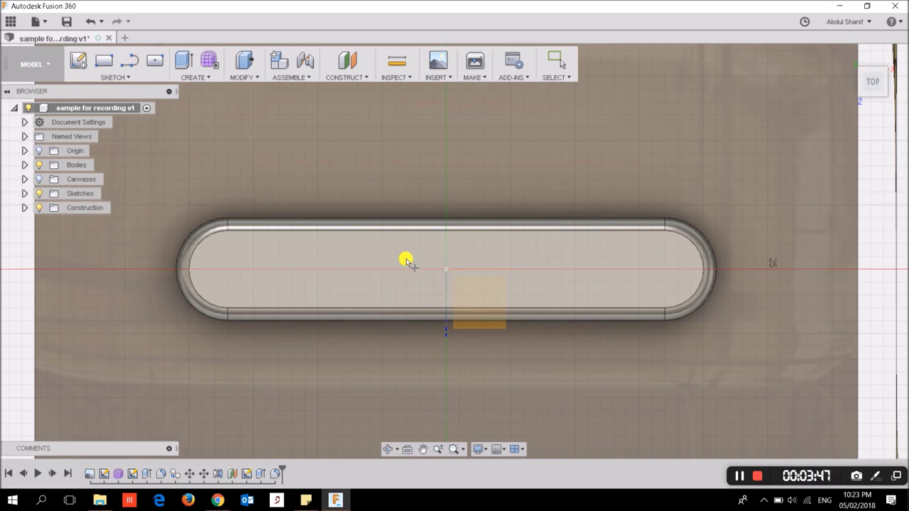
pyautogui.click(406, 262)
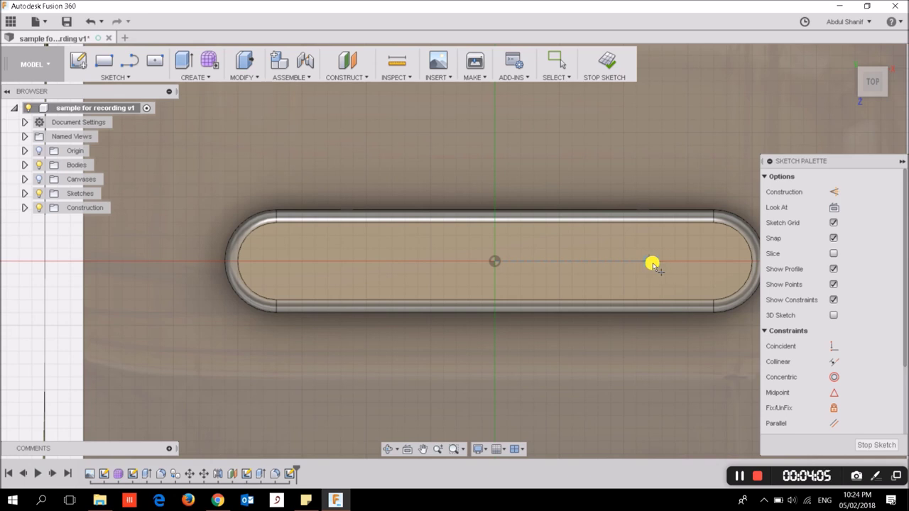
pyautogui.click(650, 262)
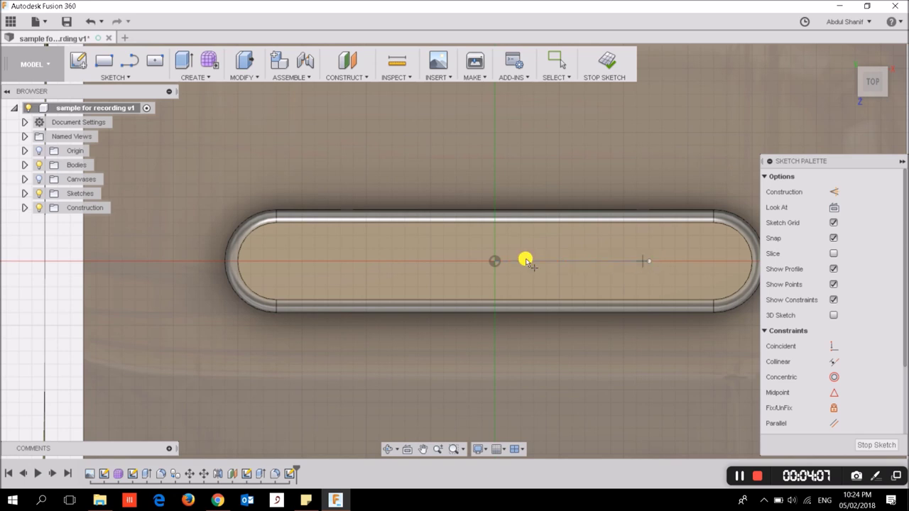
pyautogui.click(342, 261)
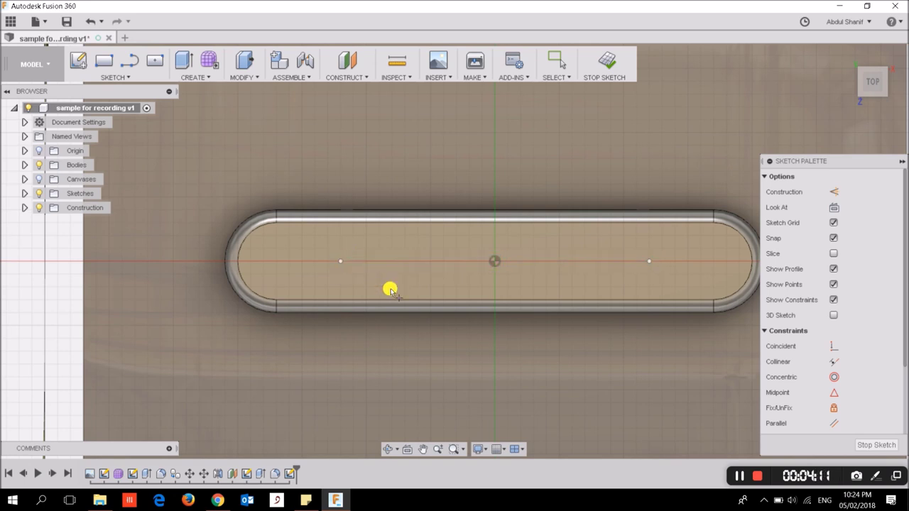
pyautogui.press('Escape')
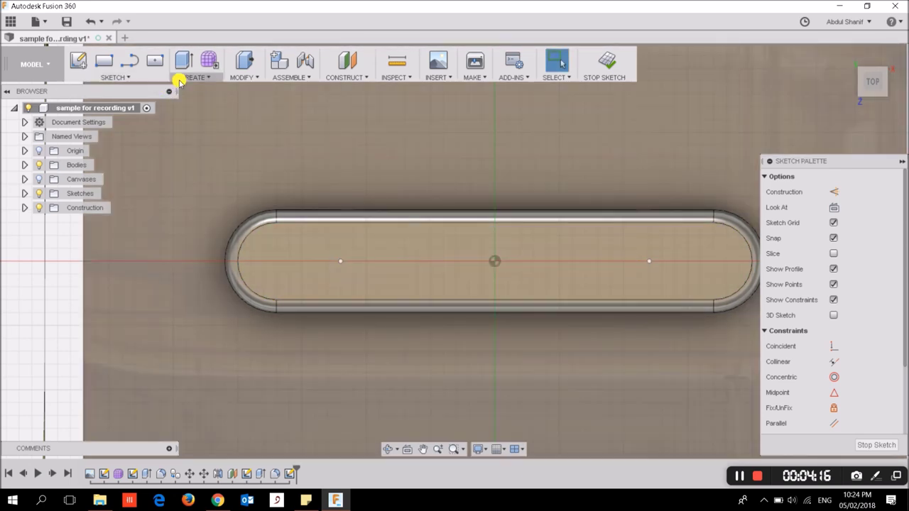
pyautogui.click(179, 78)
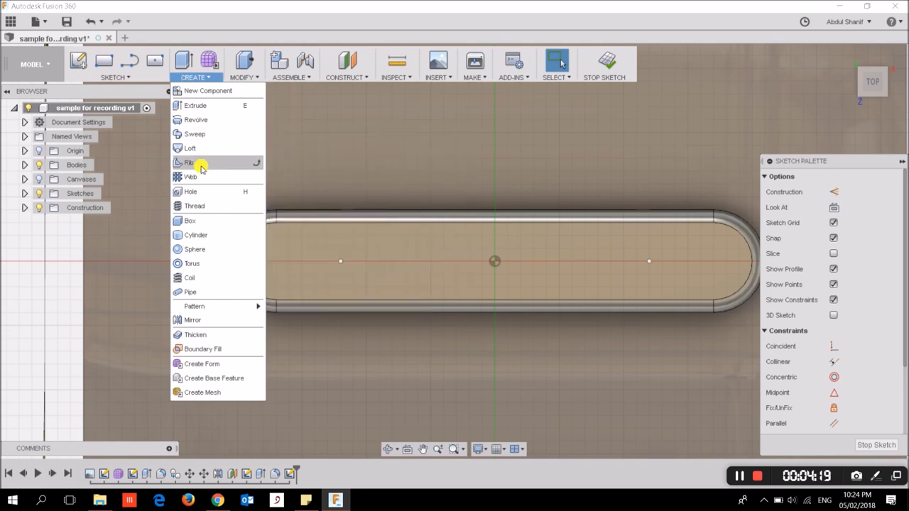
# Step: Start a hole feature and place holes at both sketch points on the bar
pyautogui.click(201, 190)
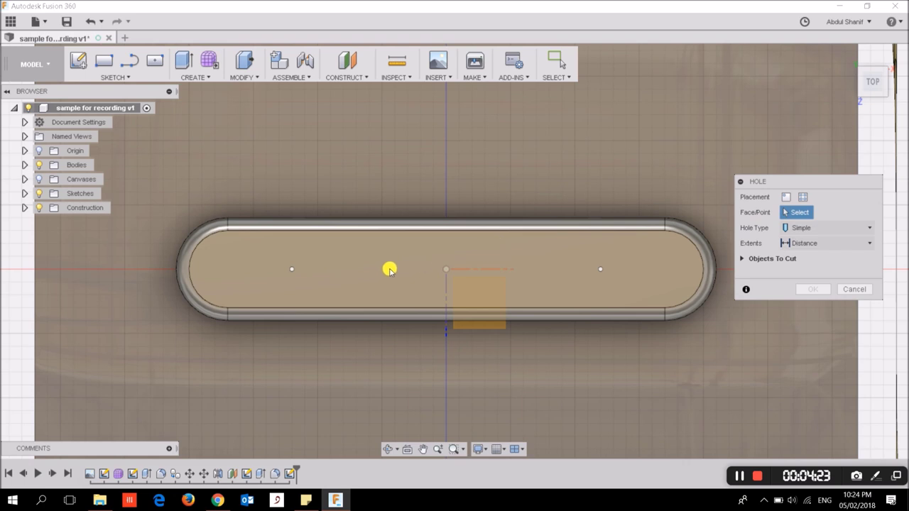
pyautogui.scroll(1, 292, 270)
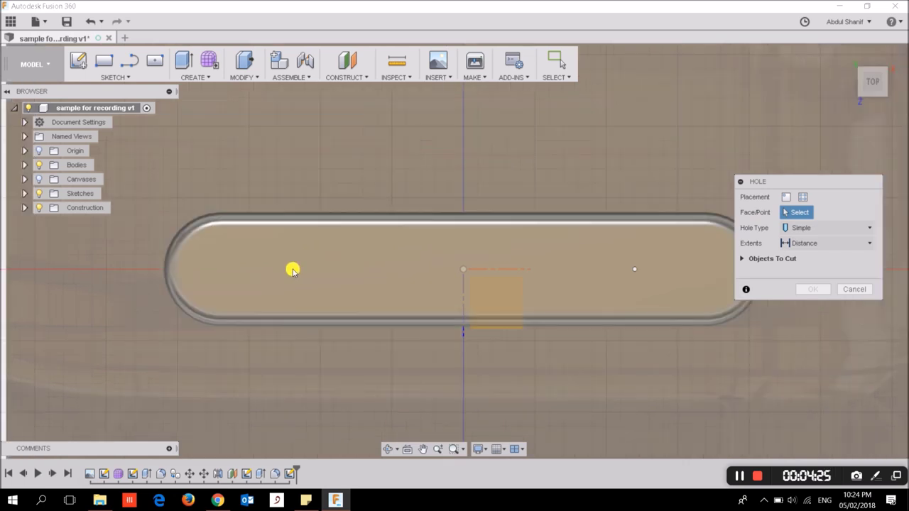
pyautogui.scroll(2, 293, 270)
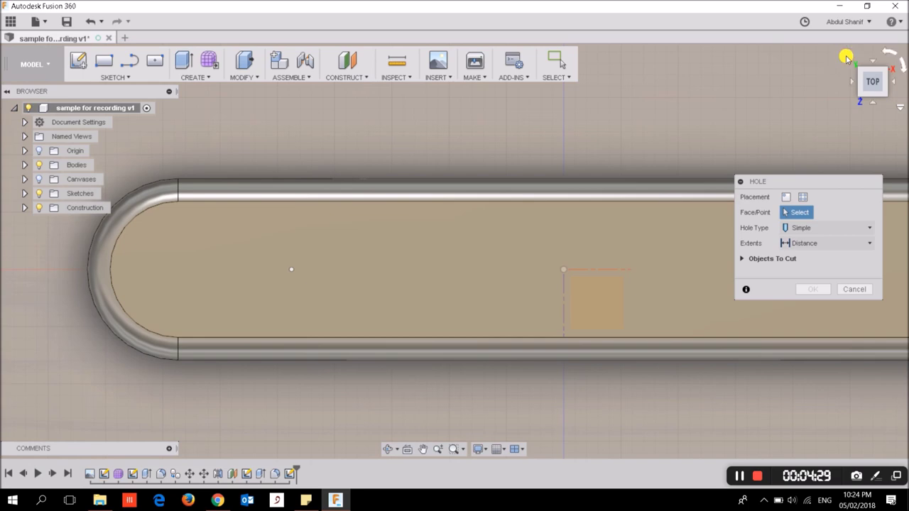
pyautogui.click(844, 57)
pyautogui.scroll(3, 431, 169)
pyautogui.scroll(2, 431, 169)
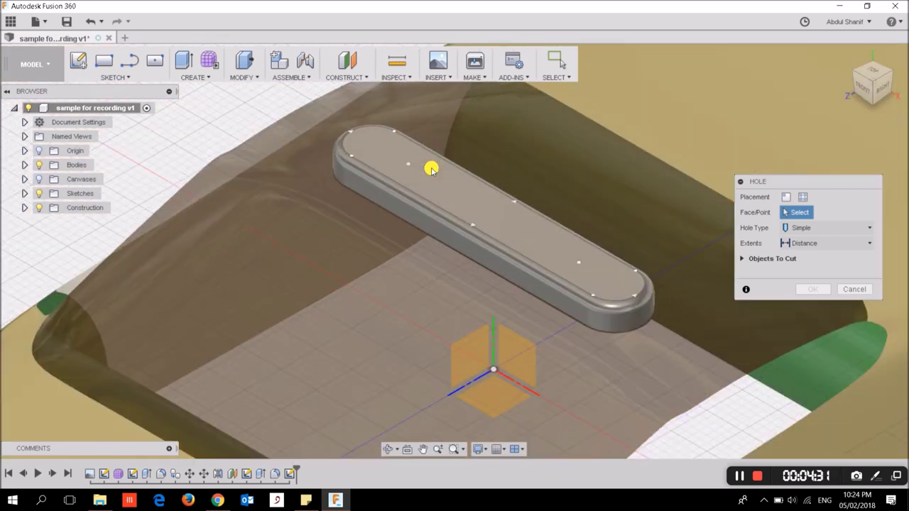
pyautogui.scroll(2, 415, 166)
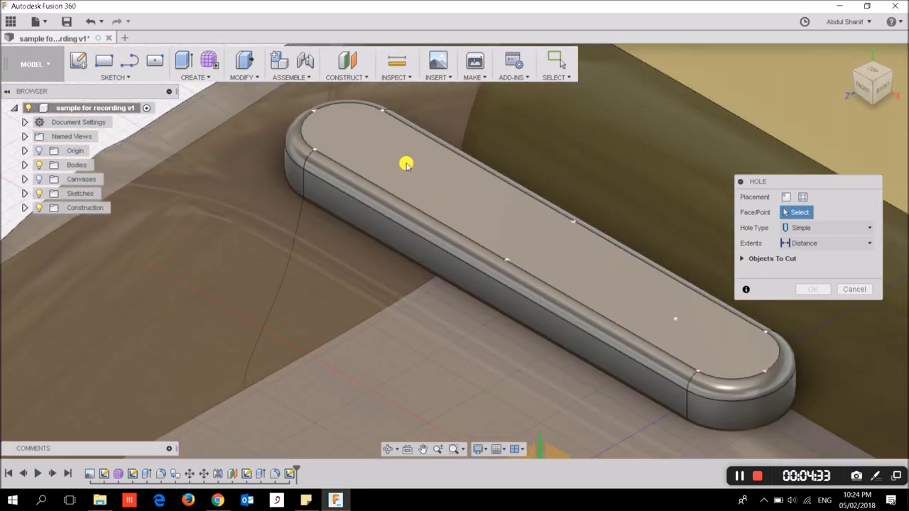
pyautogui.click(405, 162)
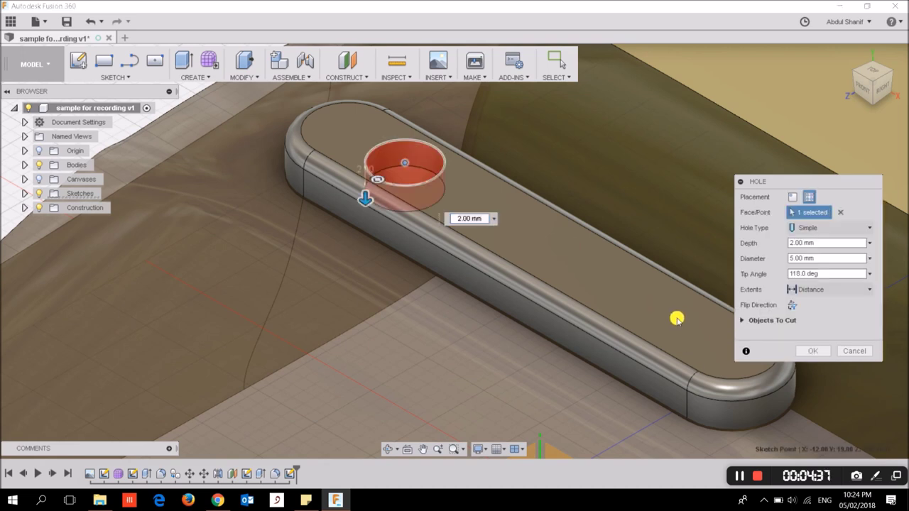
pyautogui.click(676, 318)
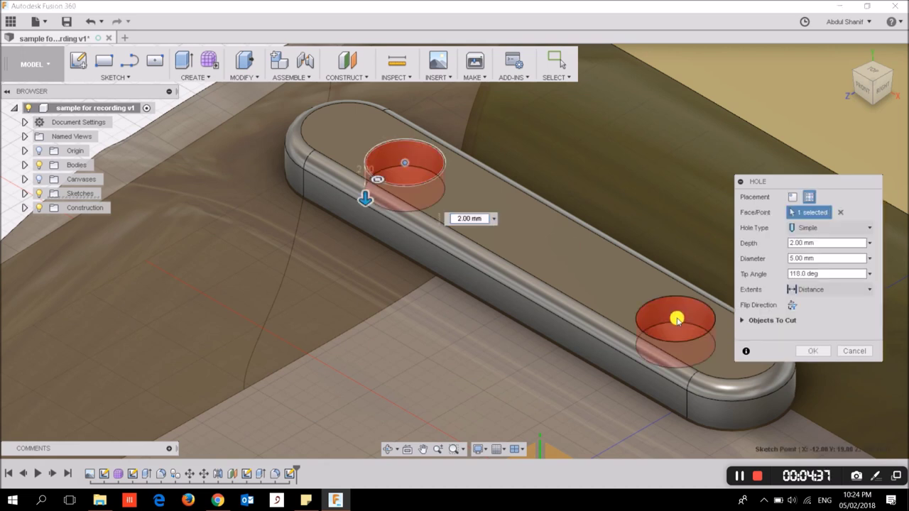
# Step: Set the 5 mm holes' depth to All and confirm, producing a Hole1 error
pyautogui.click(790, 256)
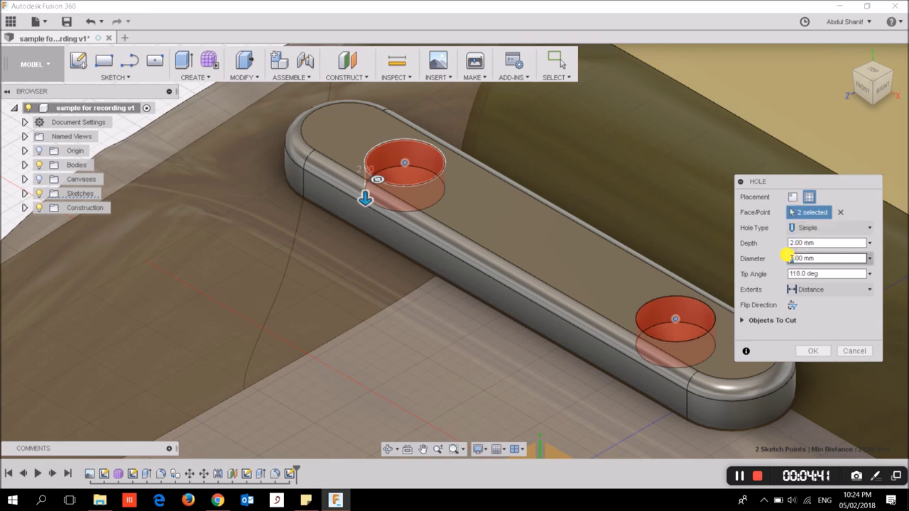
pyautogui.click(792, 242)
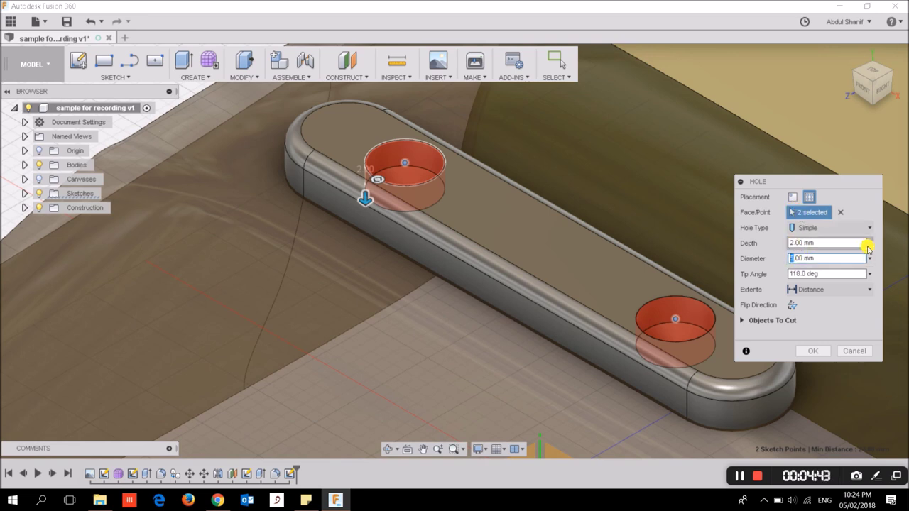
pyautogui.click(870, 243)
pyautogui.click(821, 267)
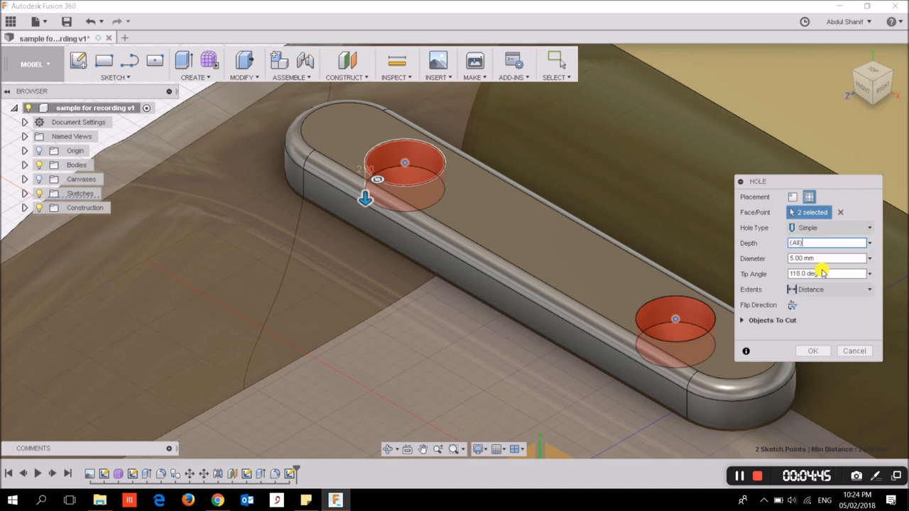
pyautogui.click(812, 350)
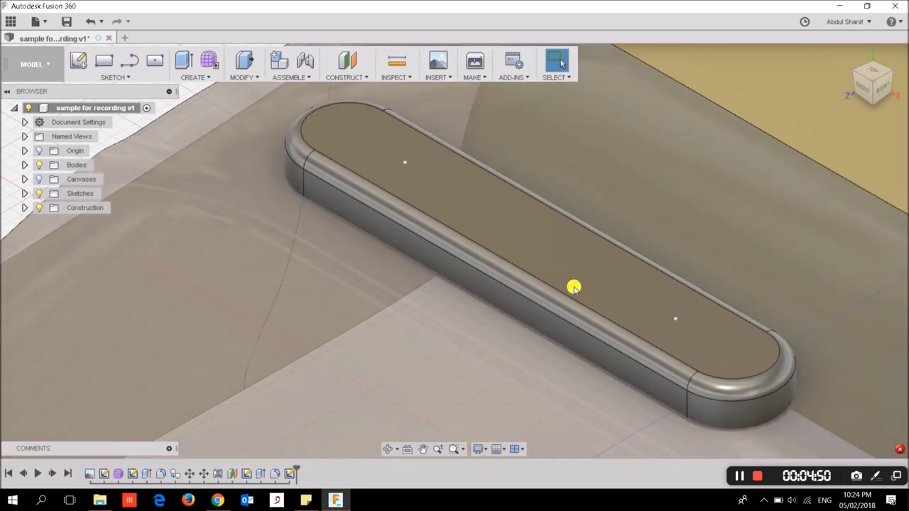
pyautogui.click(373, 164)
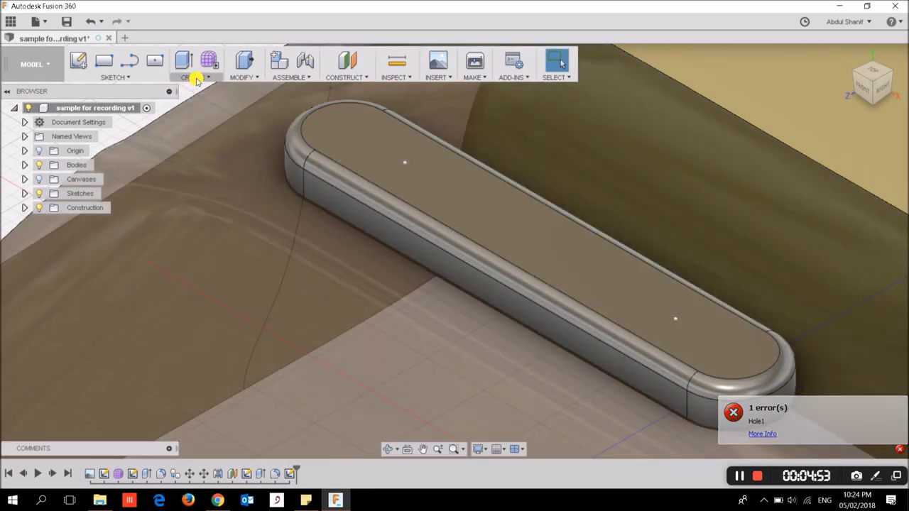
# Step: Drill two simple 5 mm holes, 6 mm deep, at both sketch points on the roof bar
pyautogui.click(197, 79)
pyautogui.click(203, 192)
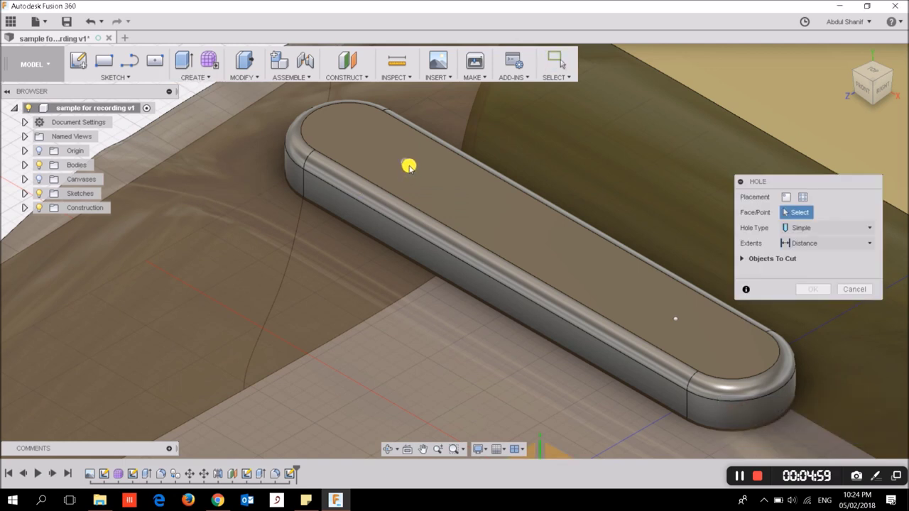
pyautogui.click(405, 163)
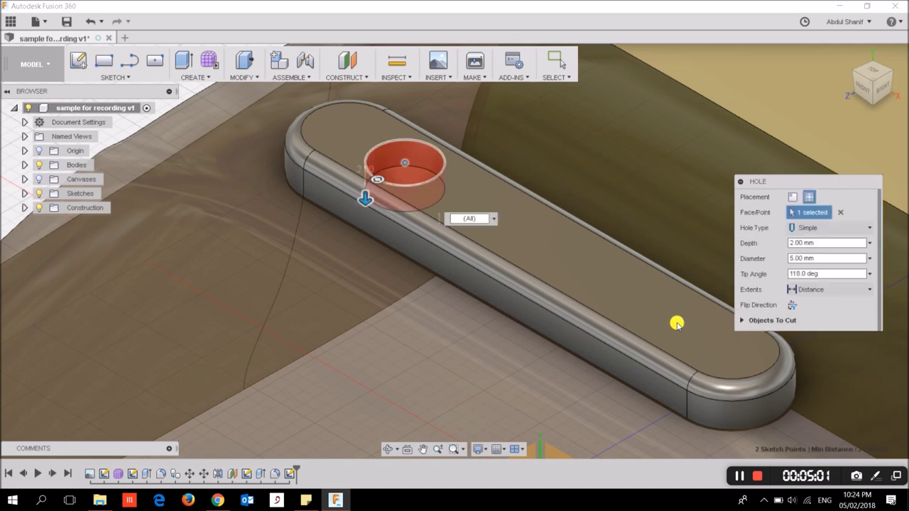
pyautogui.click(676, 319)
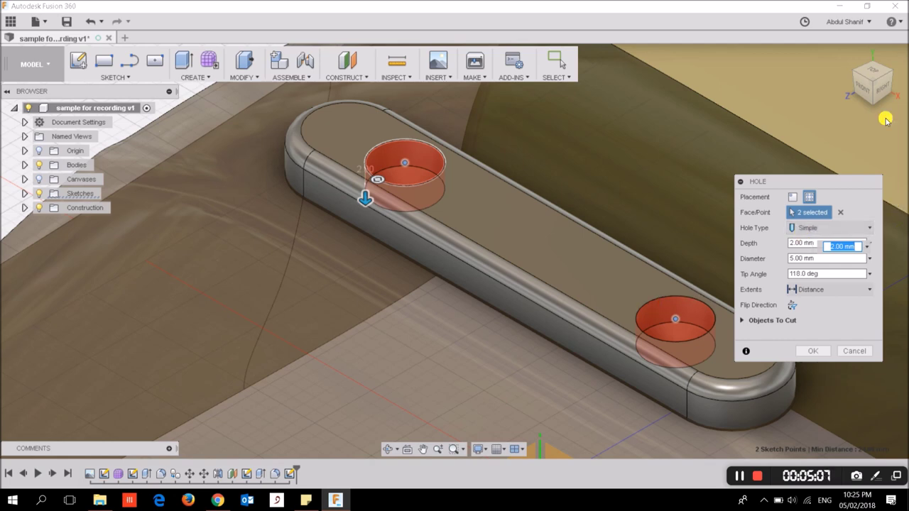
pyautogui.click(877, 94)
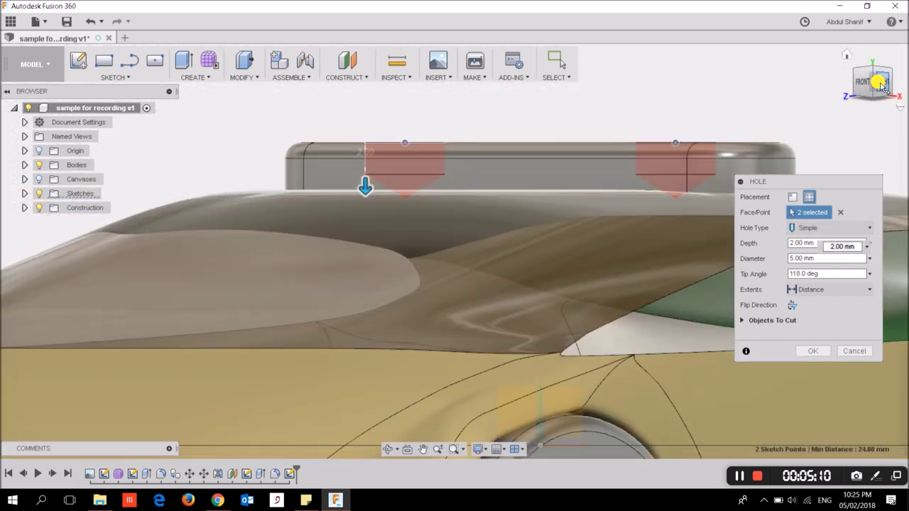
pyautogui.click(879, 83)
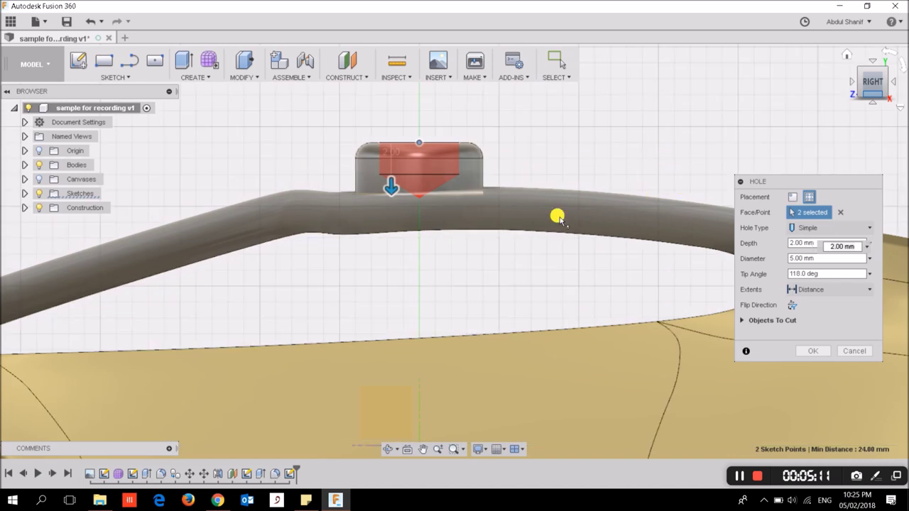
pyautogui.moveTo(391, 187); pyautogui.dragTo(387, 253)
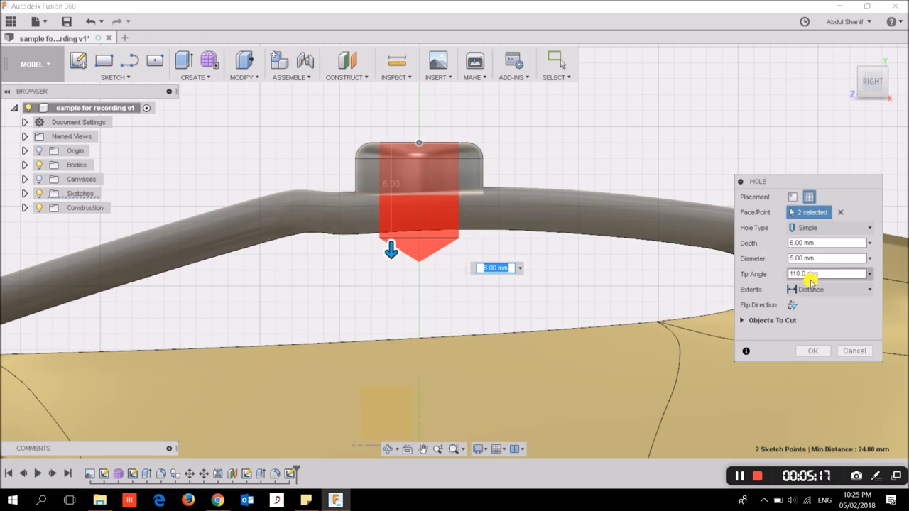
pyautogui.click(832, 228)
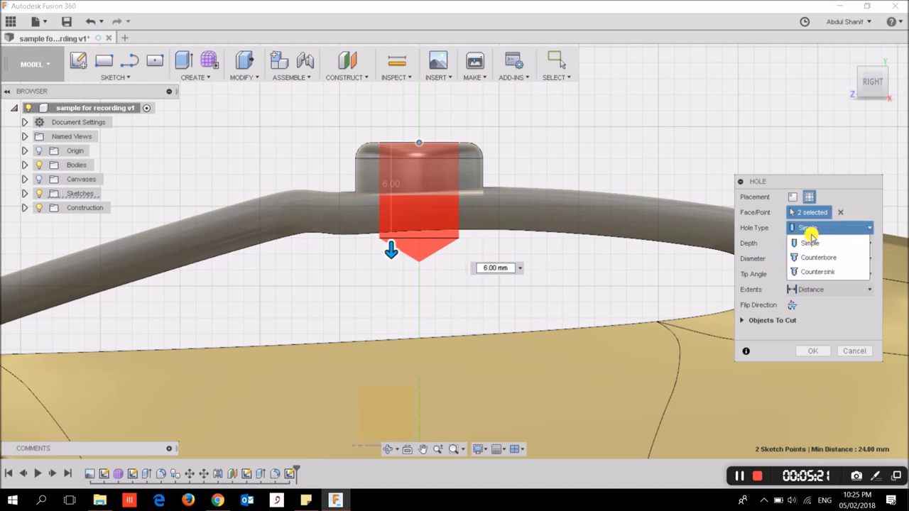
pyautogui.click(809, 241)
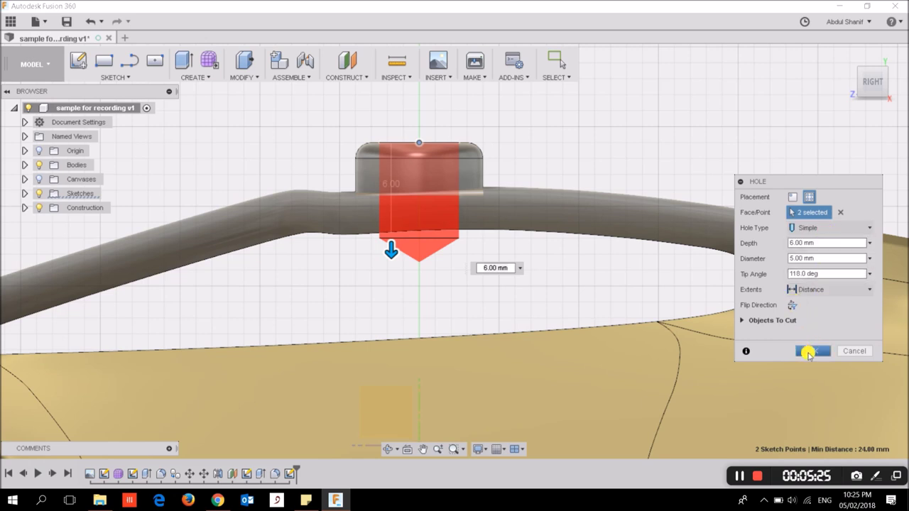
pyautogui.click(808, 352)
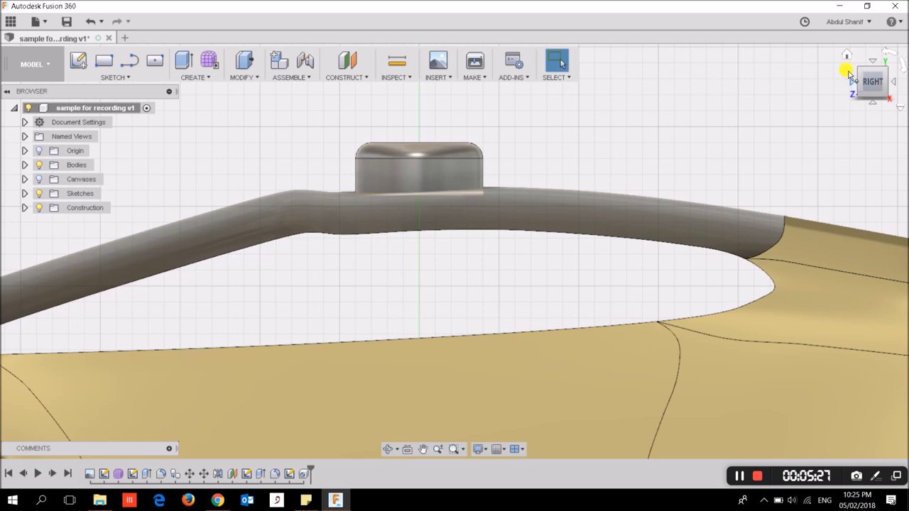
# Step: Check the drilled bar from the Home and Top views, then switch to the Render workspace
pyautogui.click(847, 58)
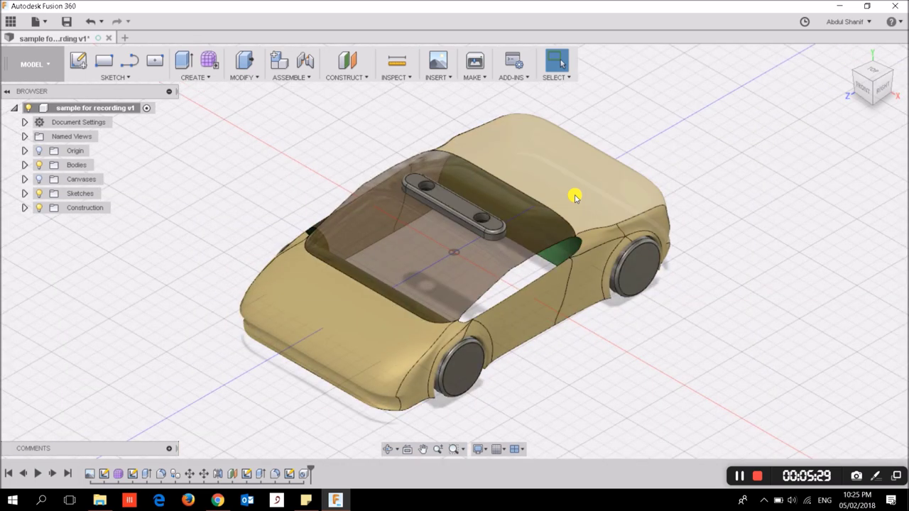
pyautogui.click(874, 71)
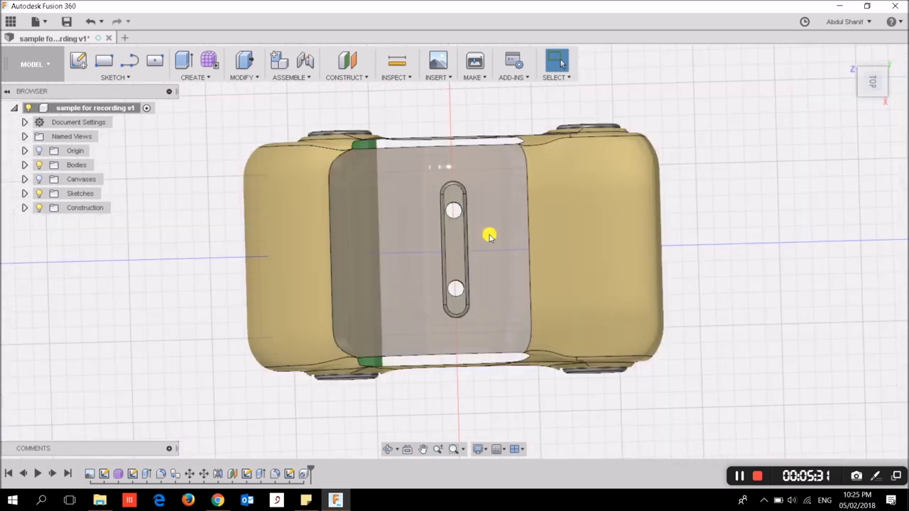
pyautogui.click(848, 56)
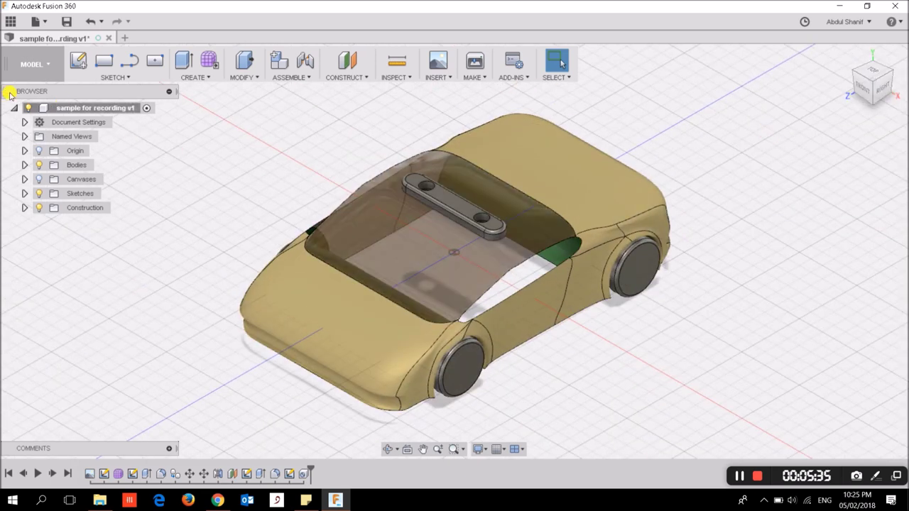
pyautogui.click(15, 62)
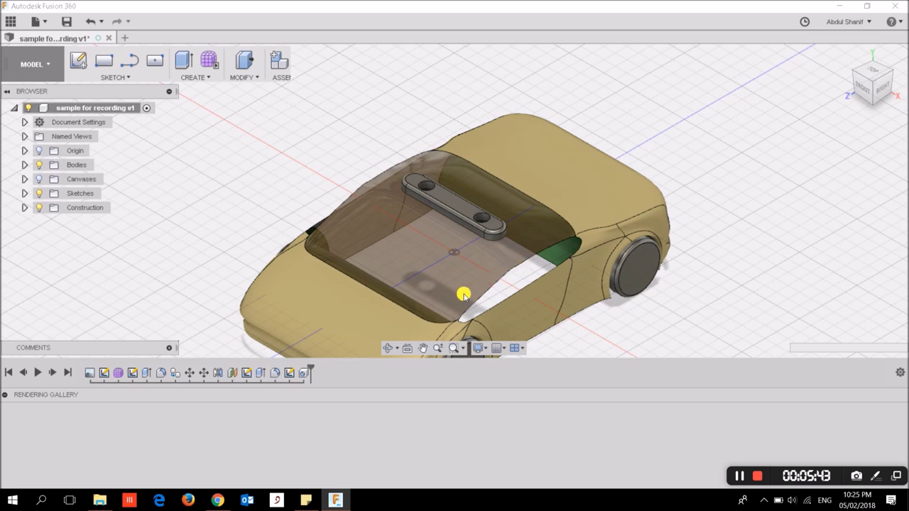
pyautogui.scroll(3, 449, 174)
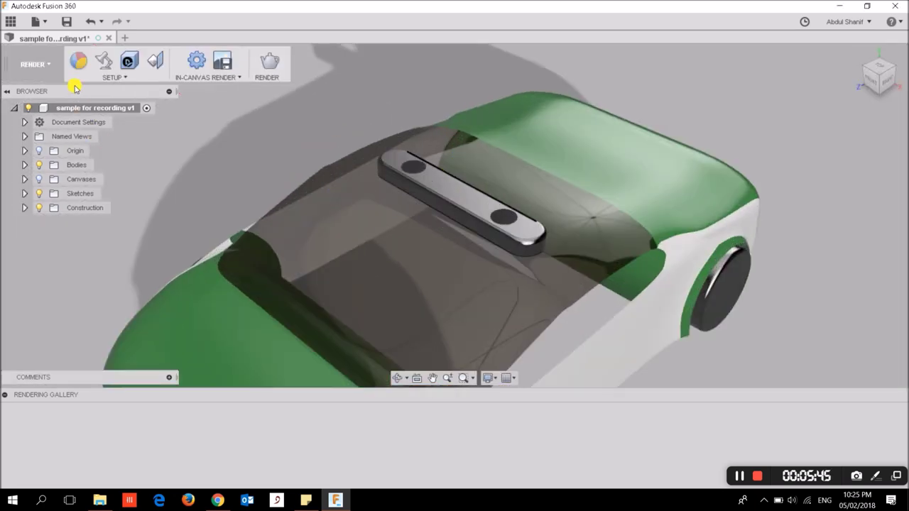
# Step: Open the appearance library and browse to the Plastic > Opaque swatches
pyautogui.click(79, 61)
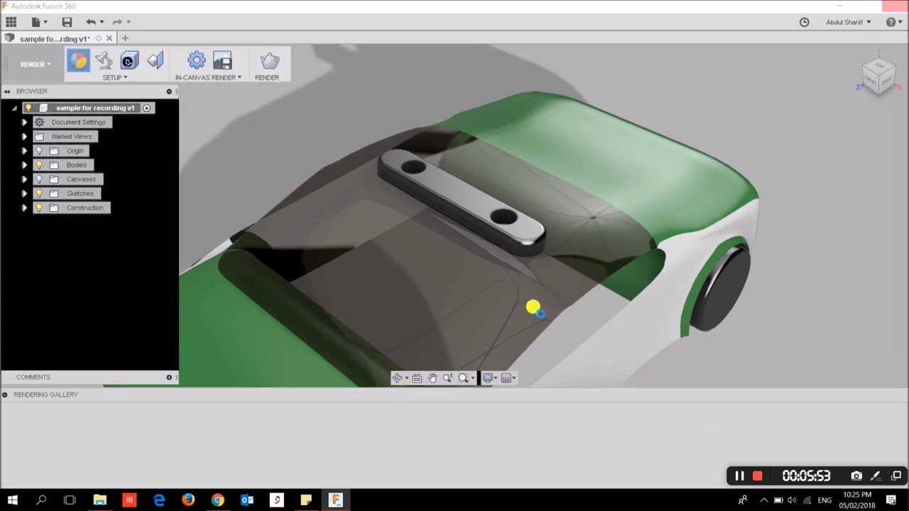
pyautogui.press('a')
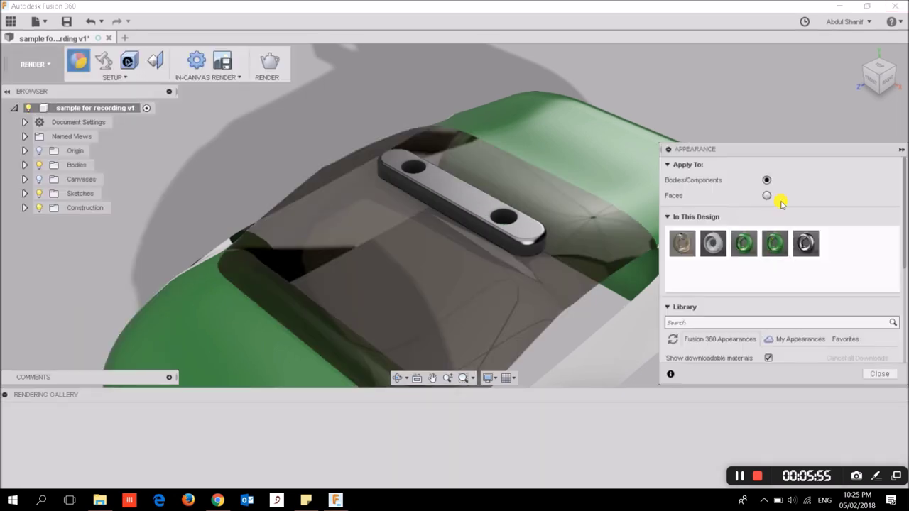
pyautogui.scroll(-3, 720, 267)
pyautogui.scroll(-2, 776, 266)
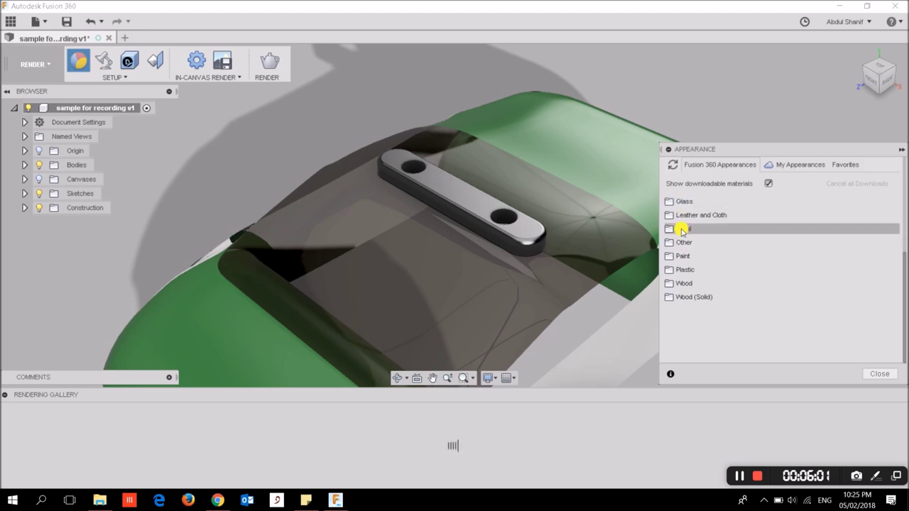
pyautogui.click(680, 228)
pyautogui.click(692, 243)
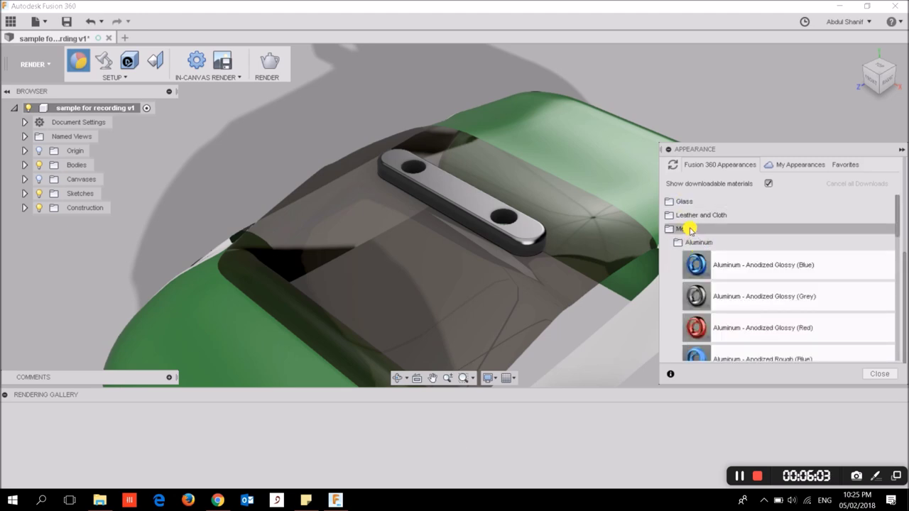
pyautogui.click(692, 243)
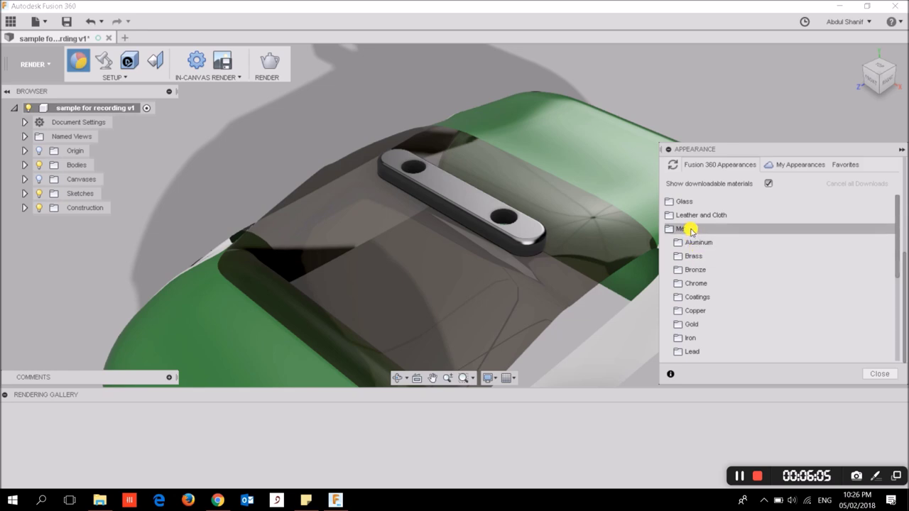
pyautogui.click(690, 231)
pyautogui.click(690, 269)
pyautogui.click(698, 284)
pyautogui.scroll(-3, 710, 298)
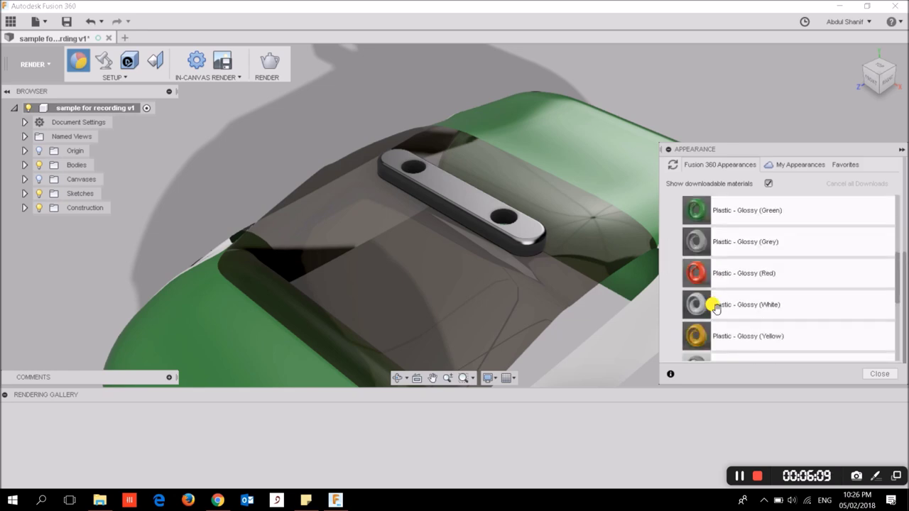
pyautogui.scroll(-2, 711, 274)
# Step: Apply Matte (Blue) plastic to one bar end and Glossy (Red) plastic to the other
pyautogui.moveTo(714, 303)
pyautogui.mouseDown()
pyautogui.moveTo(558, 239)
pyautogui.moveTo(535, 254)
pyautogui.mouseUp()
pyautogui.scroll(3, 699, 255)
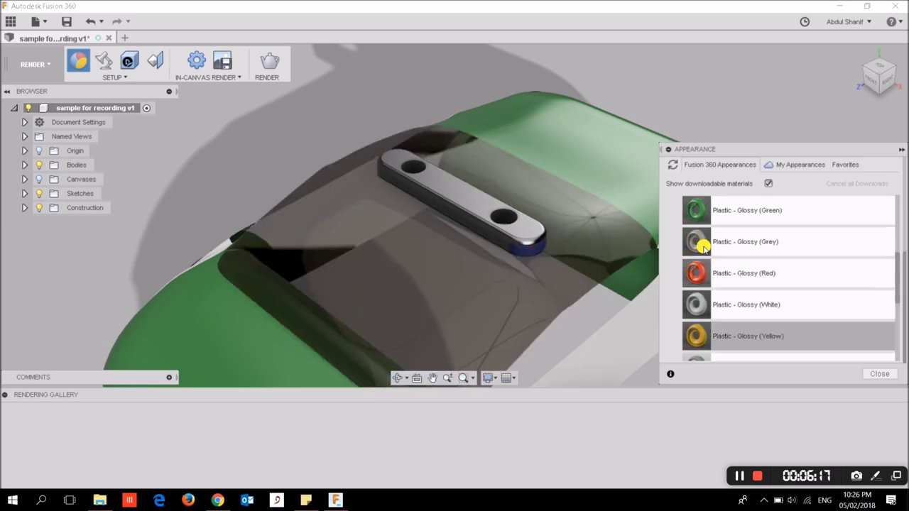
pyautogui.moveTo(713, 277)
pyautogui.mouseDown()
pyautogui.moveTo(381, 171)
pyautogui.moveTo(700, 284)
pyautogui.mouseUp()
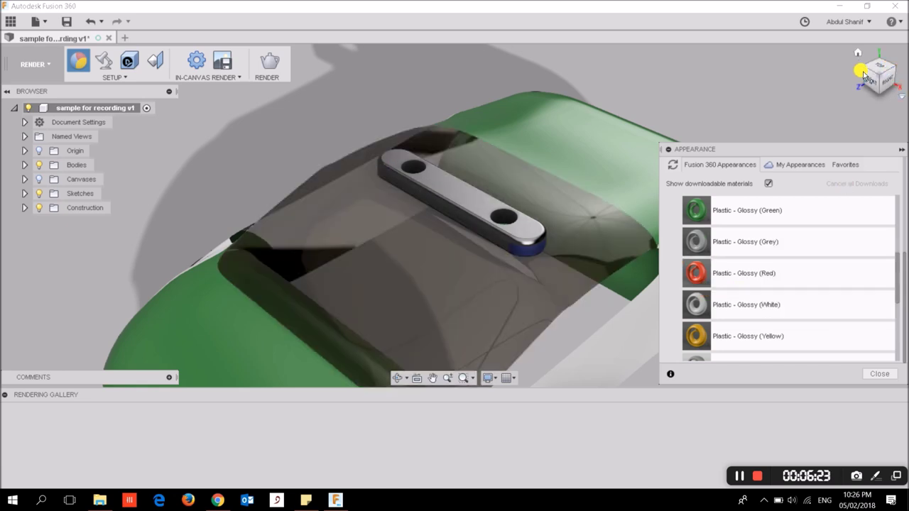
pyautogui.click(863, 75)
pyautogui.moveTo(751, 265); pyautogui.dragTo(421, 172)
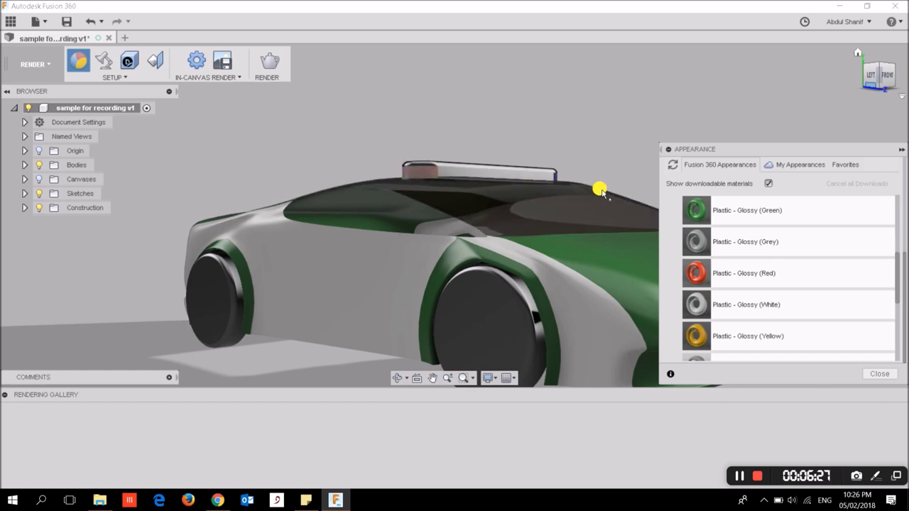
pyautogui.click(861, 51)
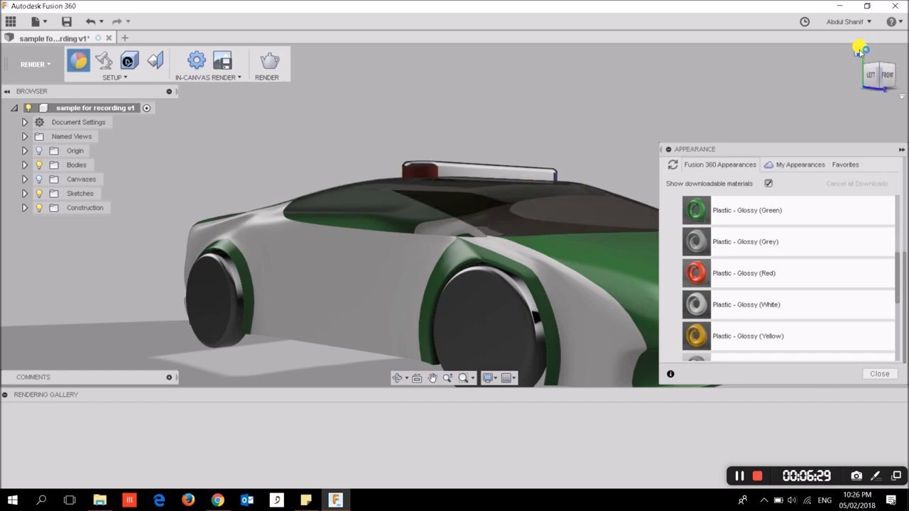
pyautogui.scroll(5, 368, 204)
pyautogui.scroll(3, 368, 204)
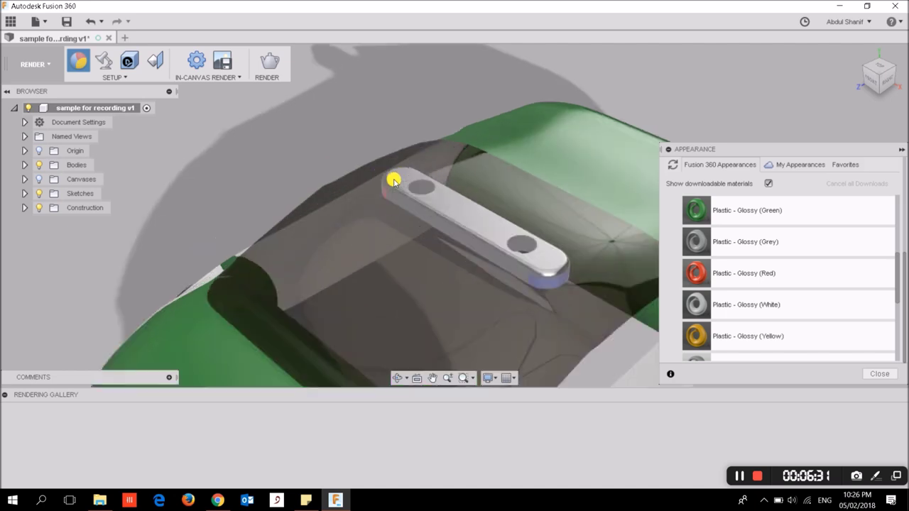
pyautogui.scroll(-3, 720, 314)
pyautogui.scroll(1, 720, 298)
pyautogui.moveTo(701, 213); pyautogui.dragTo(580, 286)
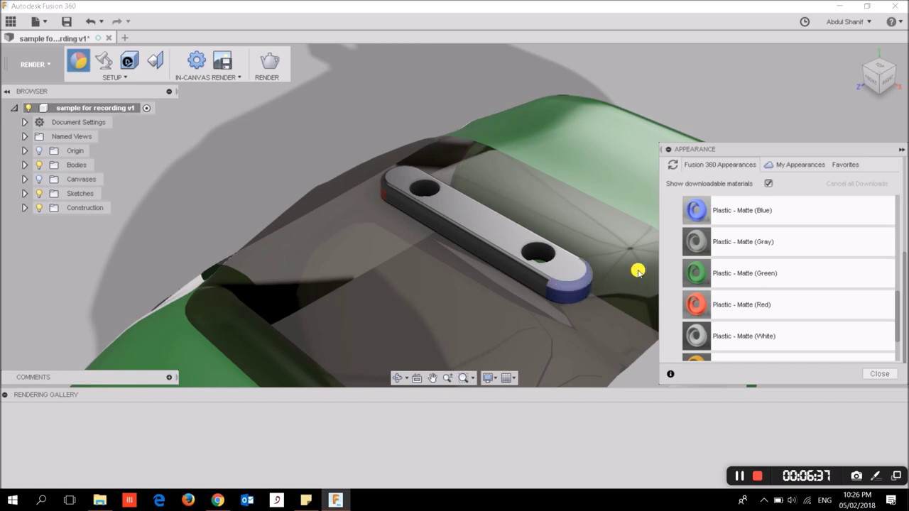